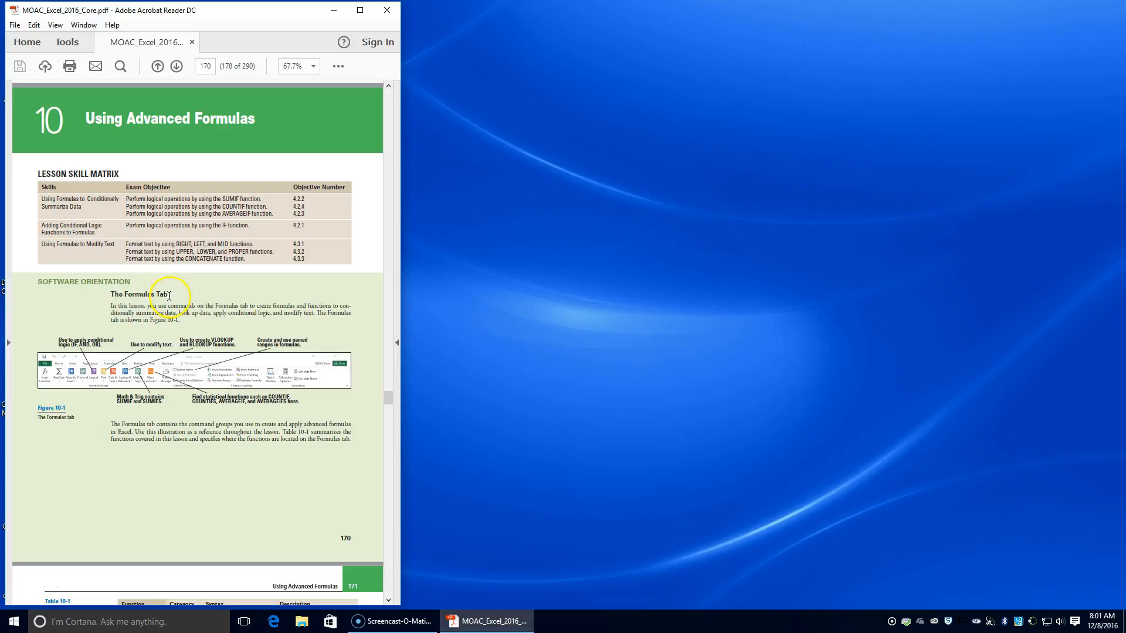
Step: Read through the Lesson 10 skill matrix, the advanced functions table and the Using SUMIF section in the textbook PDF
{"action": "scroll", "coordinate": [197, 305], "scroll_direction": "down", "scroll_amount": 10}
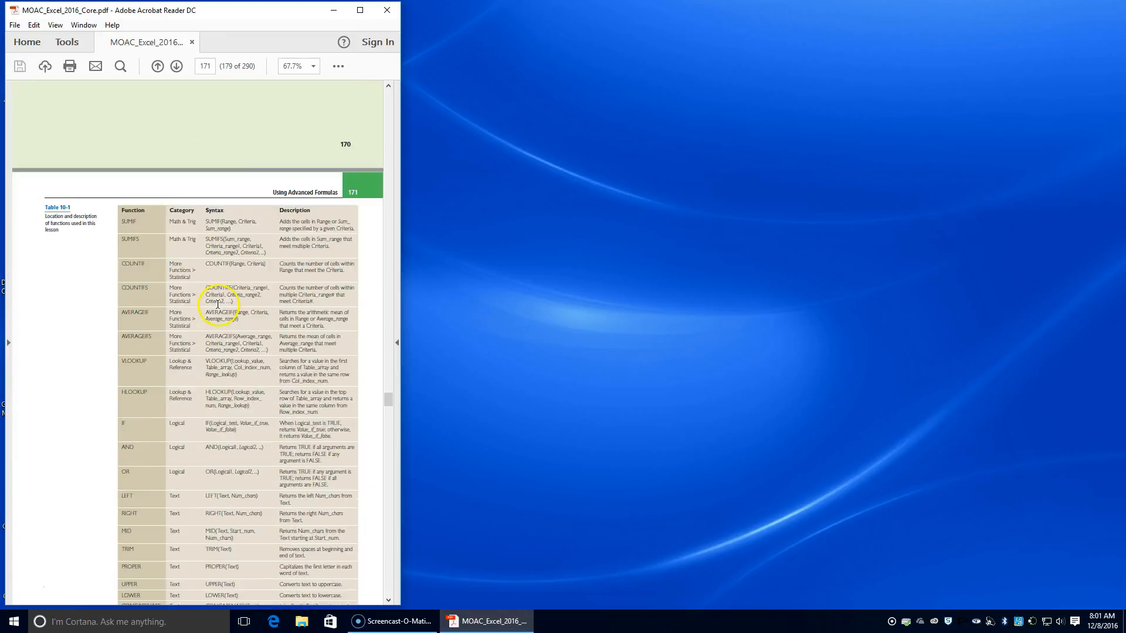
{"action": "scroll", "coordinate": [222, 305], "scroll_direction": "down", "scroll_amount": 2}
{"action": "scroll", "coordinate": [222, 306], "scroll_direction": "up", "scroll_amount": 7}
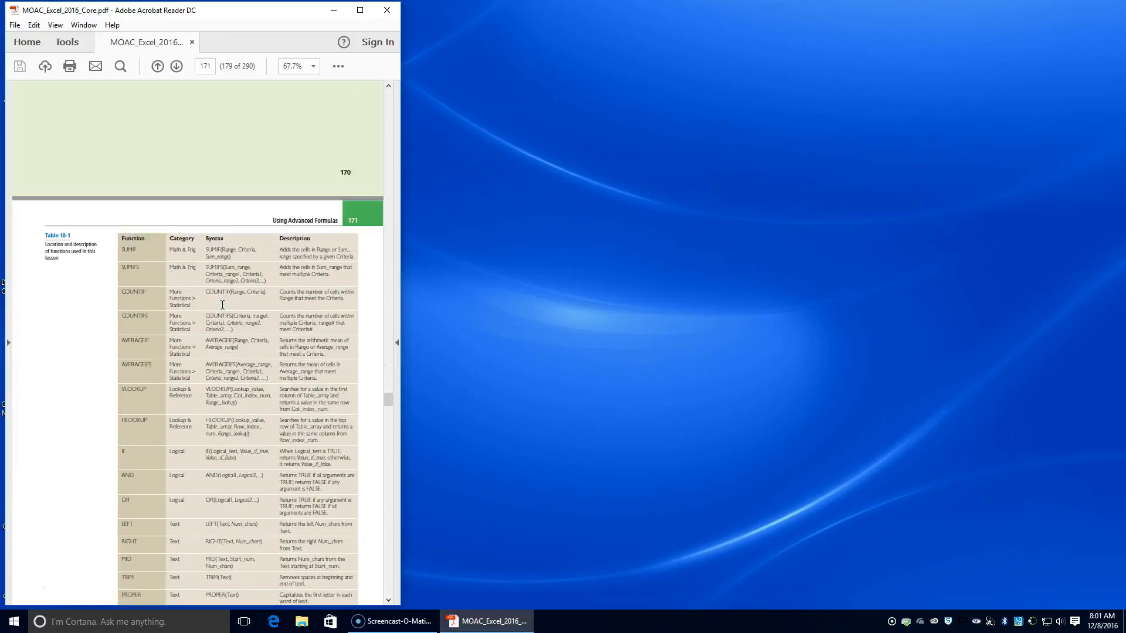
{"action": "scroll", "coordinate": [224, 306], "scroll_direction": "up", "scroll_amount": 5}
{"action": "left_click_drag", "start_coordinate": [184, 175], "coordinate": [221, 177]}
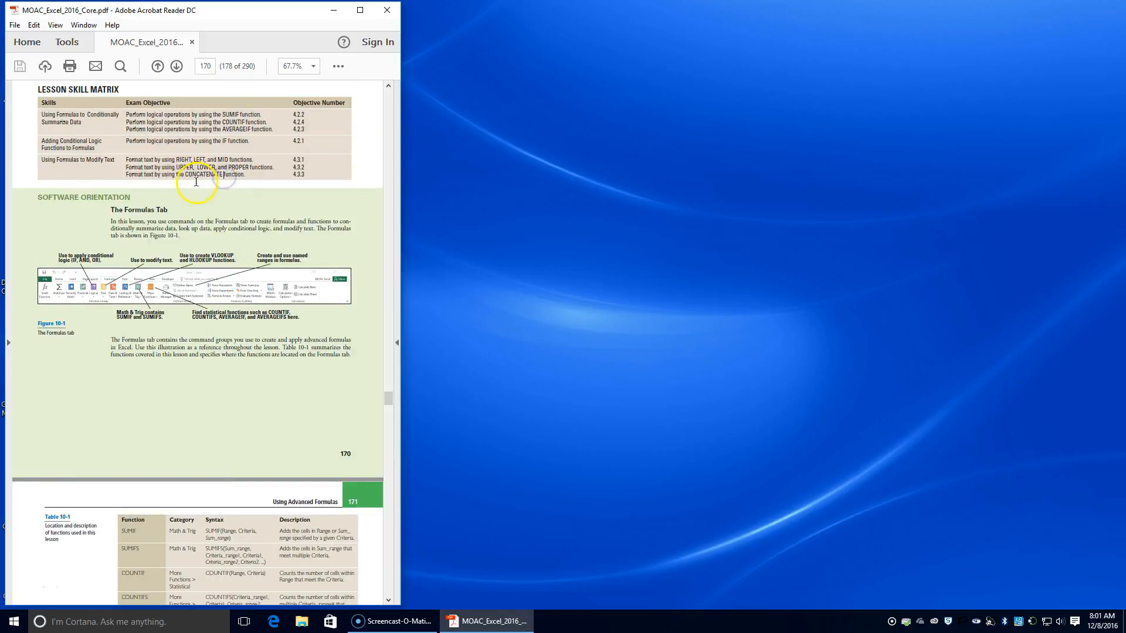
{"action": "scroll", "coordinate": [199, 180], "scroll_direction": "down", "scroll_amount": 15}
{"action": "scroll", "coordinate": [233, 281], "scroll_direction": "down", "scroll_amount": 4}
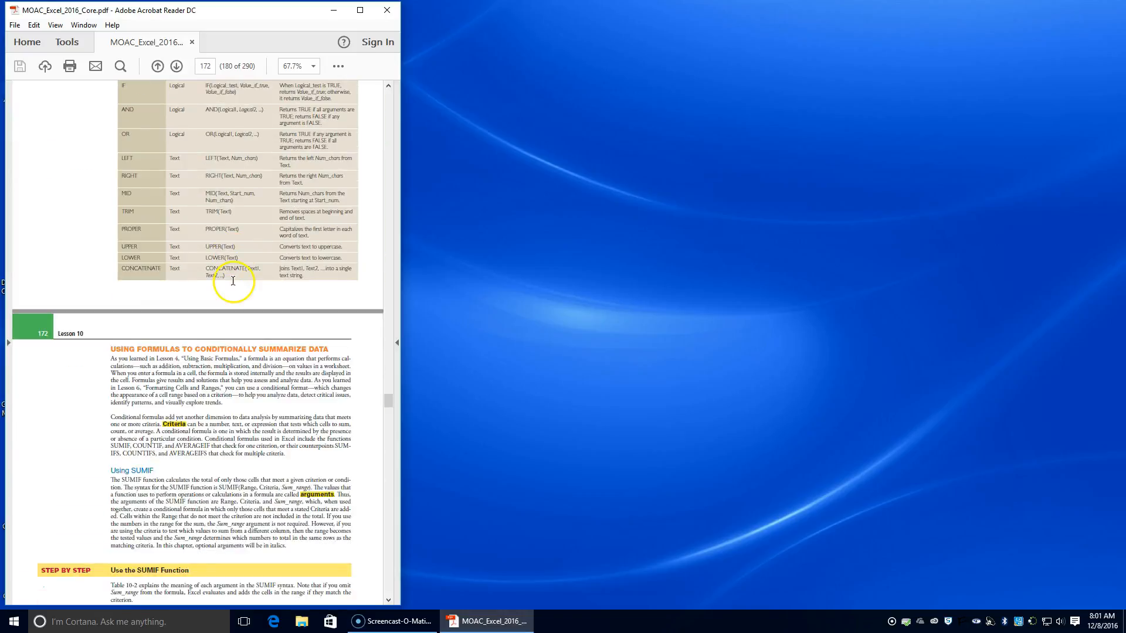
{"action": "scroll", "coordinate": [235, 282], "scroll_direction": "down", "scroll_amount": 1}
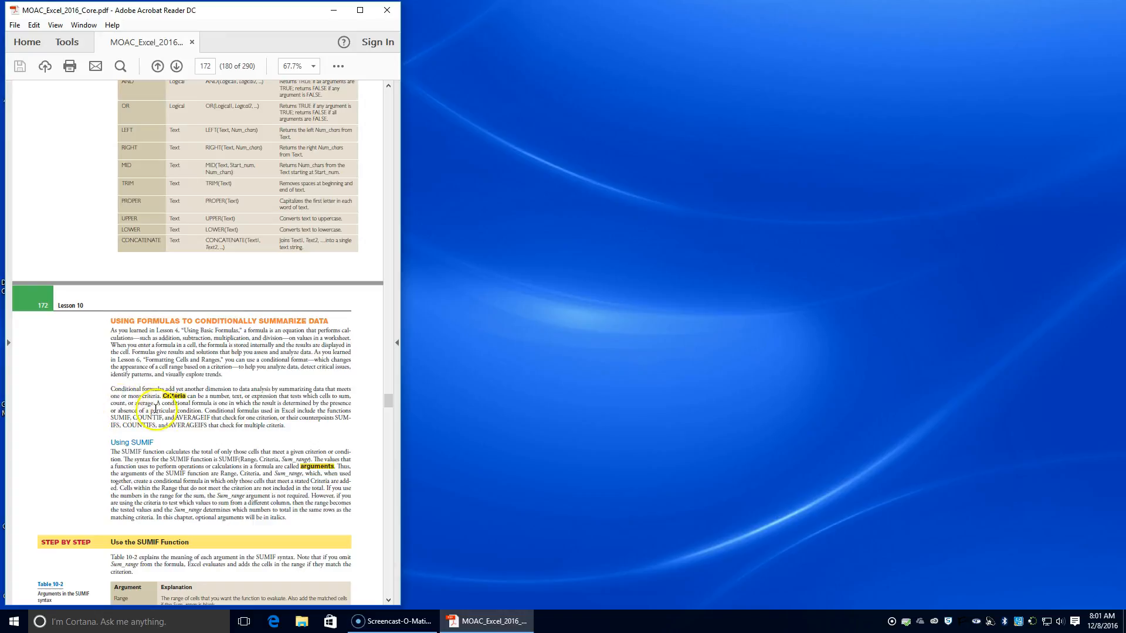
{"action": "scroll", "coordinate": [252, 425], "scroll_direction": "down", "scroll_amount": 1}
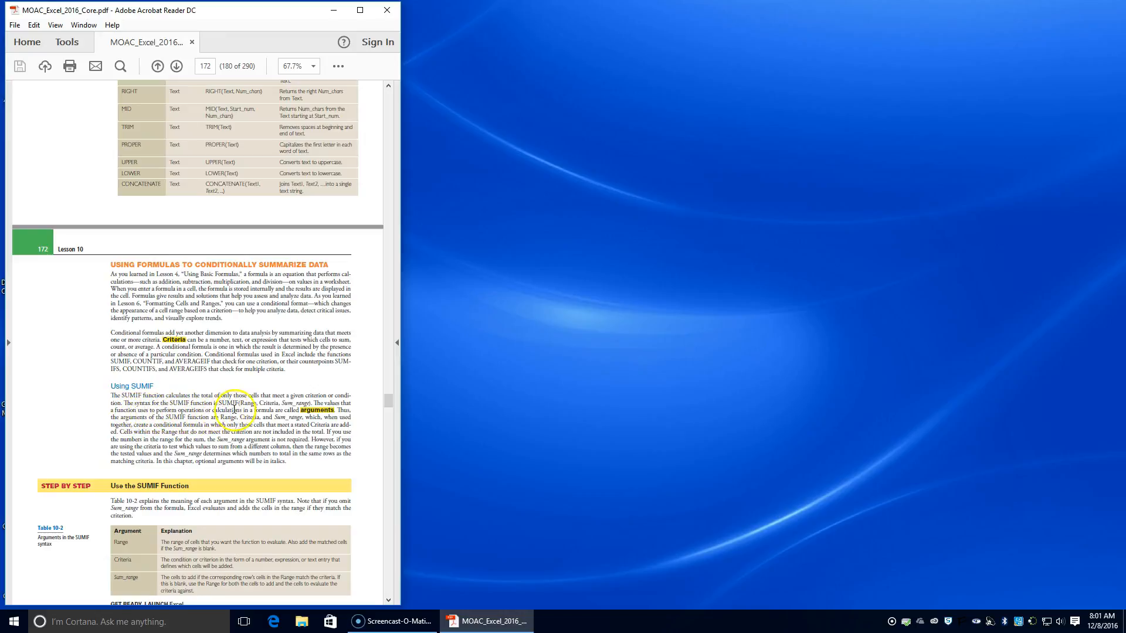
{"action": "scroll", "coordinate": [252, 410], "scroll_direction": "down", "scroll_amount": 1}
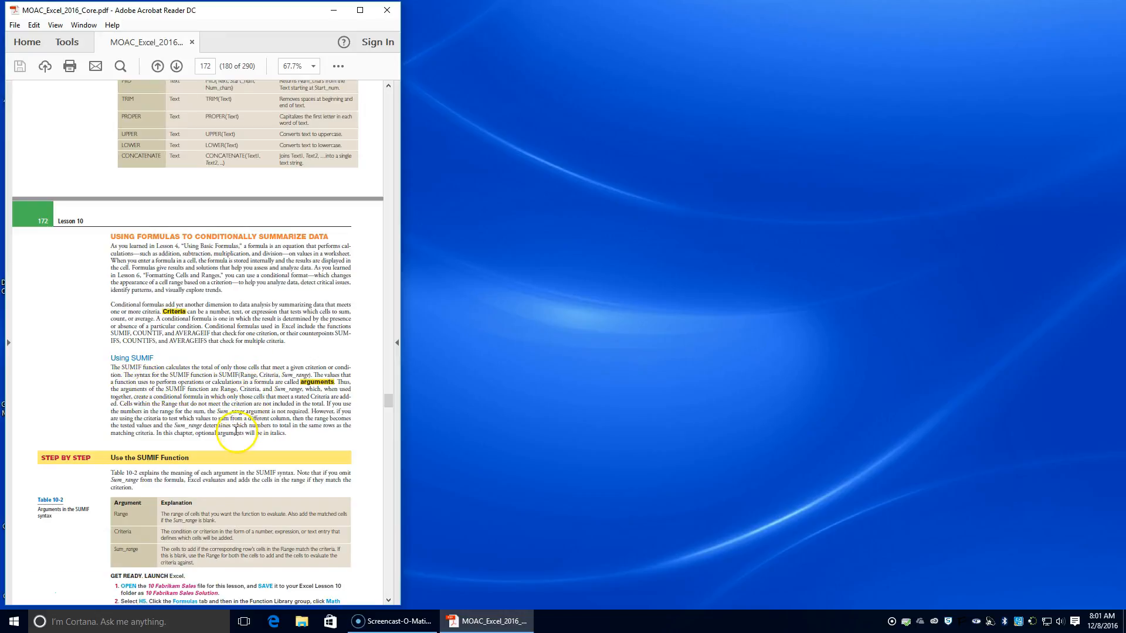
{"action": "scroll", "coordinate": [236, 431], "scroll_direction": "down", "scroll_amount": 6}
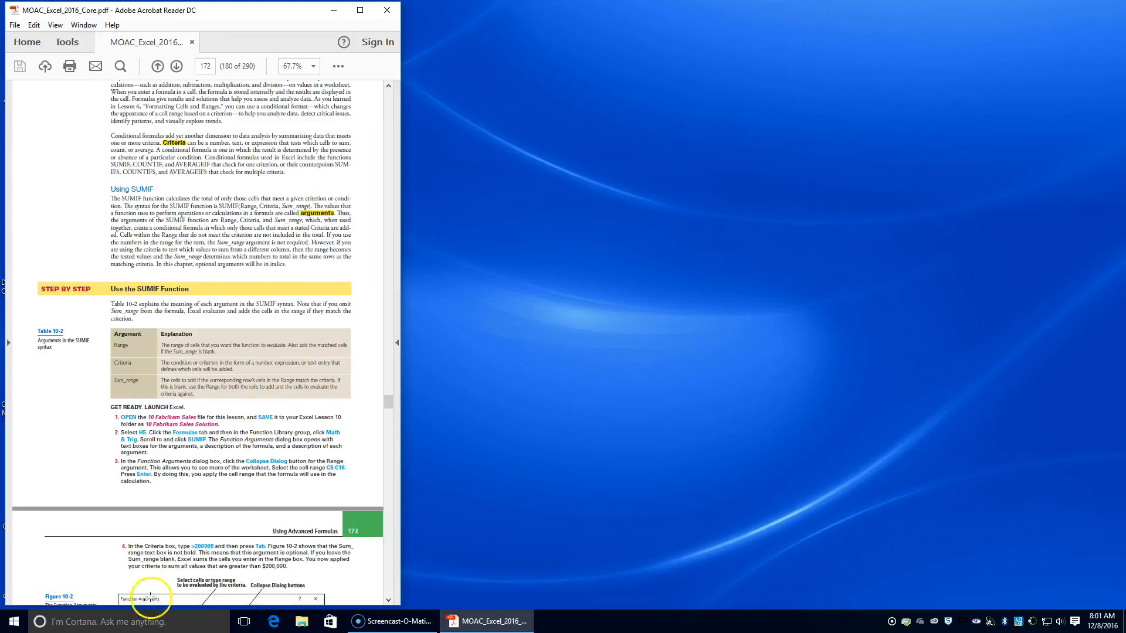
Step: Switch to File Explorer and open the 10 Fabrikam Sales workbook from the recent files in Excel
{"action": "left_click", "coordinate": [301, 621]}
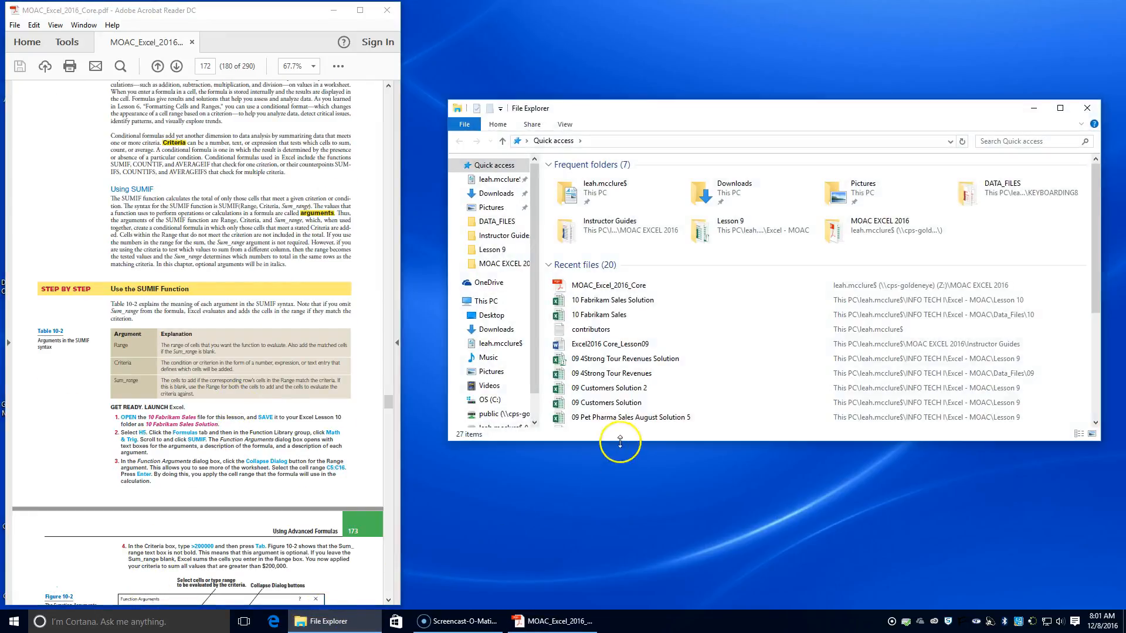
{"action": "left_click", "coordinate": [595, 317]}
{"action": "double_click", "coordinate": [596, 317]}
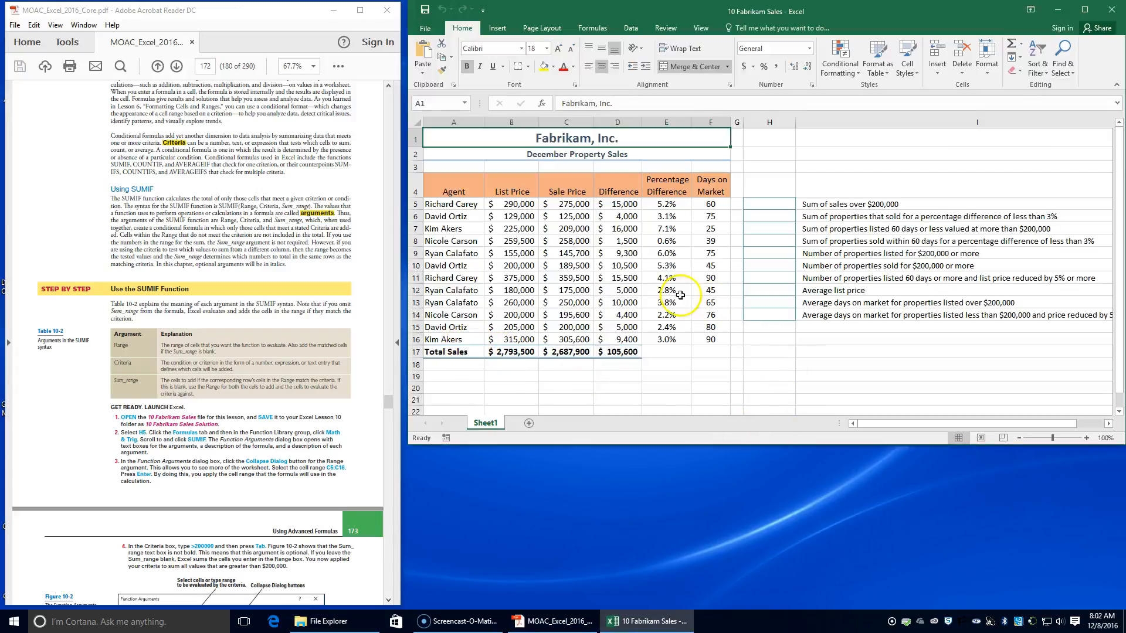
Step: Save the workbook as 10 Fabrikam Sales Solution in the Lesson 10 folder, replacing the existing file, and make the Excel window taller
{"action": "left_click", "coordinate": [423, 32]}
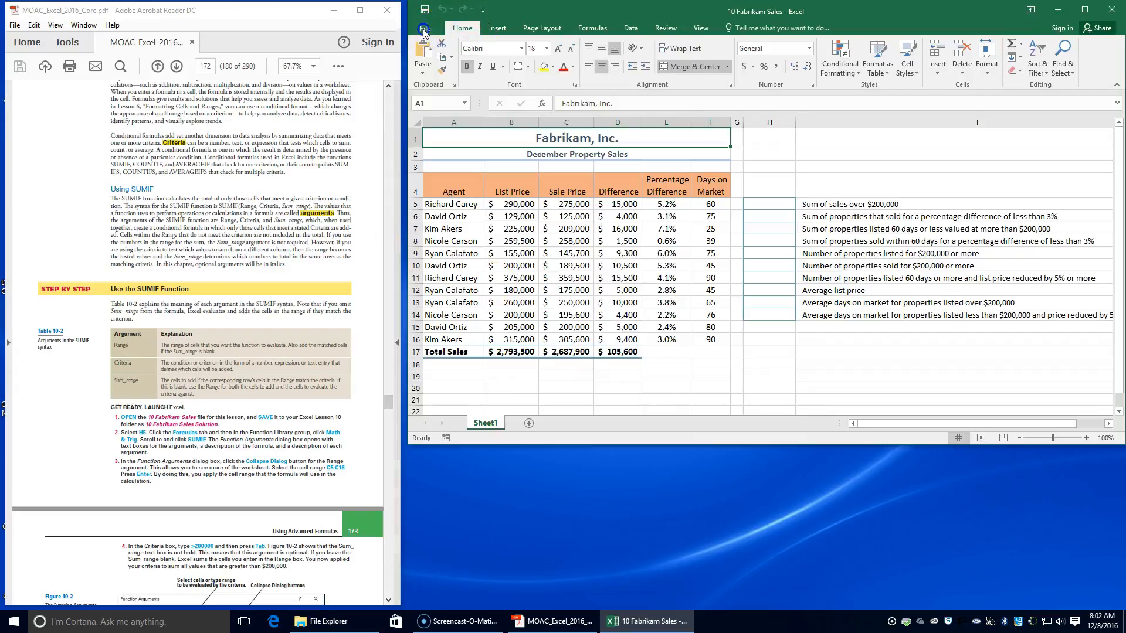
{"action": "left_click", "coordinate": [435, 146]}
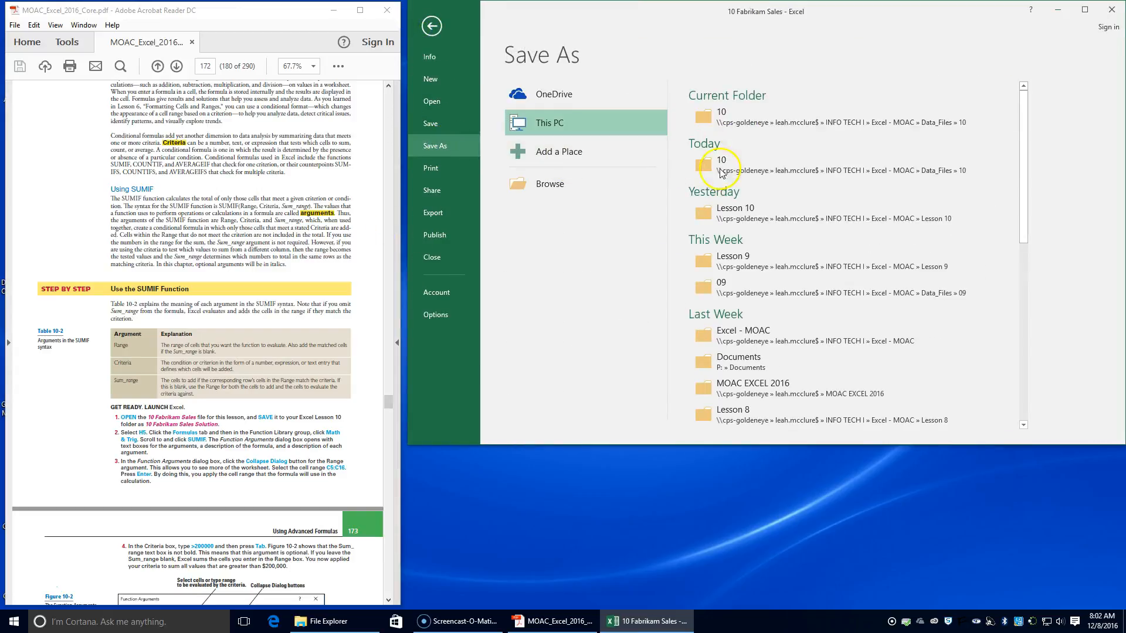
{"action": "left_click", "coordinate": [718, 211]}
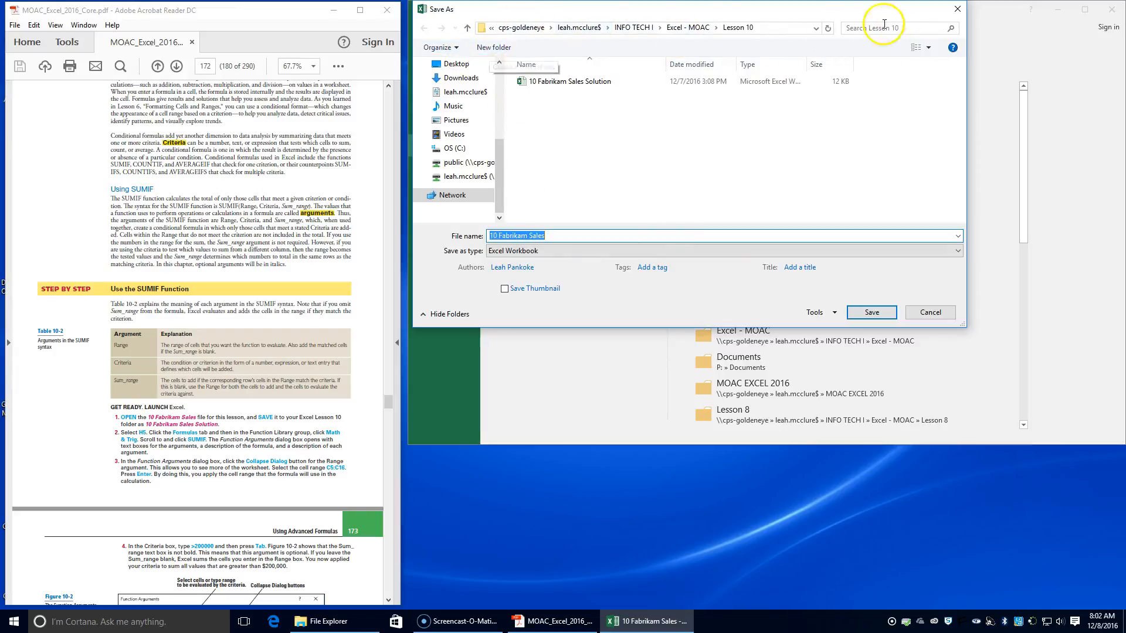
{"action": "left_click", "coordinate": [689, 27]}
{"action": "left_click", "coordinate": [561, 217]}
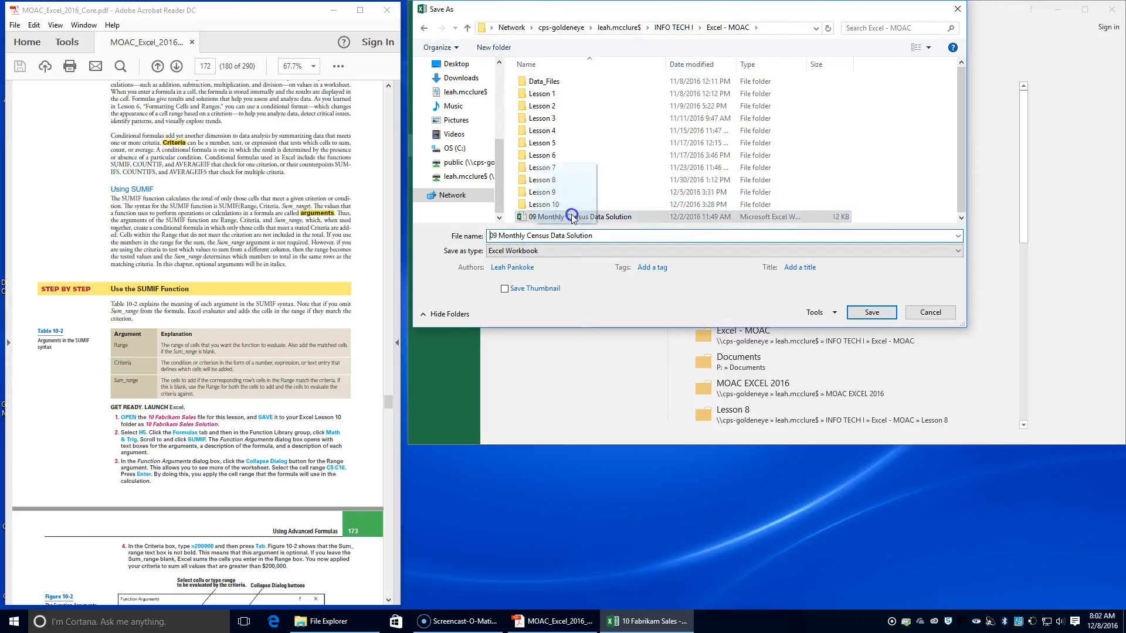
{"action": "left_click", "coordinate": [560, 204]}
{"action": "double_click", "coordinate": [560, 205]}
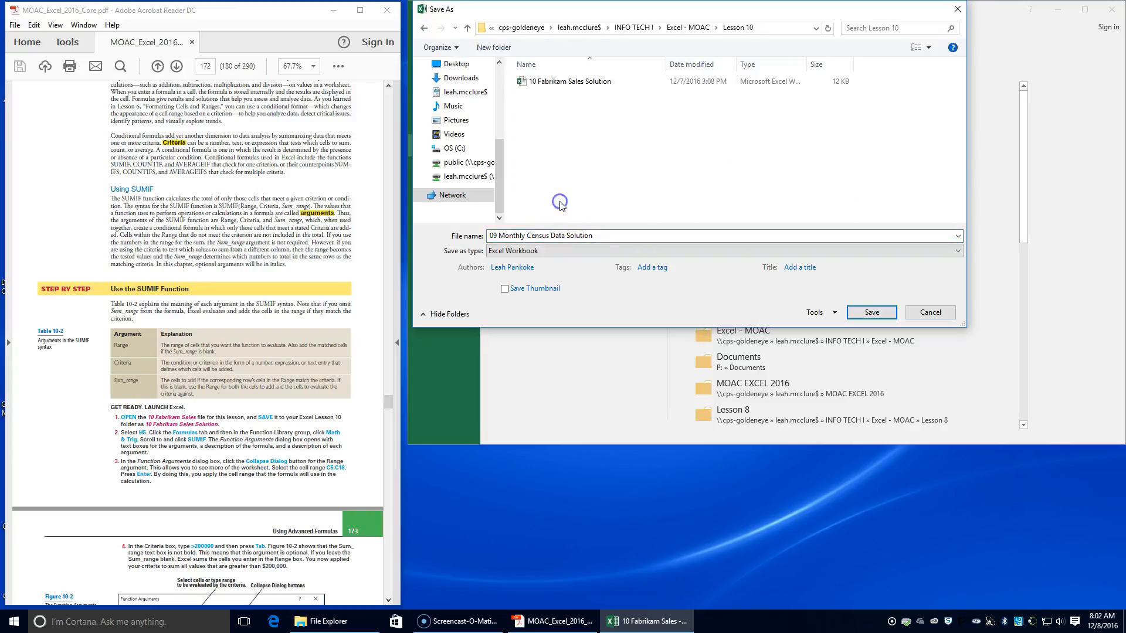
{"action": "left_click", "coordinate": [554, 82]}
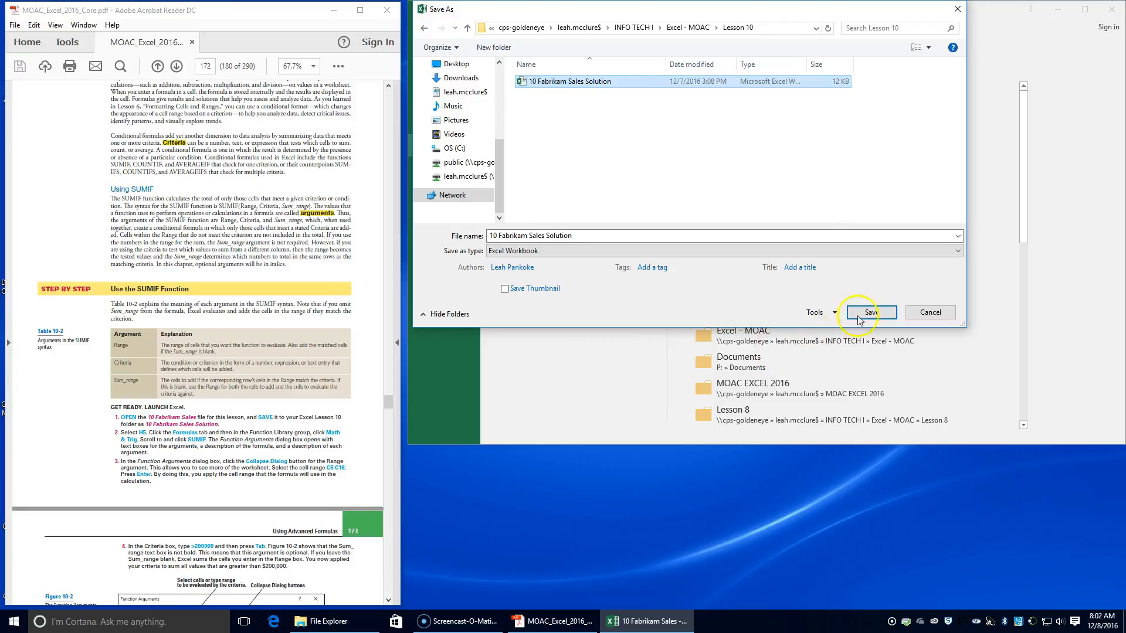
{"action": "left_click", "coordinate": [872, 312]}
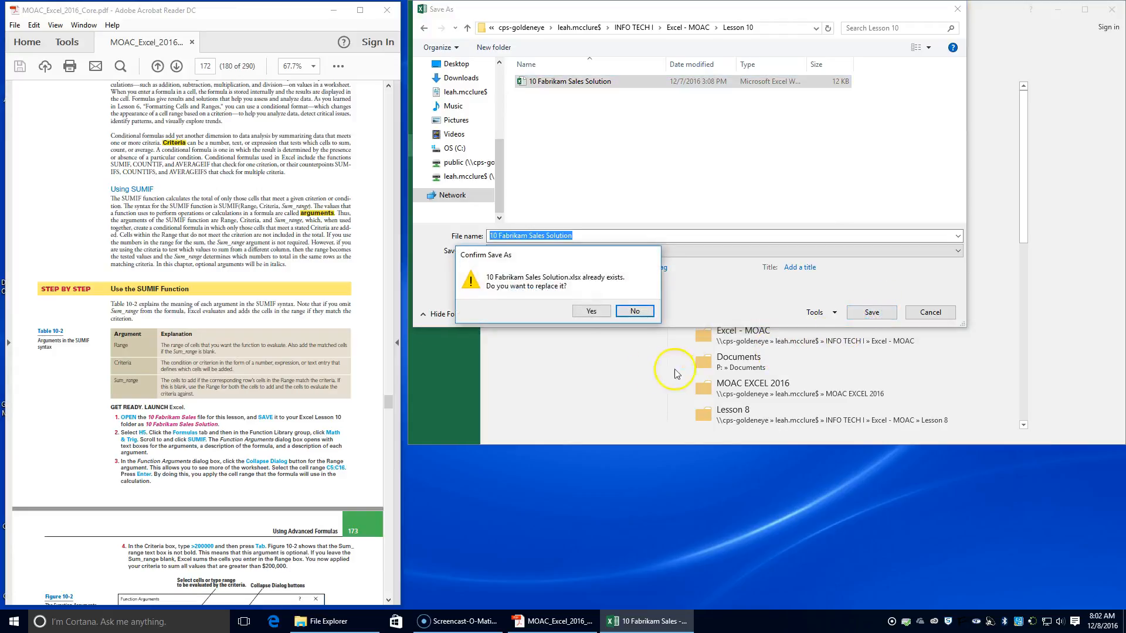
{"action": "left_click", "coordinate": [592, 311]}
{"action": "left_click_drag", "start_coordinate": [809, 446], "coordinate": [823, 596]}
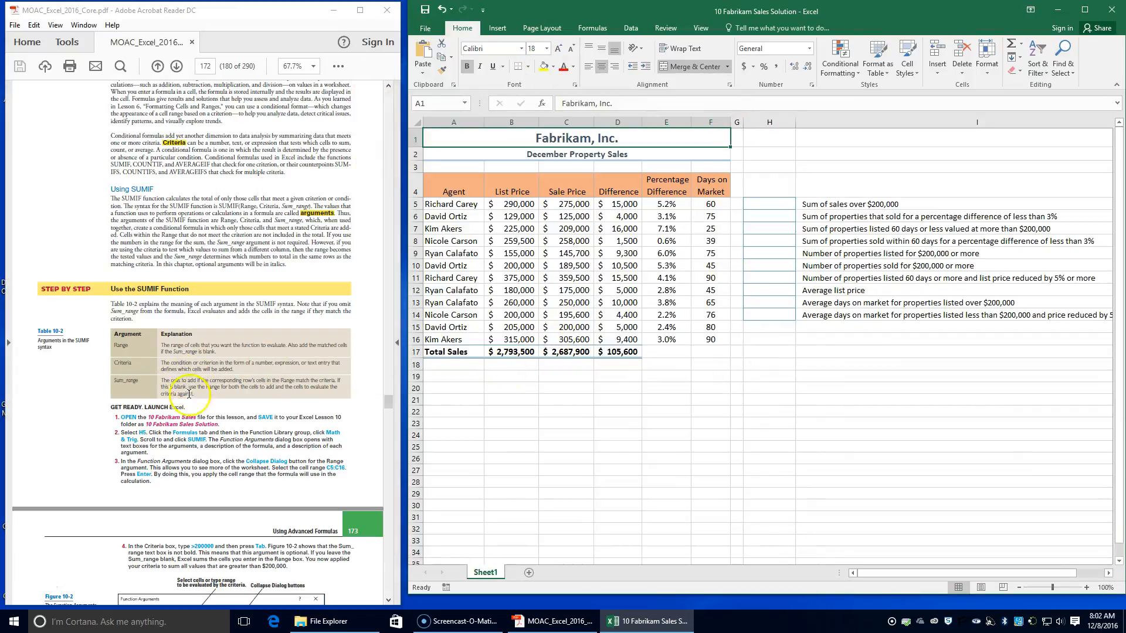
Step: Review the function syntax in Table 10-1 and the SUMIF arguments and exercise instructions in the textbook PDF
{"action": "scroll", "coordinate": [222, 487], "scroll_direction": "down", "scroll_amount": 1}
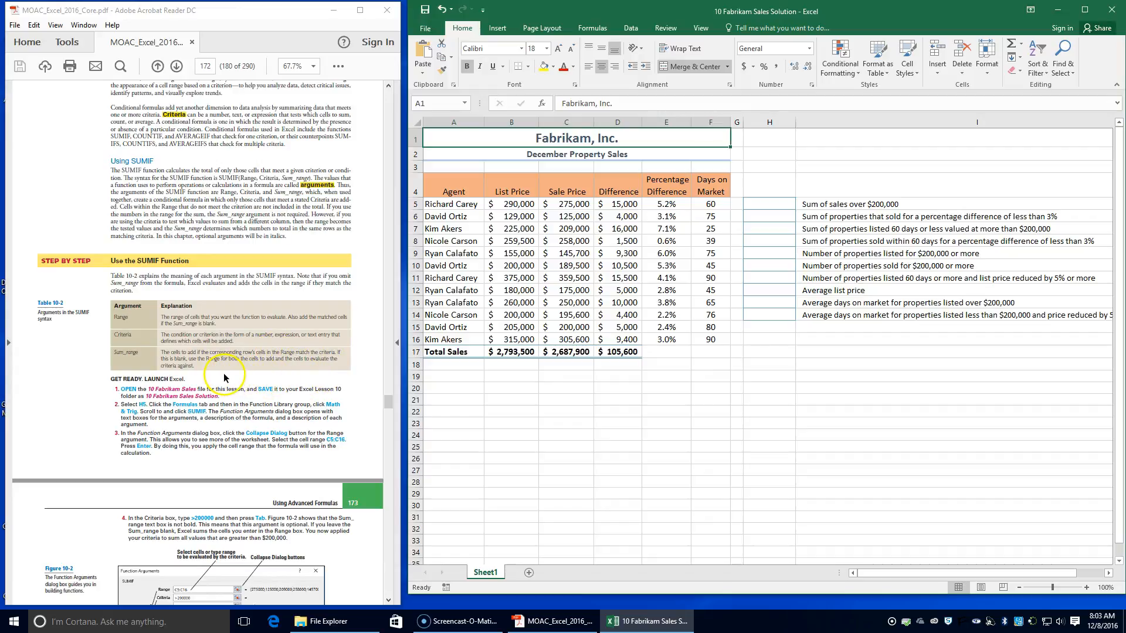
{"action": "scroll", "coordinate": [220, 352], "scroll_direction": "up", "scroll_amount": 4}
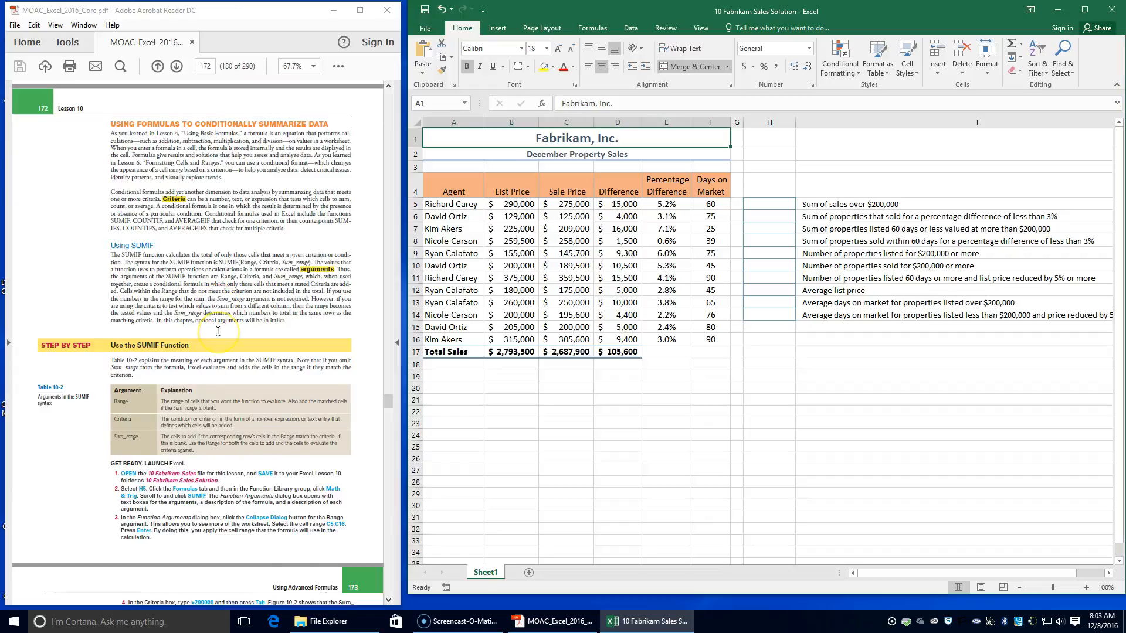
{"action": "scroll", "coordinate": [218, 331], "scroll_direction": "up", "scroll_amount": 8}
{"action": "scroll", "coordinate": [218, 329], "scroll_direction": "up", "scroll_amount": 1}
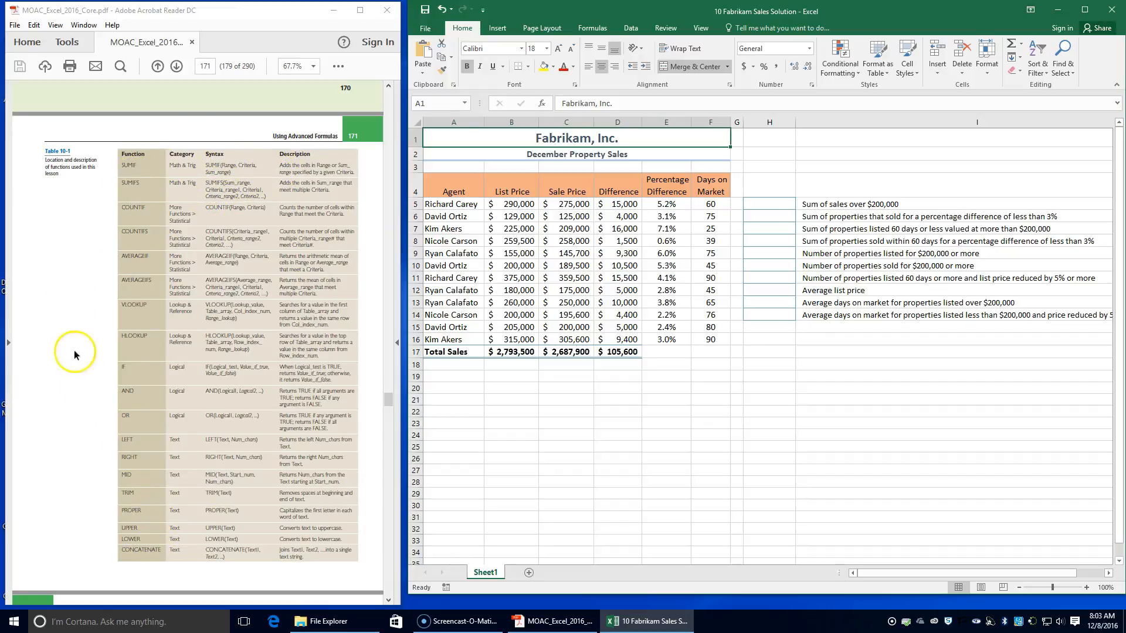
{"action": "scroll", "coordinate": [296, 317], "scroll_direction": "down", "scroll_amount": 5}
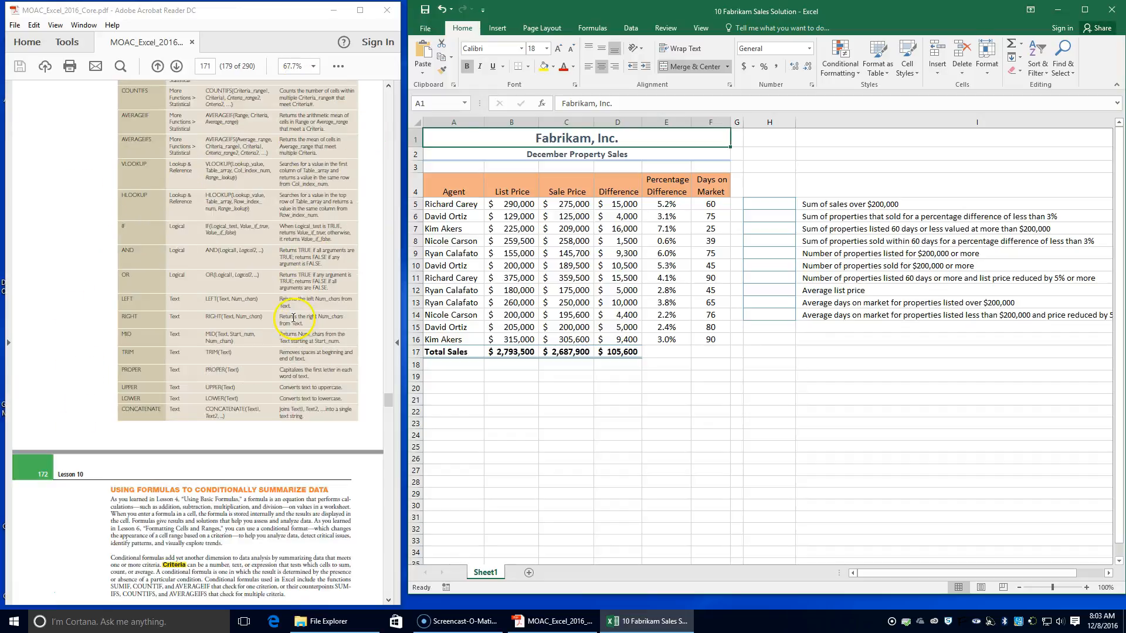
{"action": "scroll", "coordinate": [297, 318], "scroll_direction": "down", "scroll_amount": 10}
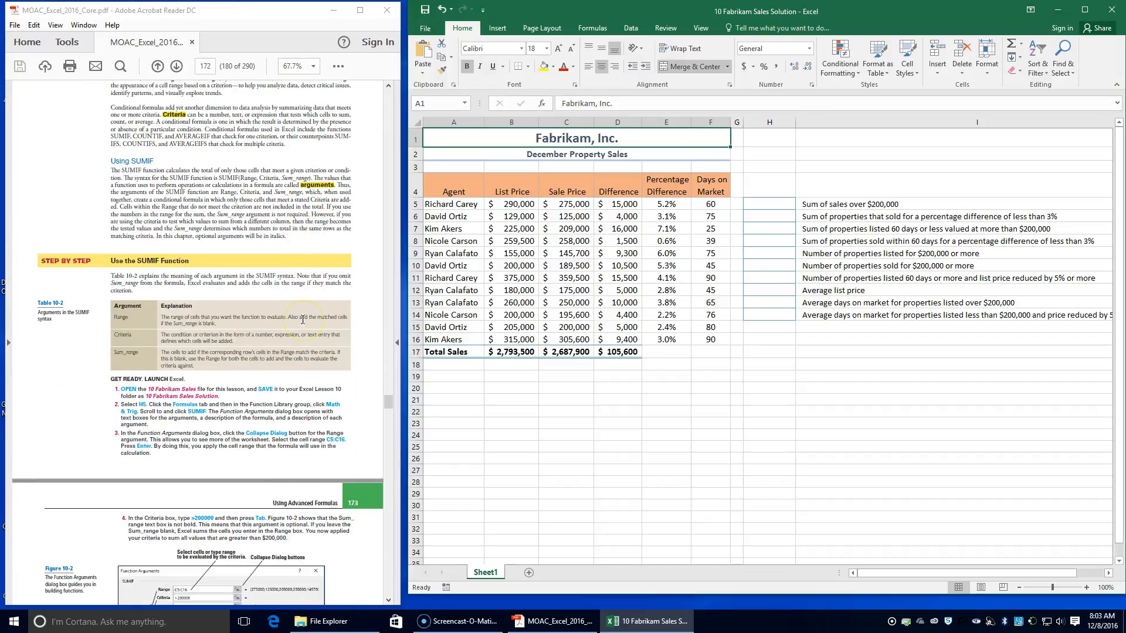
{"action": "scroll", "coordinate": [302, 319], "scroll_direction": "down", "scroll_amount": 1}
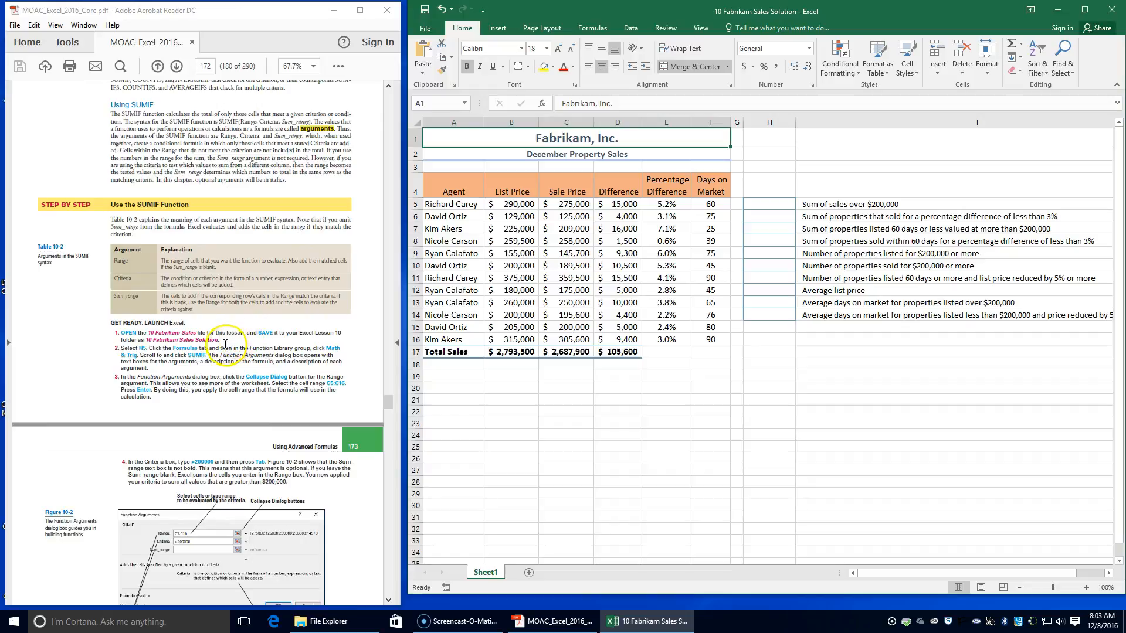
Step: Insert the Math & Trig function SUMIF into cell H5, beside the "Sum of sales over $200,000" label
{"action": "left_click", "coordinate": [770, 203]}
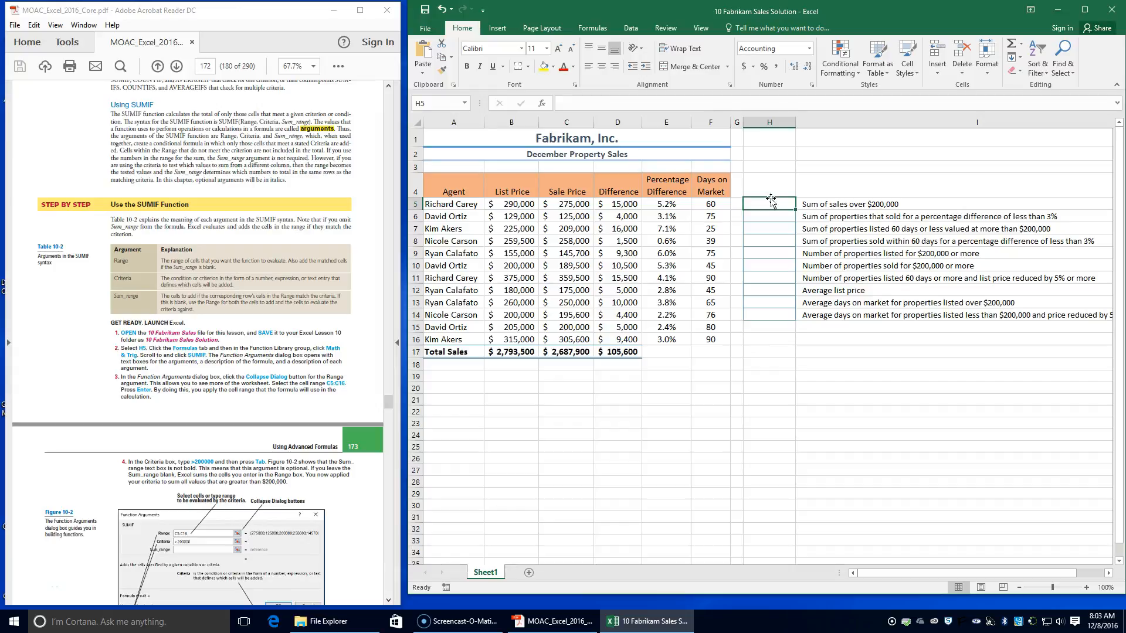
{"action": "left_click", "coordinate": [587, 29]}
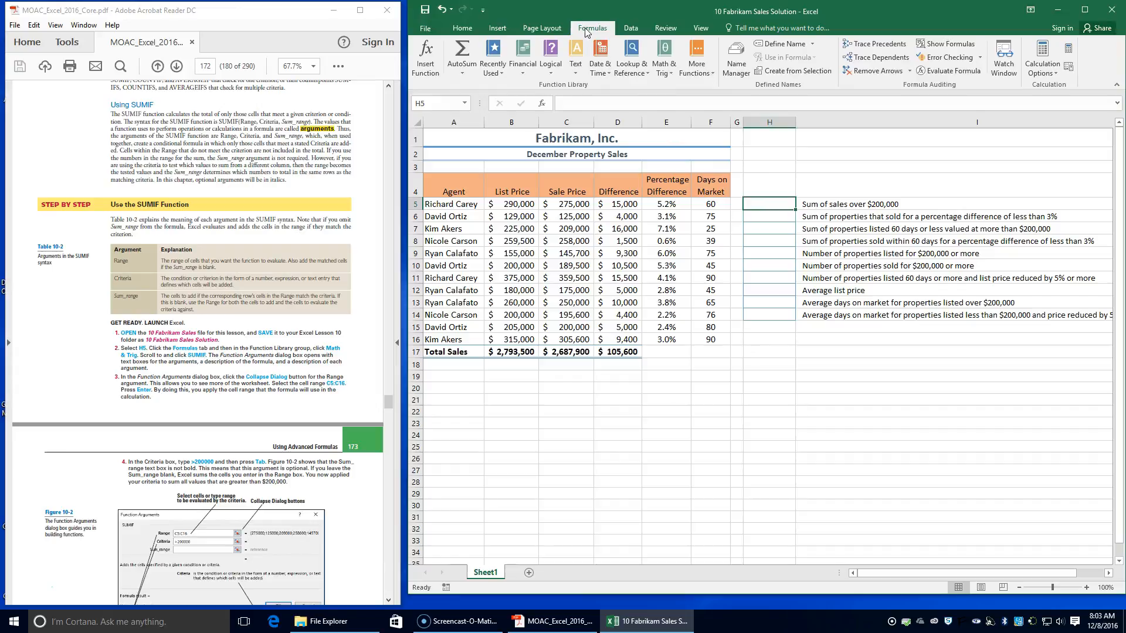
{"action": "left_click", "coordinate": [660, 71]}
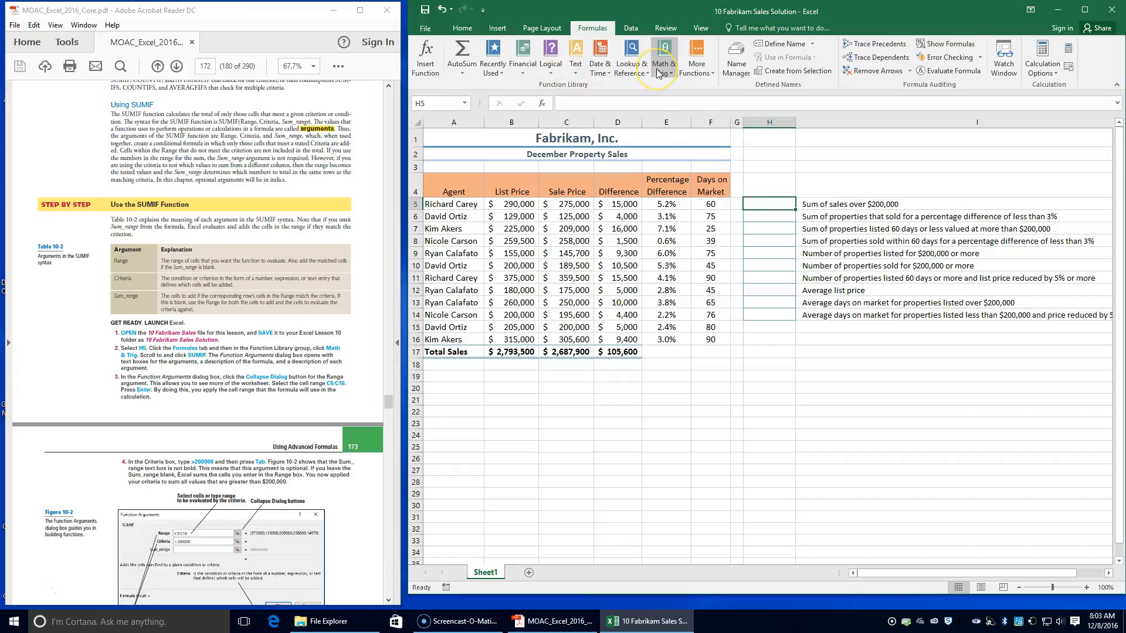
{"action": "left_click", "coordinate": [659, 72]}
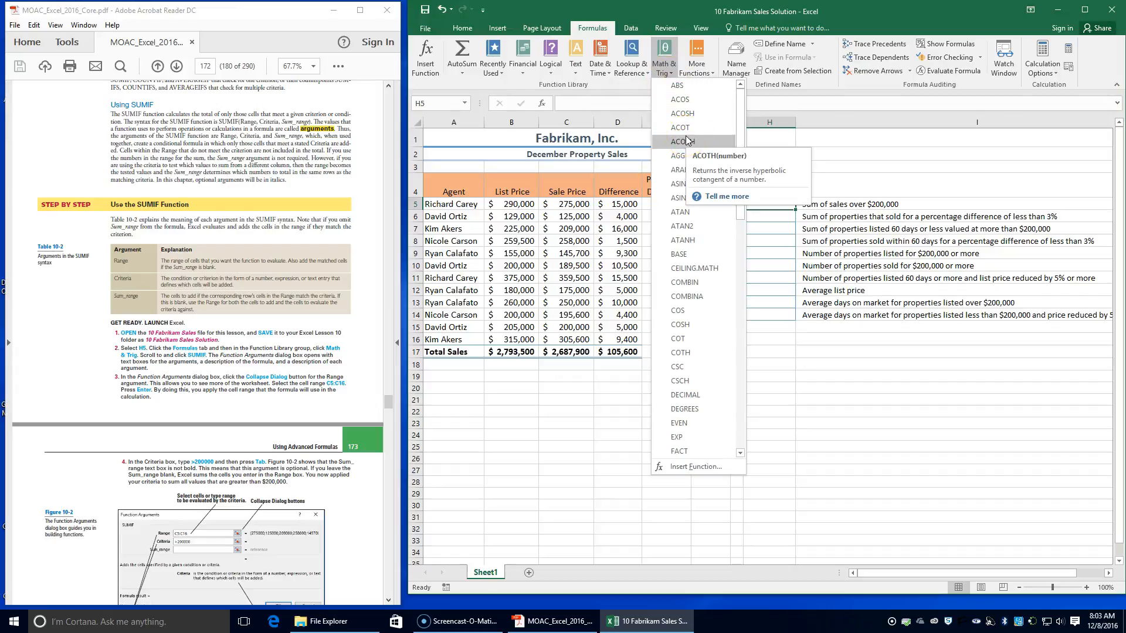
{"action": "scroll", "coordinate": [704, 274], "scroll_direction": "down", "scroll_amount": 16}
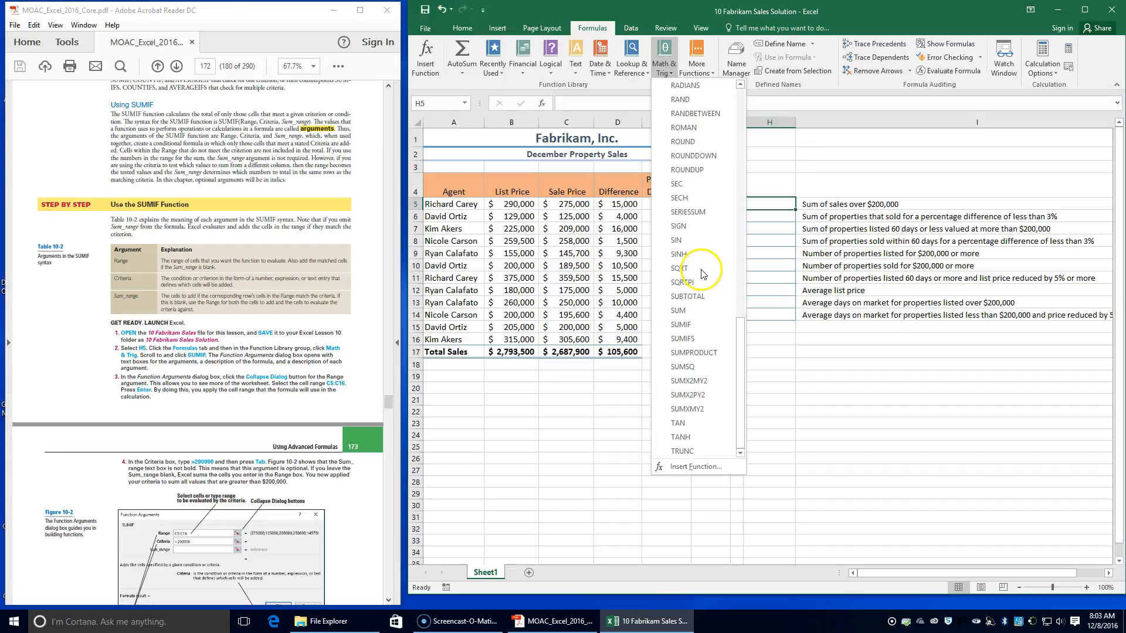
{"action": "left_click", "coordinate": [690, 325]}
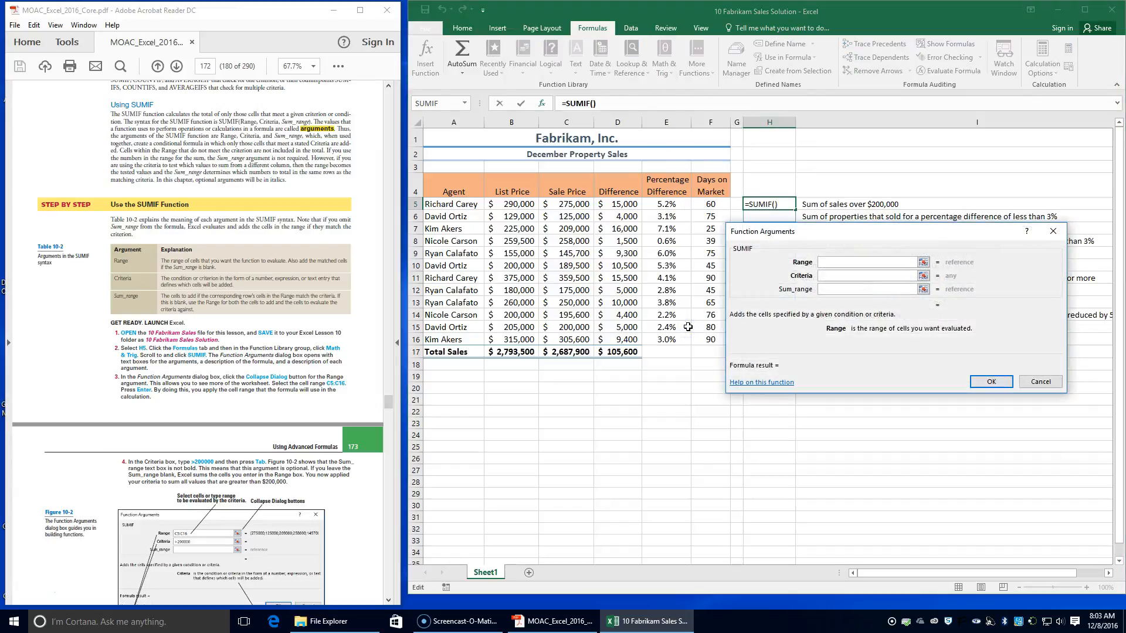
Step: Set the SUMIF range to the sale prices in C5:C16 and the criteria to >200000
{"action": "left_click_drag", "start_coordinate": [815, 234], "coordinate": [707, 318]}
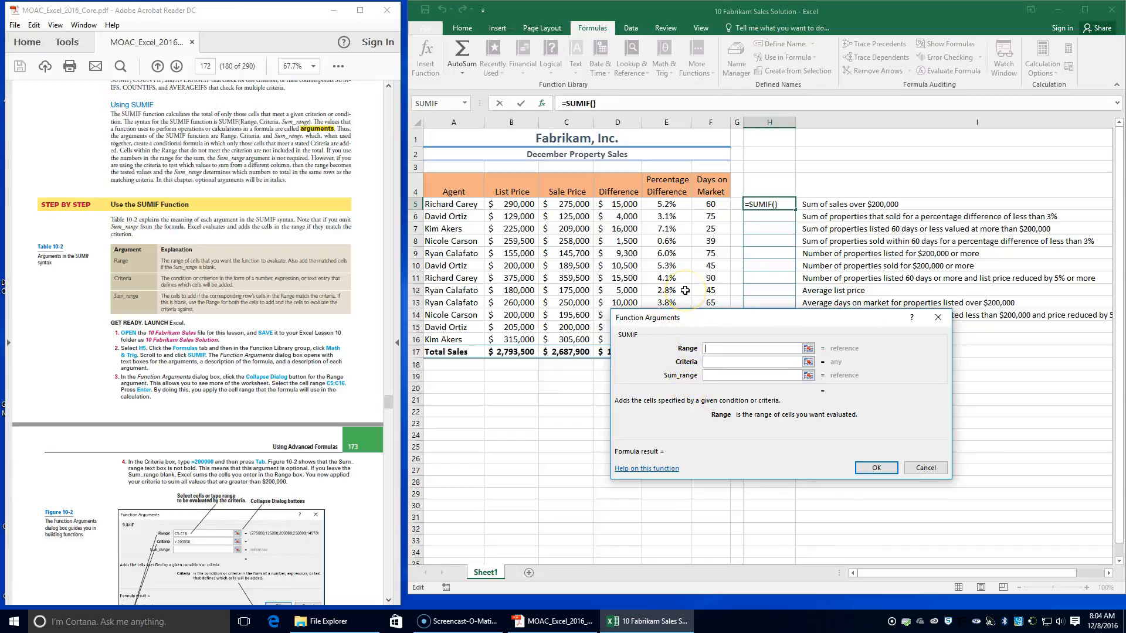
{"action": "left_click", "coordinate": [808, 349]}
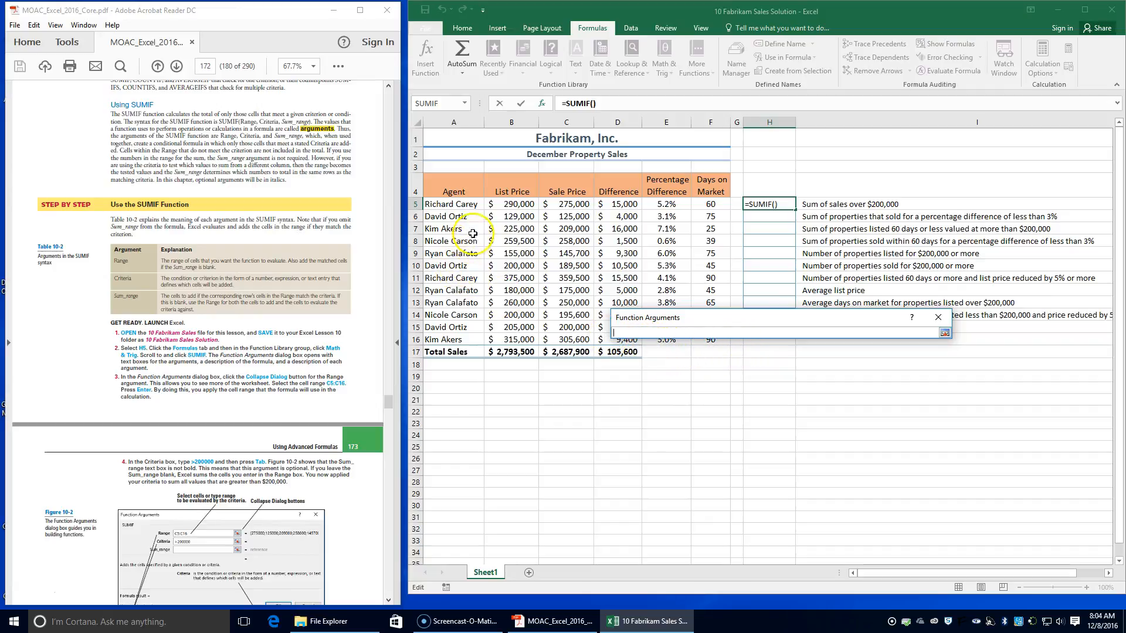
{"action": "left_click_drag", "start_coordinate": [575, 207], "coordinate": [568, 341]}
{"action": "key", "text": "Return"}
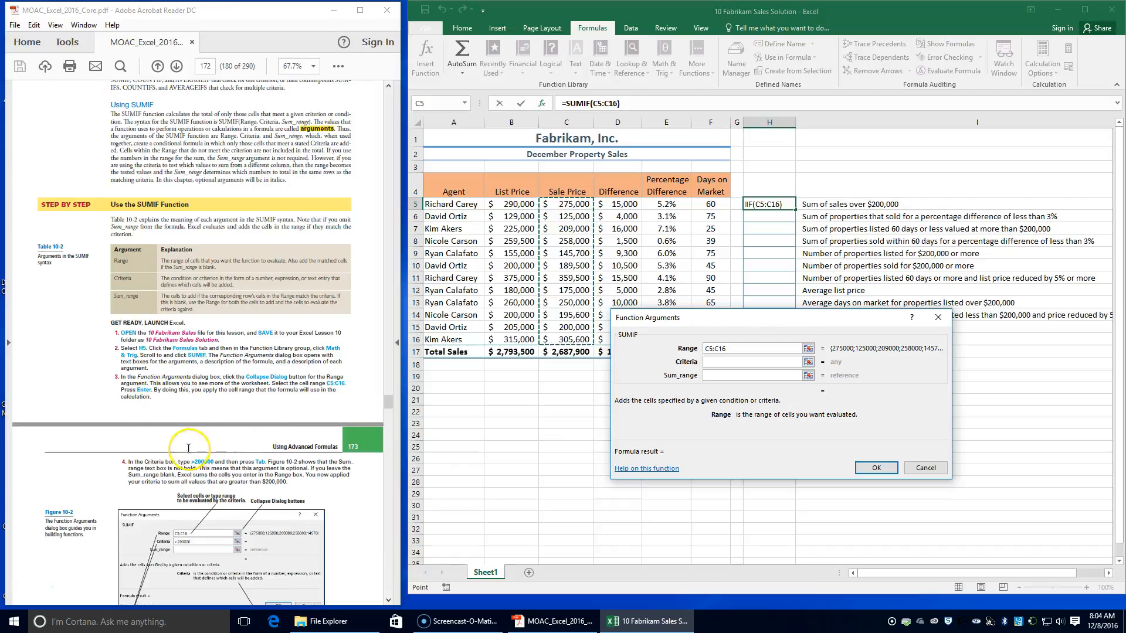
{"action": "left_click", "coordinate": [737, 365]}
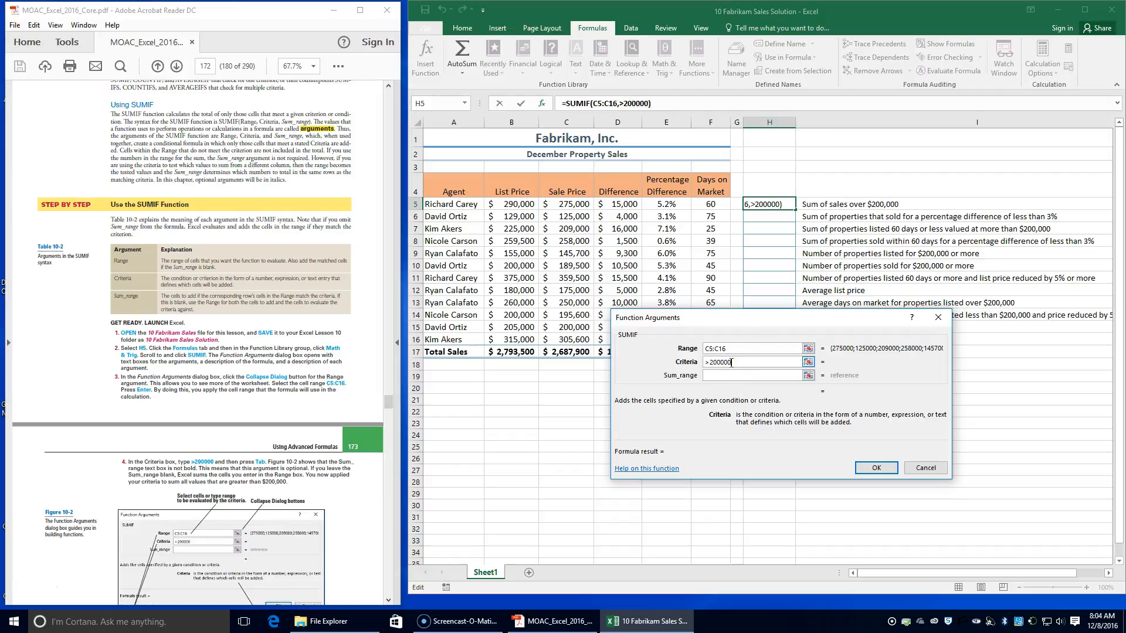
{"action": "left_click", "coordinate": [731, 357]}
{"action": "key", "text": "Tab"}
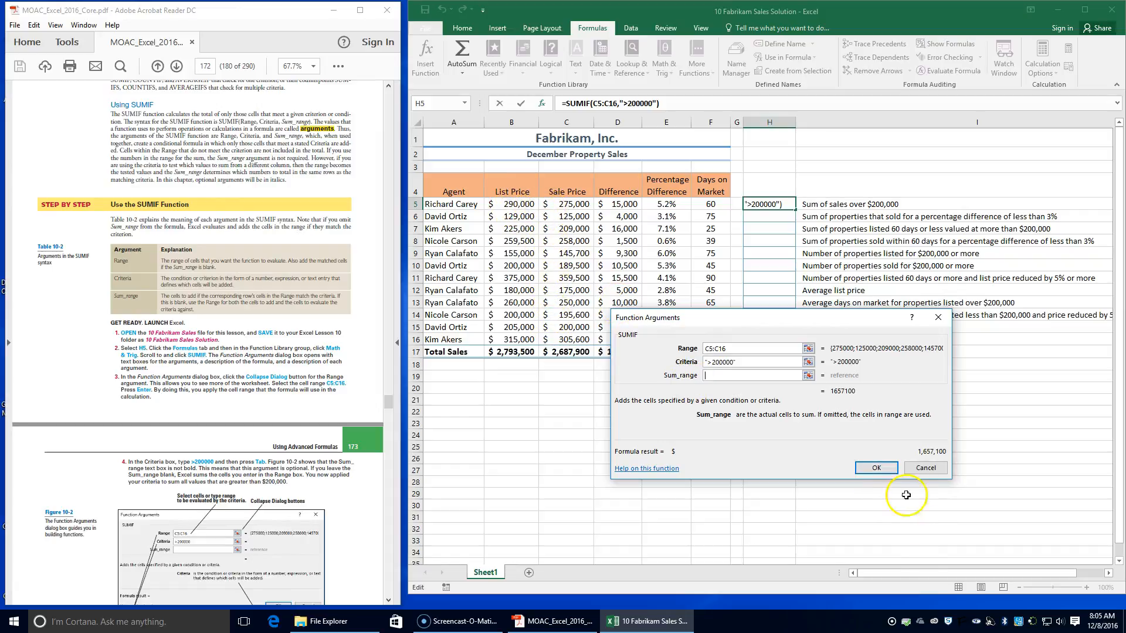
Step: Accept the SUMIF formula in H5 and read the textbook's exercise notes through Figure 10-3 on reopening function arguments
{"action": "left_click", "coordinate": [878, 469]}
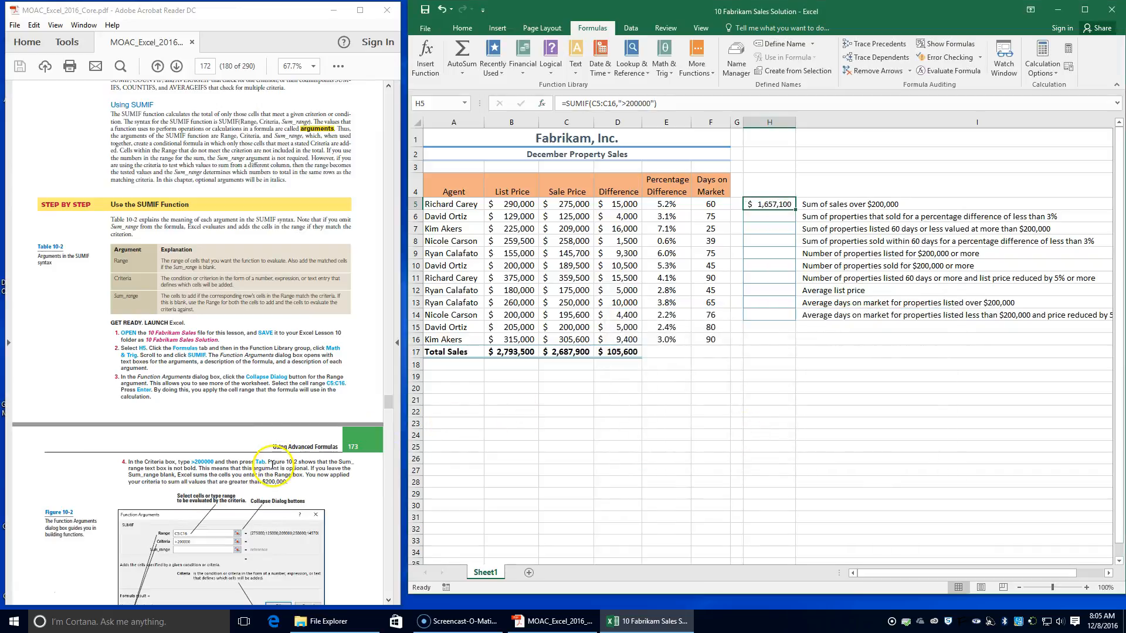
{"action": "scroll", "coordinate": [271, 467], "scroll_direction": "down", "scroll_amount": 4}
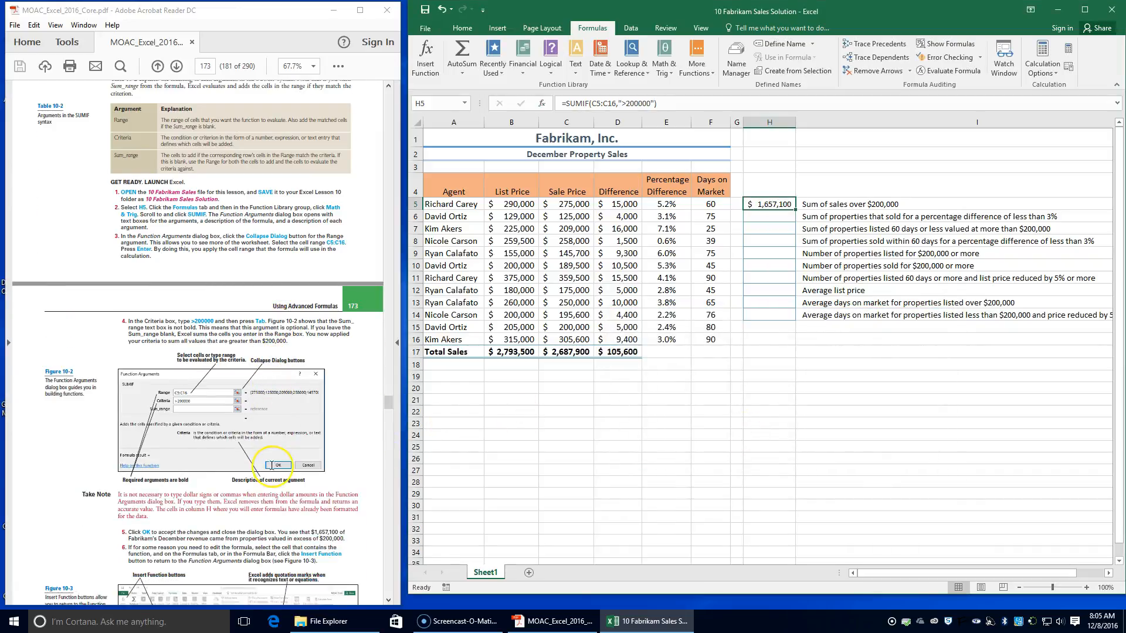
{"action": "scroll", "coordinate": [271, 466], "scroll_direction": "down", "scroll_amount": 2}
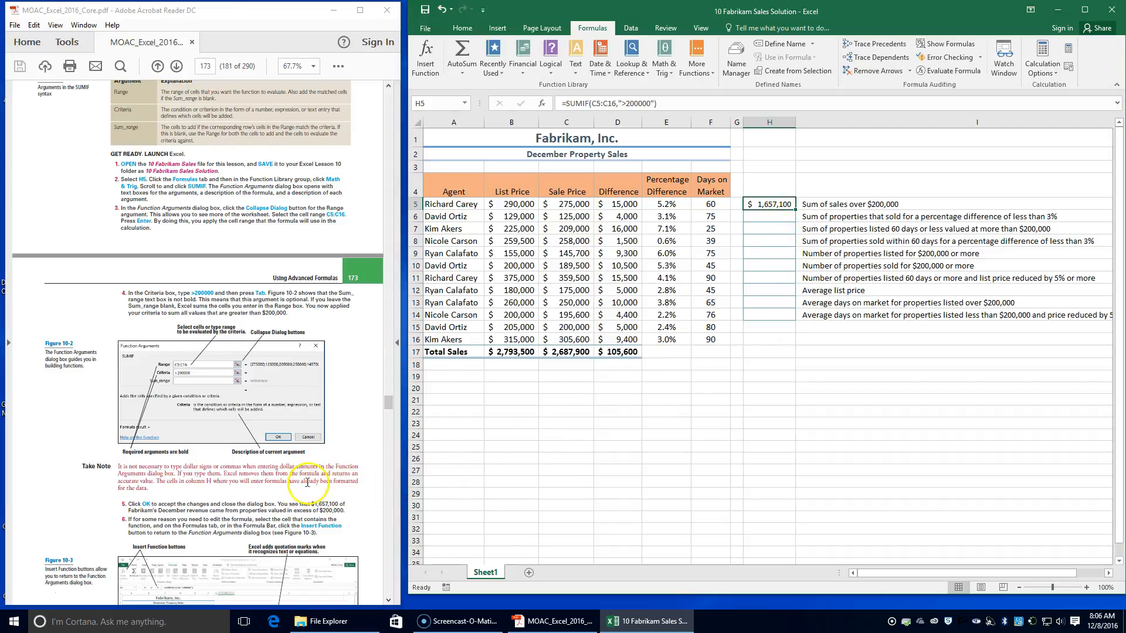
{"action": "scroll", "coordinate": [265, 468], "scroll_direction": "down", "scroll_amount": 3}
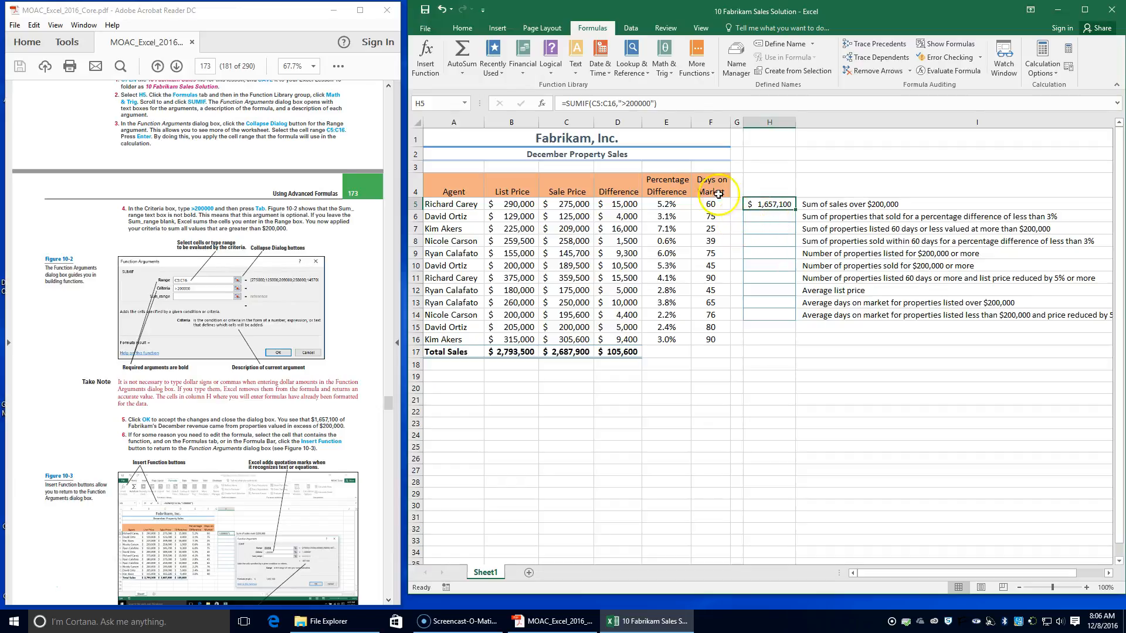
{"action": "scroll", "coordinate": [223, 445], "scroll_direction": "down", "scroll_amount": 2}
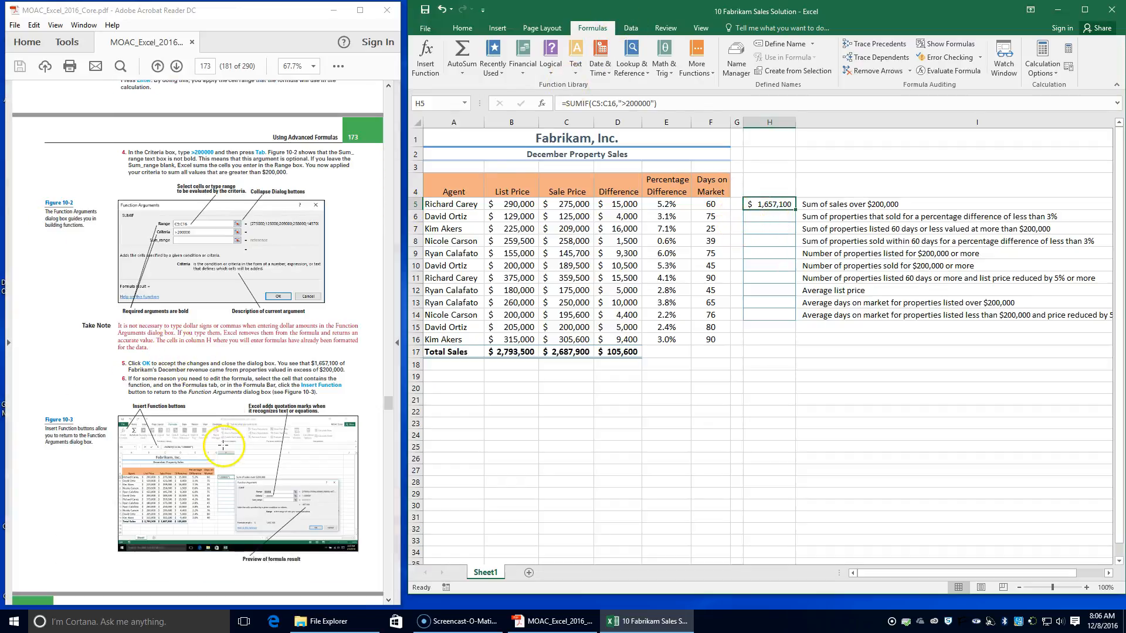
{"action": "scroll", "coordinate": [224, 446], "scroll_direction": "down", "scroll_amount": 2}
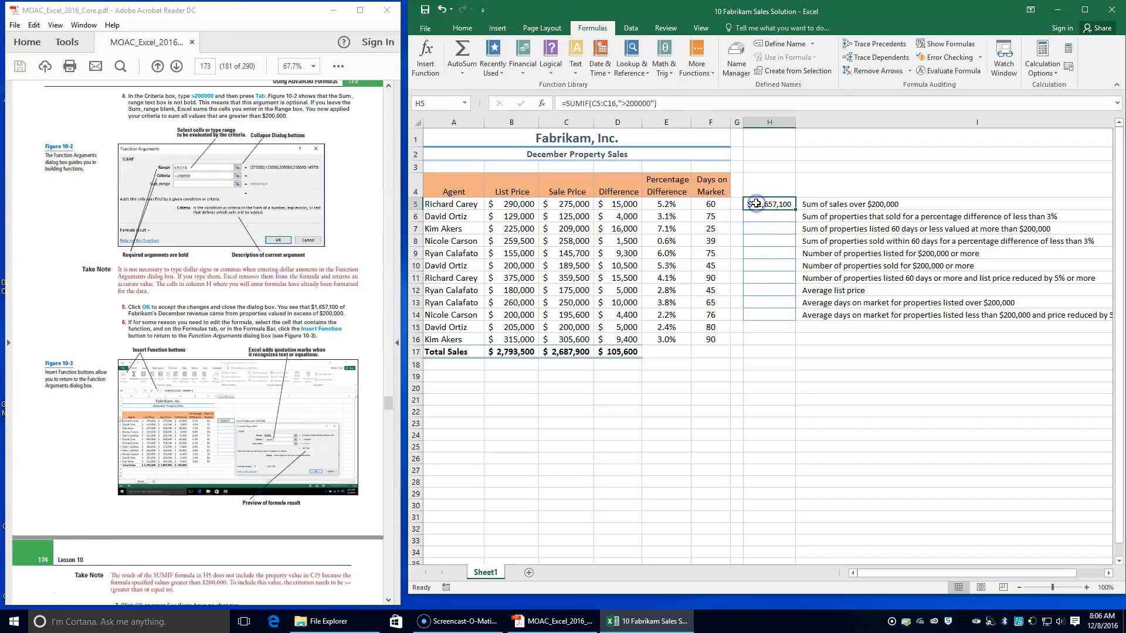
Step: Reopen the arguments of the SUMIF formula in H5, review them alongside the textbook, and close them without changes
{"action": "left_click", "coordinate": [437, 45]}
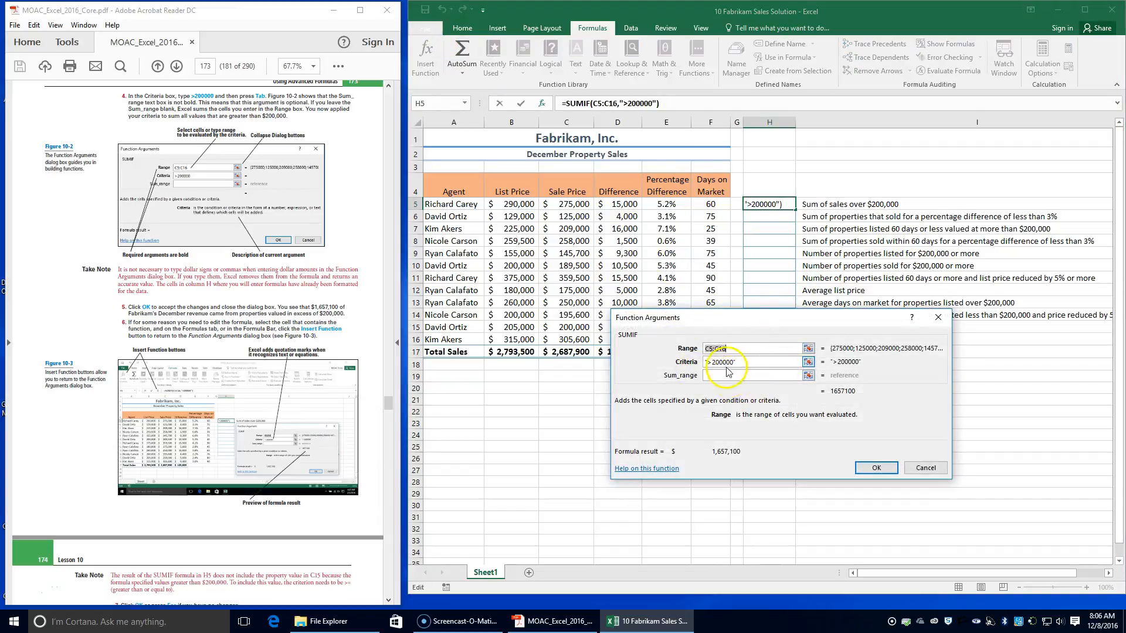
{"action": "scroll", "coordinate": [557, 387], "scroll_direction": "down", "scroll_amount": 1}
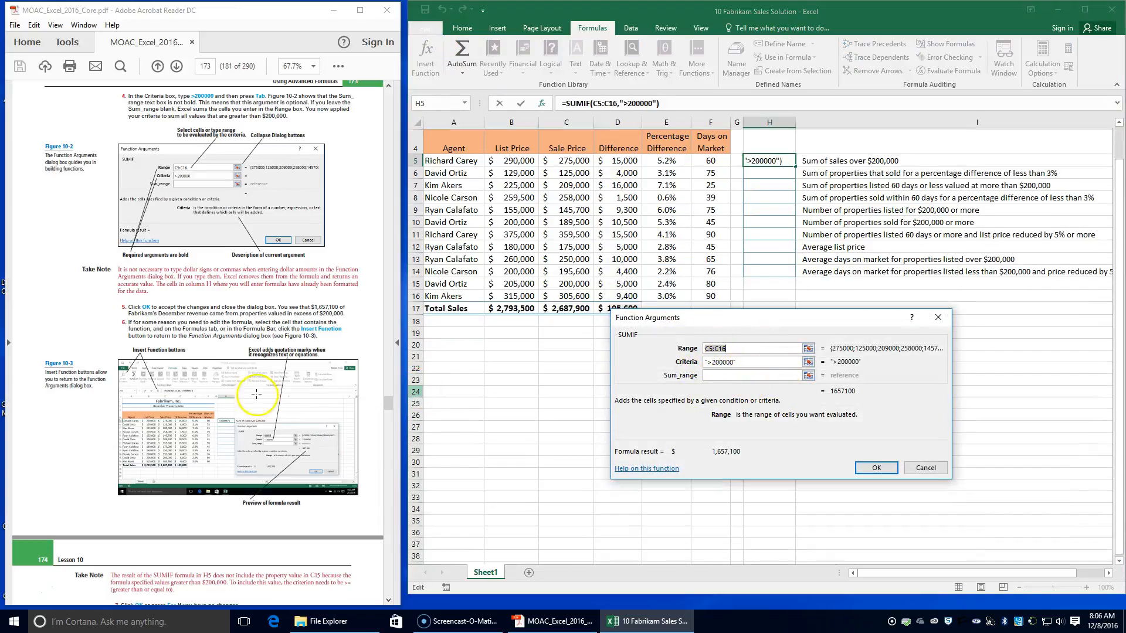
{"action": "scroll", "coordinate": [246, 396], "scroll_direction": "down", "scroll_amount": 3}
{"action": "scroll", "coordinate": [246, 397], "scroll_direction": "down", "scroll_amount": 1}
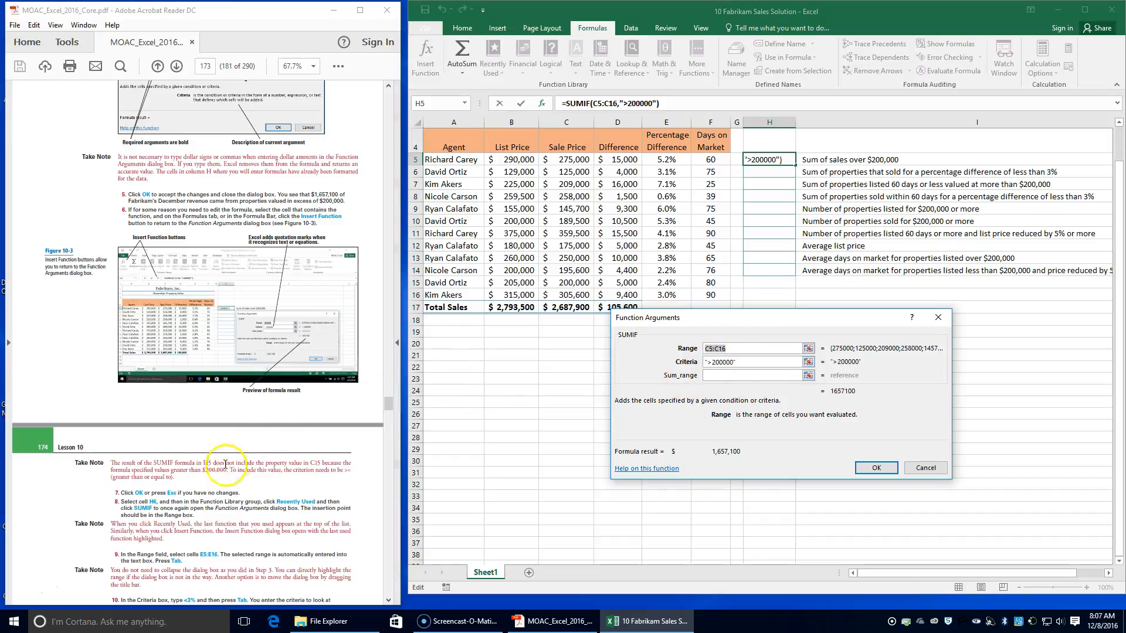
{"action": "left_click", "coordinate": [871, 467]}
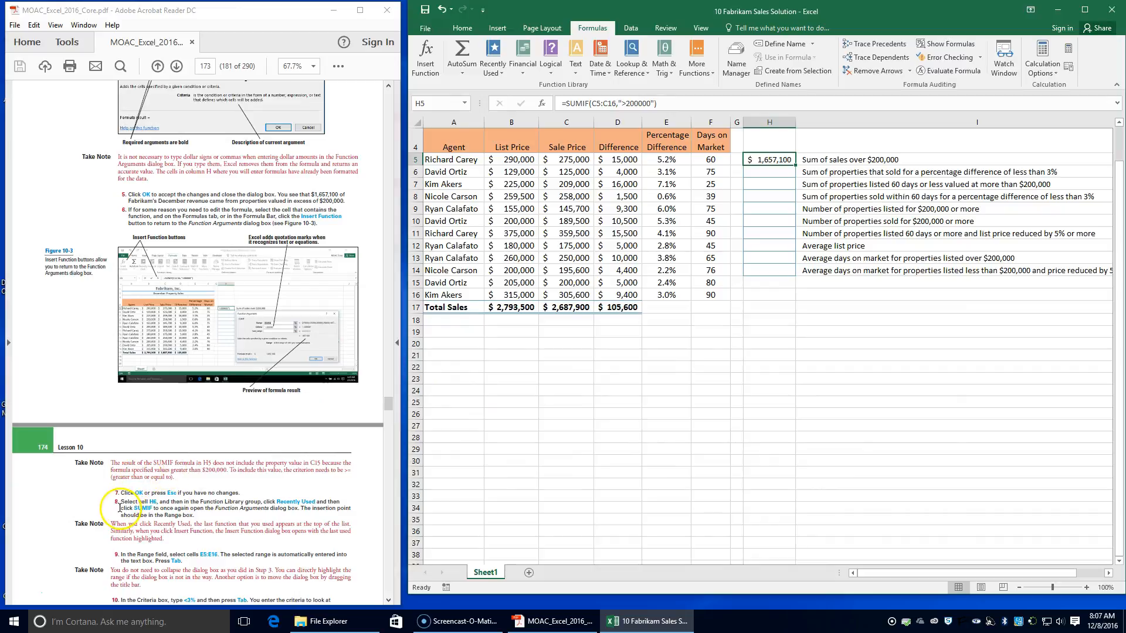
Step: Insert the recently used SUMIF function into cell H6, beside the label for properties sold at a percentage difference under 3%
{"action": "left_click", "coordinate": [765, 174]}
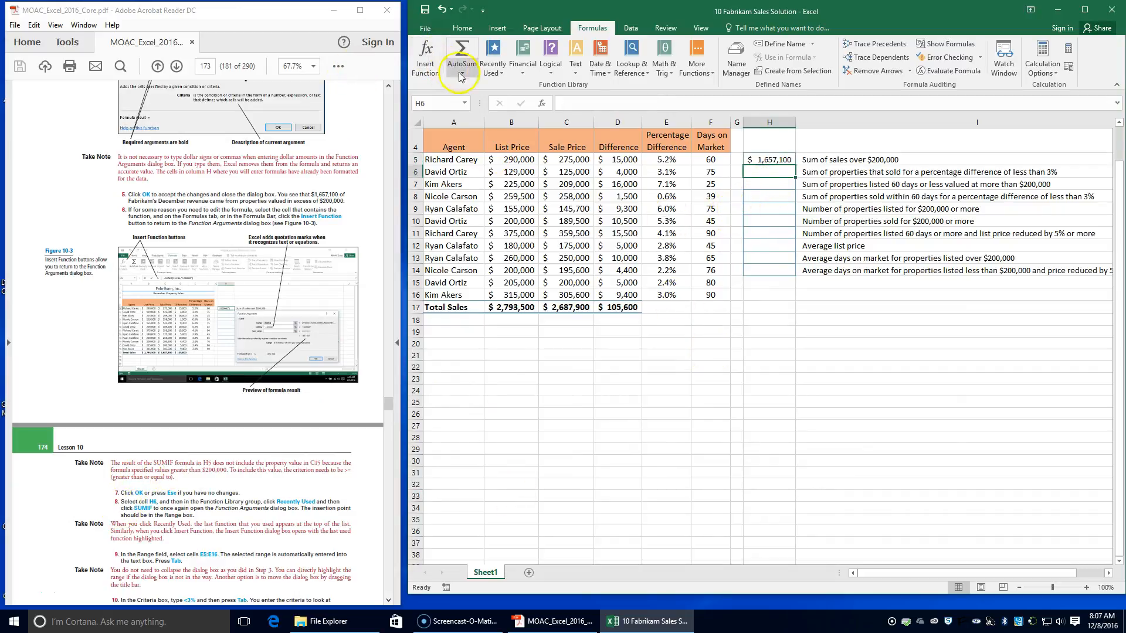
{"action": "left_click", "coordinate": [492, 71]}
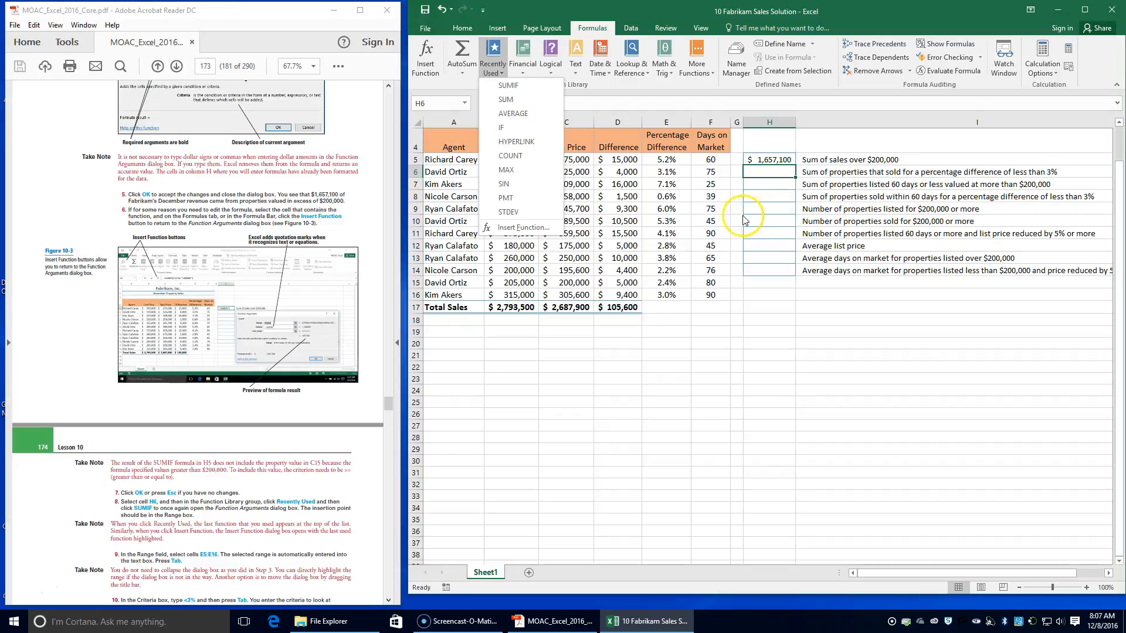
{"action": "left_click", "coordinate": [508, 86]}
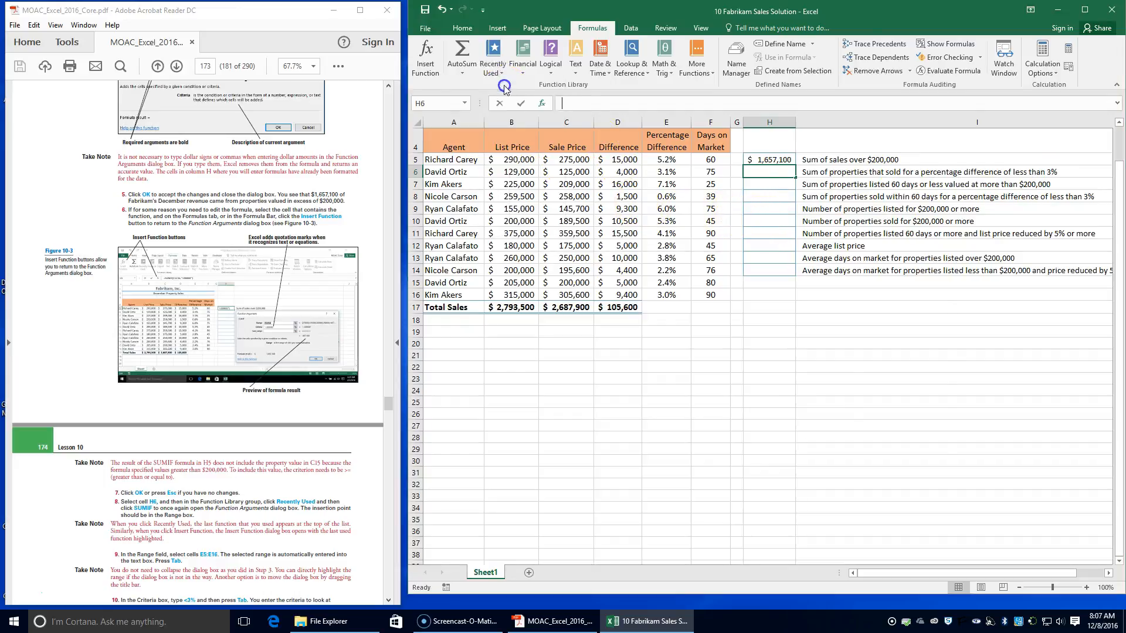
{"action": "scroll", "coordinate": [311, 434], "scroll_direction": "down", "scroll_amount": 2}
{"action": "scroll", "coordinate": [312, 443], "scroll_direction": "down", "scroll_amount": 1}
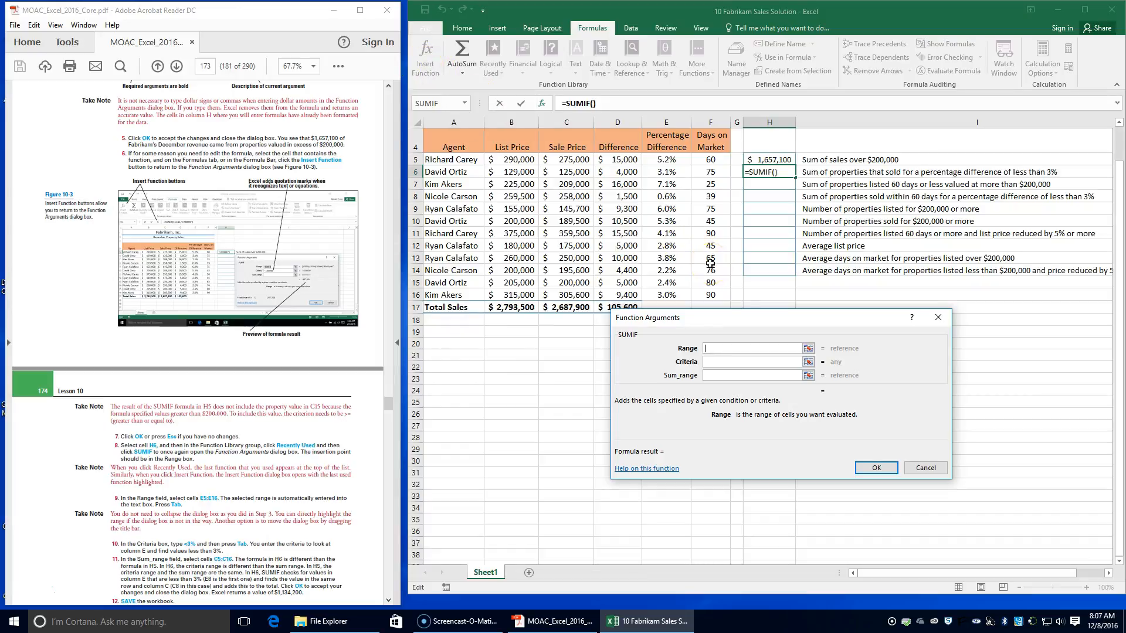
Step: Set the SUMIF range to the percentage differences in E5:E16 and the criteria to <3%
{"action": "left_click", "coordinate": [808, 348]}
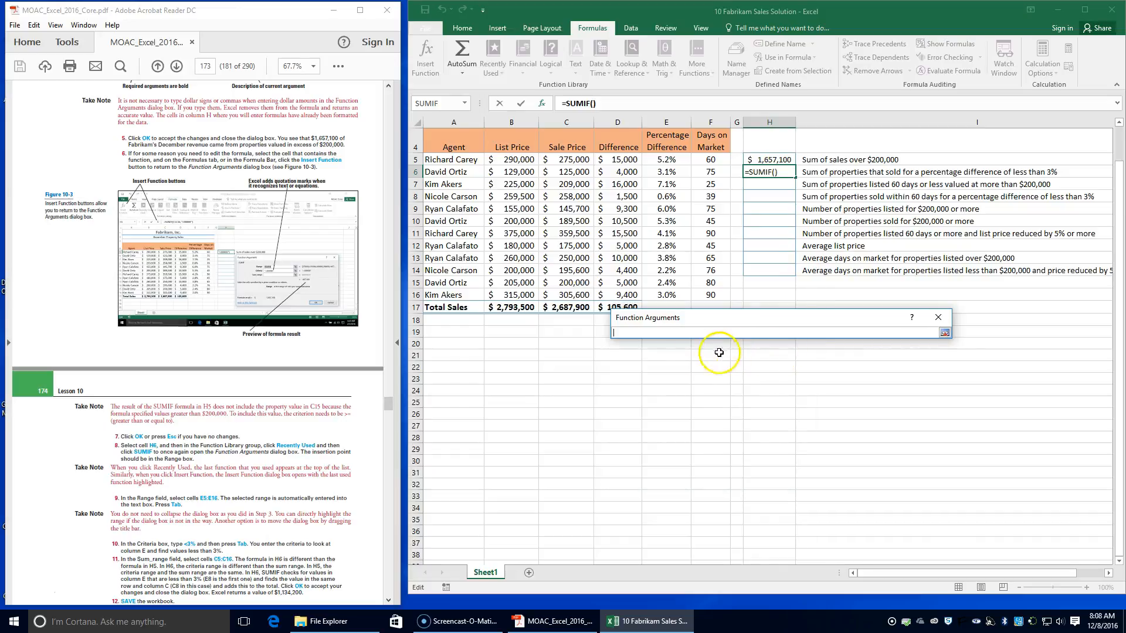
{"action": "left_click", "coordinate": [654, 157]}
{"action": "left_click_drag", "start_coordinate": [654, 157], "coordinate": [666, 294]}
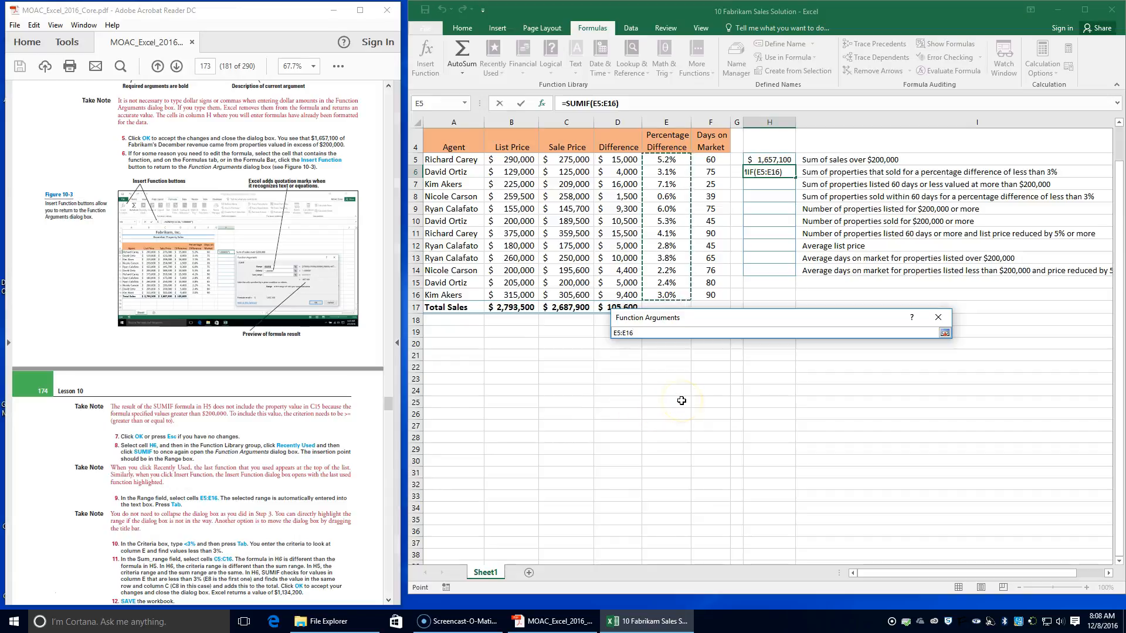
{"action": "left_click", "coordinate": [945, 332]}
{"action": "key", "text": "Tab"}
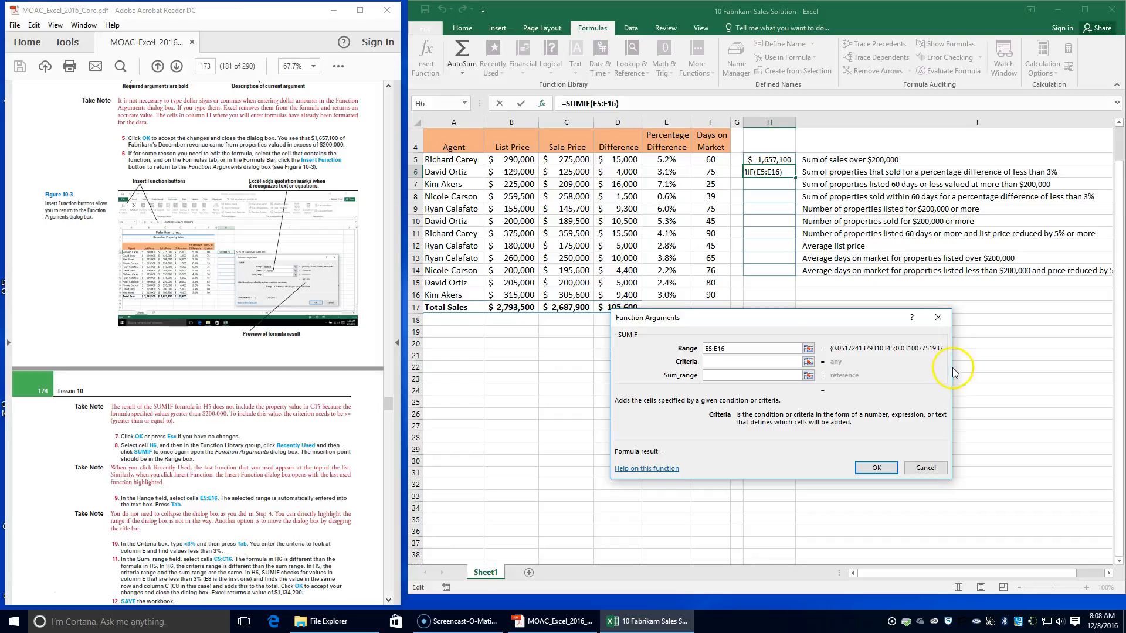
{"action": "key", "text": "Tab"}
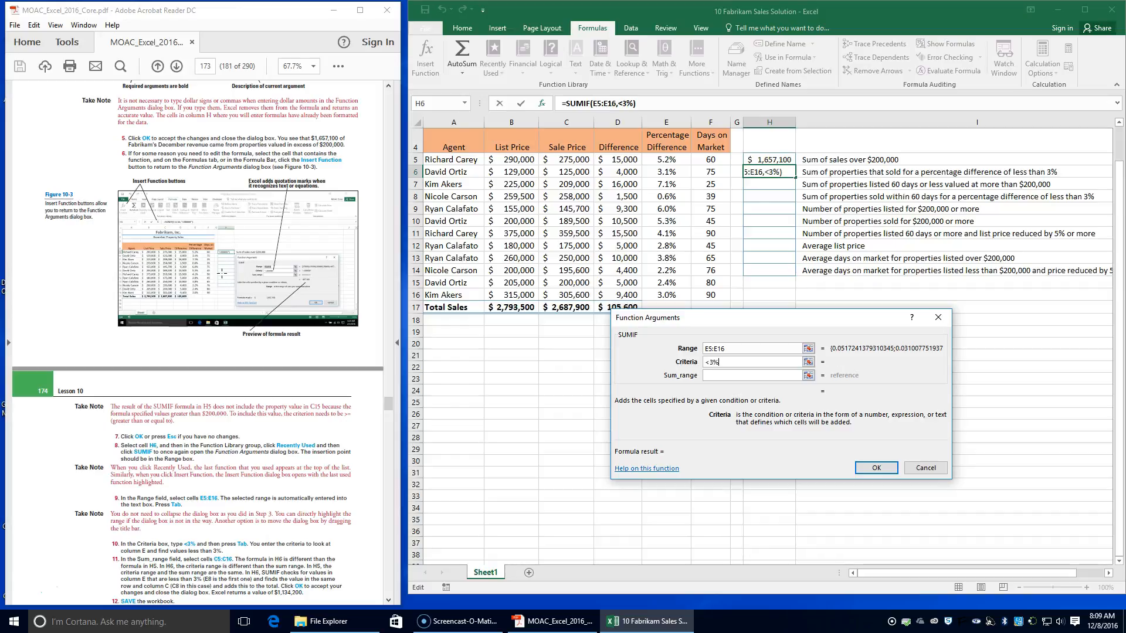
{"action": "key", "text": "Tab"}
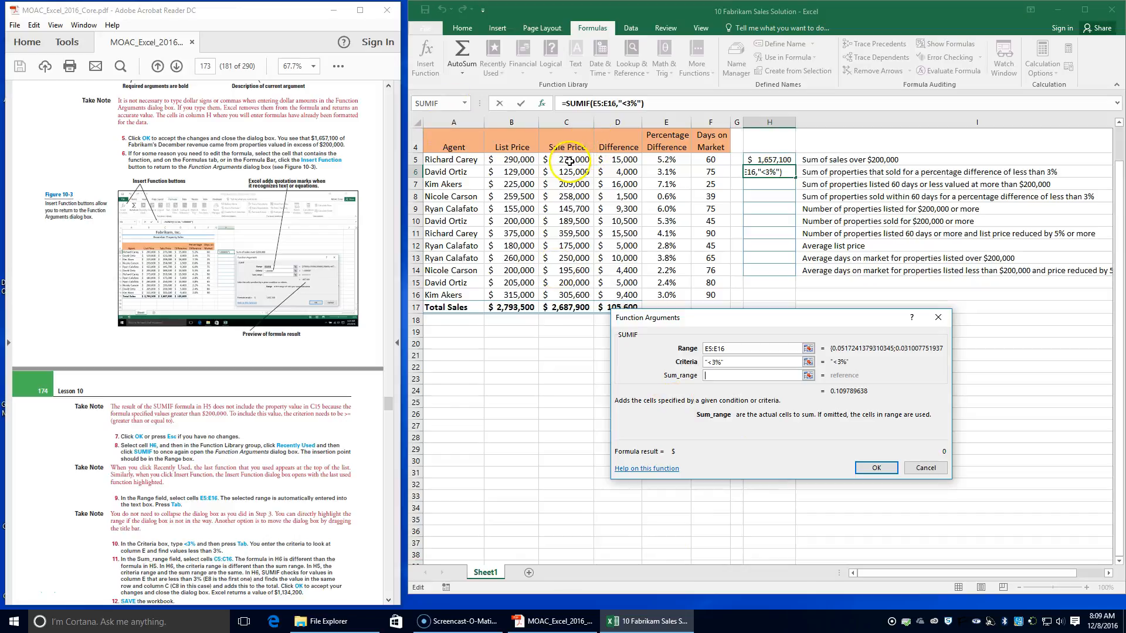
Step: Set the Sum_range to the sale prices in C5:C16 and accept the formula in H6
{"action": "left_click_drag", "start_coordinate": [569, 161], "coordinate": [570, 305]}
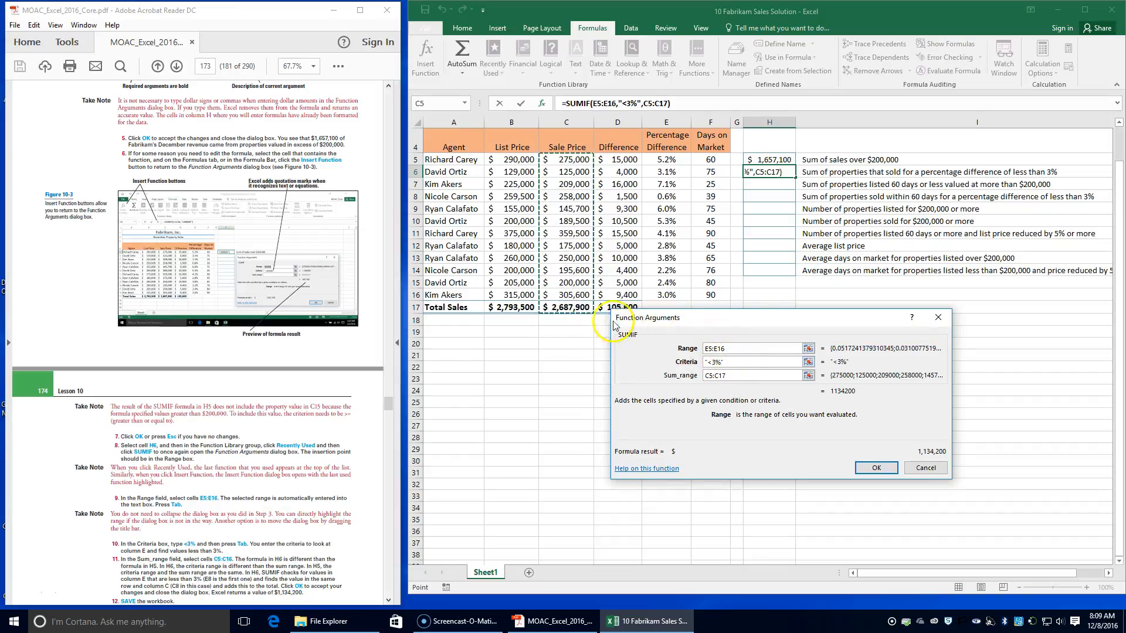
{"action": "key", "text": "BackSpace"}
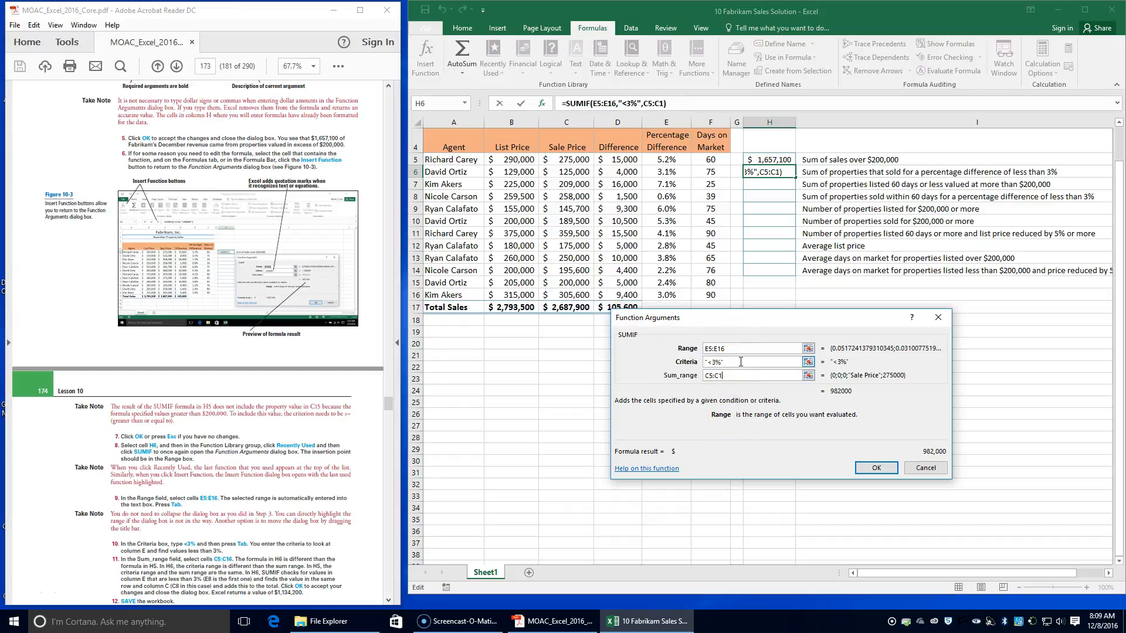
{"action": "type", "text": "6"}
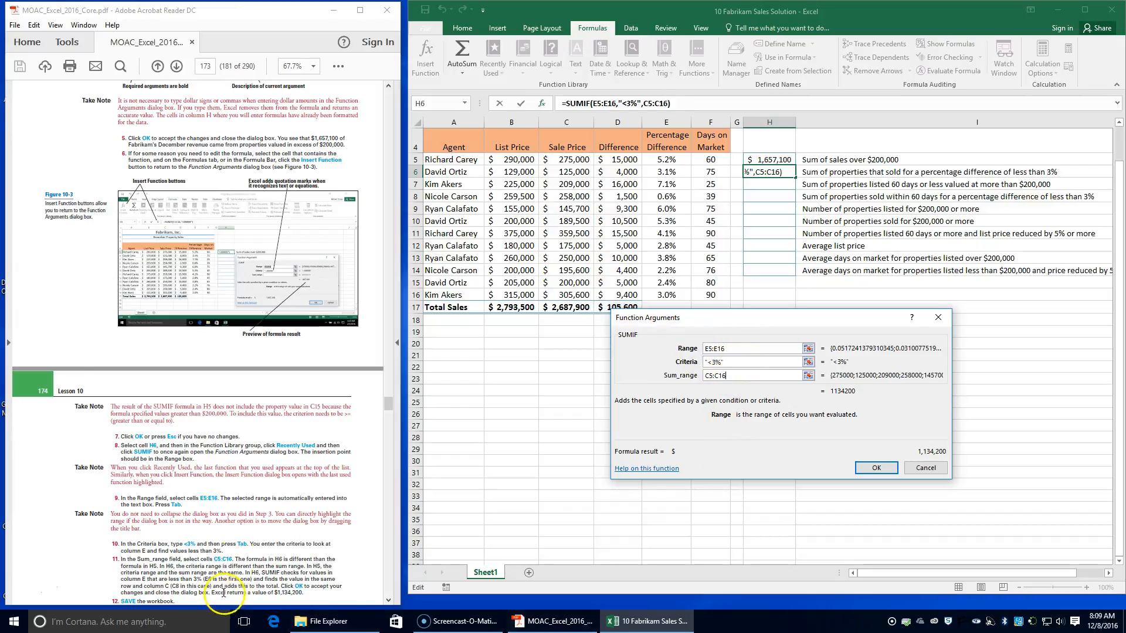
{"action": "scroll", "coordinate": [245, 566], "scroll_direction": "down", "scroll_amount": 2}
{"action": "scroll", "coordinate": [245, 566], "scroll_direction": "down", "scroll_amount": 1}
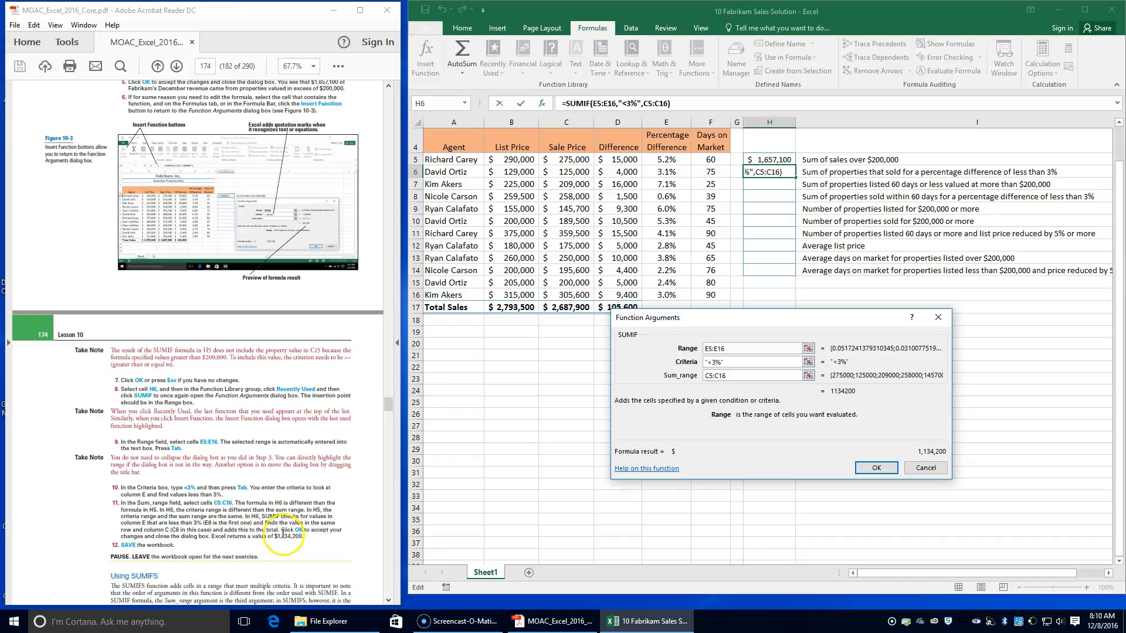
{"action": "left_click", "coordinate": [876, 468]}
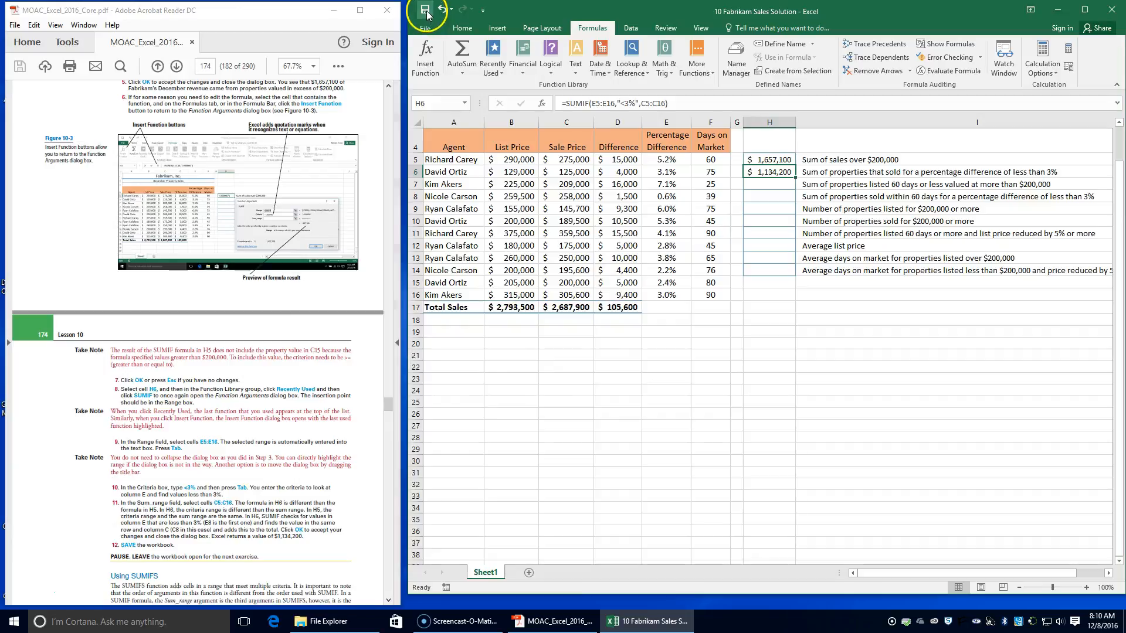
Step: Read the textbook's Using SUMIFS section and exercise steps, and select cell H7 for the next formula
{"action": "scroll", "coordinate": [193, 401], "scroll_direction": "down", "scroll_amount": 4}
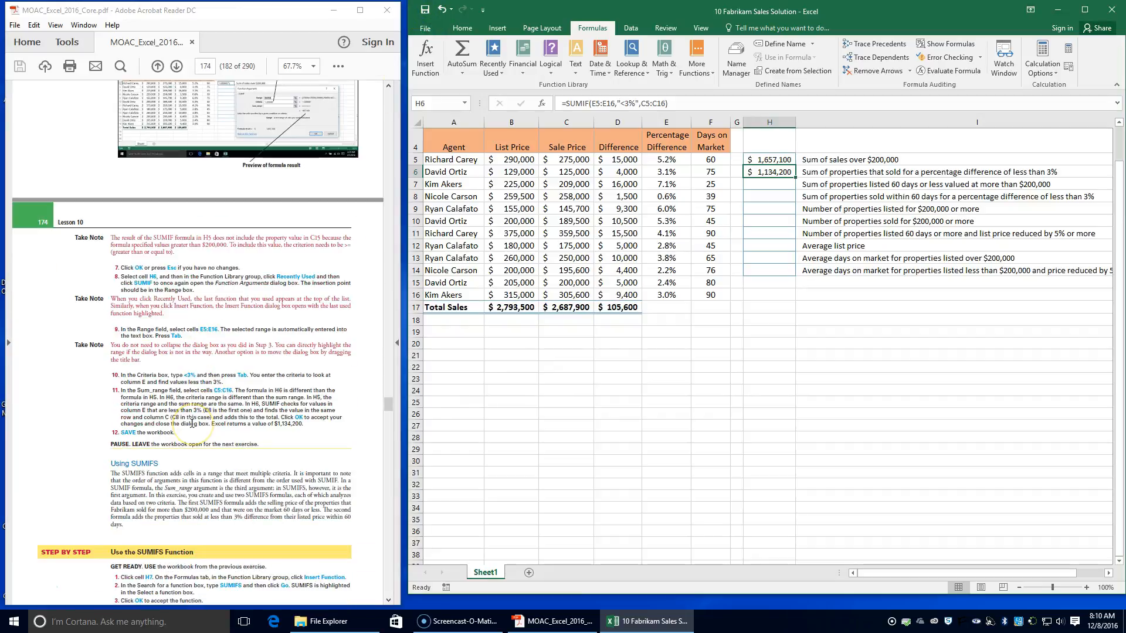
{"action": "scroll", "coordinate": [193, 423], "scroll_direction": "down", "scroll_amount": 2}
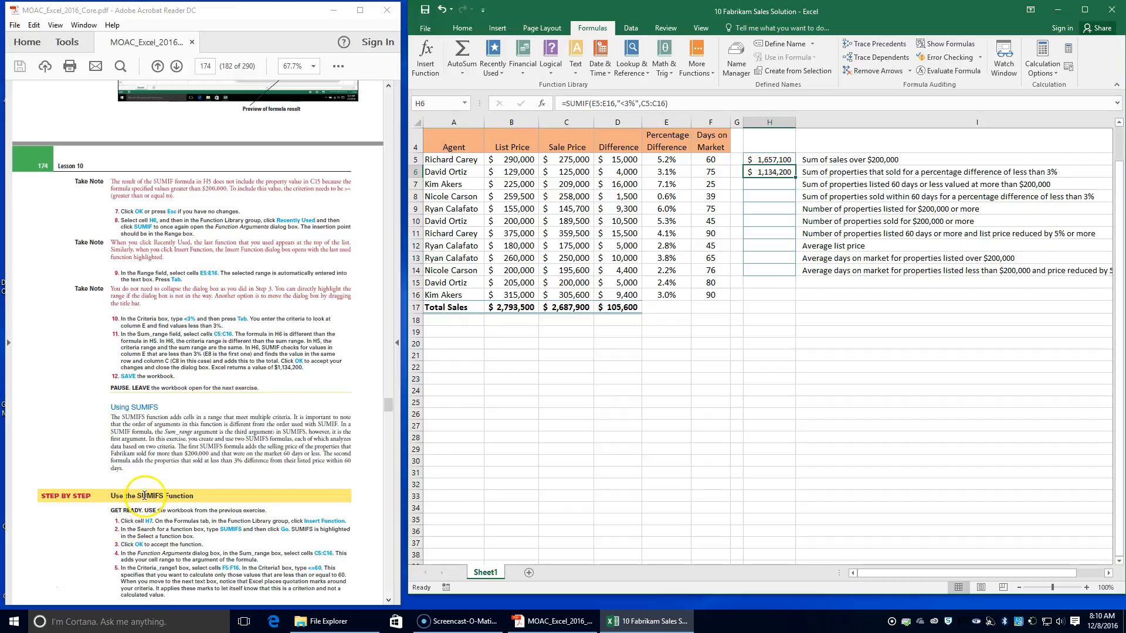
{"action": "scroll", "coordinate": [299, 455], "scroll_direction": "down", "scroll_amount": 1}
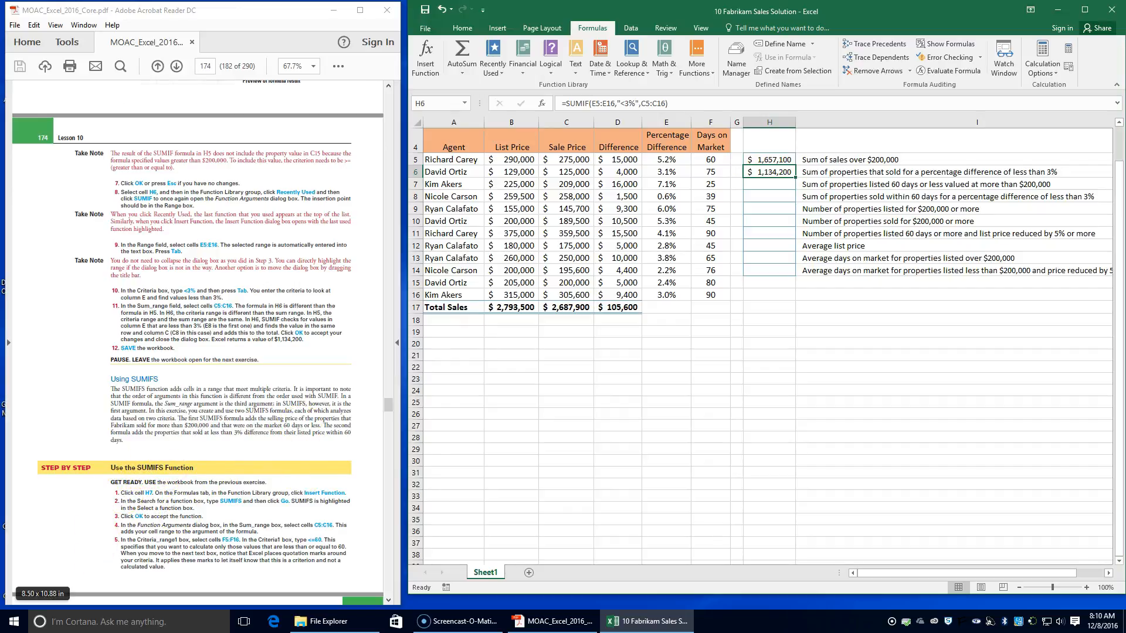
{"action": "left_click", "coordinate": [759, 184]}
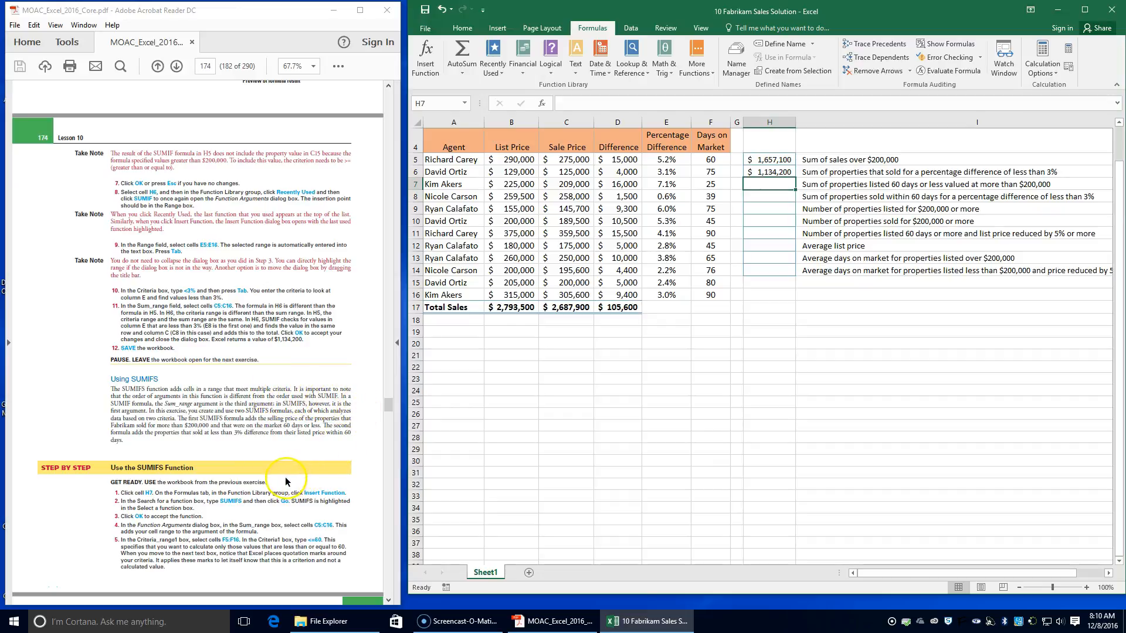
{"action": "scroll", "coordinate": [285, 481], "scroll_direction": "down", "scroll_amount": 2}
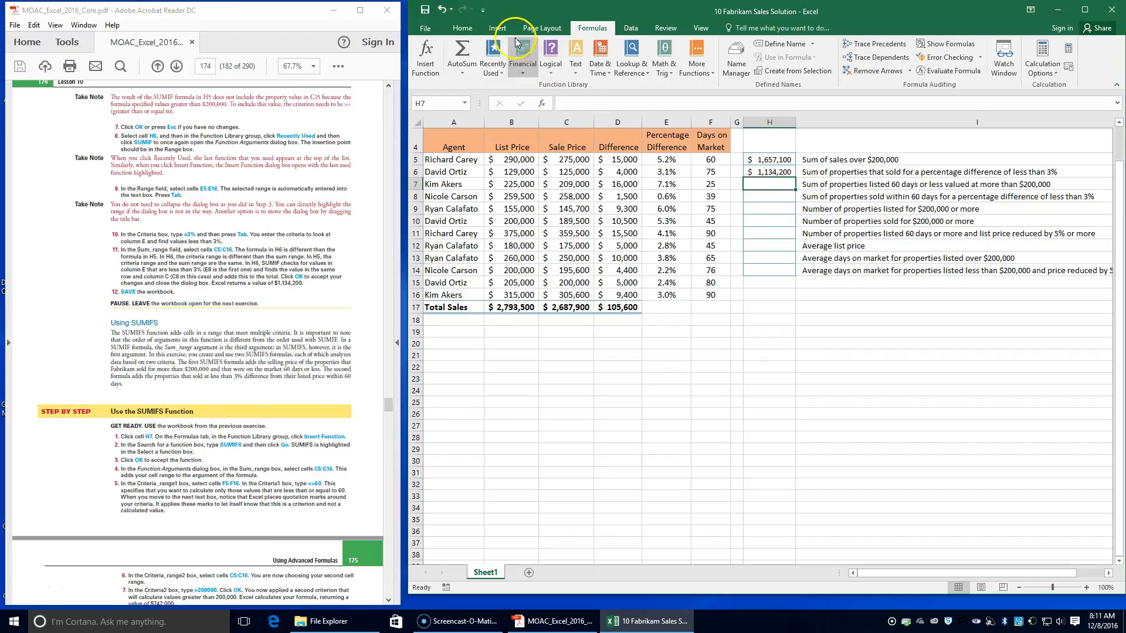
{"action": "left_click", "coordinate": [427, 70]}
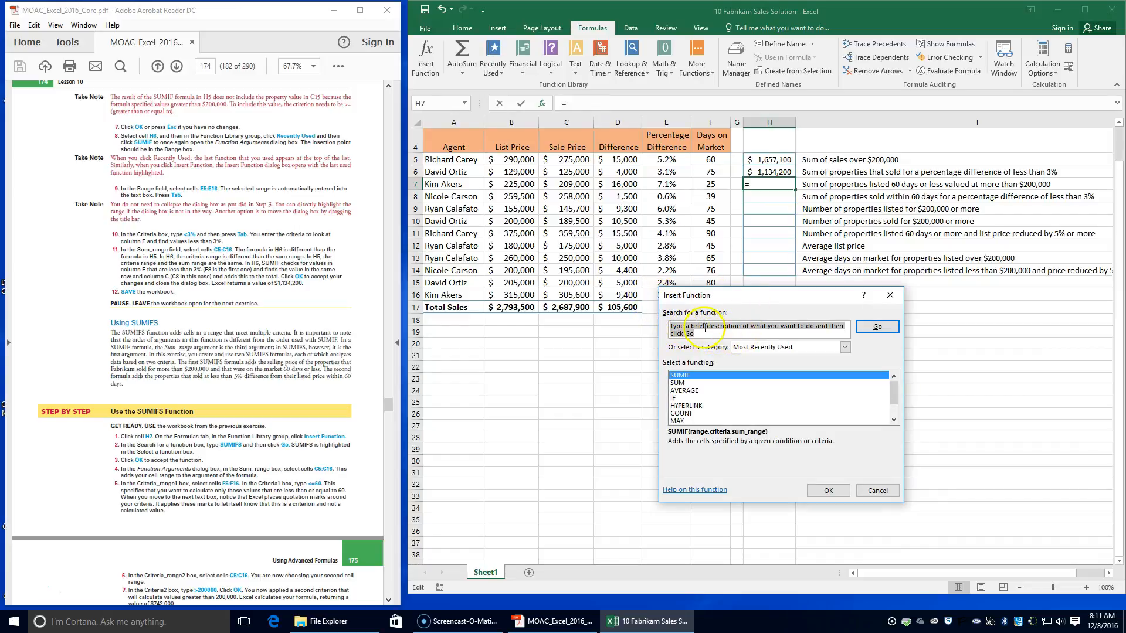
{"action": "type", "text": "sumifs"}
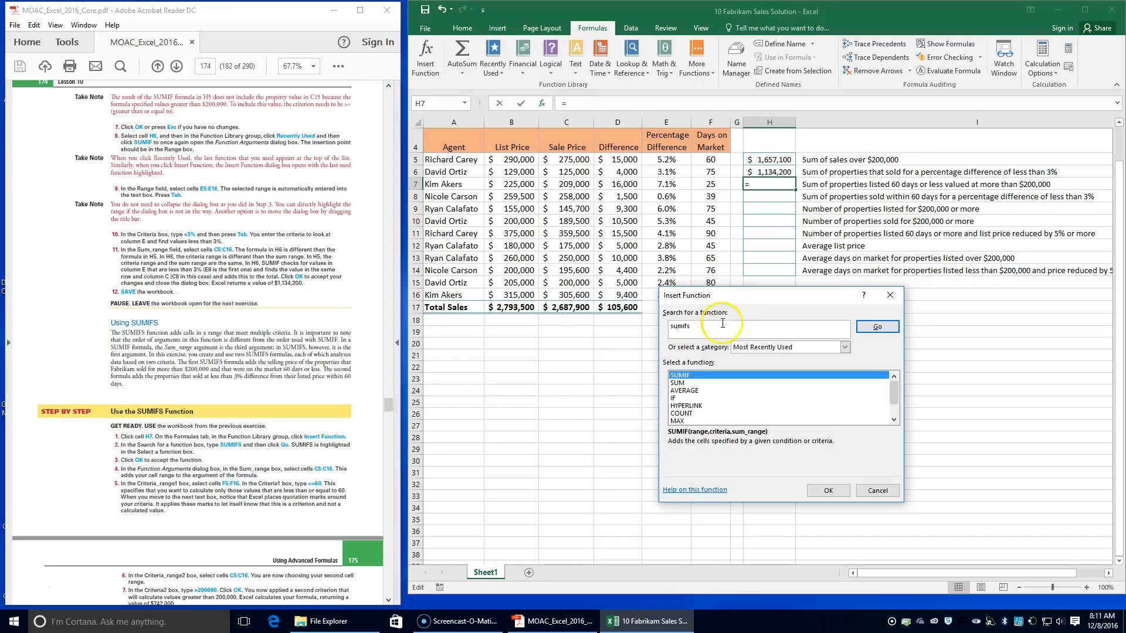
{"action": "left_click", "coordinate": [828, 490]}
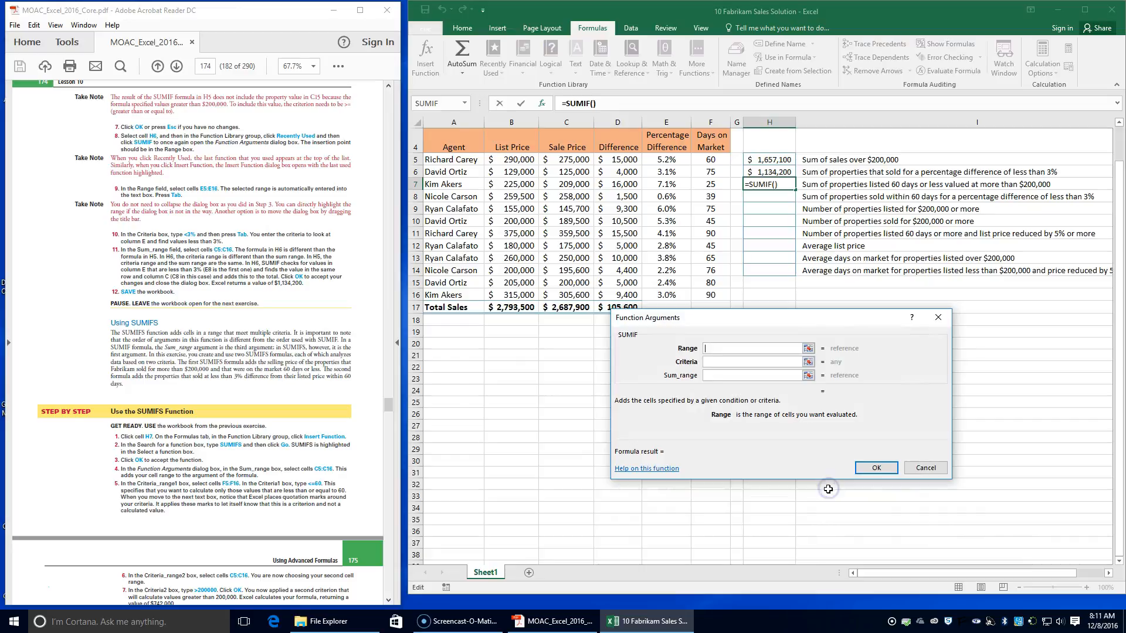
{"action": "left_click", "coordinate": [924, 468]}
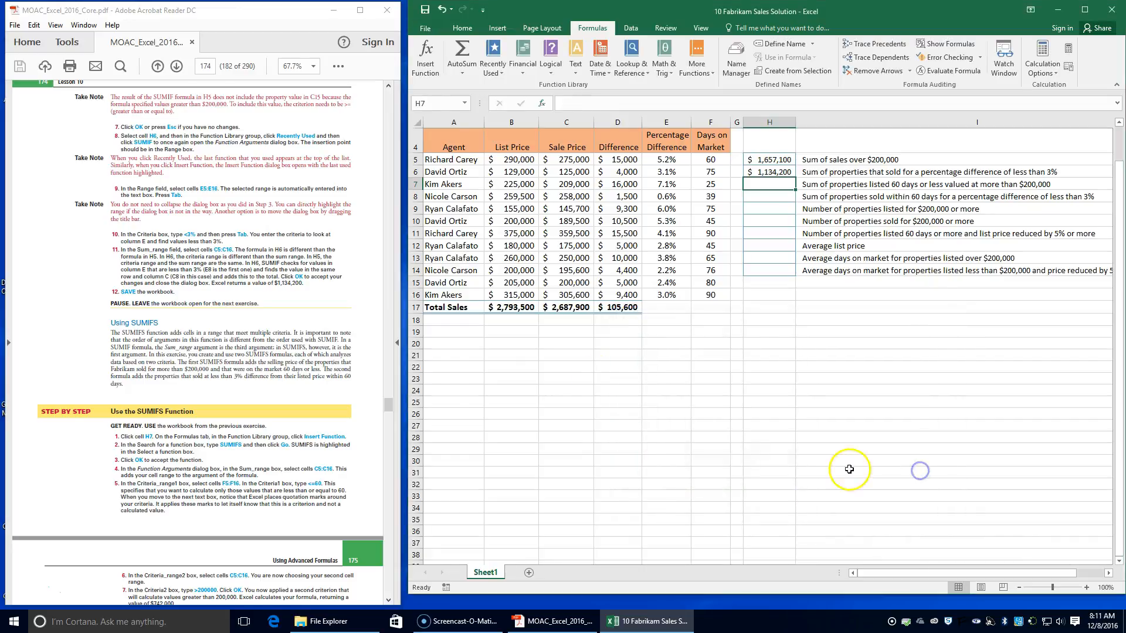
Step: Search the function library for sumifs and insert the SUMIFS function into cell H7
{"action": "left_click", "coordinate": [425, 56]}
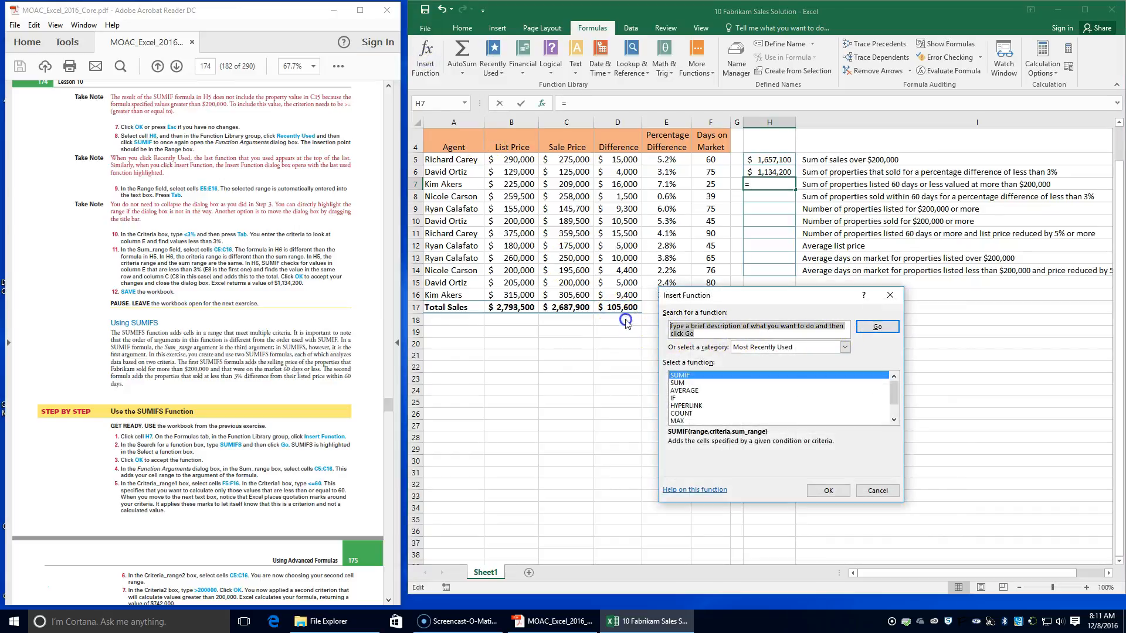
{"action": "type", "text": "sun"}
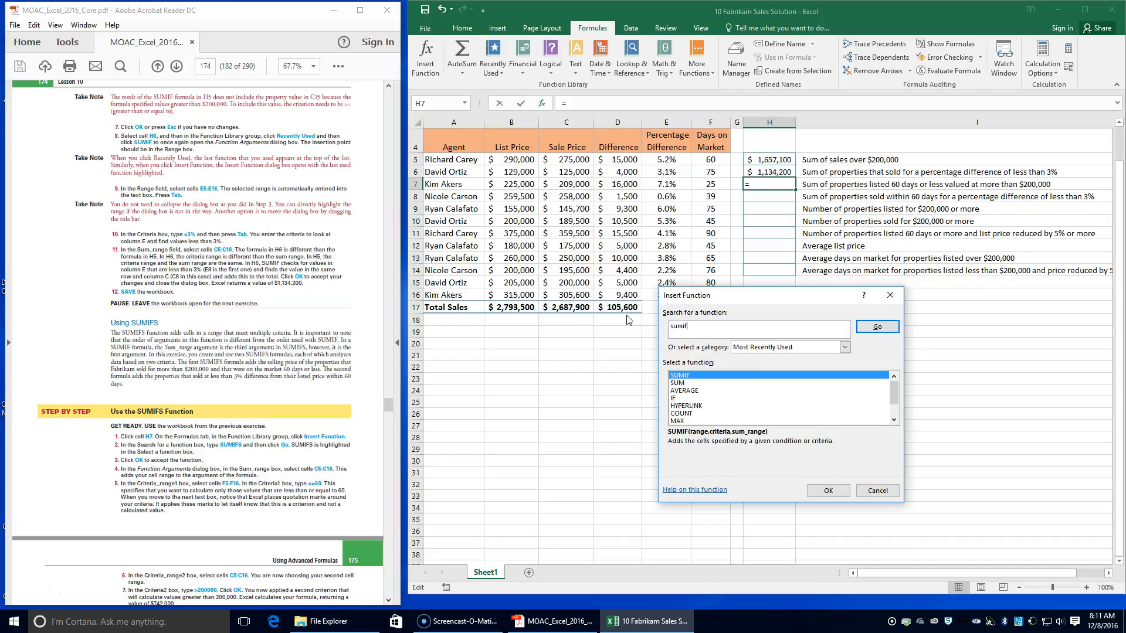
{"action": "left_click", "coordinate": [874, 327]}
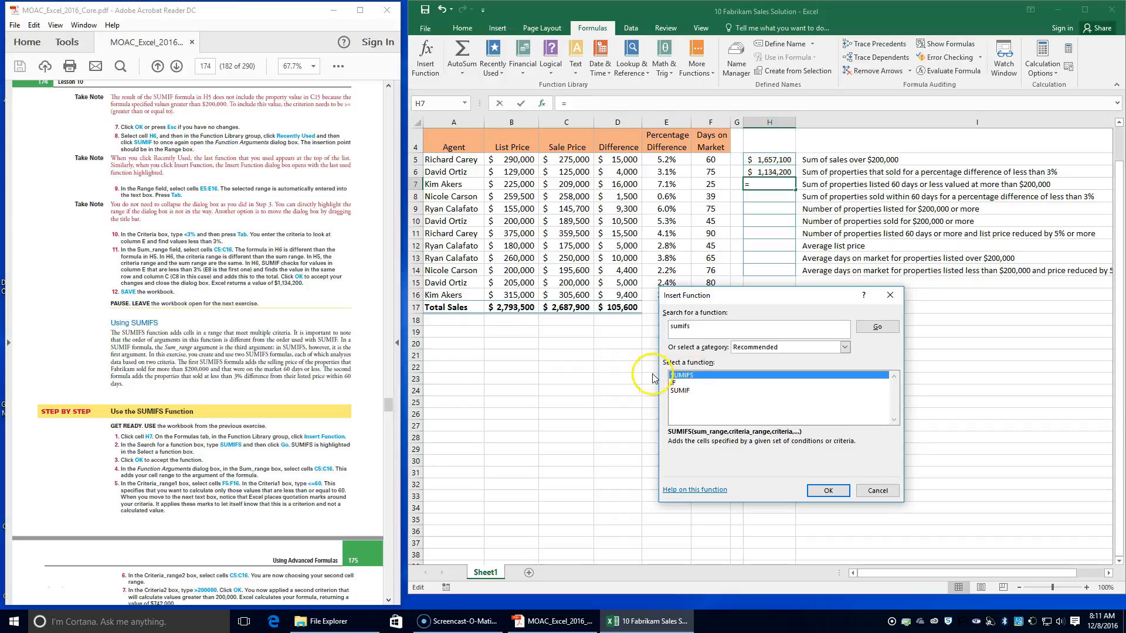
{"action": "left_click", "coordinate": [829, 491]}
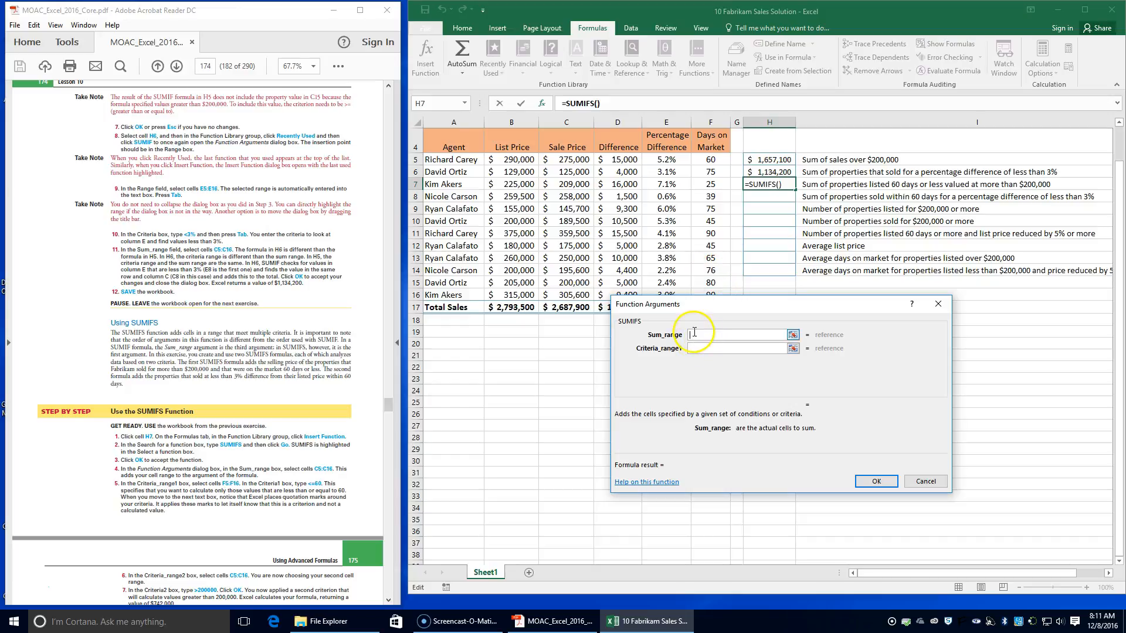
Step: Set the SUMIFS Sum_range to the sale prices in C5:C16 and the first condition to <=60 on the days on market in F5:F16
{"action": "left_click_drag", "start_coordinate": [566, 160], "coordinate": [569, 295]}
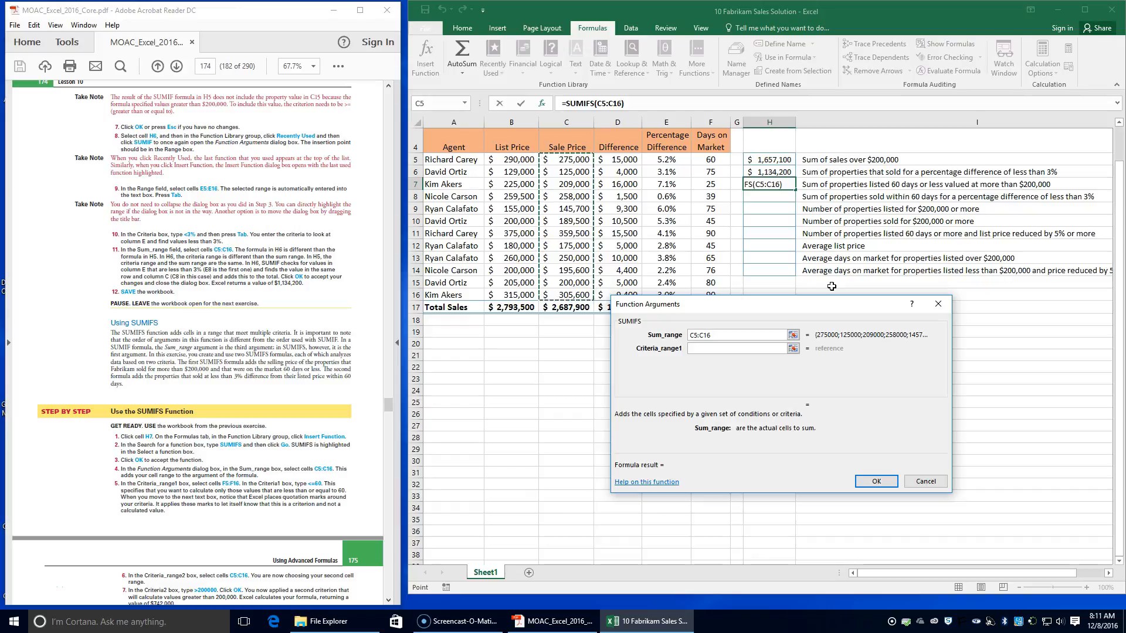
{"action": "left_click", "coordinate": [752, 348]}
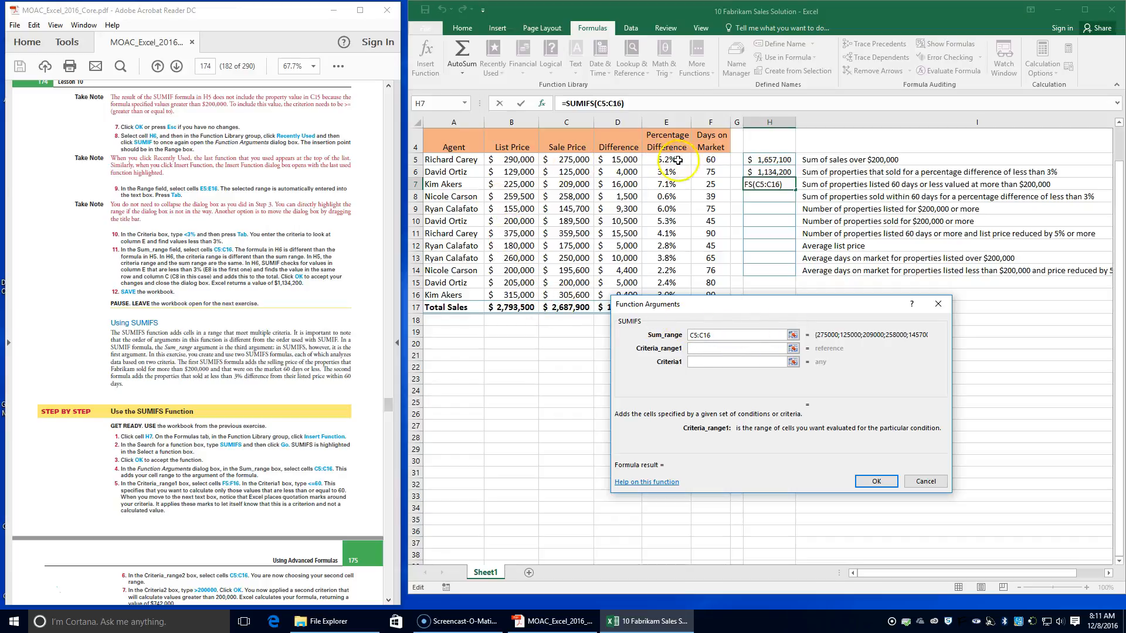
{"action": "left_click_drag", "start_coordinate": [701, 161], "coordinate": [705, 299]}
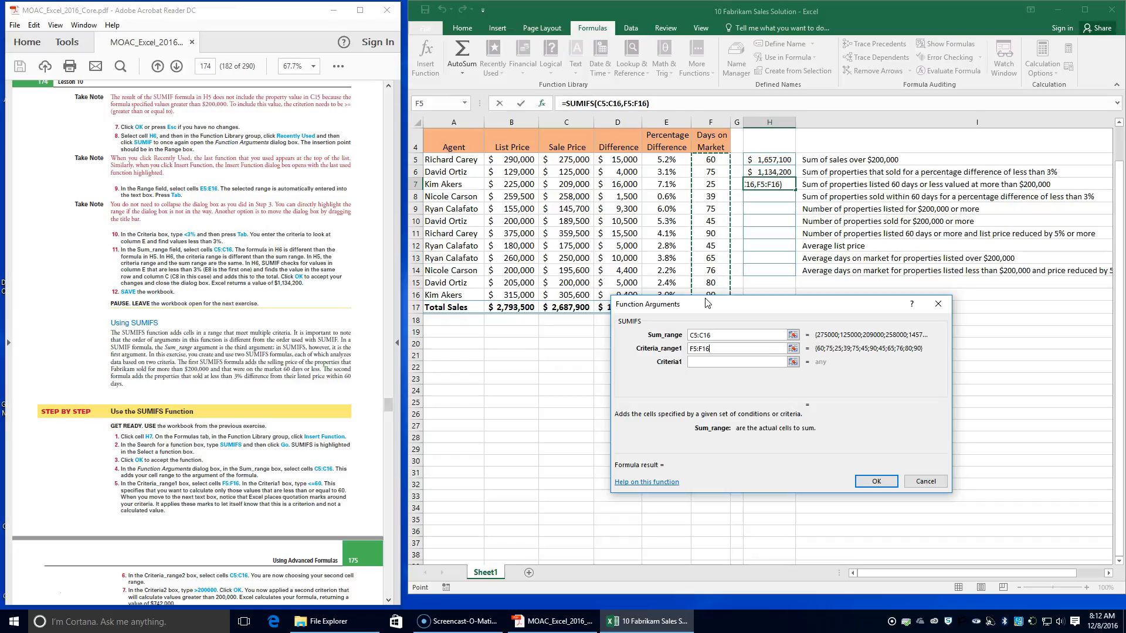
{"action": "left_click", "coordinate": [714, 362]}
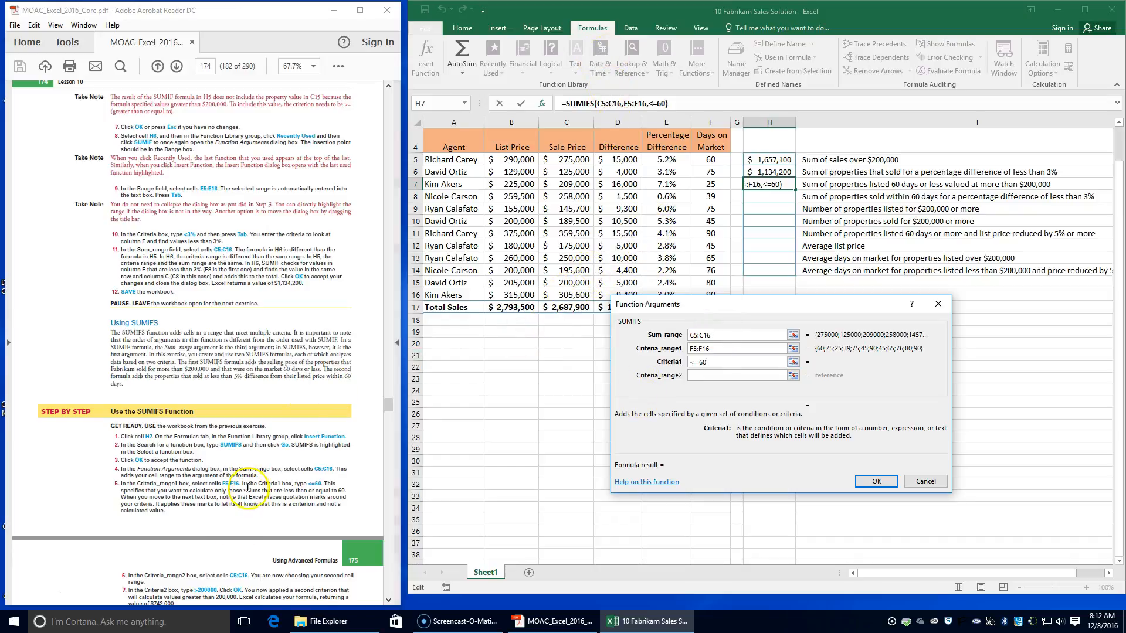
Step: Add a second condition of >200000 on the sale prices in C5:C16 and accept the formula in H7
{"action": "scroll", "coordinate": [248, 488], "scroll_direction": "down", "scroll_amount": 2}
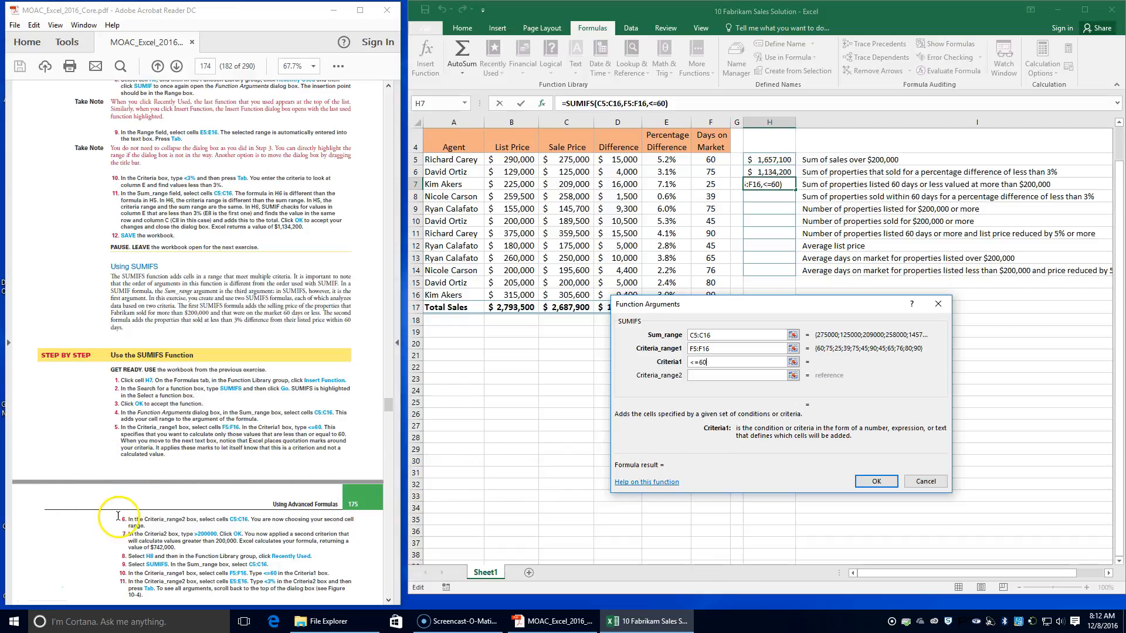
{"action": "left_click", "coordinate": [707, 374]}
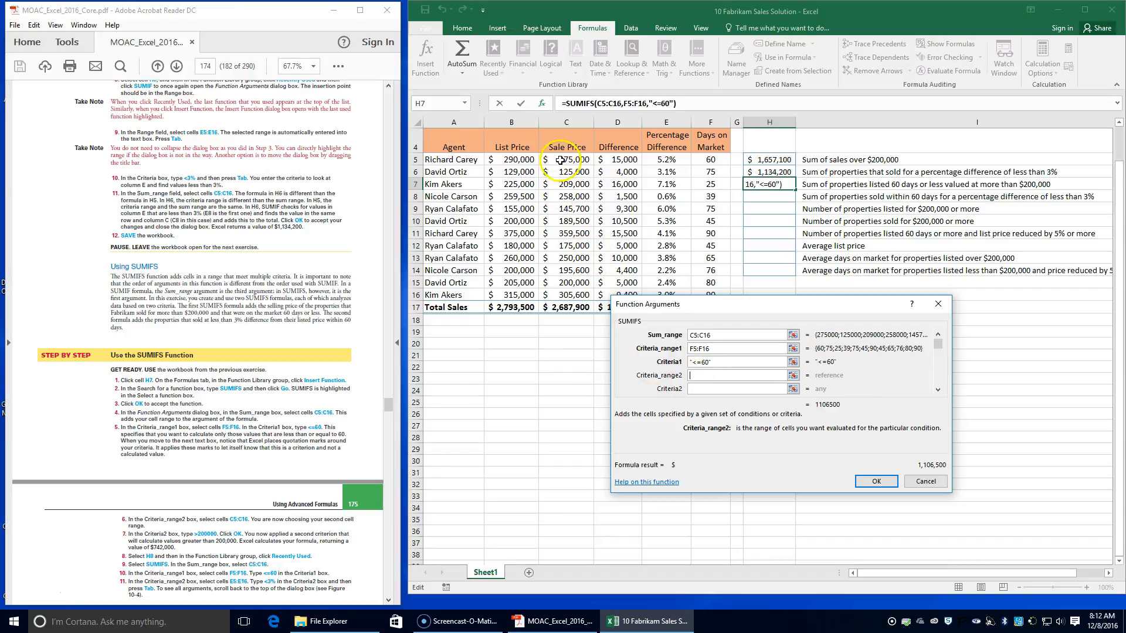
{"action": "left_click_drag", "start_coordinate": [560, 160], "coordinate": [561, 299]}
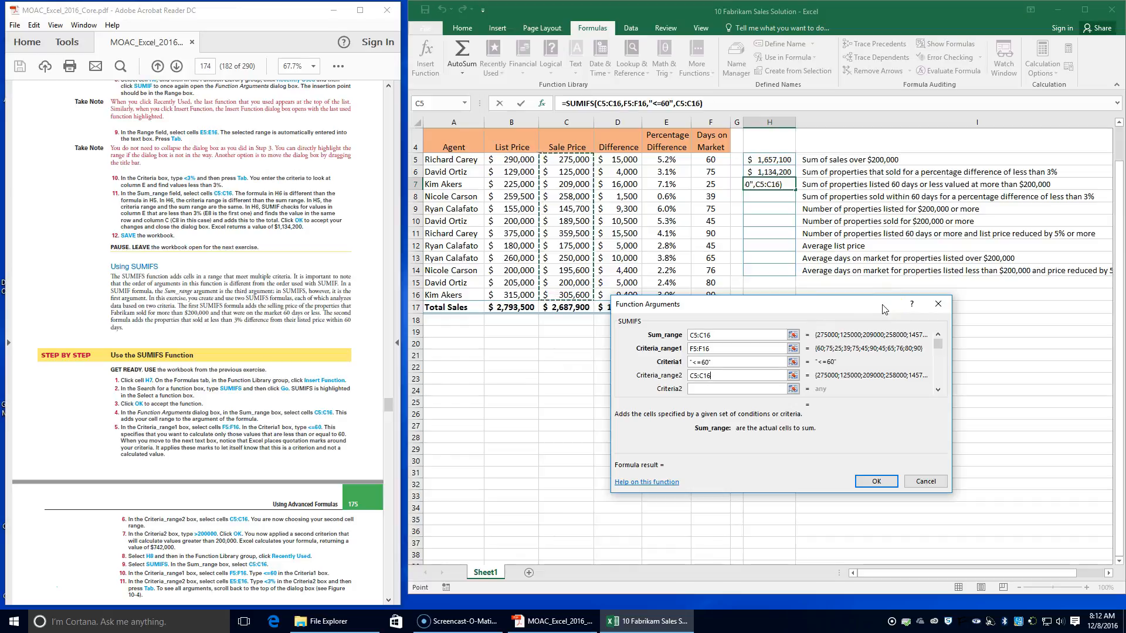
{"action": "left_click", "coordinate": [742, 390]}
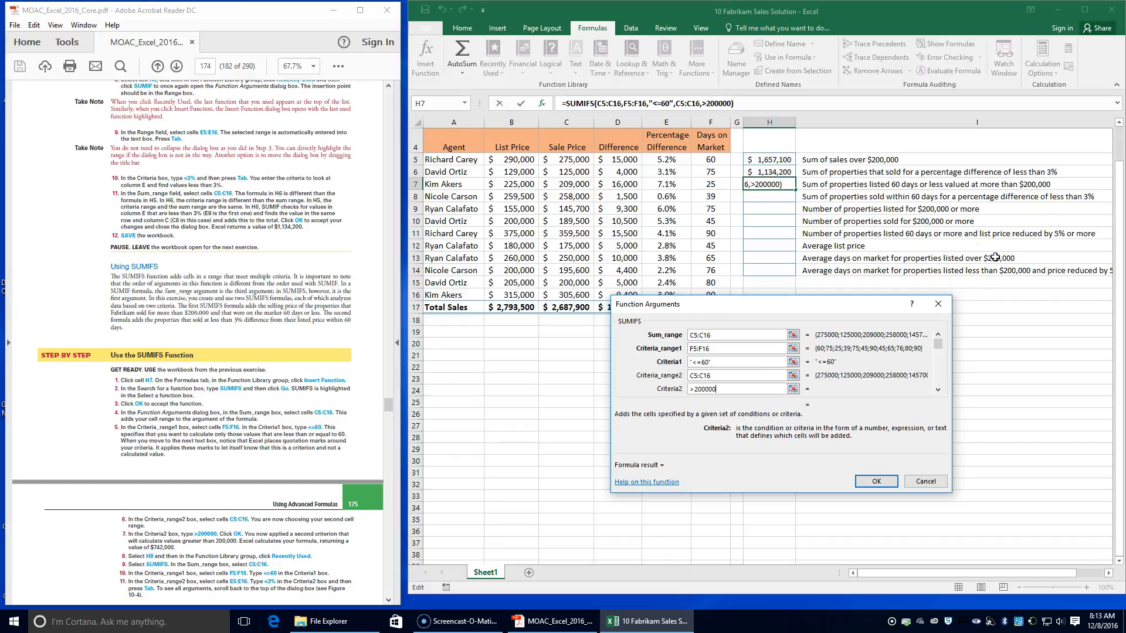
{"action": "left_click", "coordinate": [877, 483]}
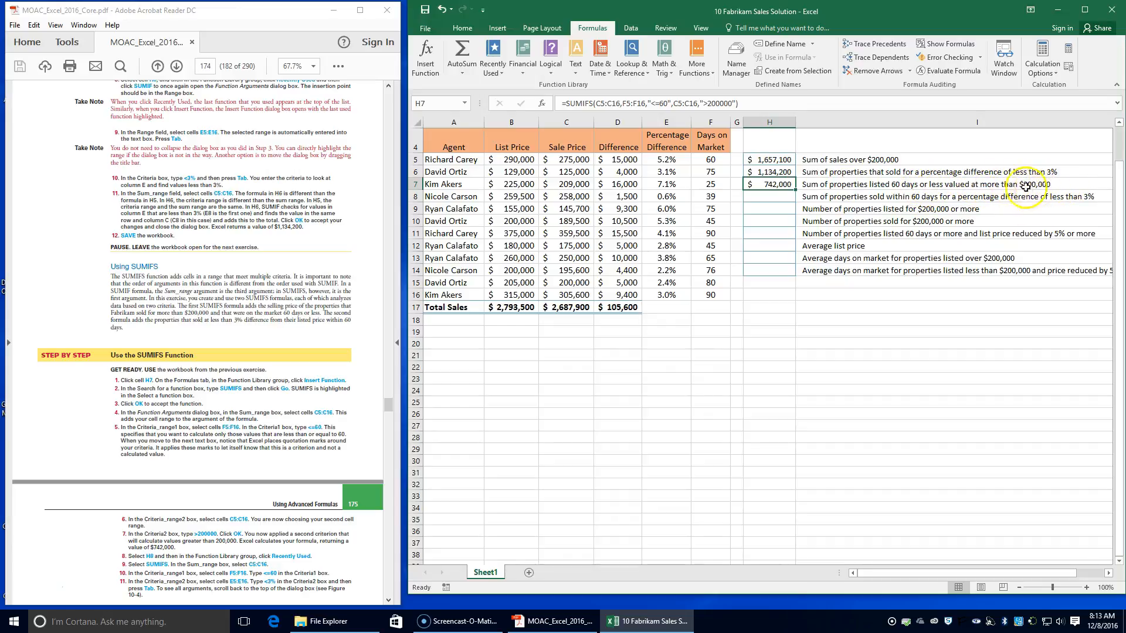
Step: Insert the recently used SUMIFS function into cell H8, beside the label for properties sold within 60 days
{"action": "scroll", "coordinate": [177, 527], "scroll_direction": "down", "scroll_amount": 1}
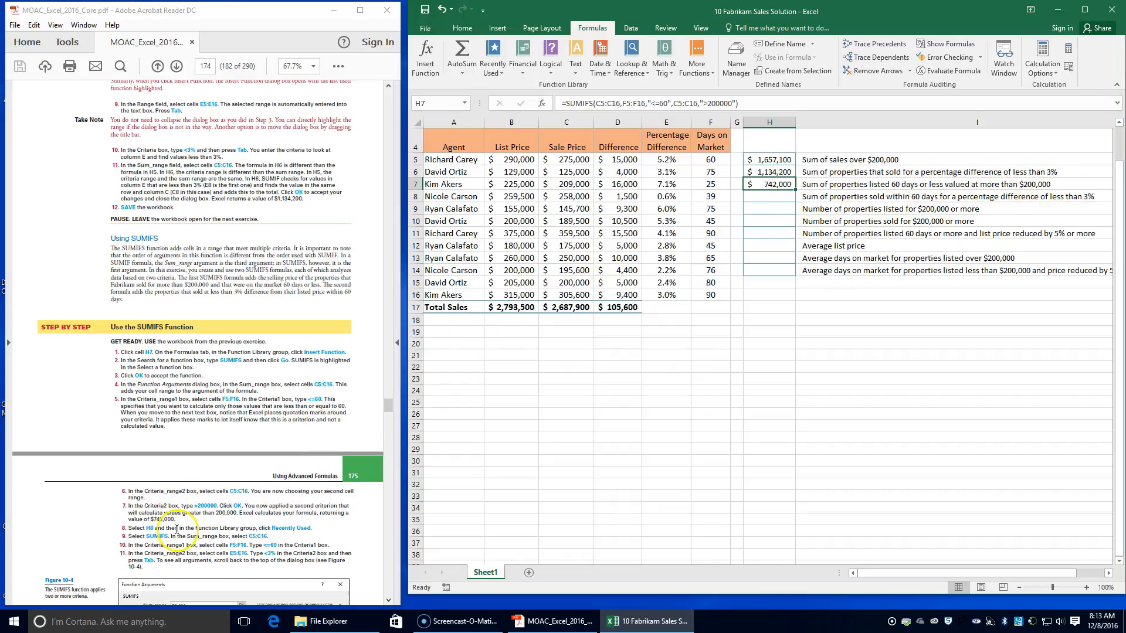
{"action": "left_click", "coordinate": [761, 195]}
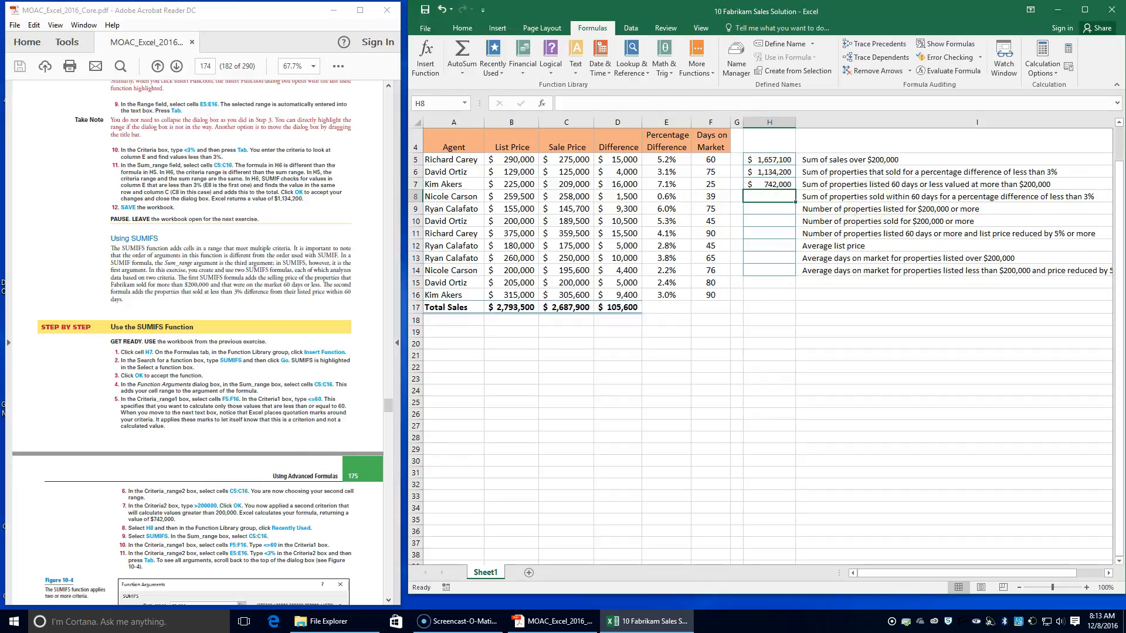
{"action": "left_click", "coordinate": [496, 66]}
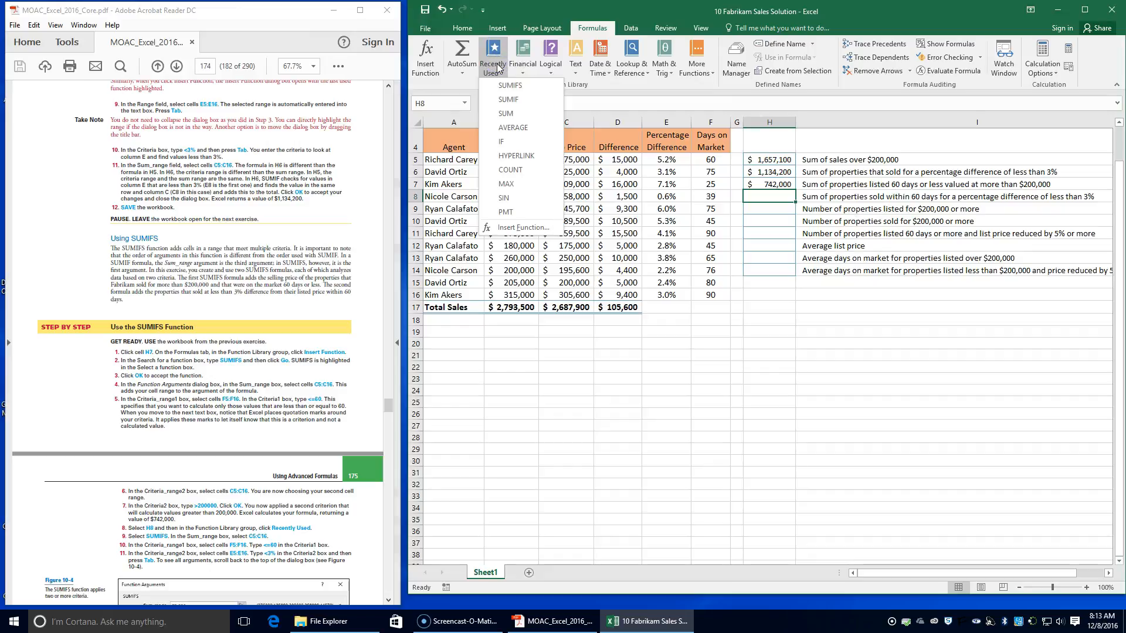
{"action": "left_click", "coordinate": [500, 89]}
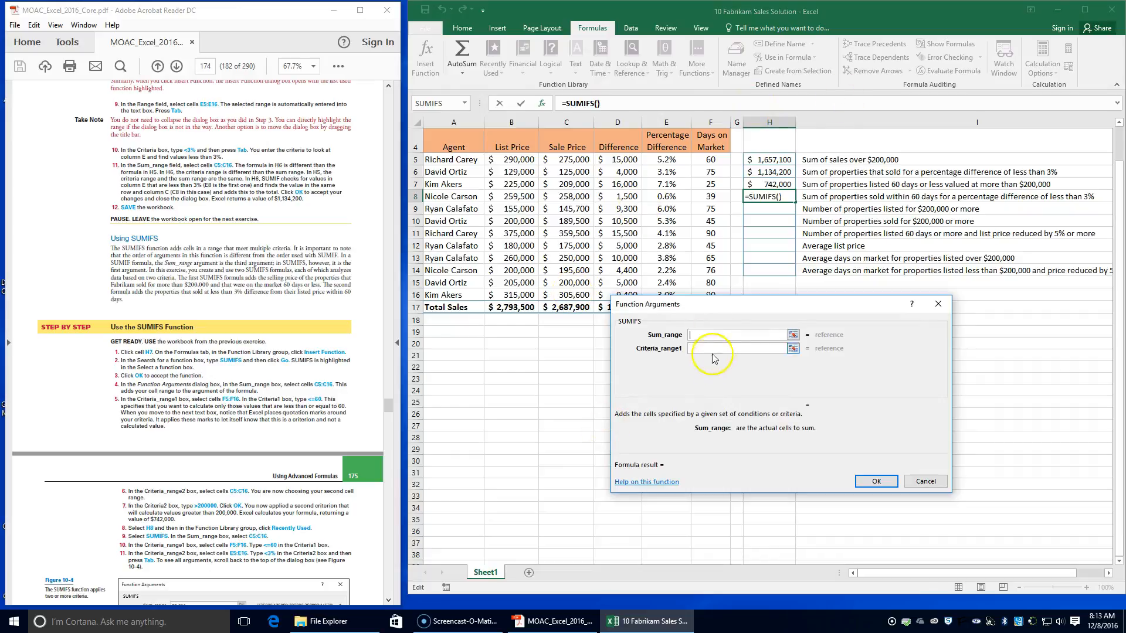
Step: Set the H8 formula's Sum_range to C5:C16, its Criteria_range1 to F5:F16 and its Criteria1 to <=60
{"action": "left_click", "coordinate": [566, 160]}
{"action": "left_click_drag", "start_coordinate": [566, 160], "coordinate": [581, 293]}
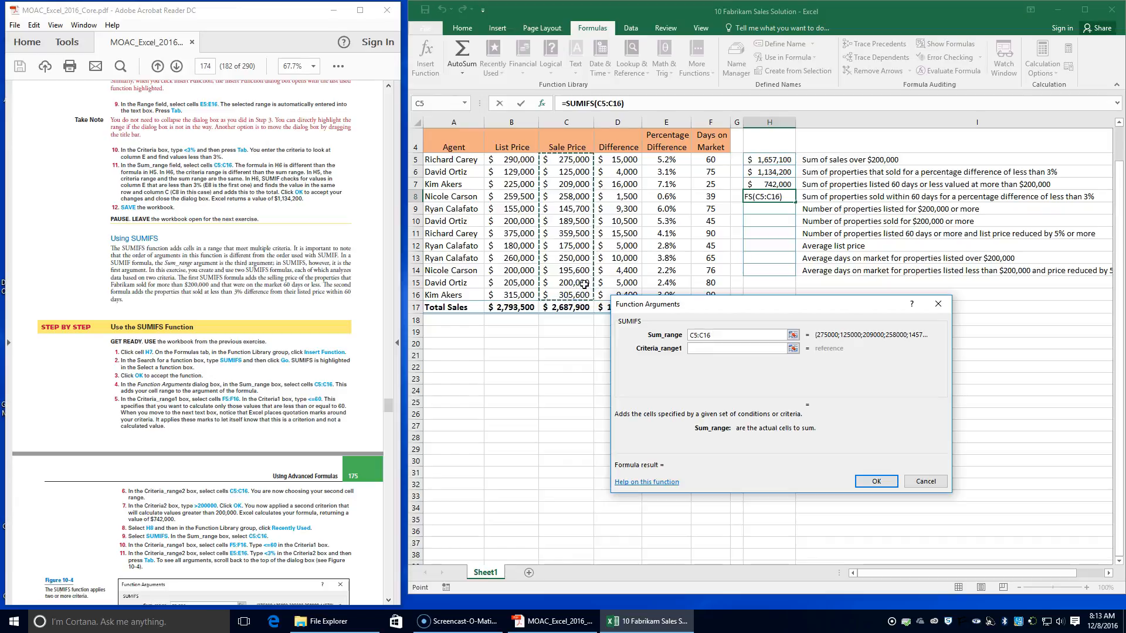
{"action": "key", "text": "Tab"}
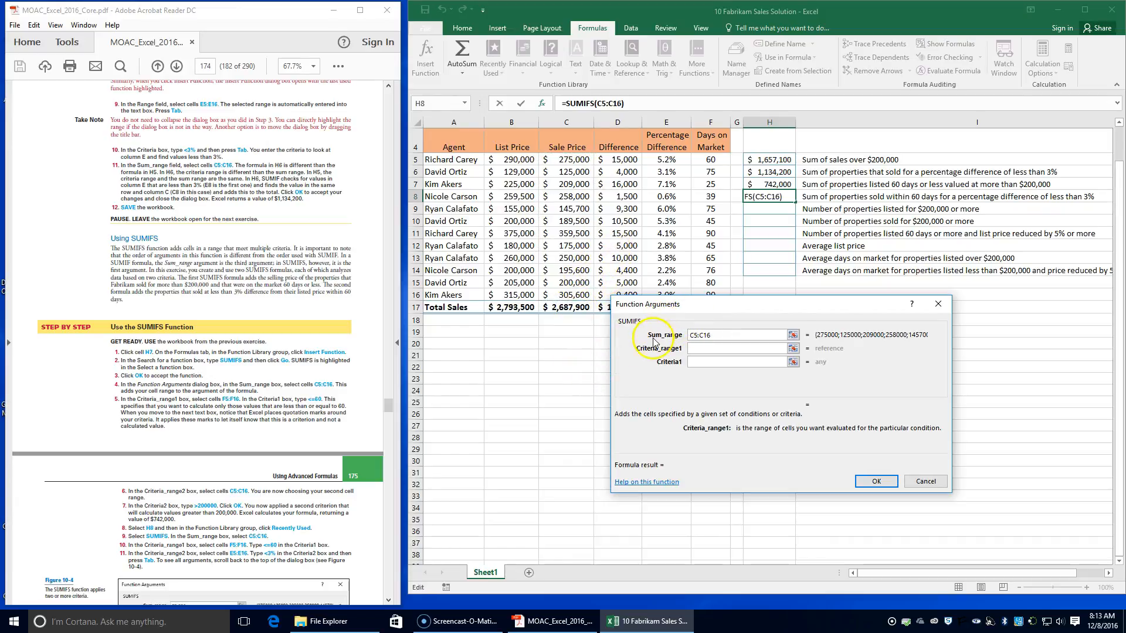
{"action": "left_click_drag", "start_coordinate": [709, 159], "coordinate": [719, 300]}
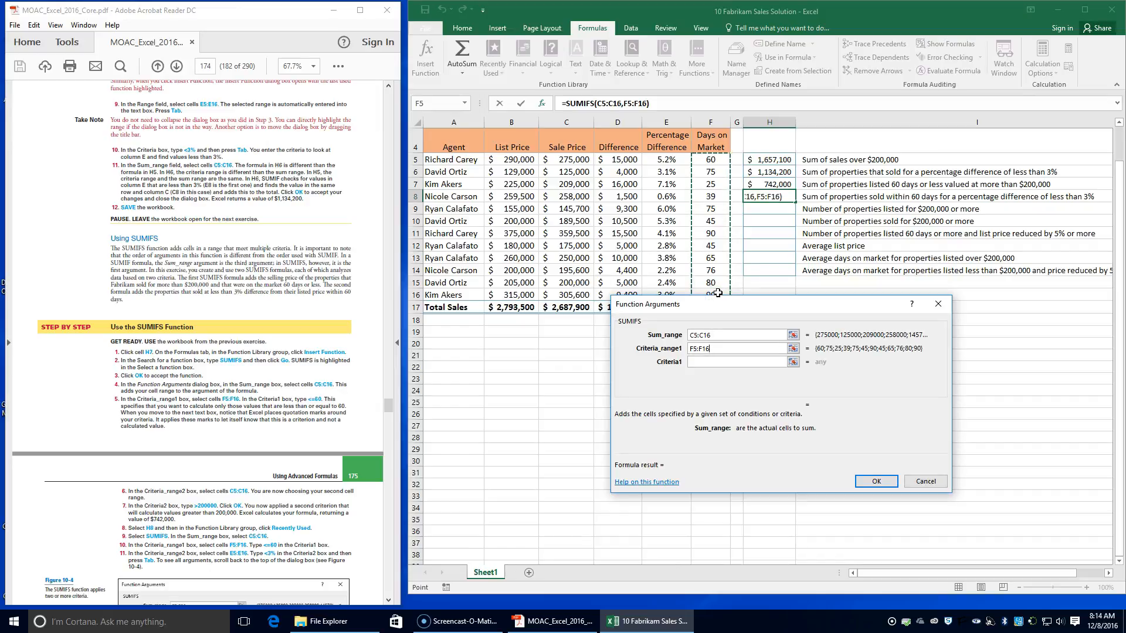
{"action": "left_click", "coordinate": [740, 363]}
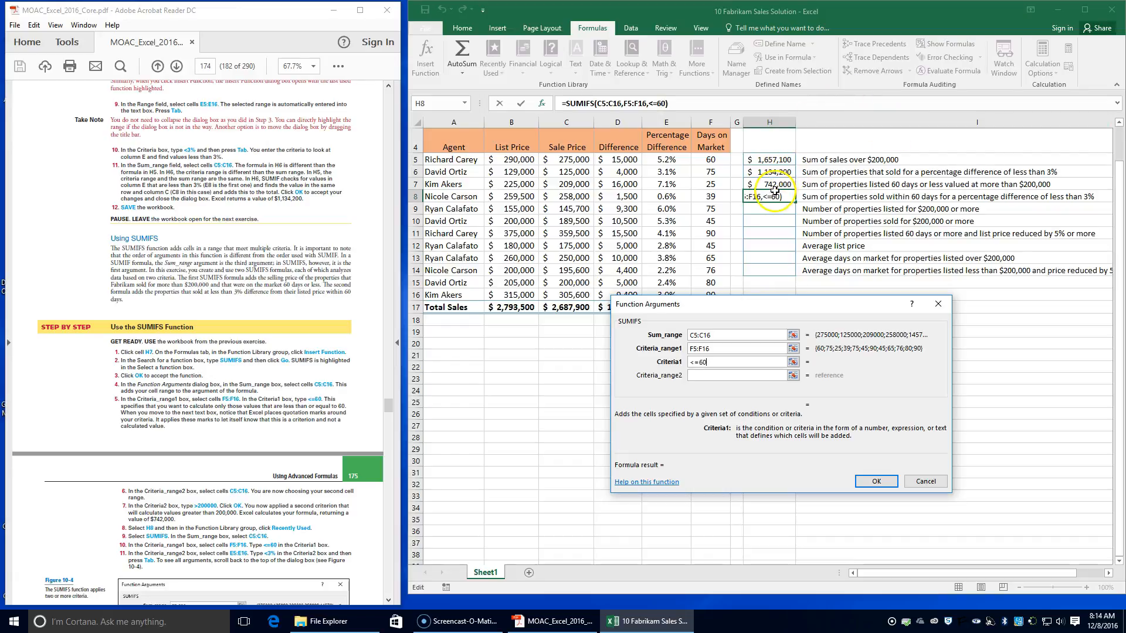
Step: Complete the H8 formula with a second condition of <3% on the percentage differences in E5:E16, and save the workbook
{"action": "left_click", "coordinate": [712, 376]}
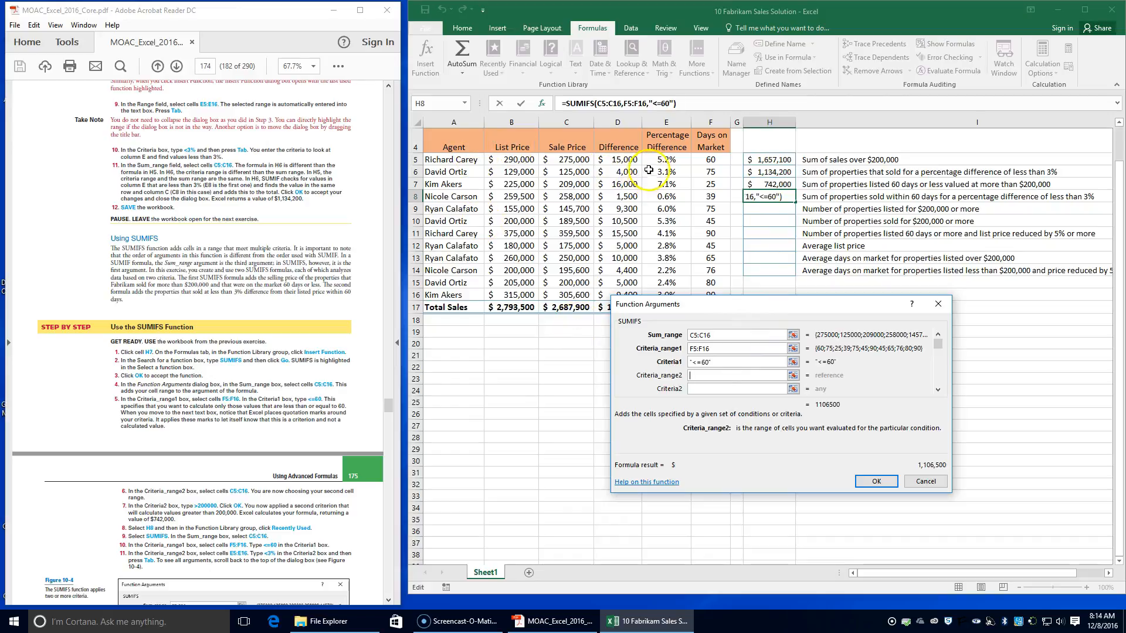
{"action": "left_click_drag", "start_coordinate": [657, 161], "coordinate": [659, 300]}
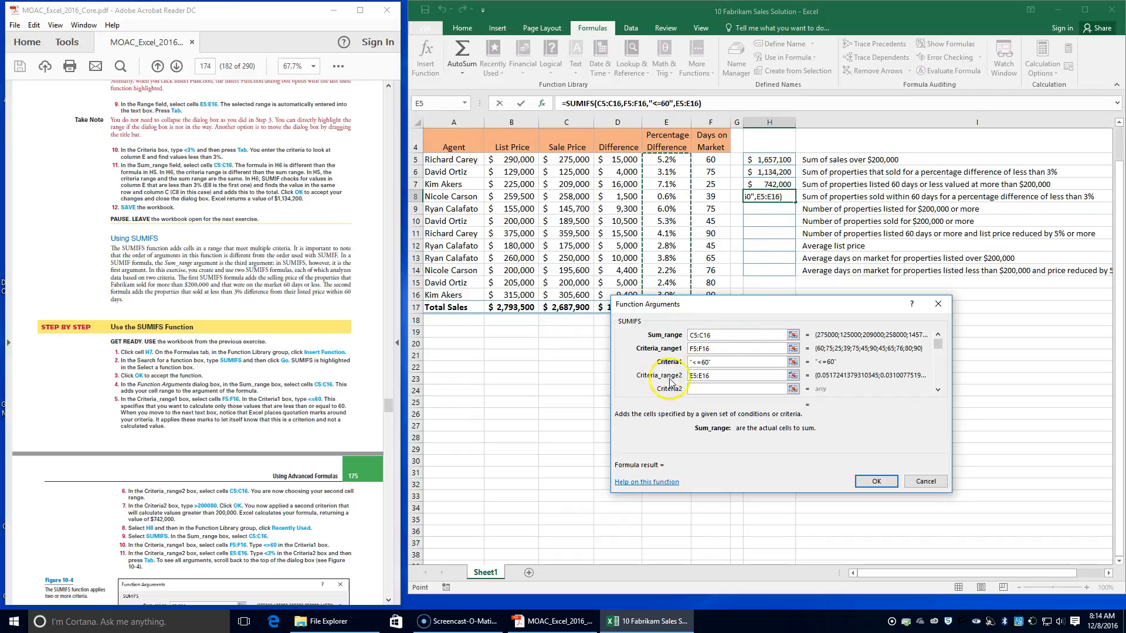
{"action": "left_click", "coordinate": [705, 390]}
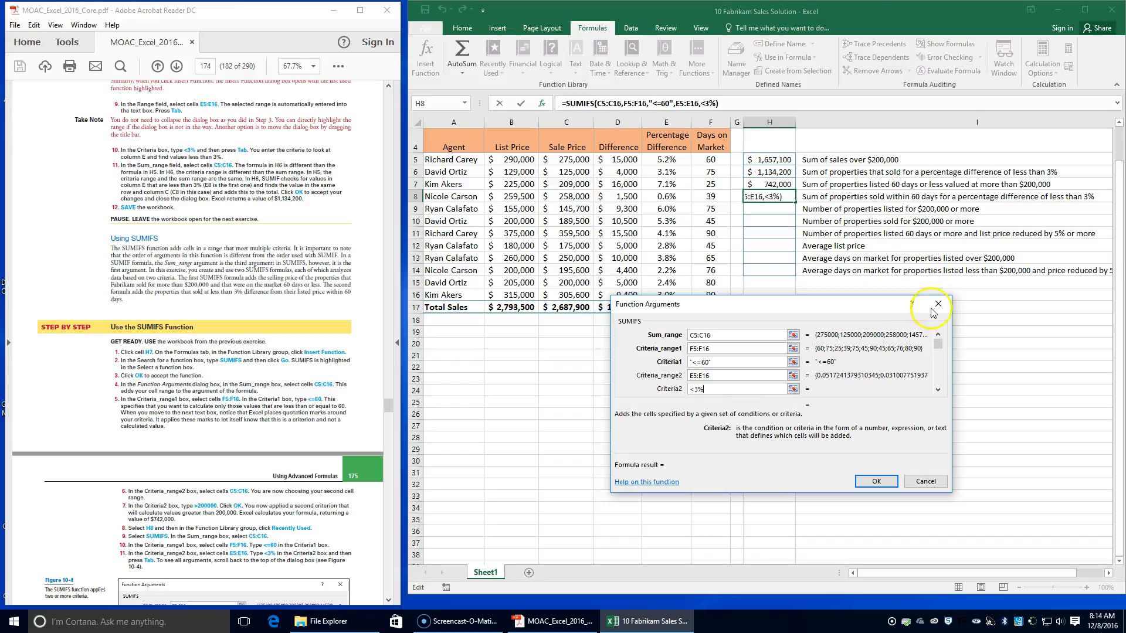
{"action": "scroll", "coordinate": [265, 550], "scroll_direction": "down", "scroll_amount": 2}
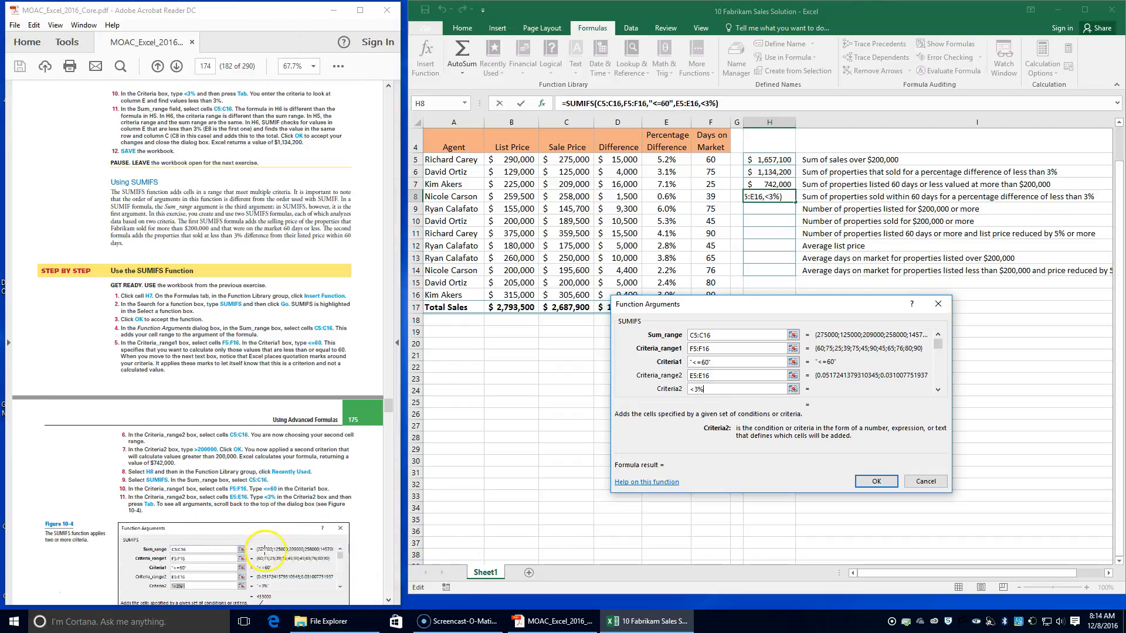
{"action": "scroll", "coordinate": [189, 516], "scroll_direction": "down", "scroll_amount": 8}
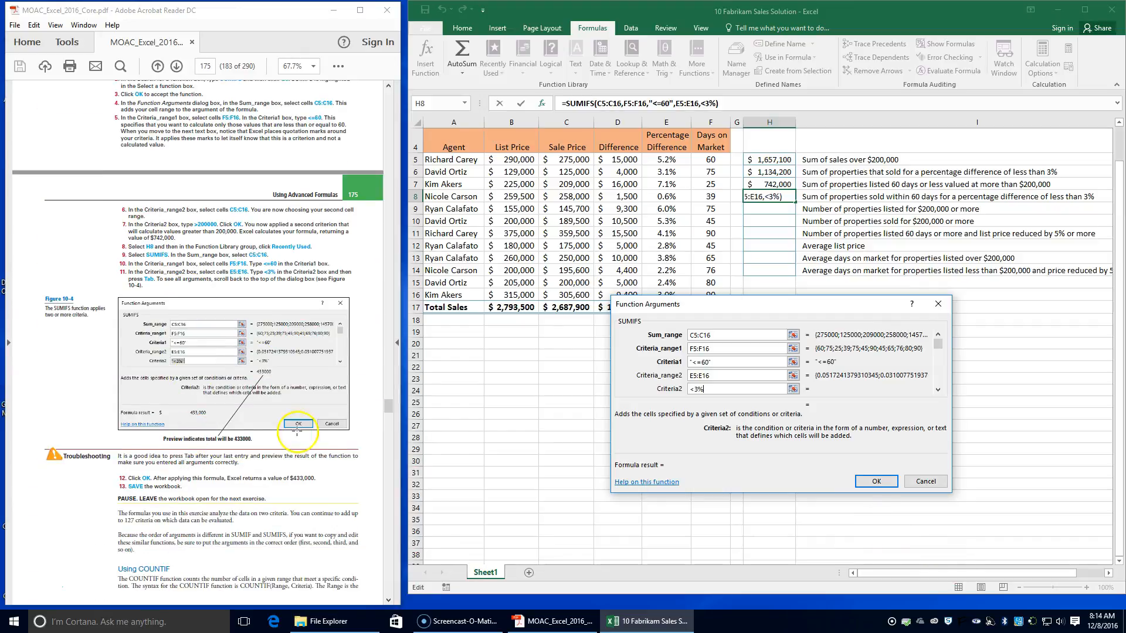
{"action": "left_click", "coordinate": [877, 481]}
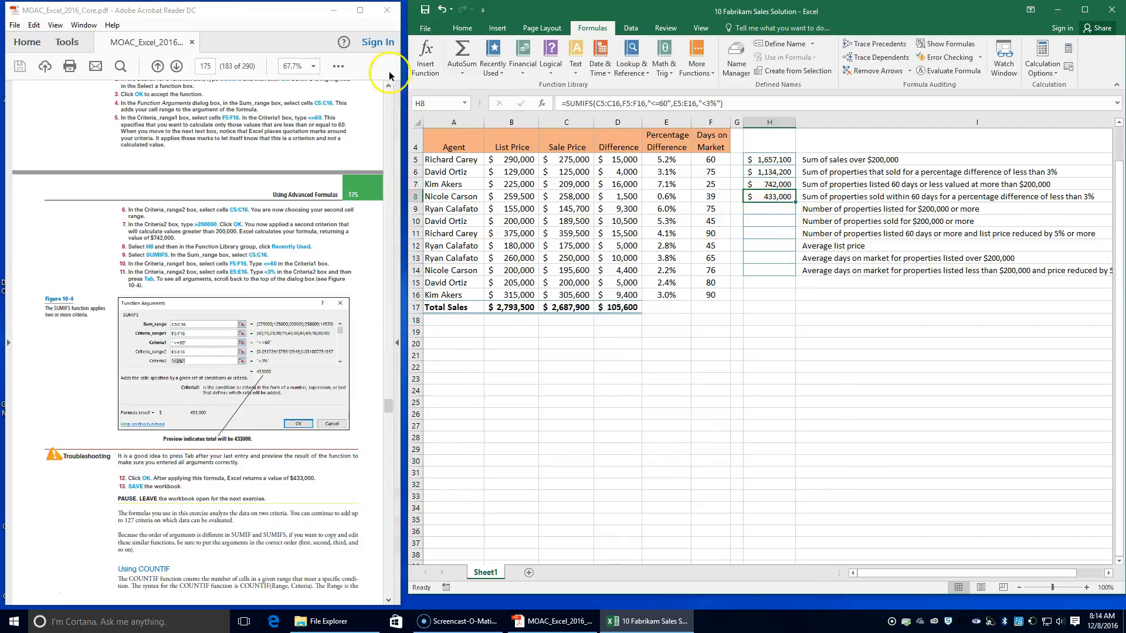
{"action": "left_click", "coordinate": [426, 16]}
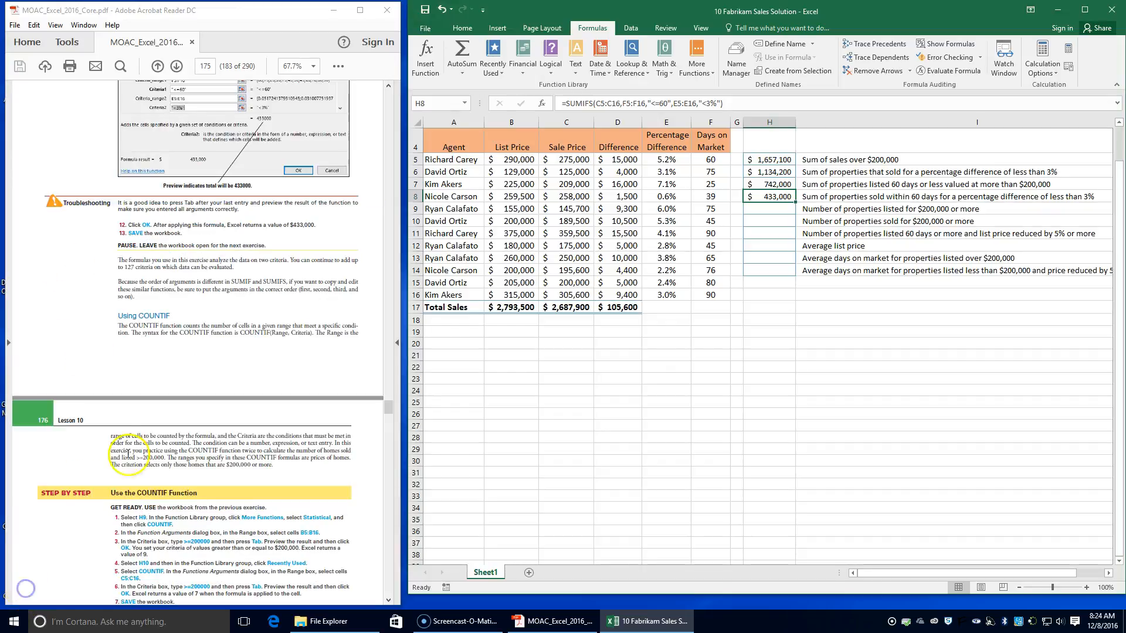
Step: Insert the statistical COUNTIF function into cell H9, beside the label for properties listed for $200,000 or more
{"action": "left_click", "coordinate": [184, 485]}
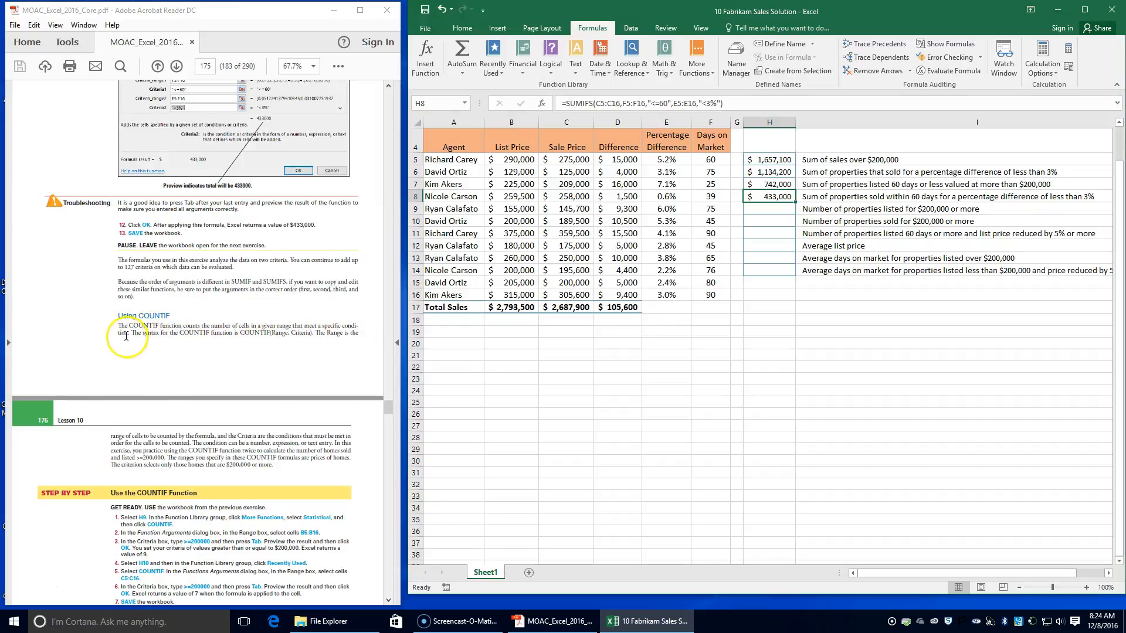
{"action": "left_click", "coordinate": [771, 210]}
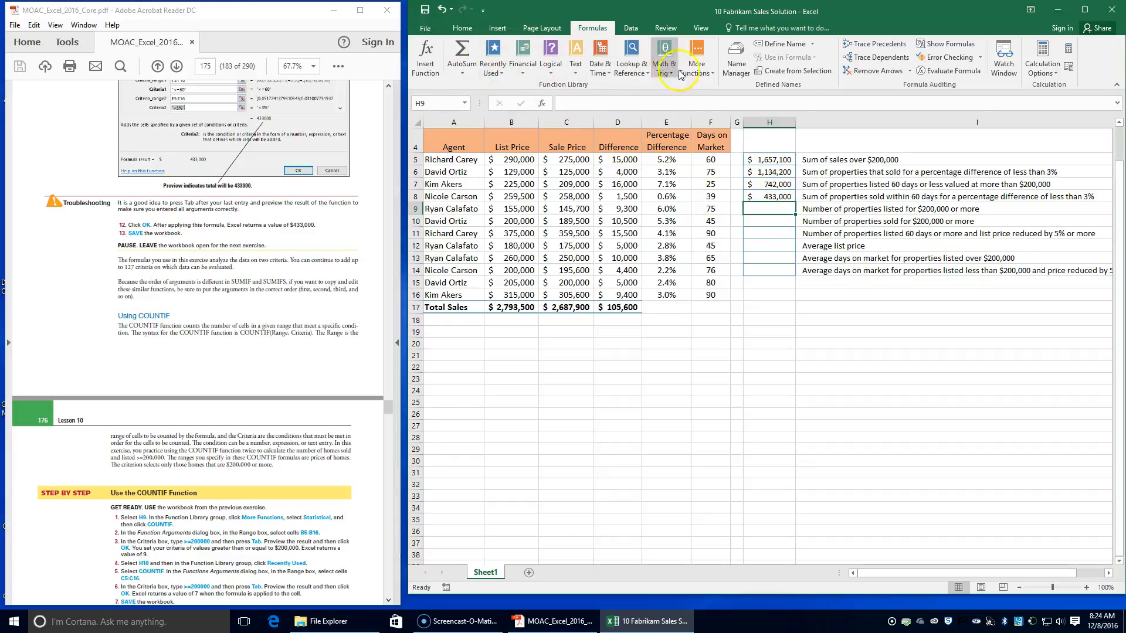
{"action": "left_click", "coordinate": [701, 68]}
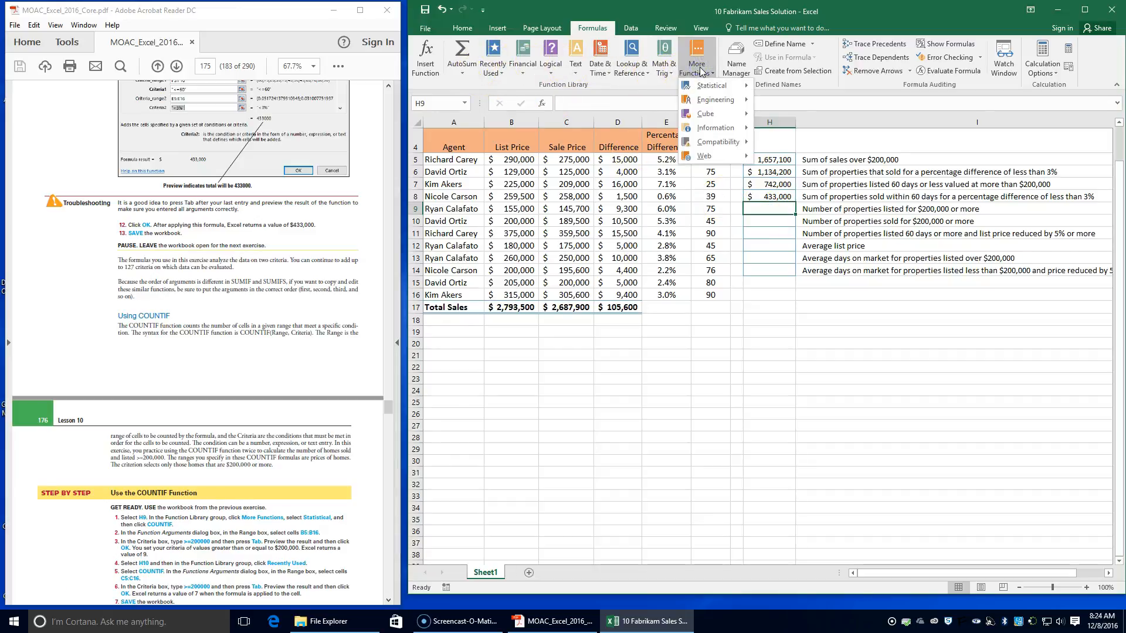
{"action": "left_click", "coordinate": [710, 87]}
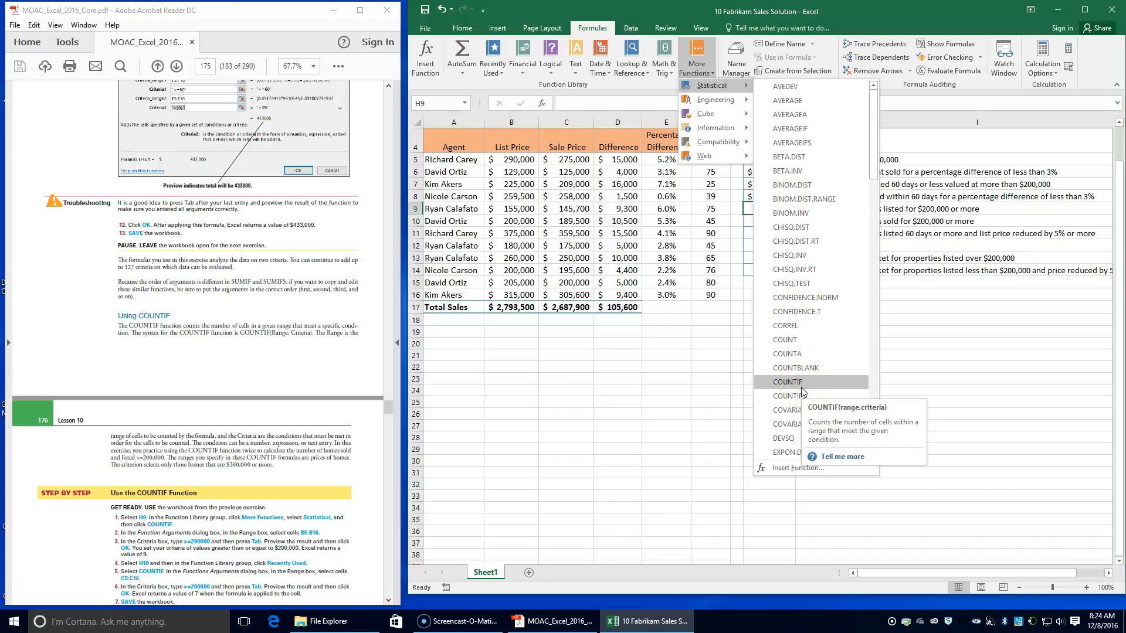
{"action": "left_click", "coordinate": [800, 386]}
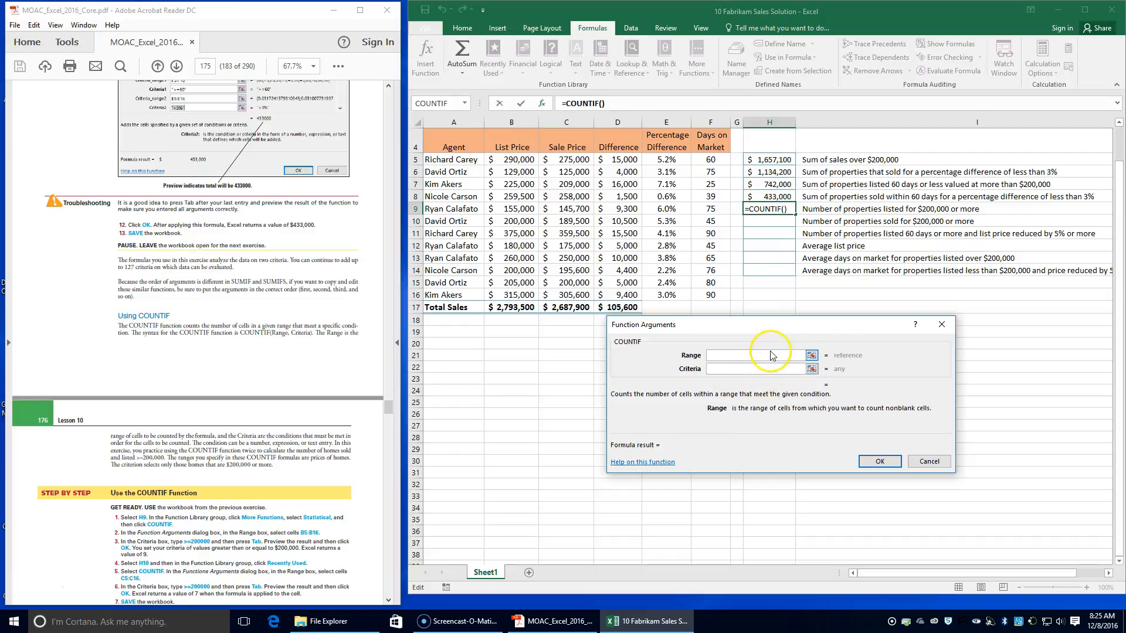
Step: Complete the H9 COUNTIF formula with the list prices in B5:B16 as Range and >=200000 as Criteria
{"action": "left_click_drag", "start_coordinate": [520, 158], "coordinate": [533, 299]}
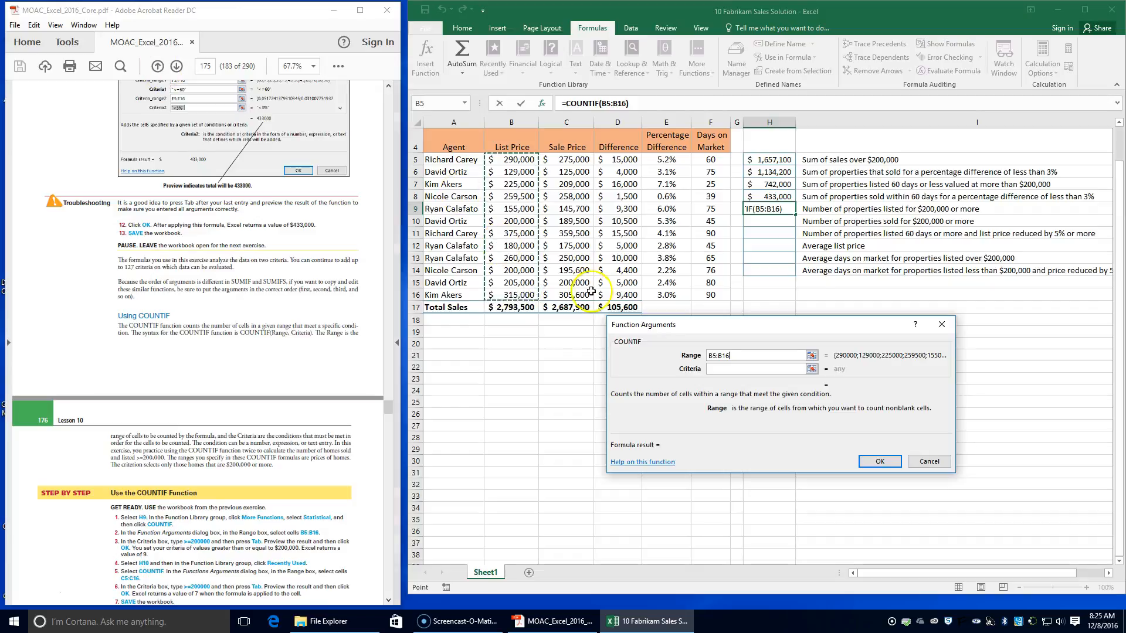
{"action": "left_click", "coordinate": [747, 368]}
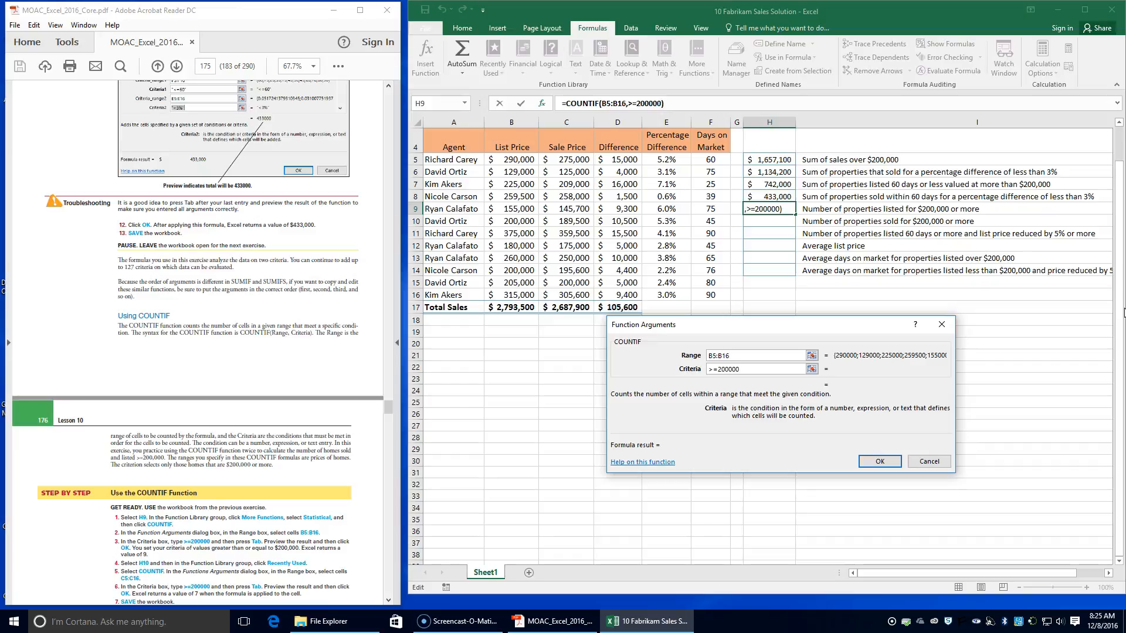
{"action": "key", "text": "Tab"}
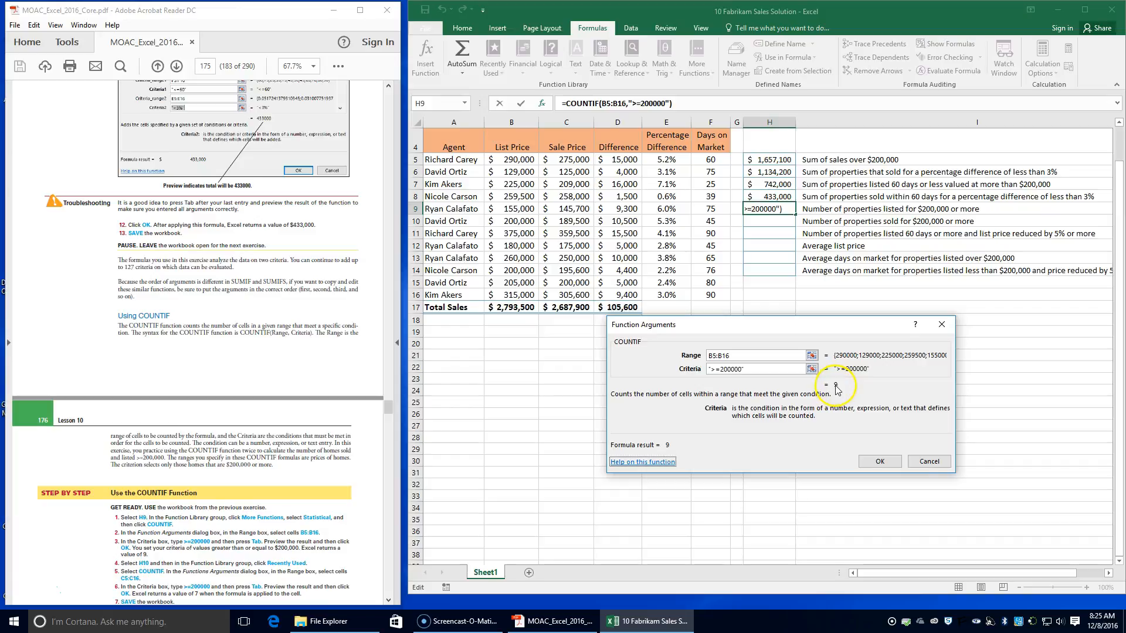
{"action": "left_click", "coordinate": [879, 461]}
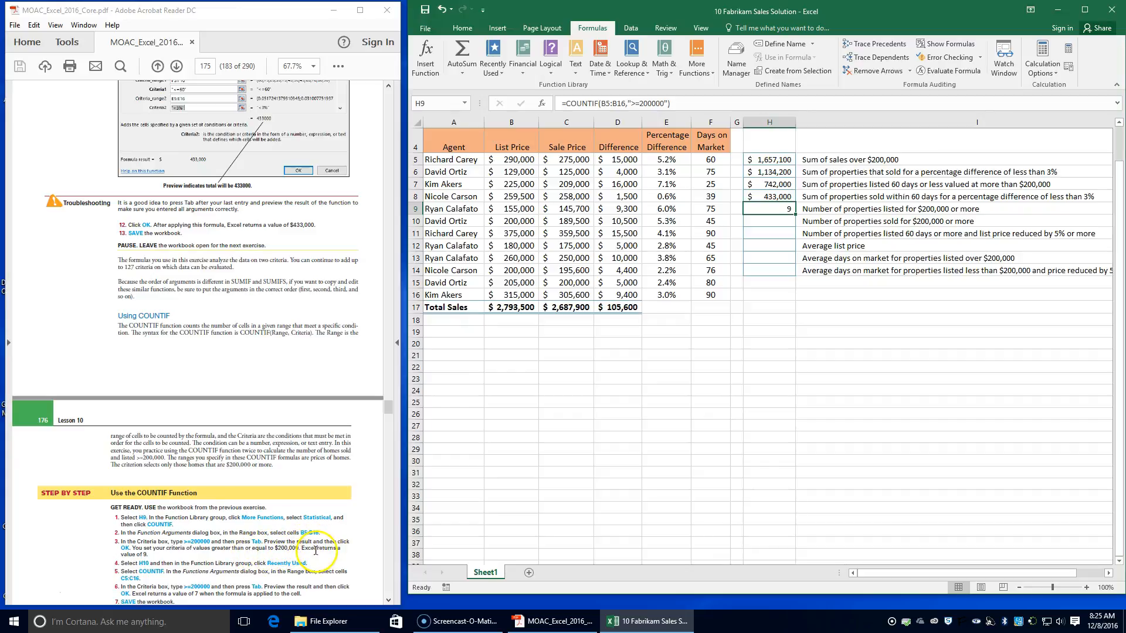
Step: Insert the recently used COUNTIF function into cell H10, beside the label for properties sold for $200,000 or more
{"action": "left_click", "coordinate": [768, 224]}
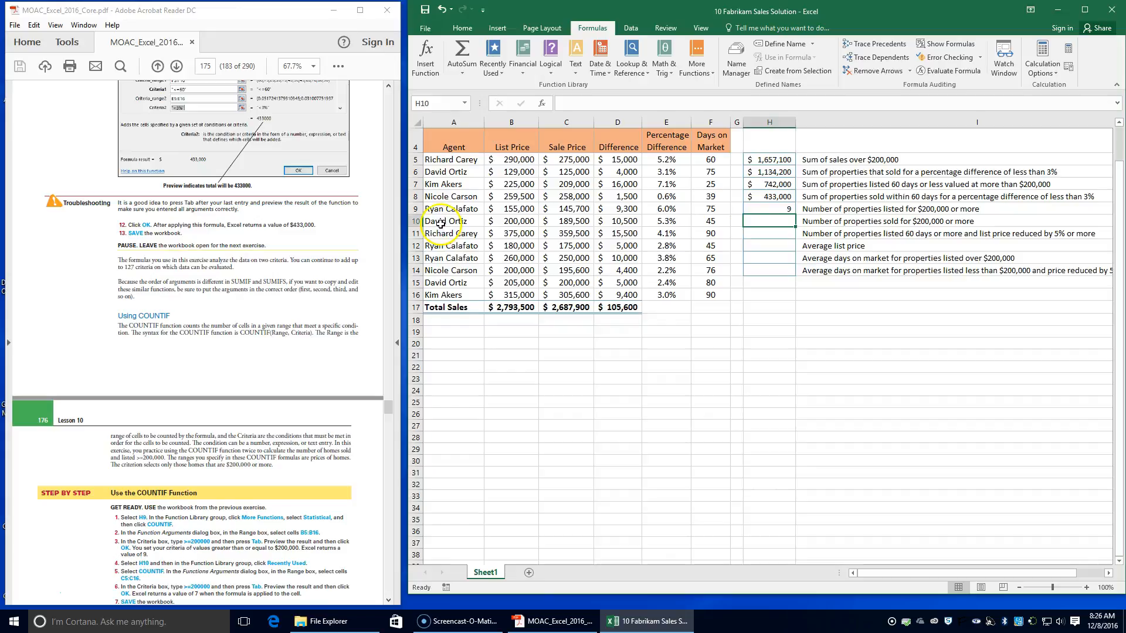
{"action": "left_click", "coordinate": [493, 61]}
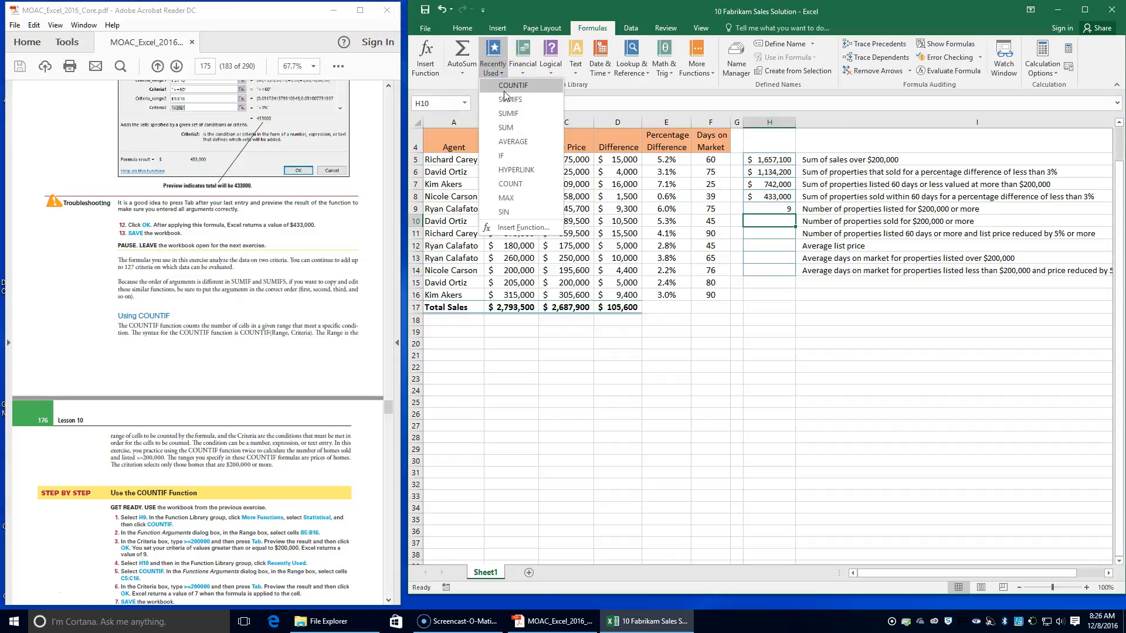
{"action": "left_click", "coordinate": [504, 89]}
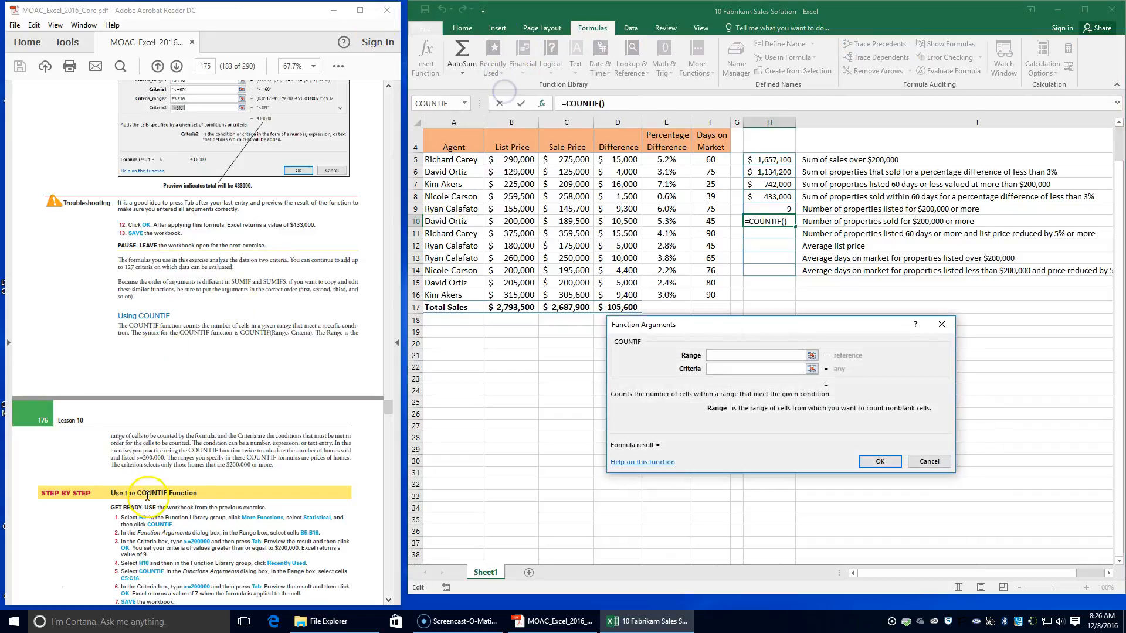
{"action": "scroll", "coordinate": [152, 499], "scroll_direction": "down", "scroll_amount": 2}
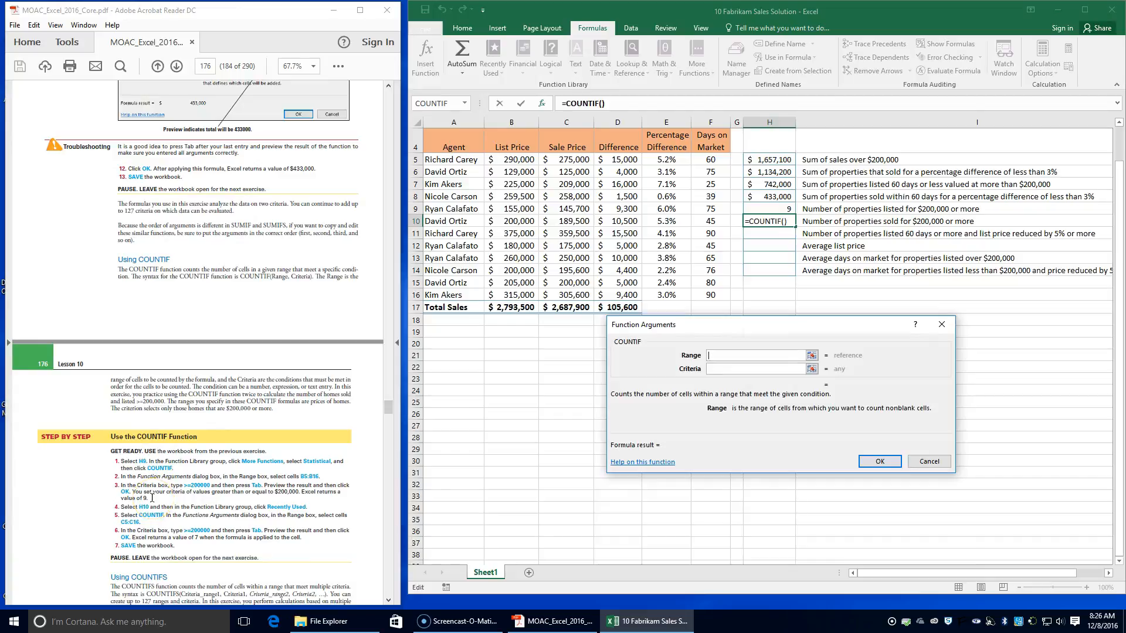
{"action": "scroll", "coordinate": [152, 499], "scroll_direction": "down", "scroll_amount": 1}
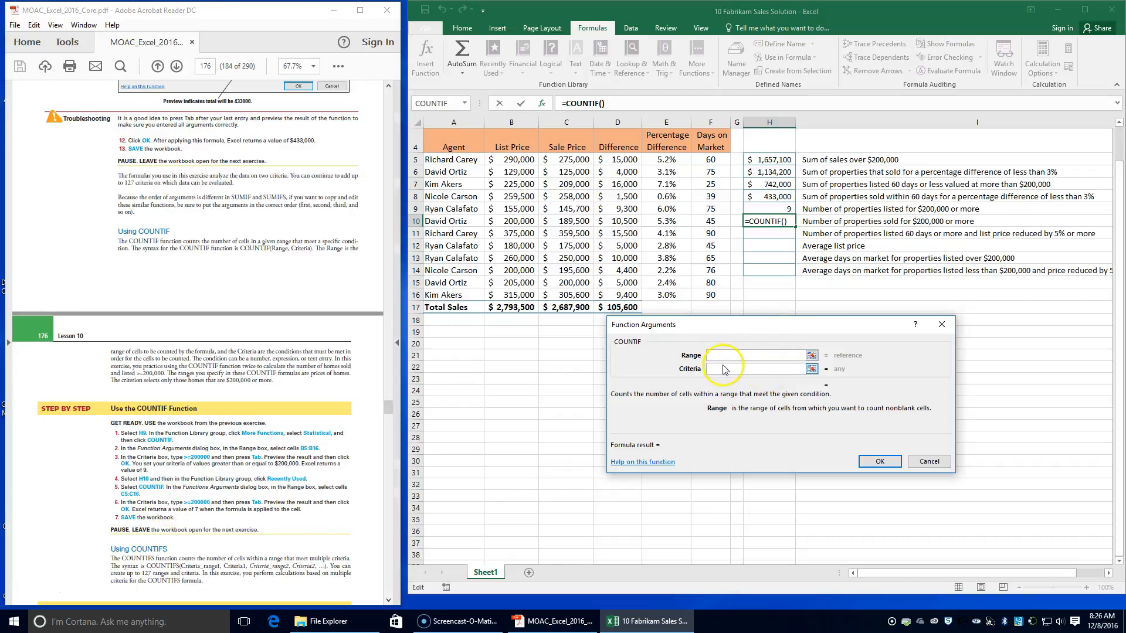
Step: Complete the H10 formula with the sale prices in C5:C16 as Range and >=200000 as Criteria, and save the workbook
{"action": "left_click_drag", "start_coordinate": [568, 159], "coordinate": [567, 295]}
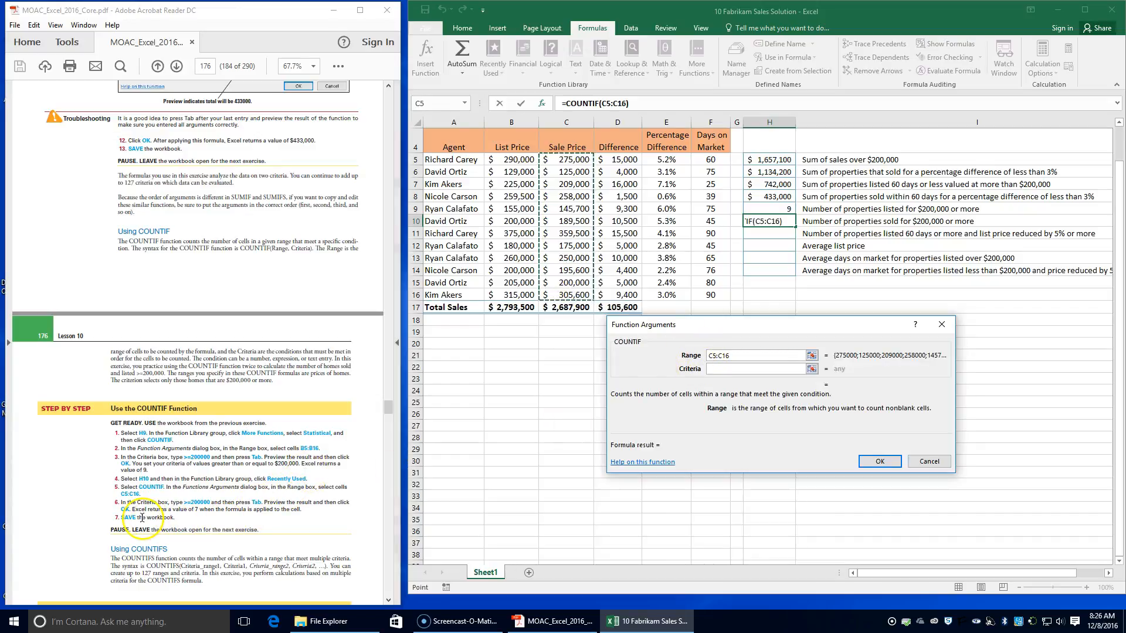
{"action": "left_click", "coordinate": [729, 368]}
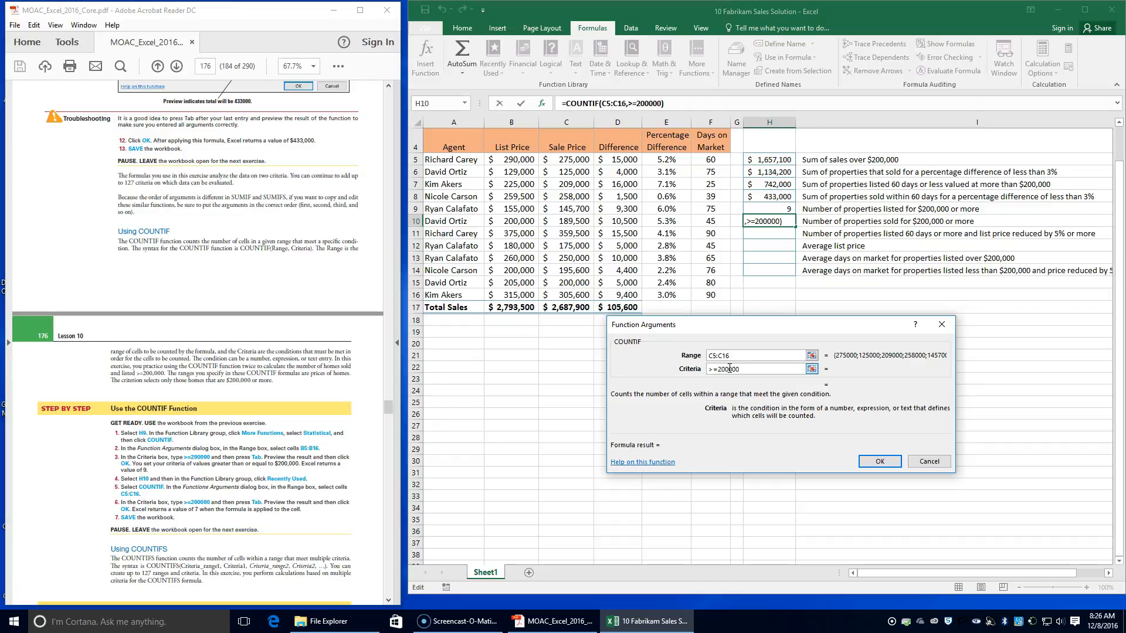
{"action": "key", "text": "Tab"}
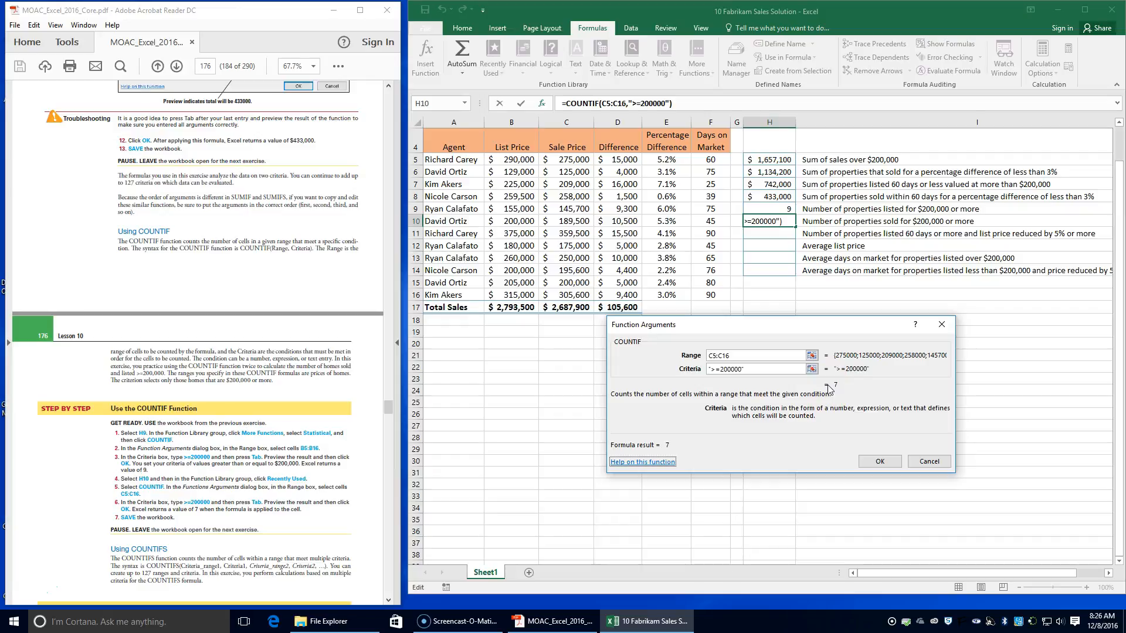
{"action": "left_click", "coordinate": [880, 462]}
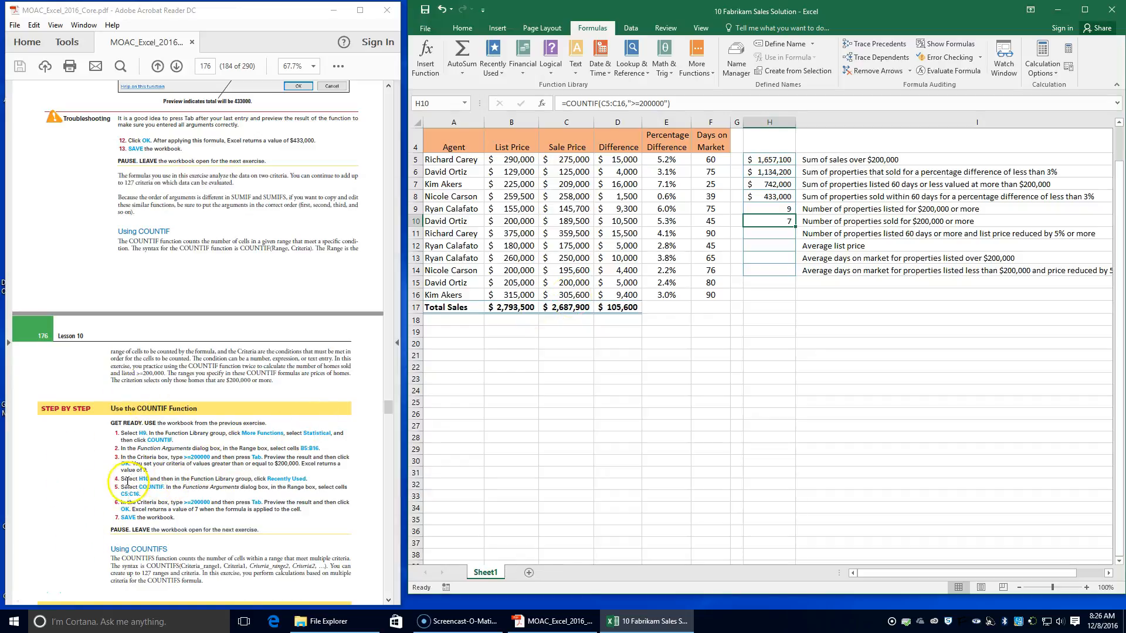
{"action": "left_click", "coordinate": [425, 10]}
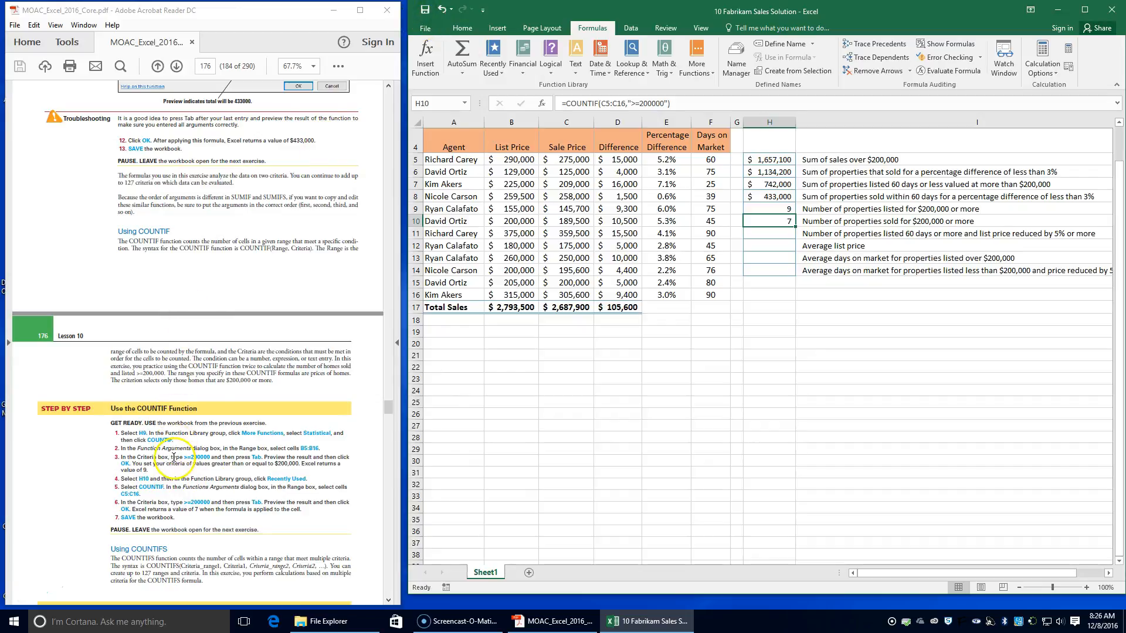
Step: Search the function list for countifs and insert COUNTIFS into cell H11, as the textbook's COUNTIFS exercise instructs
{"action": "scroll", "coordinate": [174, 460], "scroll_direction": "down", "scroll_amount": 2}
{"action": "left_click", "coordinate": [149, 487]}
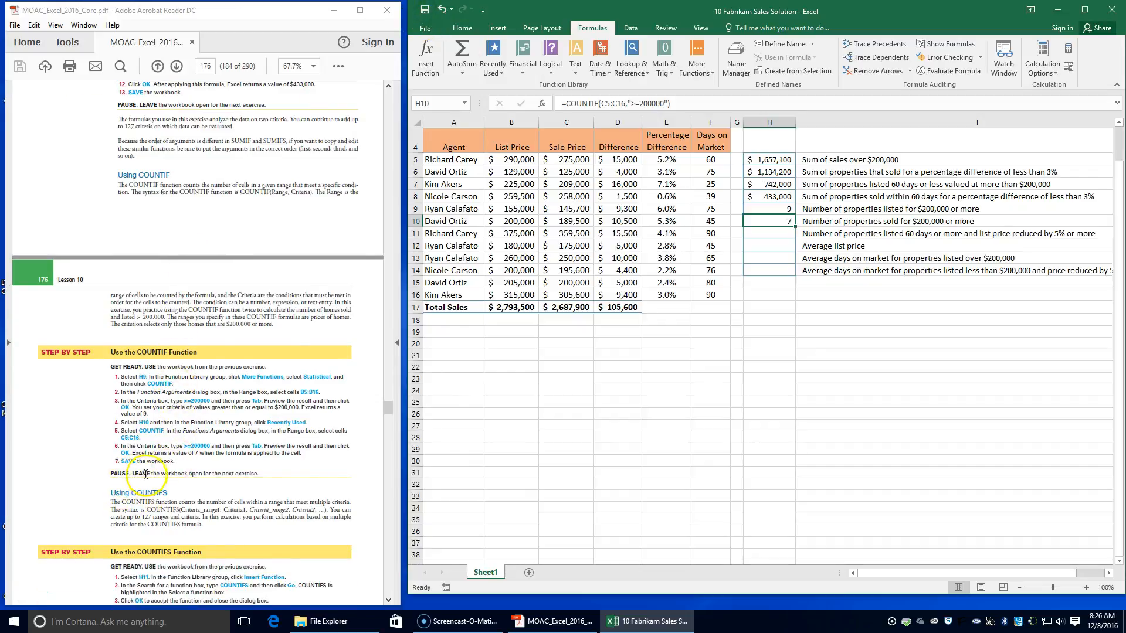
{"action": "scroll", "coordinate": [234, 474], "scroll_direction": "down", "scroll_amount": 5}
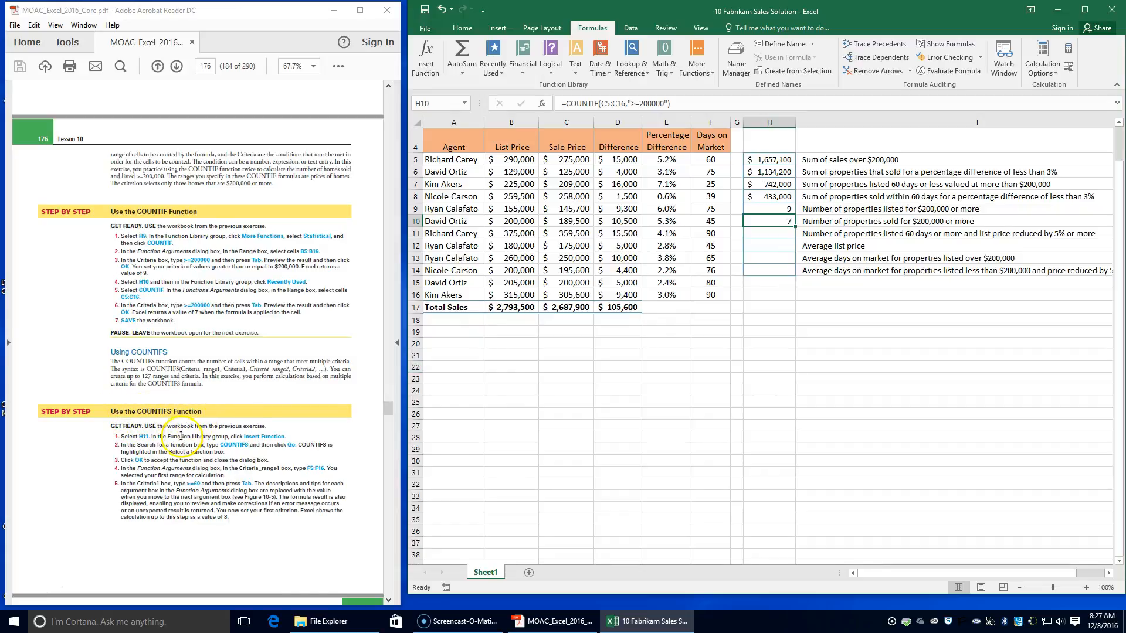
{"action": "scroll", "coordinate": [181, 437], "scroll_direction": "down", "scroll_amount": 2}
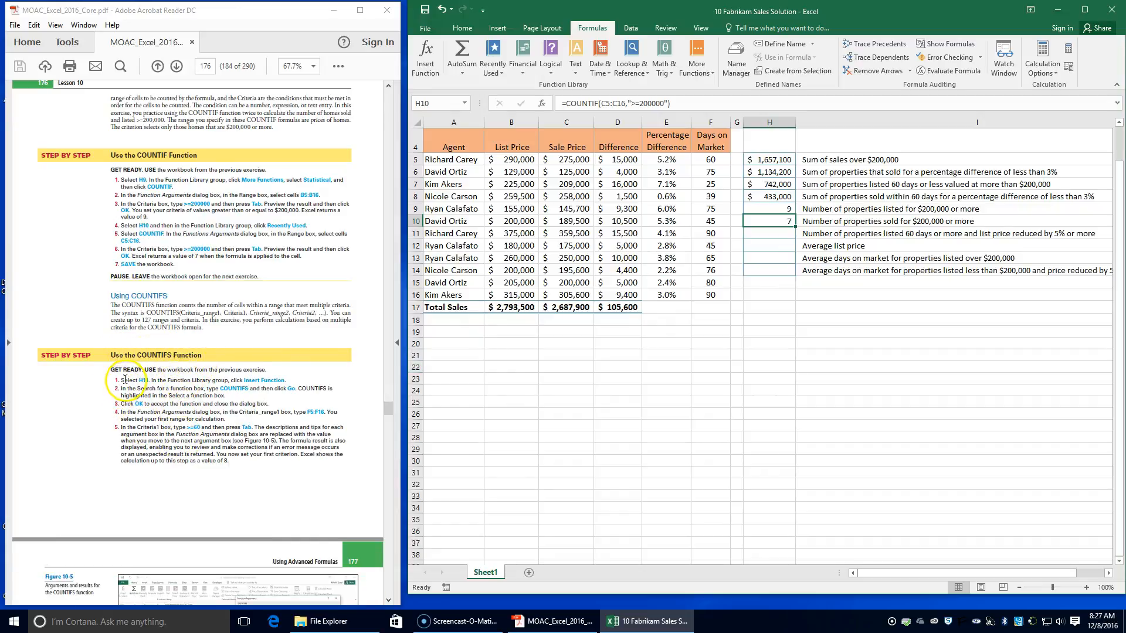
{"action": "left_click", "coordinate": [777, 233]}
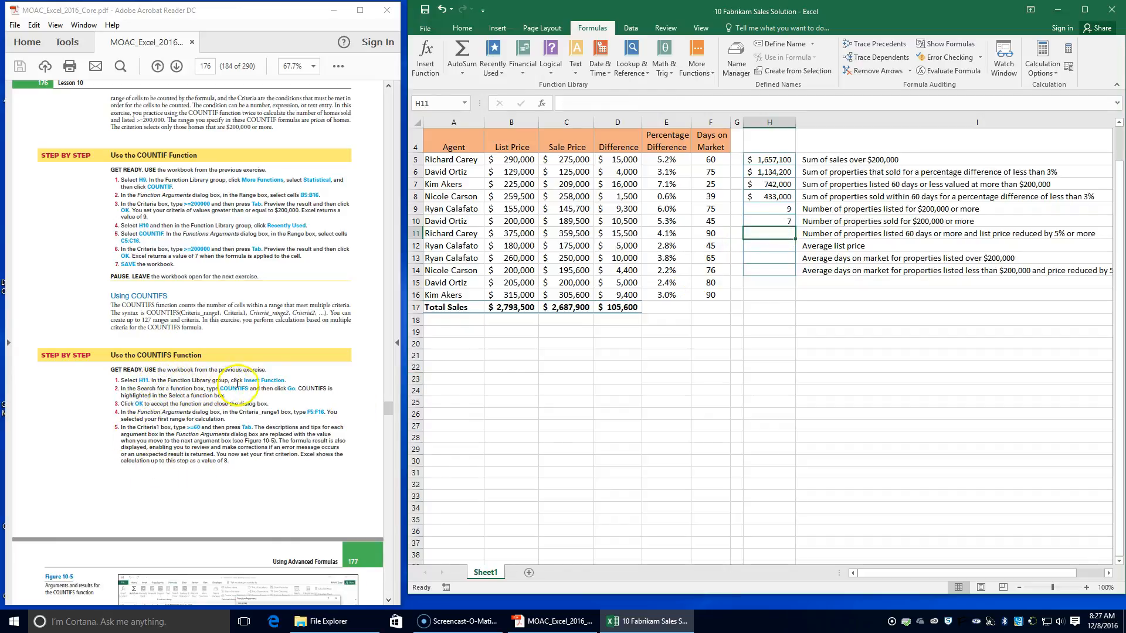
{"action": "left_click", "coordinate": [428, 71]}
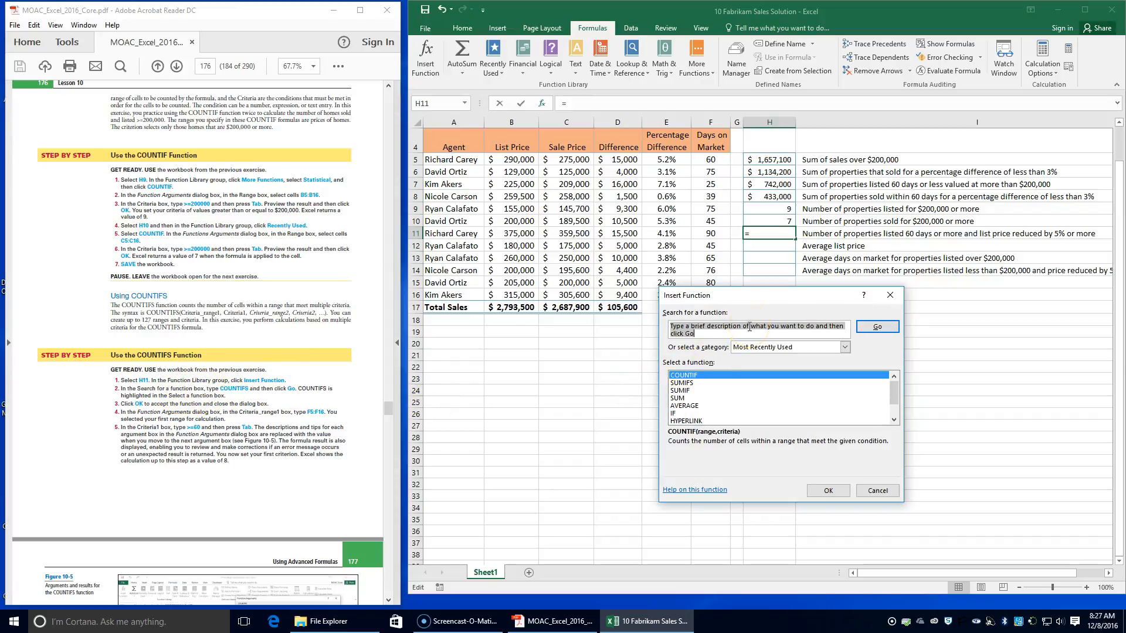
{"action": "type", "text": "countifs"}
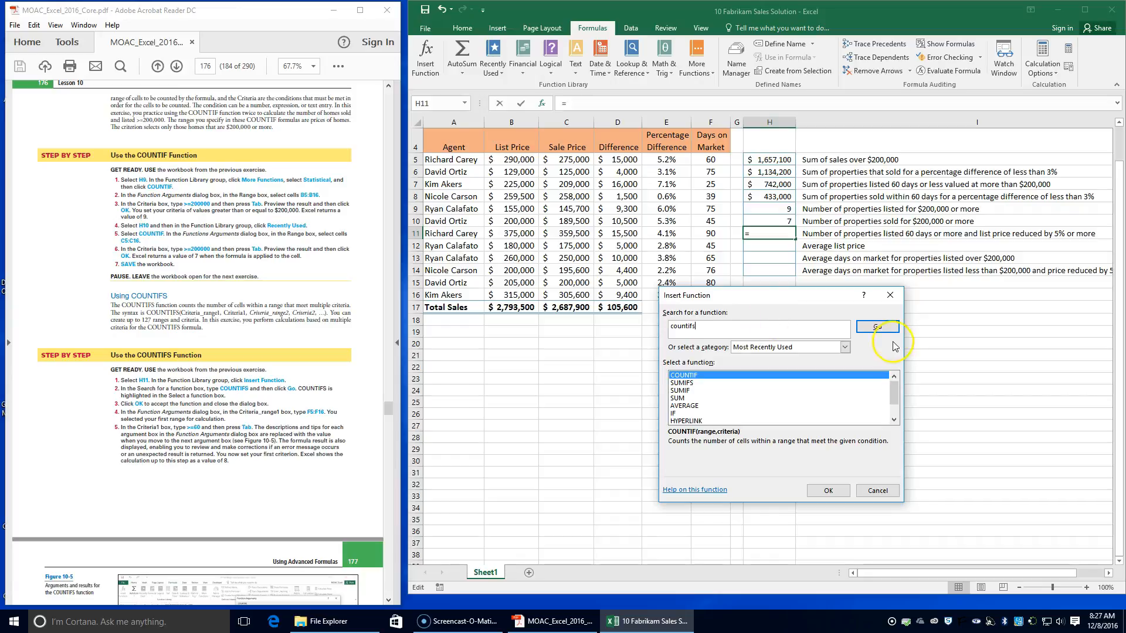
{"action": "left_click", "coordinate": [880, 328]}
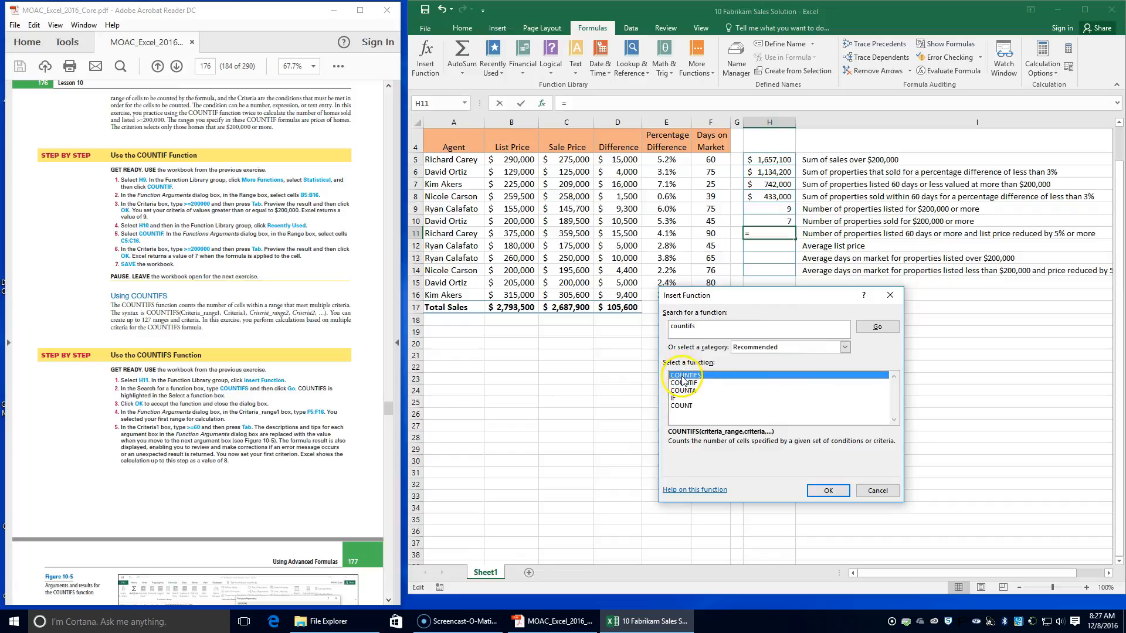
{"action": "left_click", "coordinate": [827, 492]}
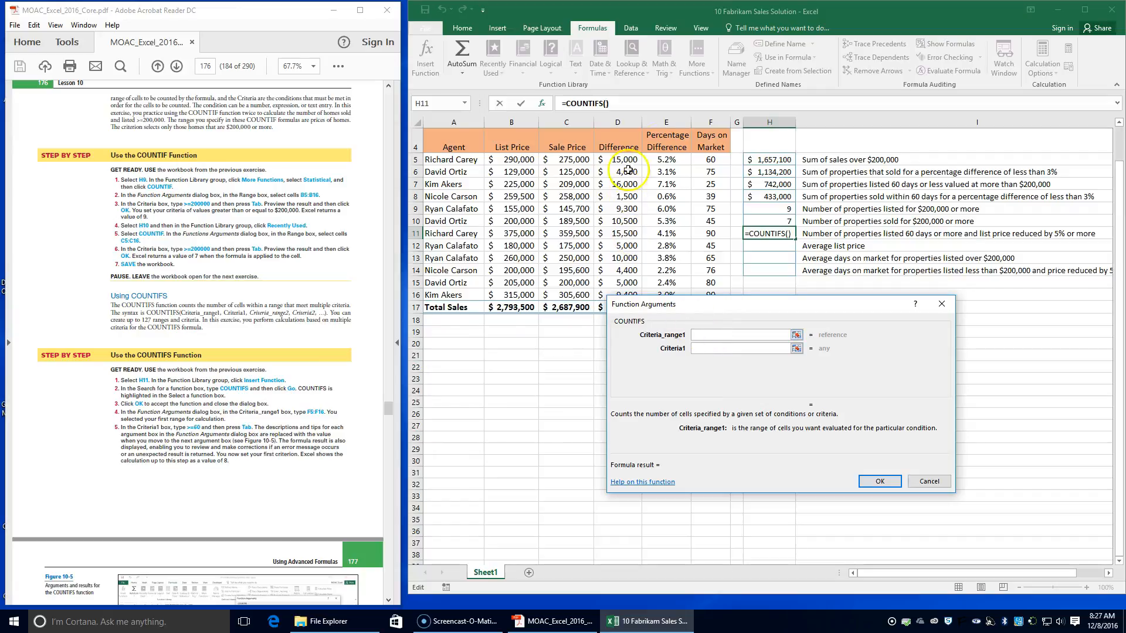
Step: Set the H11 formula's Criteria_range1 to the days on market in F5:F16 and its Criteria1 to >=60
{"action": "left_click_drag", "start_coordinate": [710, 158], "coordinate": [704, 301]}
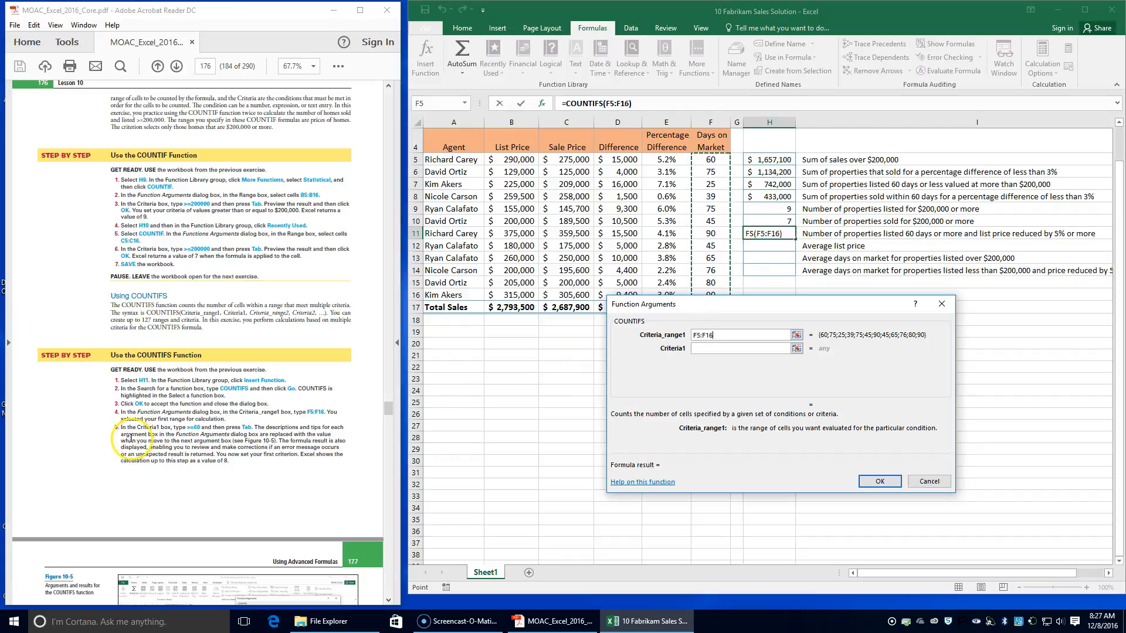
{"action": "left_click", "coordinate": [758, 349]}
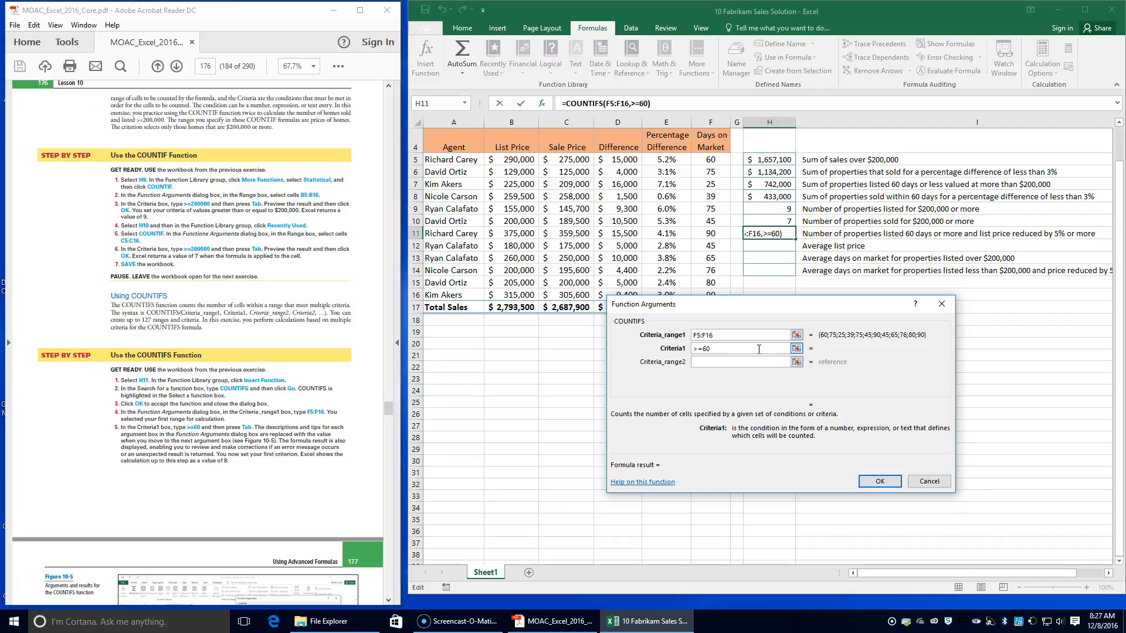
{"action": "key", "text": "Tab"}
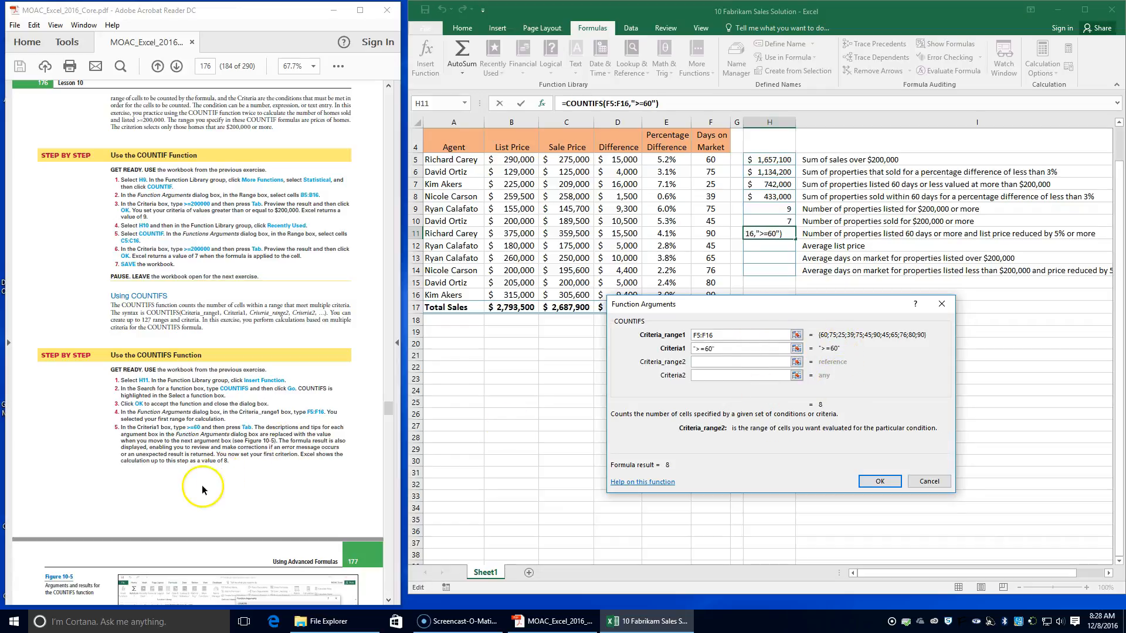
Step: Complete the H11 formula with a second condition of >=5% on the percentage differences in E5:E16, and save the workbook
{"action": "scroll", "coordinate": [203, 470], "scroll_direction": "down", "scroll_amount": 2}
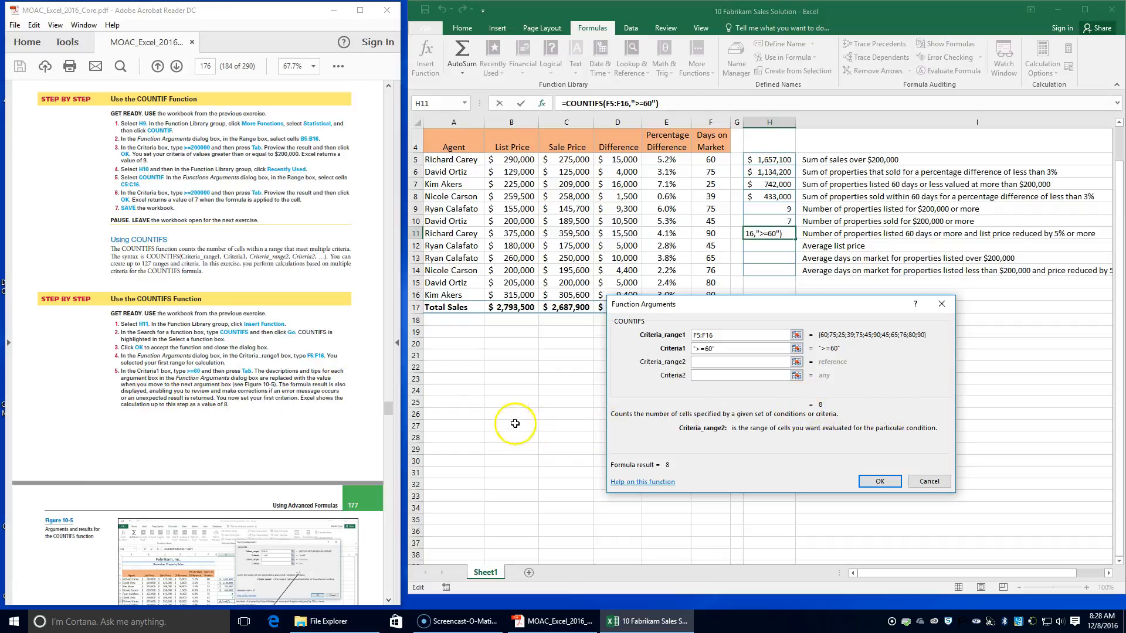
{"action": "scroll", "coordinate": [167, 474], "scroll_direction": "down", "scroll_amount": 3}
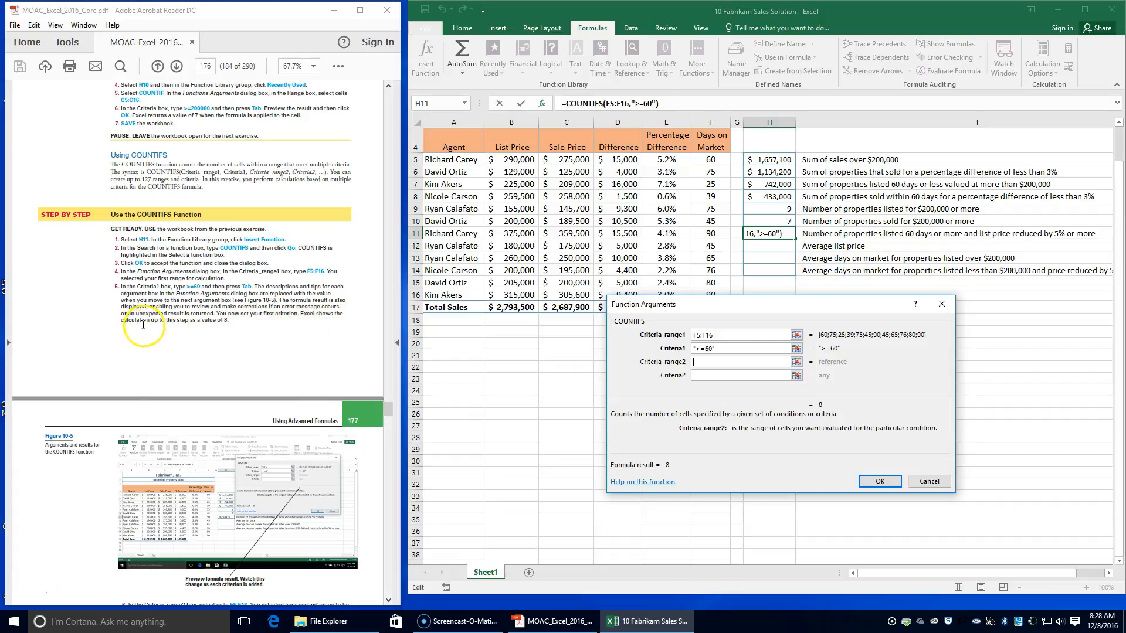
{"action": "scroll", "coordinate": [238, 321], "scroll_direction": "down", "scroll_amount": 5}
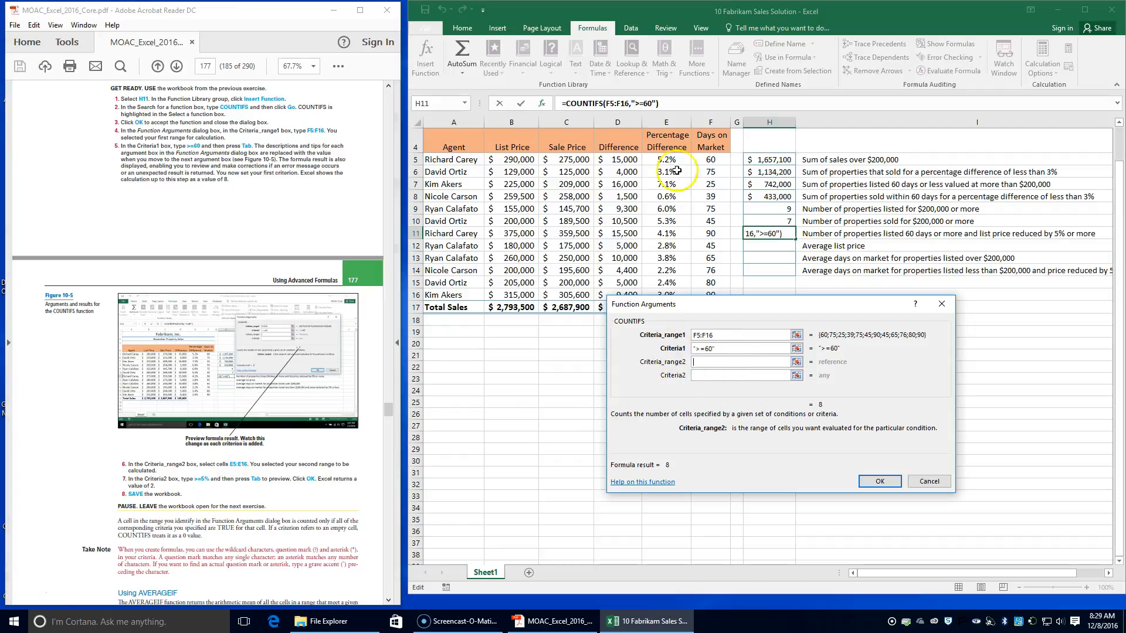
{"action": "left_click_drag", "start_coordinate": [669, 160], "coordinate": [666, 295]}
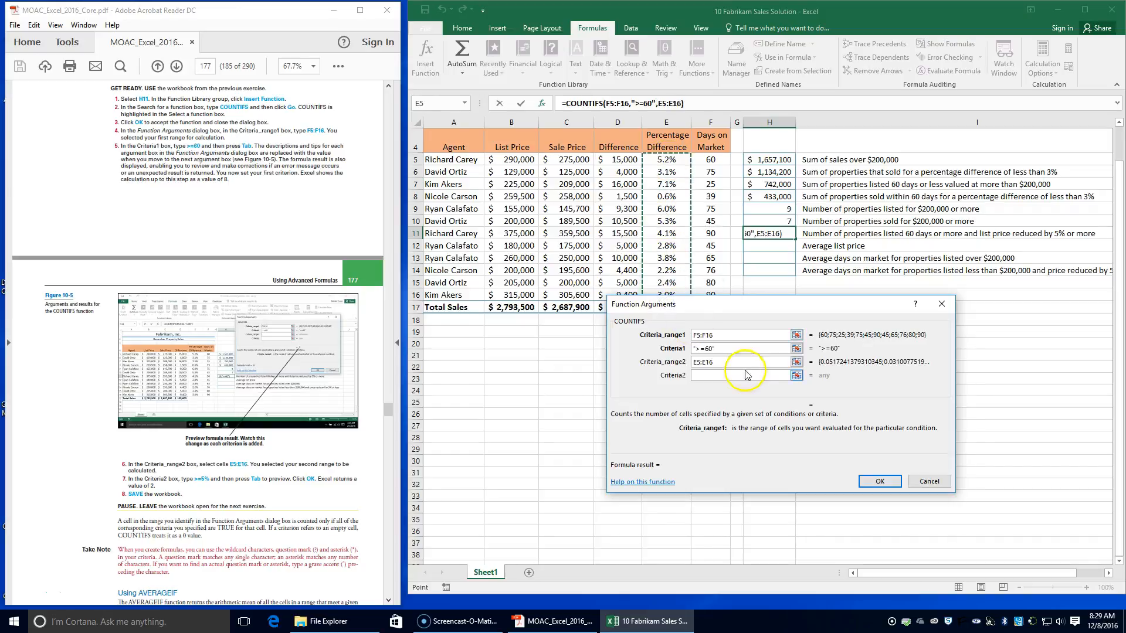
{"action": "key", "text": "Tab"}
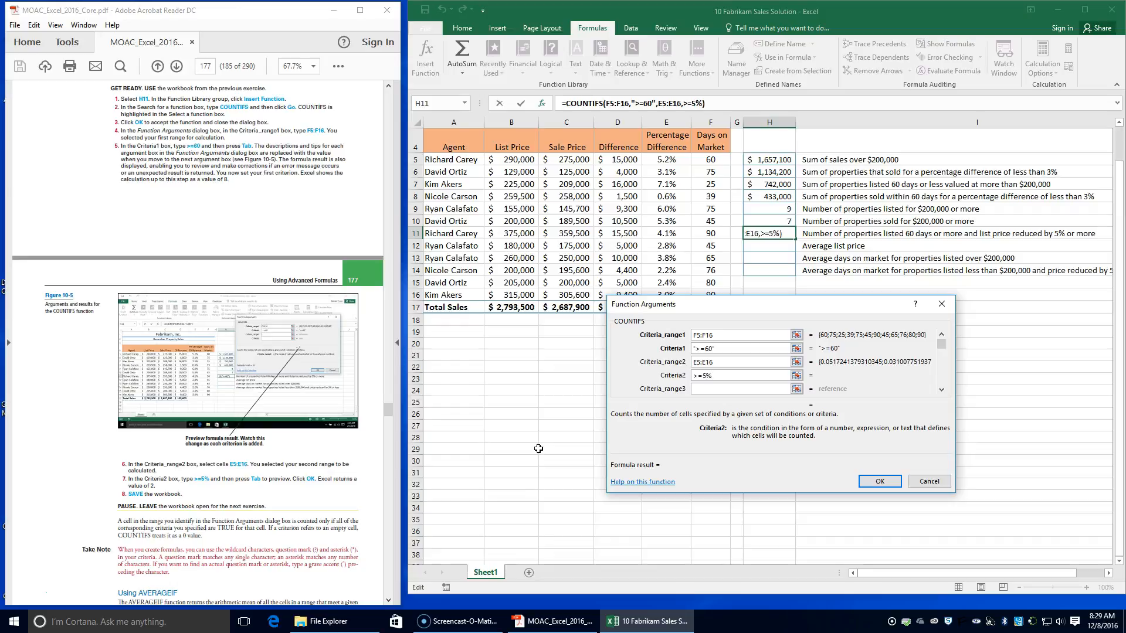
{"action": "key", "text": "Tab"}
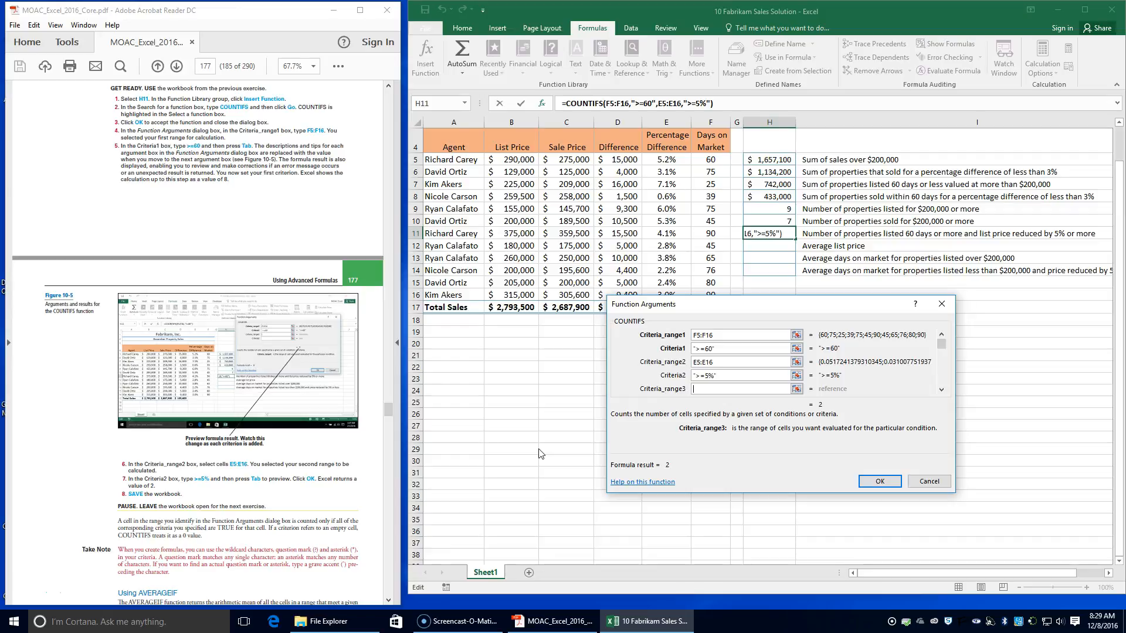
{"action": "left_click", "coordinate": [892, 482]}
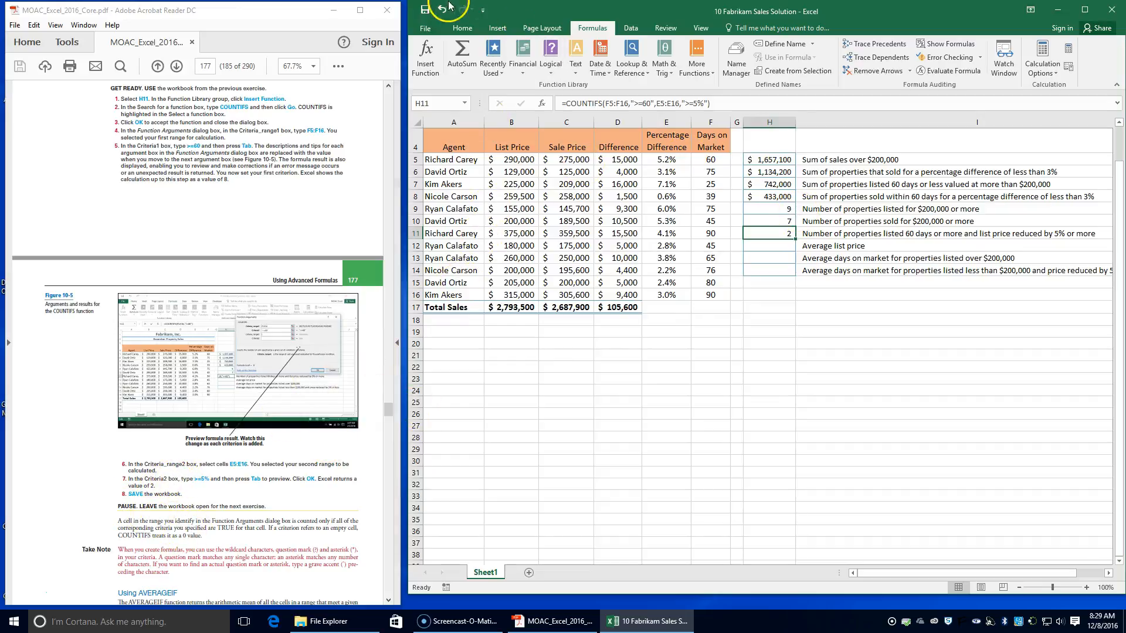
{"action": "left_click", "coordinate": [422, 10]}
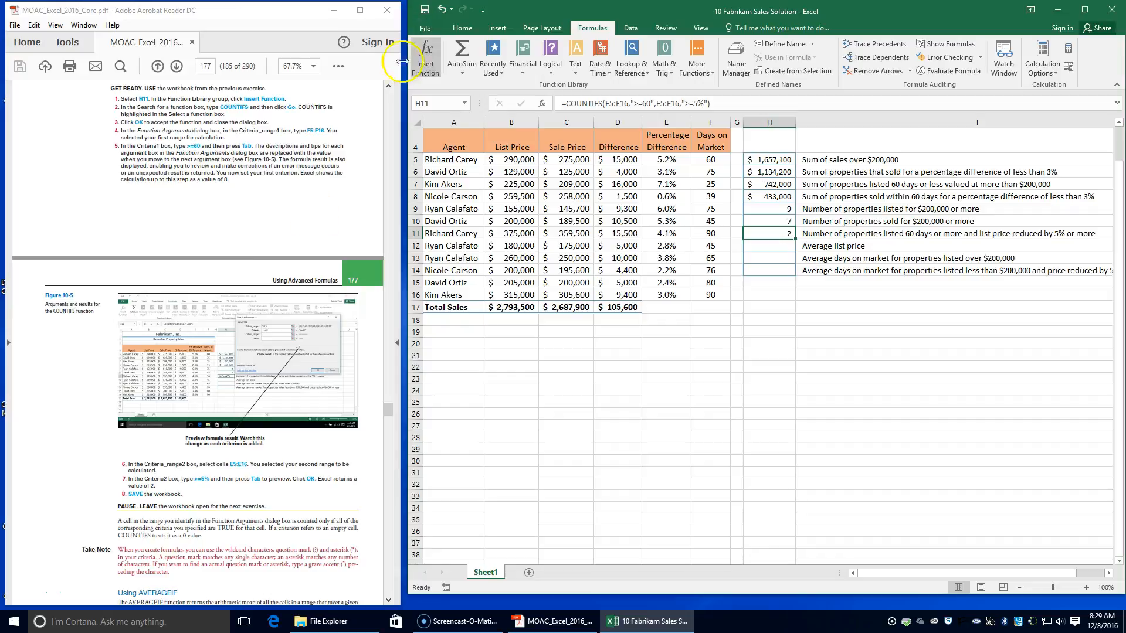
Step: Insert the statistical function AVERAGE into cell H12, as the textbook's AVERAGEIF exercise instructs
{"action": "scroll", "coordinate": [211, 511], "scroll_direction": "down", "scroll_amount": 5}
{"action": "scroll", "coordinate": [218, 506], "scroll_direction": "down", "scroll_amount": 1}
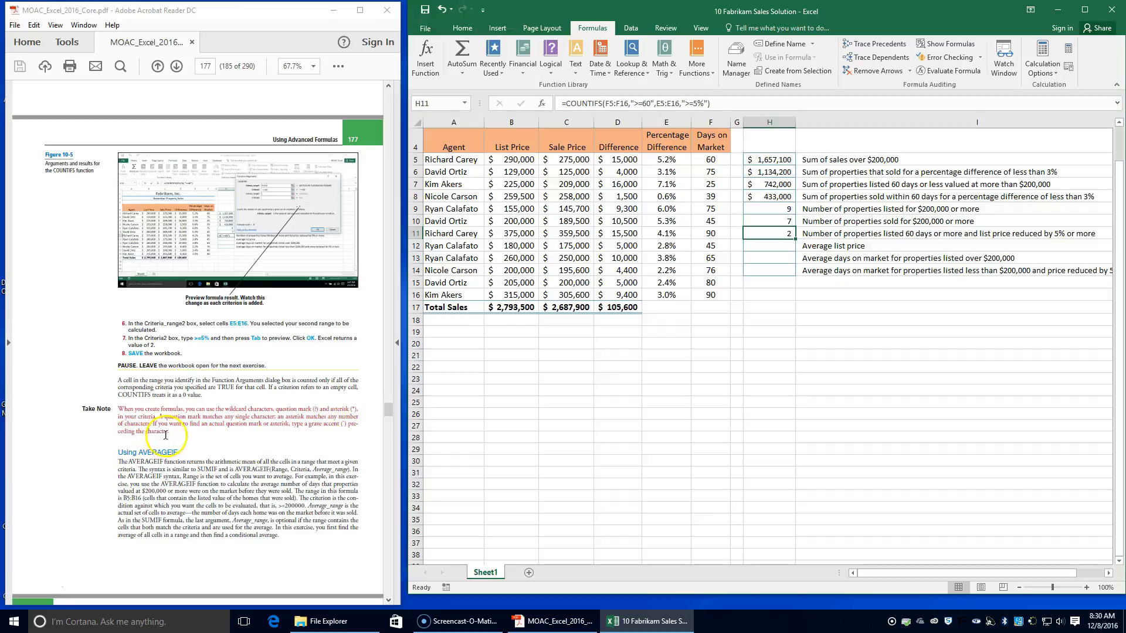
{"action": "scroll", "coordinate": [114, 481], "scroll_direction": "down", "scroll_amount": 3}
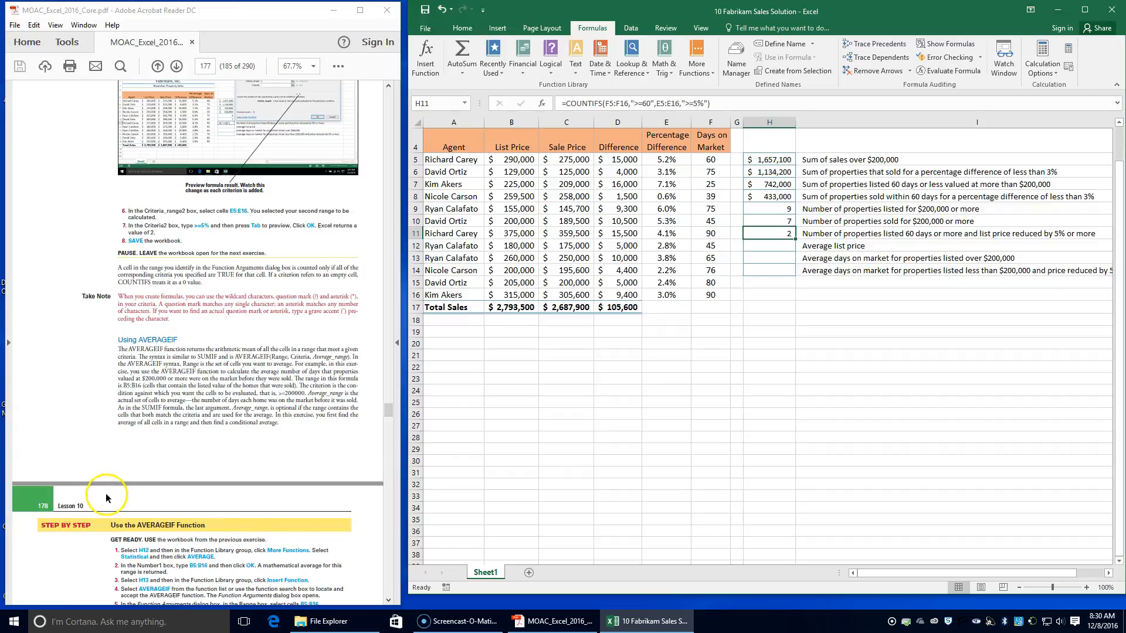
{"action": "scroll", "coordinate": [106, 498], "scroll_direction": "down", "scroll_amount": 1}
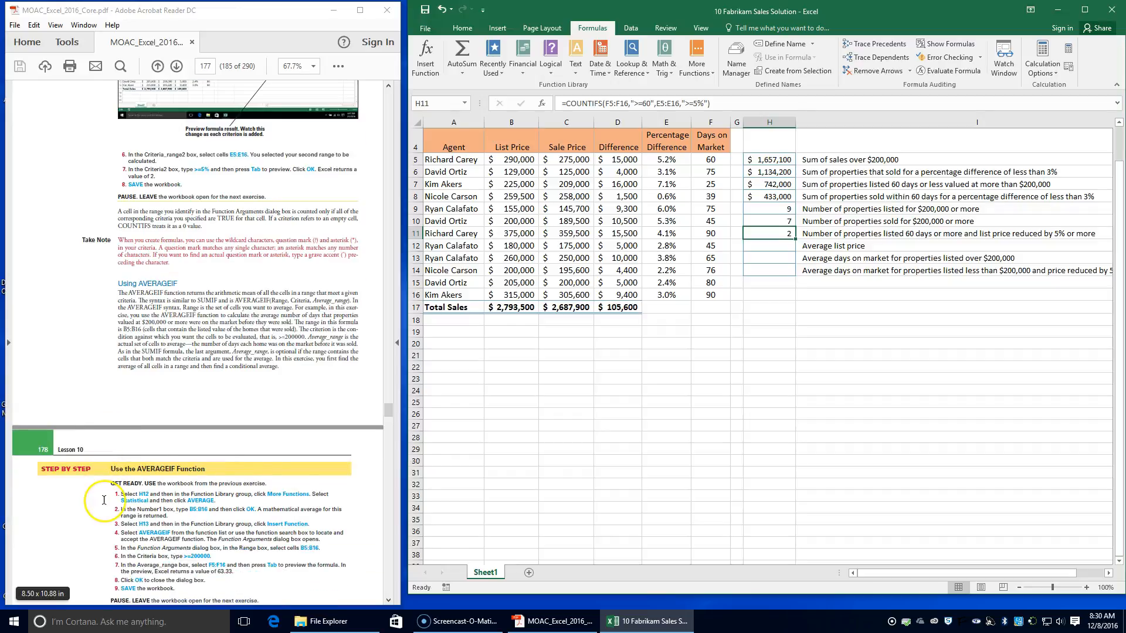
{"action": "left_click", "coordinate": [760, 242]}
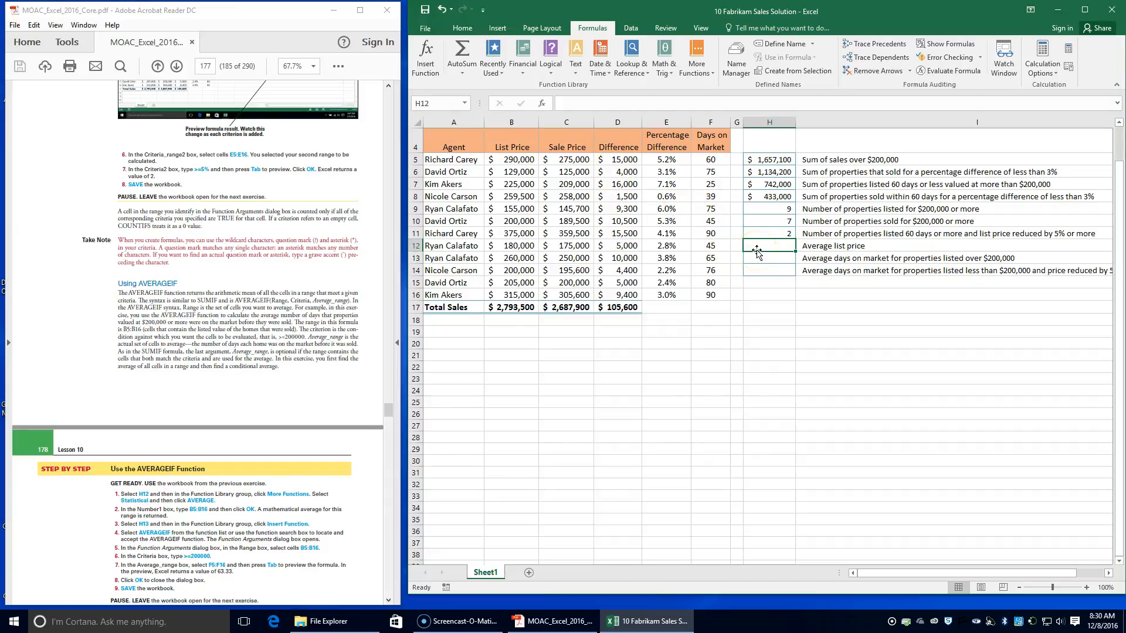
{"action": "left_click", "coordinate": [699, 73]}
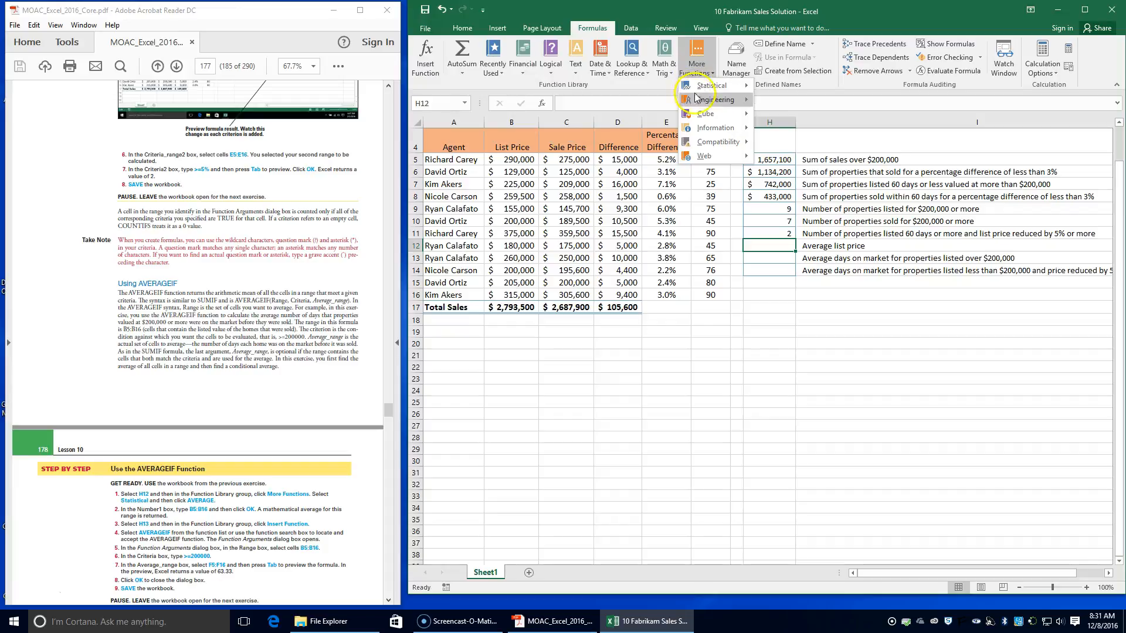
{"action": "left_click", "coordinate": [704, 87]}
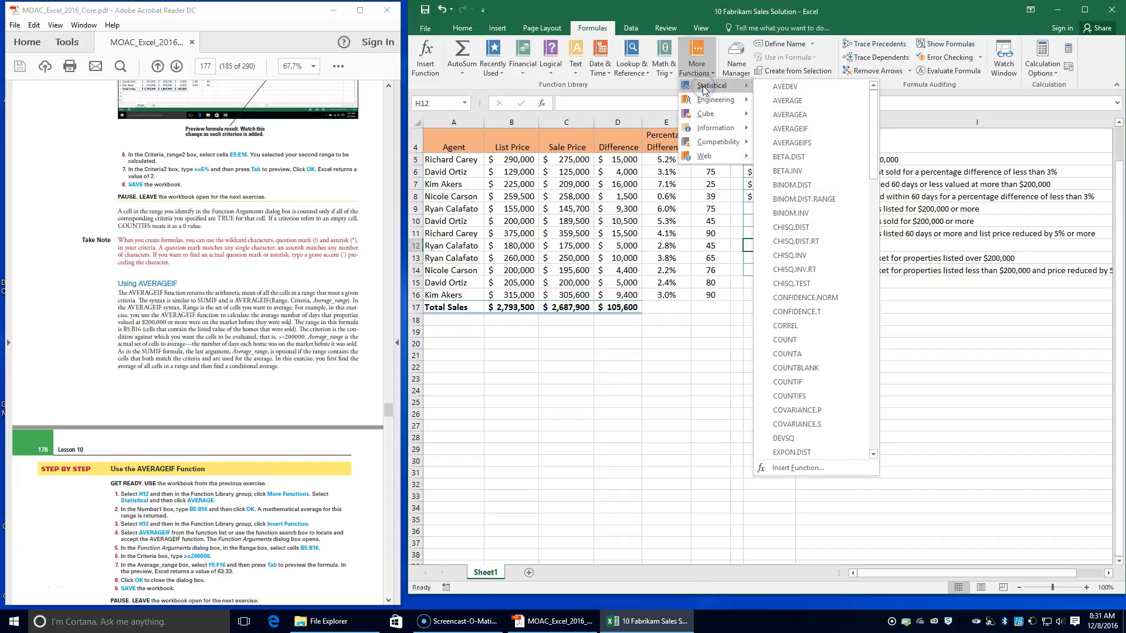
{"action": "left_click", "coordinate": [800, 100]}
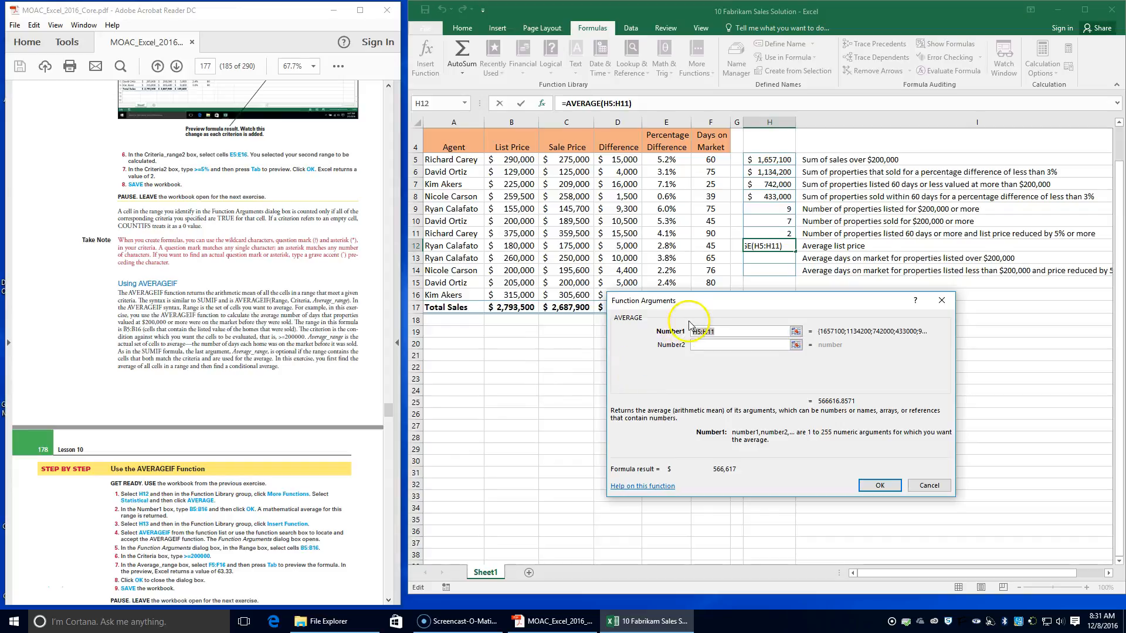
Step: Set the H12 AVERAGE formula's Number1 to the list prices in B5:B16 and accept the formula
{"action": "type", "text": "b5"}
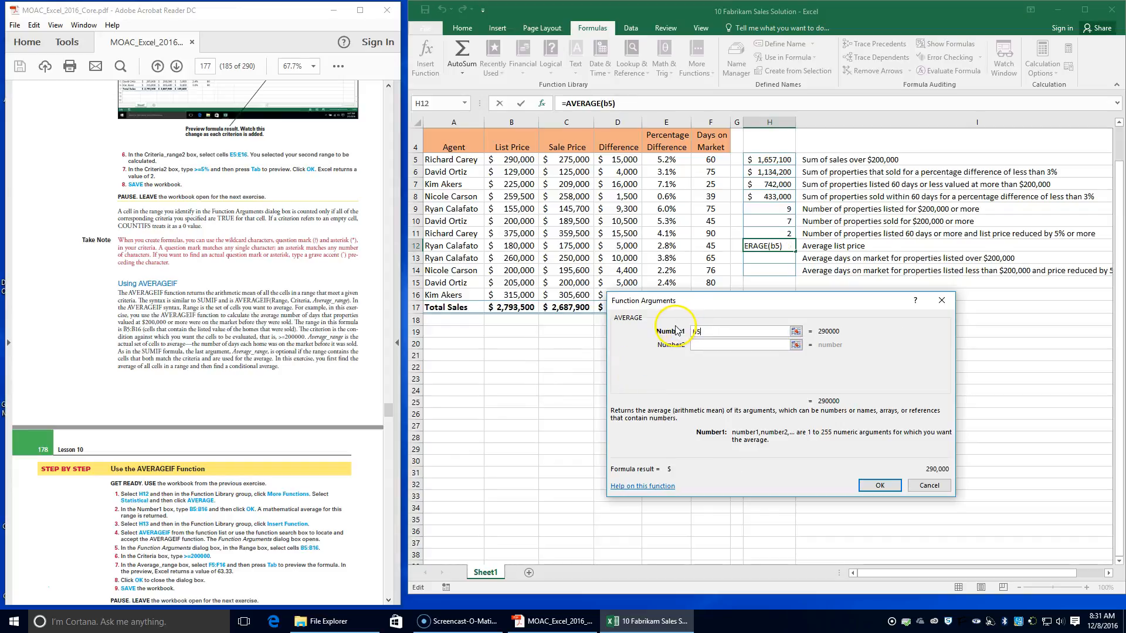
{"action": "type", "text": ":b16"}
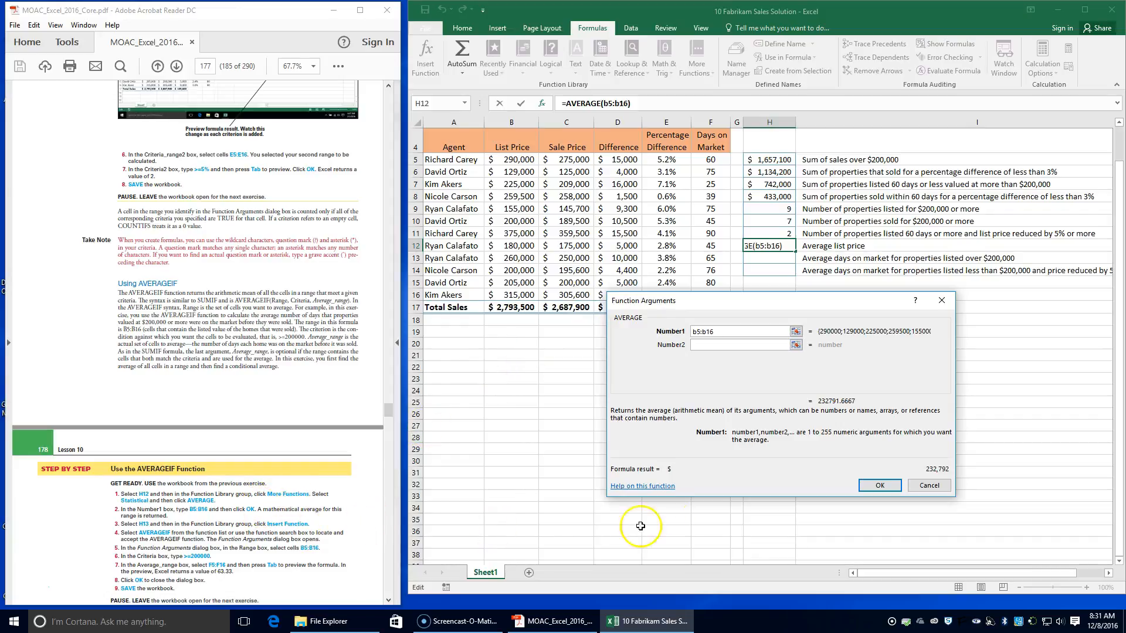
{"action": "left_click", "coordinate": [880, 490]}
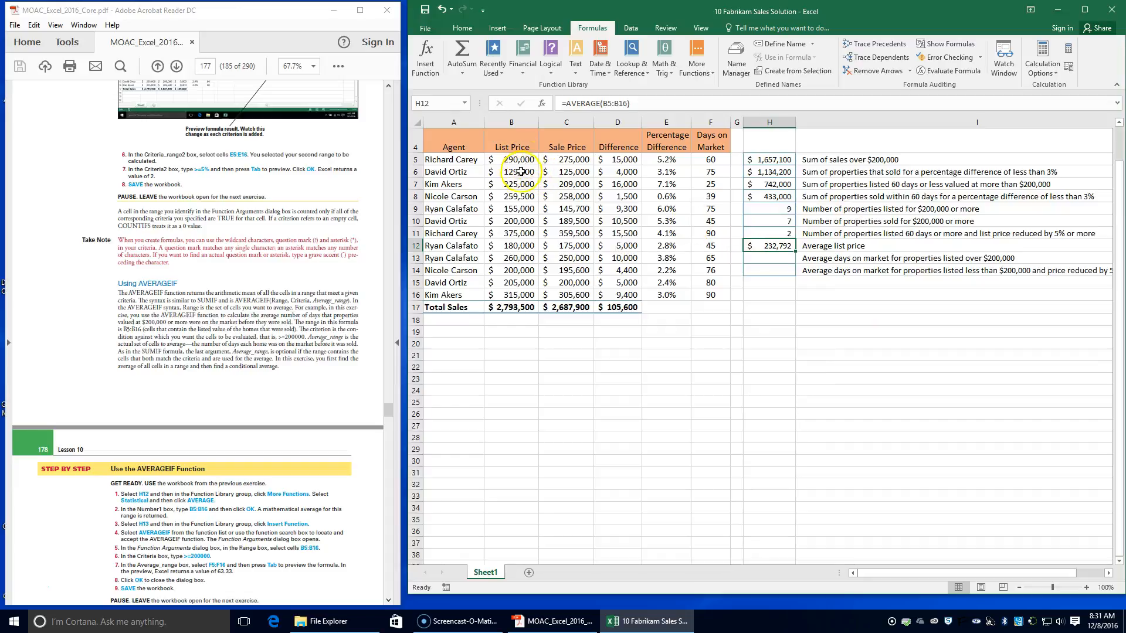
Step: Insert the AVERAGEIF function into cell H13 for the average days on market of properties listed over $200,000
{"action": "left_click", "coordinate": [773, 256]}
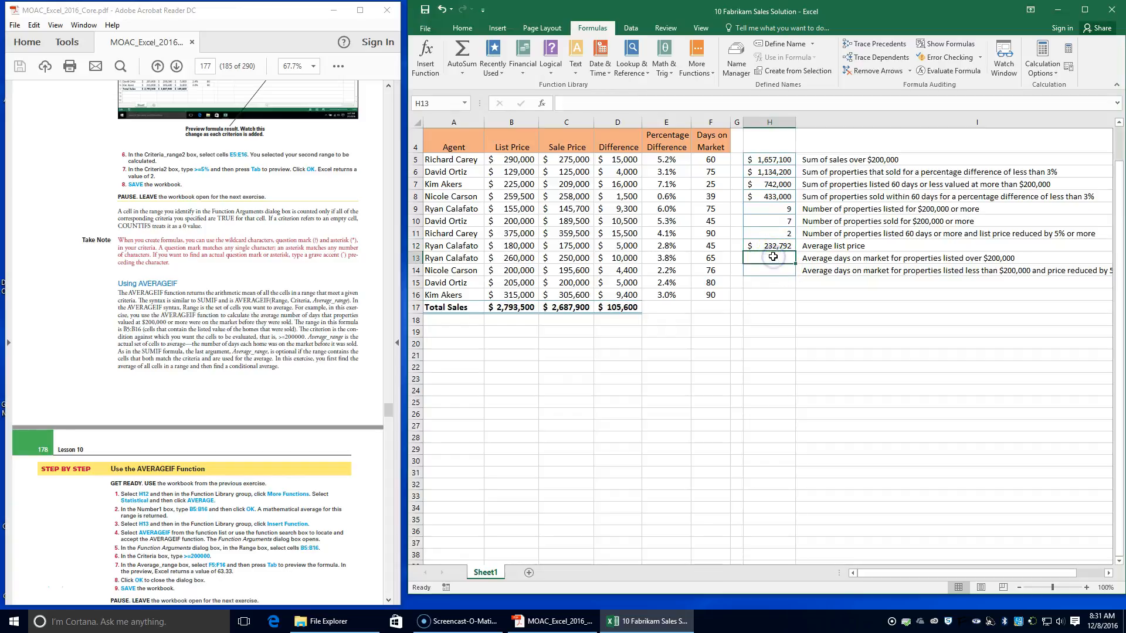
{"action": "left_click", "coordinate": [426, 58]}
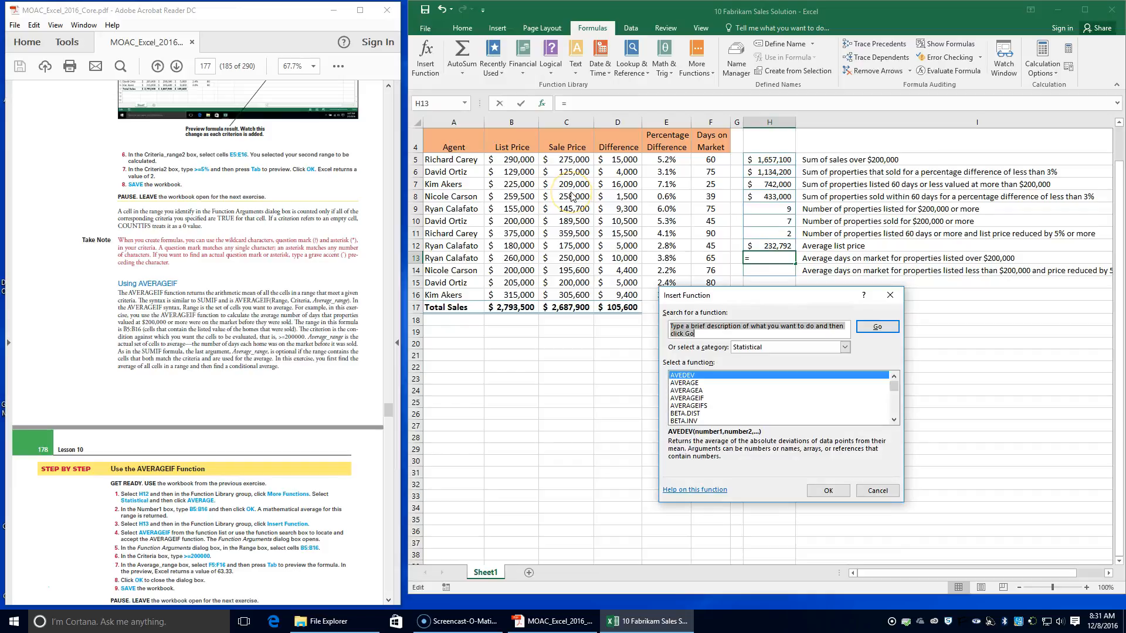
{"action": "left_click", "coordinate": [690, 398]}
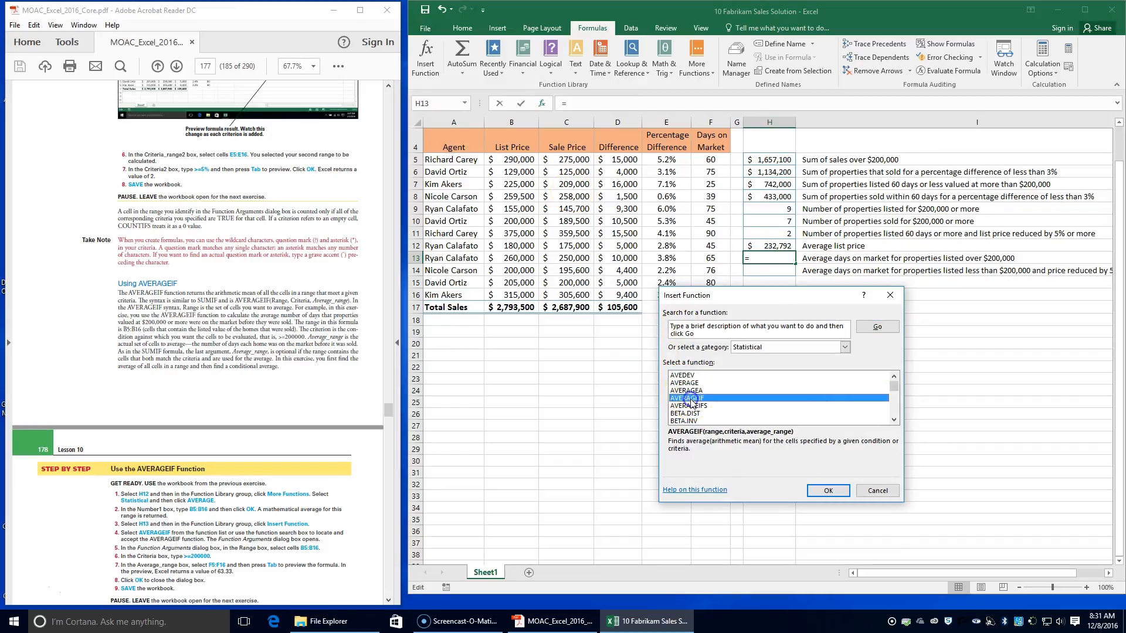
{"action": "left_click", "coordinate": [838, 490]}
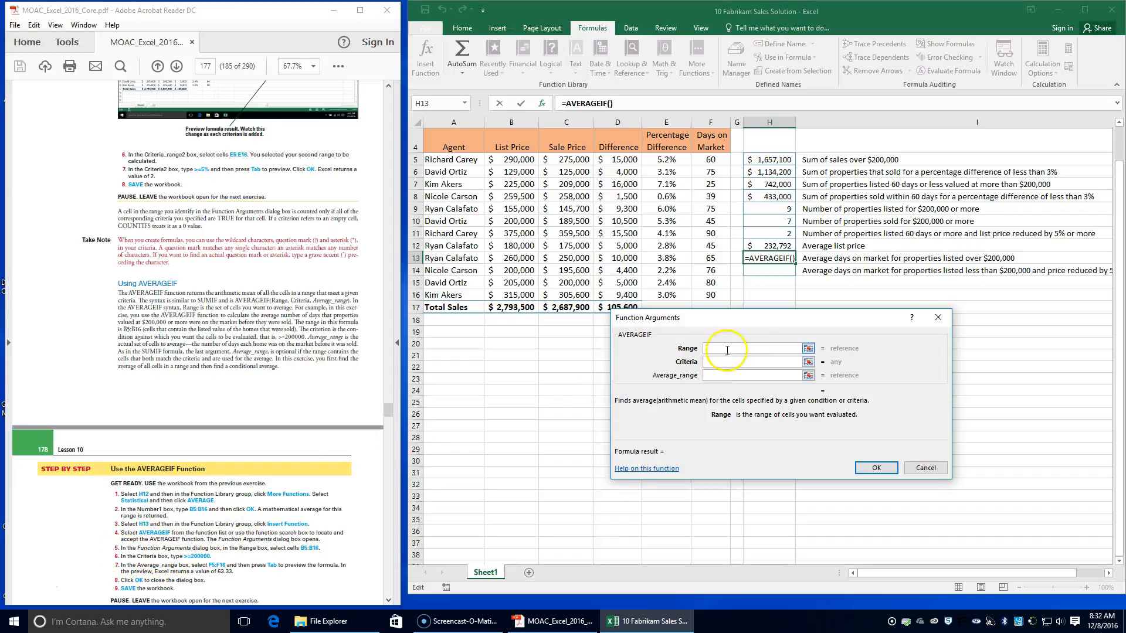
Step: Complete the H13 formula with Range B5:B16, Criteria >=200000 and Average_range F5:F16, and save the workbook
{"action": "left_click_drag", "start_coordinate": [511, 159], "coordinate": [521, 295]}
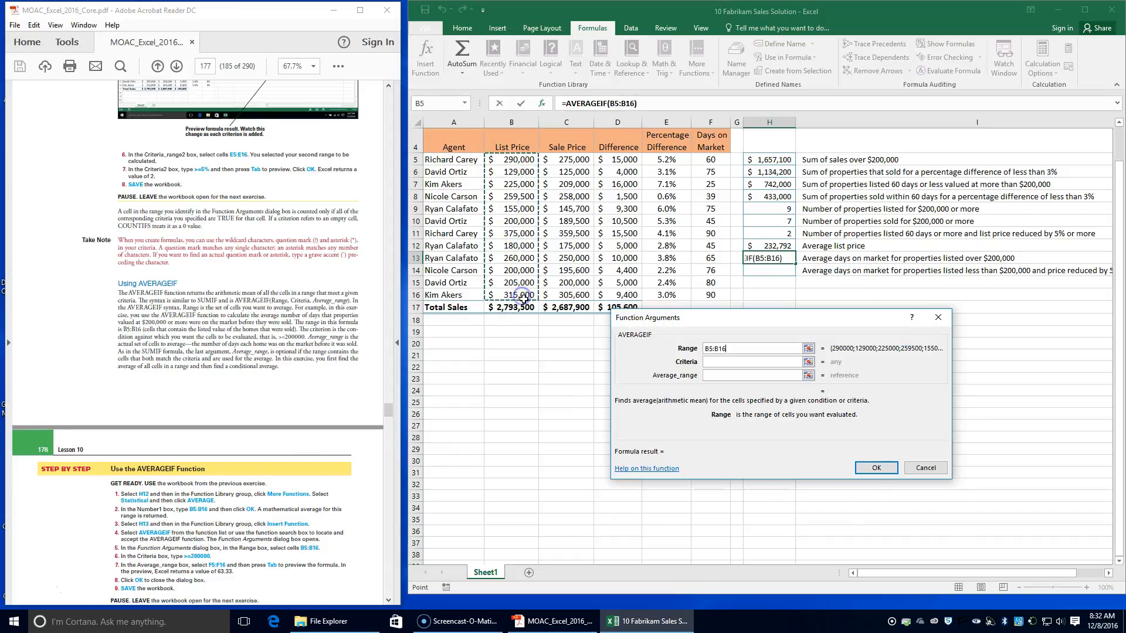
{"action": "left_click", "coordinate": [754, 360]}
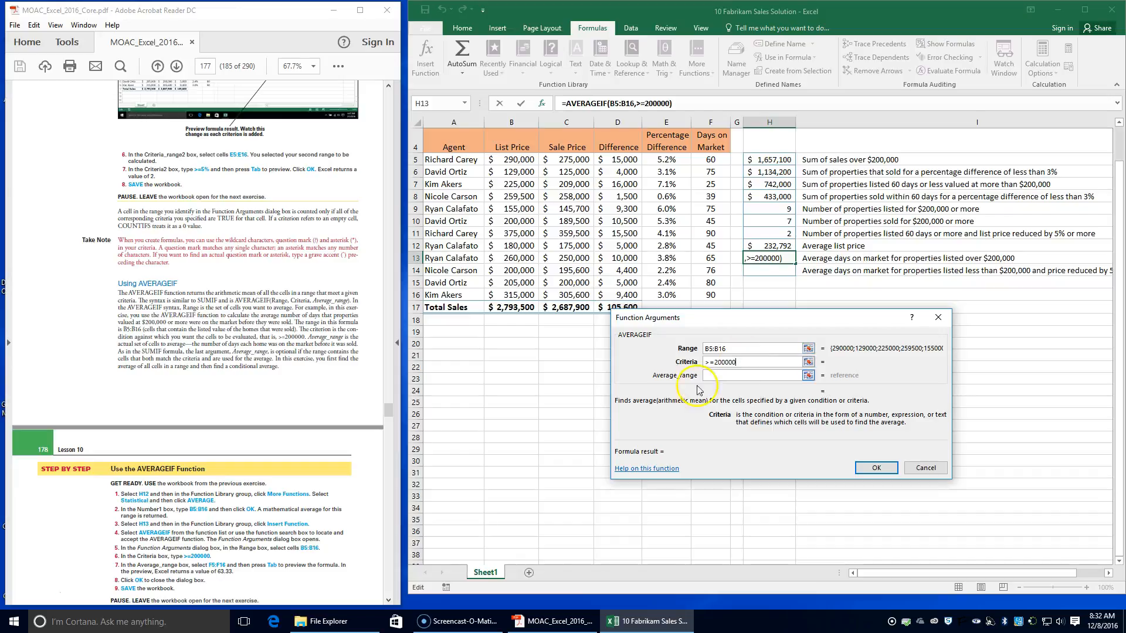
{"action": "left_click", "coordinate": [714, 375]}
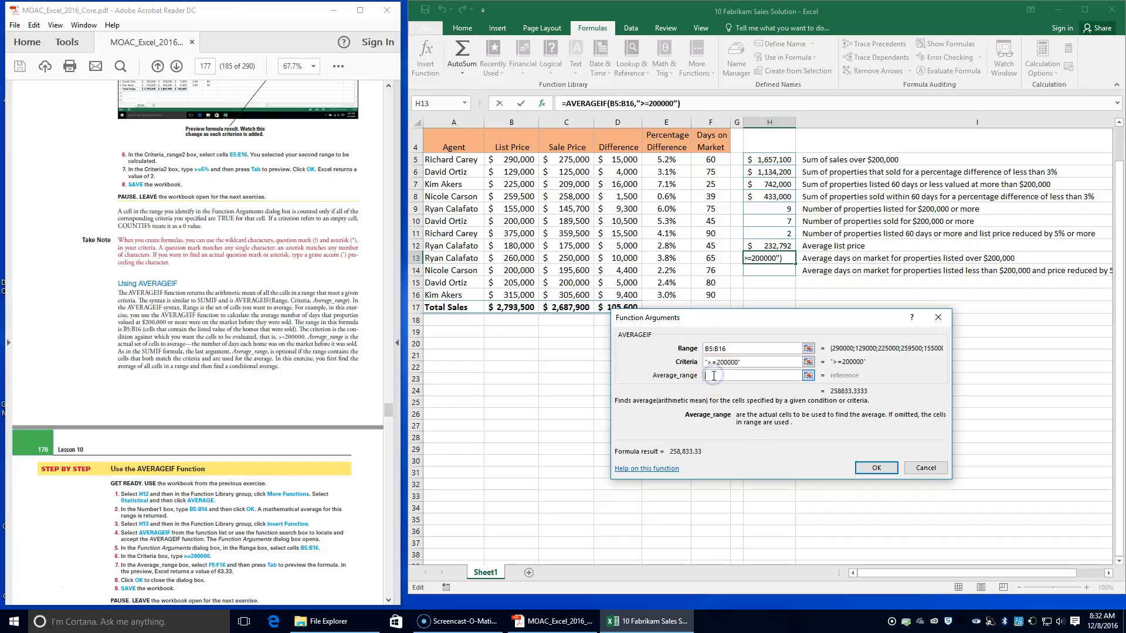
{"action": "left_click_drag", "start_coordinate": [710, 160], "coordinate": [712, 297]}
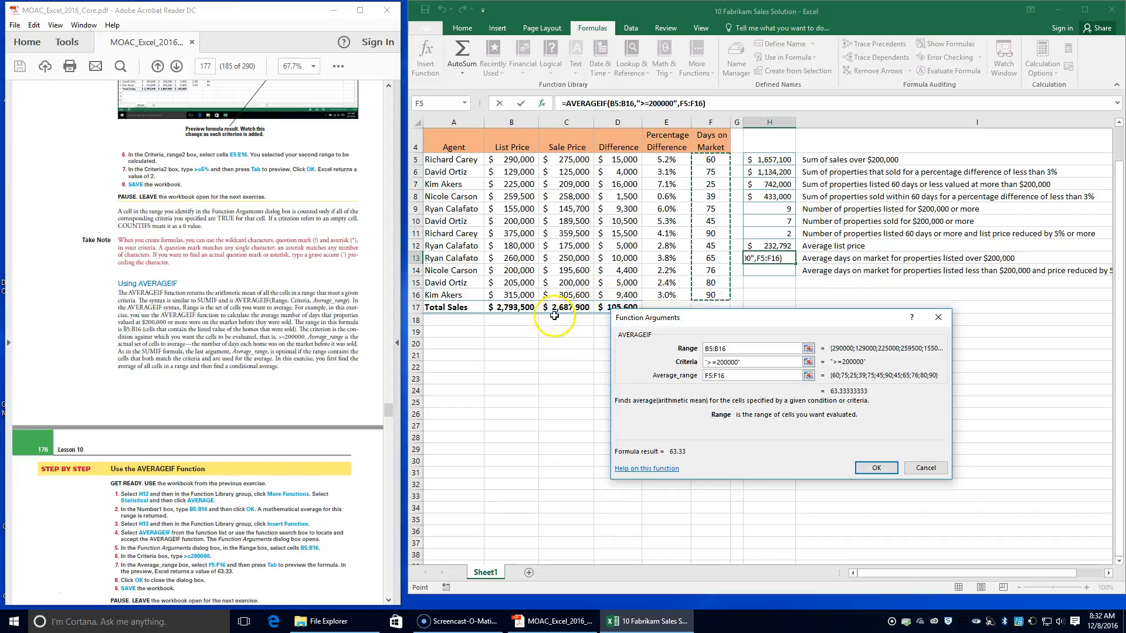
{"action": "key", "text": "Tab"}
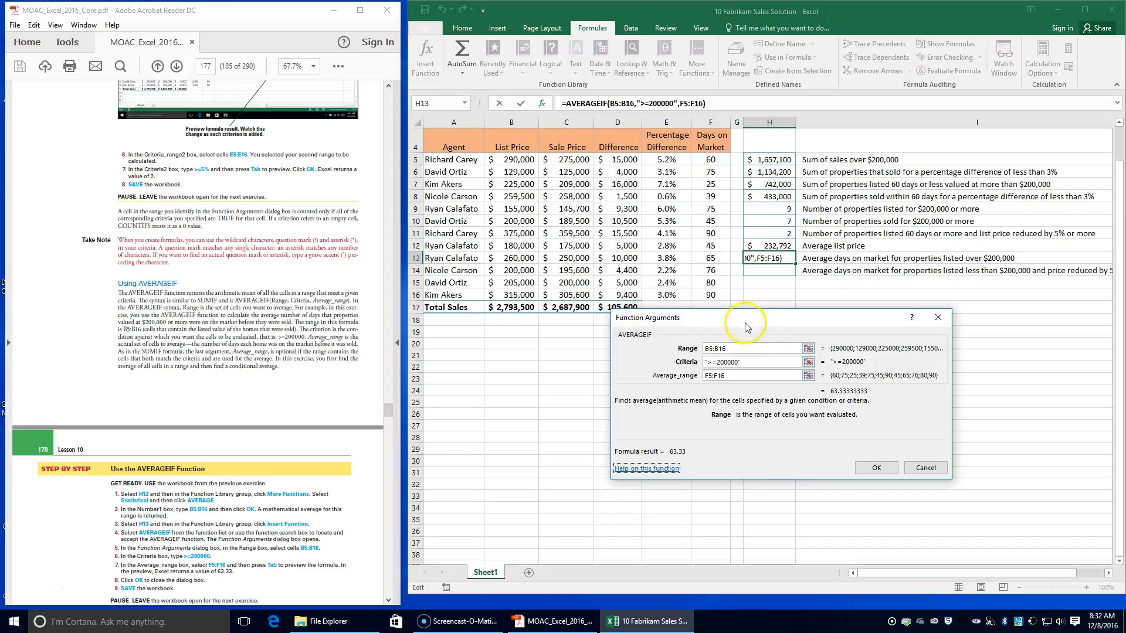
{"action": "left_click", "coordinate": [740, 376]}
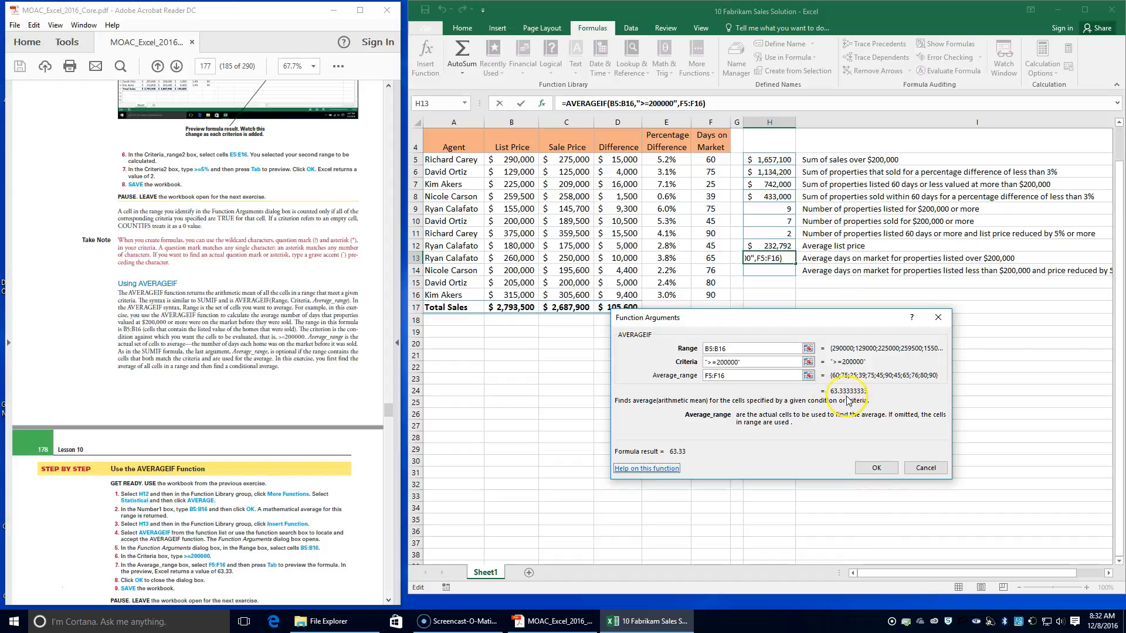
{"action": "left_click", "coordinate": [876, 467]}
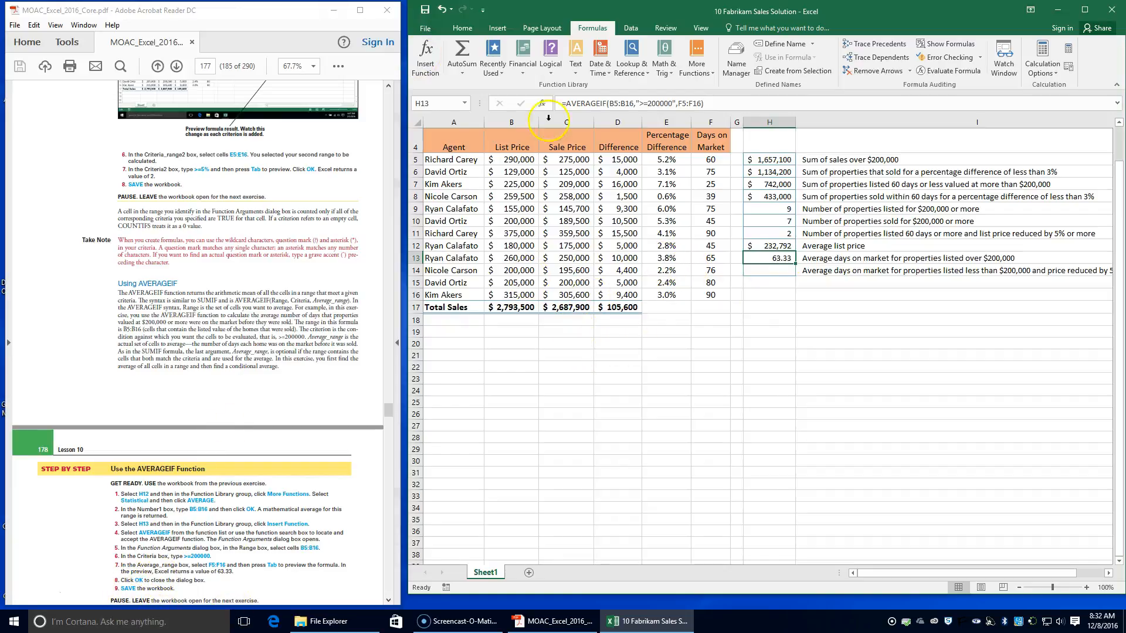
{"action": "left_click", "coordinate": [425, 10]}
Step: Insert the AVERAGEIFS function into cell H14, as the textbook's AVERAGEIFS exercise instructs
{"action": "scroll", "coordinate": [187, 399], "scroll_direction": "down", "scroll_amount": 4}
{"action": "scroll", "coordinate": [187, 408], "scroll_direction": "down", "scroll_amount": 4}
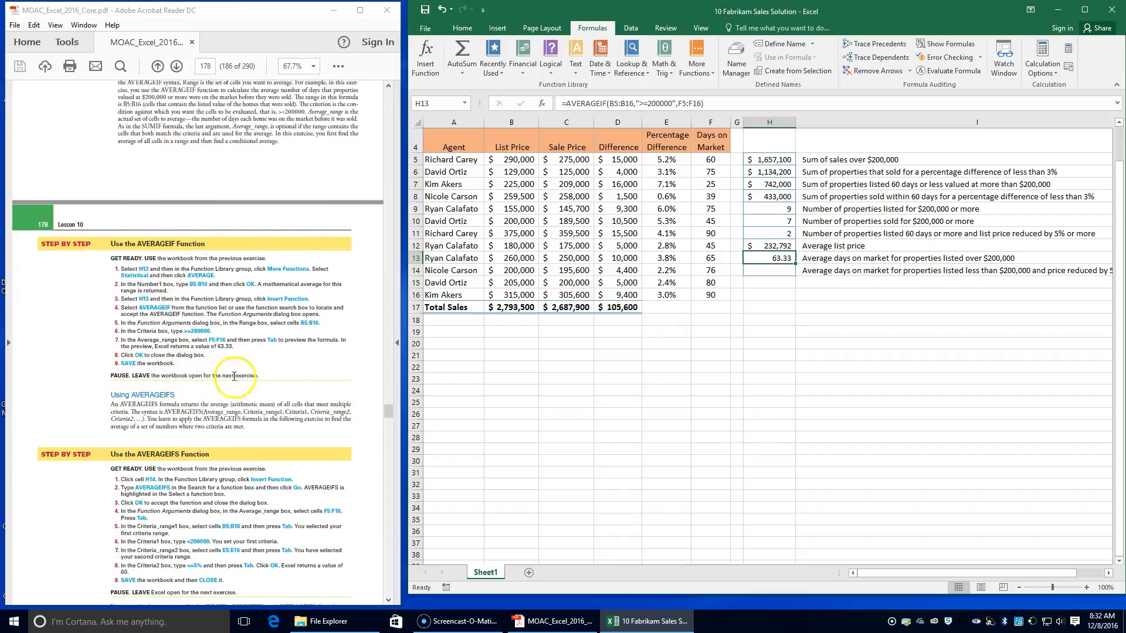
{"action": "scroll", "coordinate": [211, 381], "scroll_direction": "down", "scroll_amount": 3}
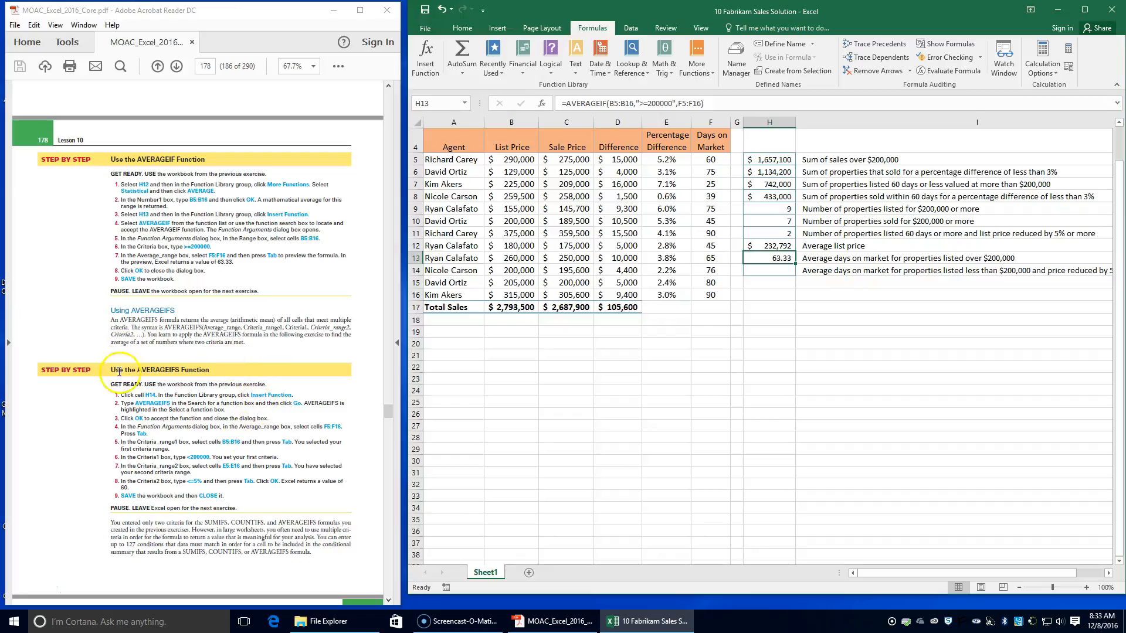
{"action": "left_click", "coordinate": [778, 272]}
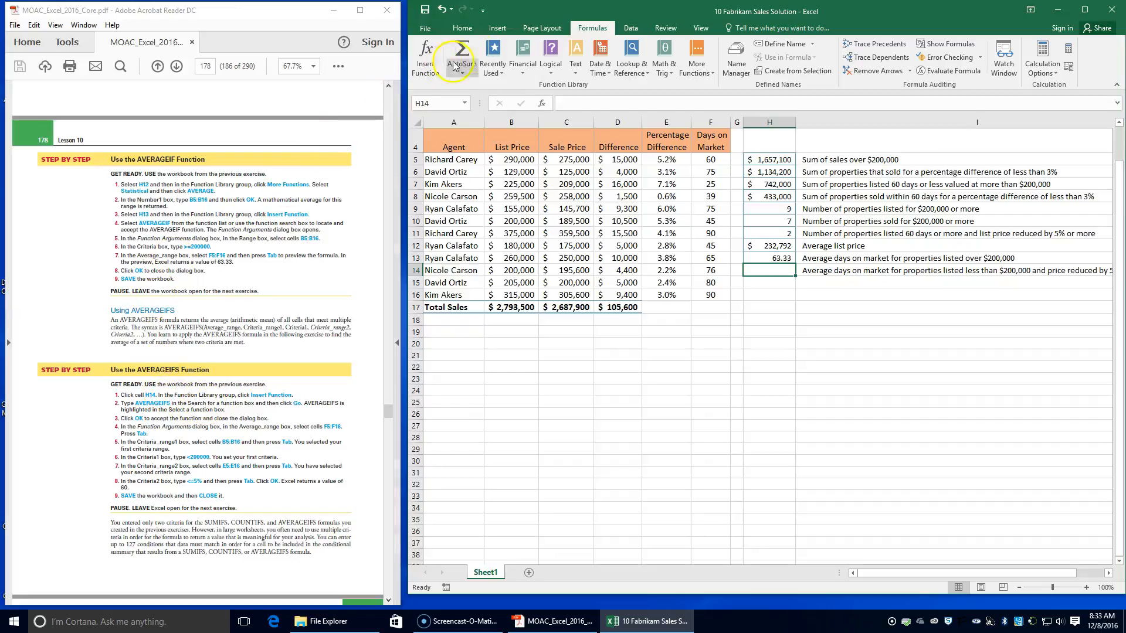
{"action": "left_click", "coordinate": [426, 68]}
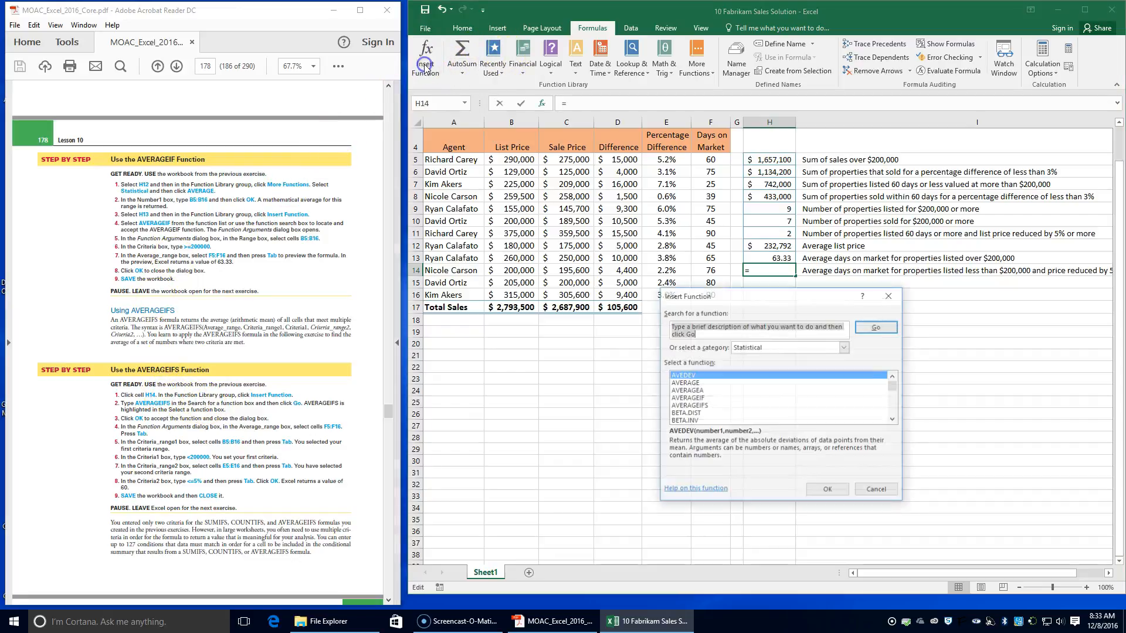
{"action": "left_click", "coordinate": [697, 406]}
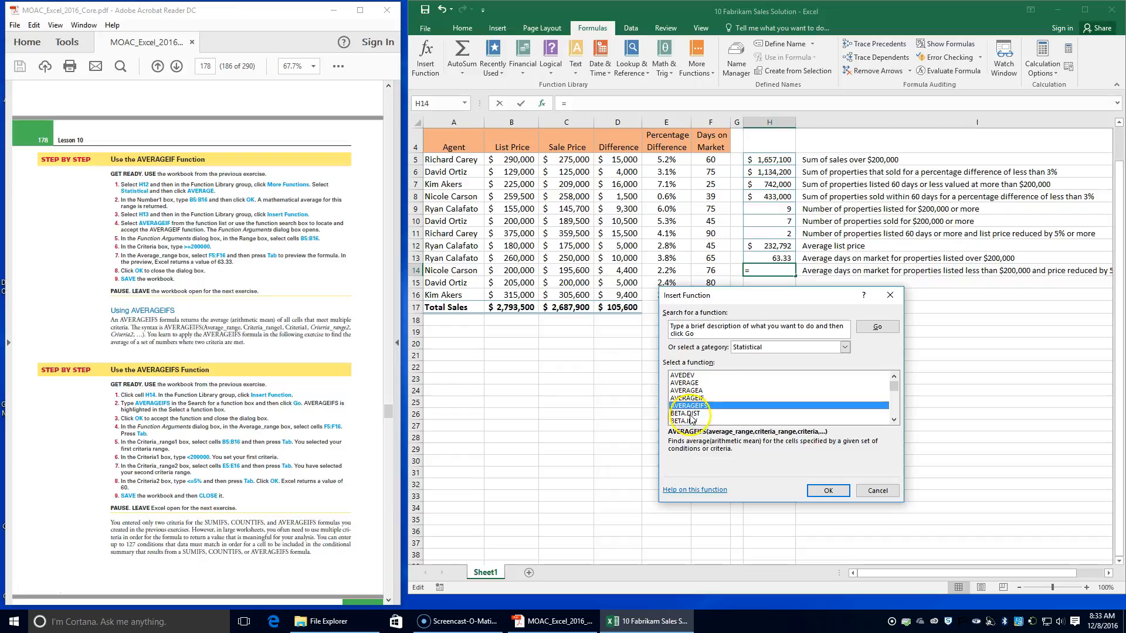
{"action": "left_click", "coordinate": [828, 490]}
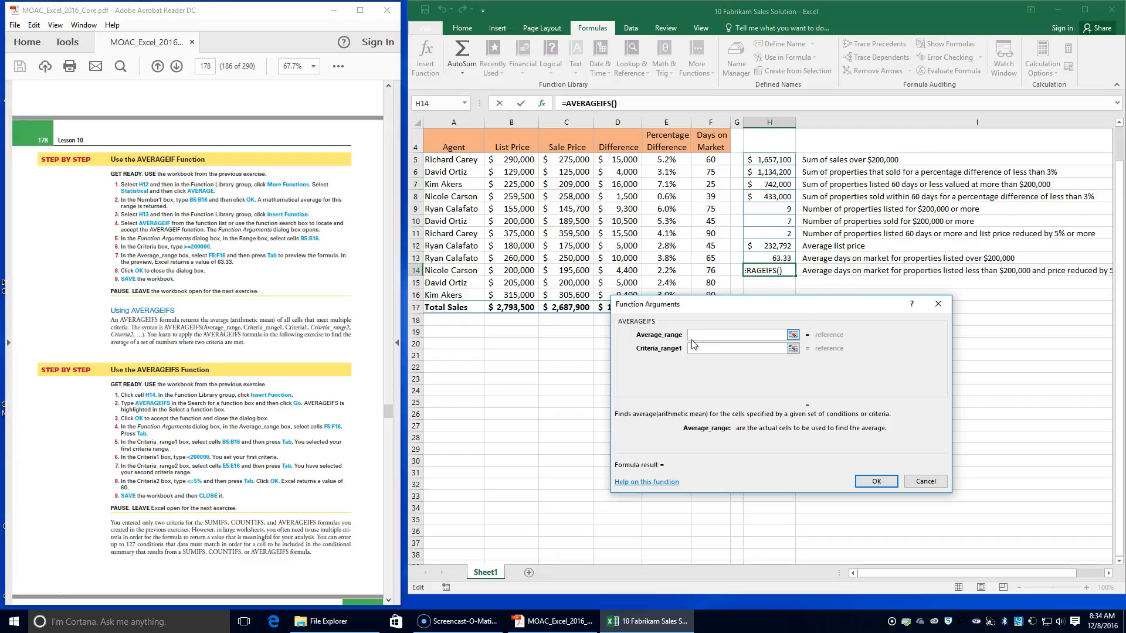
Step: Set the H14 formula's Average_range to F5:F16, its Criteria_range1 to the list prices in B5:B16 and its Criteria1 to <200000
{"action": "left_click_drag", "start_coordinate": [711, 158], "coordinate": [717, 294]}
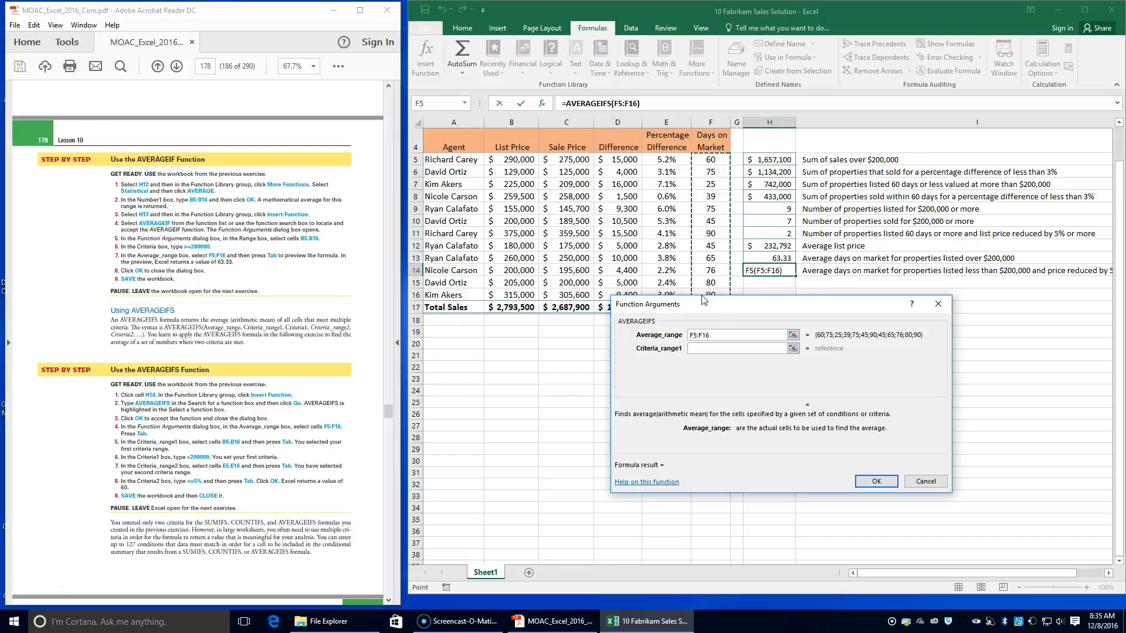
{"action": "left_click", "coordinate": [688, 348]}
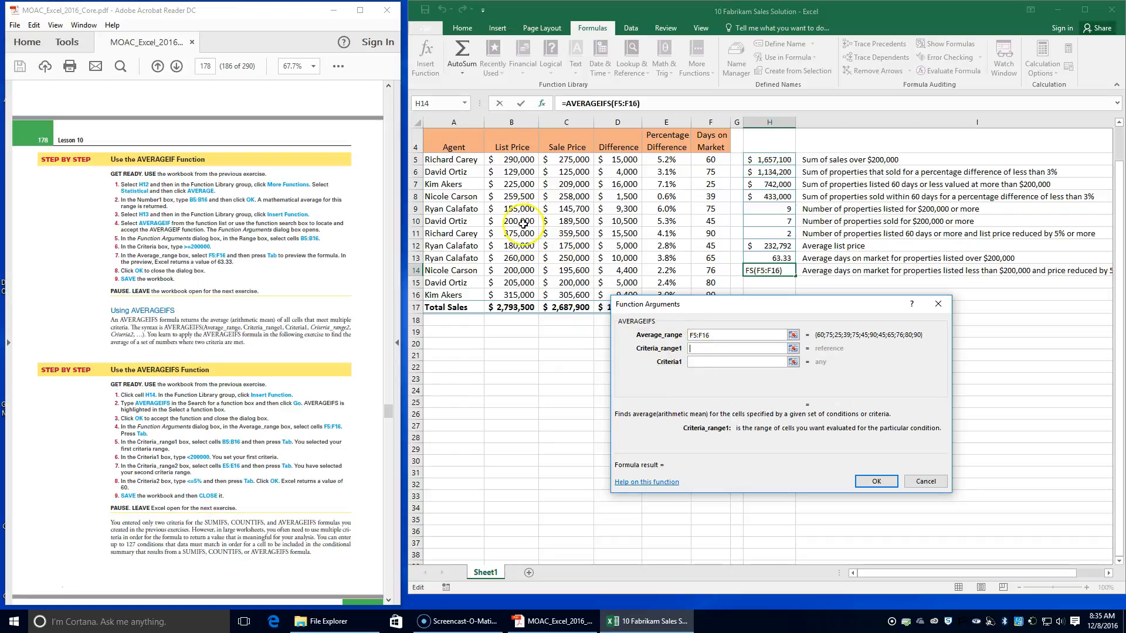
{"action": "left_click_drag", "start_coordinate": [516, 159], "coordinate": [520, 299]}
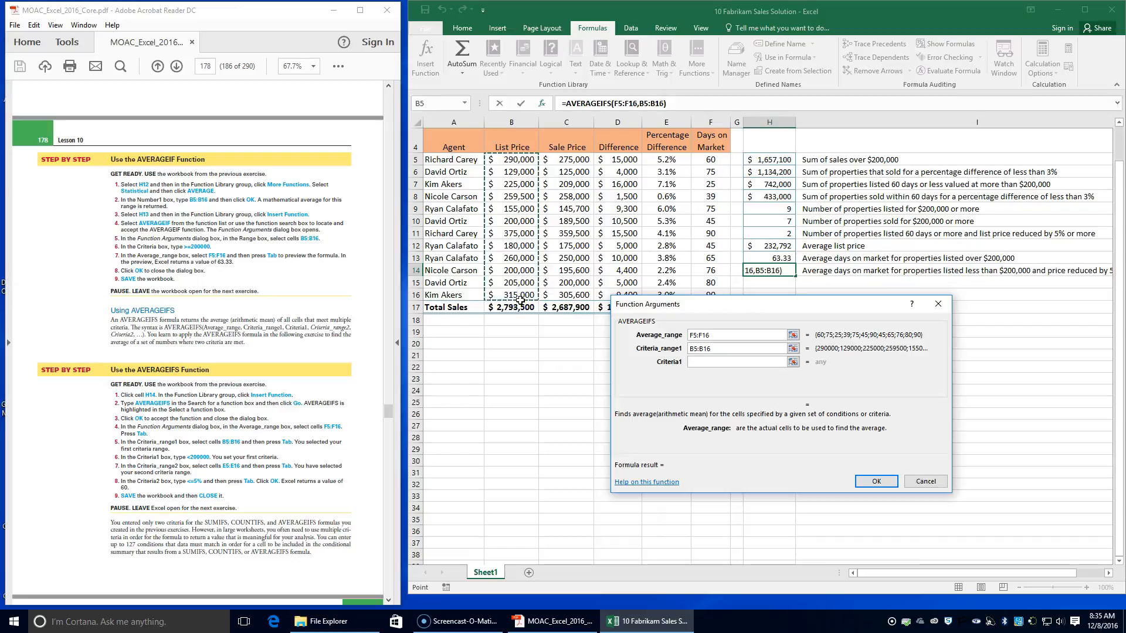
{"action": "key", "text": "Tab"}
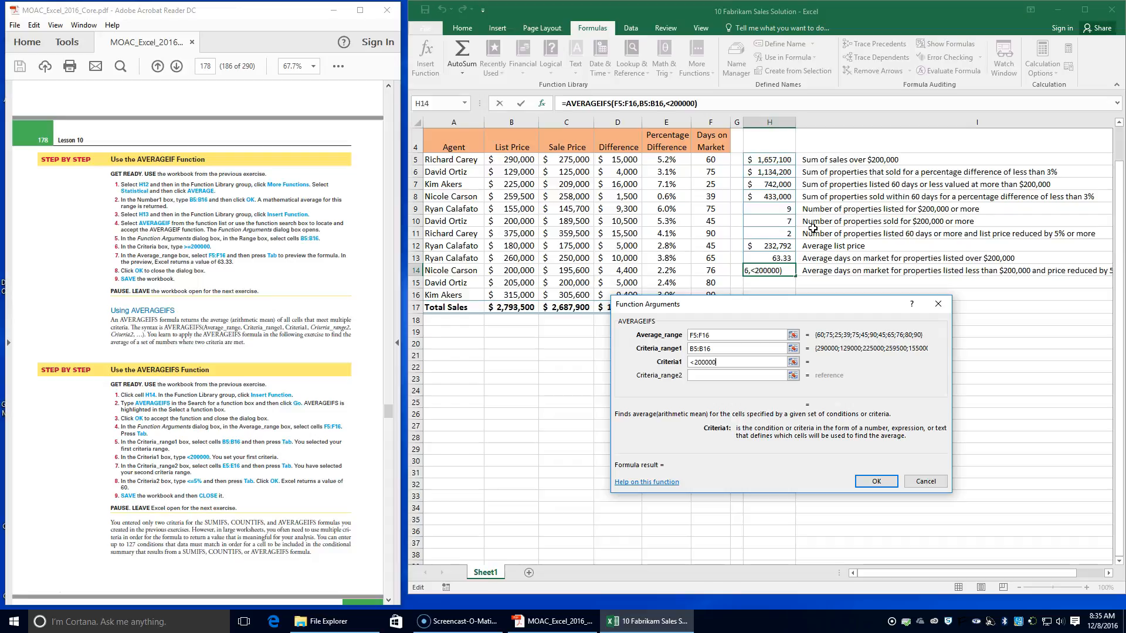
Step: Complete the H14 AVERAGEIFS formula with Criteria_range2 E5:E16 and Criteria2 <=5%, and close the workbook
{"action": "left_click", "coordinate": [698, 379]}
{"action": "left_click_drag", "start_coordinate": [667, 160], "coordinate": [665, 293]}
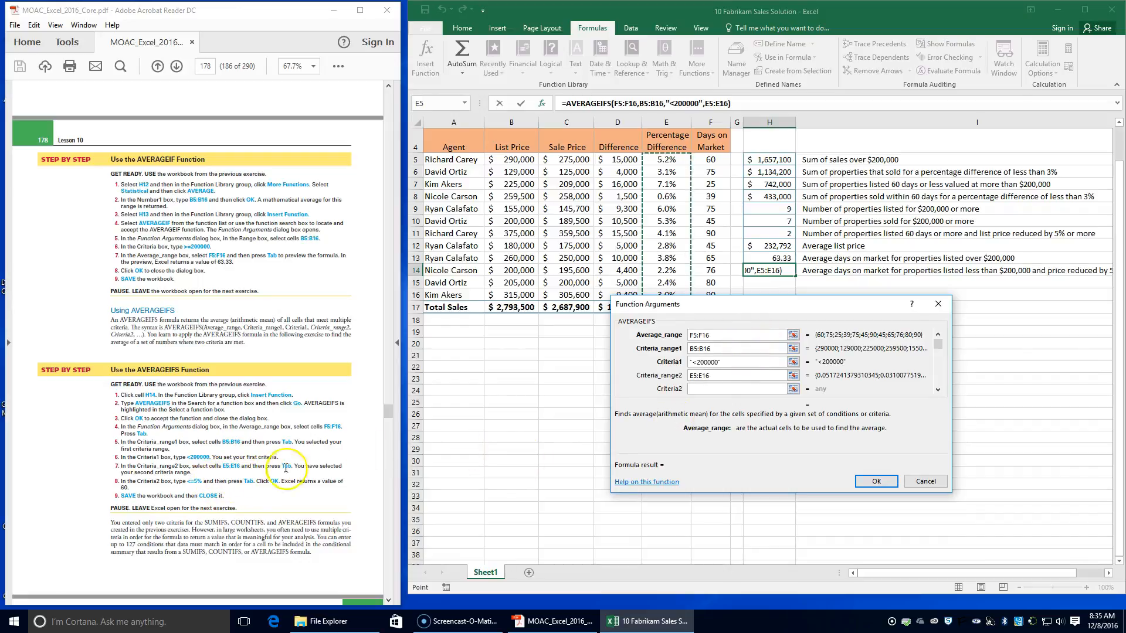
{"action": "key", "text": "Tab"}
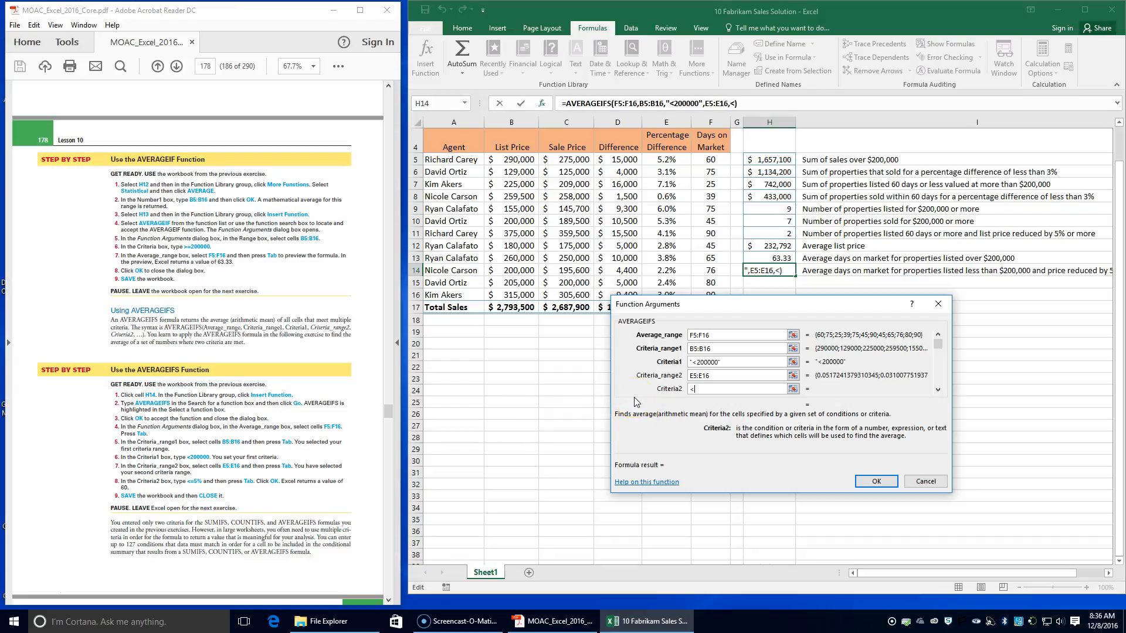
{"action": "type", "text": "=5%"}
{"action": "left_click", "coordinate": [642, 444]}
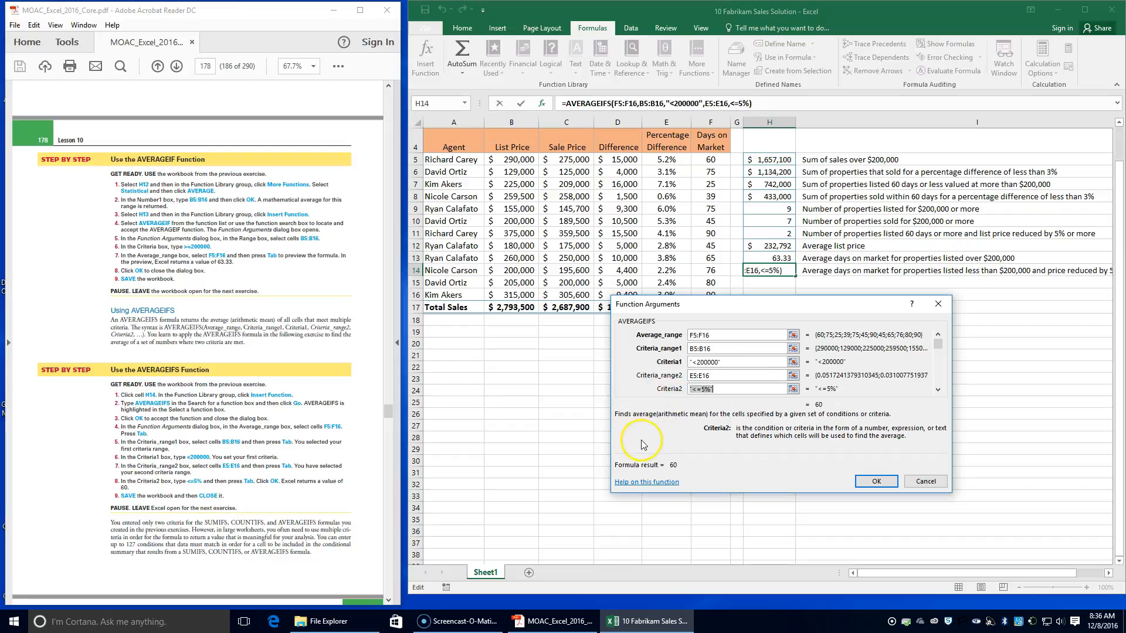
{"action": "key", "text": "Tab"}
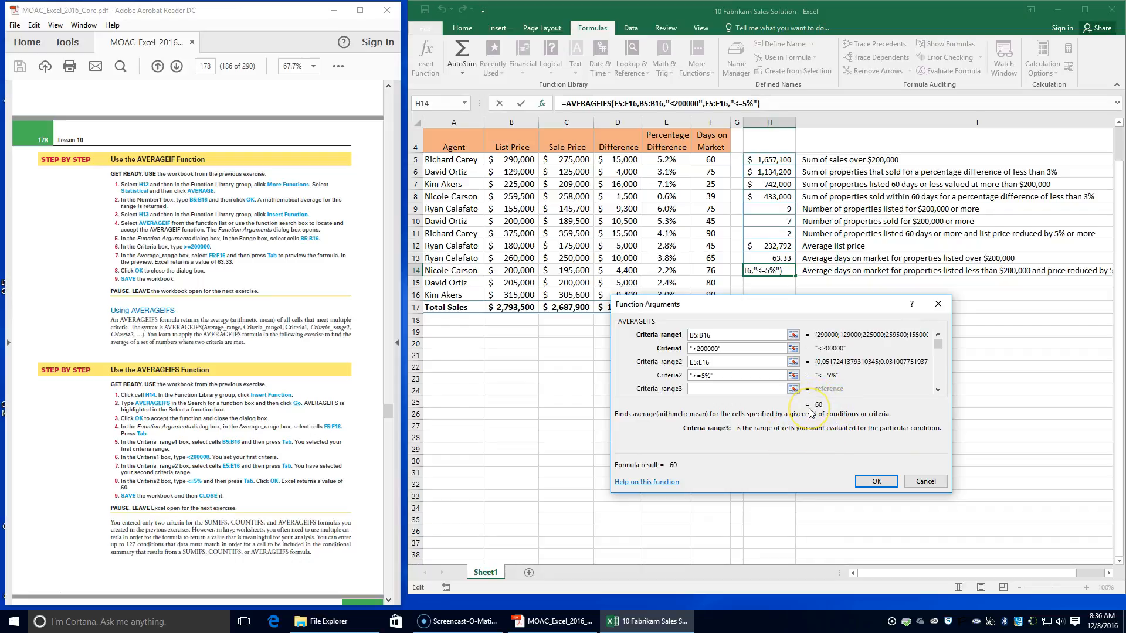
{"action": "left_click", "coordinate": [865, 480]}
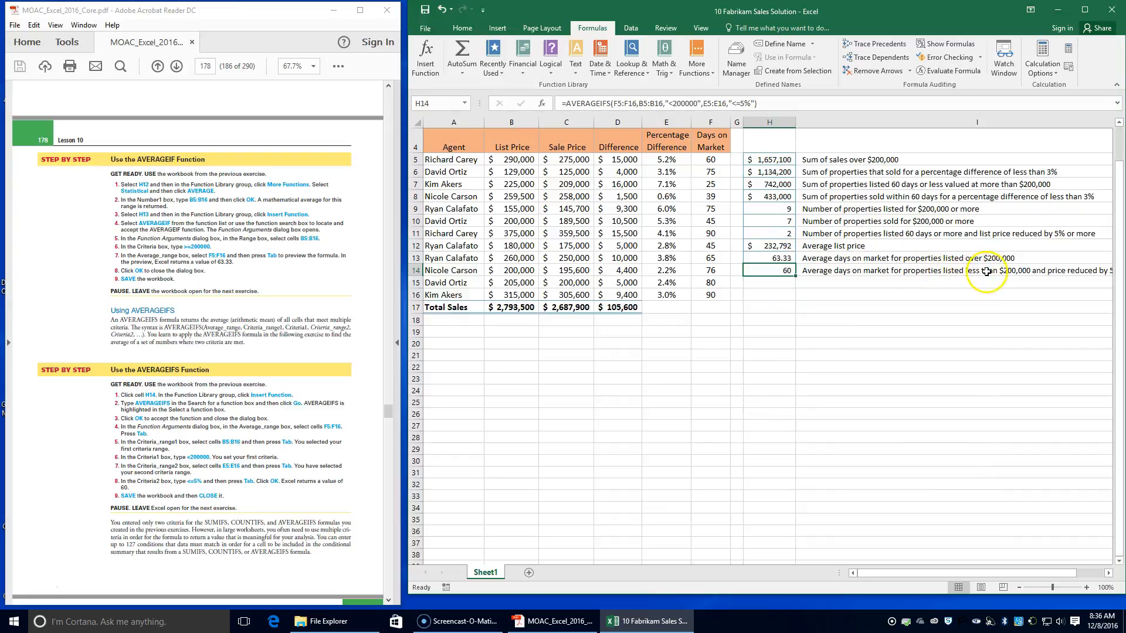
{"action": "left_click_drag", "start_coordinate": [1021, 574], "coordinate": [977, 575]}
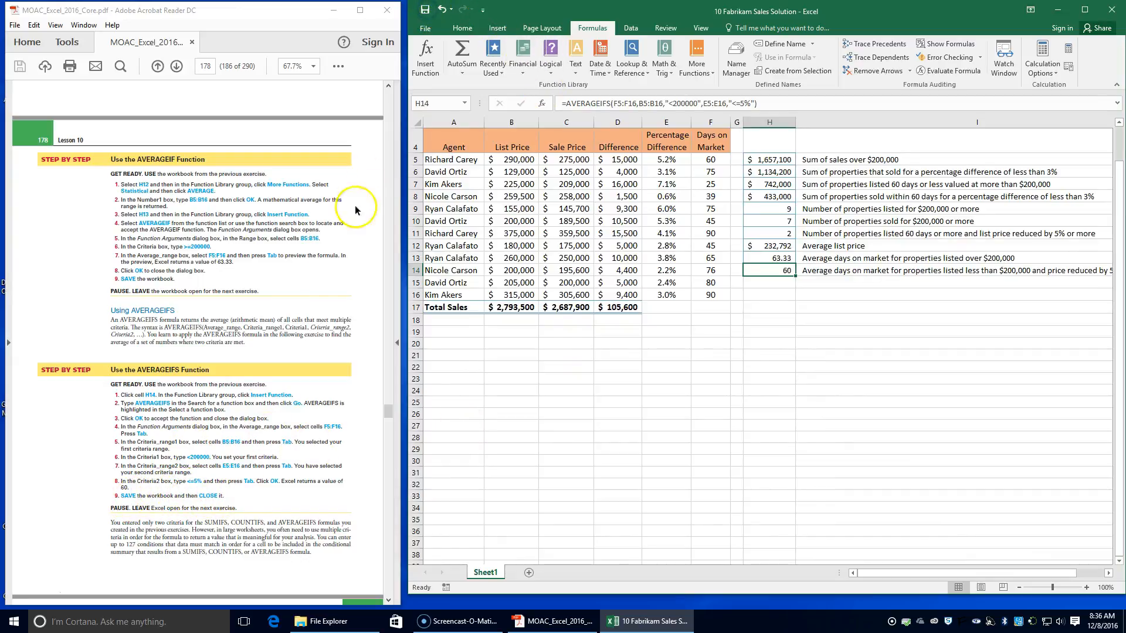
{"action": "left_click", "coordinate": [1113, 9]}
Step: Read the textbook's pages on lookup formulas and VLOOKUP, up to the Use the VLOOKUP Function exercise
{"action": "scroll", "coordinate": [287, 352], "scroll_direction": "down", "scroll_amount": 2}
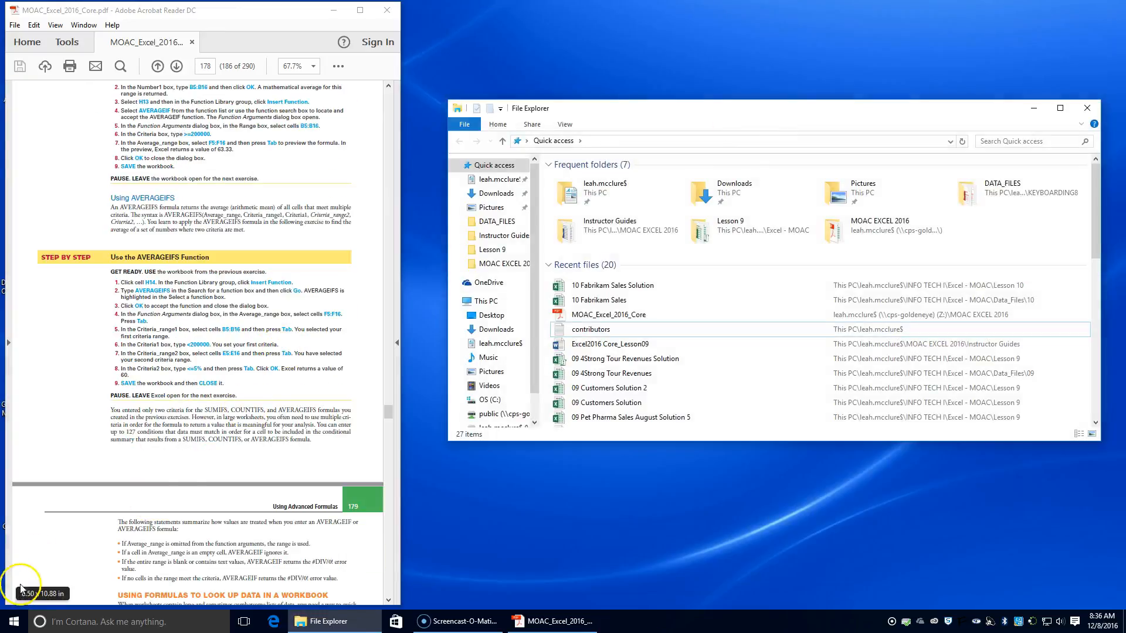
{"action": "scroll", "coordinate": [128, 463], "scroll_direction": "down", "scroll_amount": 5}
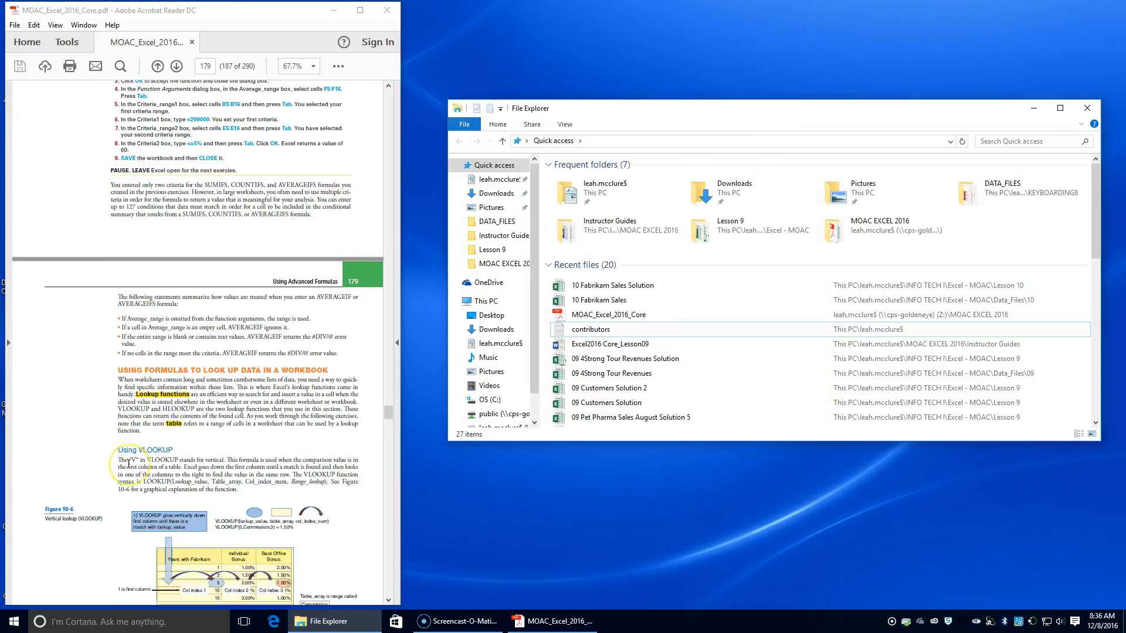
{"action": "scroll", "coordinate": [128, 464], "scroll_direction": "down", "scroll_amount": 1}
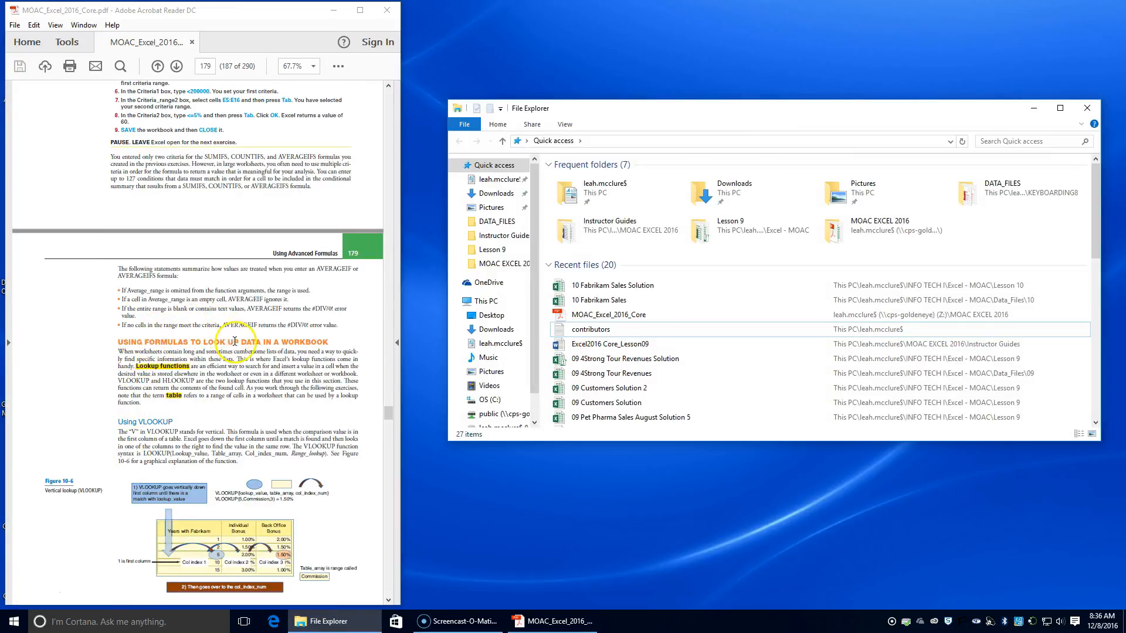
{"action": "scroll", "coordinate": [248, 352], "scroll_direction": "down", "scroll_amount": 3}
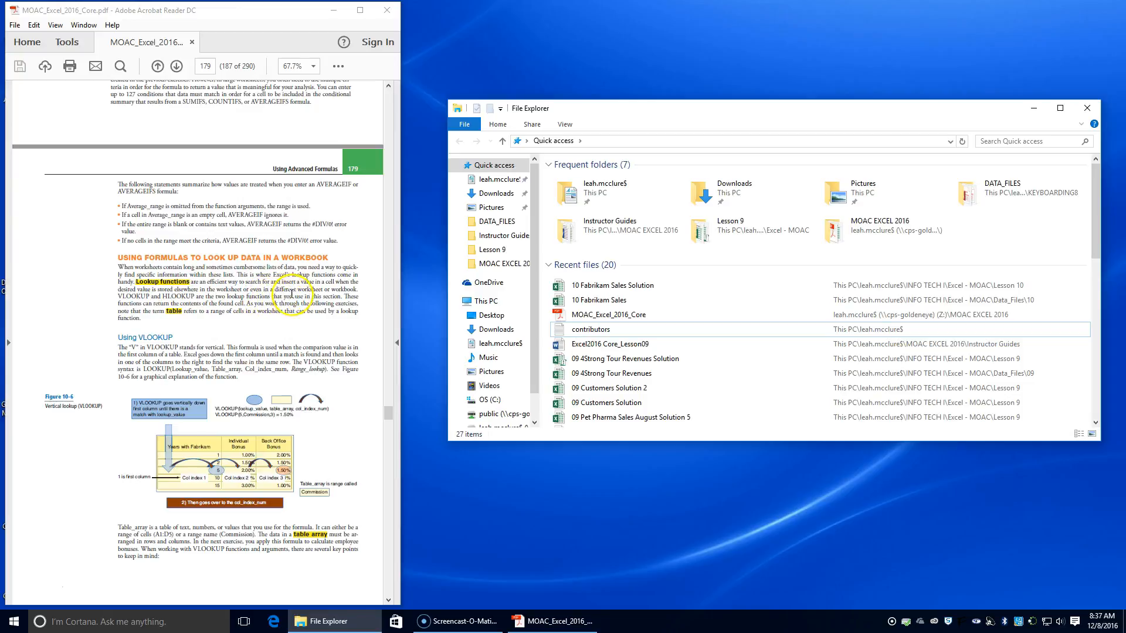
{"action": "scroll", "coordinate": [204, 301], "scroll_direction": "down", "scroll_amount": 1}
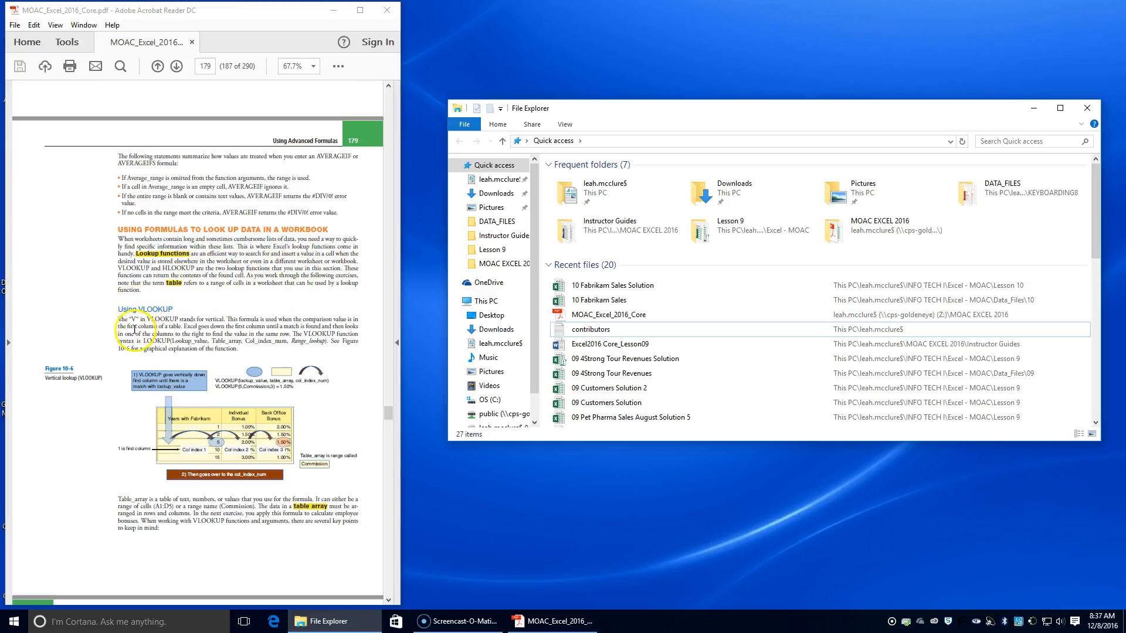
{"action": "scroll", "coordinate": [153, 338], "scroll_direction": "down", "scroll_amount": 4}
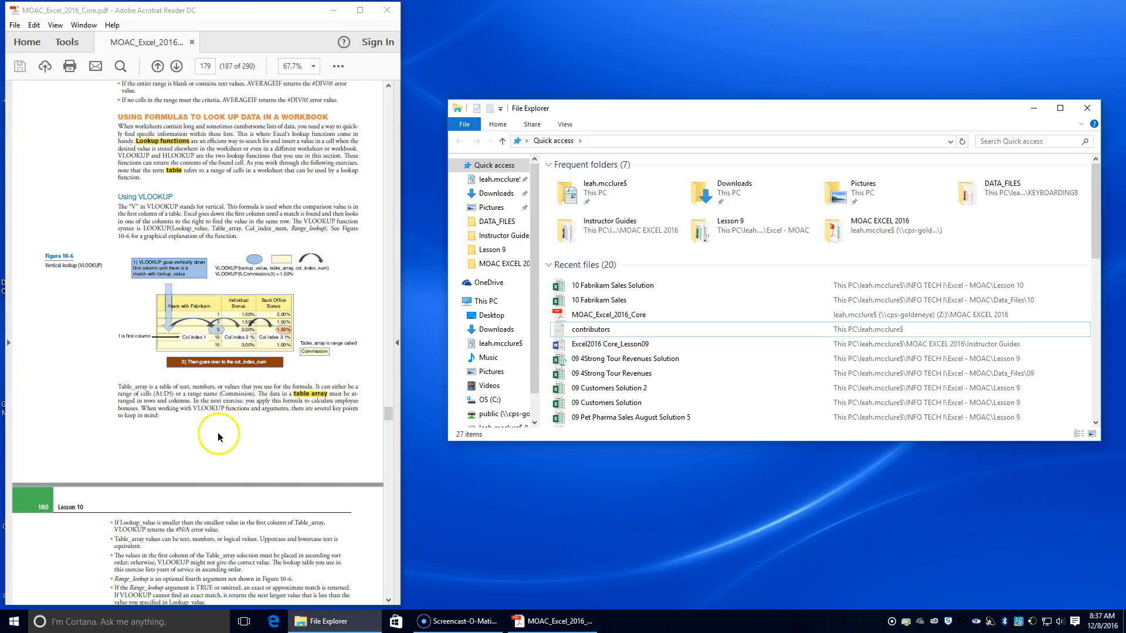
{"action": "scroll", "coordinate": [220, 438], "scroll_direction": "down", "scroll_amount": 3}
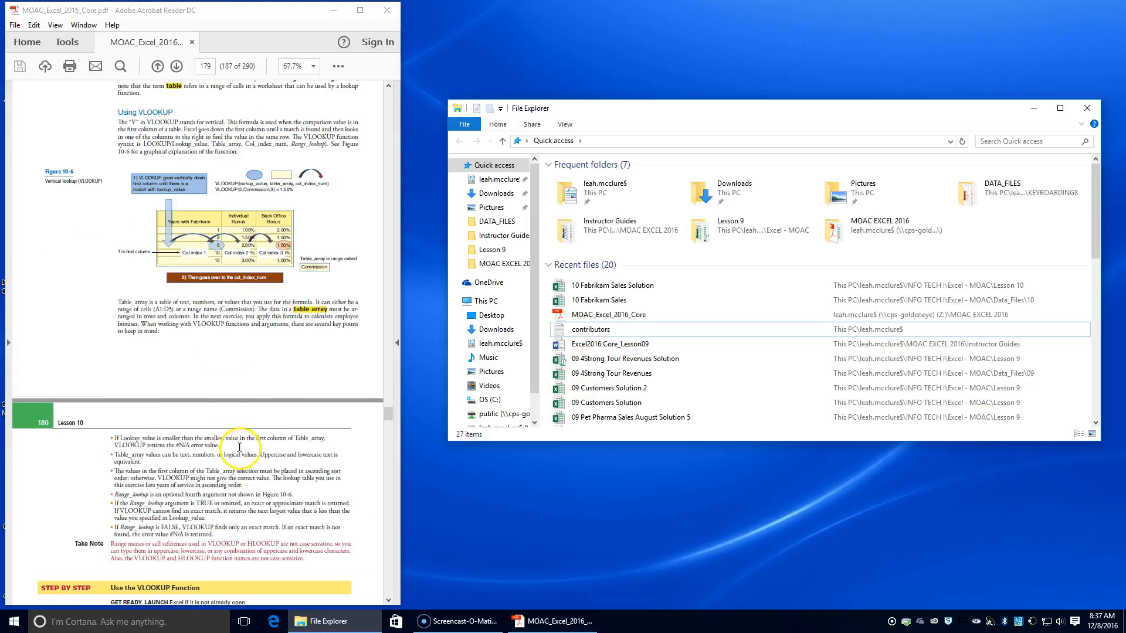
{"action": "scroll", "coordinate": [240, 447], "scroll_direction": "down", "scroll_amount": 4}
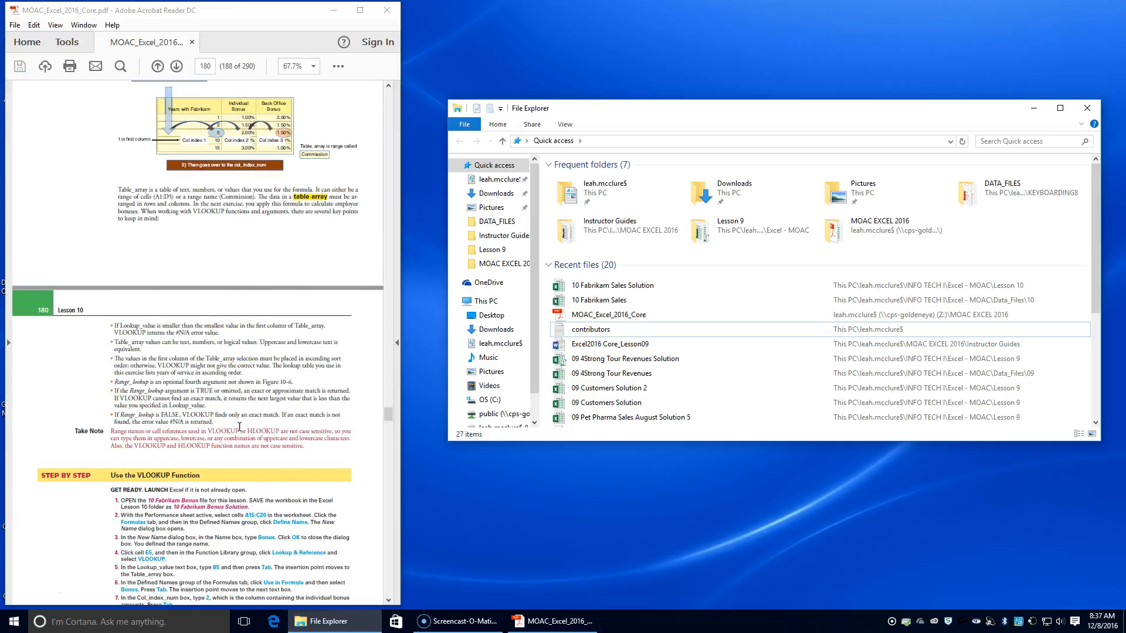
{"action": "scroll", "coordinate": [239, 427], "scroll_direction": "down", "scroll_amount": 2}
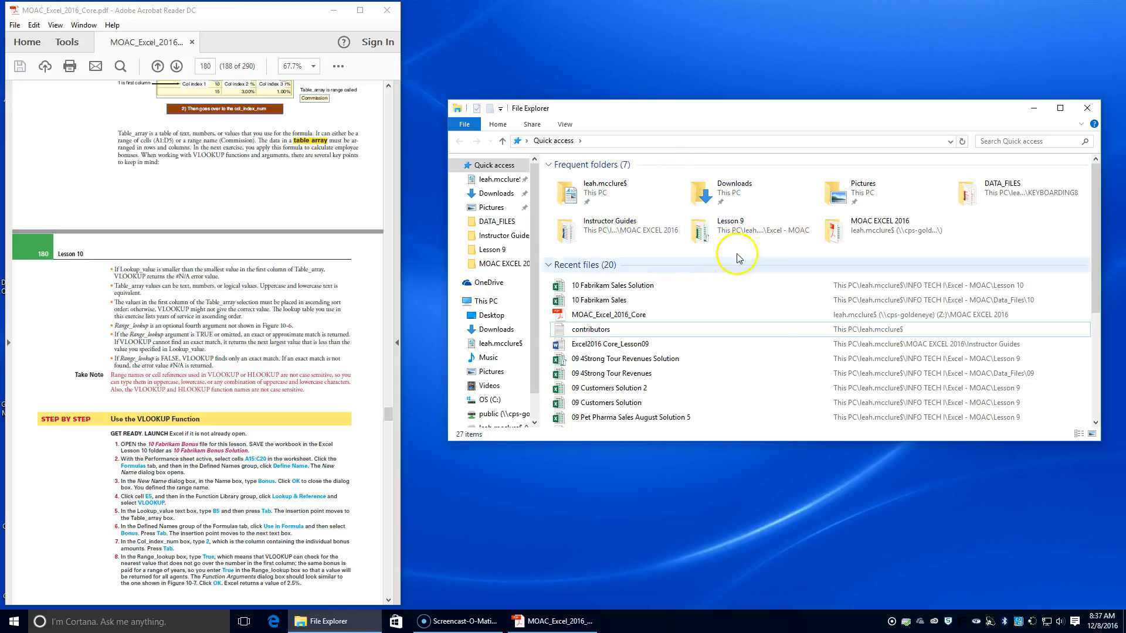
Step: Open the 10 Fabrikam Bonus workbook from folder 10 of Data_Files in Excel - MOAC and enable editing
{"action": "double_click", "coordinate": [768, 228]}
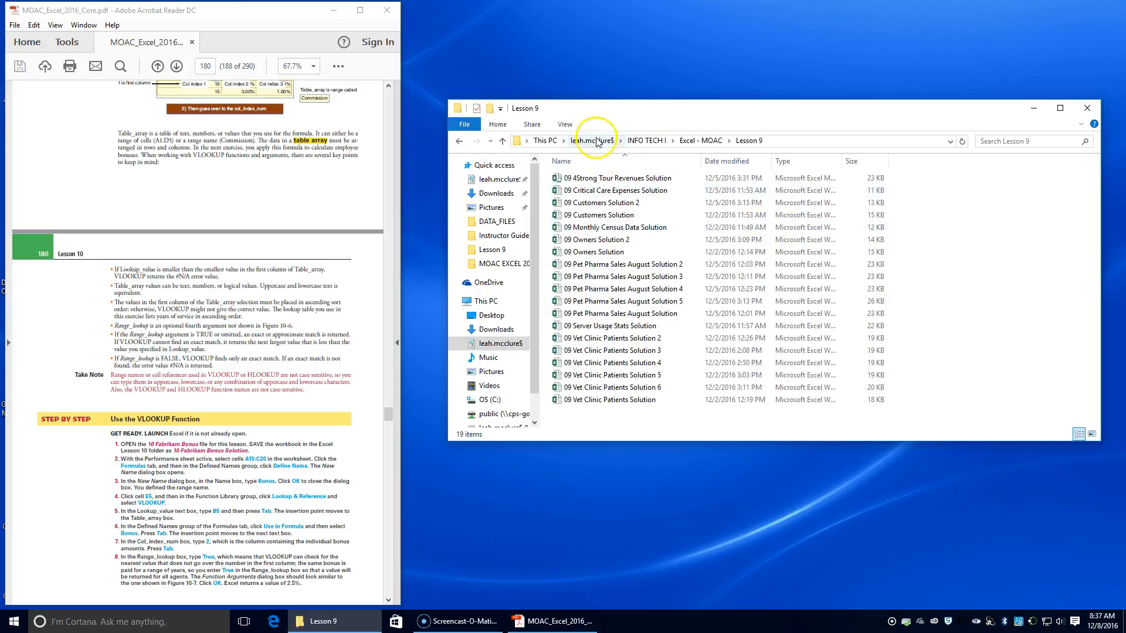
{"action": "left_click", "coordinate": [701, 141]}
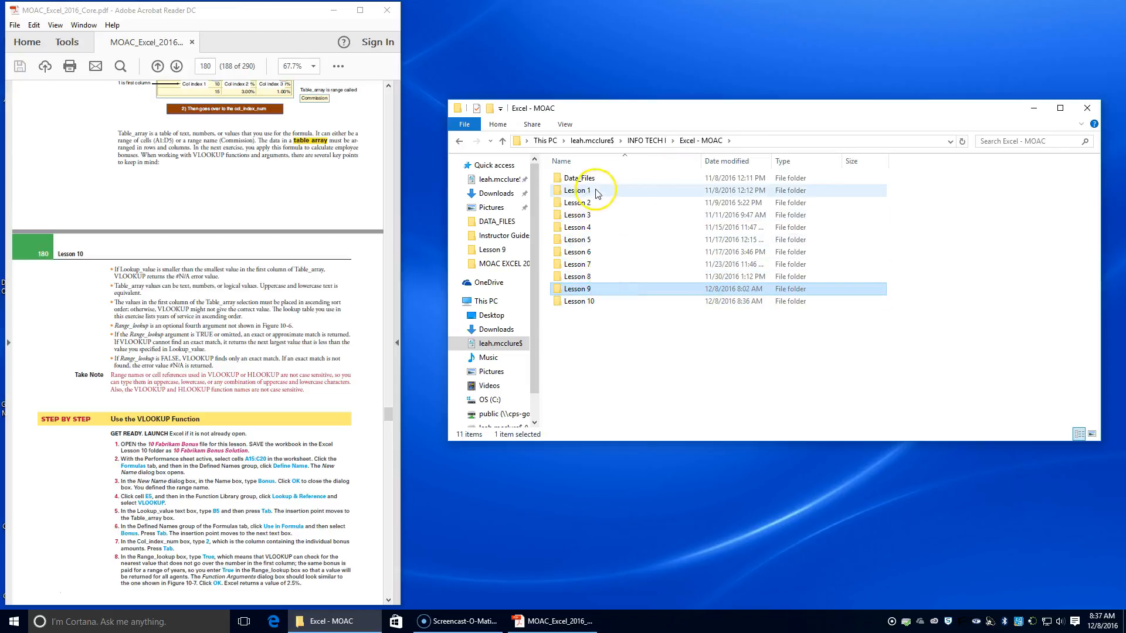
{"action": "double_click", "coordinate": [590, 177]}
{"action": "double_click", "coordinate": [606, 289]}
{"action": "left_click", "coordinate": [625, 218]}
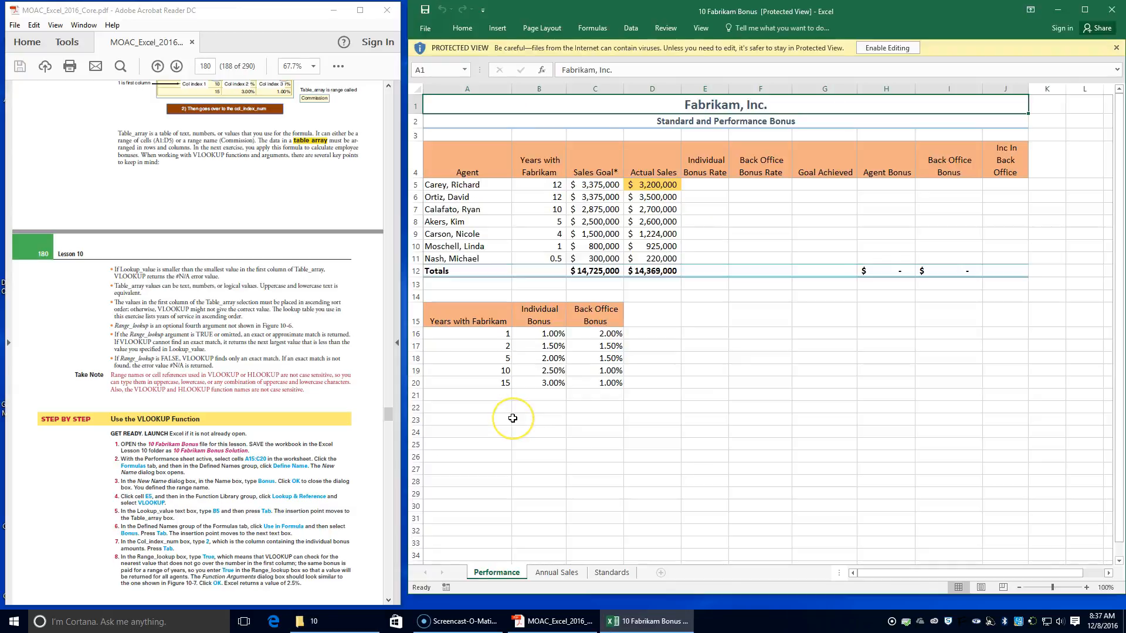
{"action": "left_click", "coordinate": [885, 49]}
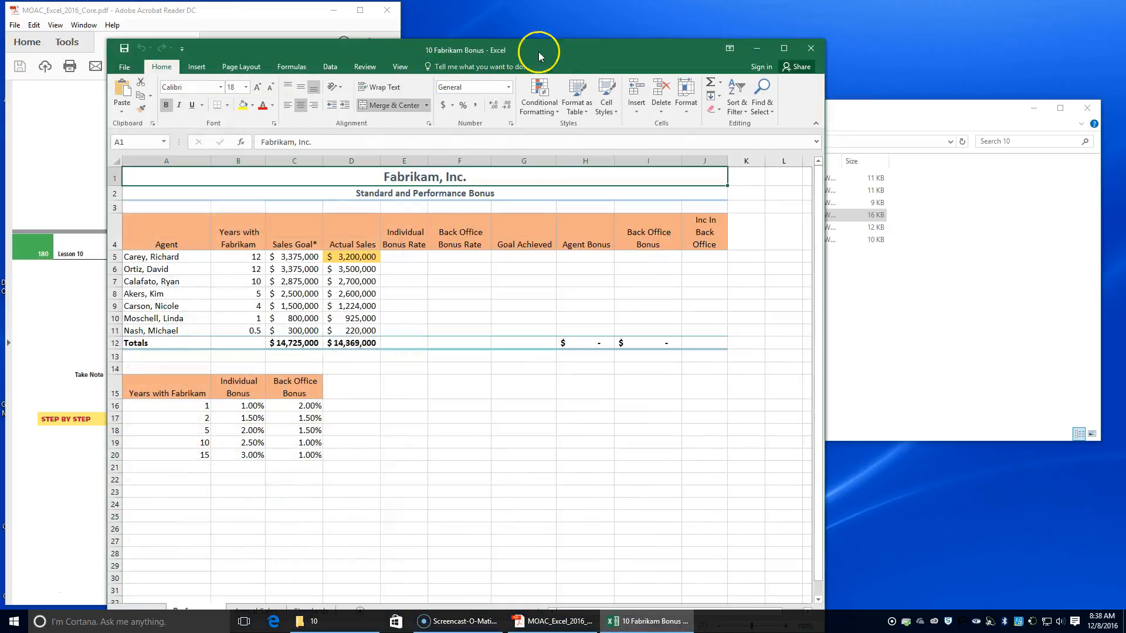
{"action": "left_click_drag", "start_coordinate": [570, 57], "coordinate": [870, 23]}
Step: Save the workbook in the Lesson 10 folder as 10 Fabrikam Bonus Solution
{"action": "left_click", "coordinate": [424, 28]}
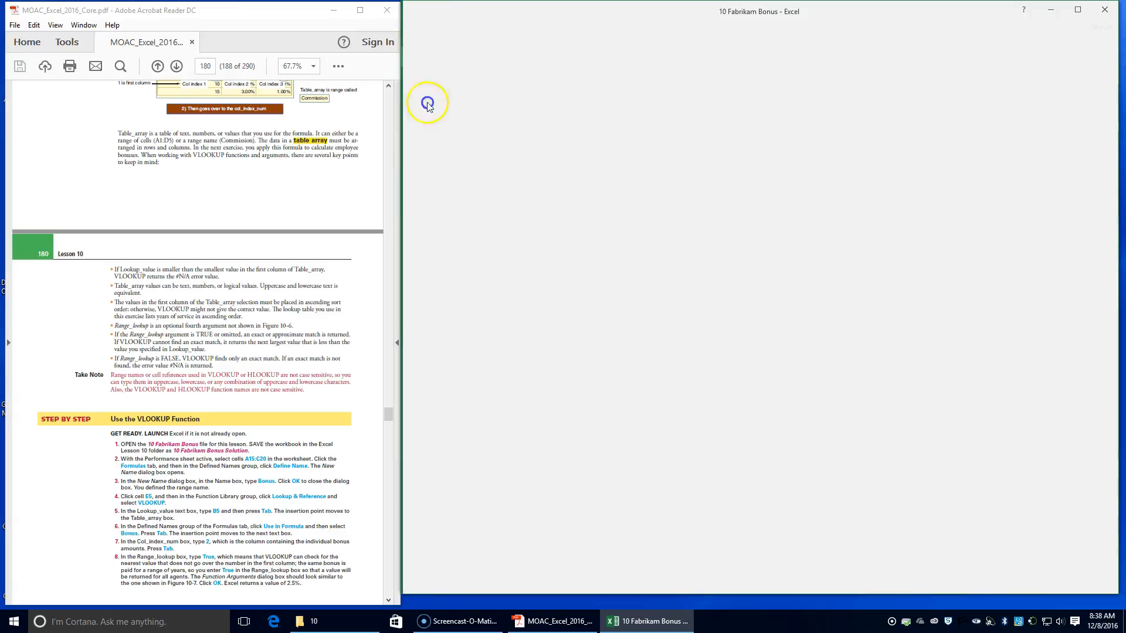
{"action": "left_click", "coordinate": [432, 147]}
{"action": "left_click", "coordinate": [718, 193]}
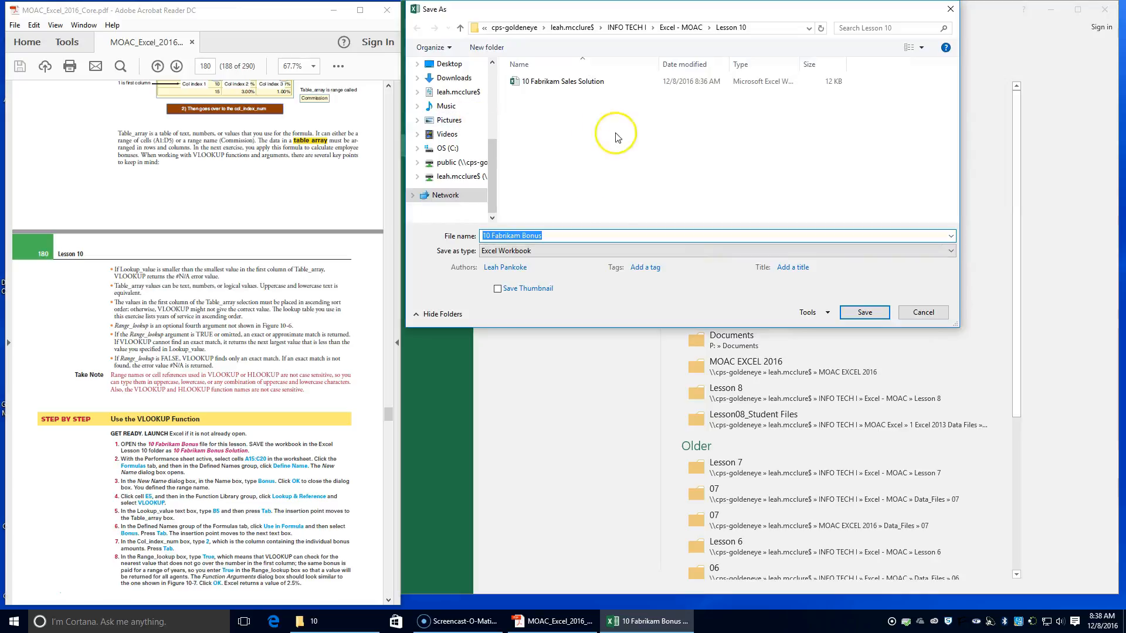
{"action": "left_click", "coordinate": [557, 235]}
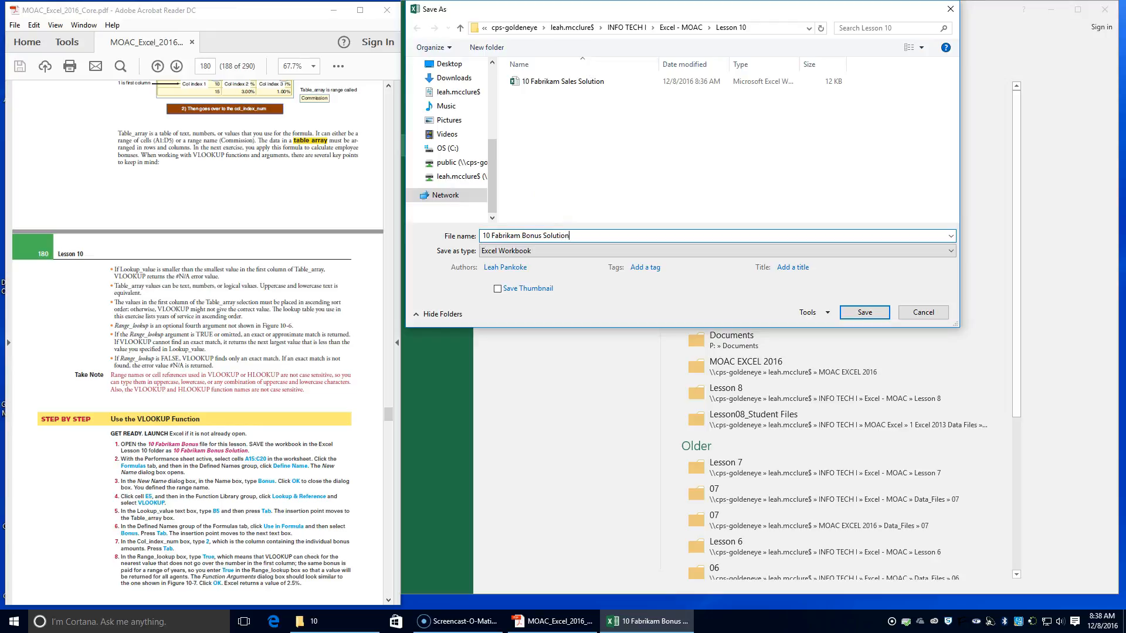
{"action": "key", "text": "Return"}
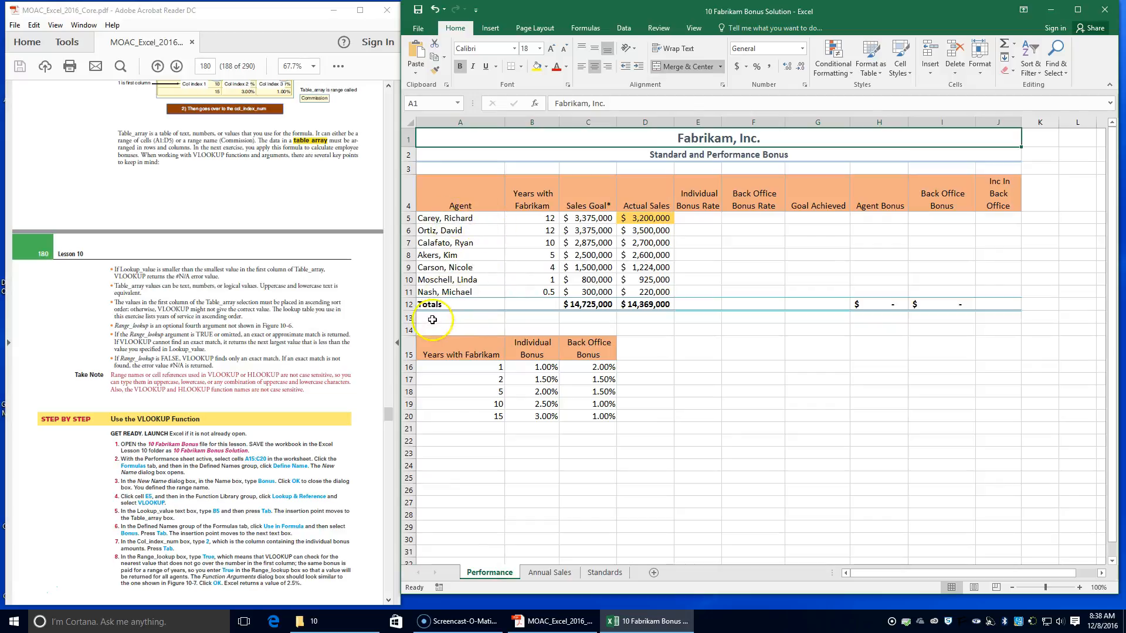
Step: Define the name Bonus for the range A15:C20 on the Performance sheet, with Workbook scope
{"action": "left_click_drag", "start_coordinate": [430, 364], "coordinate": [432, 386]}
{"action": "left_click", "coordinate": [428, 346]}
{"action": "left_click_drag", "start_coordinate": [429, 346], "coordinate": [586, 424]}
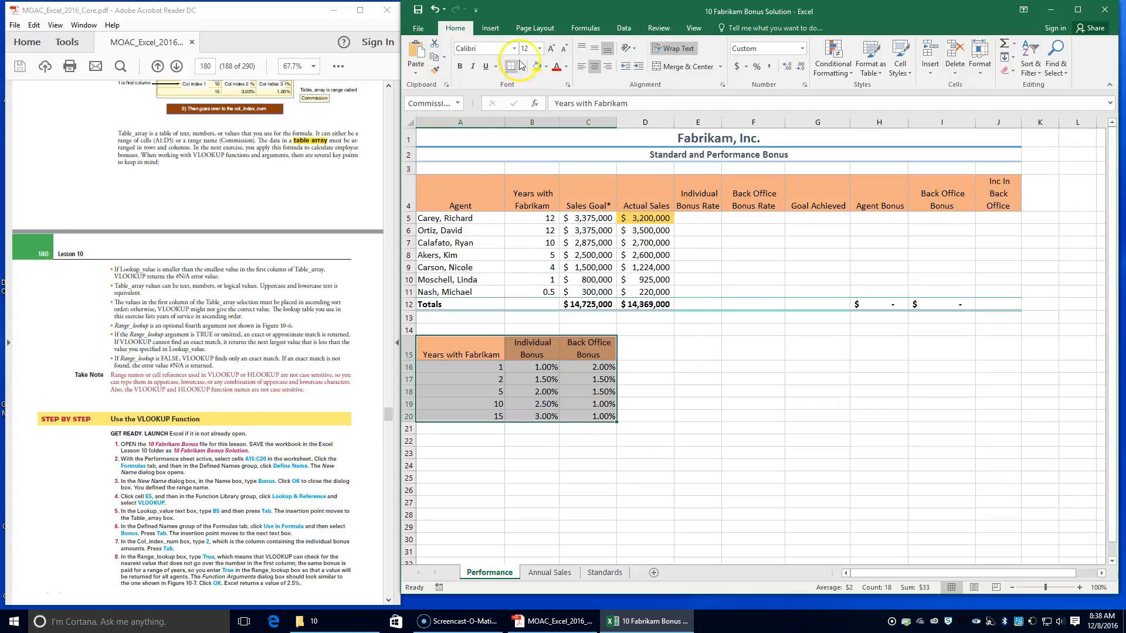
{"action": "left_click", "coordinate": [591, 30]}
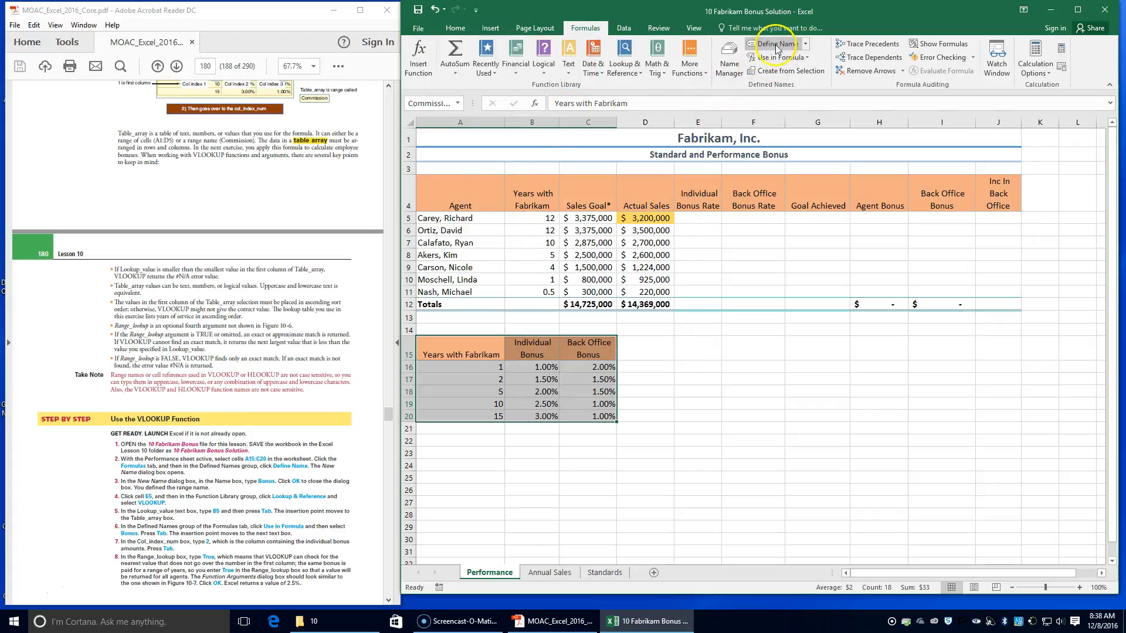
{"action": "left_click", "coordinate": [804, 46]}
{"action": "left_click", "coordinate": [805, 46]}
{"action": "left_click", "coordinate": [777, 45]}
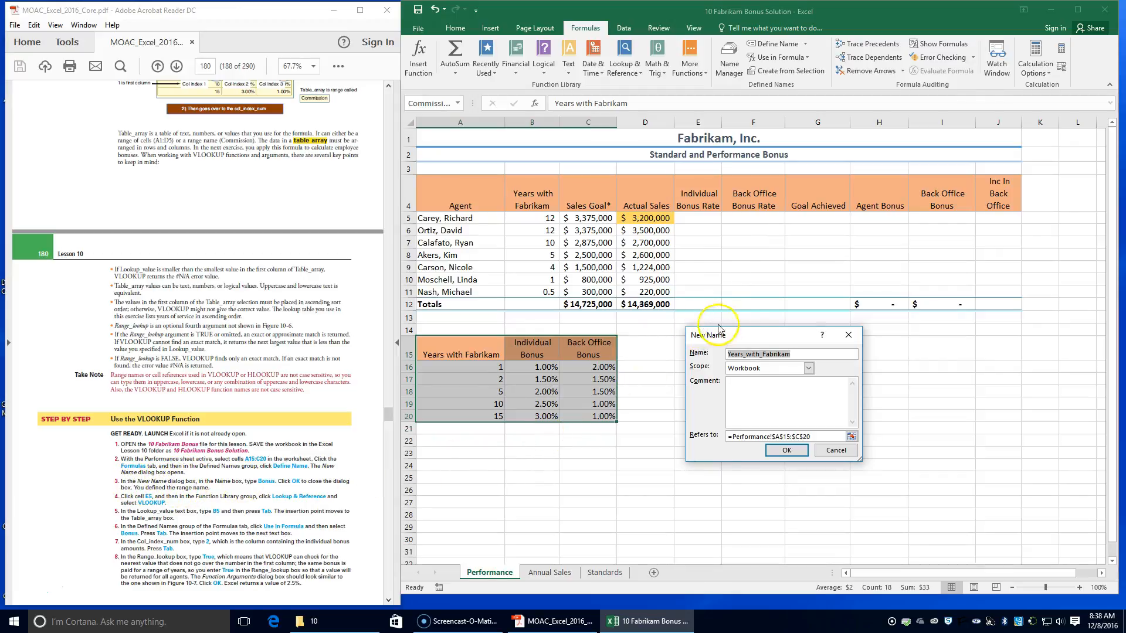
{"action": "type", "text": "Bonus"}
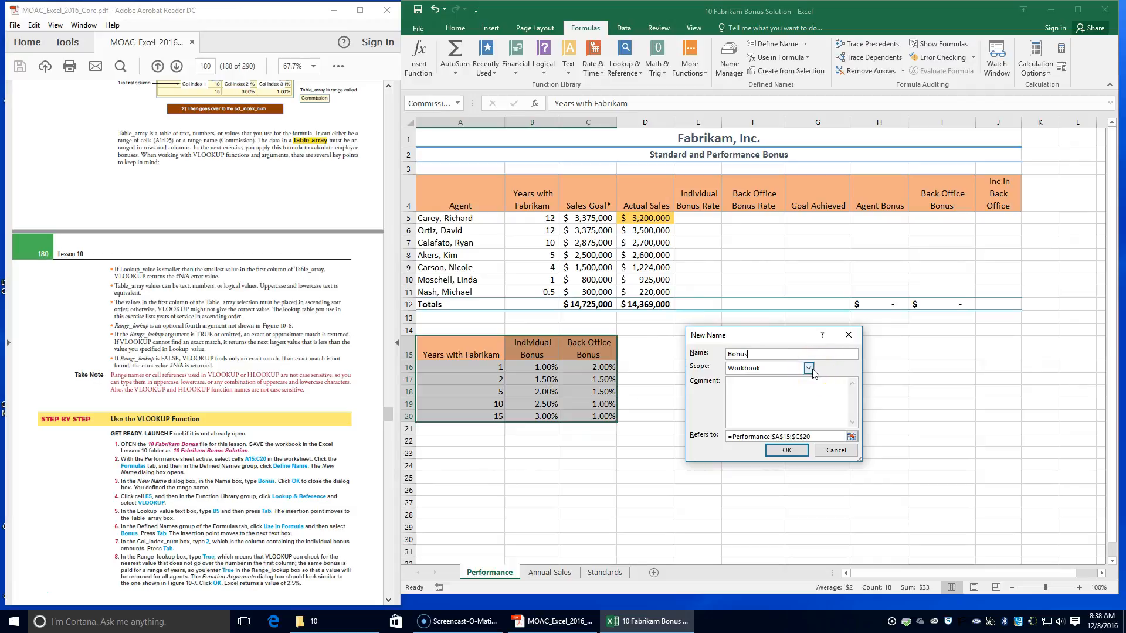
{"action": "left_click", "coordinate": [786, 450]}
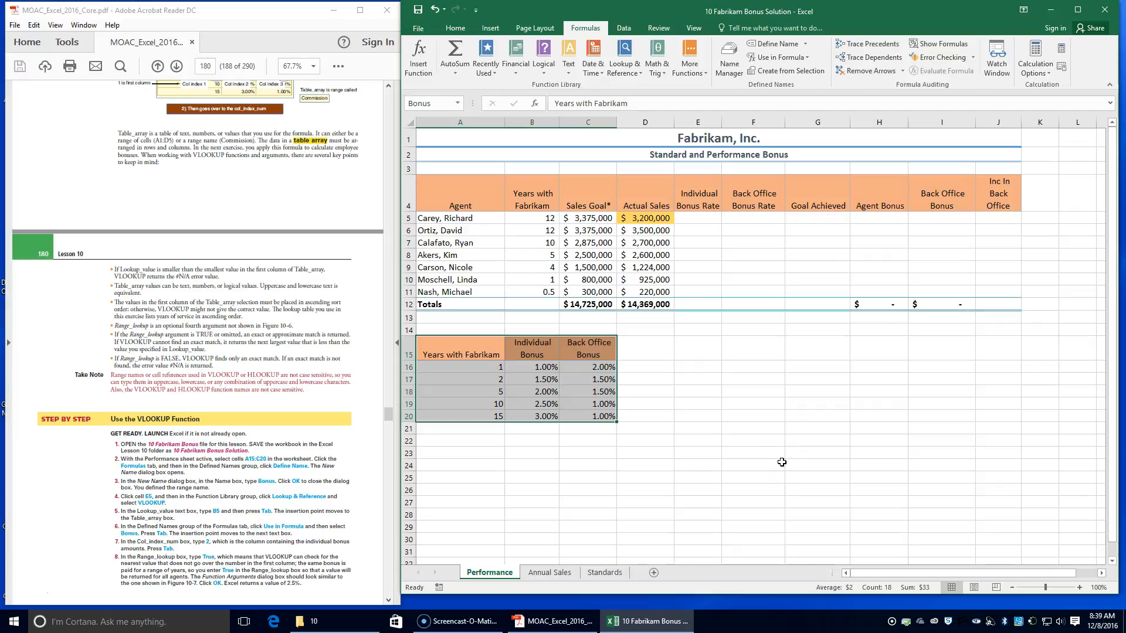
Step: Insert the VLOOKUP function into cell E5 for the first agent's individual bonus rate
{"action": "left_click", "coordinate": [708, 218]}
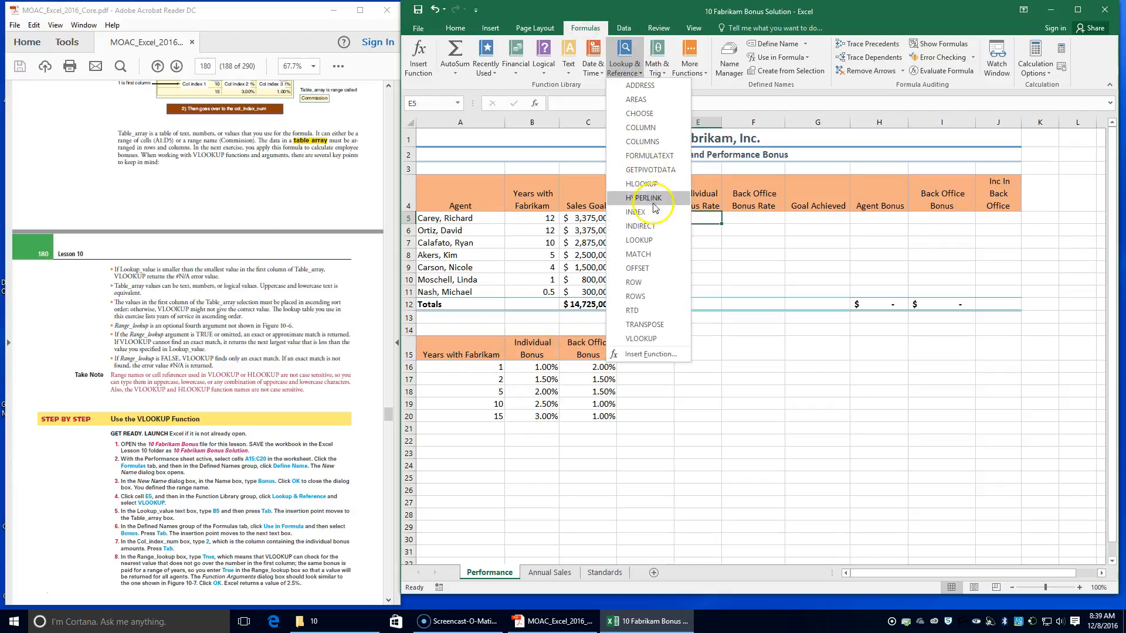
{"action": "left_click", "coordinate": [657, 339]}
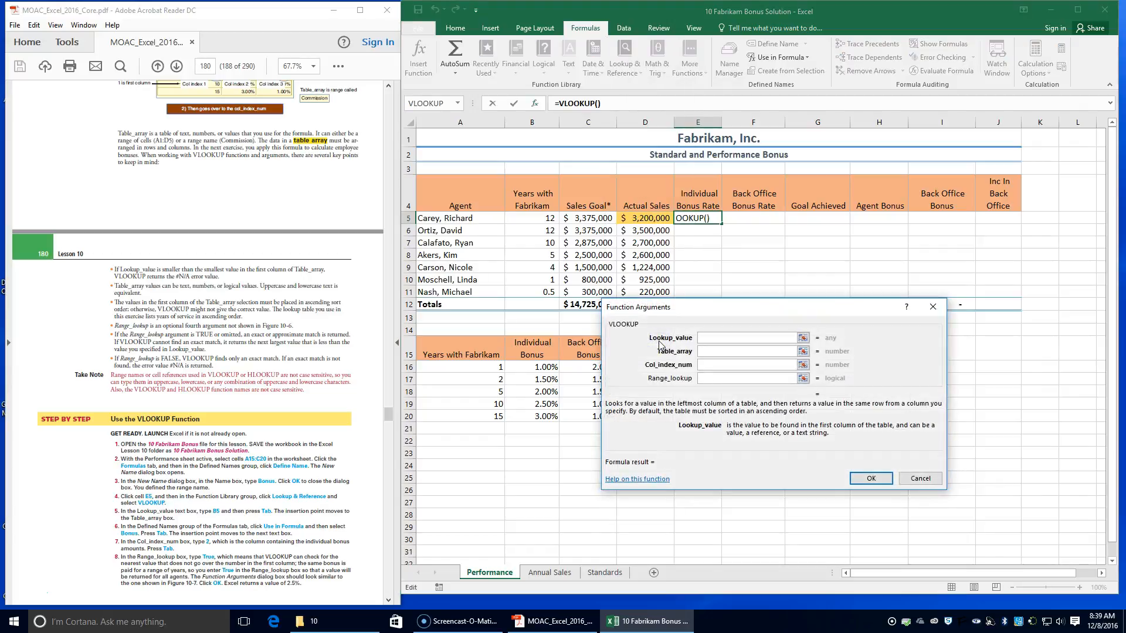
{"action": "left_click_drag", "start_coordinate": [726, 309], "coordinate": [798, 336]}
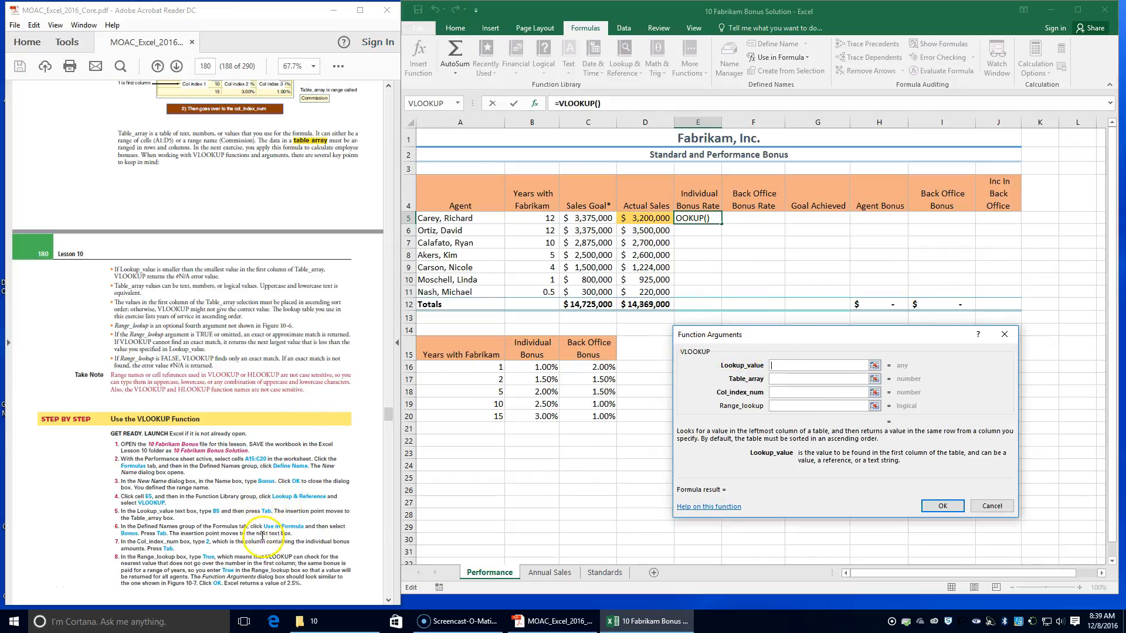
Step: Set the E5 formula's Lookup_value to B5 and its Table_array to the named range Bonus
{"action": "left_click", "coordinate": [795, 365]}
{"action": "type", "text": "b5"}
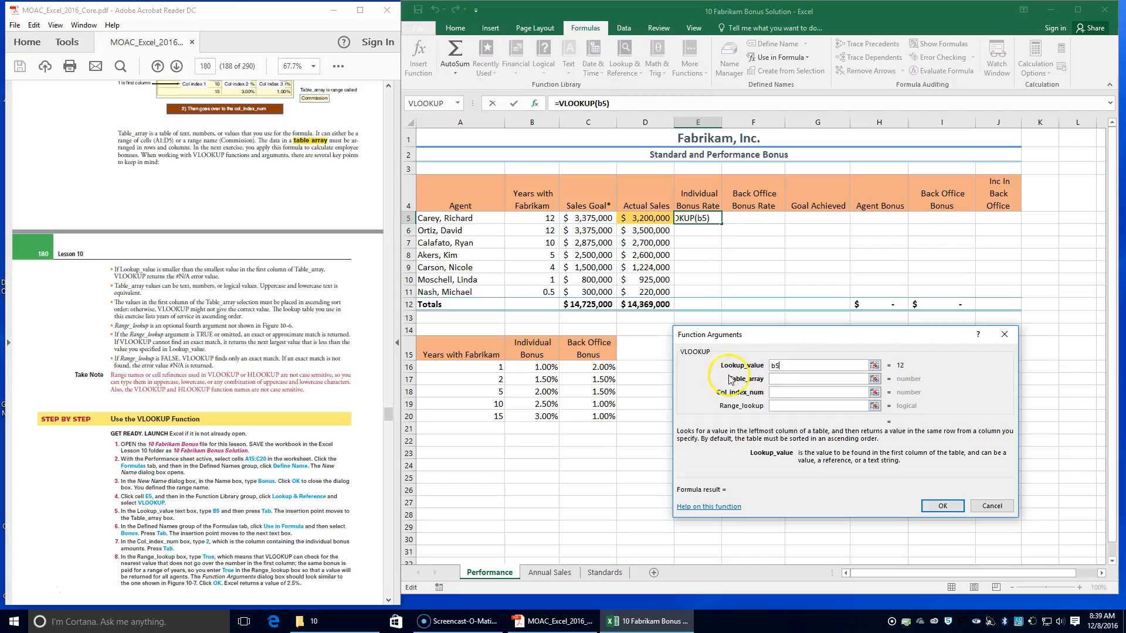
{"action": "key", "text": "Tab"}
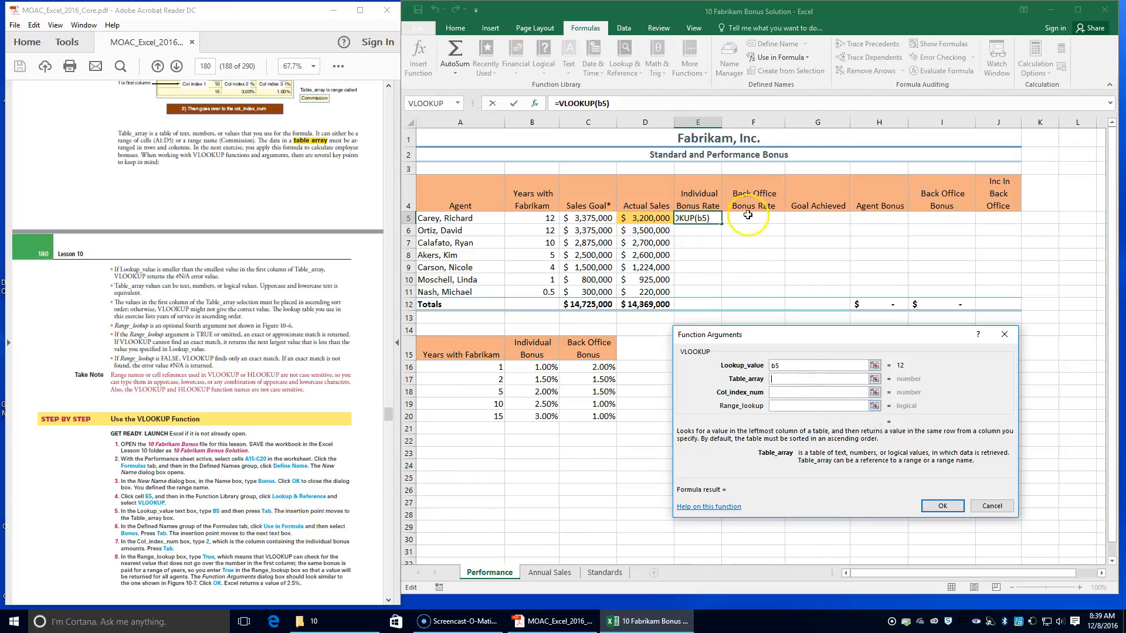
{"action": "left_click", "coordinate": [806, 58]}
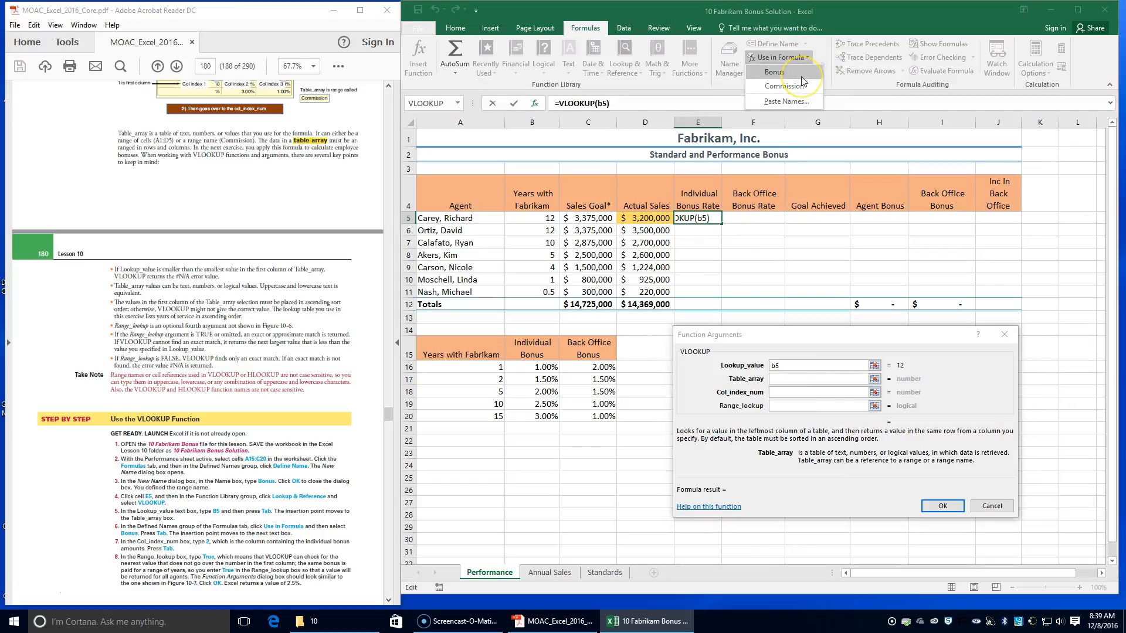
{"action": "left_click", "coordinate": [801, 77]}
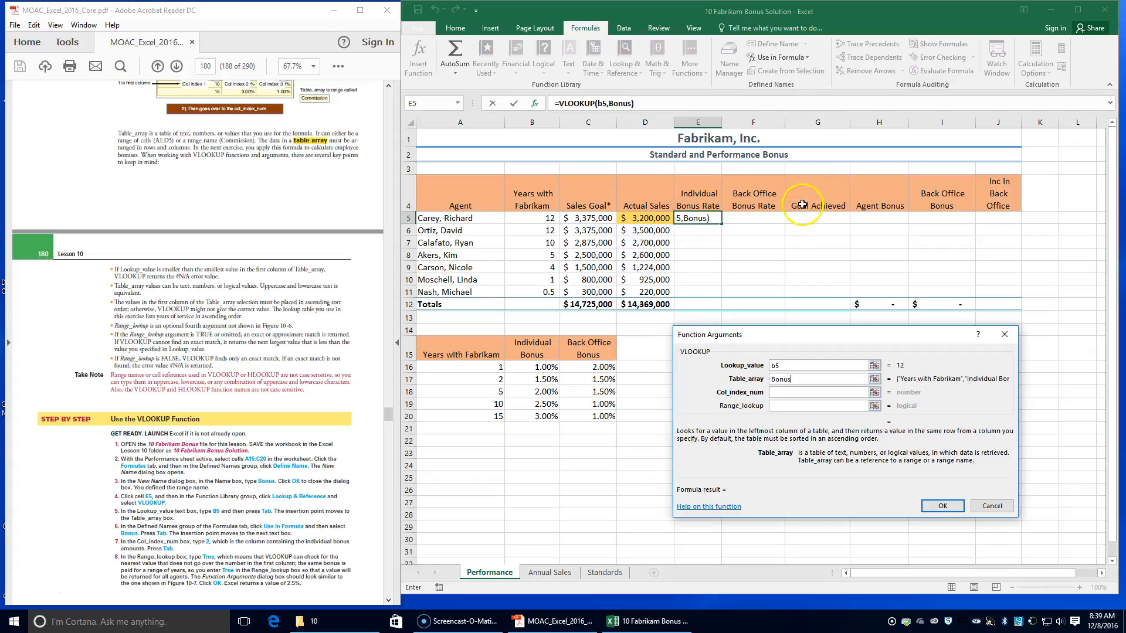
{"action": "key", "text": "Tab"}
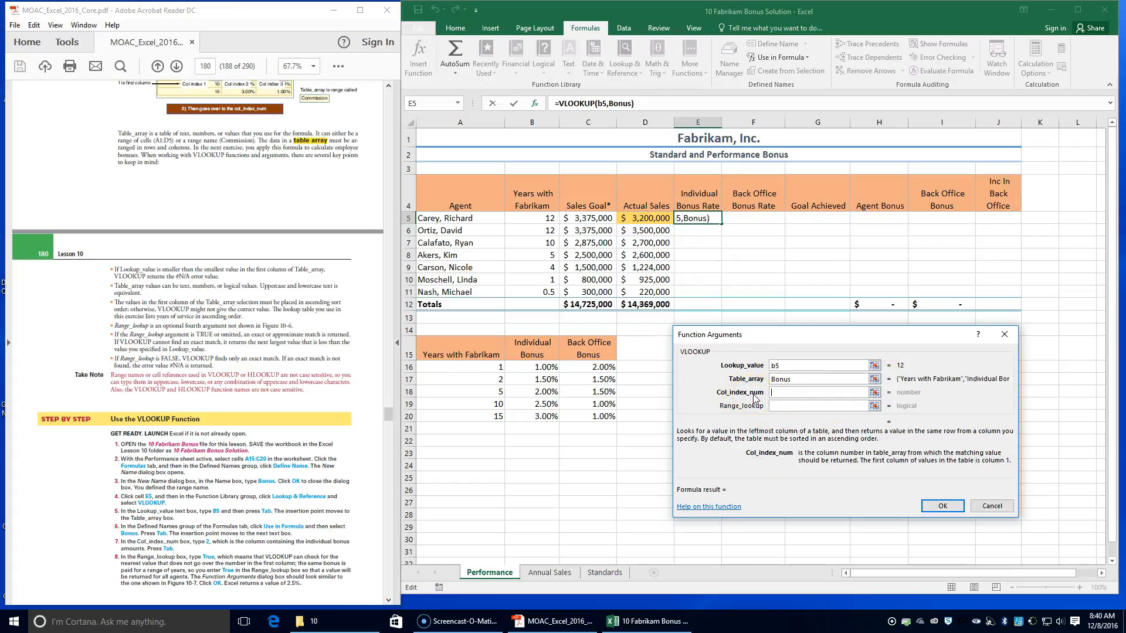
Step: Complete the E5 VLOOKUP with Col_index_num 2 and Range_lookup True, and accept the function
{"action": "type", "text": "2"}
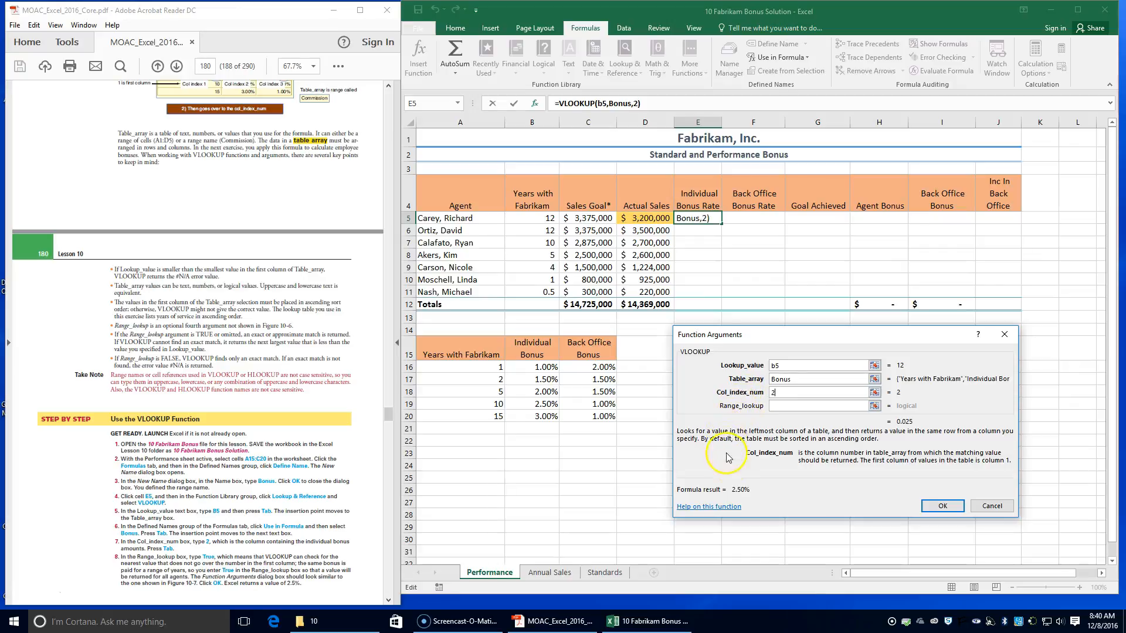
{"action": "key", "text": "Tab"}
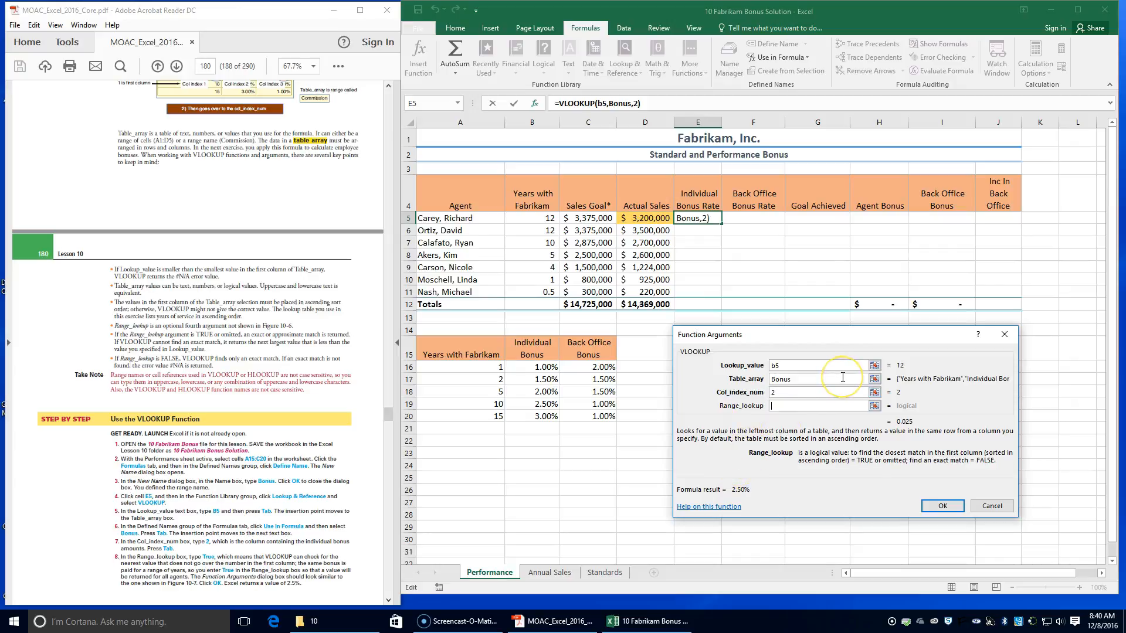
{"action": "type", "text": "True"}
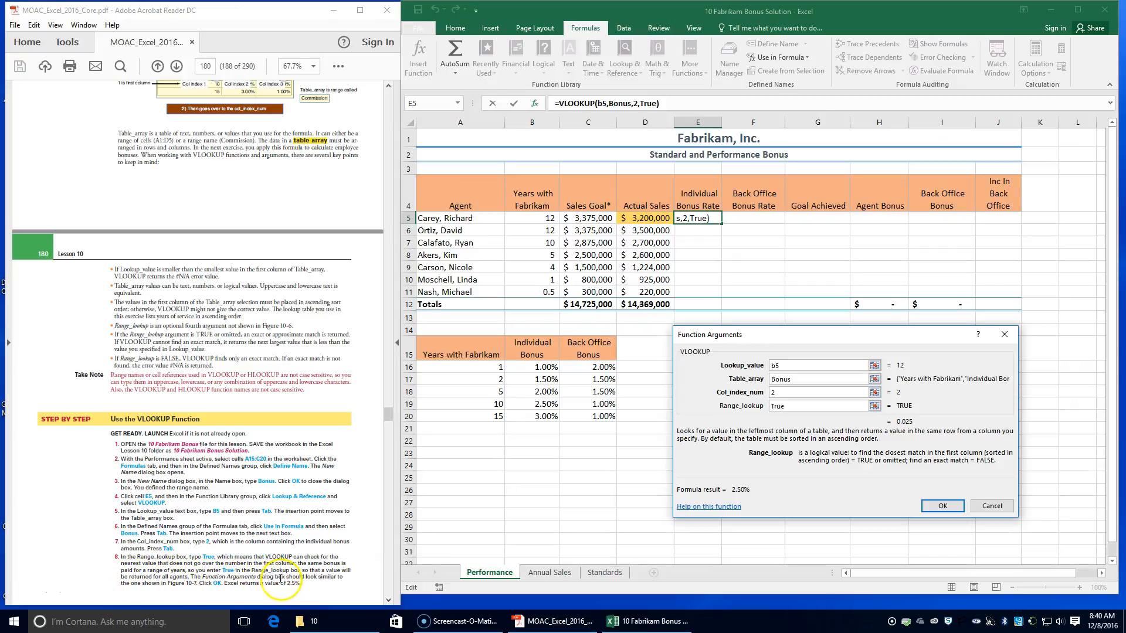
{"action": "scroll", "coordinate": [244, 571], "scroll_direction": "down", "scroll_amount": 5}
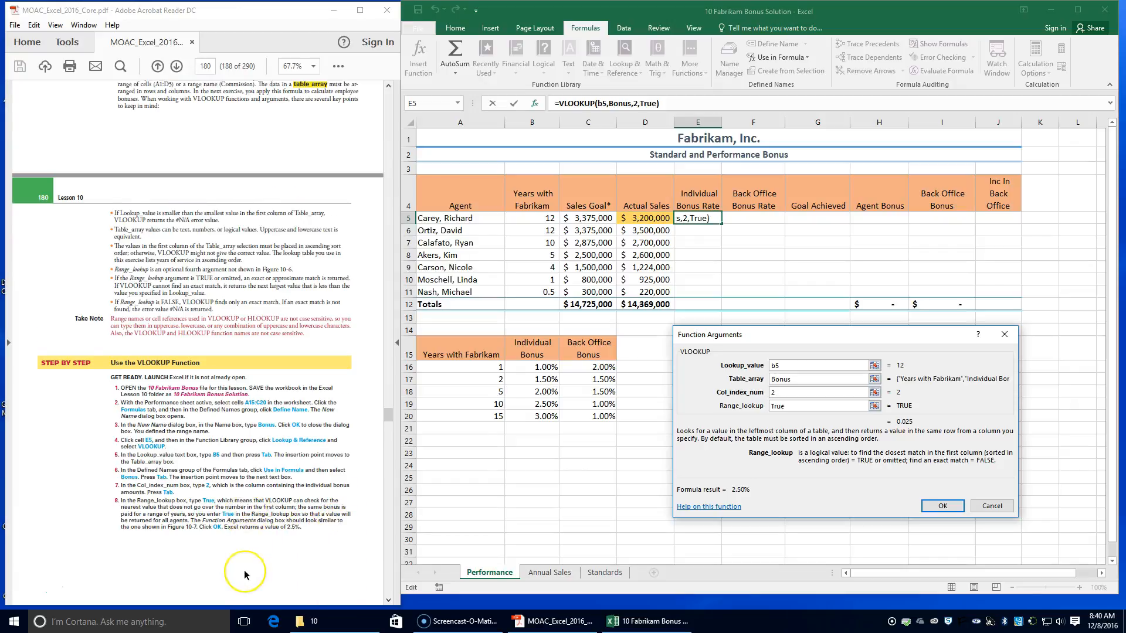
{"action": "scroll", "coordinate": [244, 570], "scroll_direction": "down", "scroll_amount": 6}
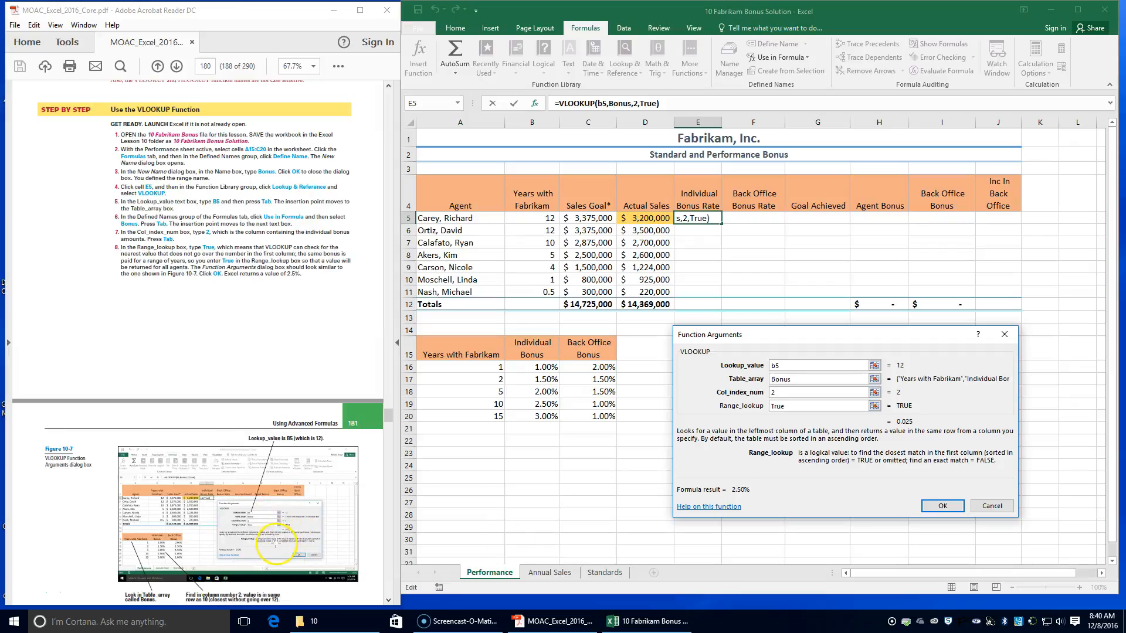
{"action": "left_click", "coordinate": [932, 507]}
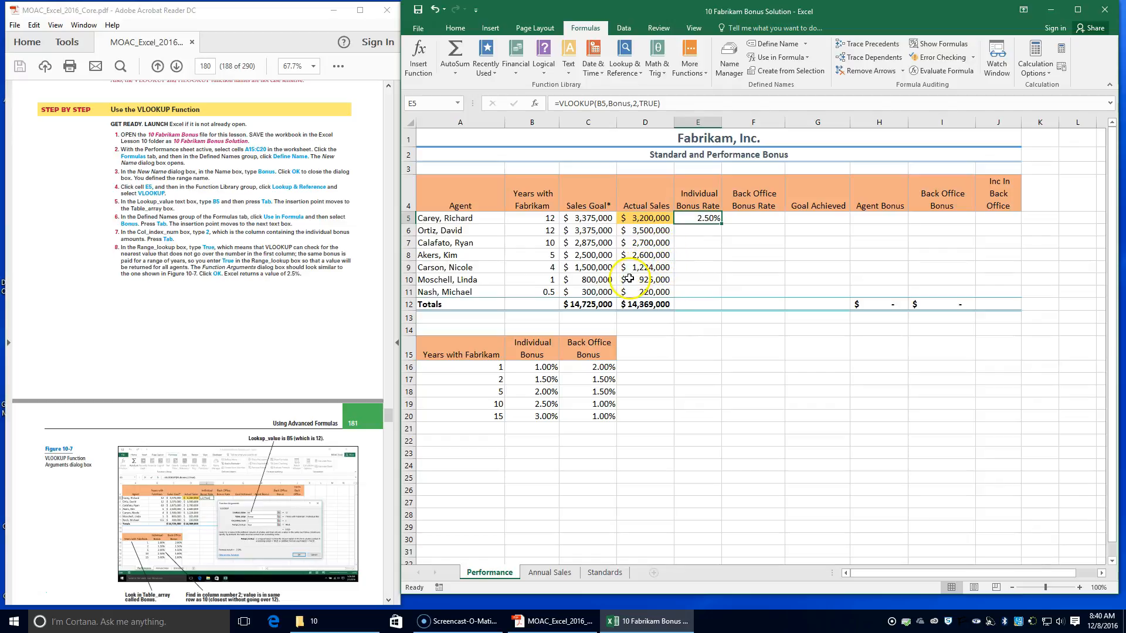
Step: Copy the individual bonus rate formula from E5 down through E11 for the remaining agents
{"action": "scroll", "coordinate": [265, 469], "scroll_direction": "down", "scroll_amount": 3}
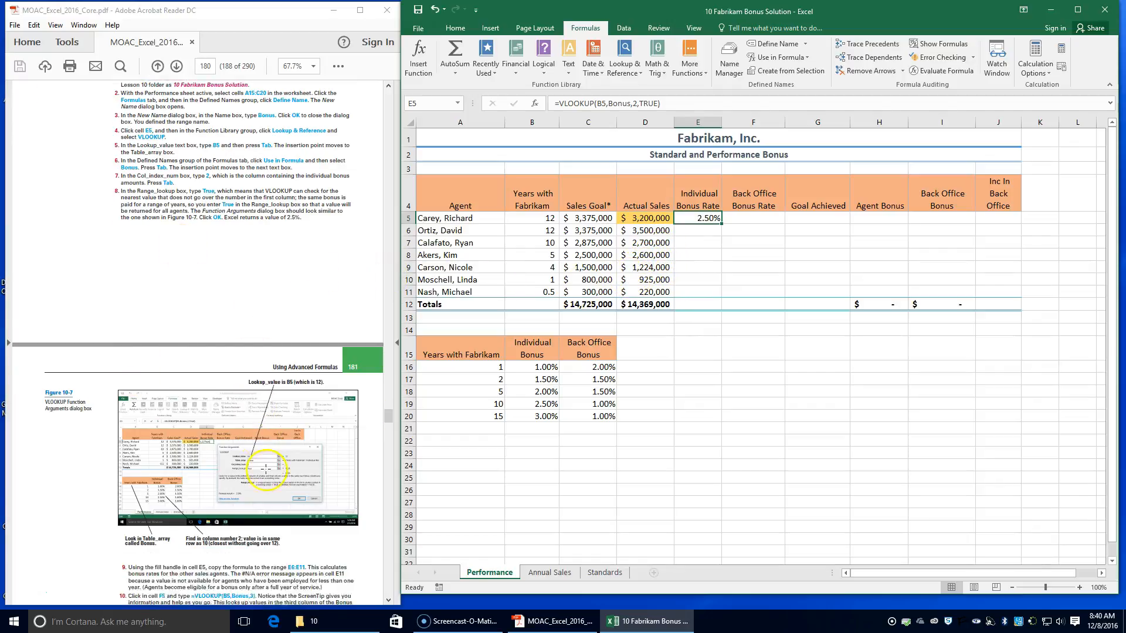
{"action": "scroll", "coordinate": [265, 469], "scroll_direction": "down", "scroll_amount": 2}
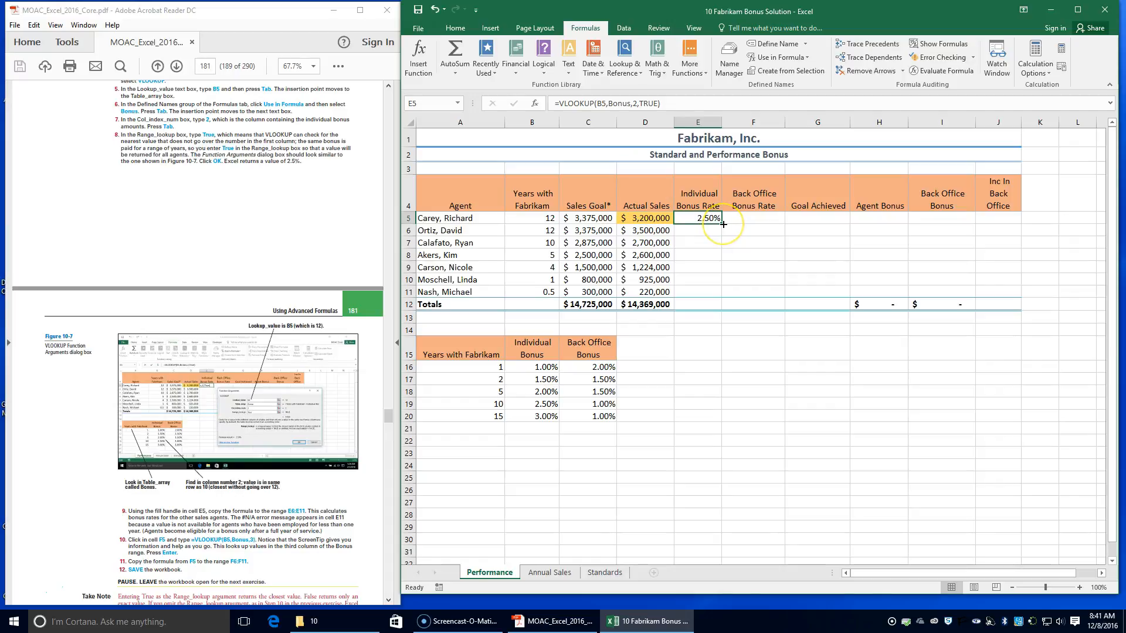
{"action": "left_click_drag", "start_coordinate": [723, 224], "coordinate": [724, 295]}
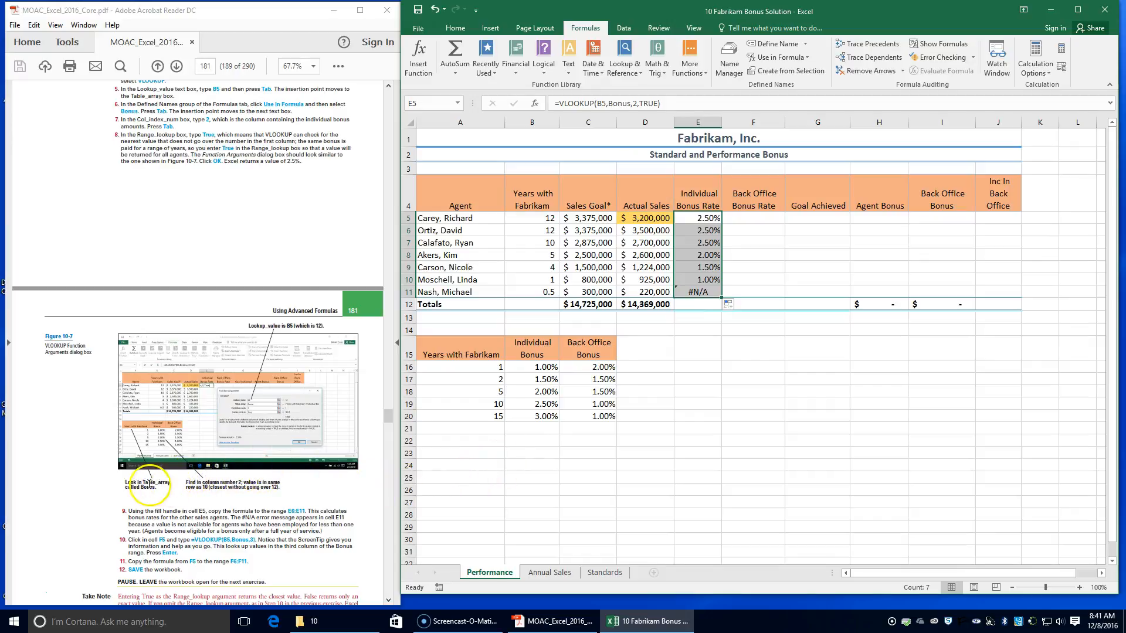
Step: Enter =VLOOKUP(B5,Bonus,3) in cell F5 for the first agent's back office bonus rate
{"action": "scroll", "coordinate": [140, 505], "scroll_direction": "down", "scroll_amount": 1}
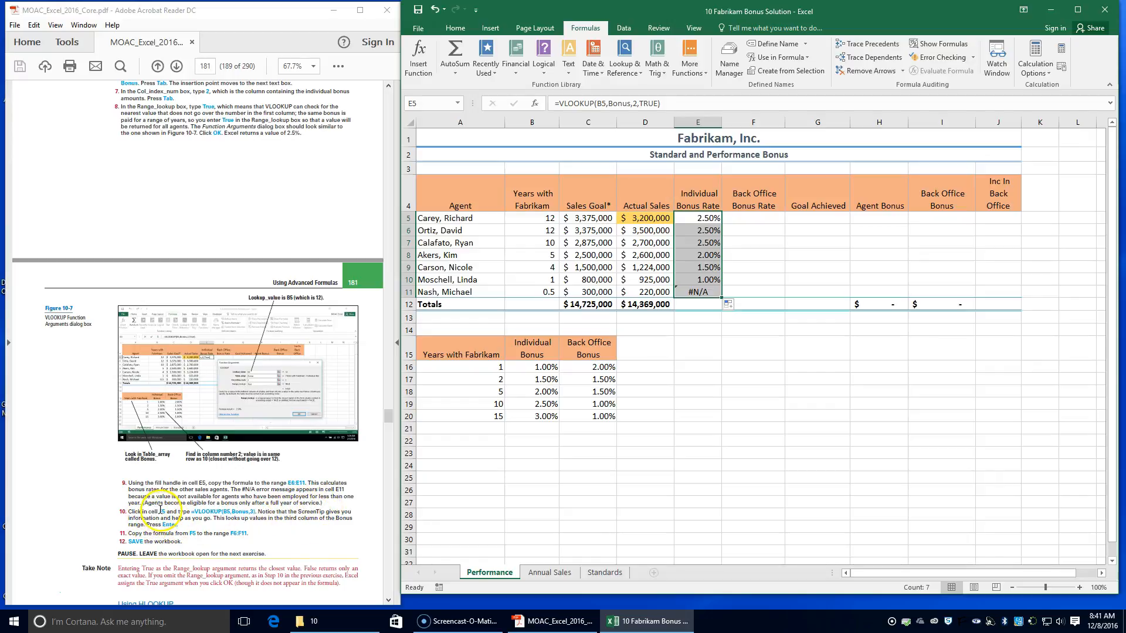
{"action": "left_click", "coordinate": [757, 227]}
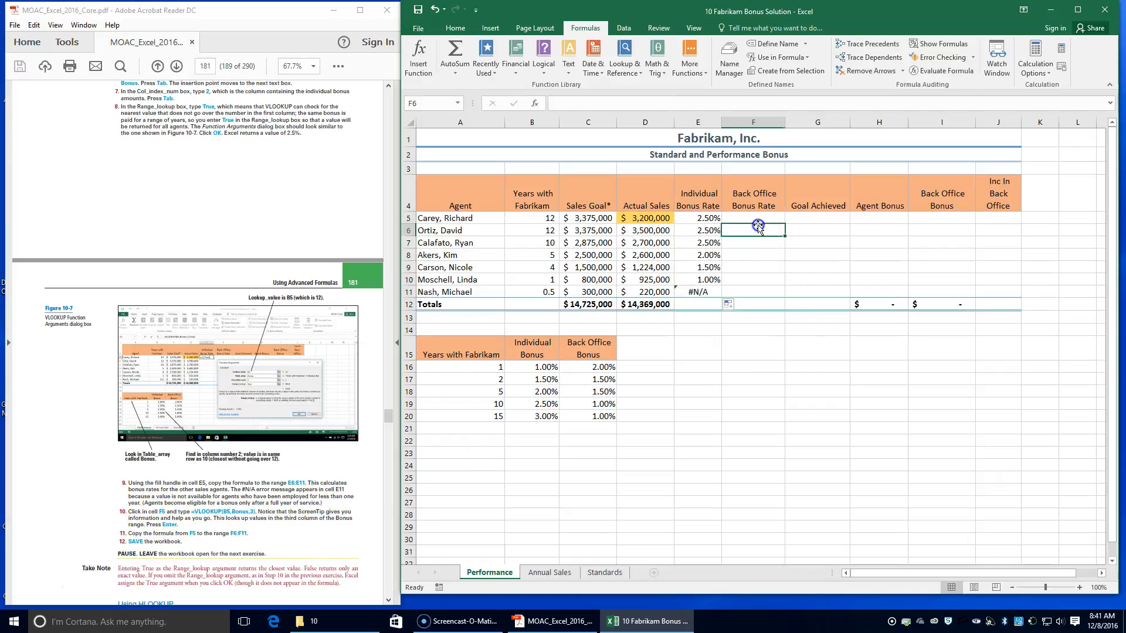
{"action": "left_click", "coordinate": [756, 217]}
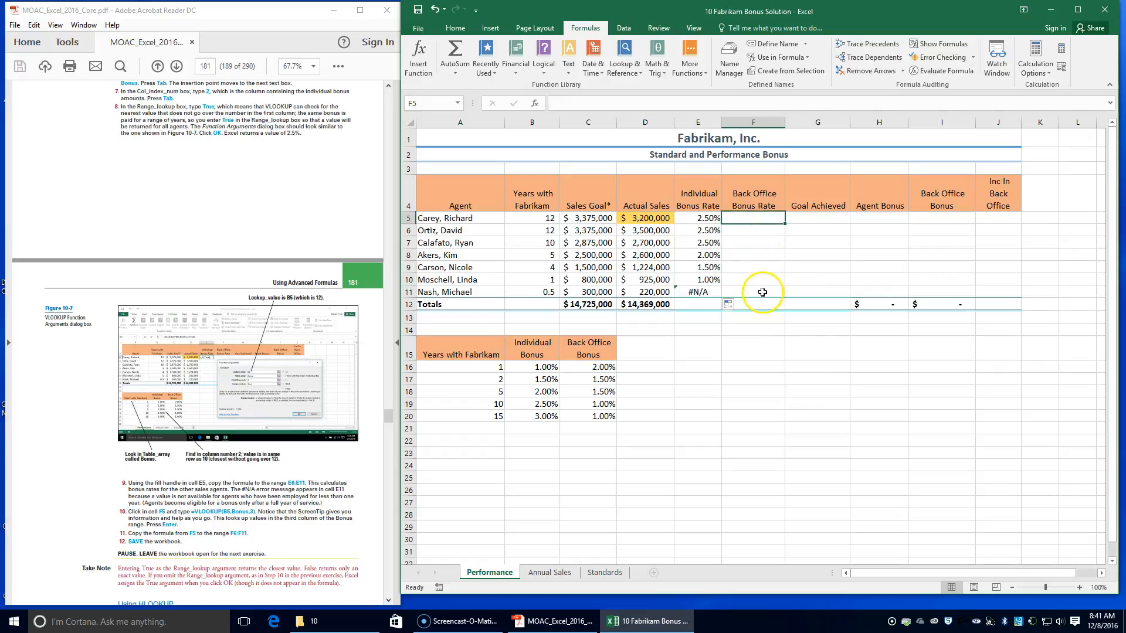
{"action": "type", "text": "="}
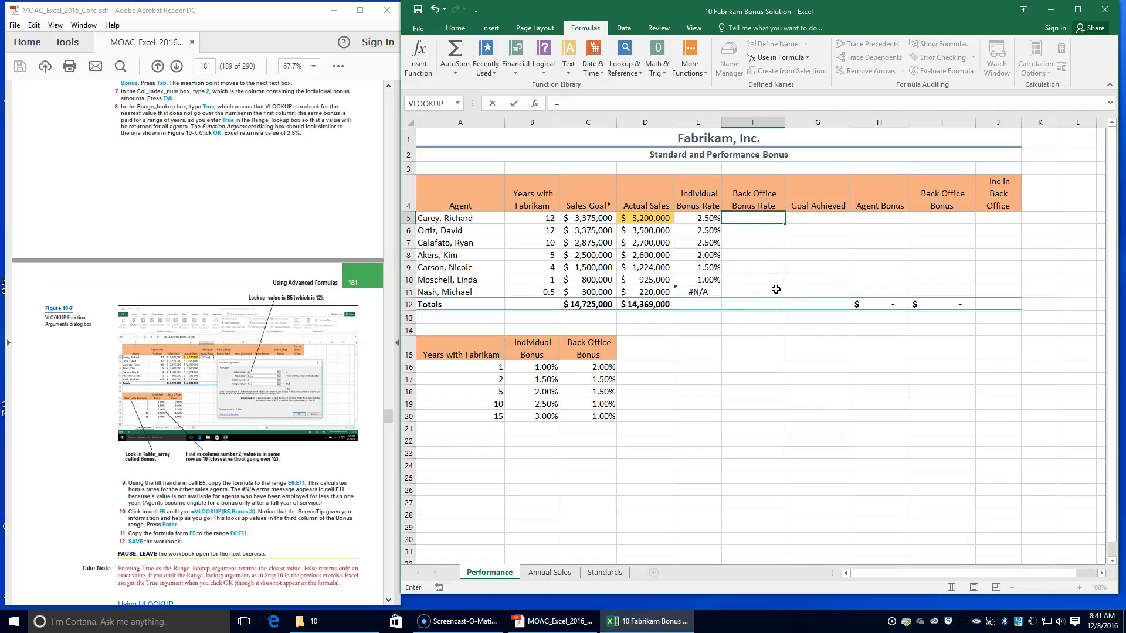
{"action": "type", "text": "vl"}
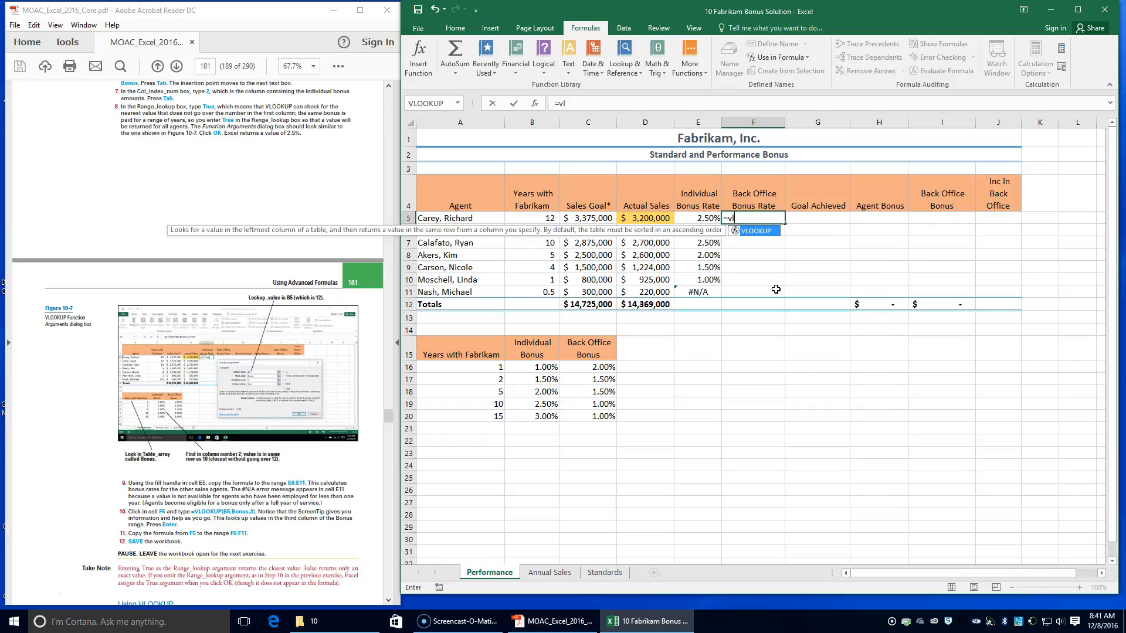
{"action": "key", "text": "Tab"}
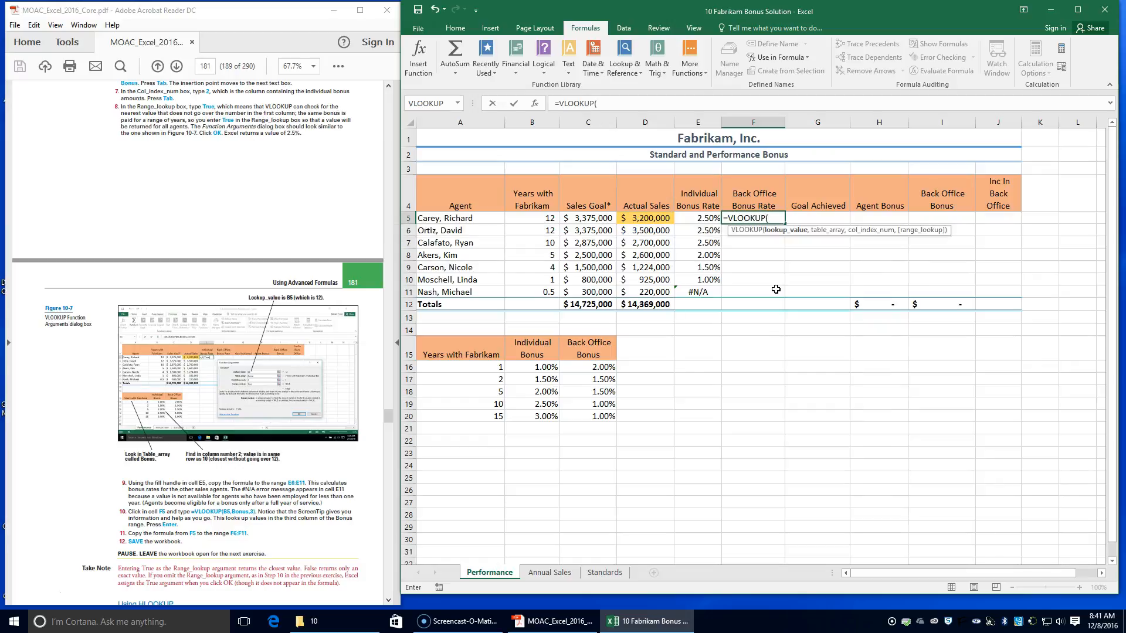
{"action": "type", "text": "B"}
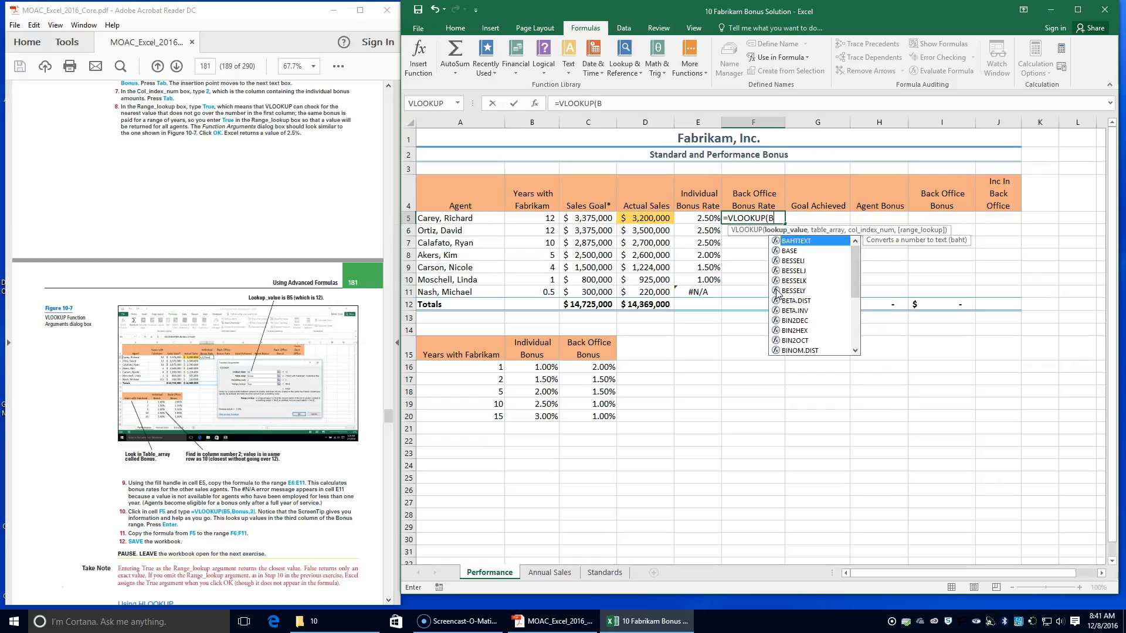
{"action": "type", "text": "5"}
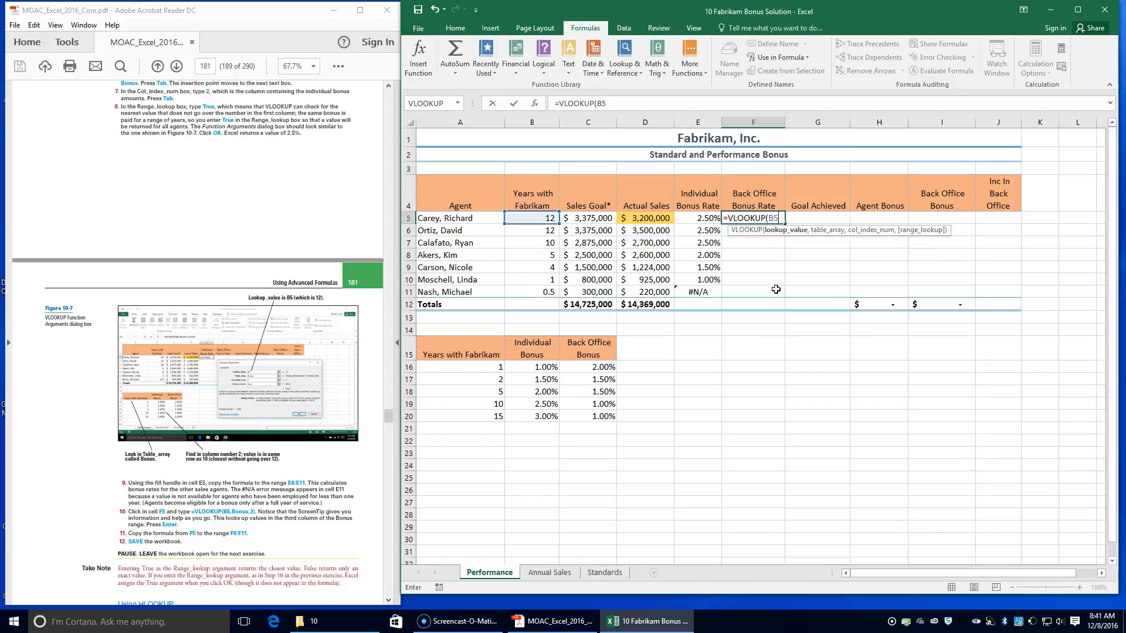
{"action": "type", "text": ",b"}
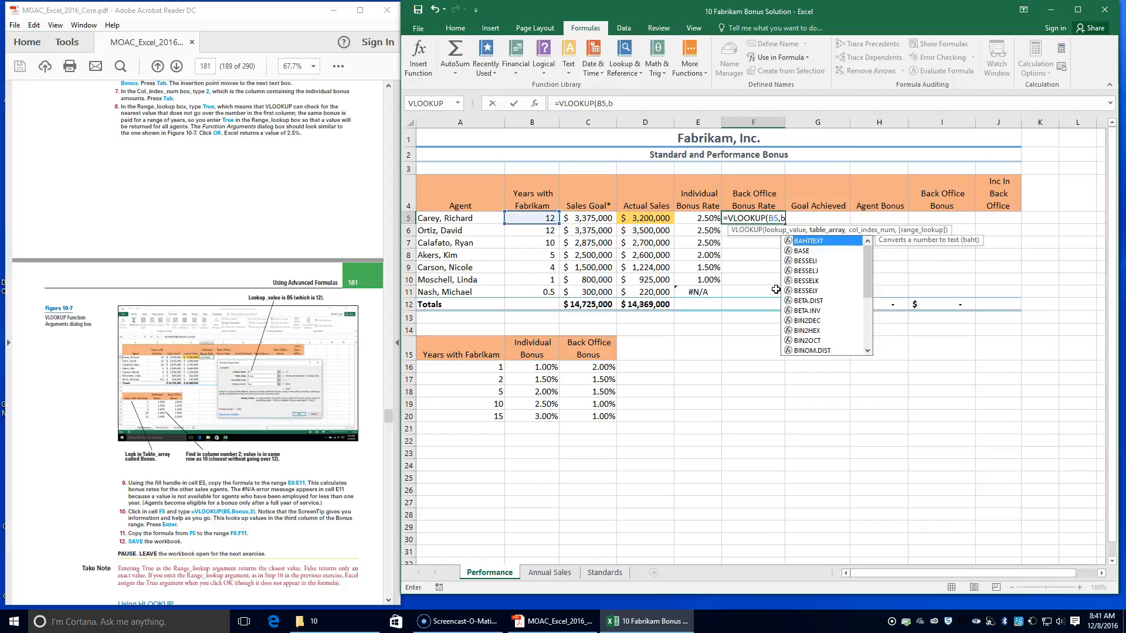
{"action": "type", "text": "o"}
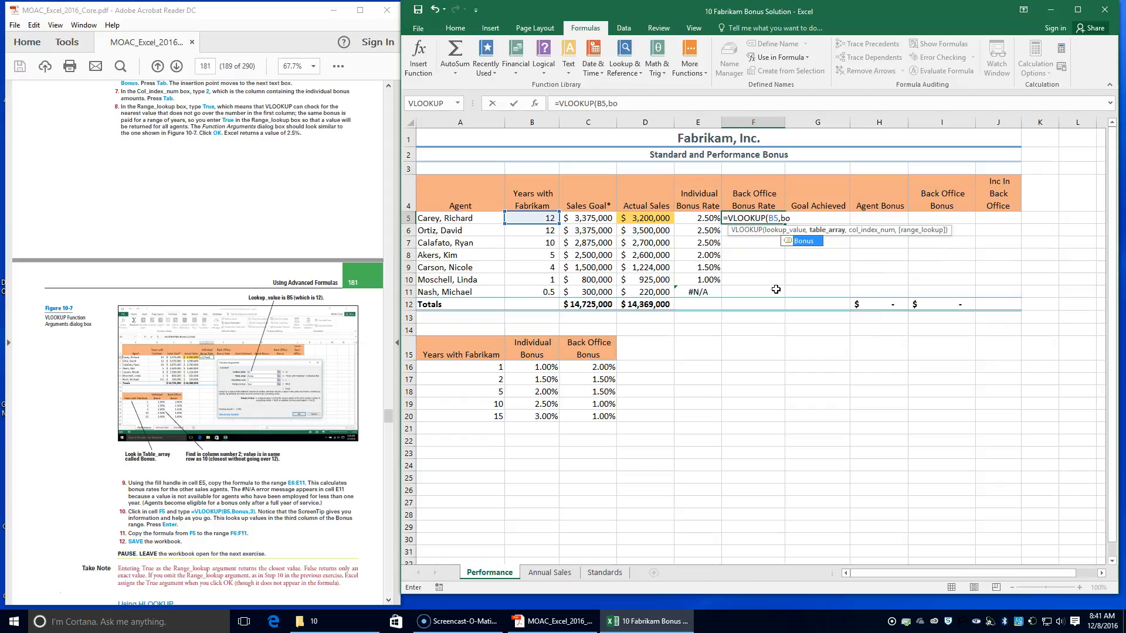
{"action": "key", "text": "Tab"}
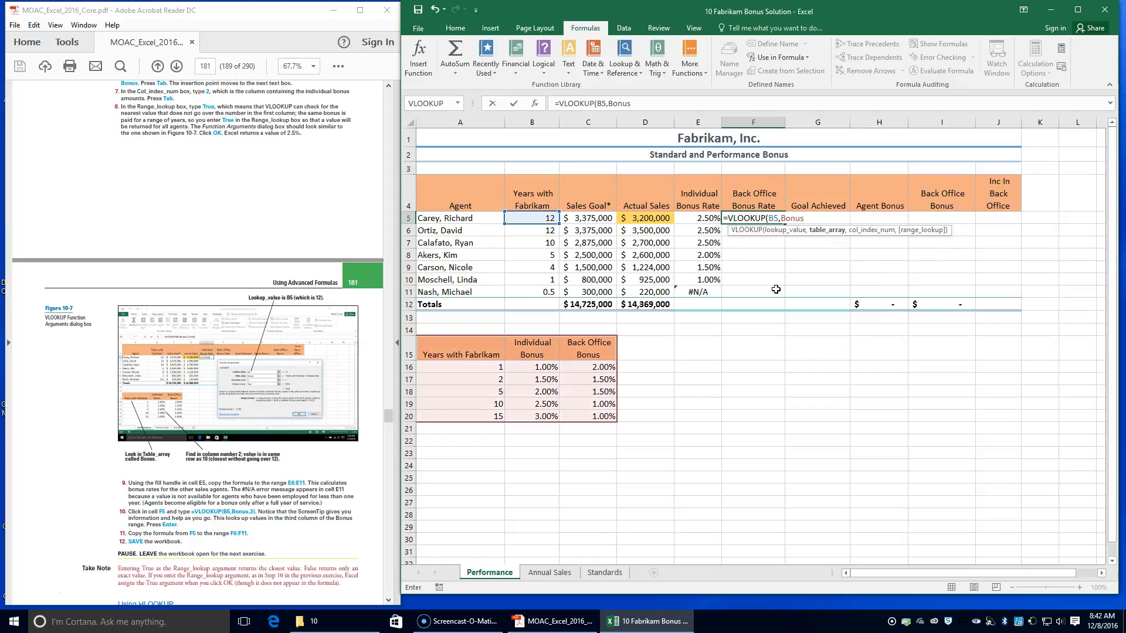
{"action": "type", "text": ",3"}
{"action": "key", "text": "Return"}
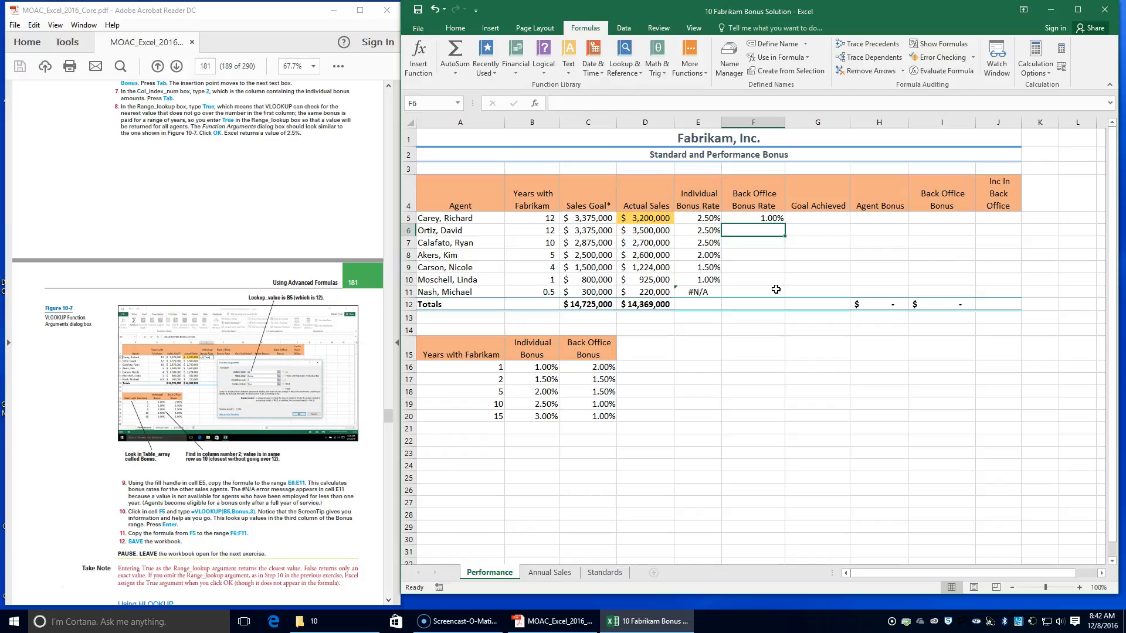
Step: Copy the back office bonus rate formula from F5 down through F11 and save the workbook
{"action": "left_click", "coordinate": [759, 219]}
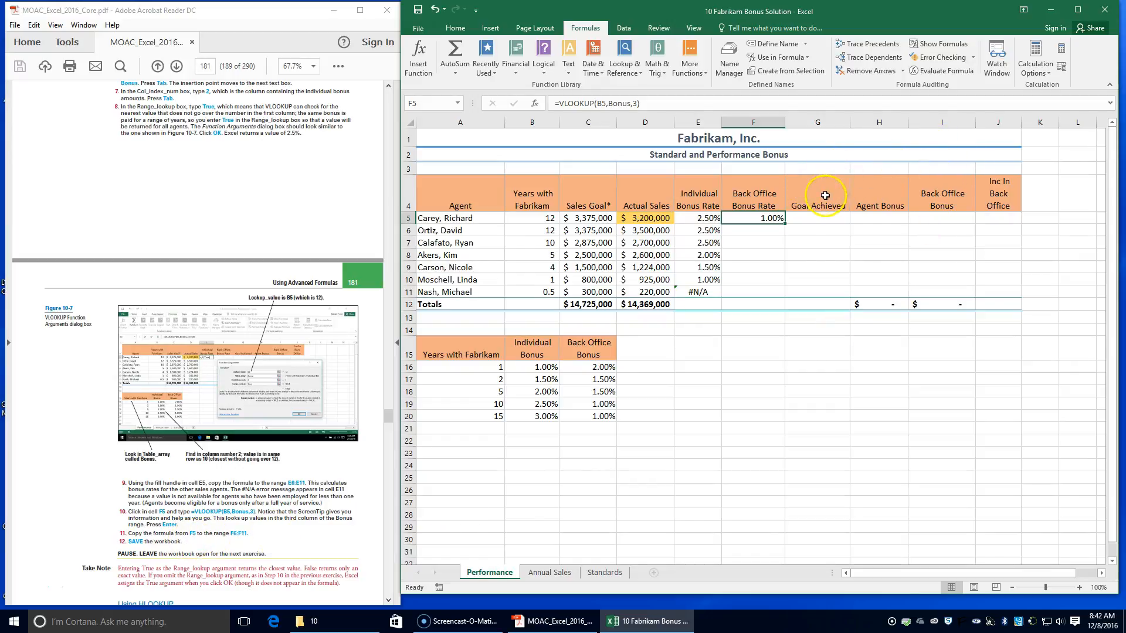
{"action": "left_click_drag", "start_coordinate": [786, 224], "coordinate": [784, 295]}
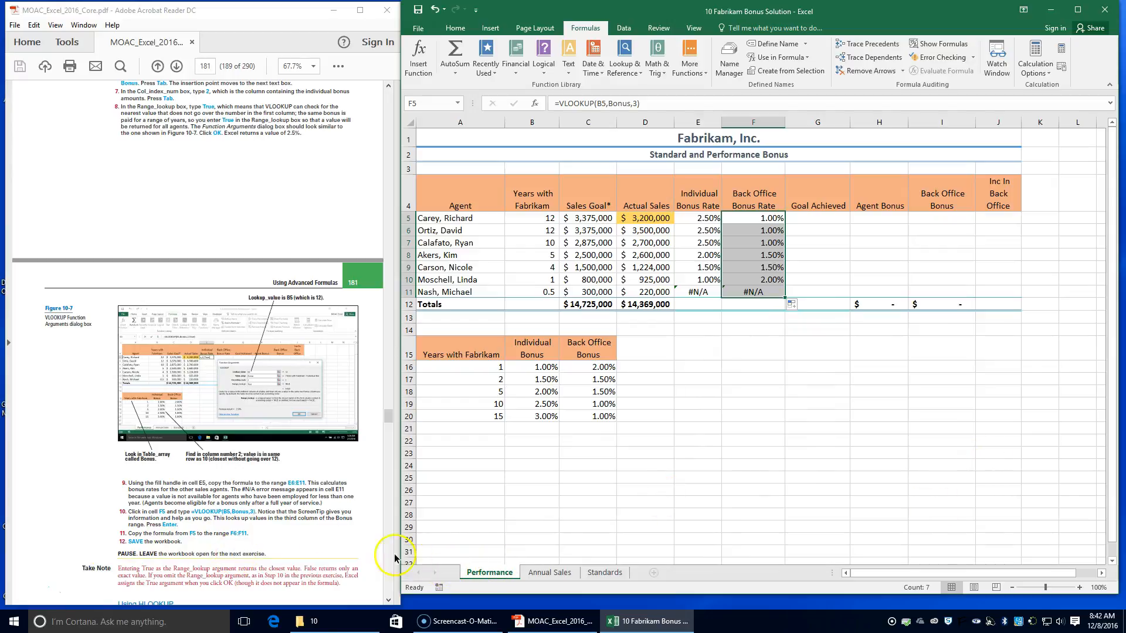
{"action": "left_click", "coordinate": [416, 8]}
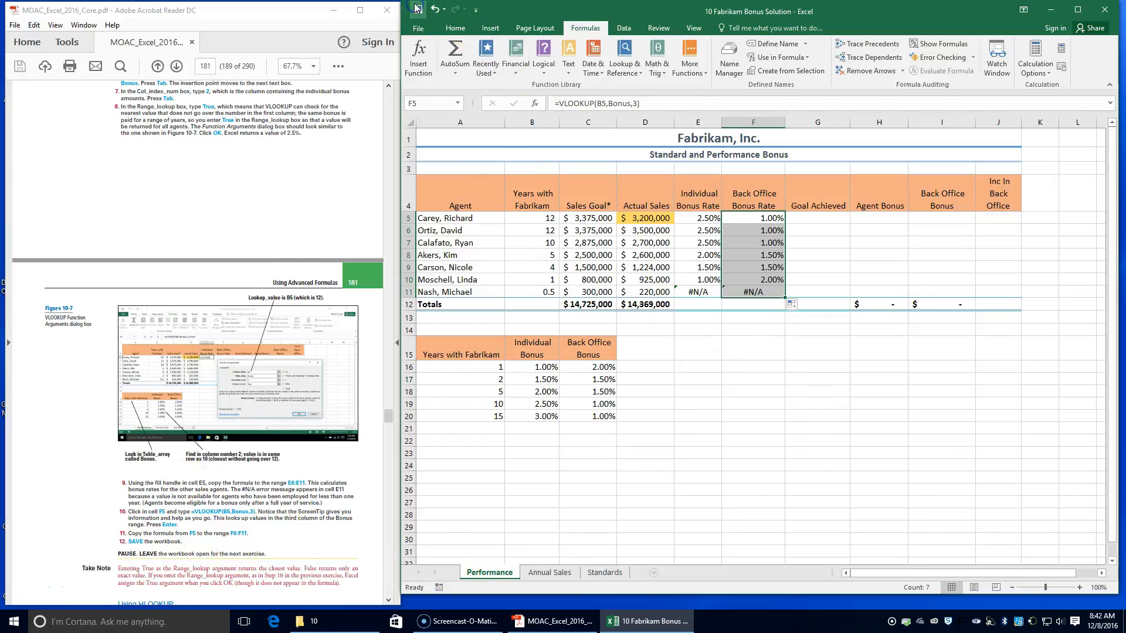
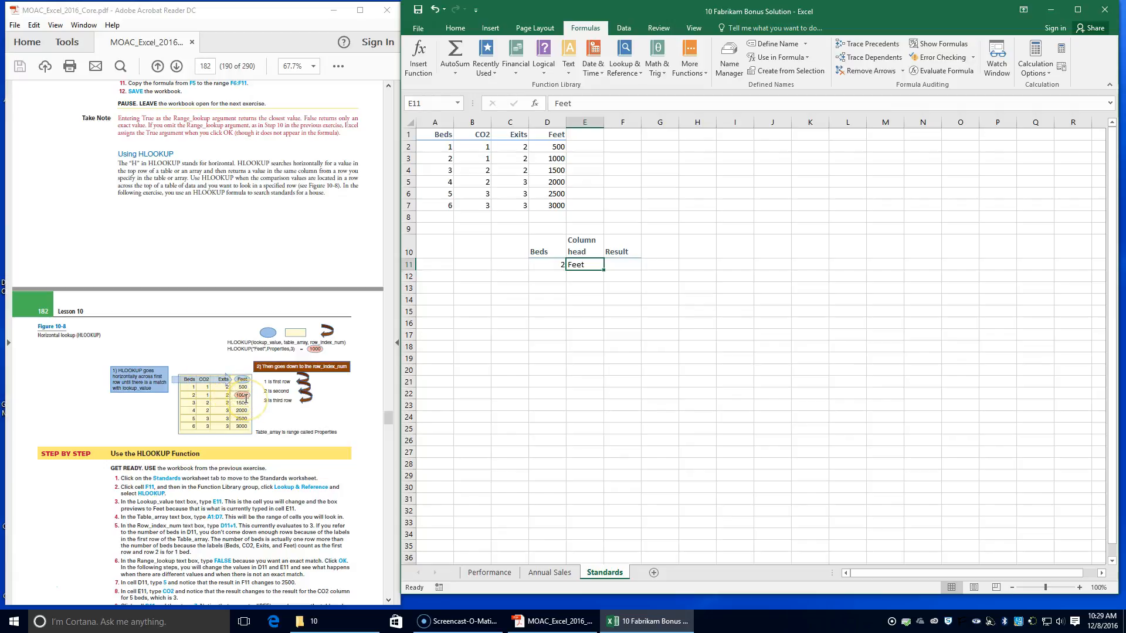
Step: Start an HLOOKUP function in cell F11 of the Standards sheet with Lookup_value E11 and Table_array A1:D7
{"action": "scroll", "coordinate": [216, 438], "scroll_direction": "down", "scroll_amount": 2}
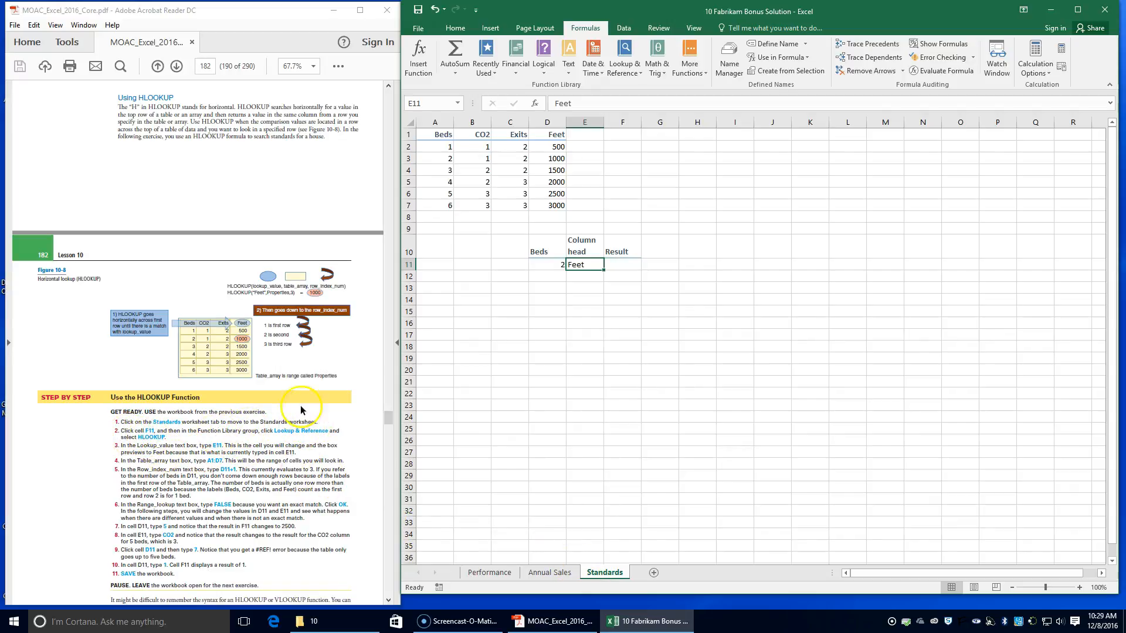
{"action": "left_click", "coordinate": [626, 262]}
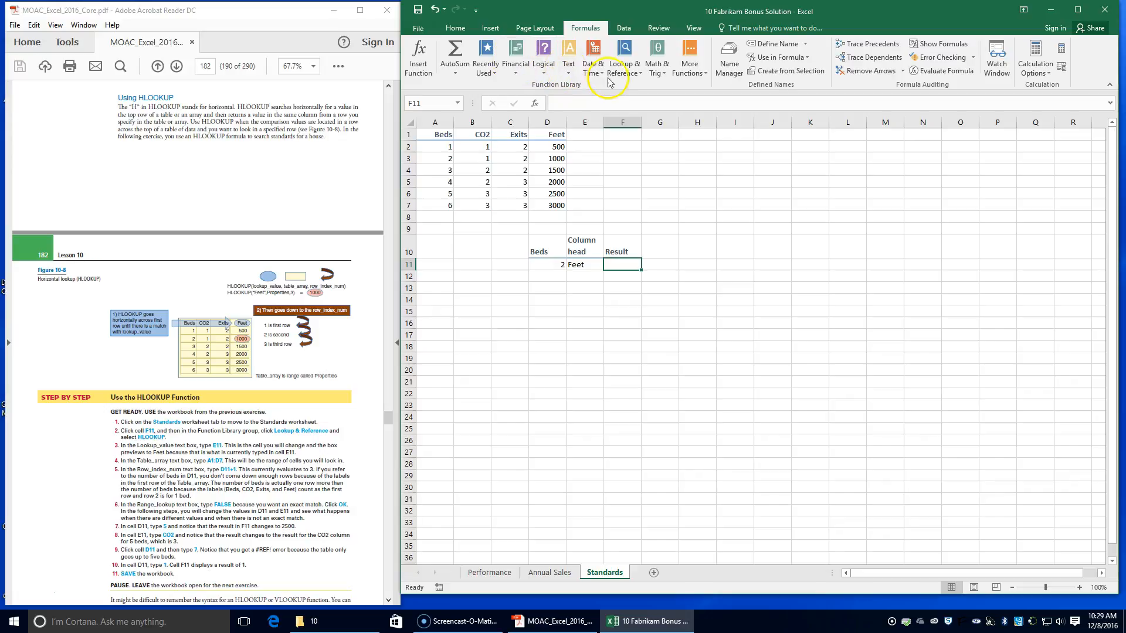
{"action": "left_click", "coordinate": [636, 71]}
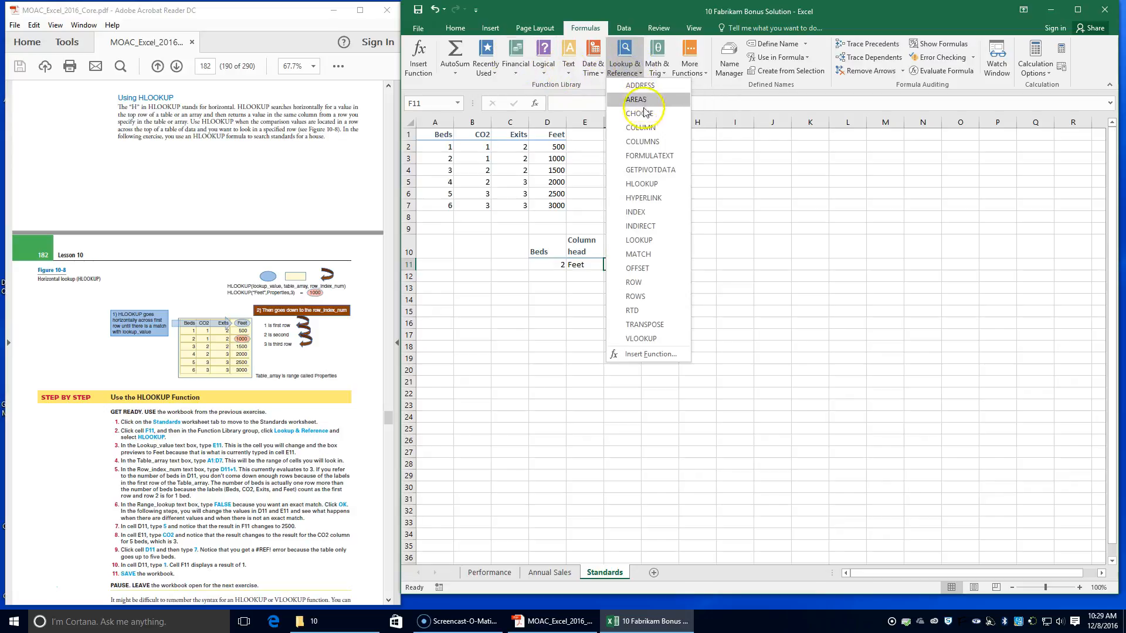
{"action": "left_click", "coordinate": [641, 184]}
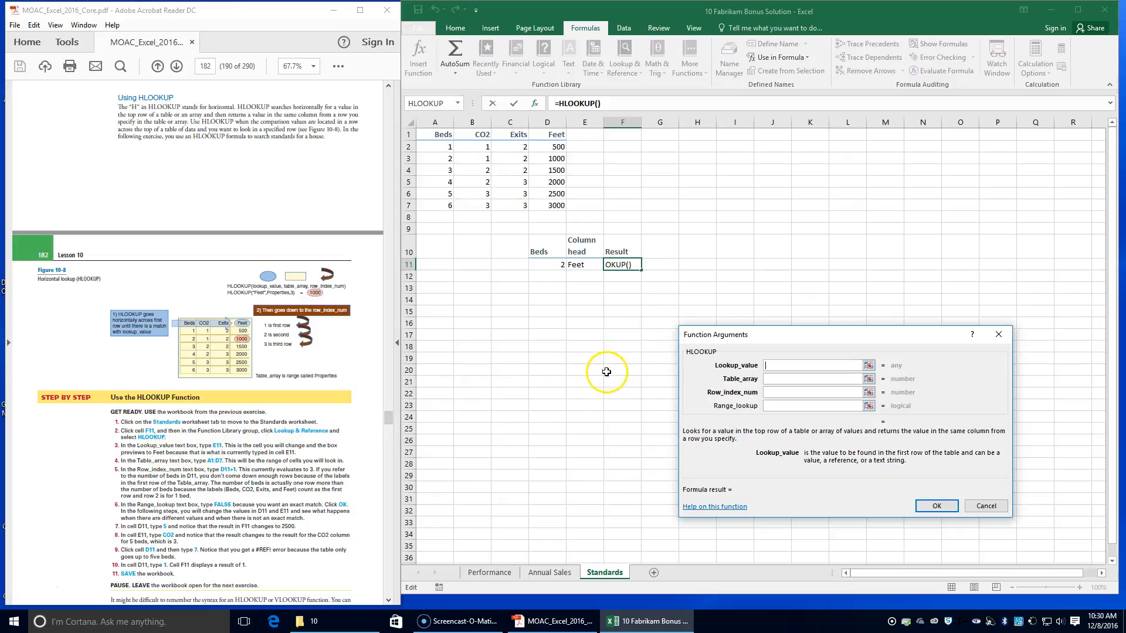
{"action": "type", "text": "1`"}
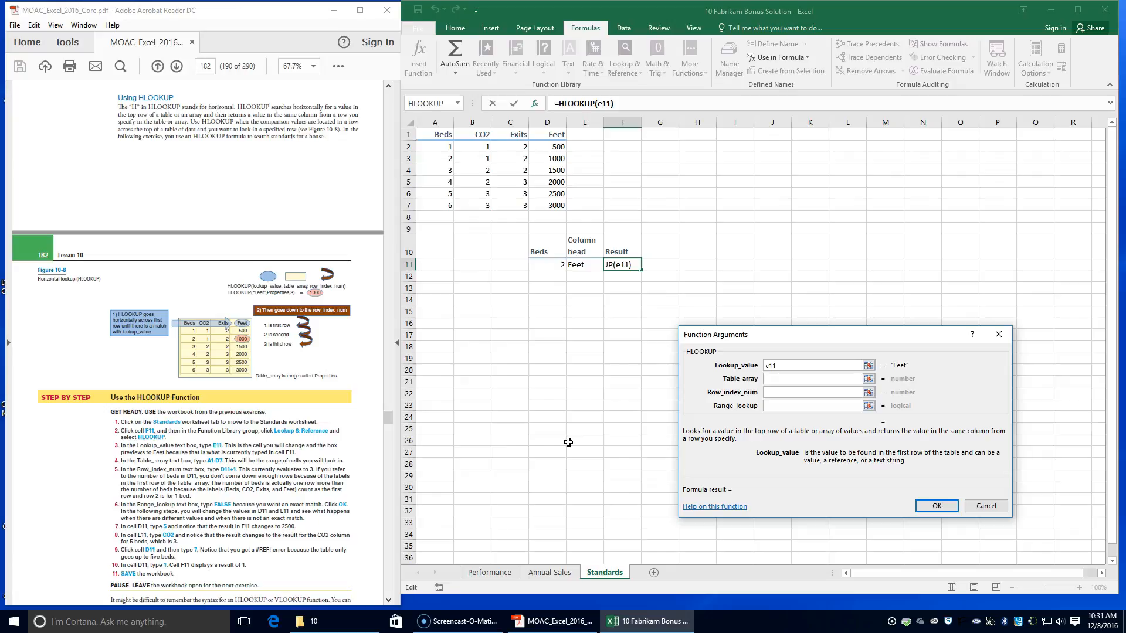
{"action": "left_click", "coordinate": [789, 378]}
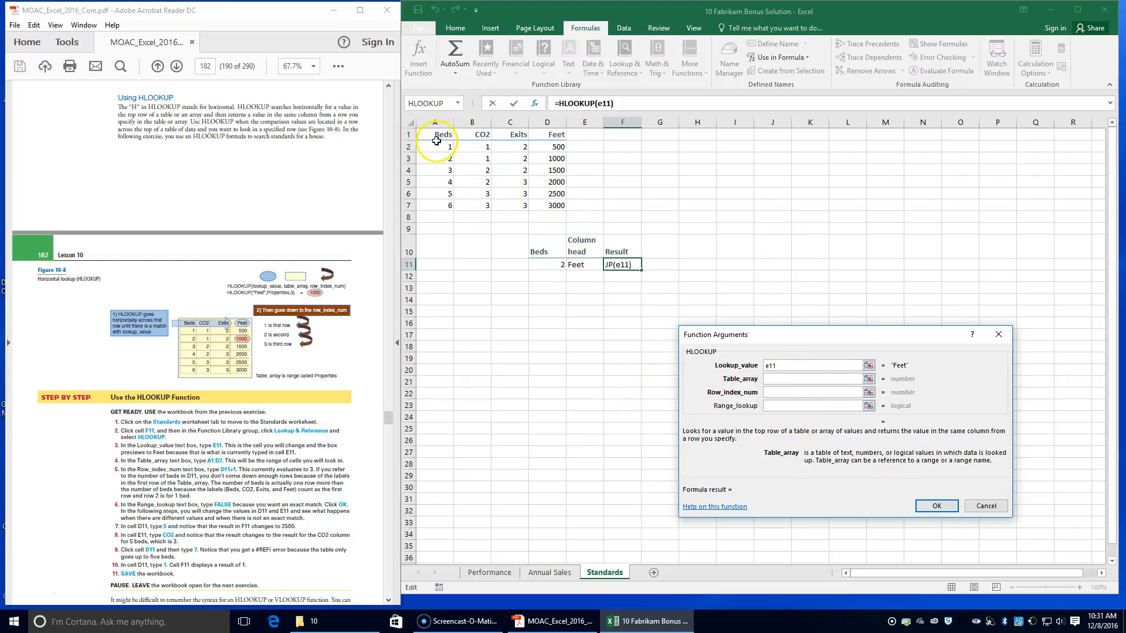
{"action": "left_click_drag", "start_coordinate": [440, 135], "coordinate": [554, 206]}
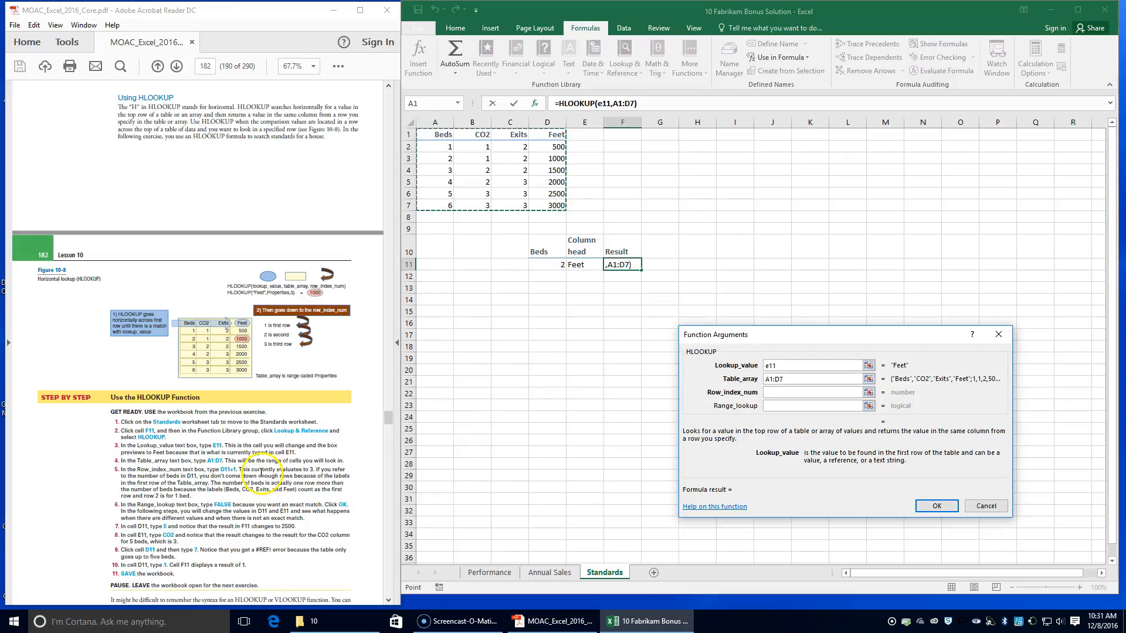
Step: Complete the F11 HLOOKUP with Row_index_num D11+1 and Range_lookup FALSE, and accept the function
{"action": "left_click", "coordinate": [793, 391]}
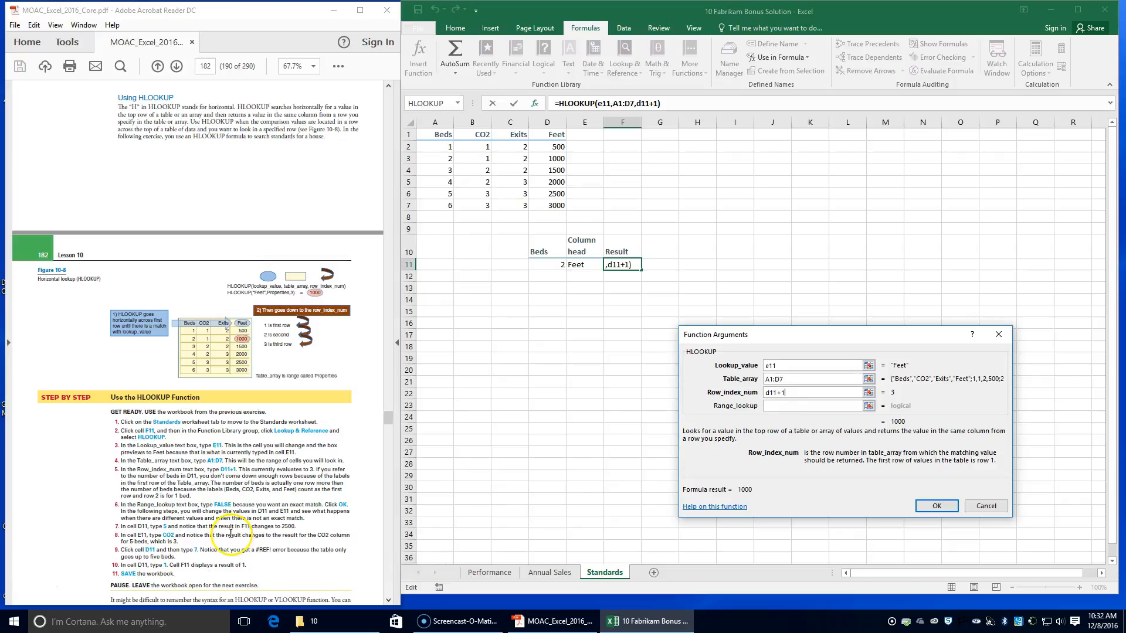
{"action": "left_click", "coordinate": [792, 407]}
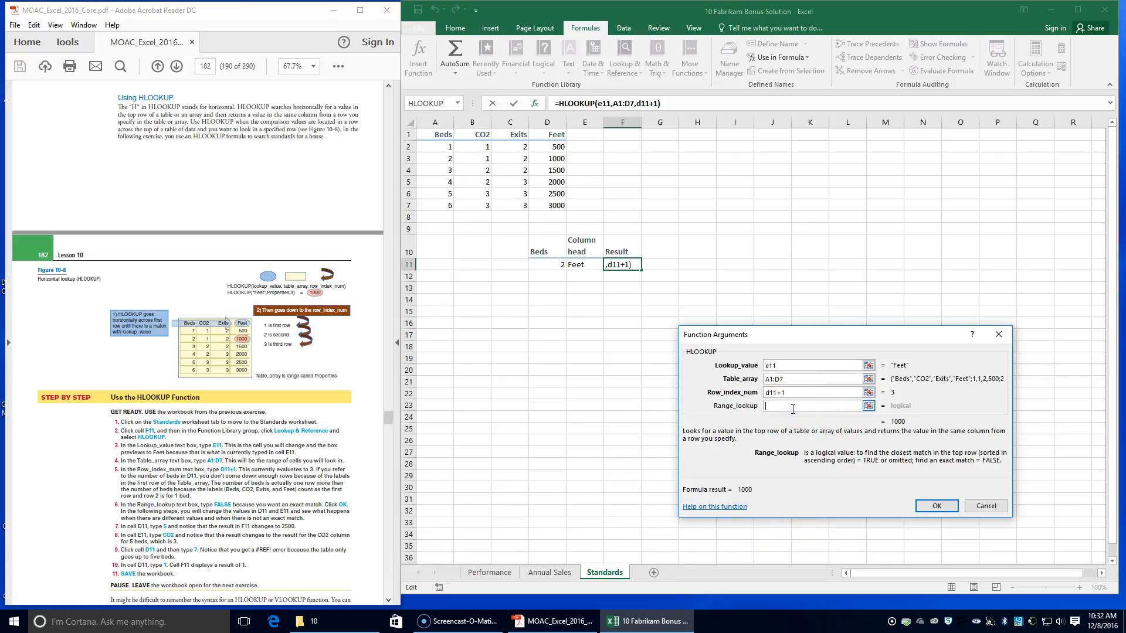
{"action": "type", "text": "FALSE"}
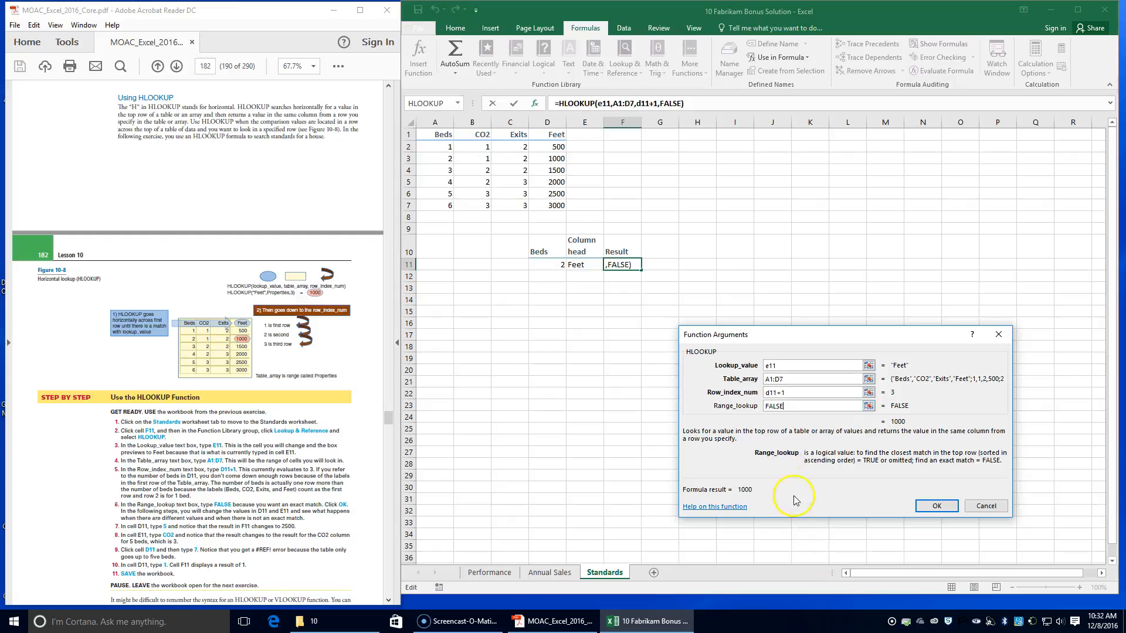
{"action": "left_click", "coordinate": [932, 504]}
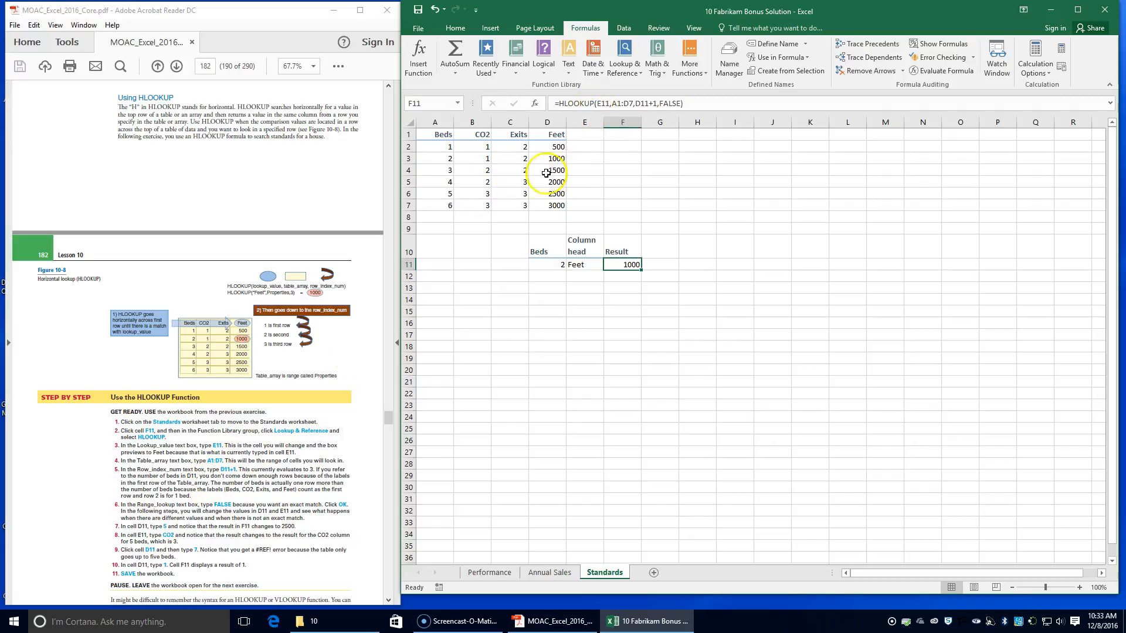
Step: Set the number of beds in D11 to 5 and the column head in E11 to CO2
{"action": "left_click", "coordinate": [545, 264]}
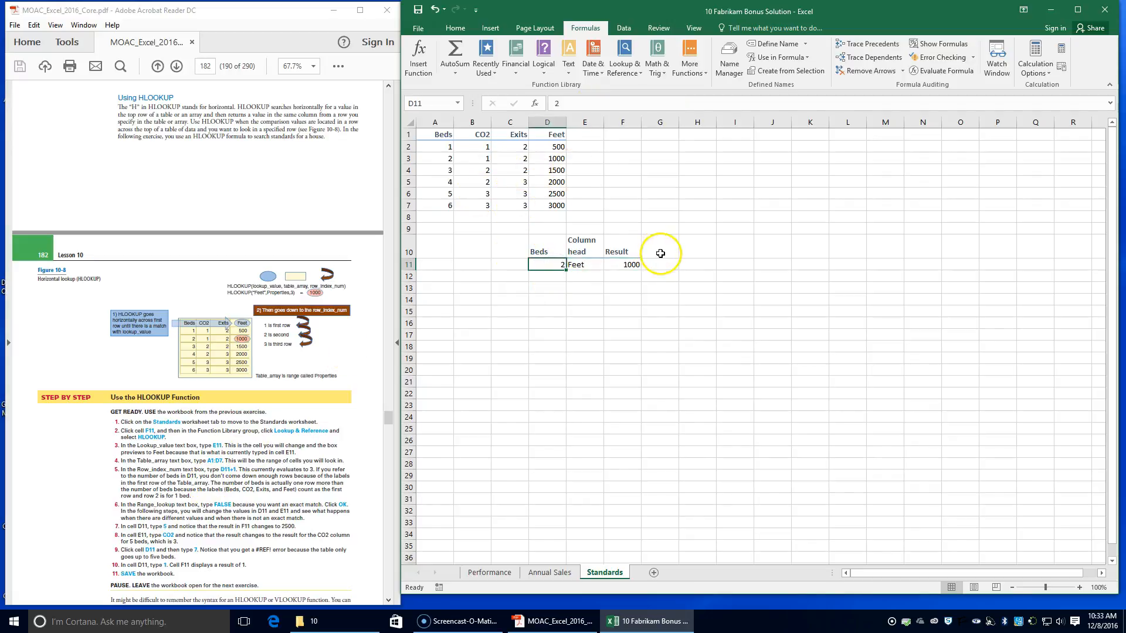
{"action": "type", "text": "5"}
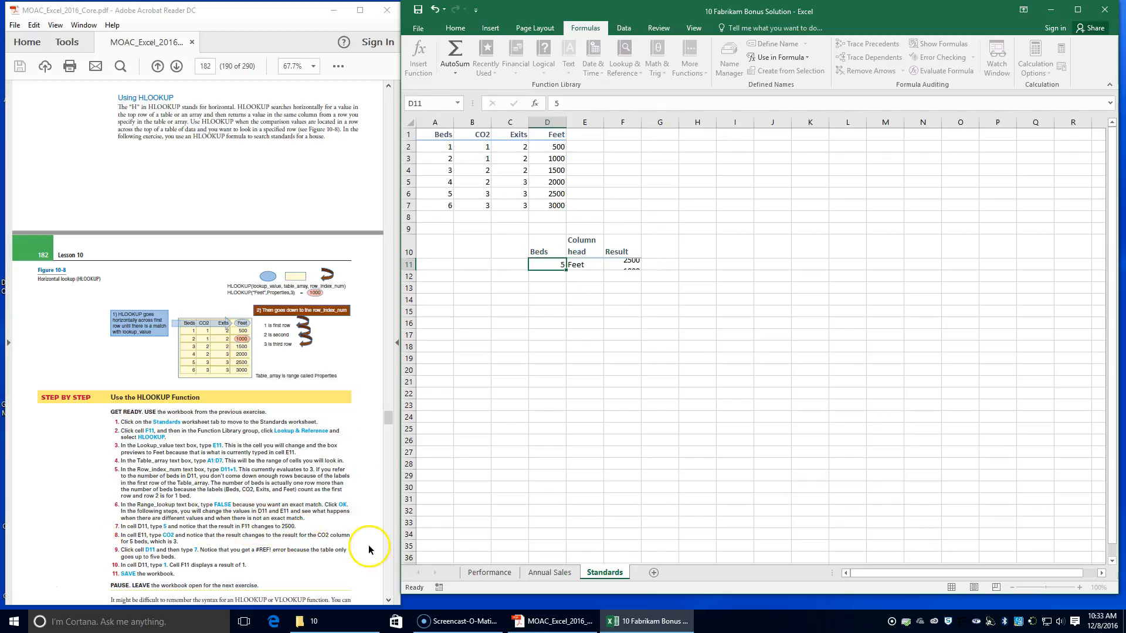
{"action": "key", "text": "Tab"}
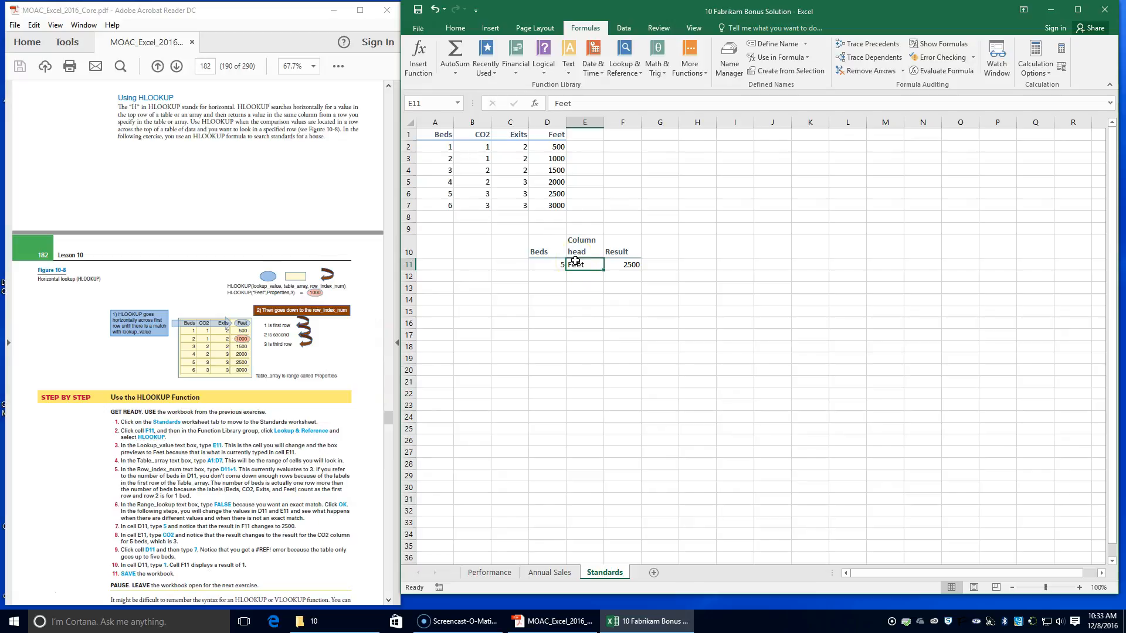
{"action": "type", "text": "co"}
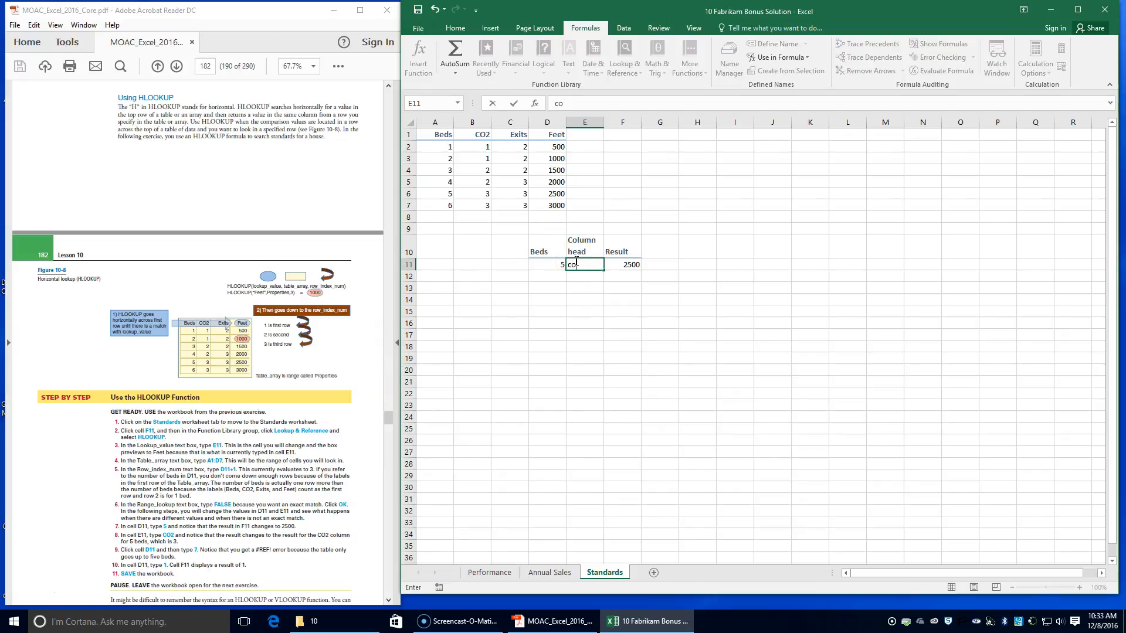
{"action": "type", "text": "co"}
{"action": "type", "text": "CO2"}
{"action": "key", "text": "Tab"}
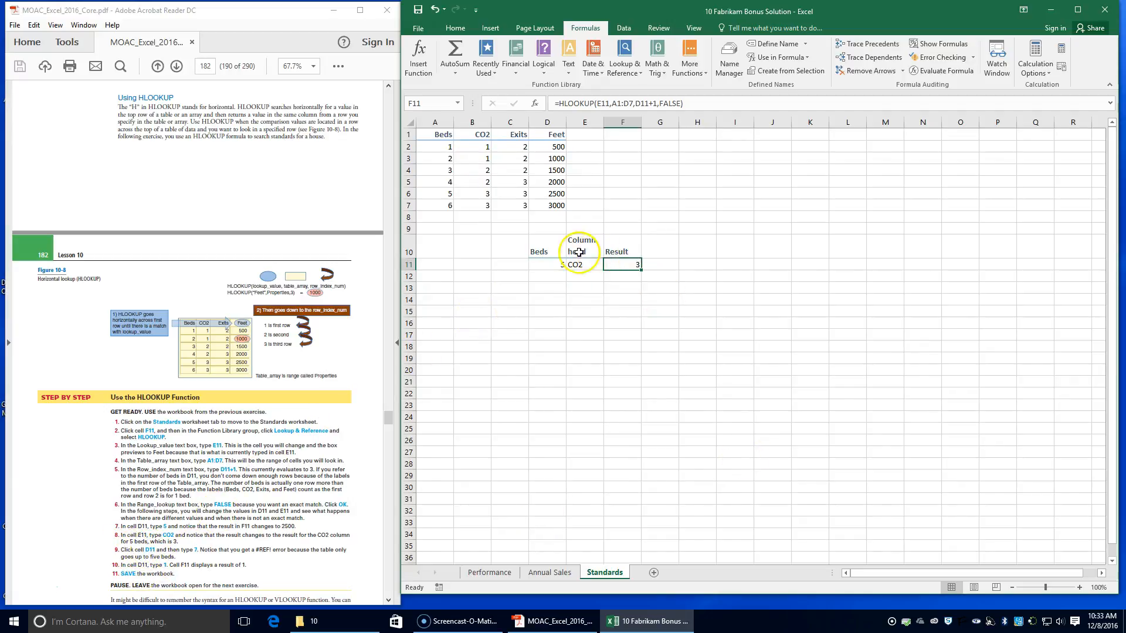
{"action": "left_click", "coordinate": [540, 271]}
{"action": "left_click", "coordinate": [546, 254]}
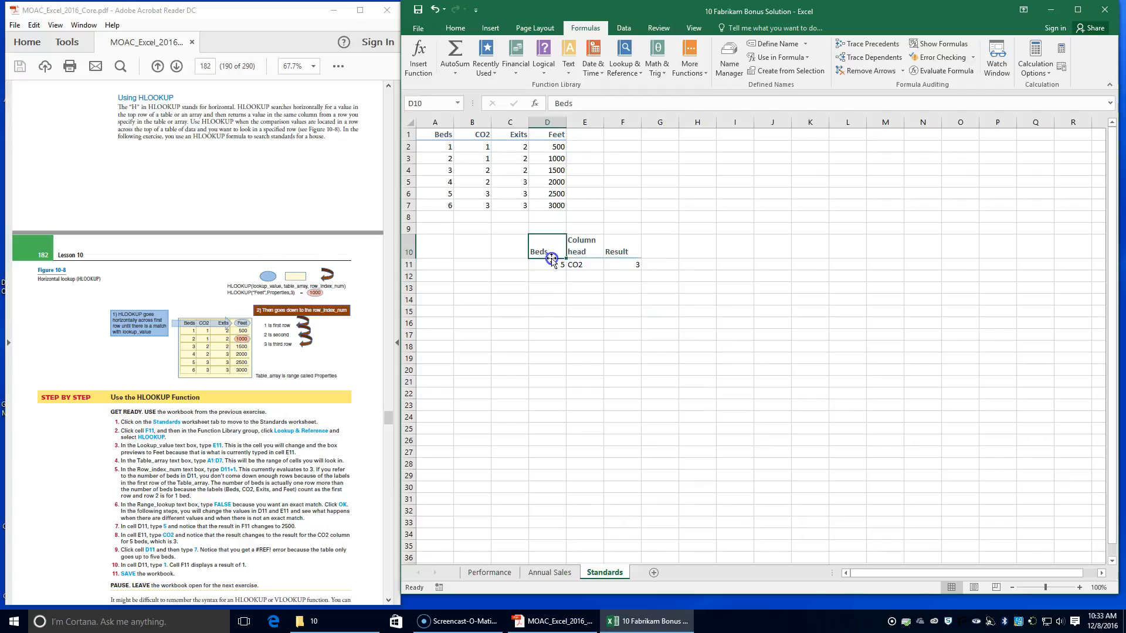
{"action": "left_click", "coordinate": [562, 269]}
{"action": "type", "text": "7"}
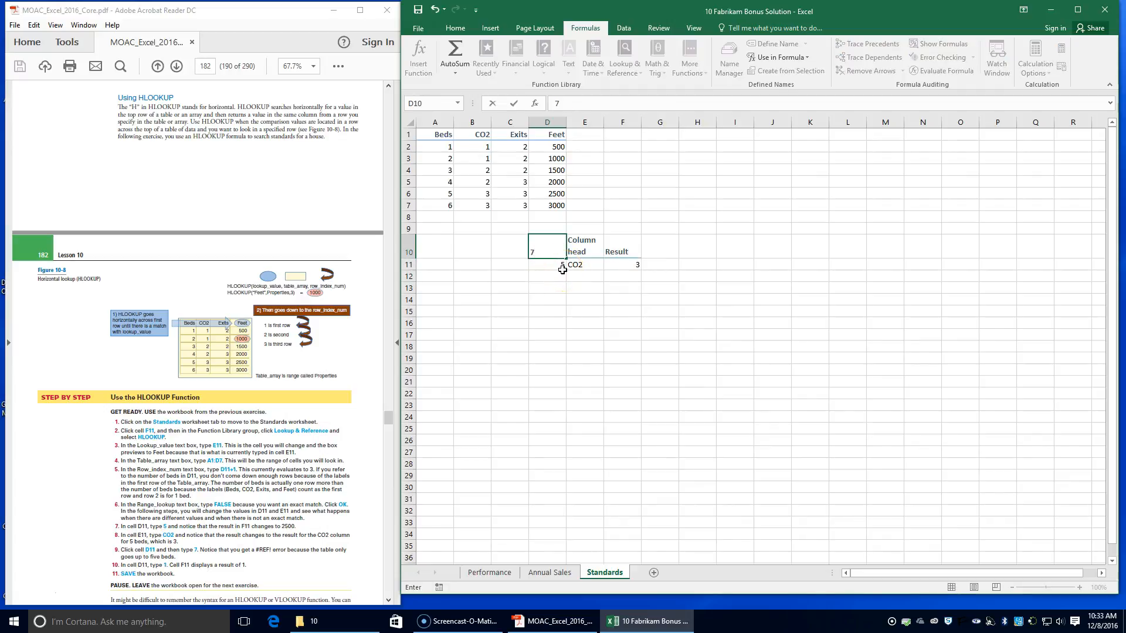
{"action": "key", "text": "ctrl+Return"}
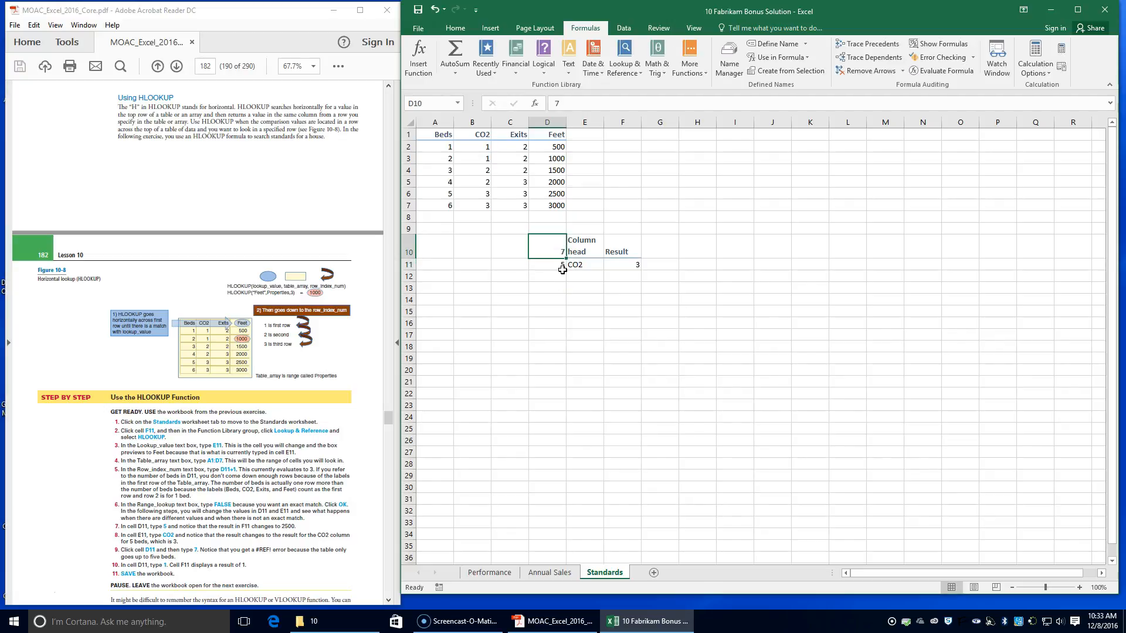
Step: Test the lookup with 7 as the number of beds in D11
{"action": "left_click", "coordinate": [562, 269]}
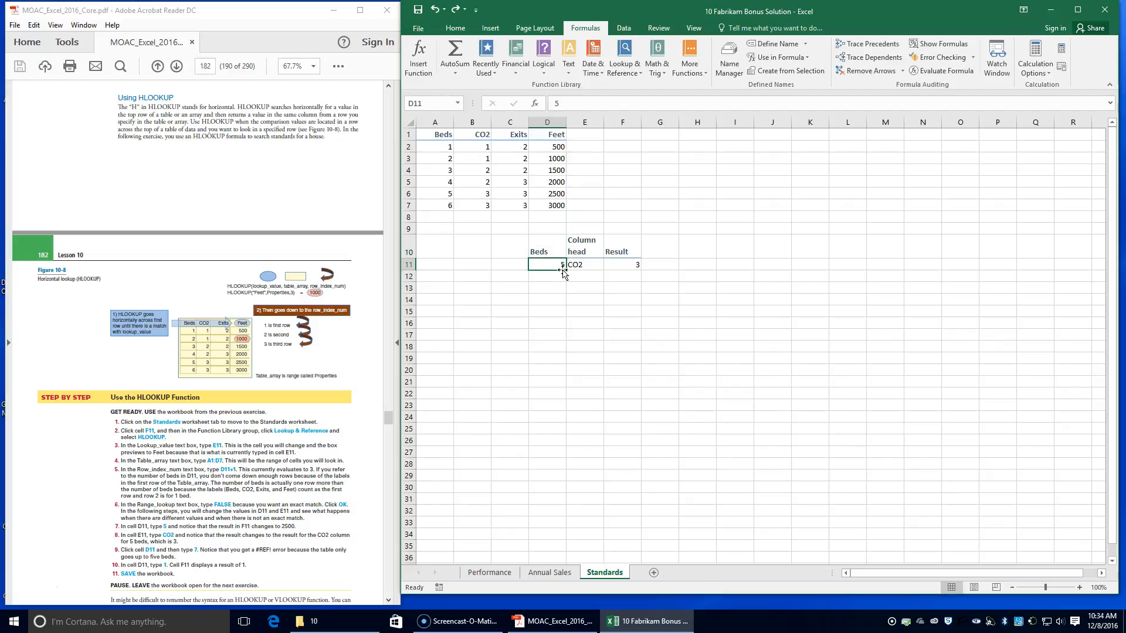
{"action": "type", "text": "7"}
{"action": "key", "text": "Return"}
Step: Set the number of beds in D11 to 1 and save the workbook
{"action": "left_click", "coordinate": [561, 267]}
{"action": "type", "text": "1"}
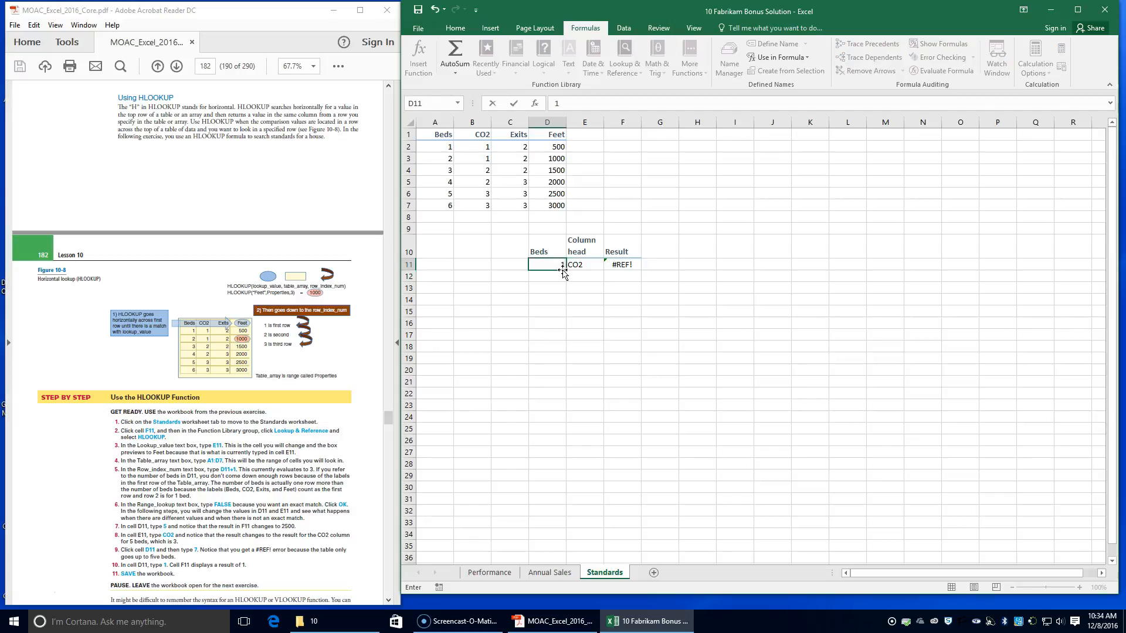
{"action": "key", "text": "Return"}
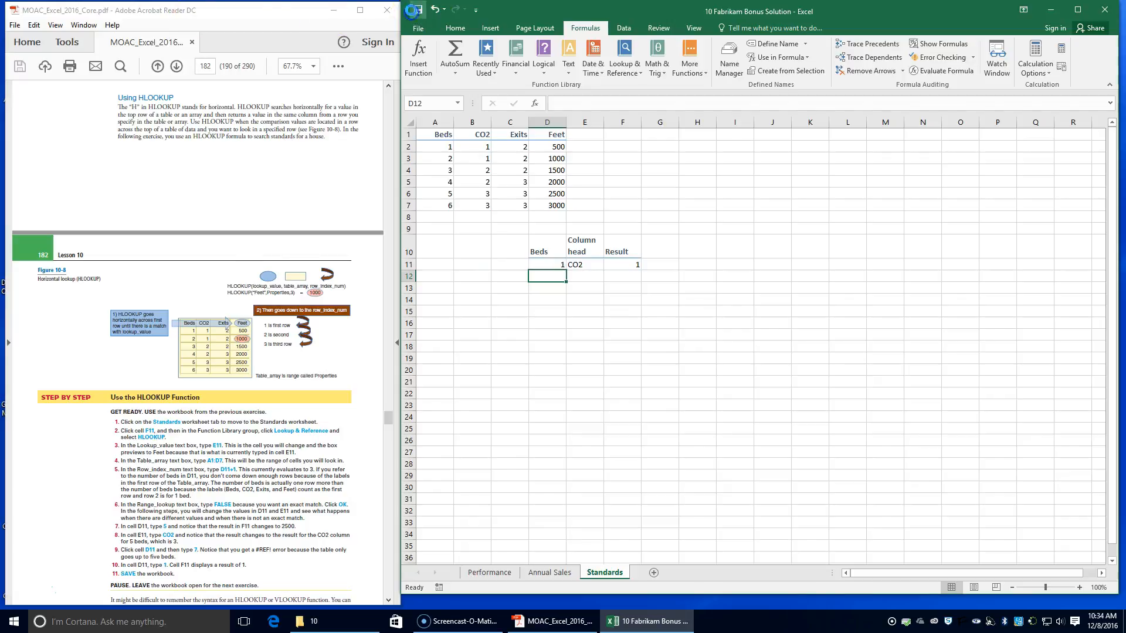
Step: On the Performance sheet, start an IF function in G5 with the Logical_test D5>=C5
{"action": "scroll", "coordinate": [108, 525], "scroll_direction": "down", "scroll_amount": 3}
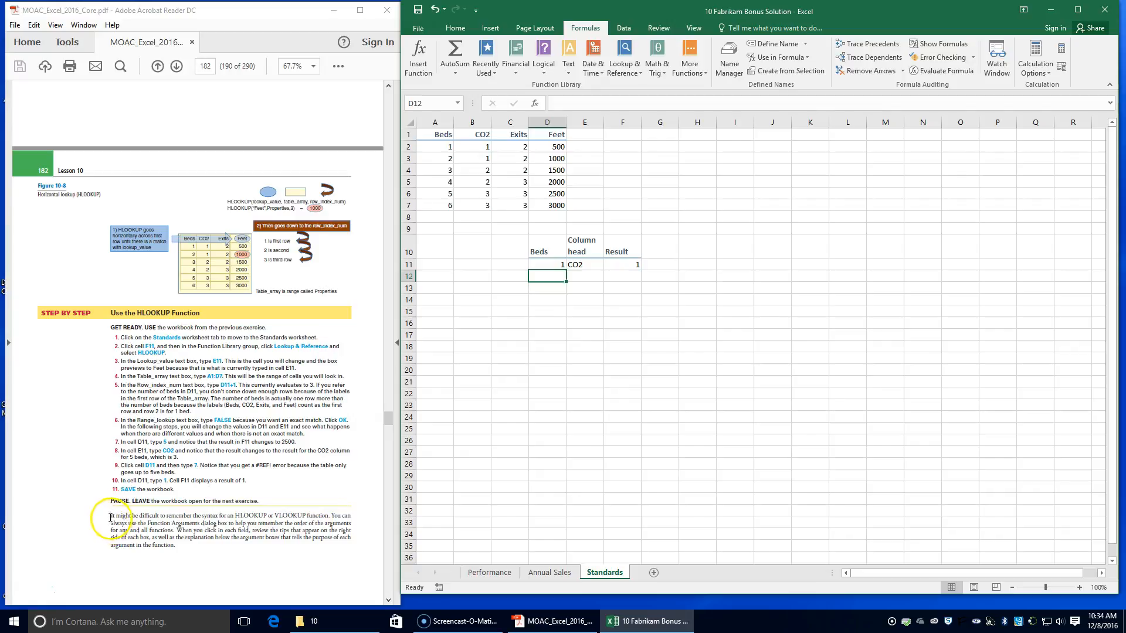
{"action": "scroll", "coordinate": [112, 516], "scroll_direction": "down", "scroll_amount": 2}
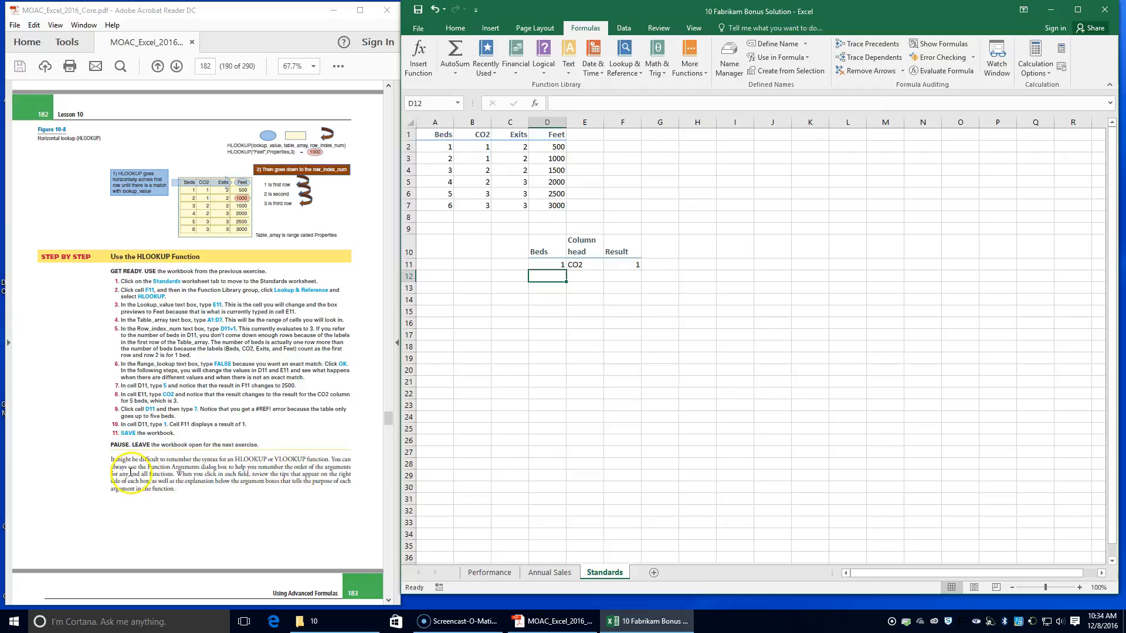
{"action": "scroll", "coordinate": [197, 484], "scroll_direction": "down", "scroll_amount": 3}
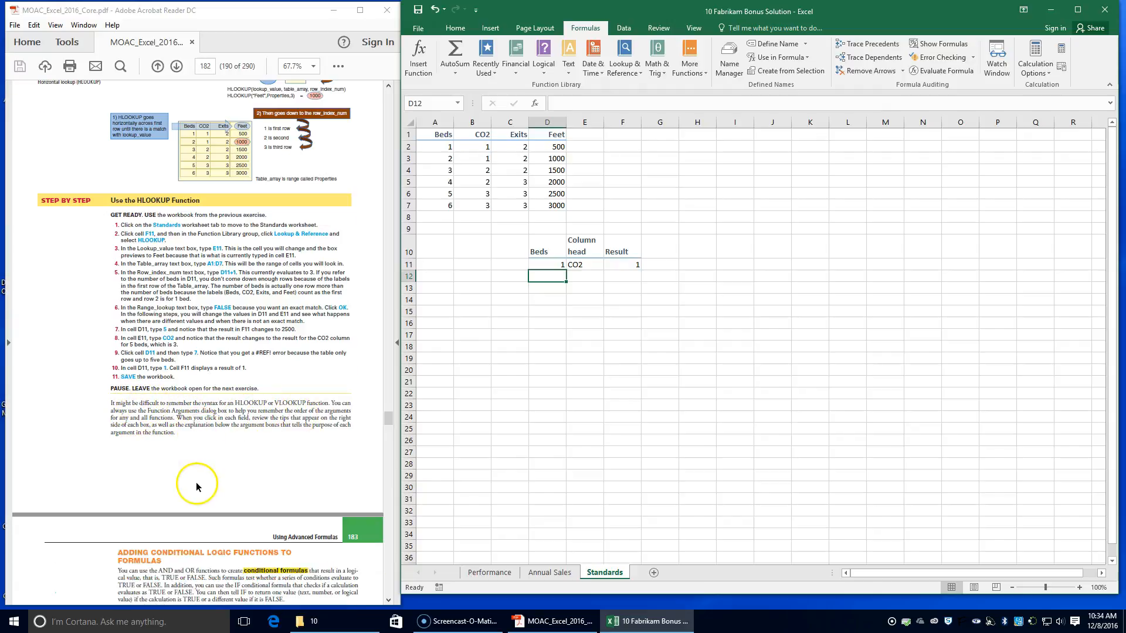
{"action": "scroll", "coordinate": [196, 482], "scroll_direction": "down", "scroll_amount": 3}
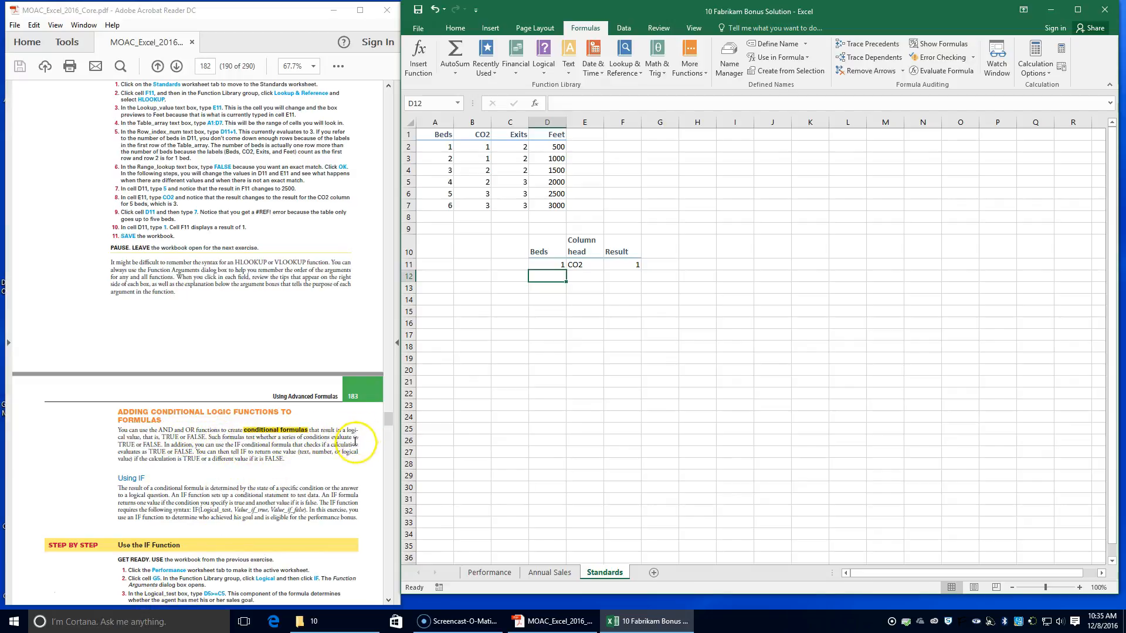
{"action": "scroll", "coordinate": [228, 543], "scroll_direction": "down", "scroll_amount": 5}
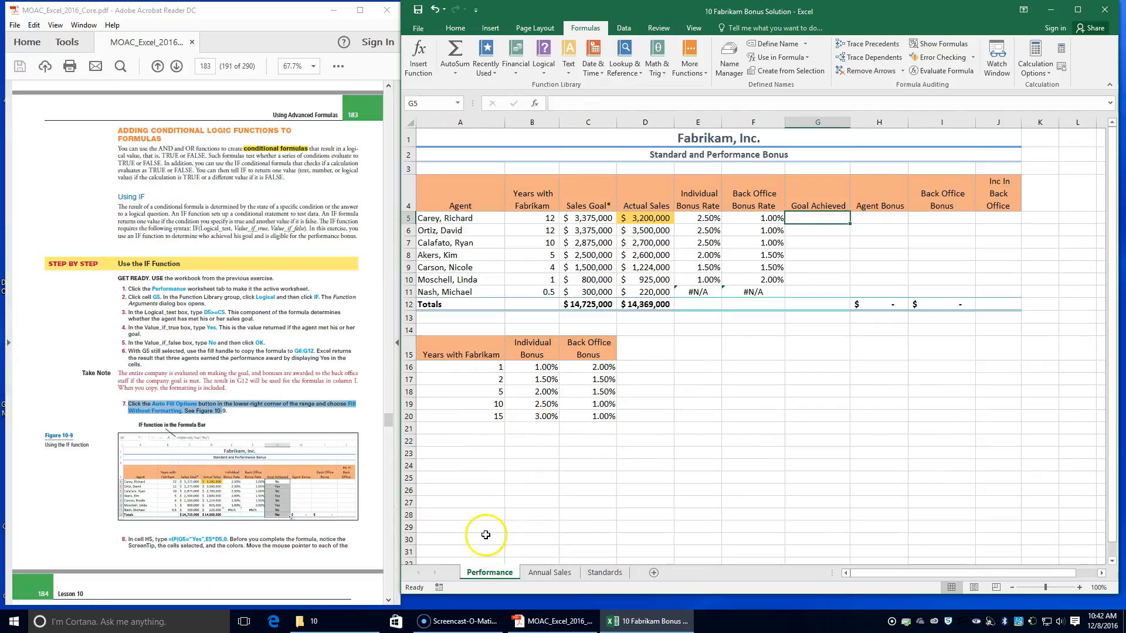
{"action": "left_click", "coordinate": [477, 574]}
{"action": "left_click", "coordinate": [830, 219]}
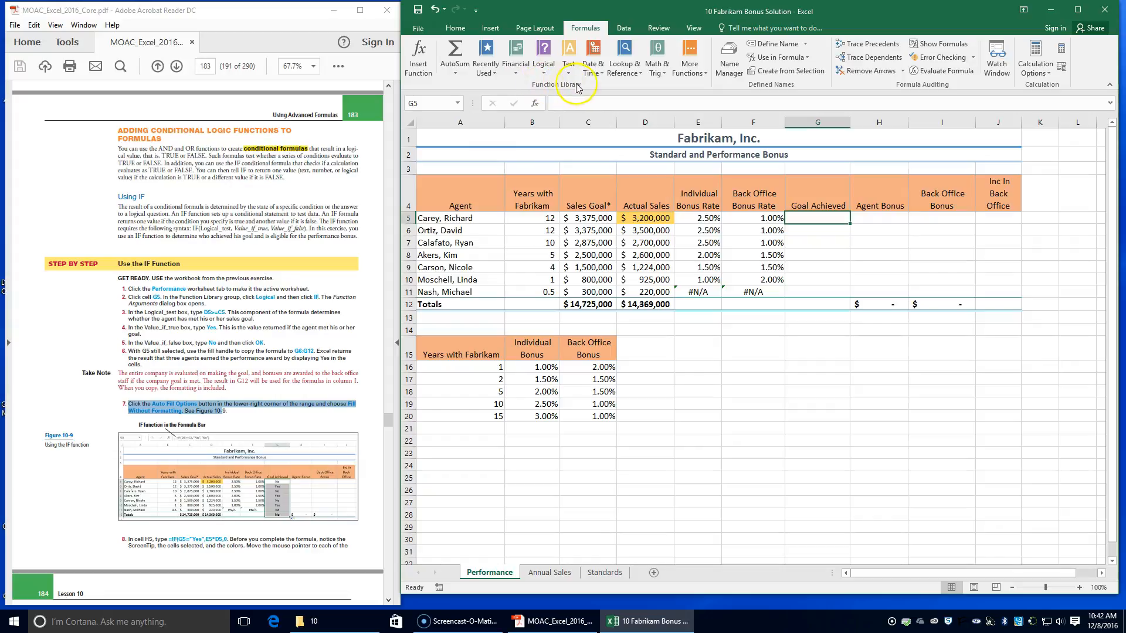
{"action": "left_click", "coordinate": [545, 70]}
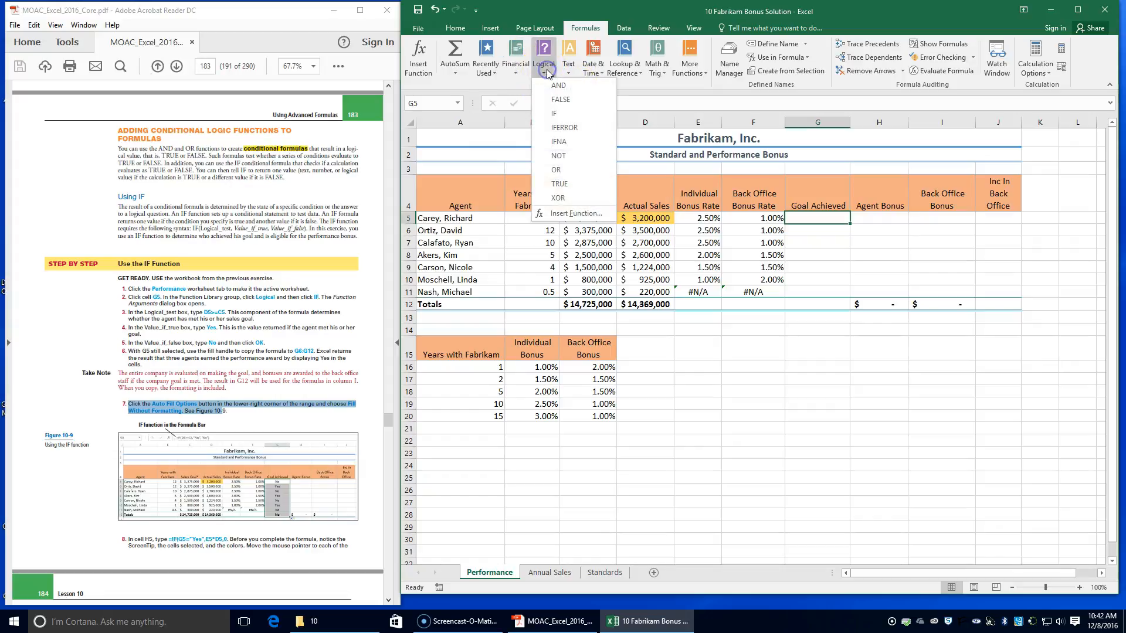
{"action": "left_click", "coordinate": [568, 117]}
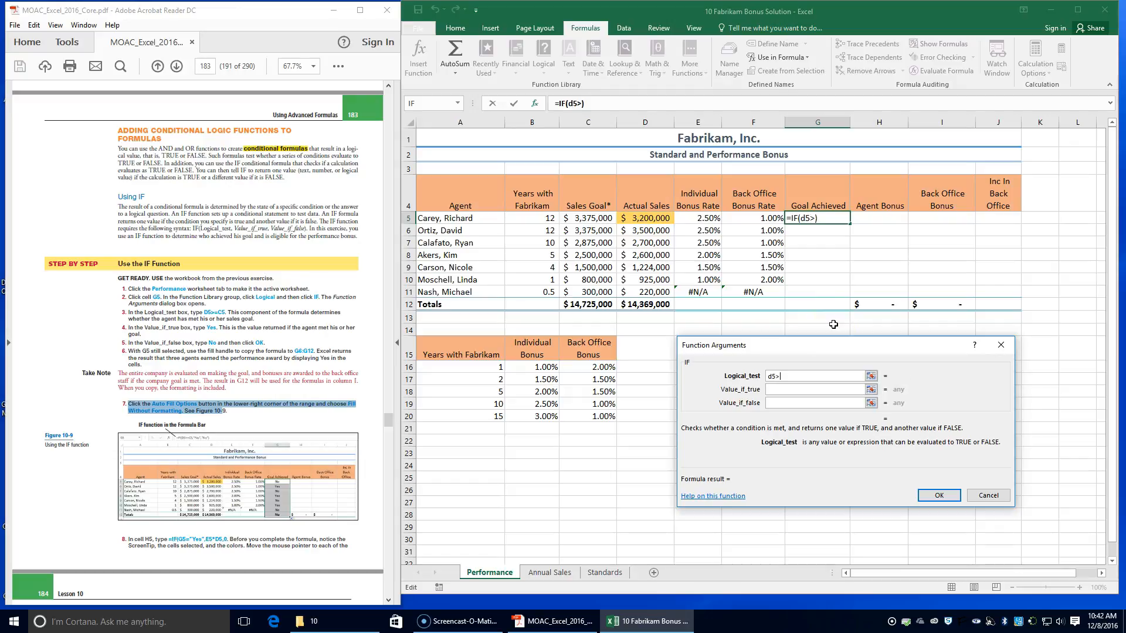
{"action": "type", "text": "c5"}
{"action": "key", "text": "Tab"}
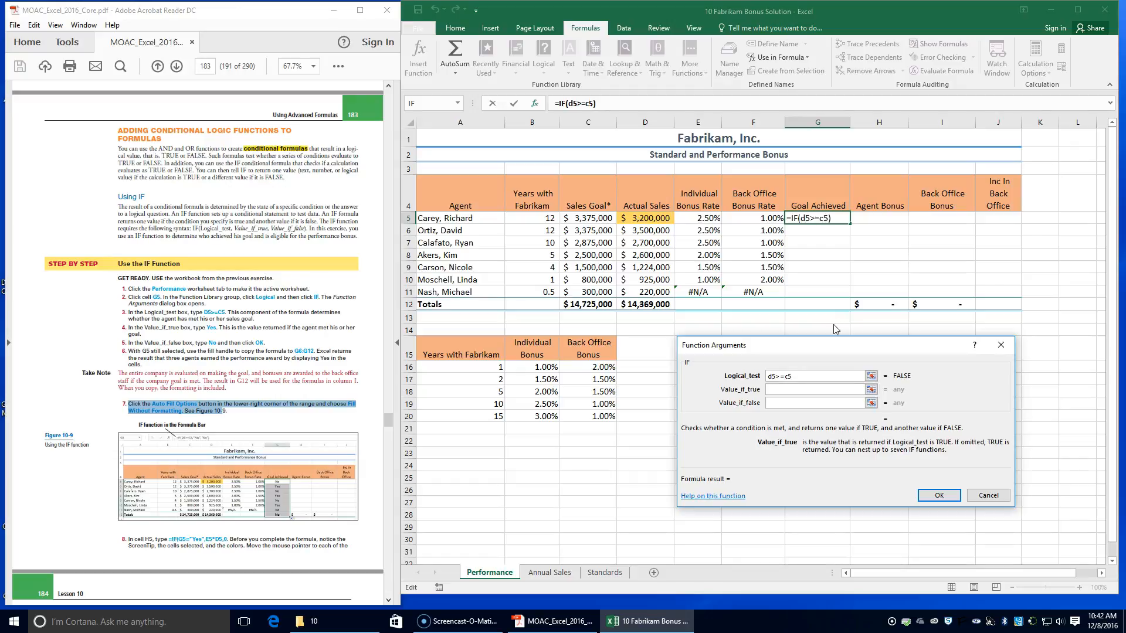
Step: Complete the G5 IF function with Value_if_true Yes and Value_if_false no, and accept it
{"action": "type", "text": "Yes"}
{"action": "key", "text": "Tab"}
{"action": "type", "text": "no"}
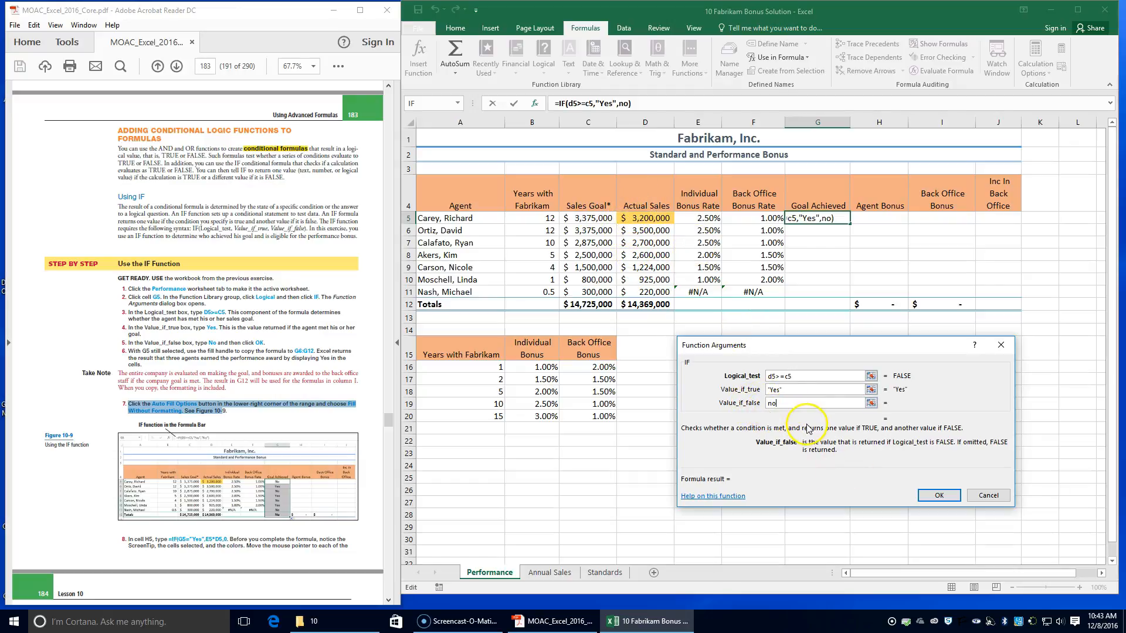
{"action": "left_click", "coordinate": [939, 496]}
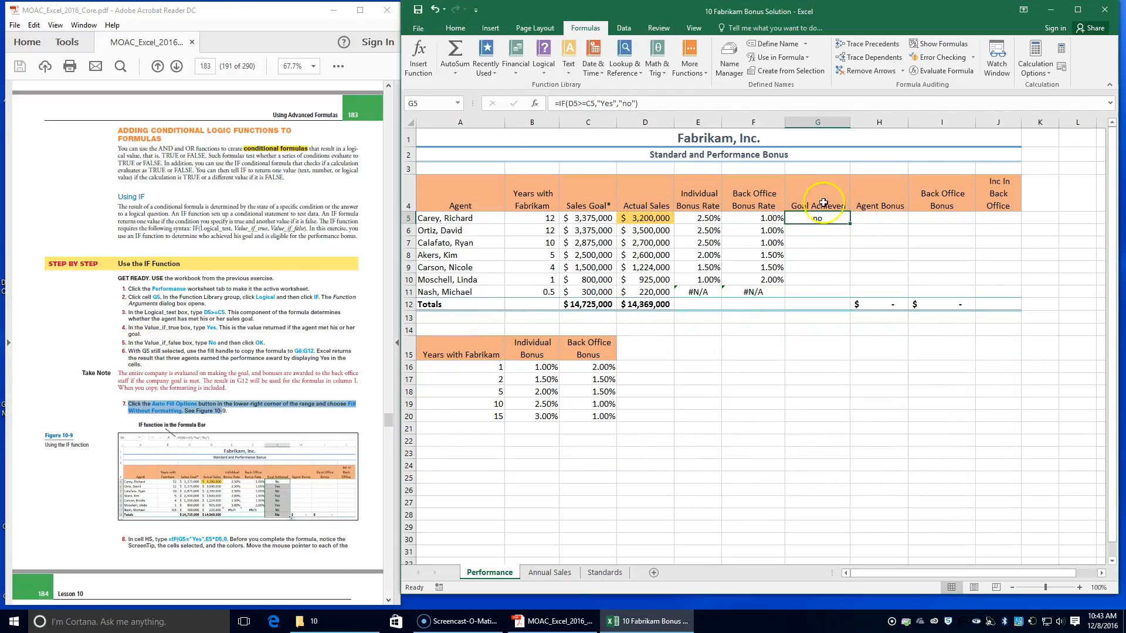
Step: Edit the IF function in G5 so that Value_if_false is No with a capital N
{"action": "left_click", "coordinate": [425, 67]}
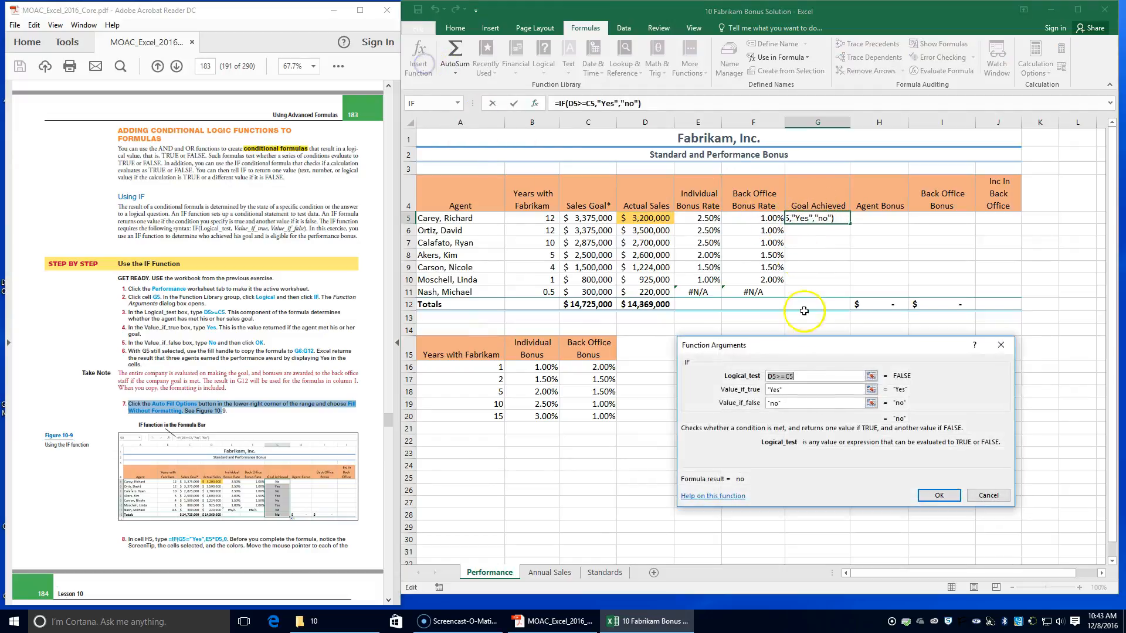
{"action": "left_click", "coordinate": [773, 404]}
{"action": "key", "text": "BackSpace"}
{"action": "type", "text": "N"}
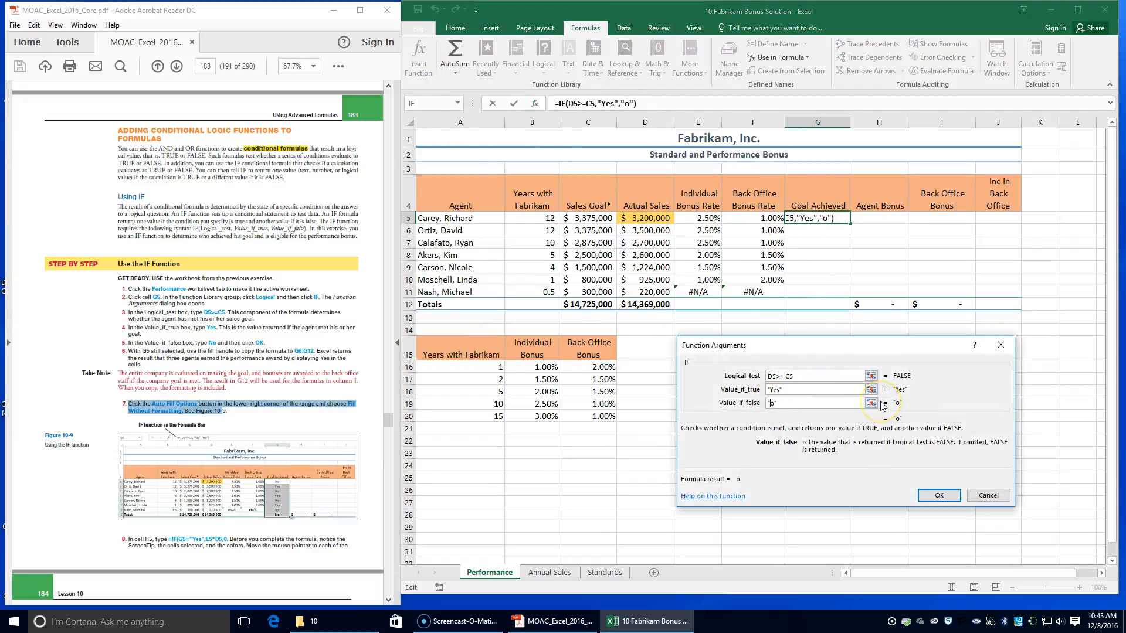
{"action": "left_click", "coordinate": [939, 496]}
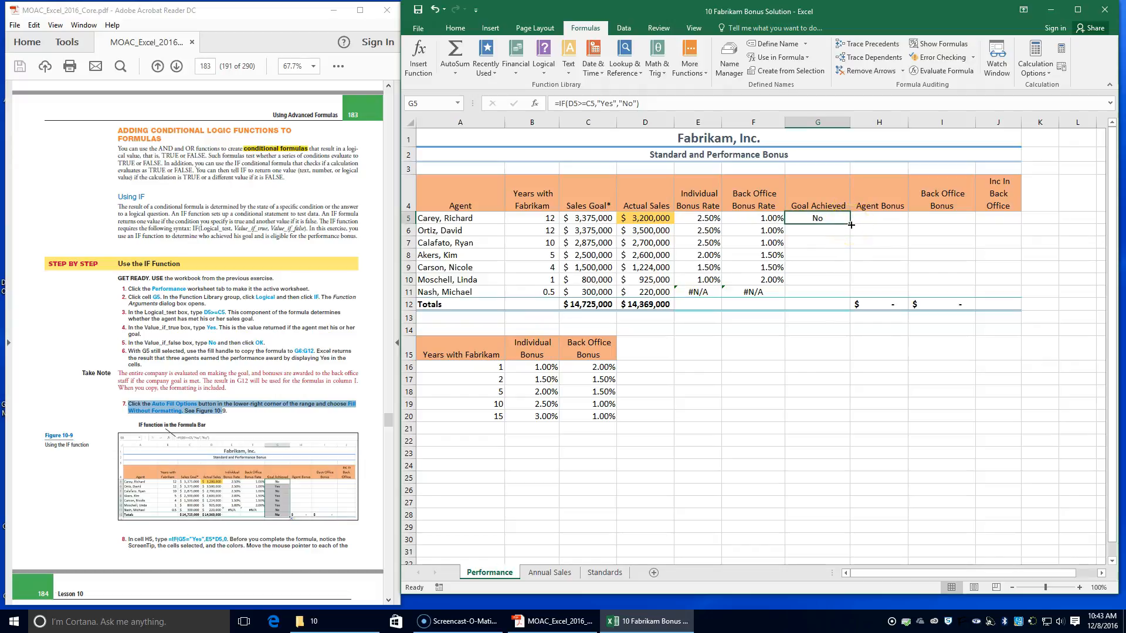
Step: Copy the Goal Achieved formula from G5 down to G6:G12, filling without formatting
{"action": "left_click_drag", "start_coordinate": [851, 225], "coordinate": [846, 307]}
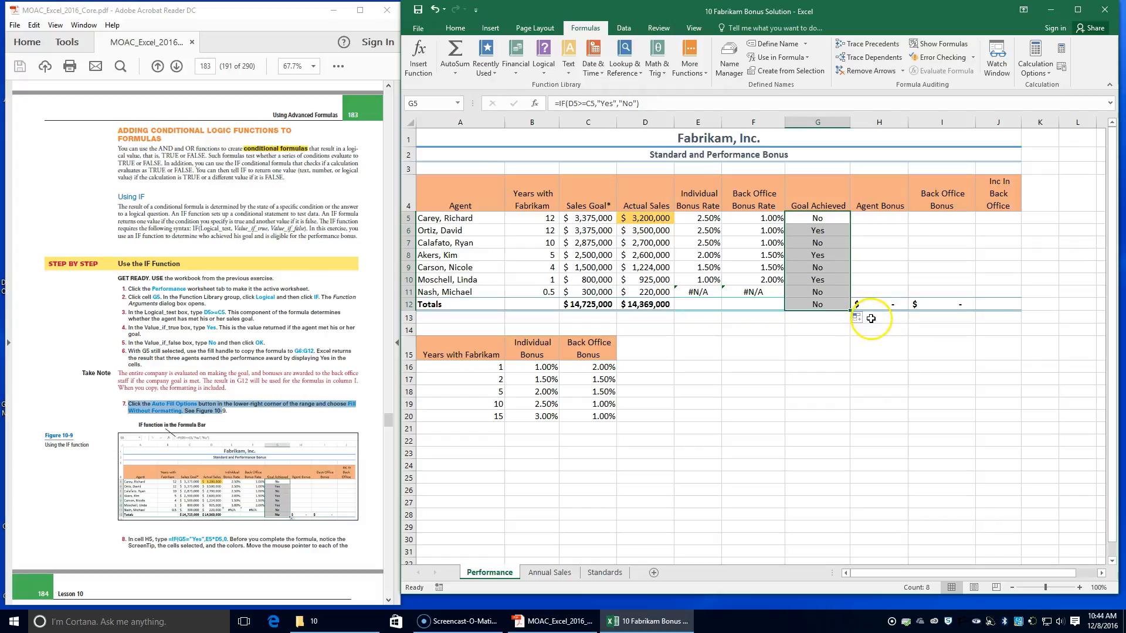
{"action": "left_click", "coordinate": [859, 320]}
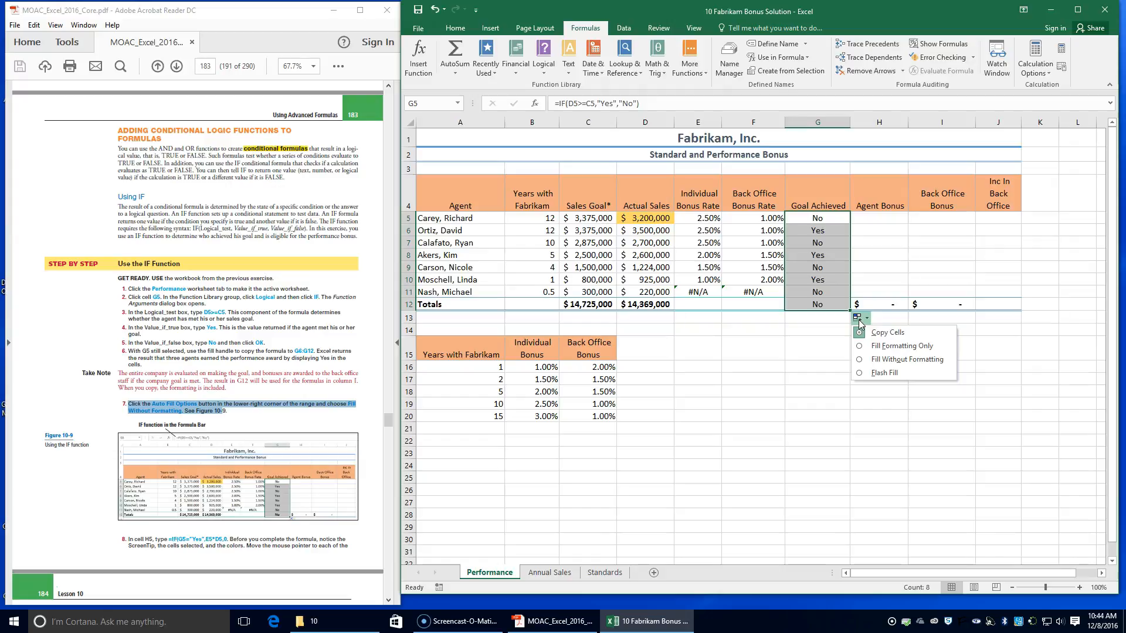
{"action": "left_click", "coordinate": [870, 360]}
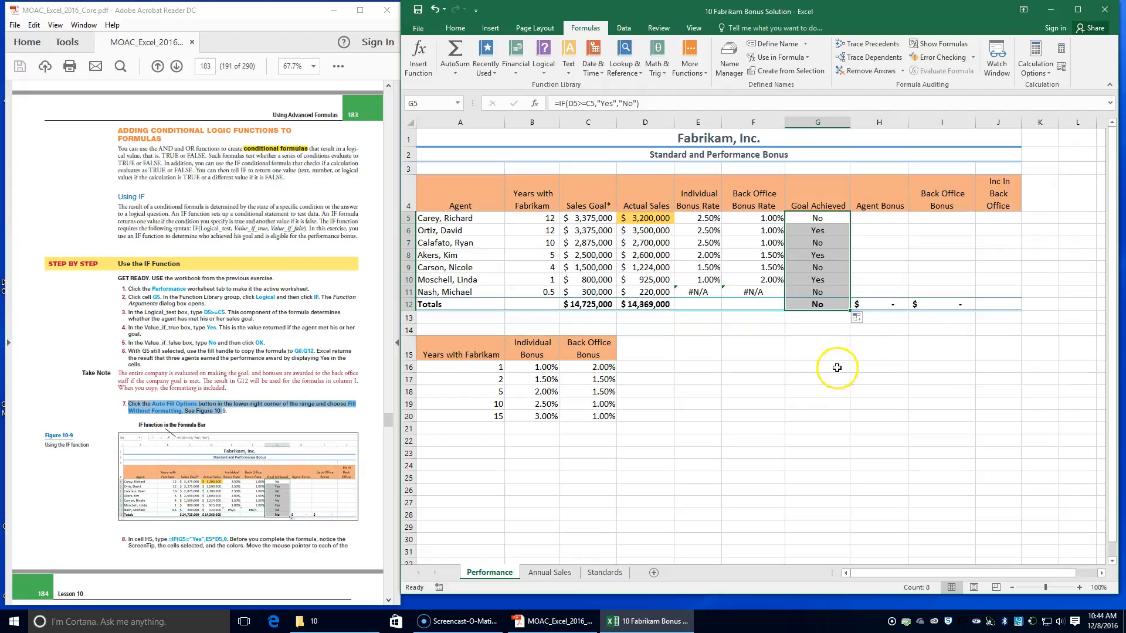
{"action": "left_click", "coordinate": [765, 302]}
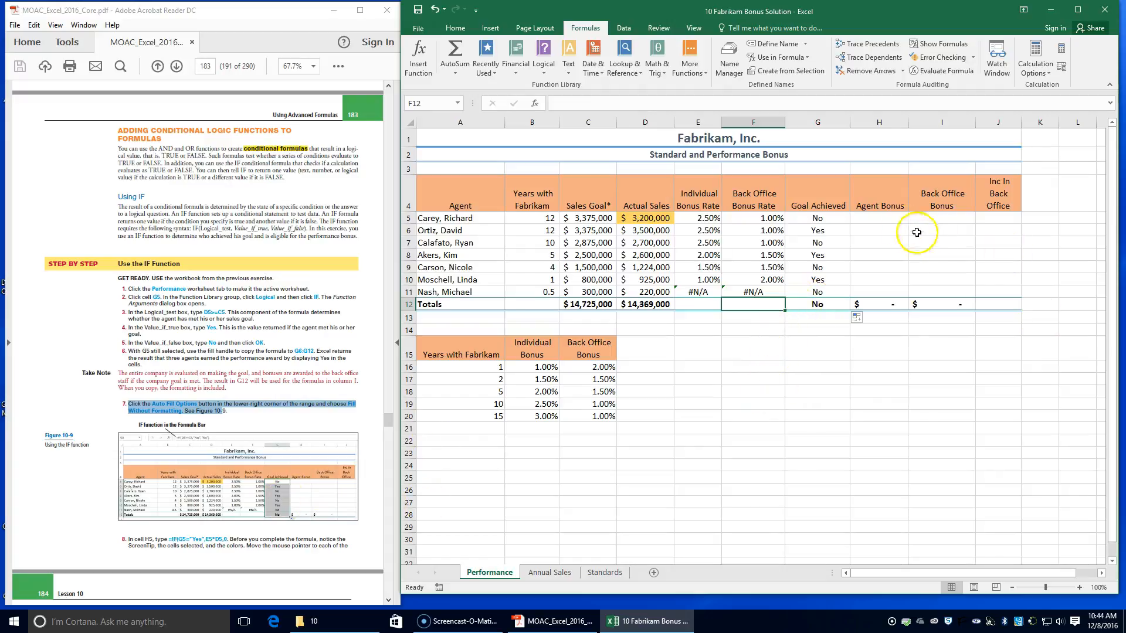
Step: In H5 under Agent Bonus, start an IF formula with the logical test G5="yes"
{"action": "left_click", "coordinate": [880, 218]}
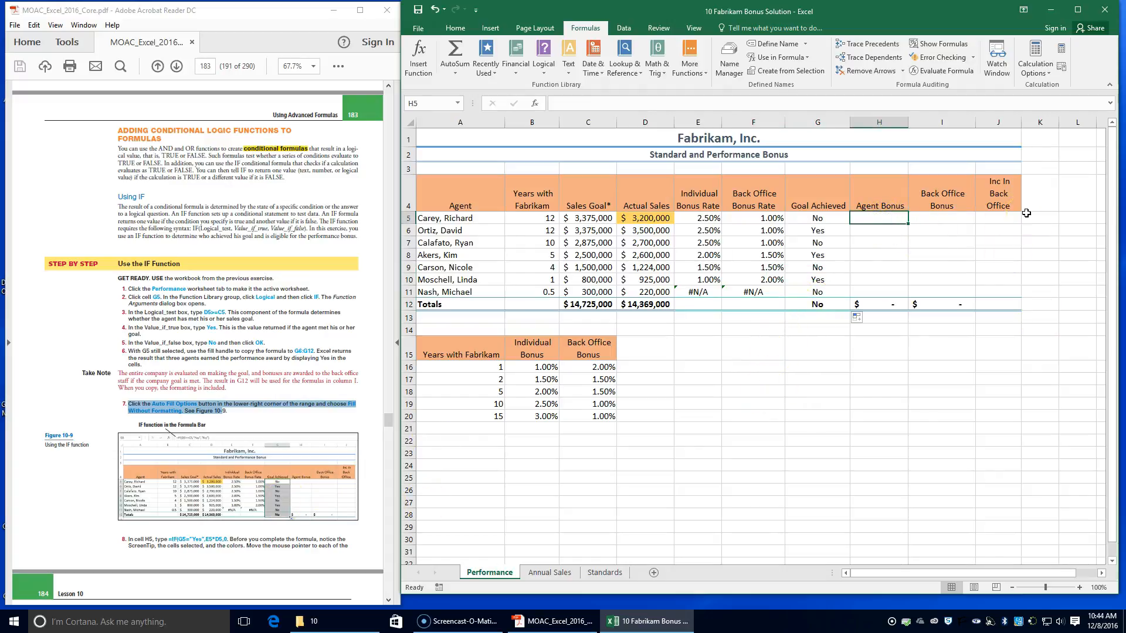
{"action": "type", "text": "="}
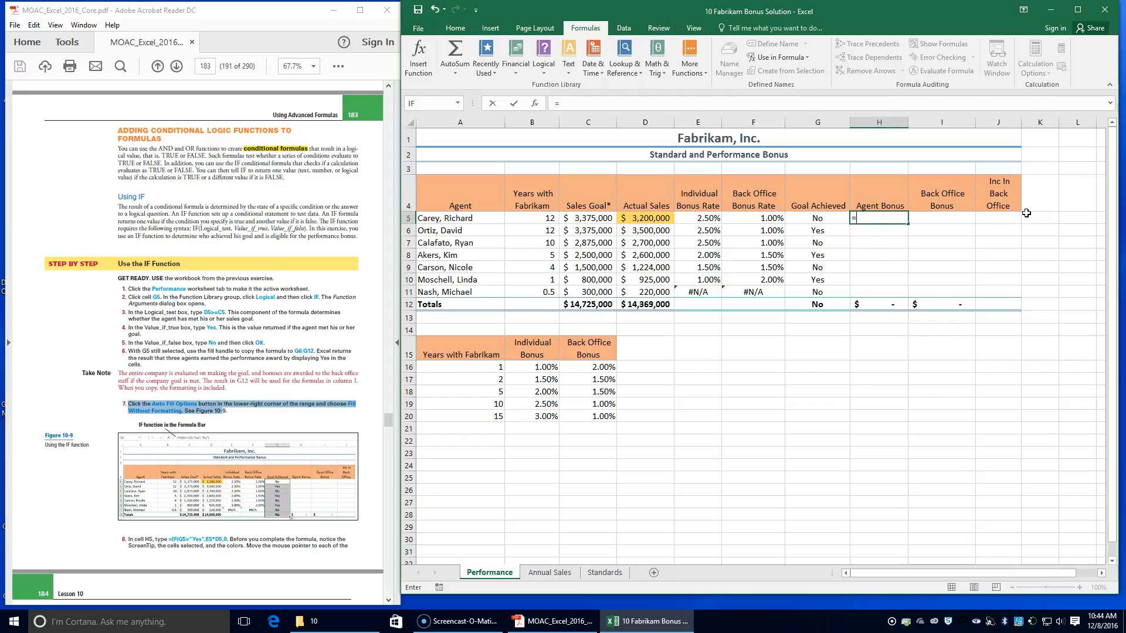
{"action": "type", "text": "if"}
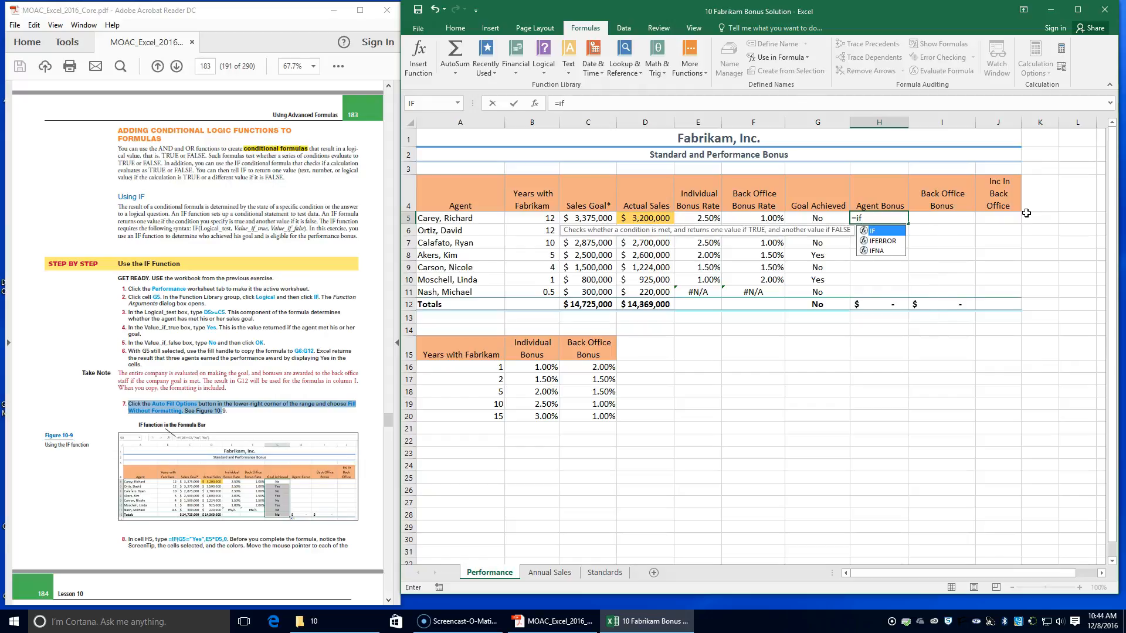
{"action": "key", "text": "Tab"}
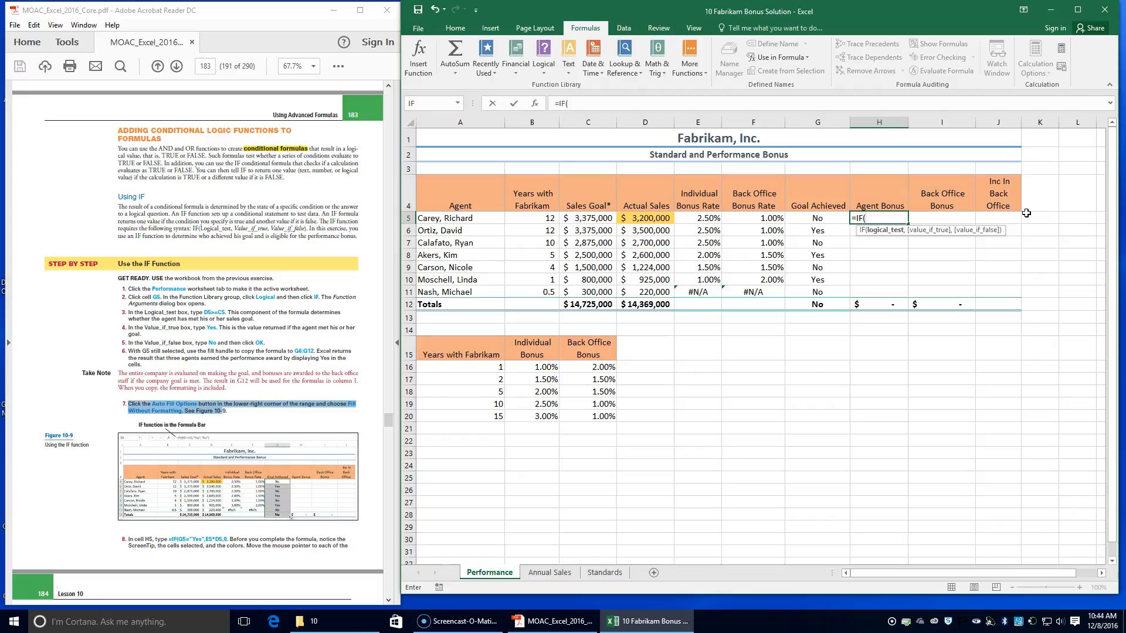
{"action": "type", "text": "g5"}
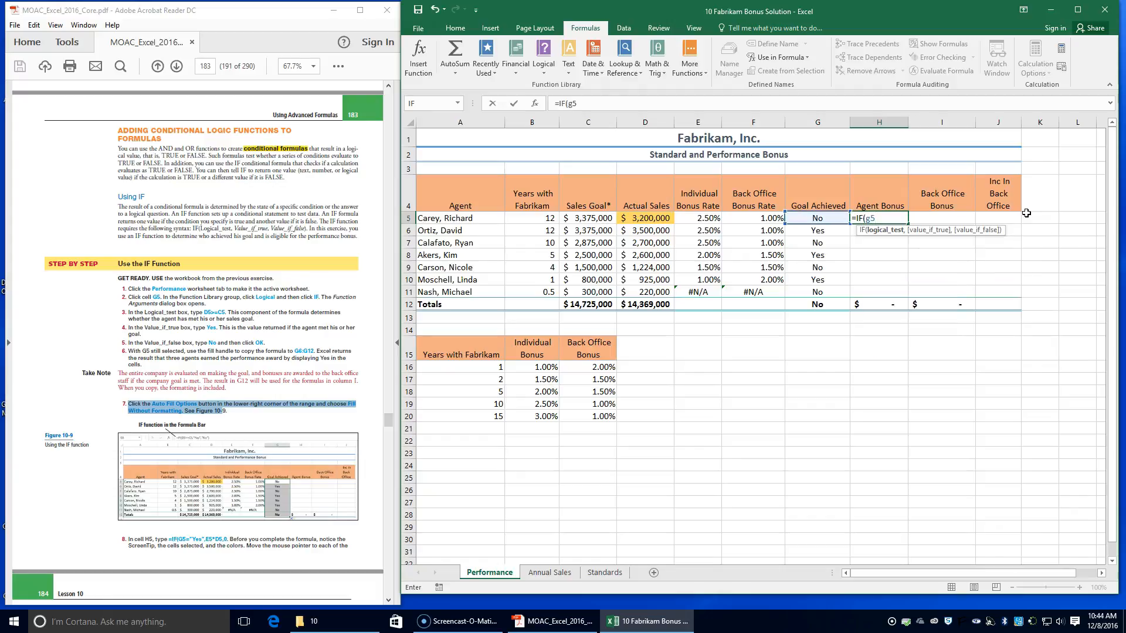
{"action": "type", "text": "=\"yes\","}
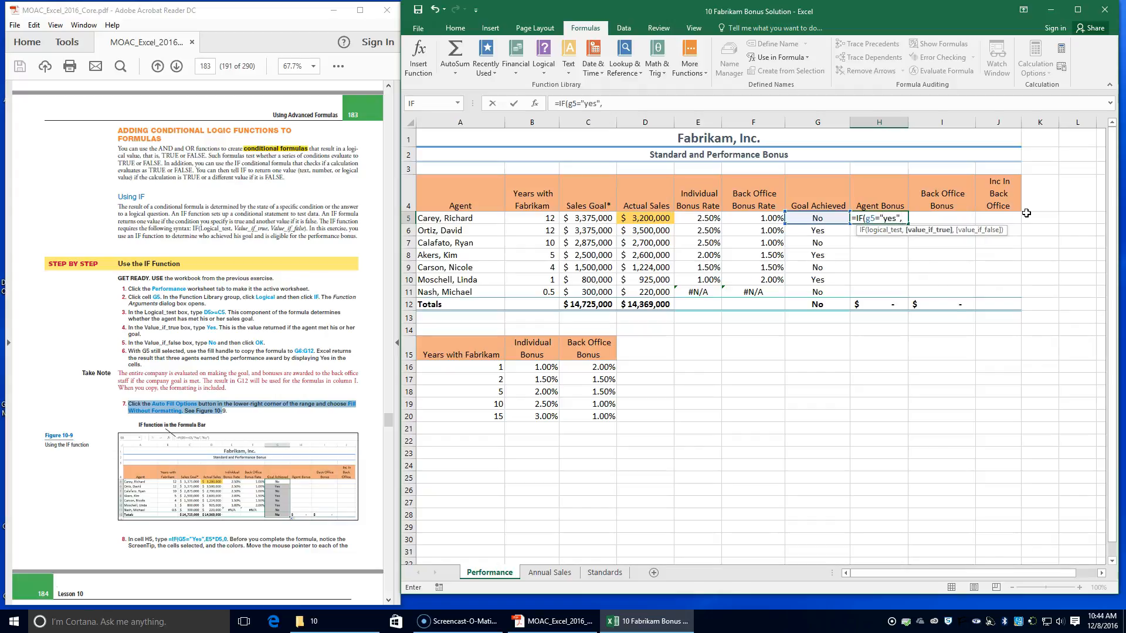
{"action": "type", "text": "E"}
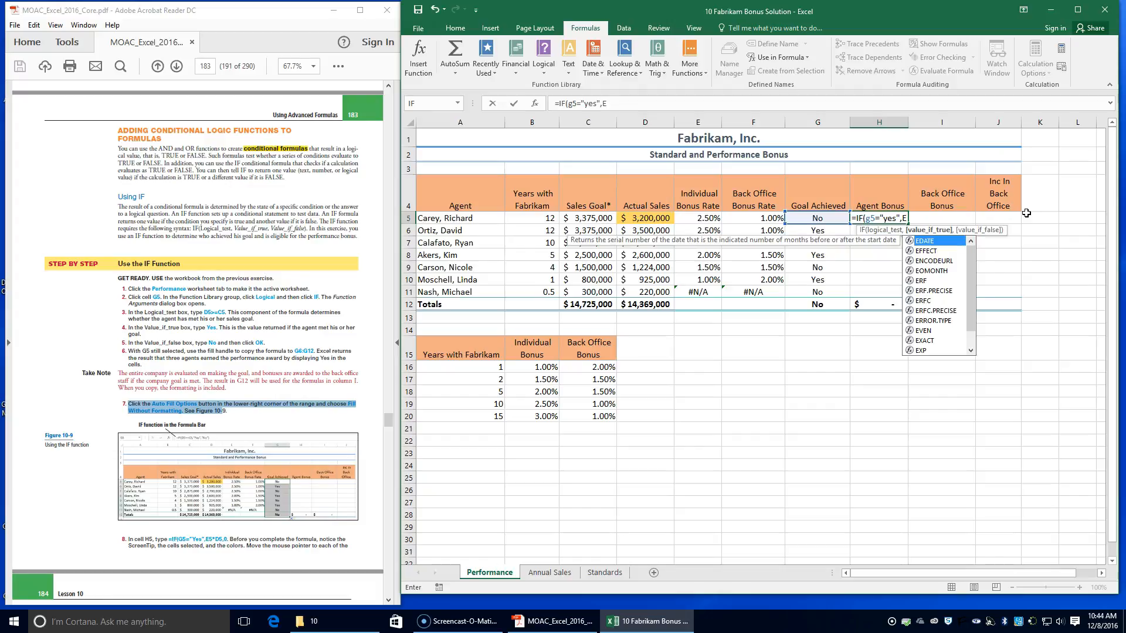
{"action": "type", "text": "5"}
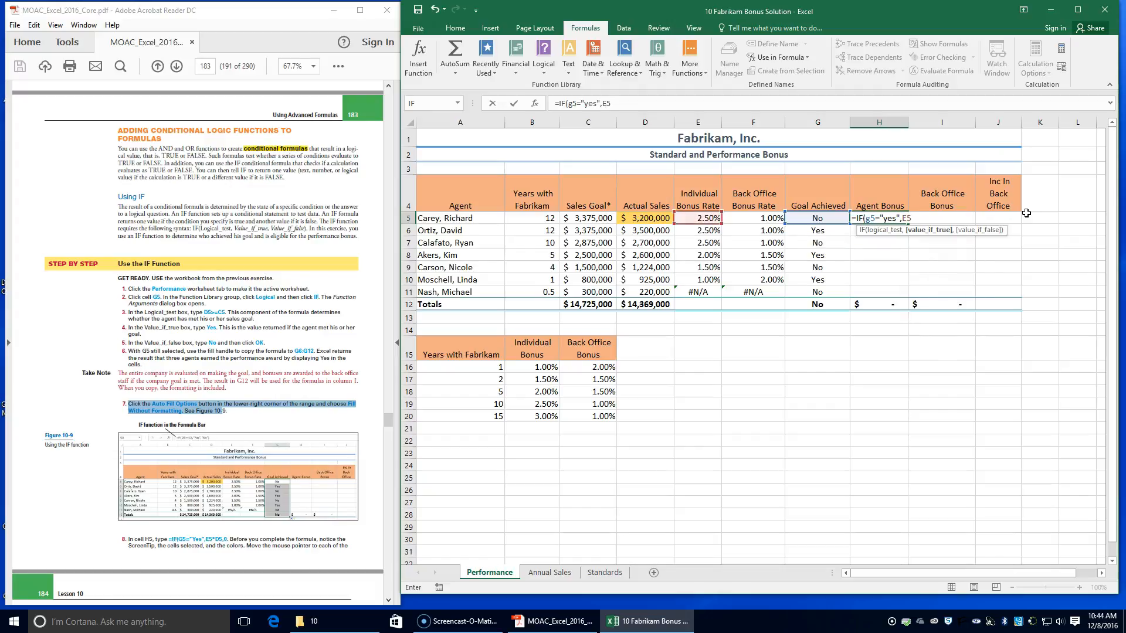
{"action": "type", "text": "*d"}
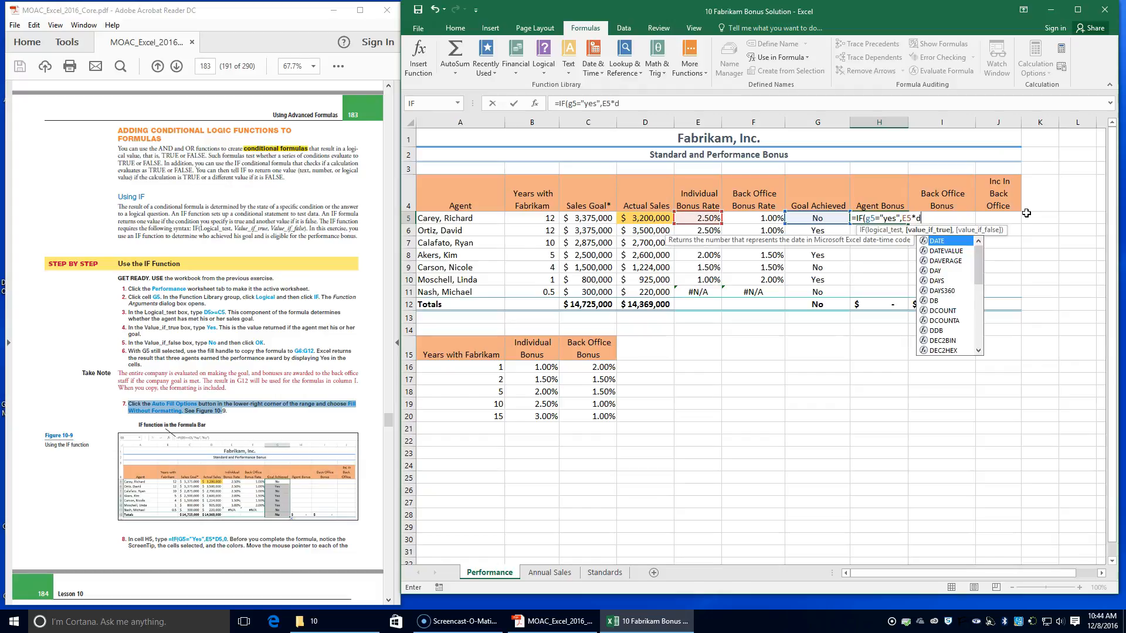
{"action": "type", "text": "5"}
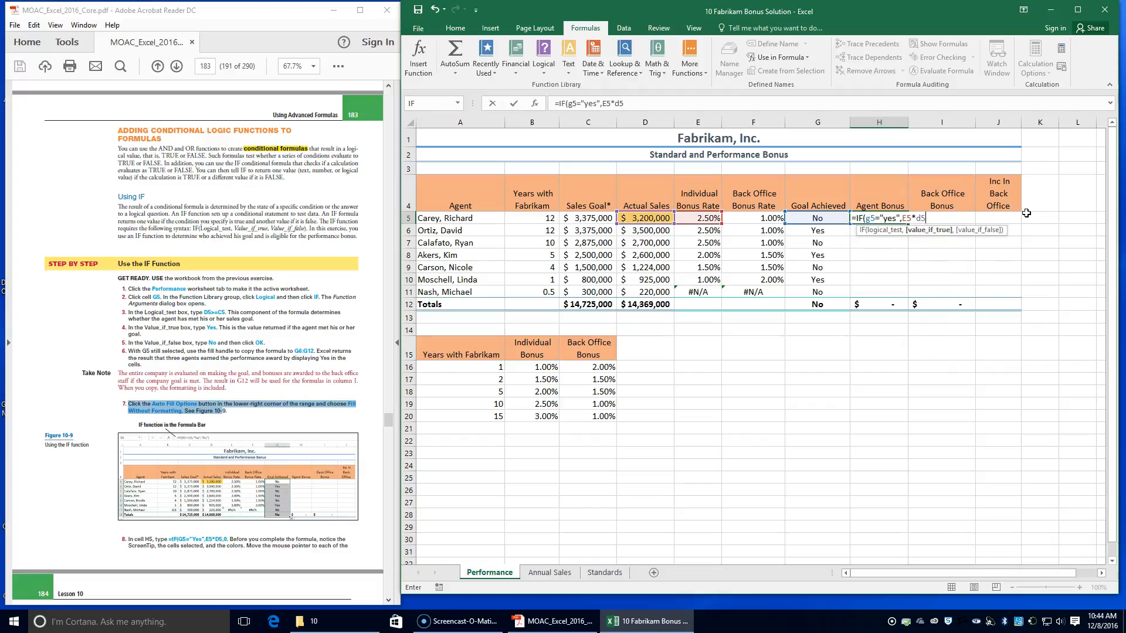
{"action": "type", "text": ",0"}
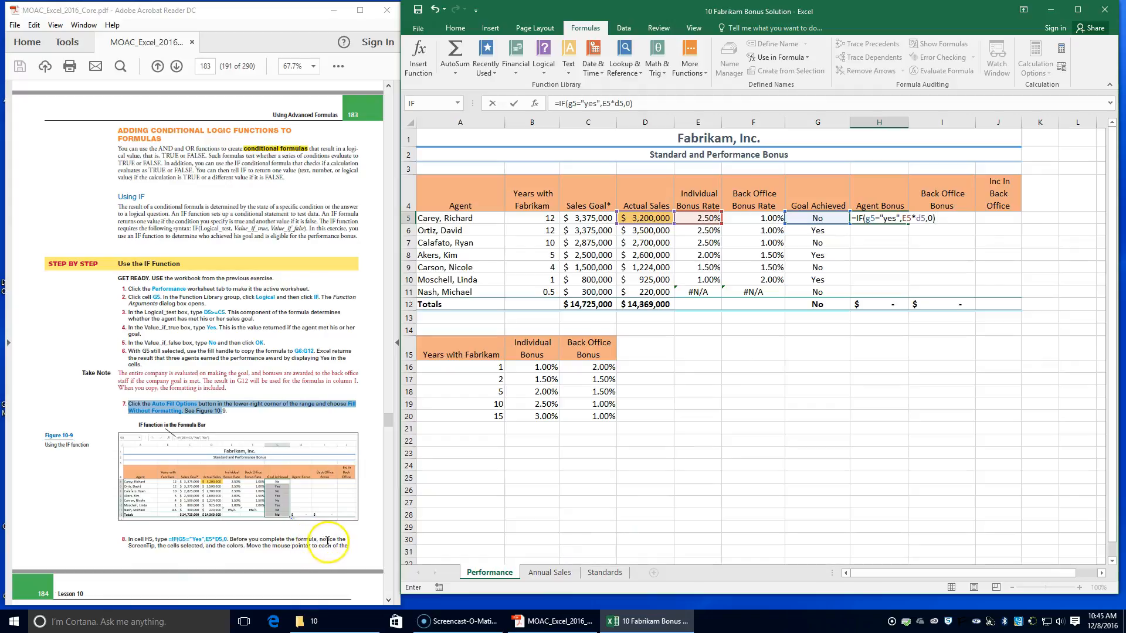
Step: Complete the H5 IF formula with E5*D5 as the true value and 0 as the false value
{"action": "scroll", "coordinate": [182, 545], "scroll_direction": "down", "scroll_amount": 2}
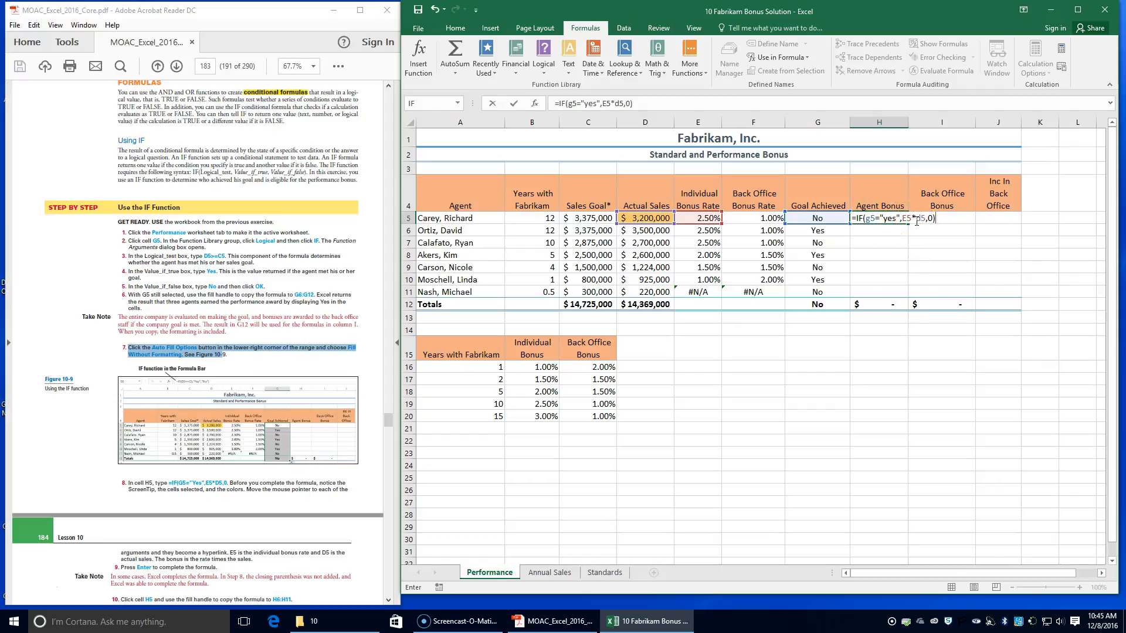
{"action": "key", "text": "Return"}
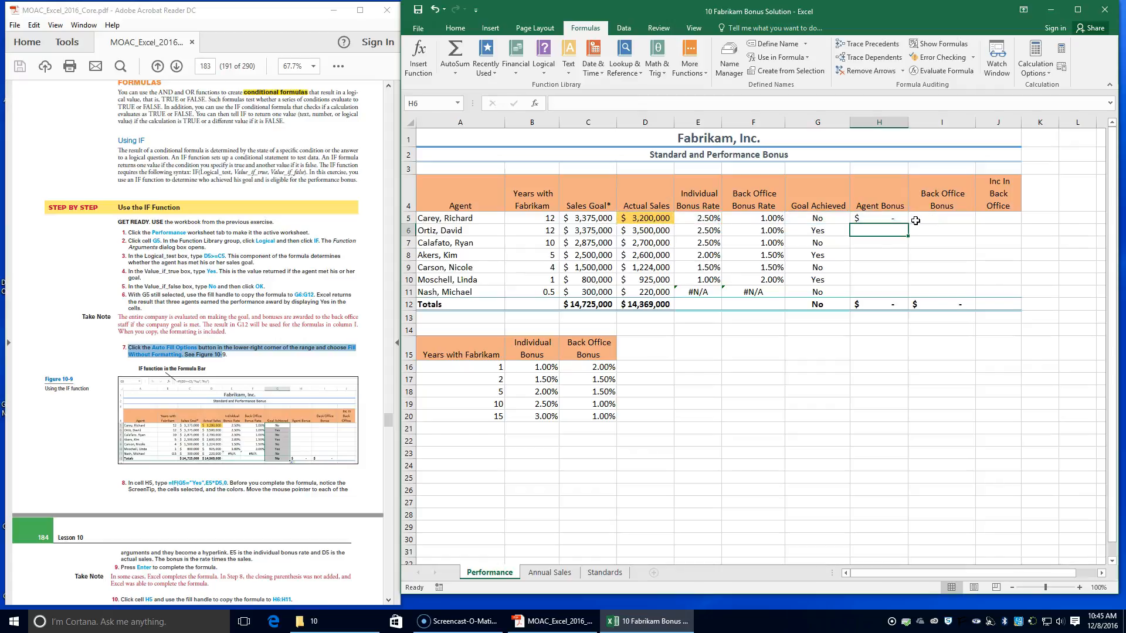
Step: Copy the Agent Bonus formula from H5 down to H6:H11
{"action": "scroll", "coordinate": [200, 557], "scroll_direction": "down", "scroll_amount": 1}
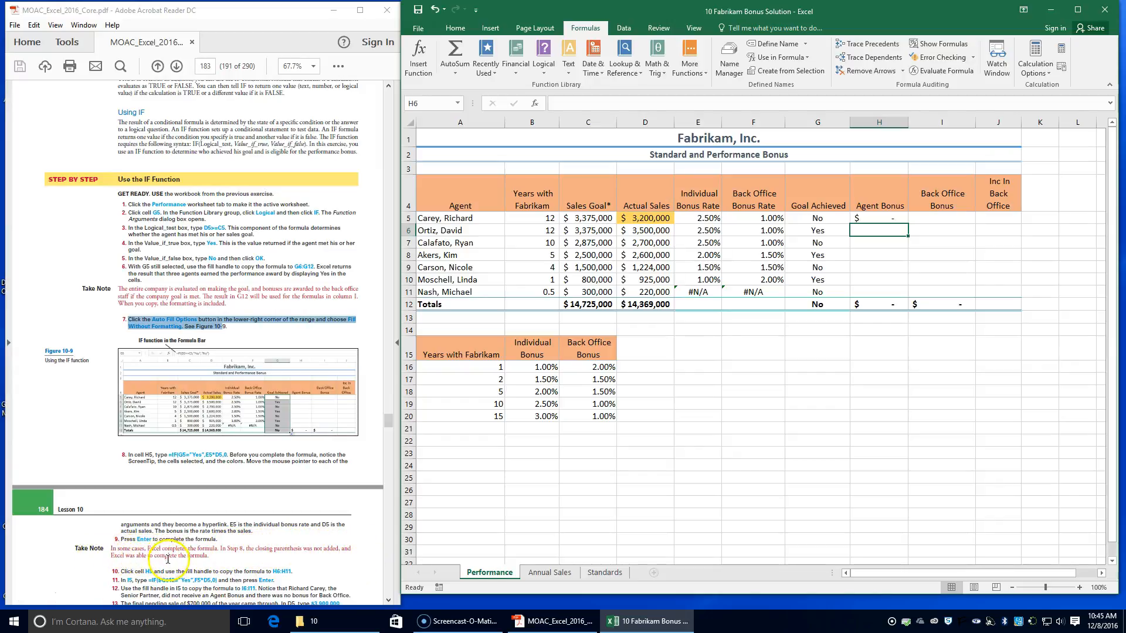
{"action": "scroll", "coordinate": [158, 563], "scroll_direction": "down", "scroll_amount": 1}
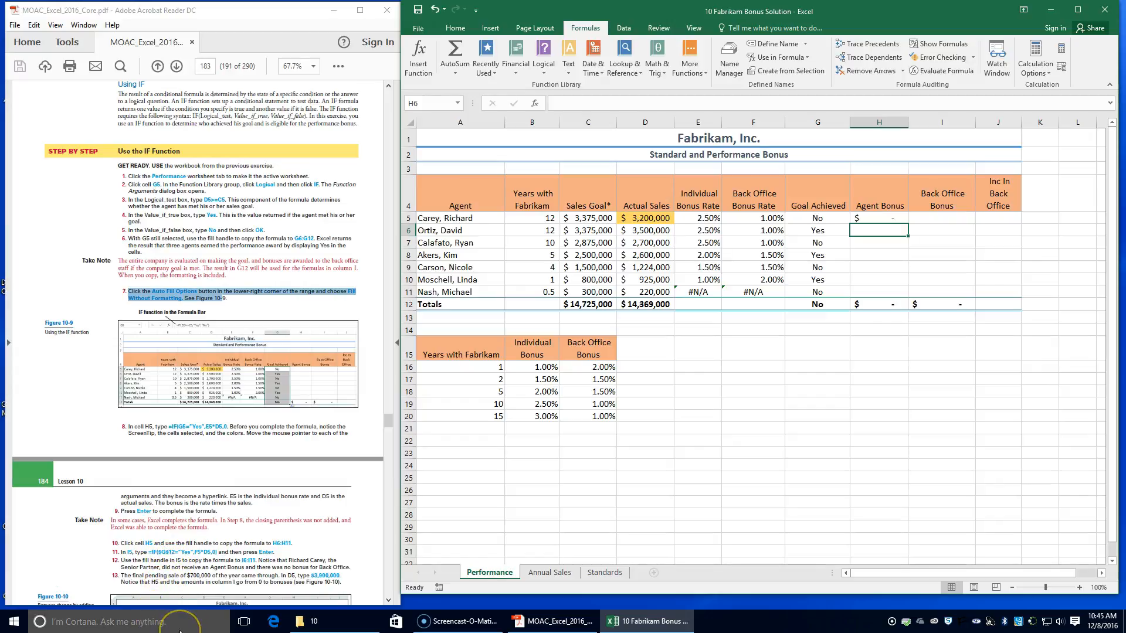
{"action": "scroll", "coordinate": [610, 503], "scroll_direction": "down", "scroll_amount": 1}
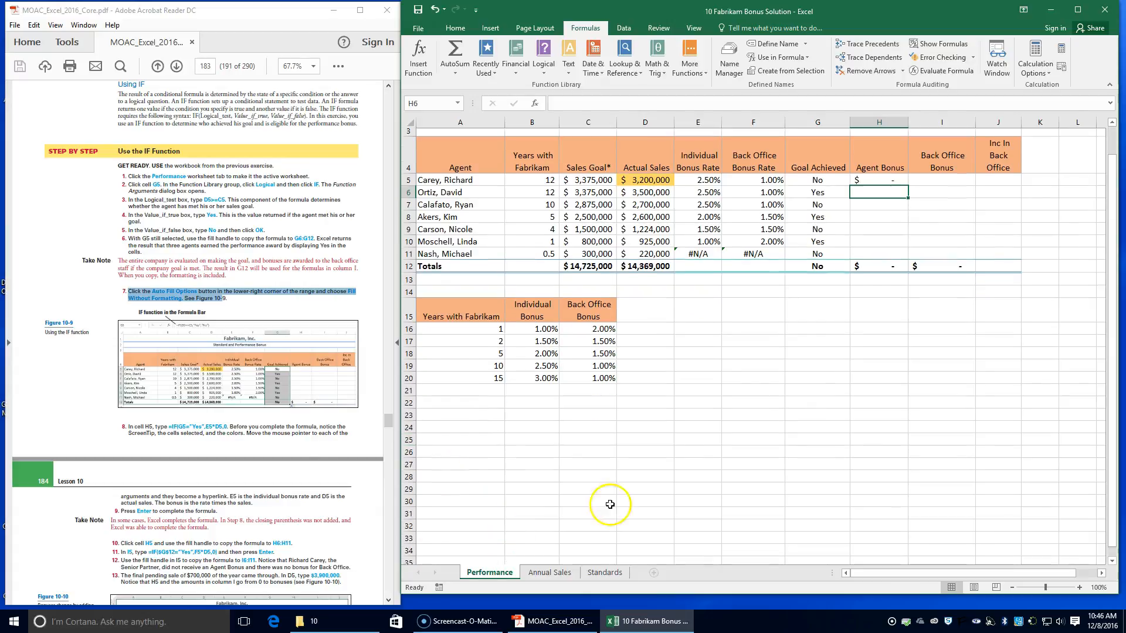
{"action": "left_click", "coordinate": [867, 170]}
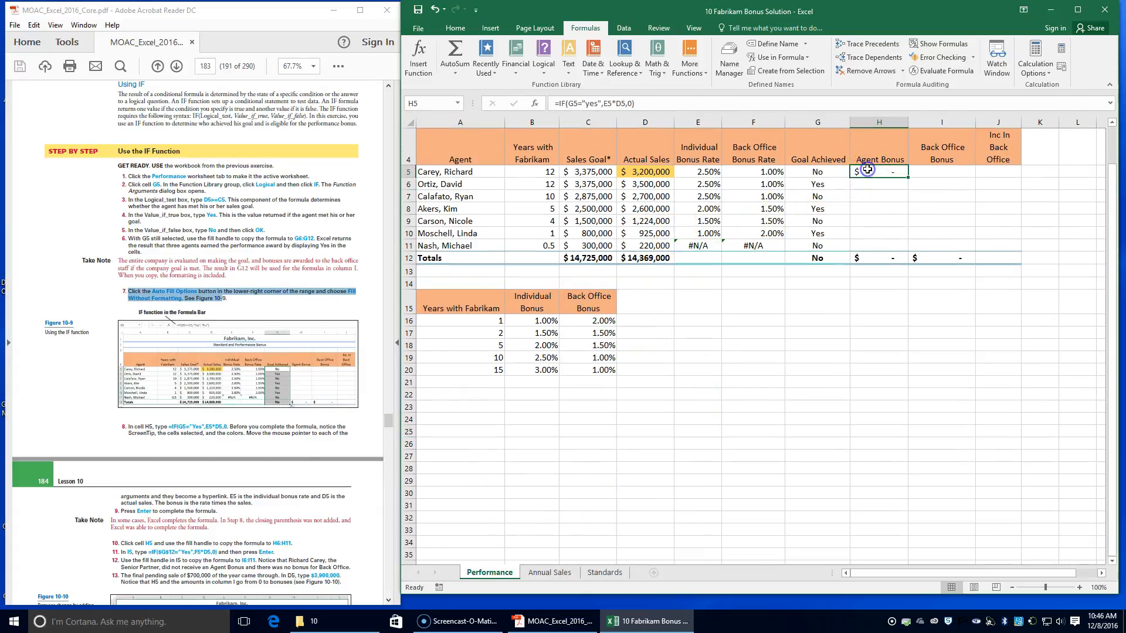
{"action": "left_click", "coordinate": [869, 169]}
{"action": "left_click_drag", "start_coordinate": [907, 184], "coordinate": [901, 252]}
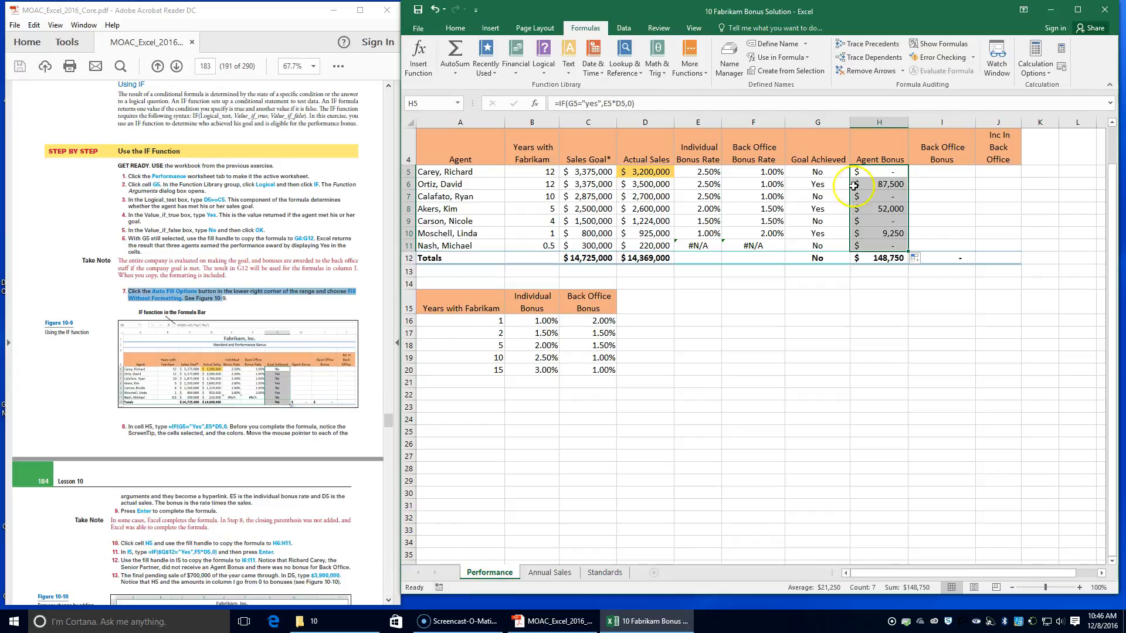
Step: In I5 under Back Office Bonus, start an IF formula with the logical test $G$12="yes"
{"action": "left_click", "coordinate": [954, 173]}
{"action": "left_click", "coordinate": [960, 169]}
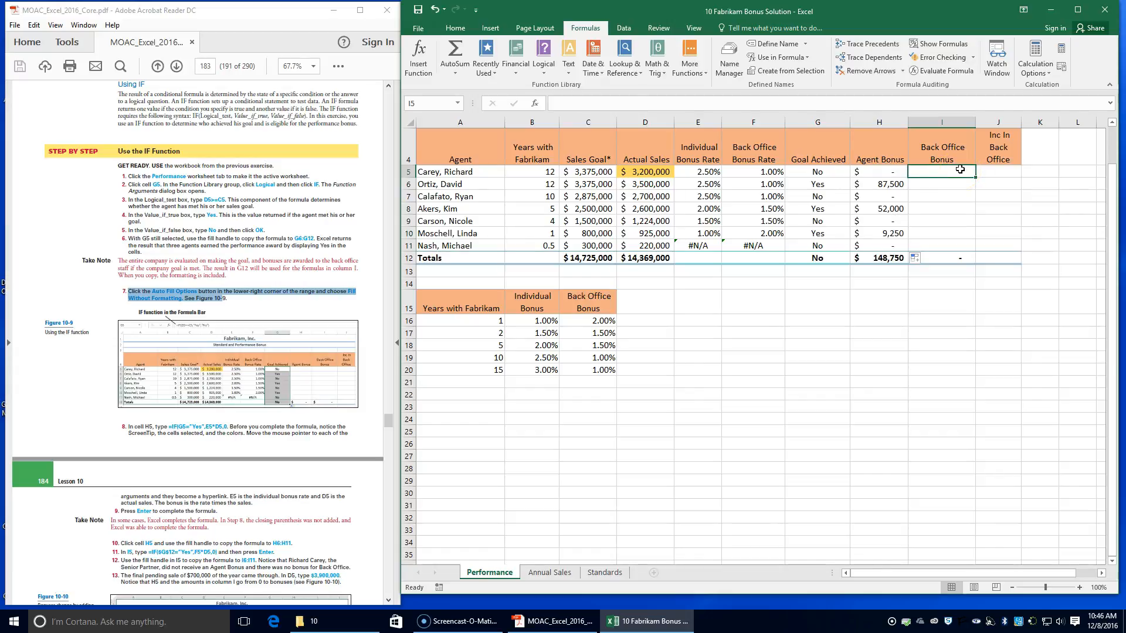
{"action": "type", "text": "=if"}
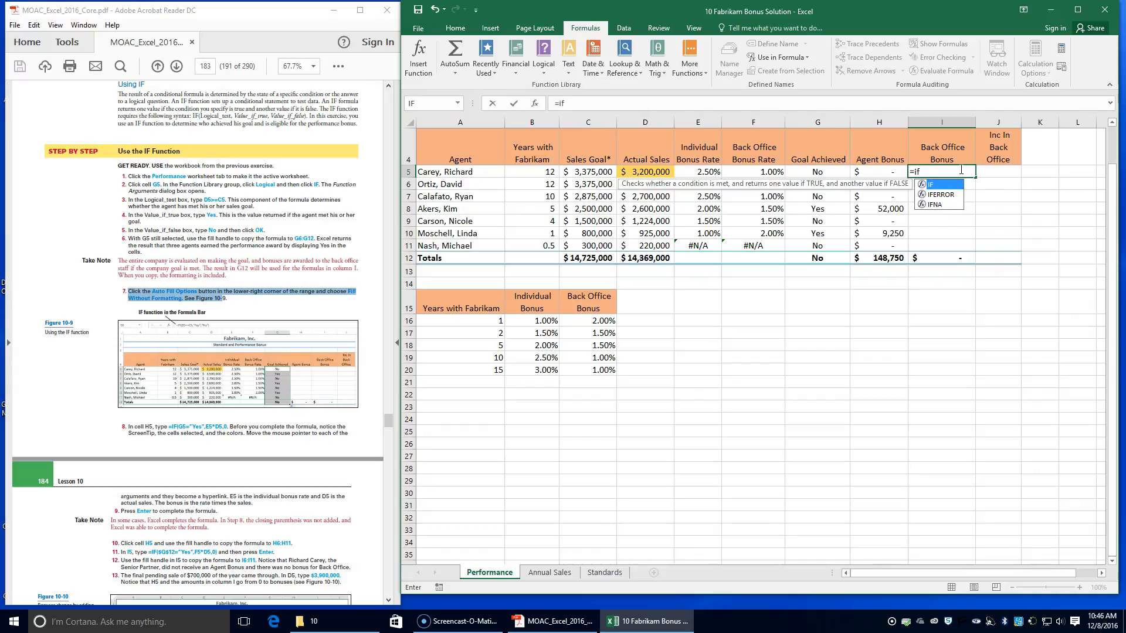
{"action": "type", "text": "($g"}
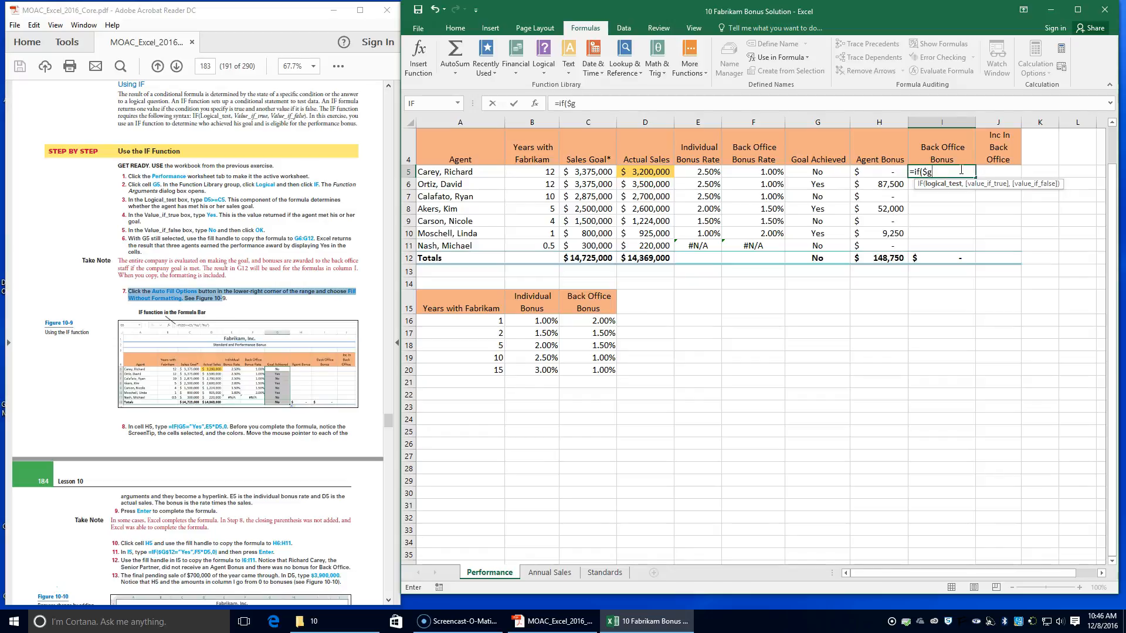
{"action": "type", "text": "2=\"yes"}
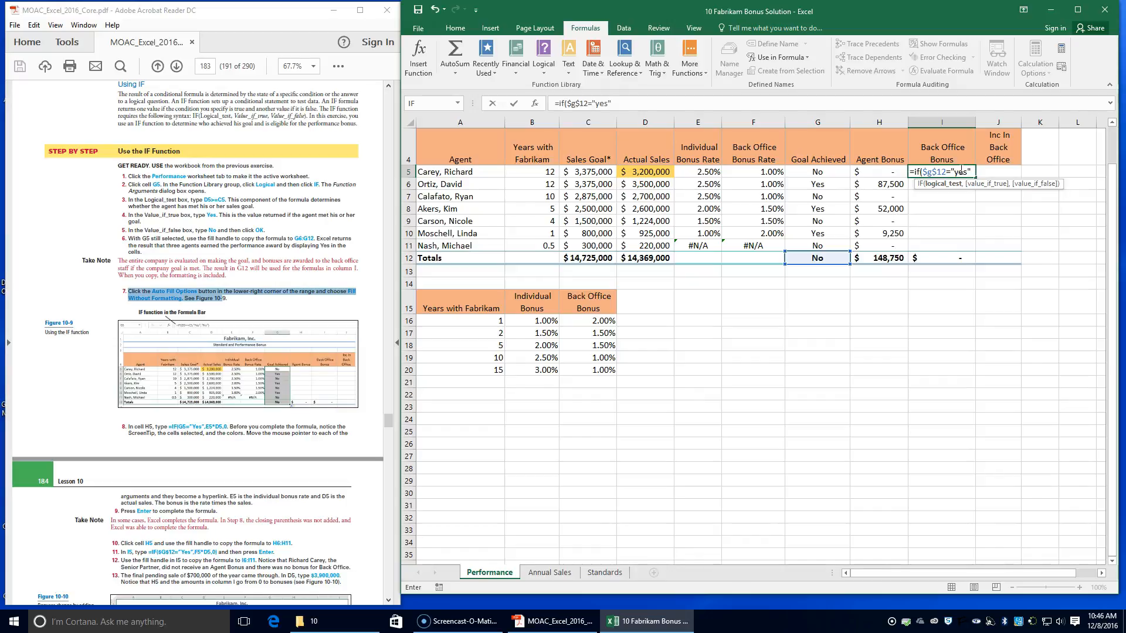
Step: Complete the I5 IF formula with F5*D5 if true and 0 if false, and copy it down to I6:I11
{"action": "type", "text": ",f"}
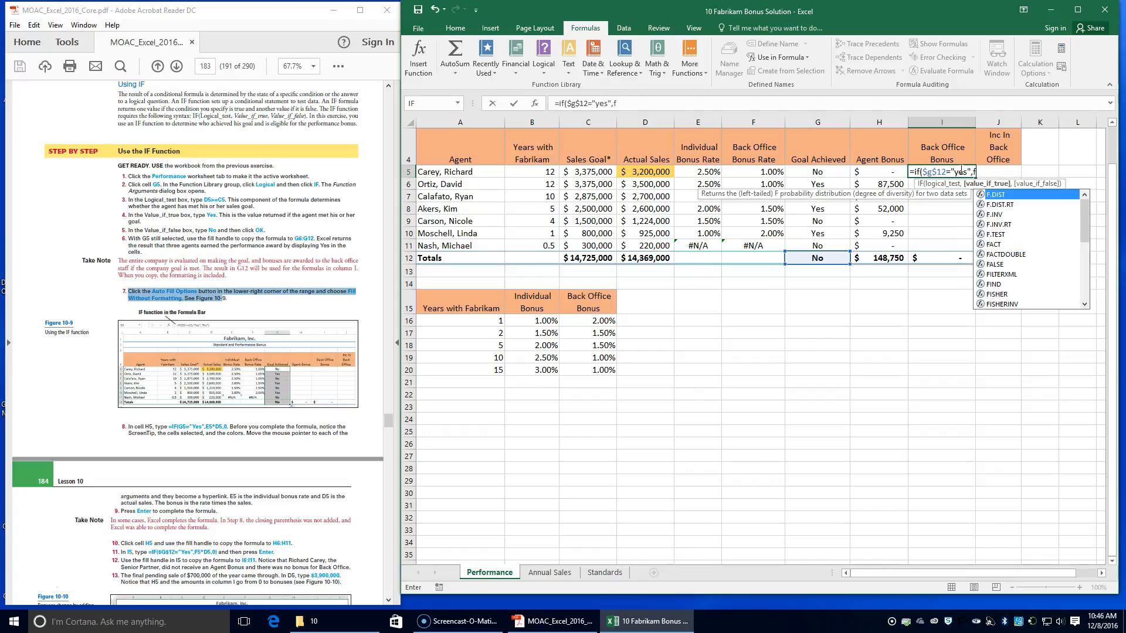
{"action": "type", "text": "5*d5"}
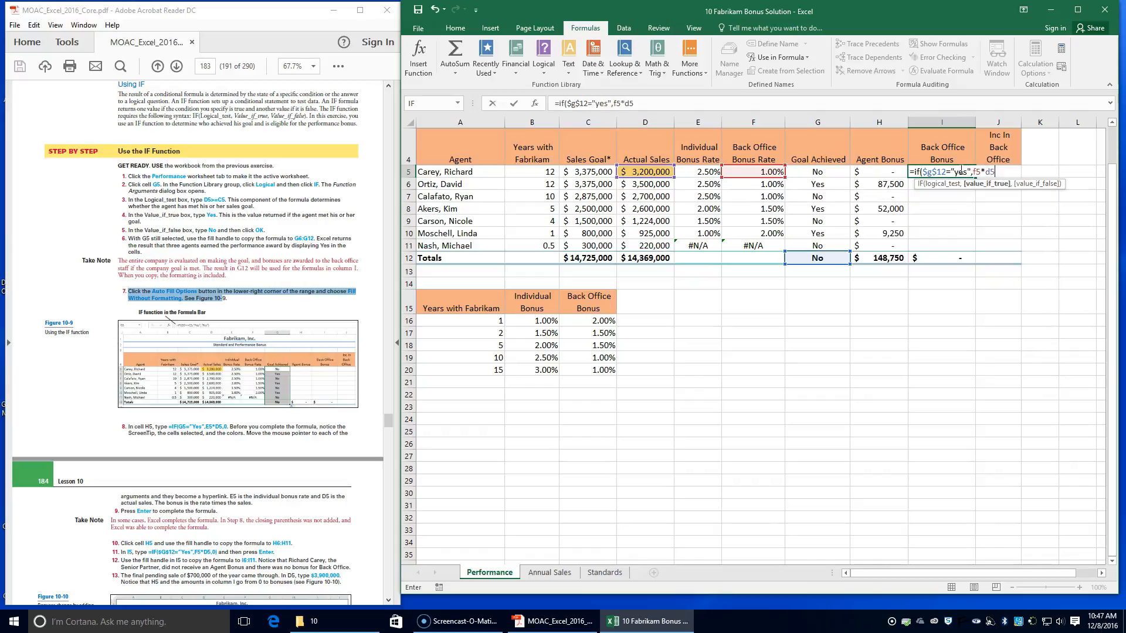
{"action": "type", "text": ",0"}
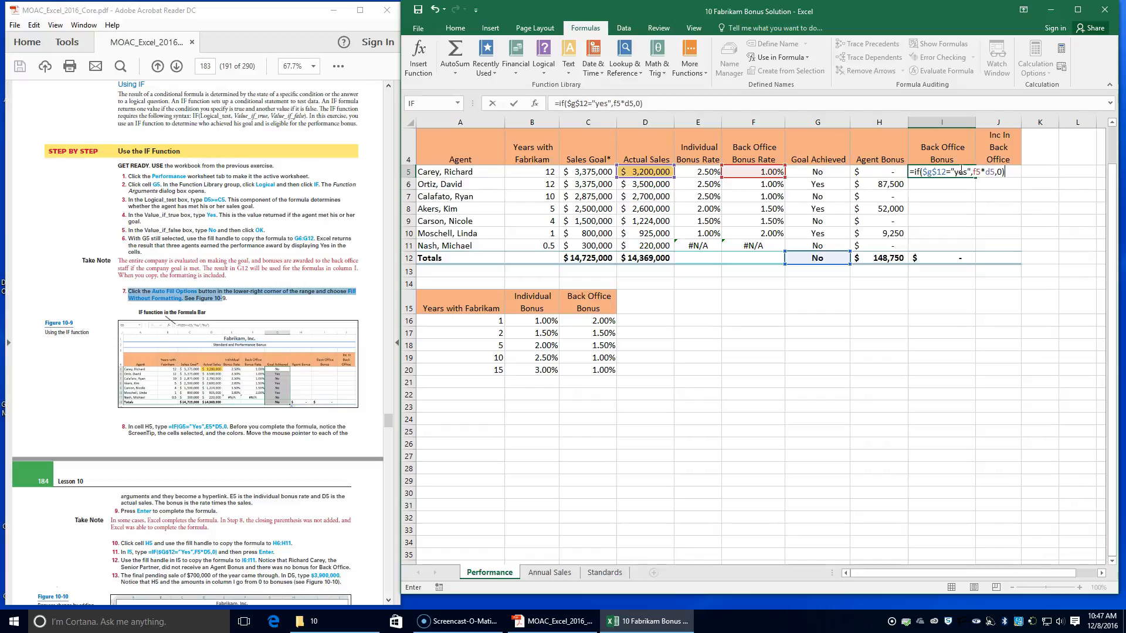
{"action": "key", "text": "Return"}
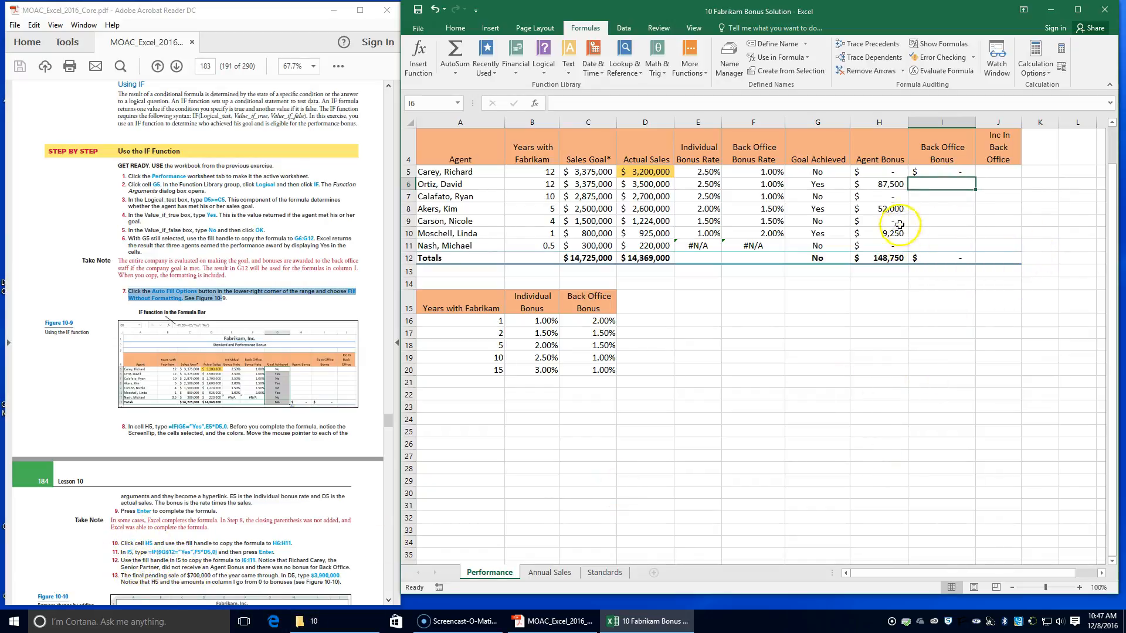
{"action": "left_click", "coordinate": [936, 171]}
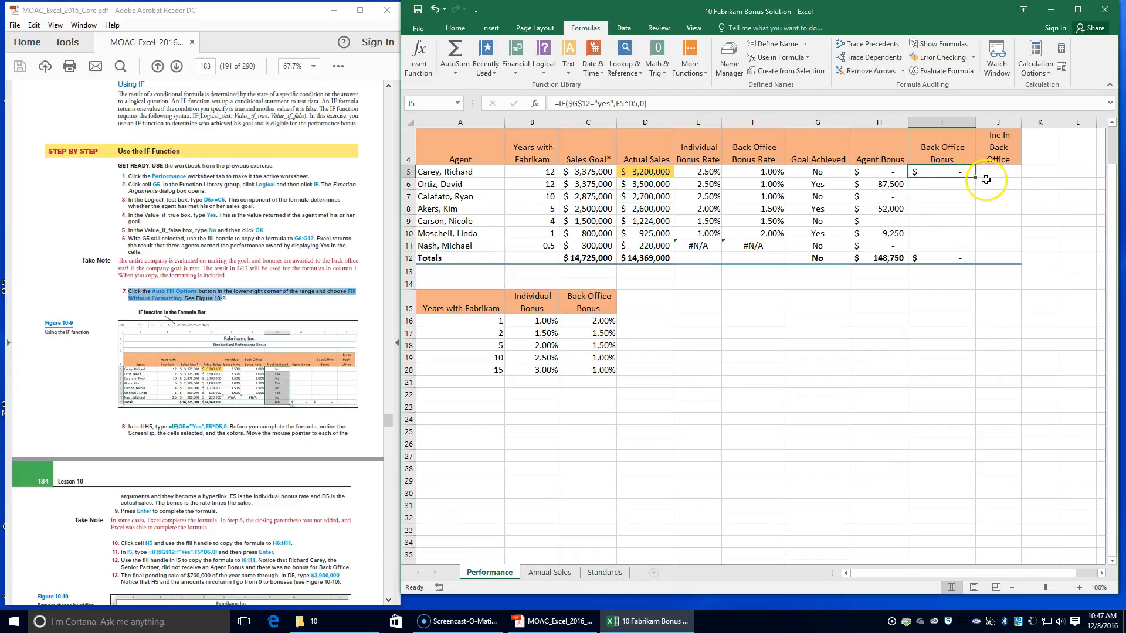
{"action": "left_click_drag", "start_coordinate": [976, 178], "coordinate": [965, 248]}
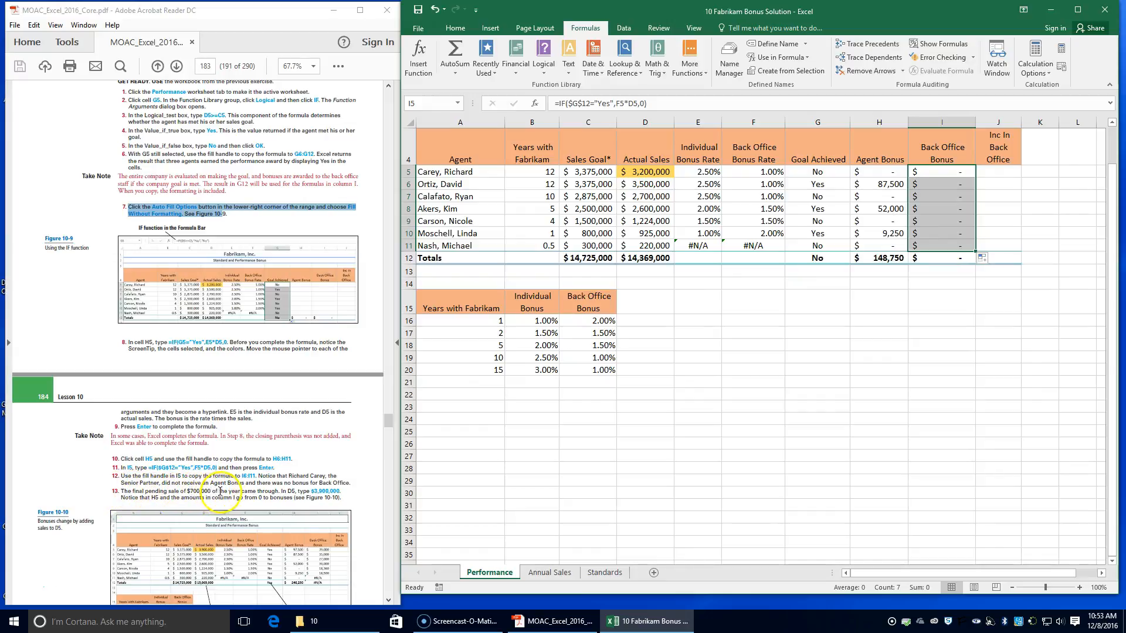
Step: Set the Actual Sales in D5 of the Performance sheet to 3900000 and save the workbook
{"action": "left_click", "coordinate": [655, 171]}
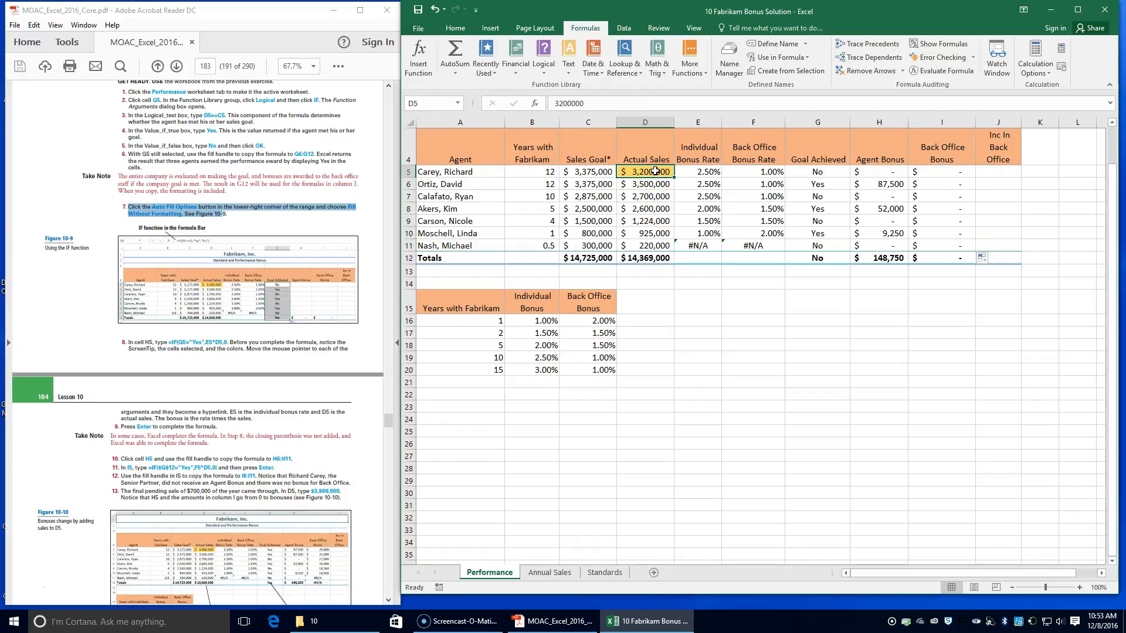
{"action": "type", "text": "3"}
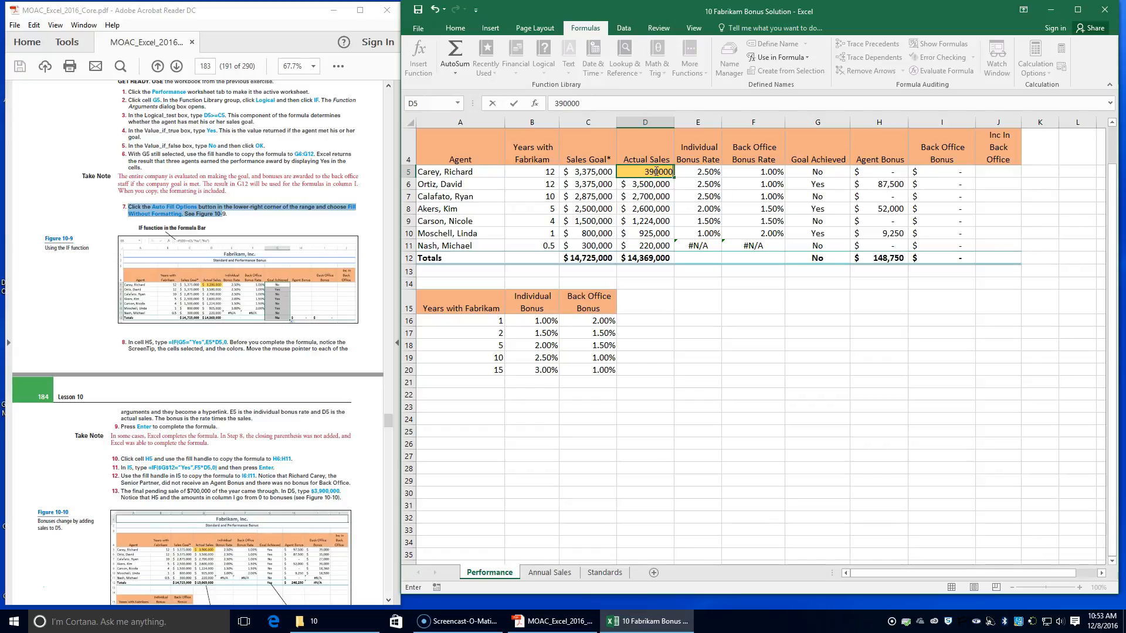
{"action": "key", "text": "Return"}
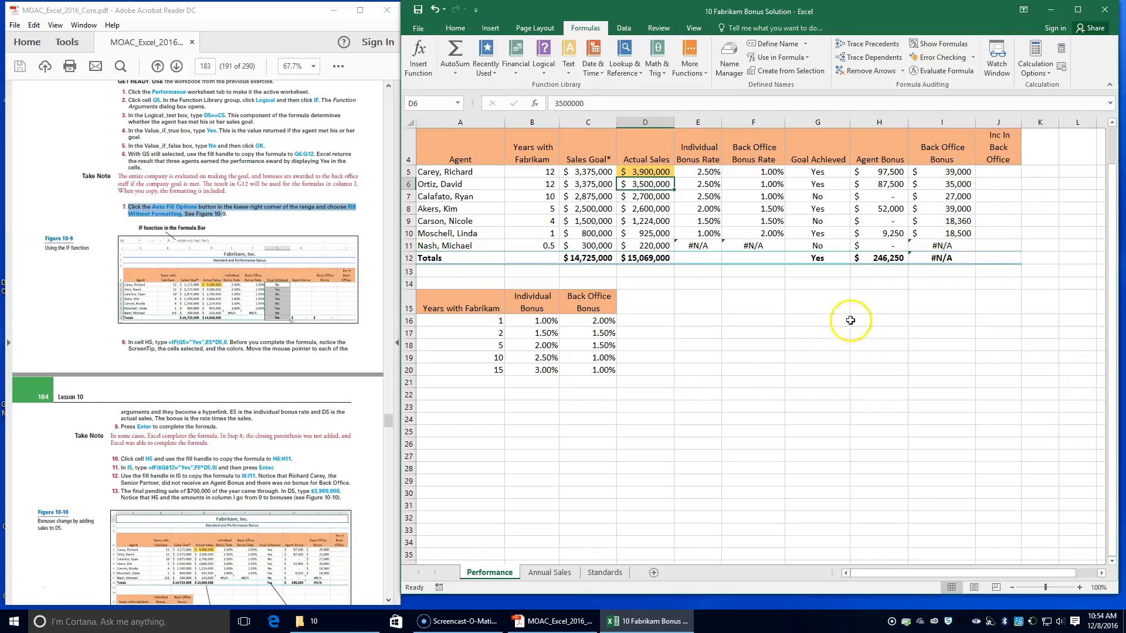
{"action": "scroll", "coordinate": [247, 482], "scroll_direction": "down", "scroll_amount": 6}
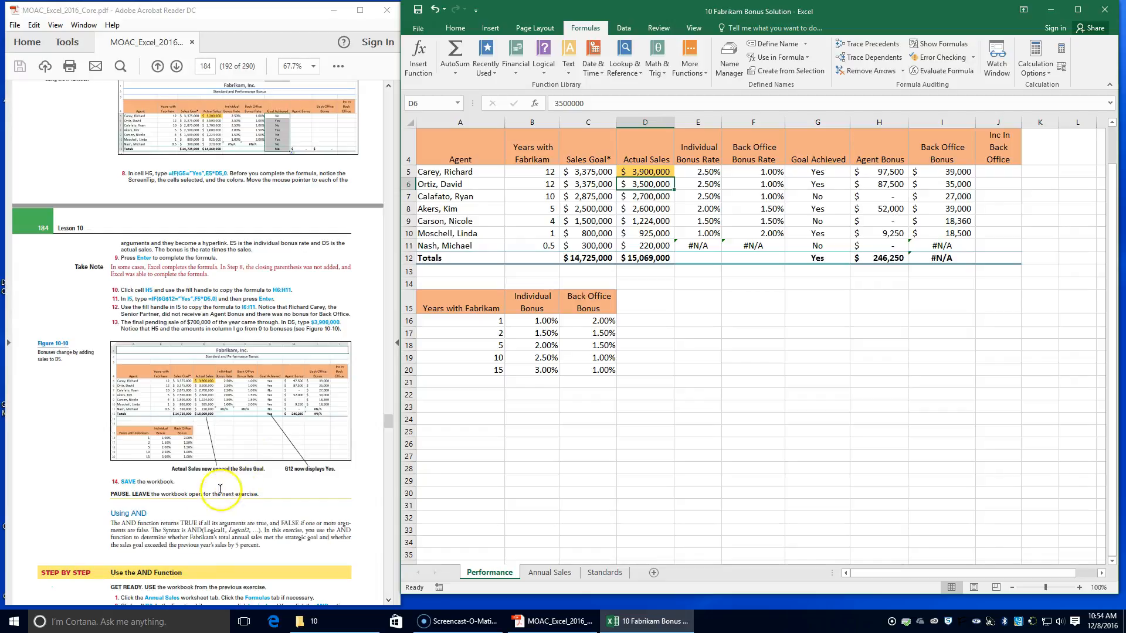
{"action": "left_click", "coordinate": [420, 12]}
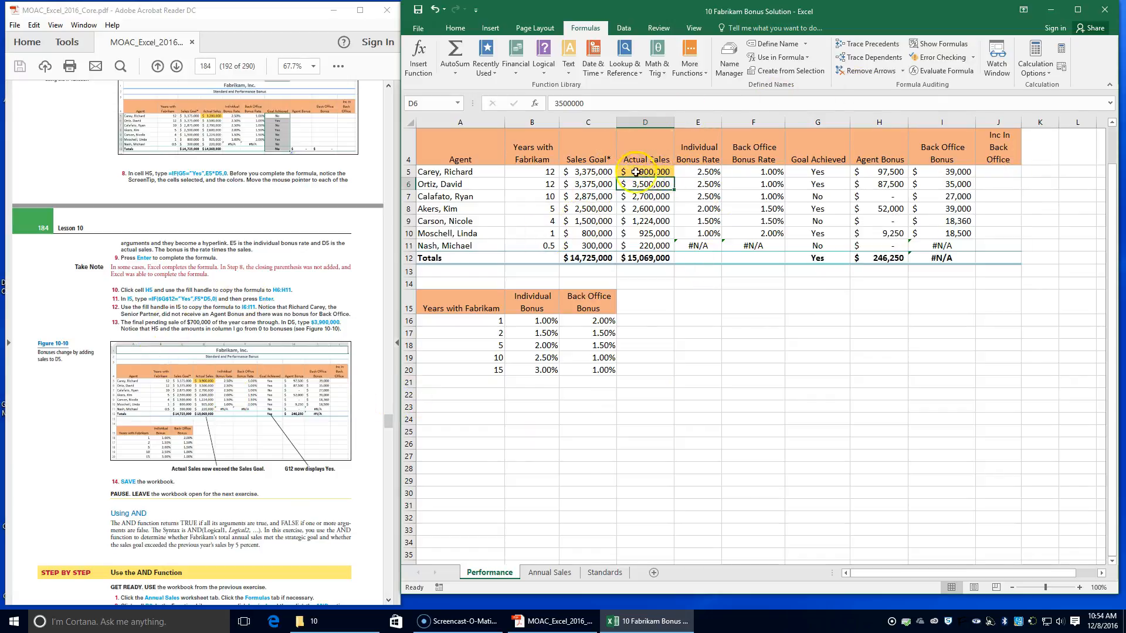
Step: Switch to the Annual Sales sheet and start an AND function in cell B6
{"action": "scroll", "coordinate": [237, 407], "scroll_direction": "down", "scroll_amount": 1}
{"action": "scroll", "coordinate": [237, 407], "scroll_direction": "down", "scroll_amount": 1}
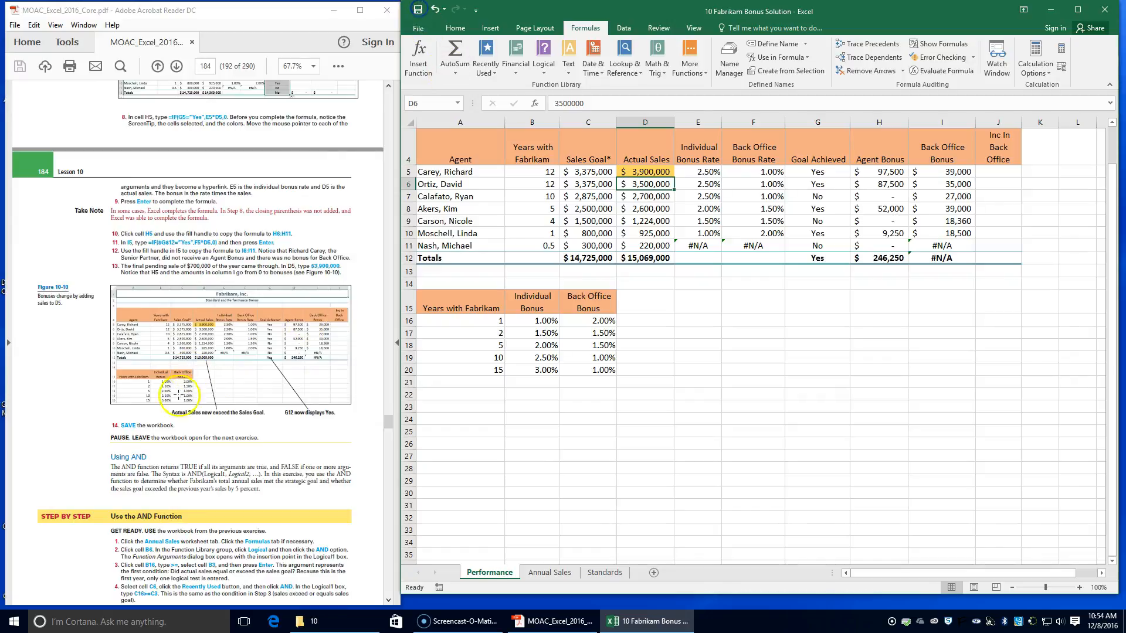
{"action": "scroll", "coordinate": [173, 472], "scroll_direction": "down", "scroll_amount": 1}
{"action": "scroll", "coordinate": [174, 473], "scroll_direction": "down", "scroll_amount": 1}
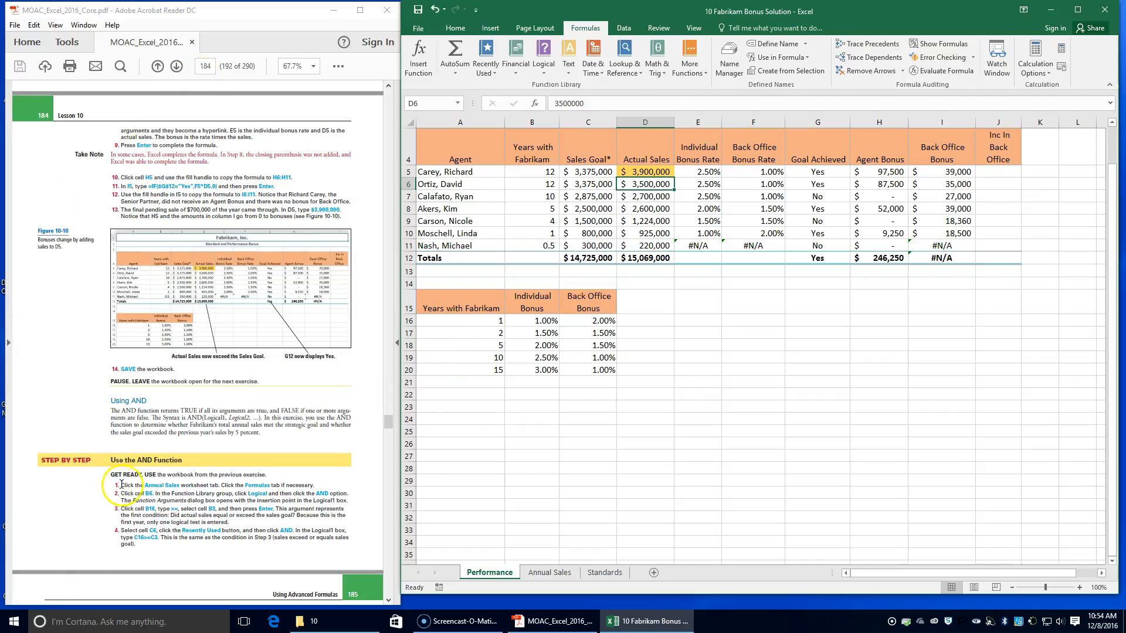
{"action": "left_click", "coordinate": [560, 574]}
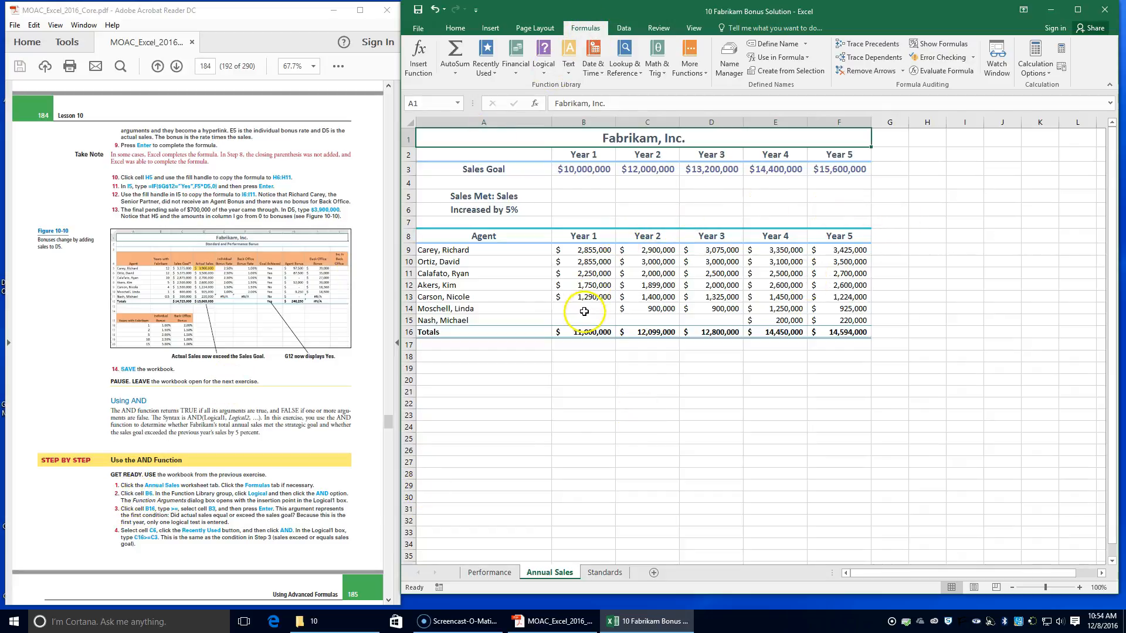
{"action": "left_click", "coordinate": [597, 205]}
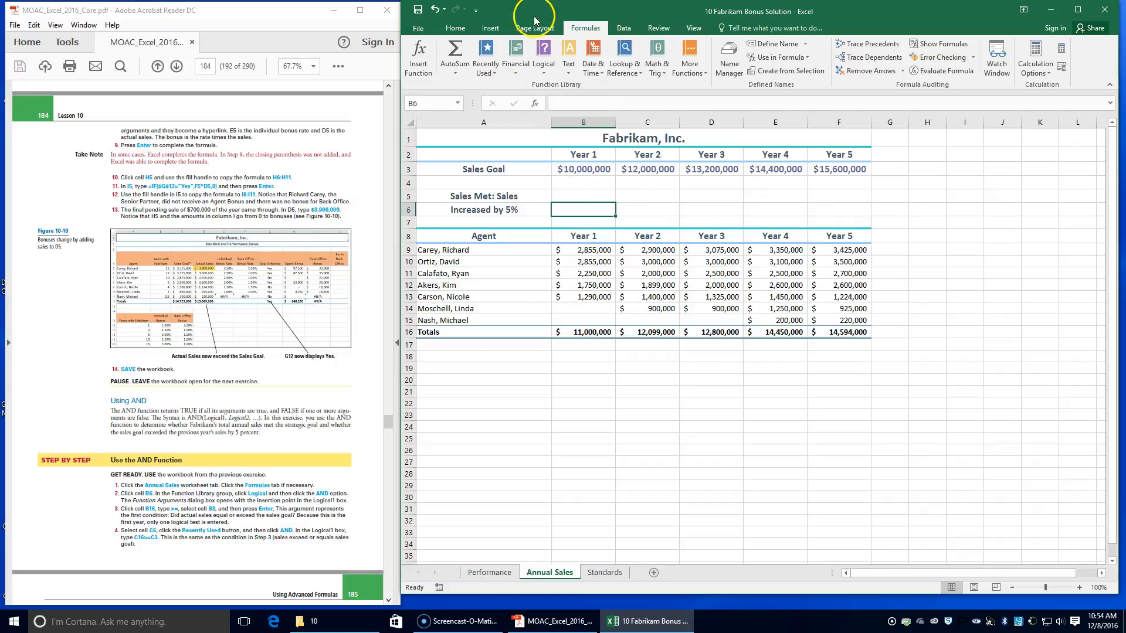
{"action": "left_click", "coordinate": [545, 63]}
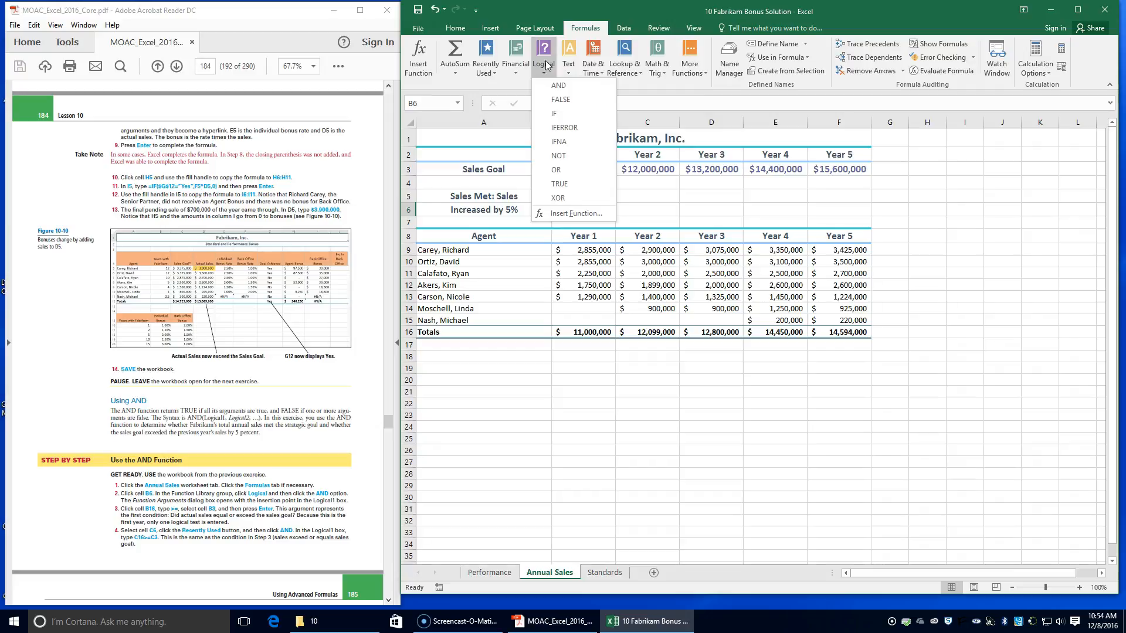
{"action": "left_click", "coordinate": [558, 86]}
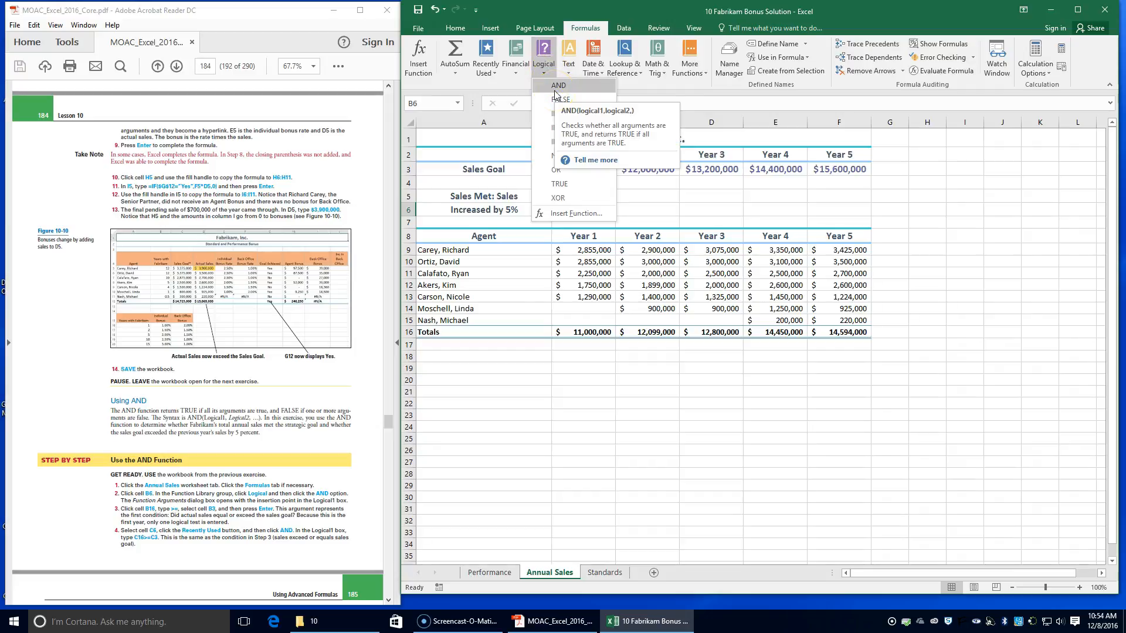
{"action": "left_click", "coordinate": [557, 86]}
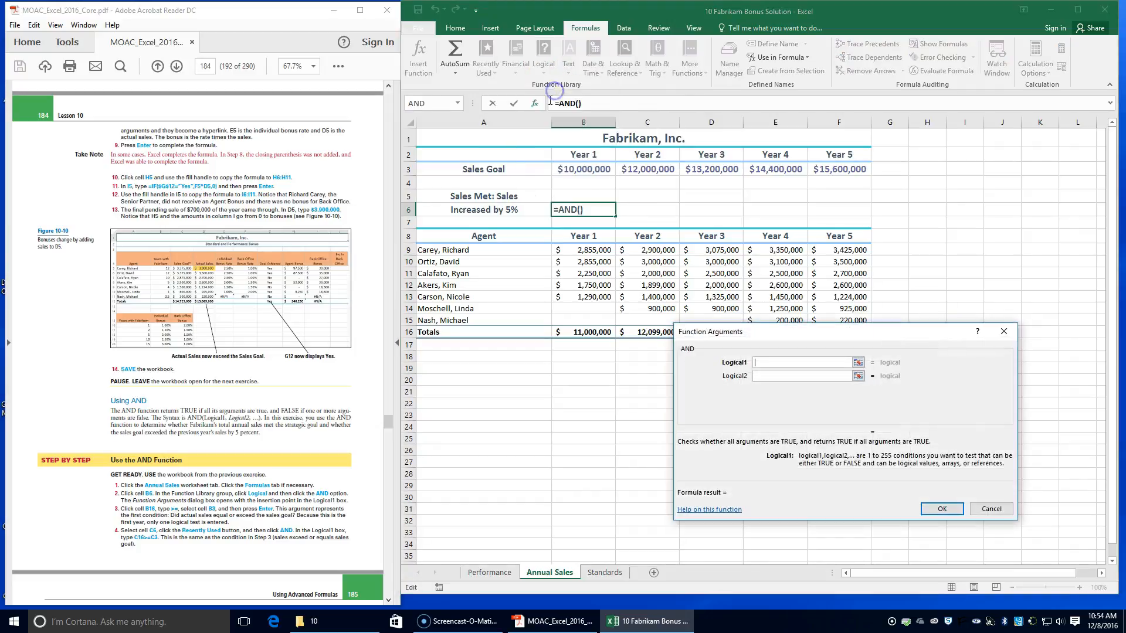
Step: Complete the B6 AND formula with B16>=B3 as its only logical condition
{"action": "left_click", "coordinate": [124, 413]}
{"action": "left_click", "coordinate": [582, 333]}
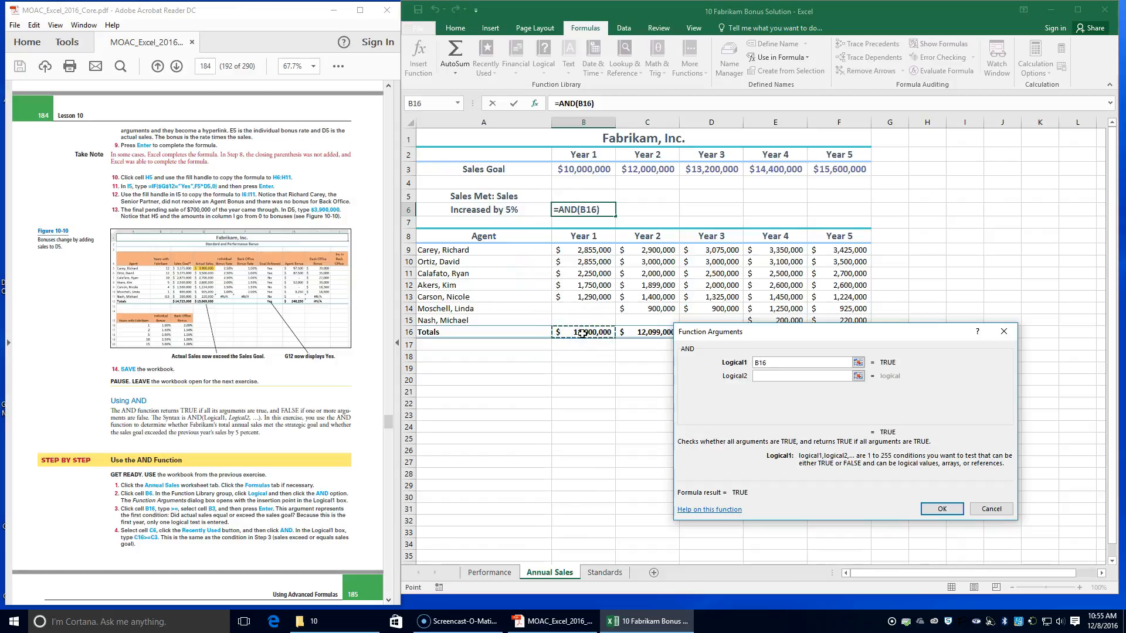
{"action": "type", "text": ">="}
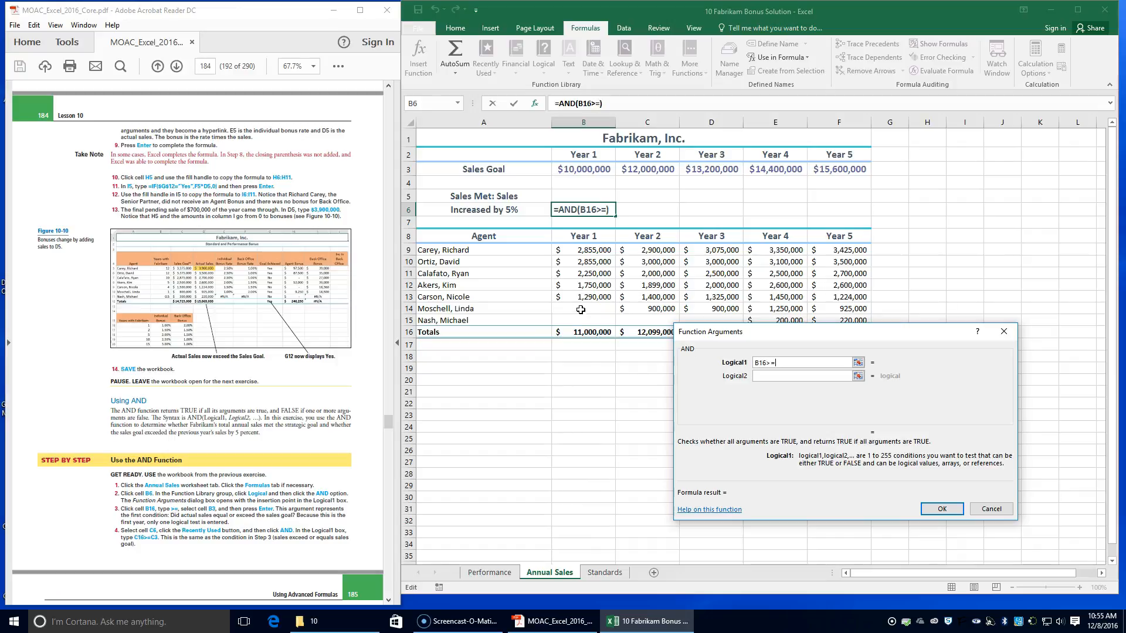
{"action": "left_click", "coordinate": [574, 169]}
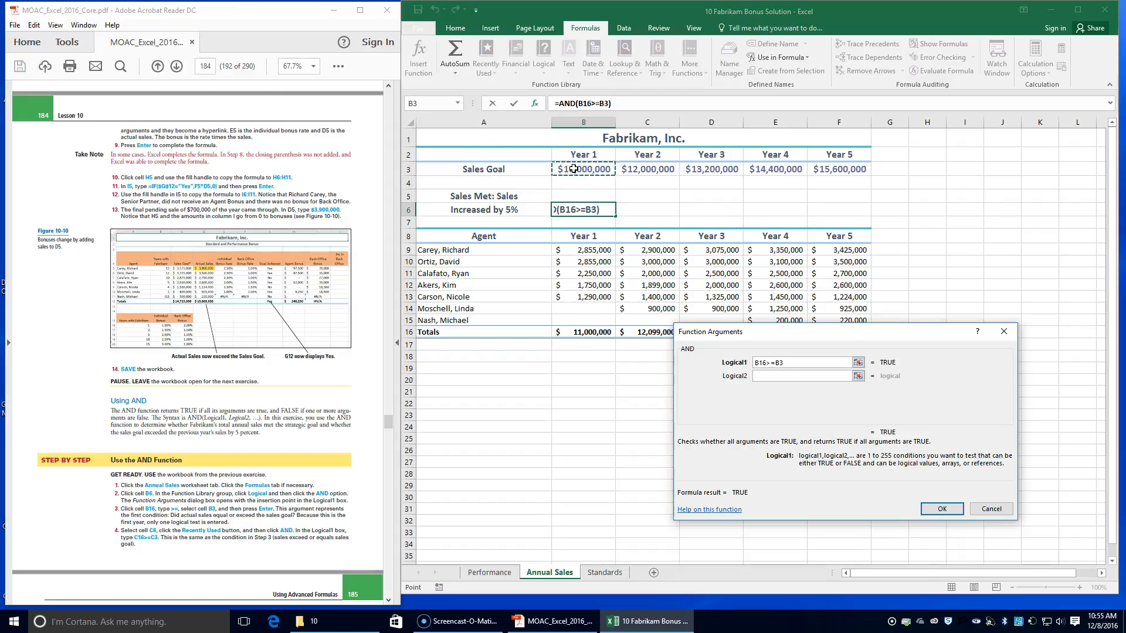
{"action": "key", "text": "Return"}
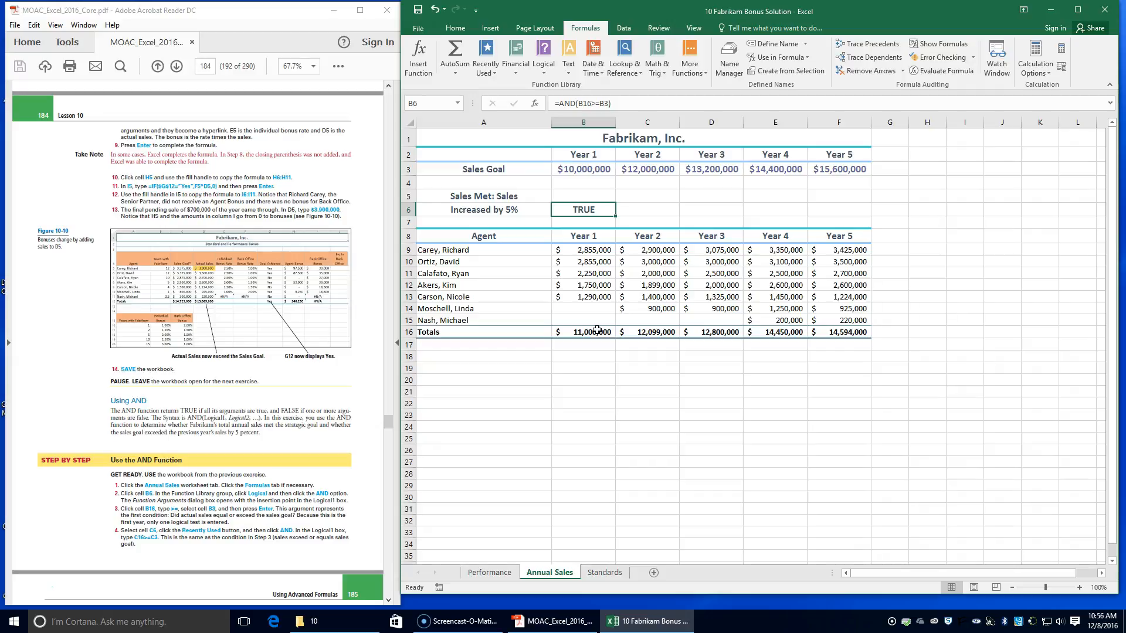
Step: Insert an AND function in C6 with C16>=C3 as the first logical condition
{"action": "left_click", "coordinate": [645, 208]}
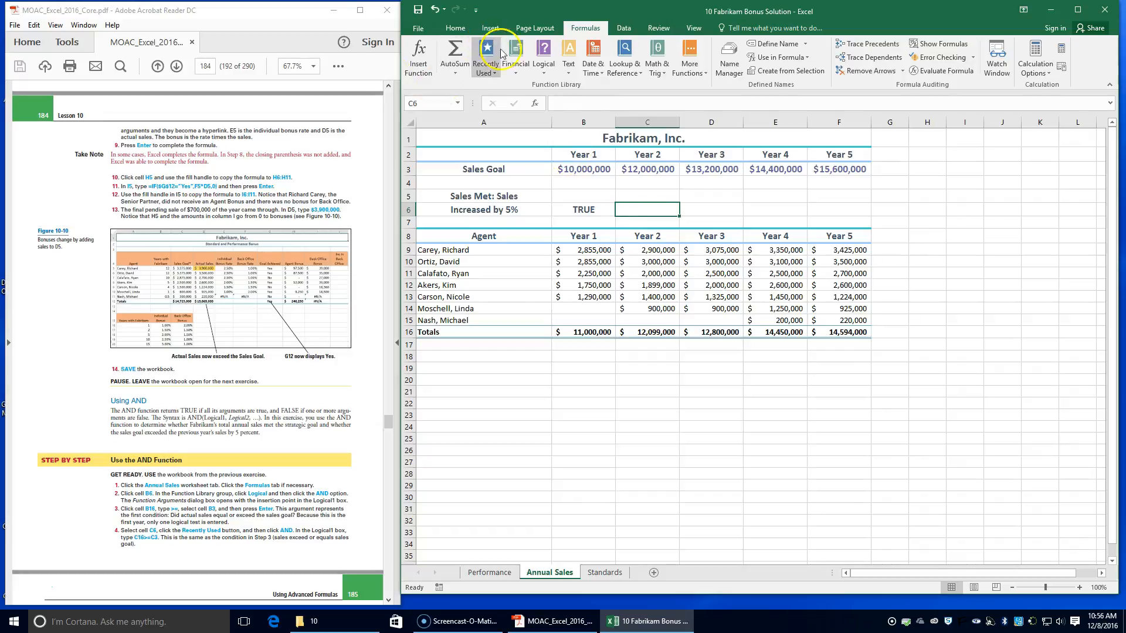
{"action": "left_click", "coordinate": [418, 57]}
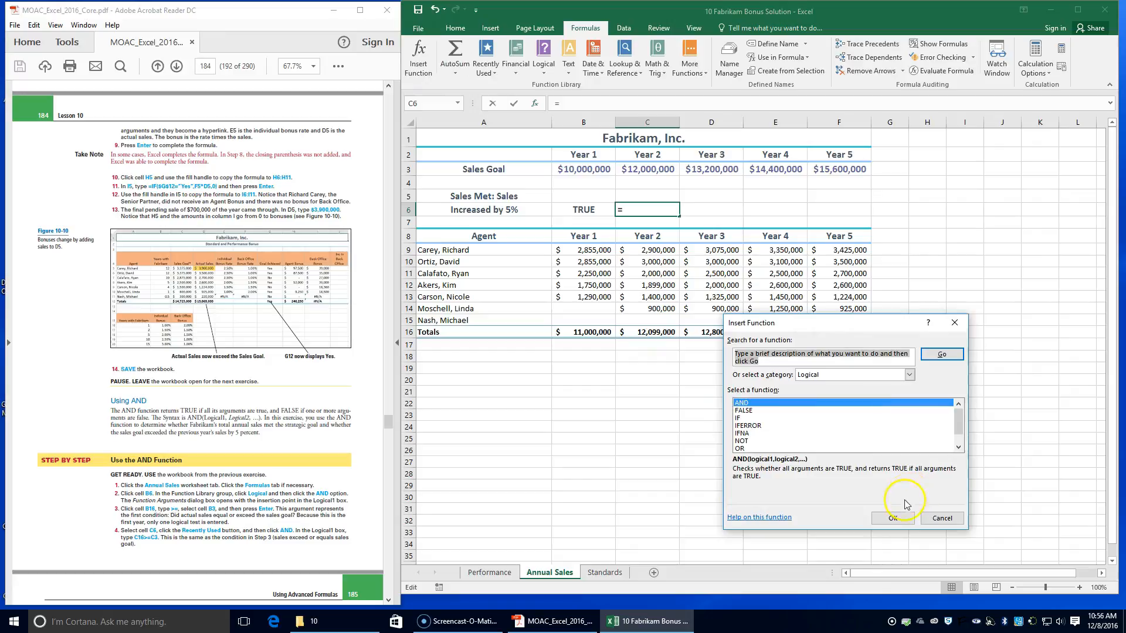
{"action": "left_click", "coordinate": [892, 517]}
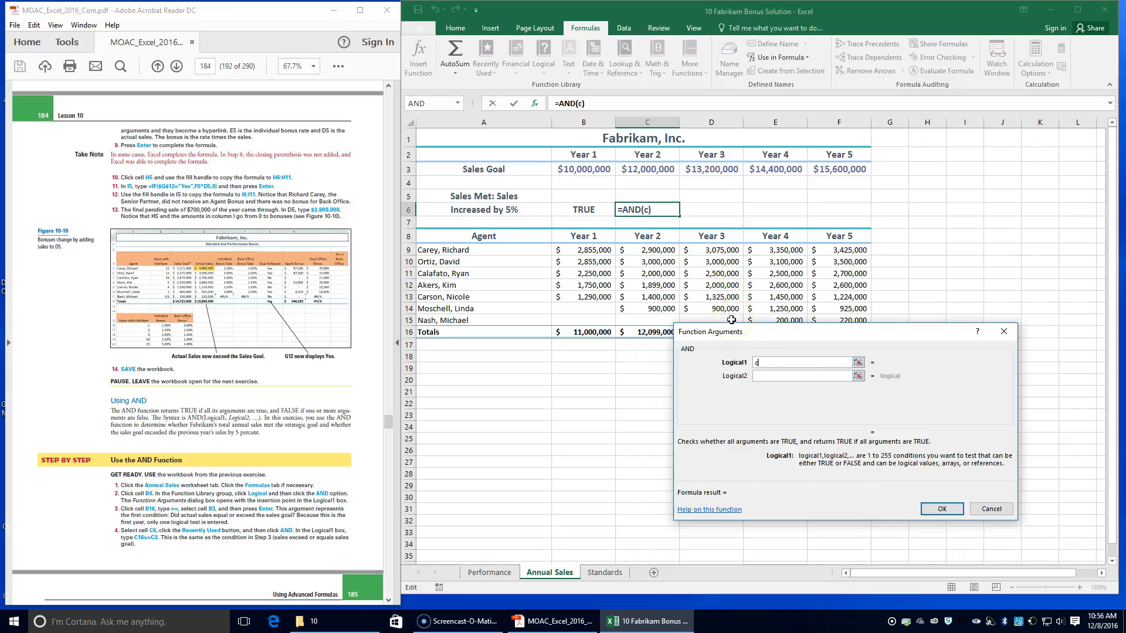
{"action": "type", "text": "6>=c3"}
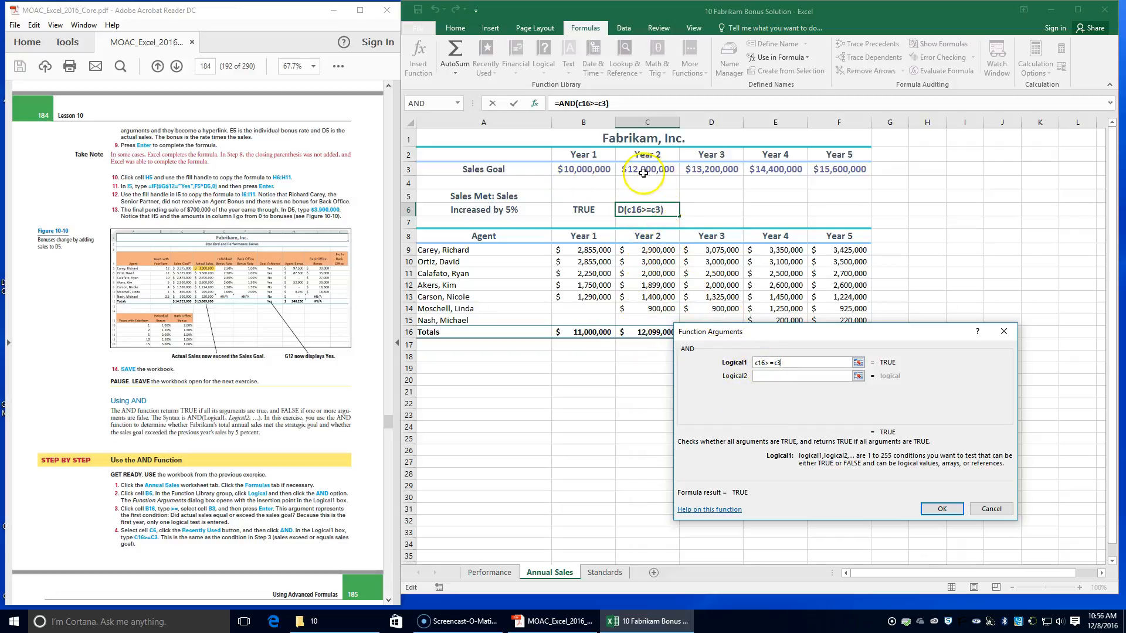
{"action": "left_click", "coordinate": [954, 511]}
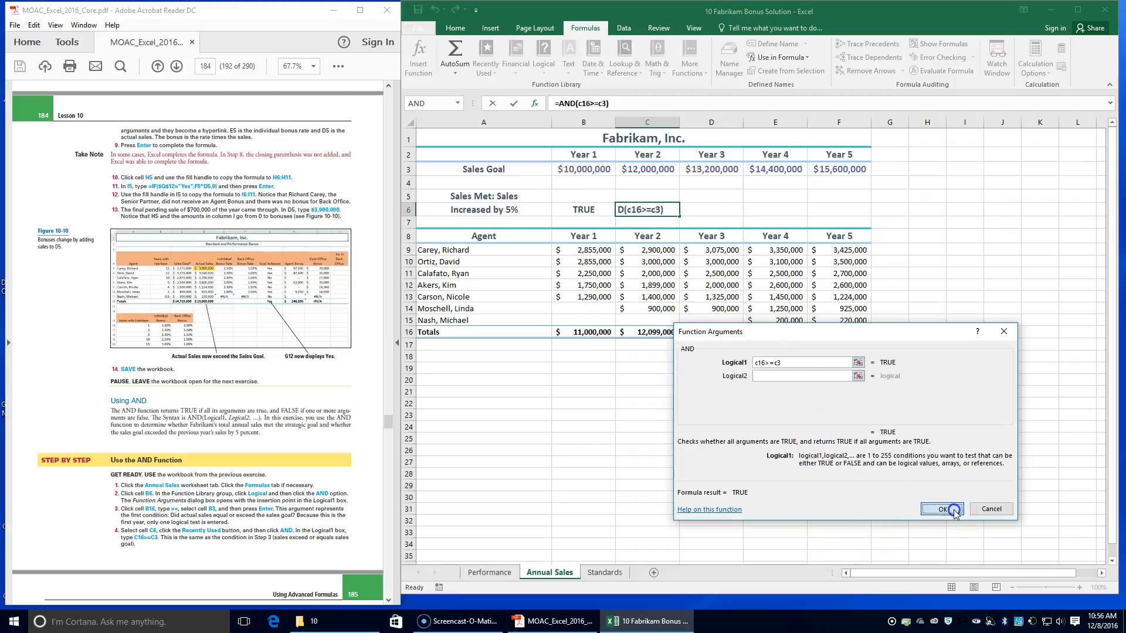
Step: Add C16>=B16*1.05 as the second logical condition of the C6 AND formula and complete it
{"action": "scroll", "coordinate": [211, 446], "scroll_direction": "down", "scroll_amount": 3}
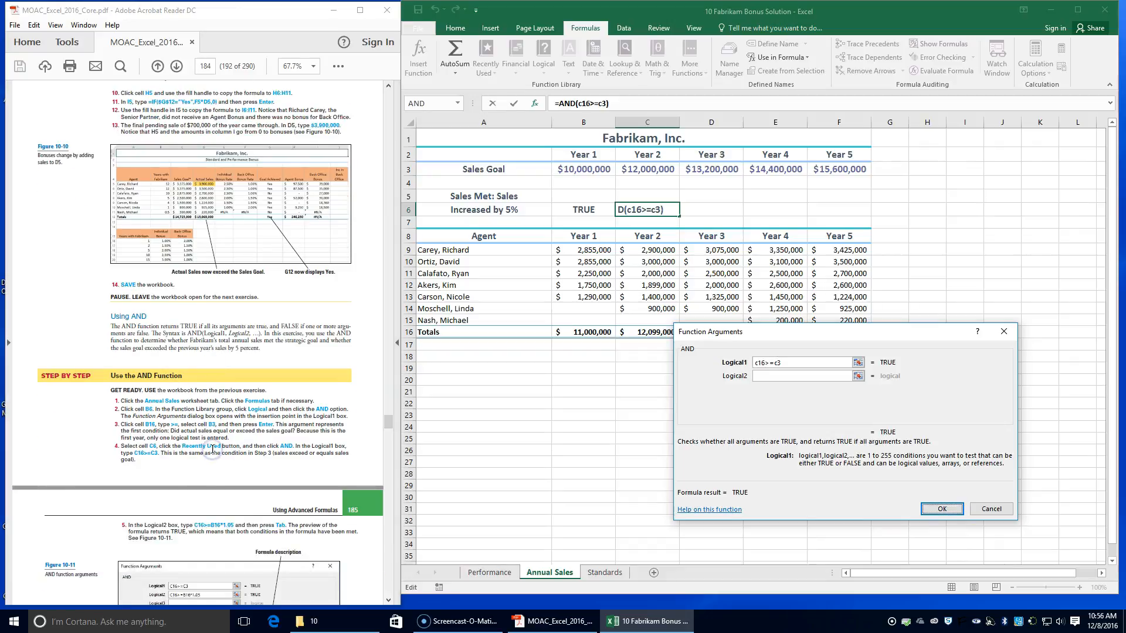
{"action": "left_click", "coordinate": [760, 375]}
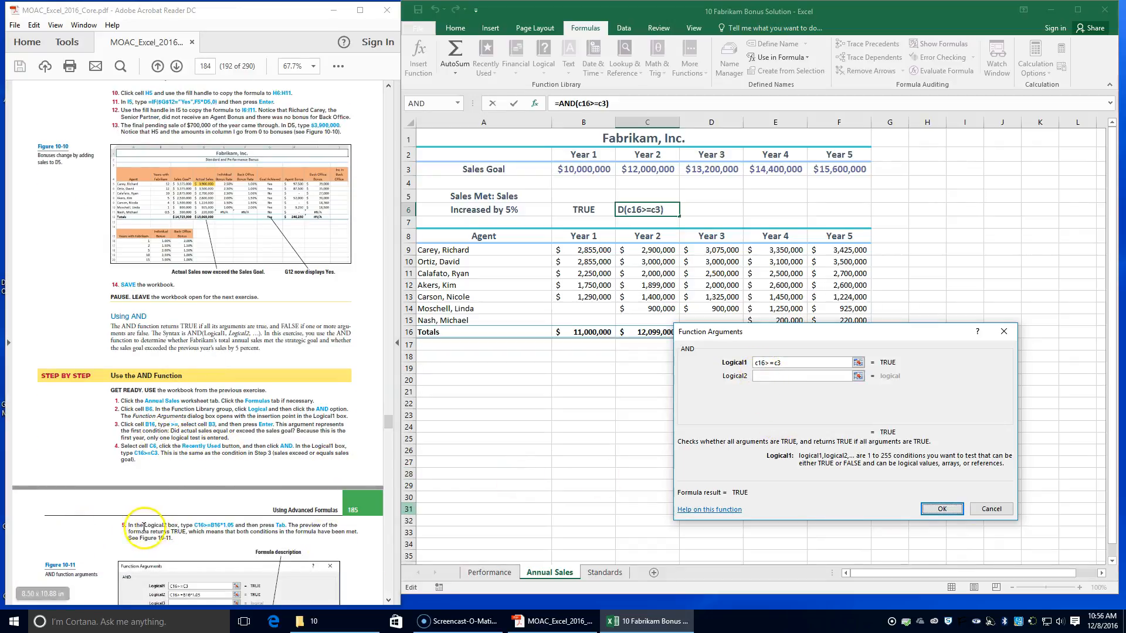
{"action": "left_click", "coordinate": [763, 377]}
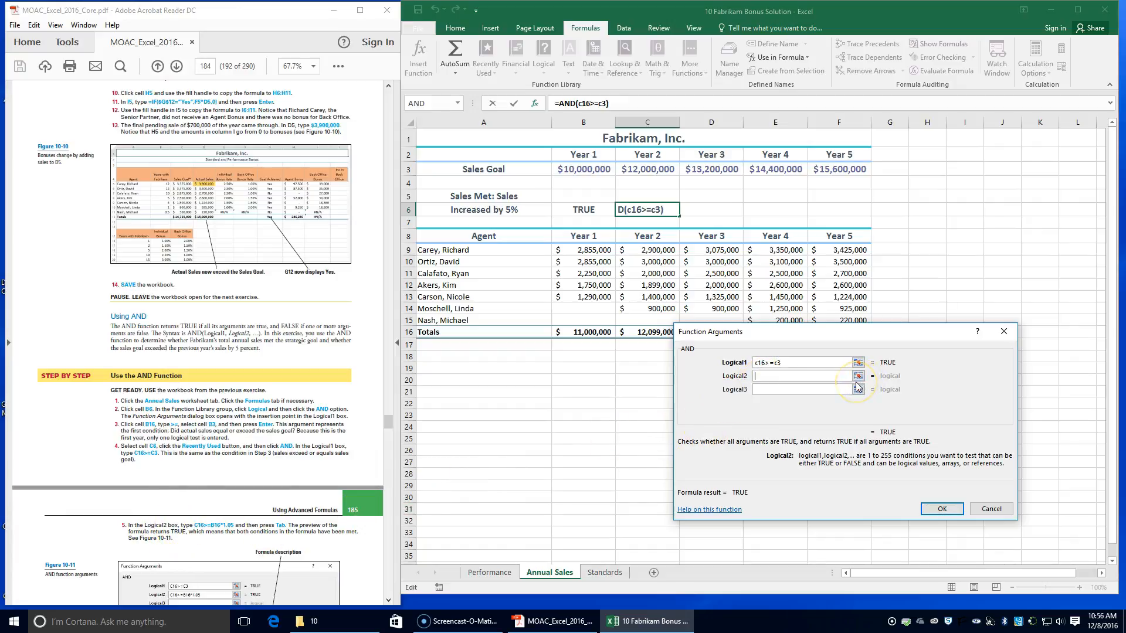
{"action": "type", "text": "c16>"}
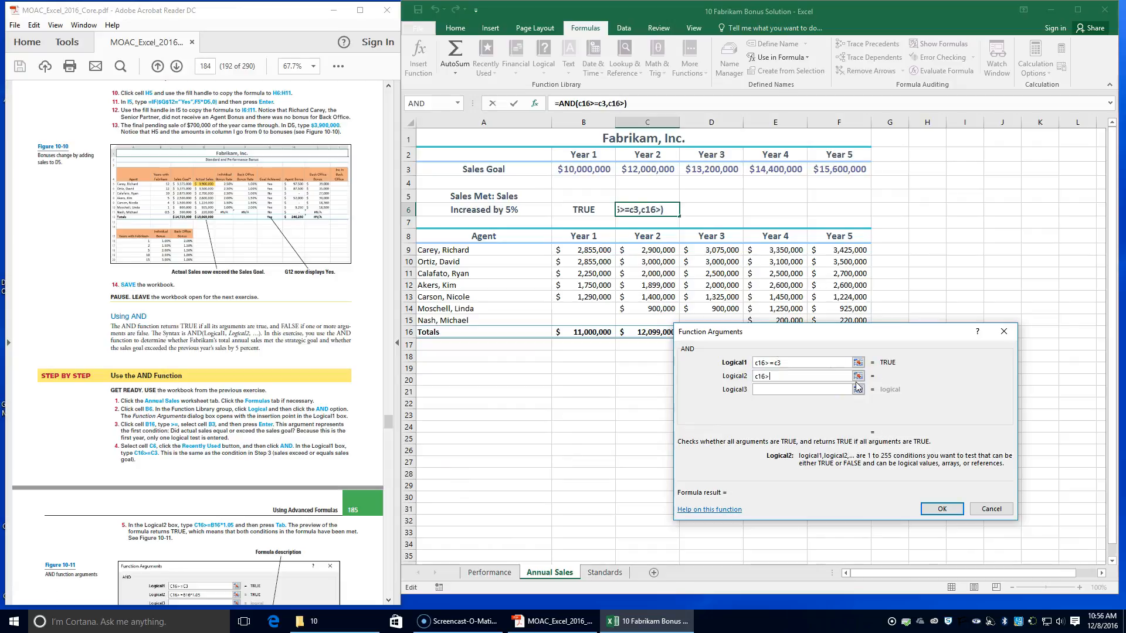
{"action": "type", "text": "=b16*1.05"}
{"action": "key", "text": "Tab"}
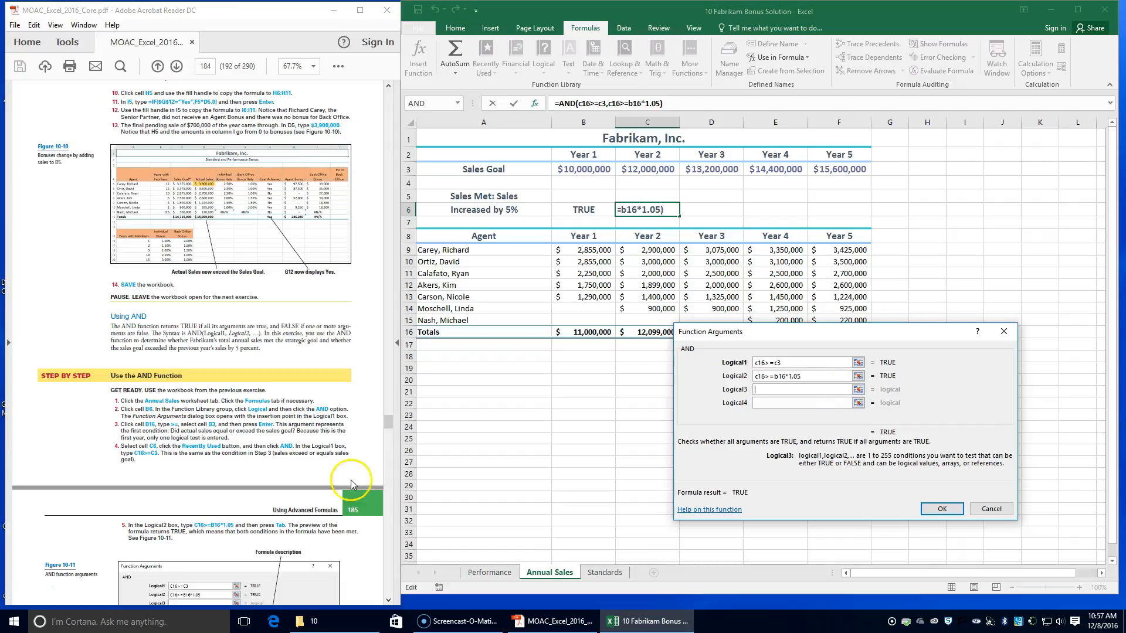
{"action": "scroll", "coordinate": [182, 533], "scroll_direction": "down", "scroll_amount": 2}
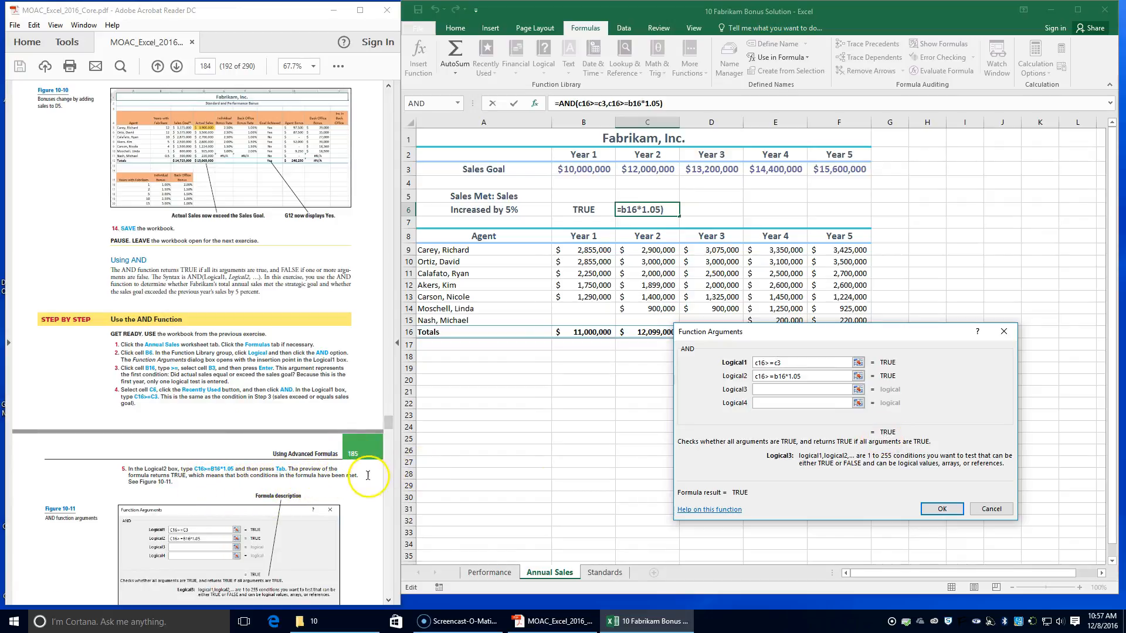
{"action": "scroll", "coordinate": [260, 517], "scroll_direction": "down", "scroll_amount": 3}
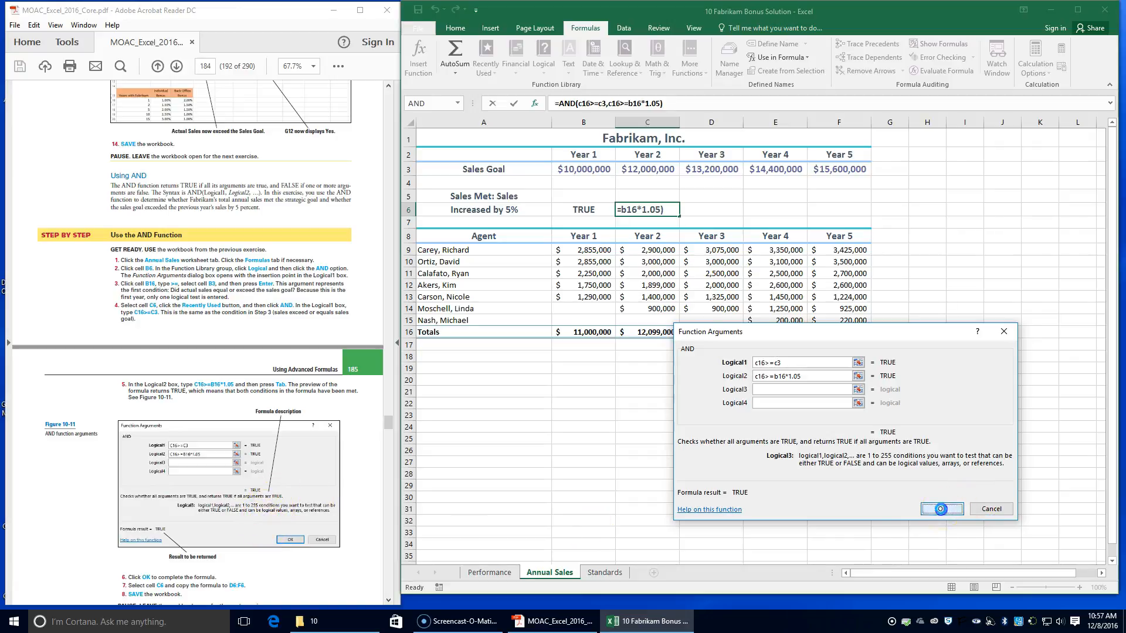
{"action": "left_click", "coordinate": [942, 509]}
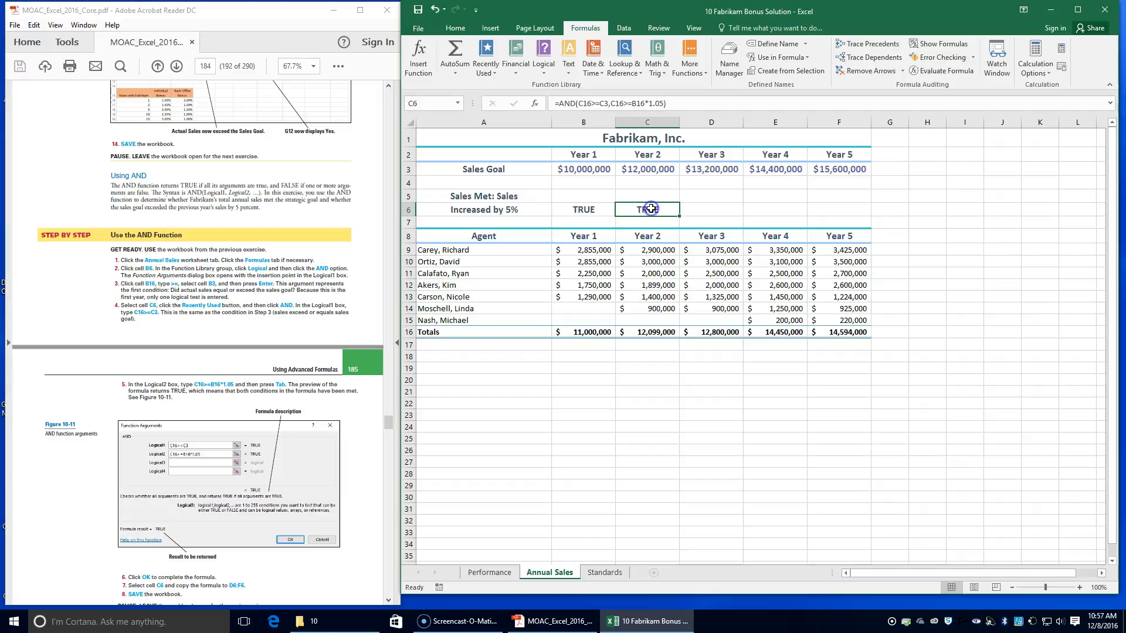
Step: Copy the AND formula from C6 across to D6:F6 and save the workbook
{"action": "right_click", "coordinate": [651, 209]}
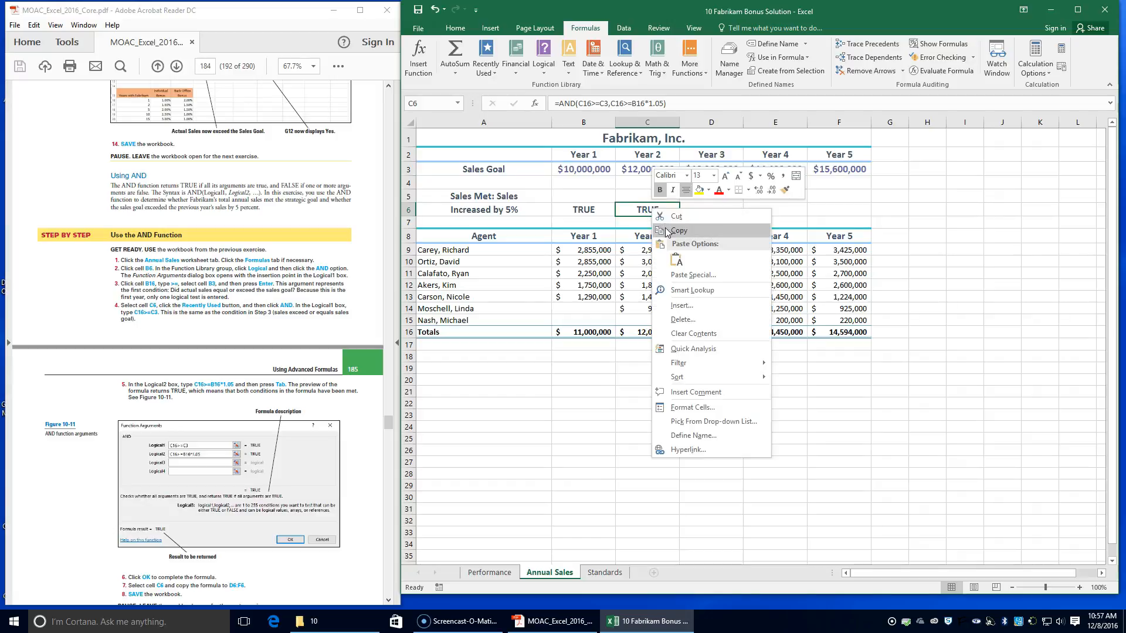
{"action": "left_click", "coordinate": [614, 210]}
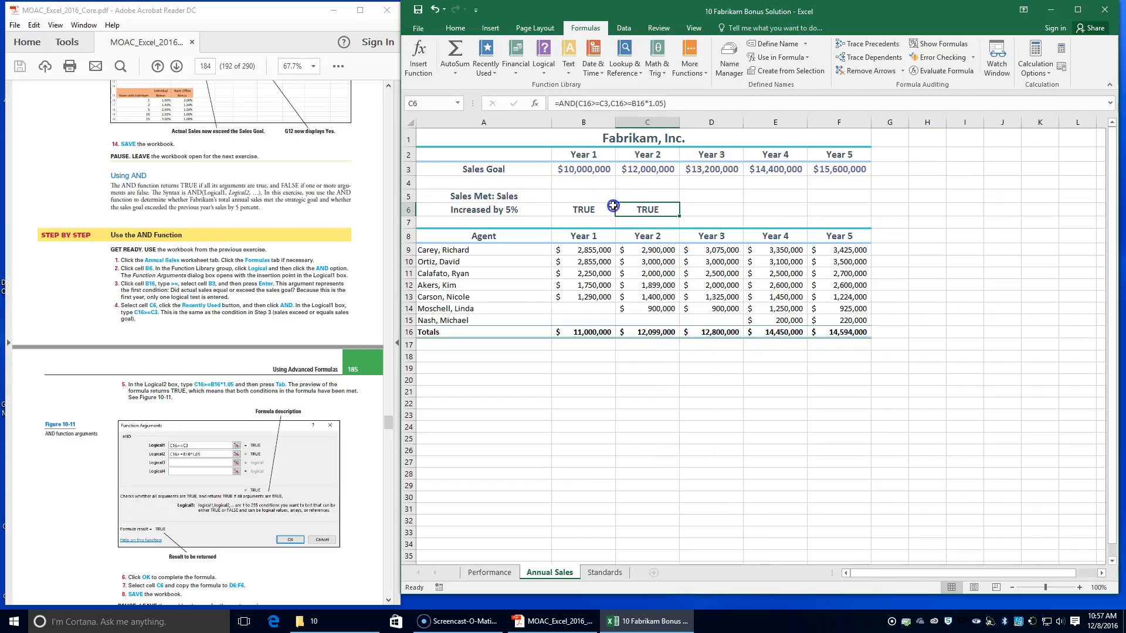
{"action": "left_click_drag", "start_coordinate": [680, 217], "coordinate": [861, 219]}
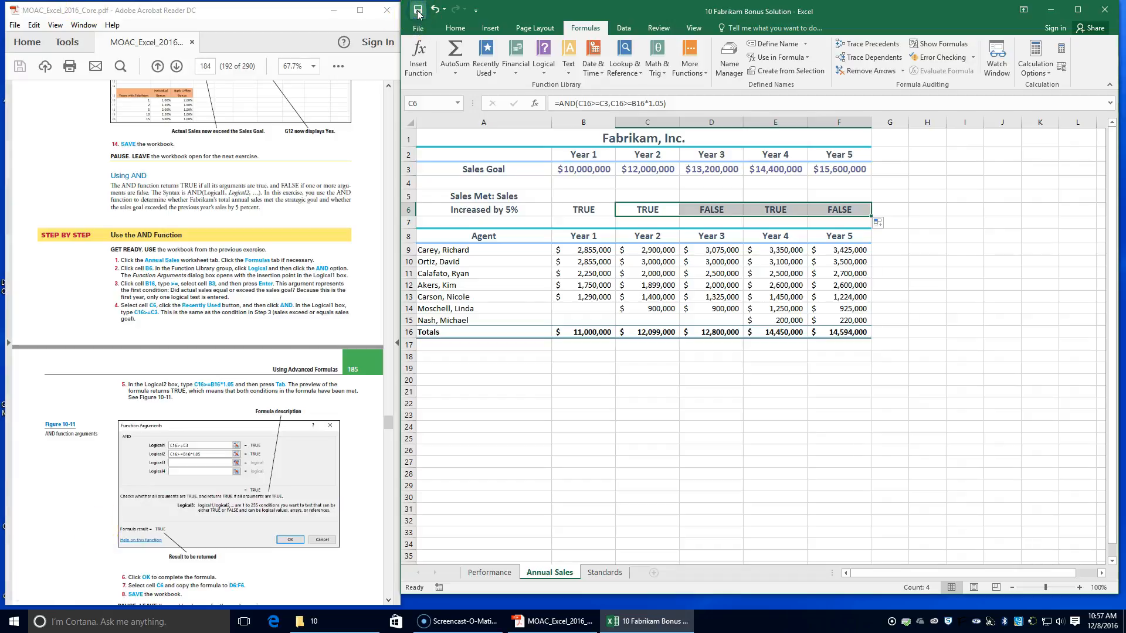
{"action": "scroll", "coordinate": [139, 315], "scroll_direction": "down", "scroll_amount": 2}
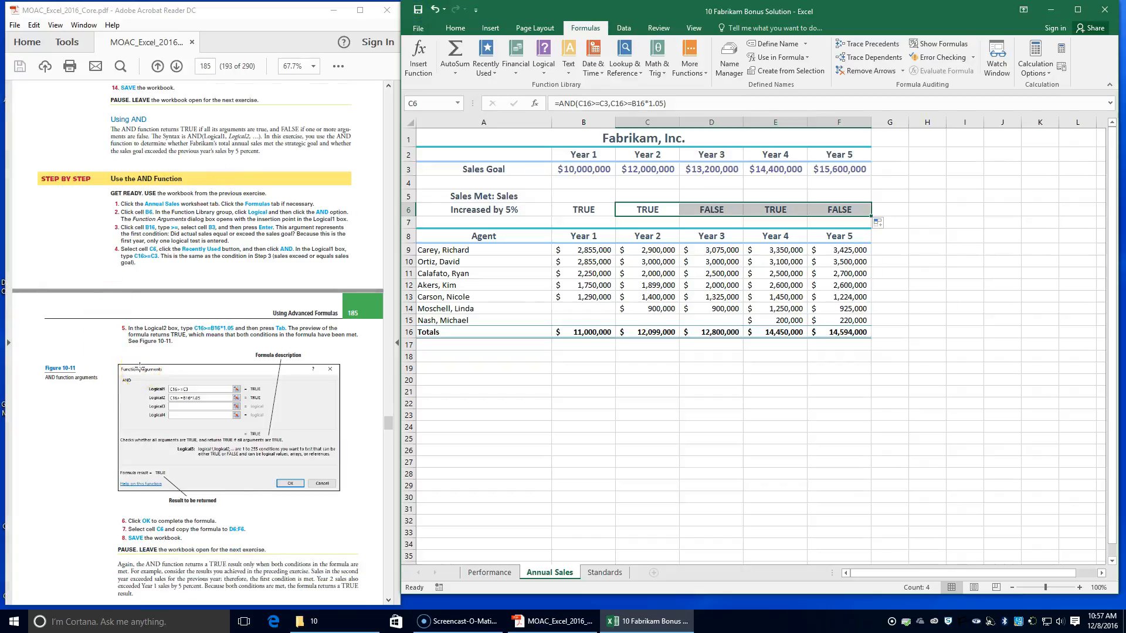
{"action": "left_click", "coordinate": [26, 588]}
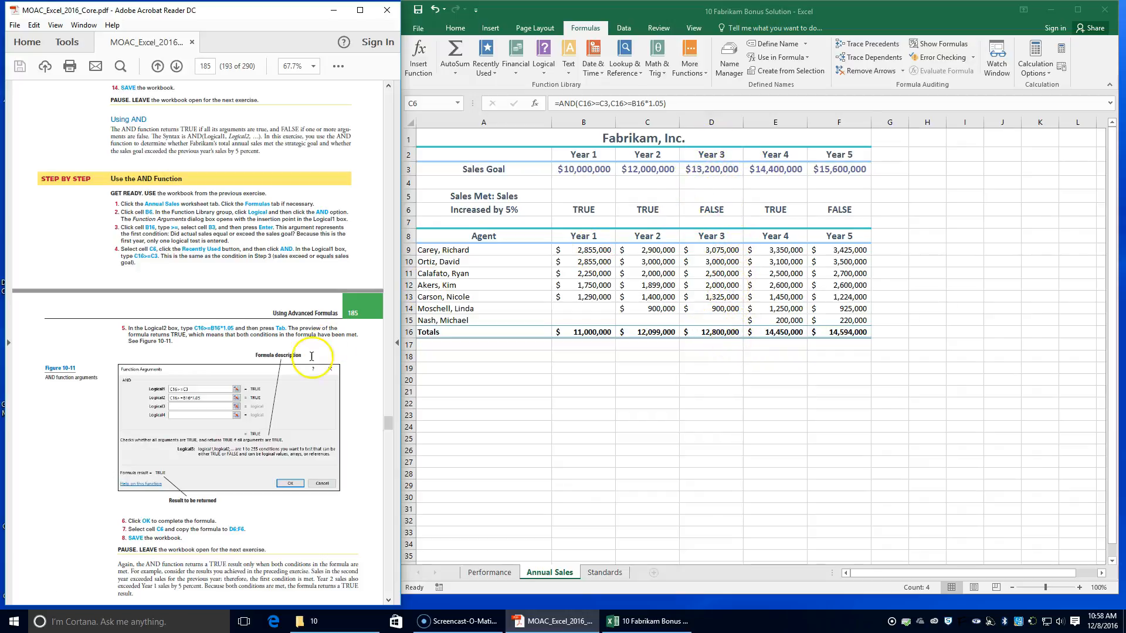
{"action": "left_click", "coordinate": [419, 10]}
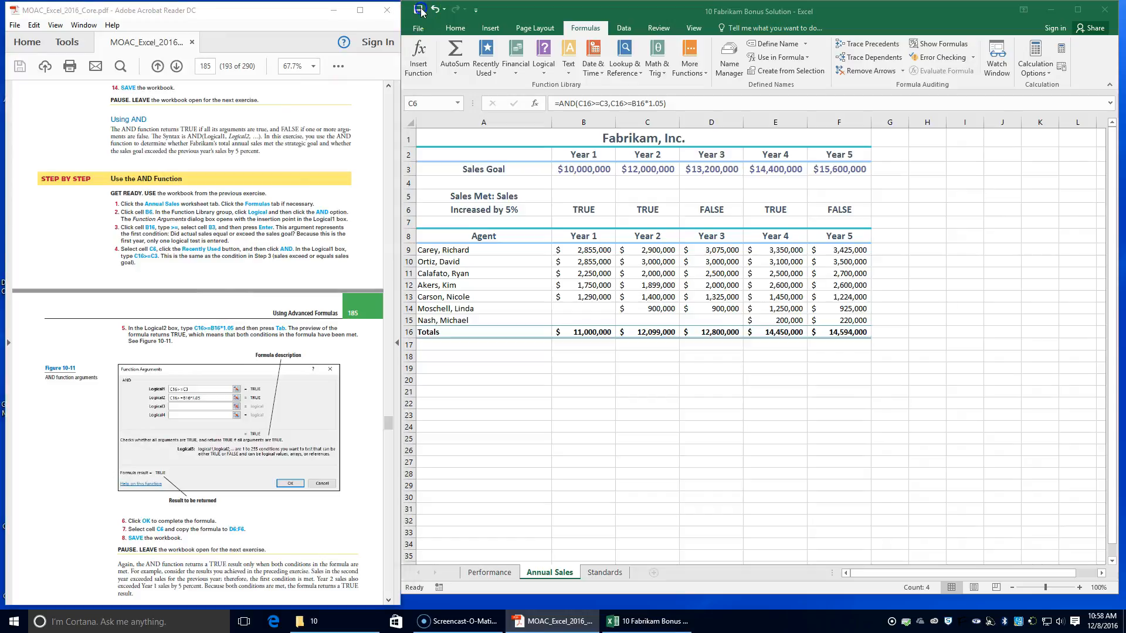
Step: Insert an OR function in cell J5 of the Performance worksheet, following the lesson's Use the OR Function exercise
{"action": "scroll", "coordinate": [164, 453], "scroll_direction": "down", "scroll_amount": 3}
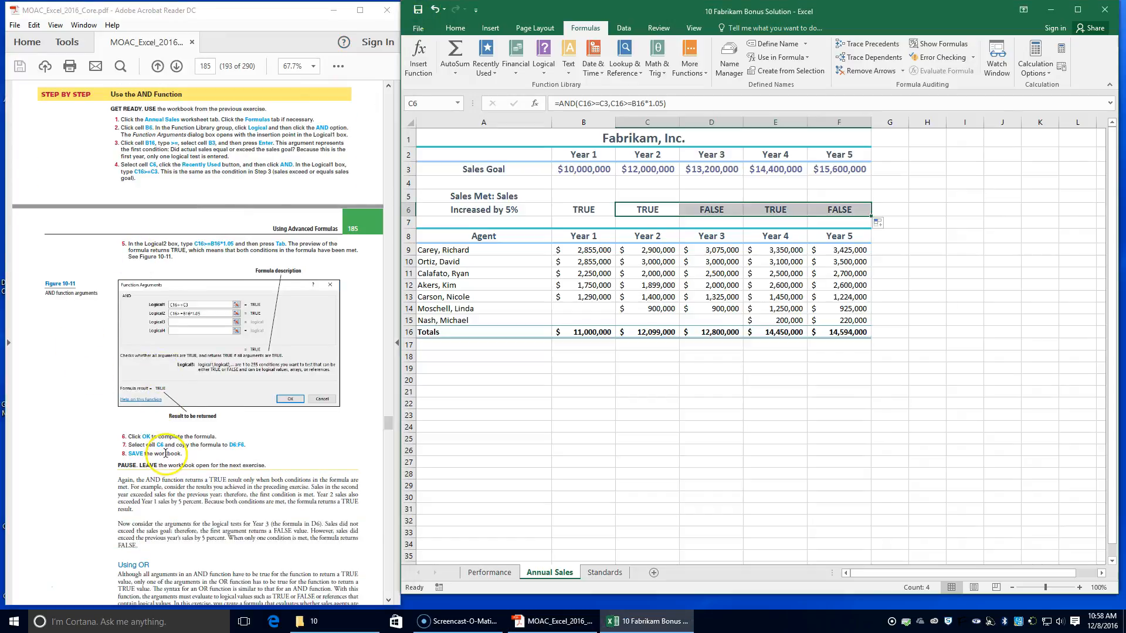
{"action": "scroll", "coordinate": [165, 454], "scroll_direction": "down", "scroll_amount": 2}
{"action": "scroll", "coordinate": [153, 458], "scroll_direction": "down", "scroll_amount": 2}
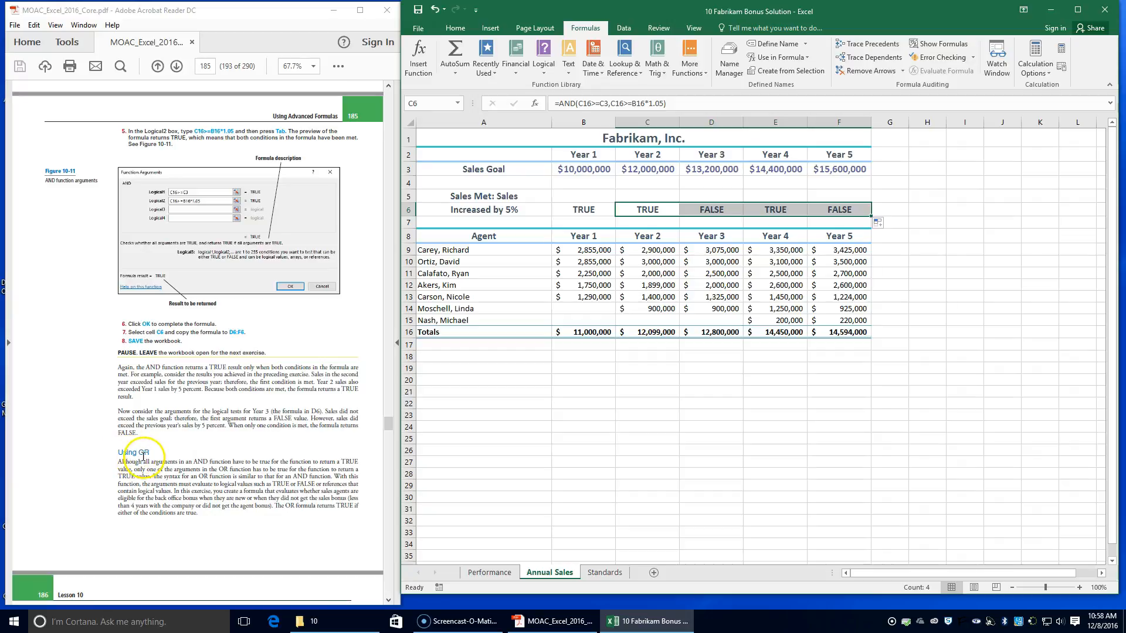
{"action": "scroll", "coordinate": [144, 459], "scroll_direction": "down", "scroll_amount": 3}
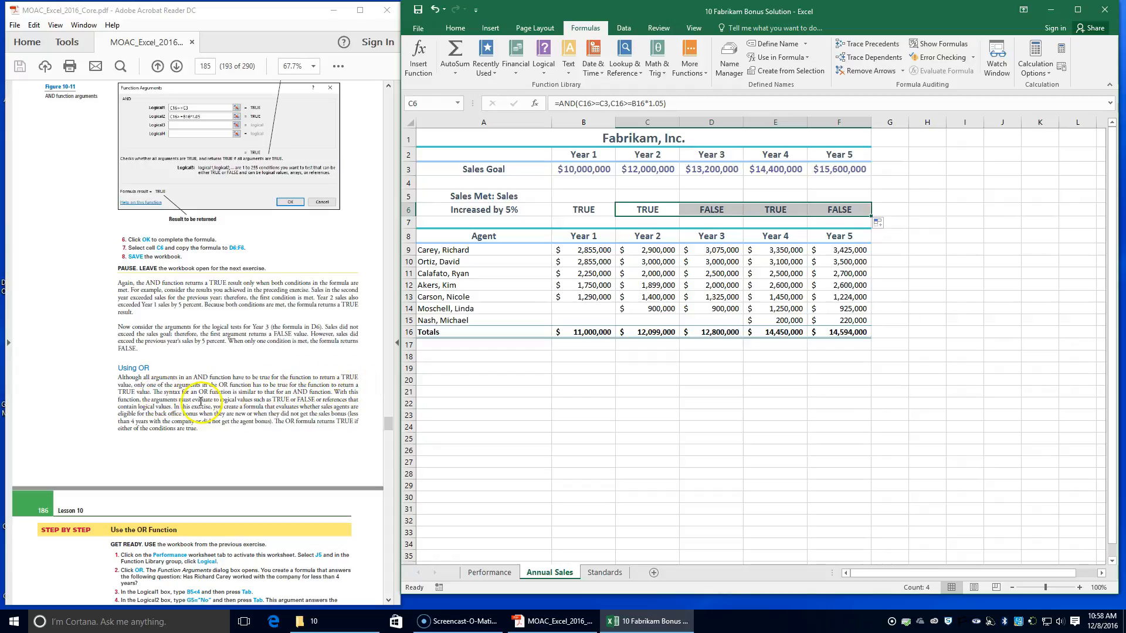
{"action": "scroll", "coordinate": [197, 431], "scroll_direction": "down", "scroll_amount": 3}
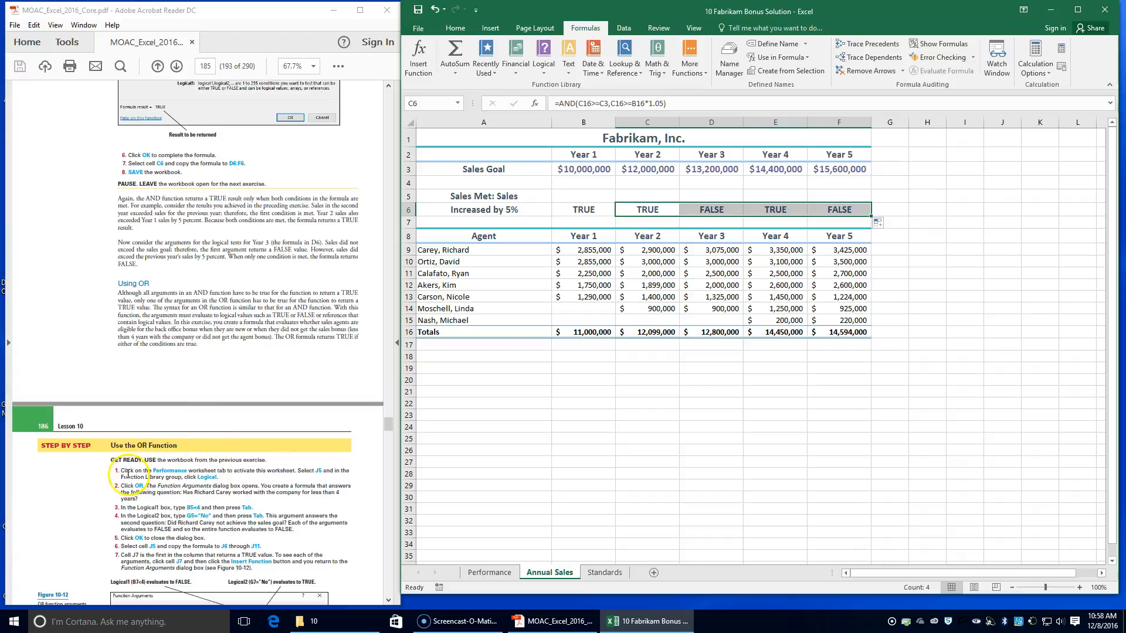
{"action": "left_click", "coordinate": [491, 573]}
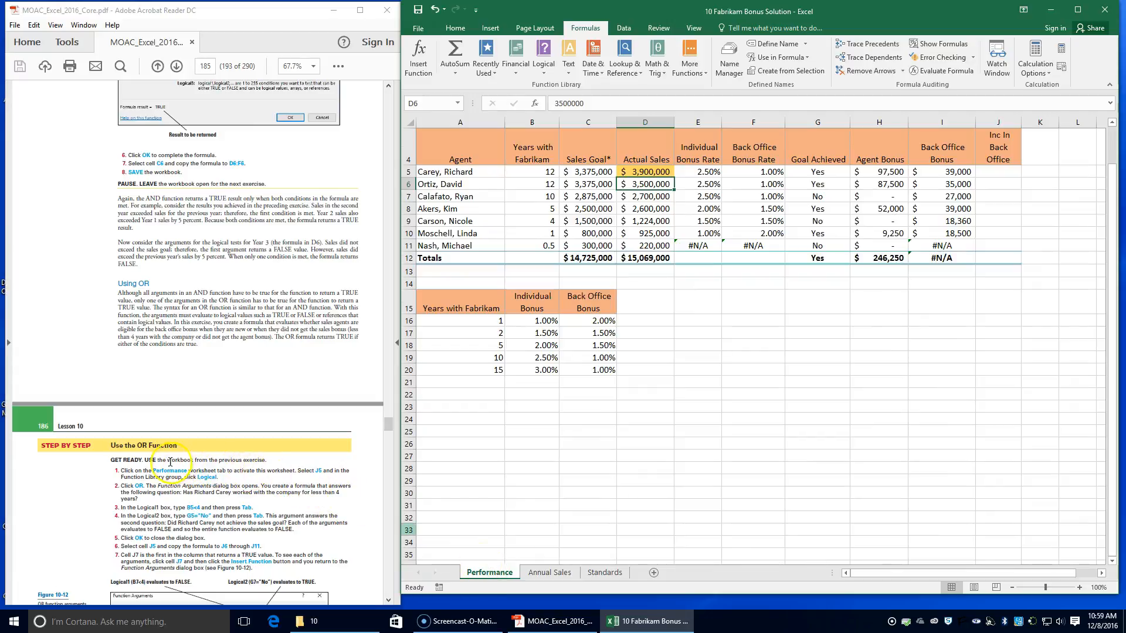
{"action": "left_click", "coordinate": [993, 171]}
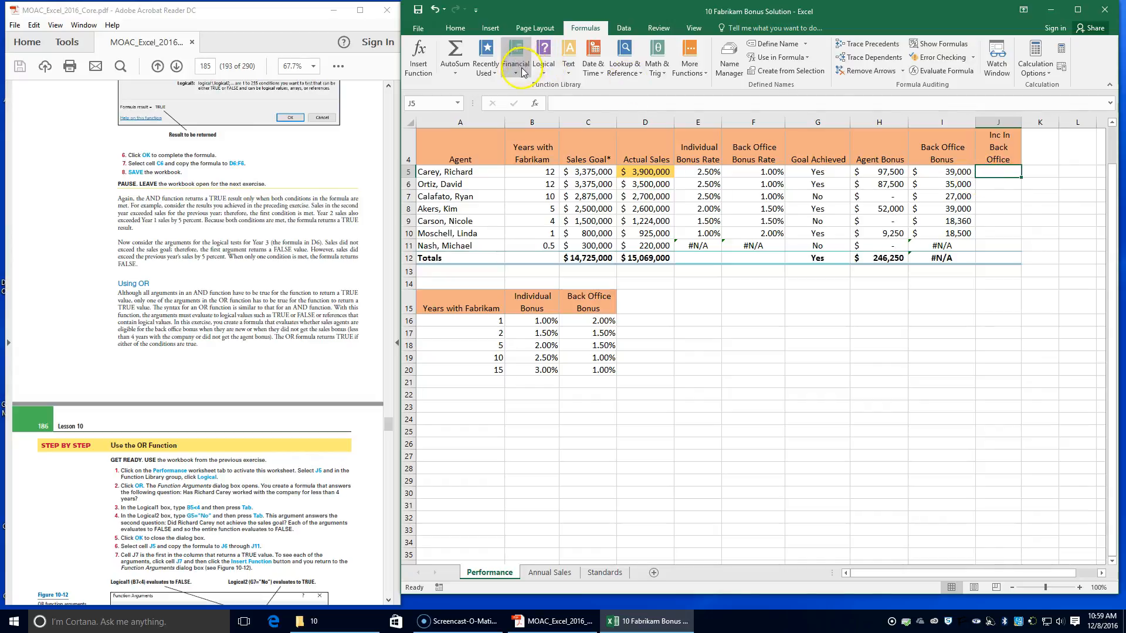
{"action": "left_click", "coordinate": [544, 56]}
{"action": "left_click", "coordinate": [559, 174]}
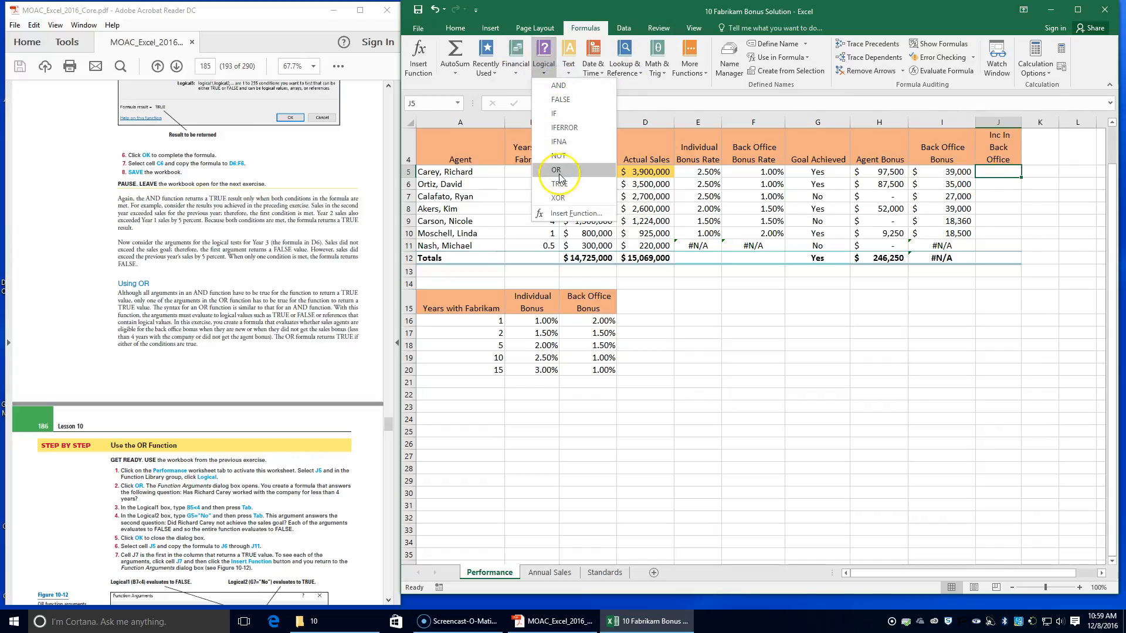
{"action": "left_click", "coordinate": [559, 174]}
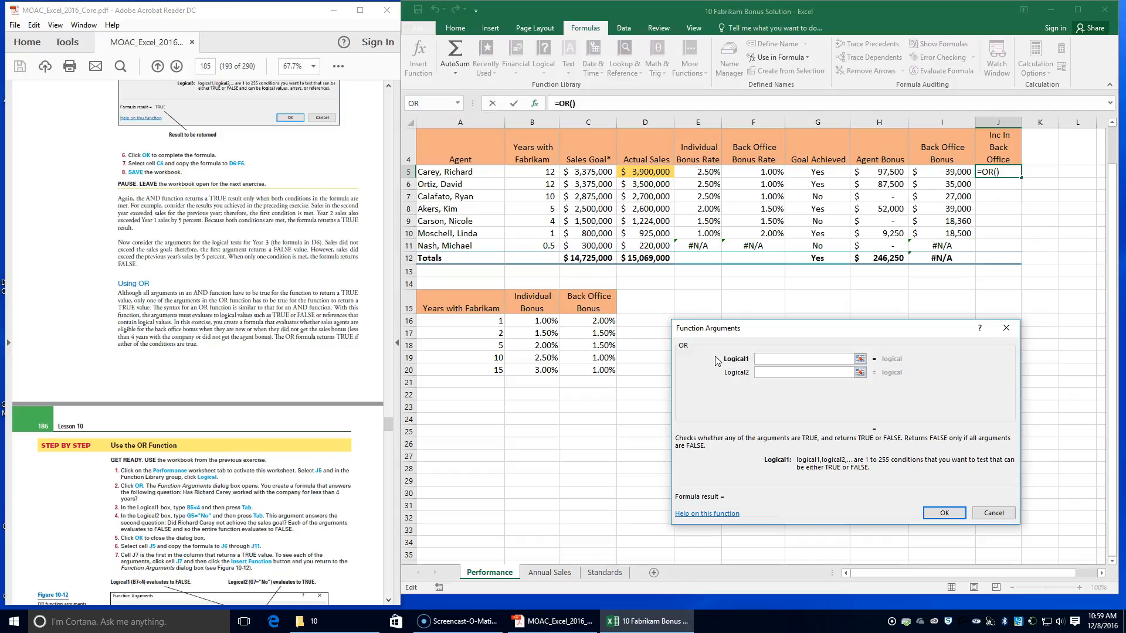
Step: Enter B5<4 as the first logical condition of the OR function
{"action": "left_click", "coordinate": [759, 359]}
{"action": "type", "text": "b5<4"}
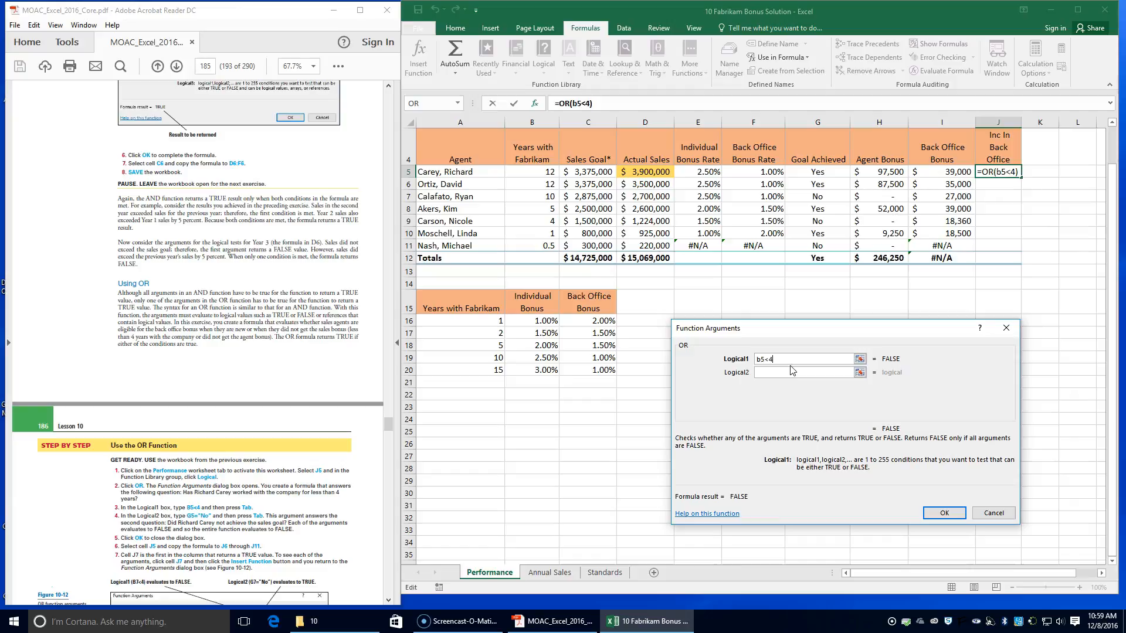
{"action": "key", "text": "Tab"}
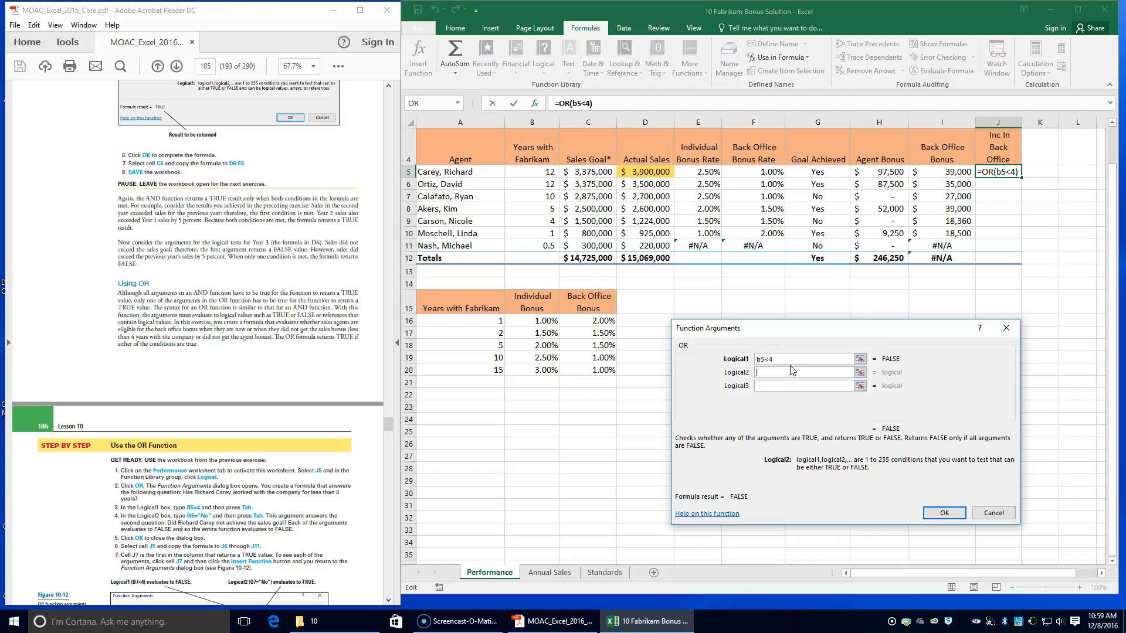
Step: Add G5="No" as the second logical condition of the J5 OR formula and complete it
{"action": "type", "text": "g5=\"n"}
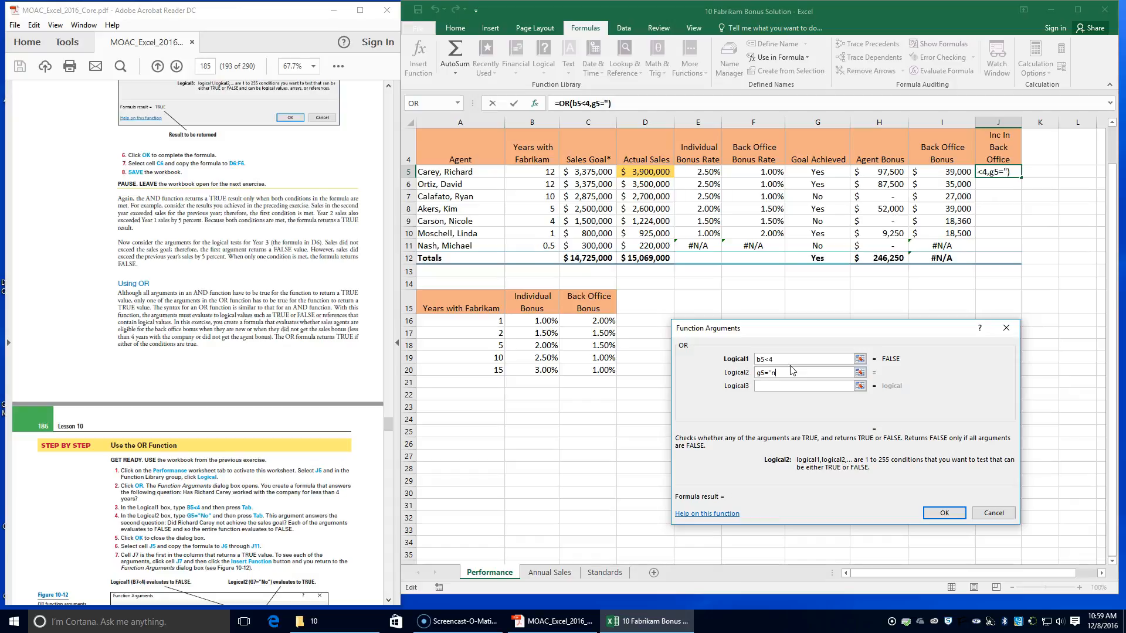
{"action": "key", "text": "BackSpace"}
{"action": "type", "text": "No\""}
{"action": "key", "text": "Tab"}
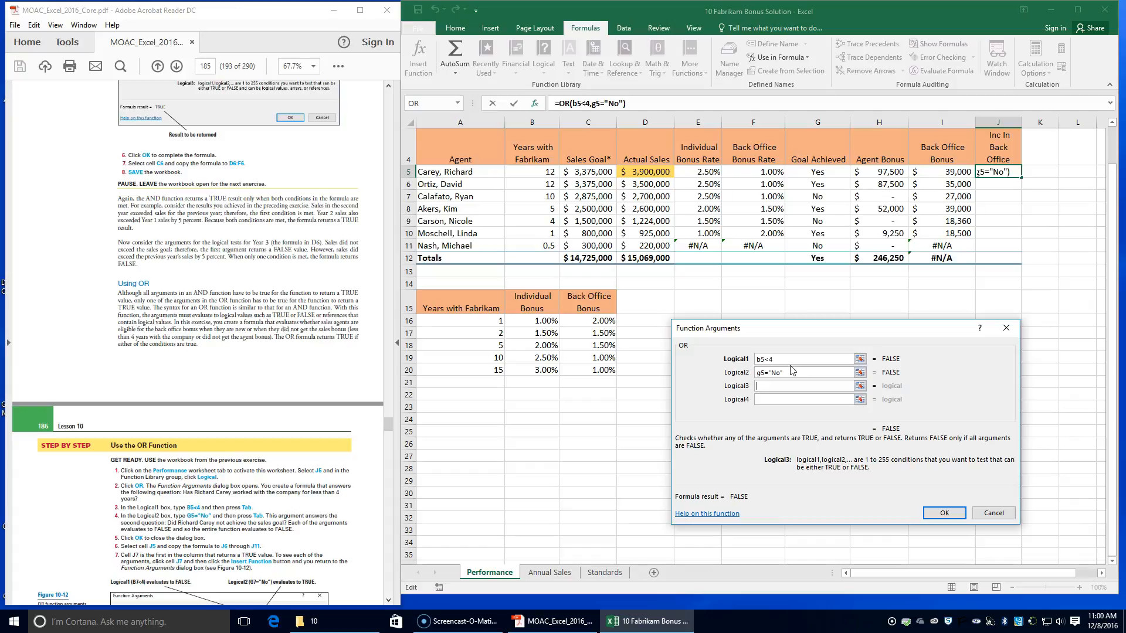
{"action": "key", "text": "Tab"}
{"action": "left_click", "coordinate": [938, 514]}
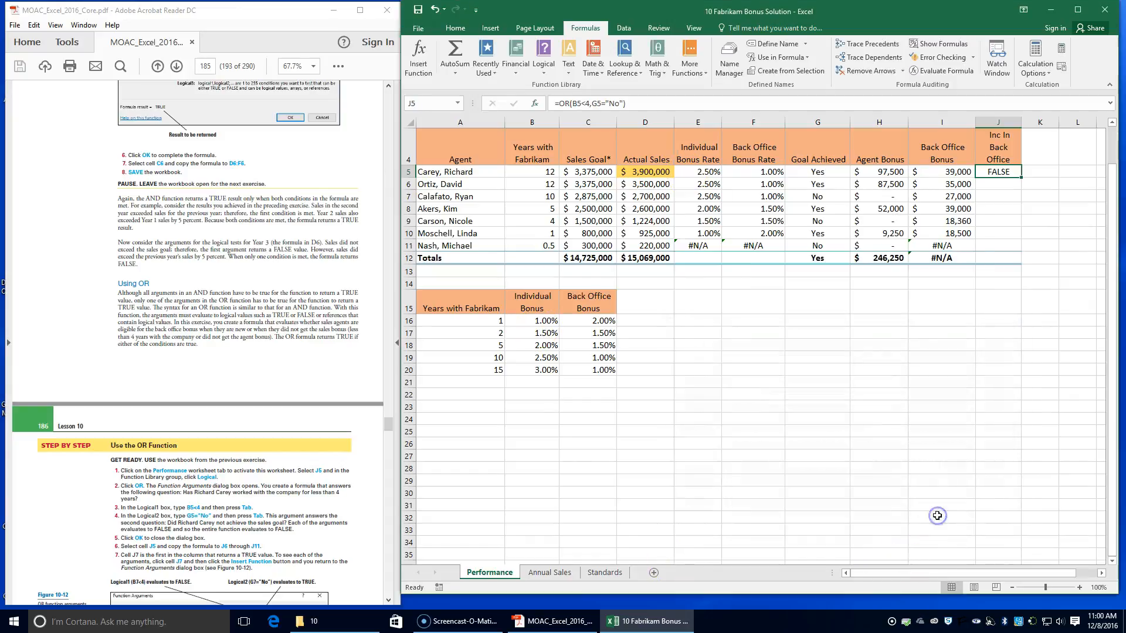
Step: Copy the OR formula from J5 down to J6:J11 and review the function arguments of J7
{"action": "left_click", "coordinate": [1001, 168]}
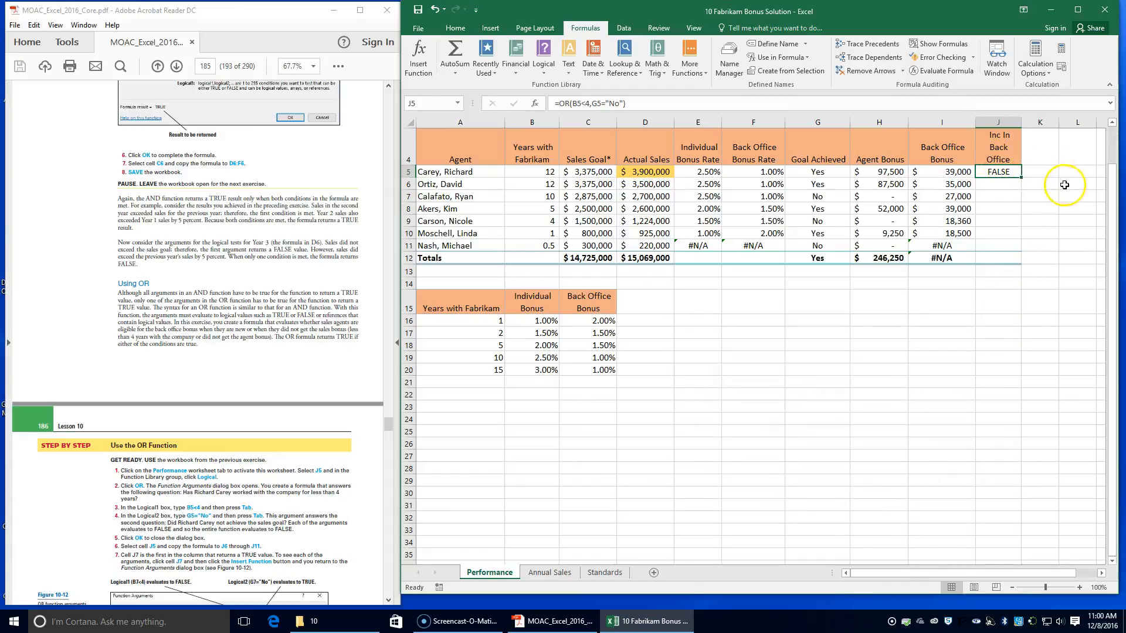
{"action": "left_click_drag", "start_coordinate": [1021, 178], "coordinate": [1027, 249]}
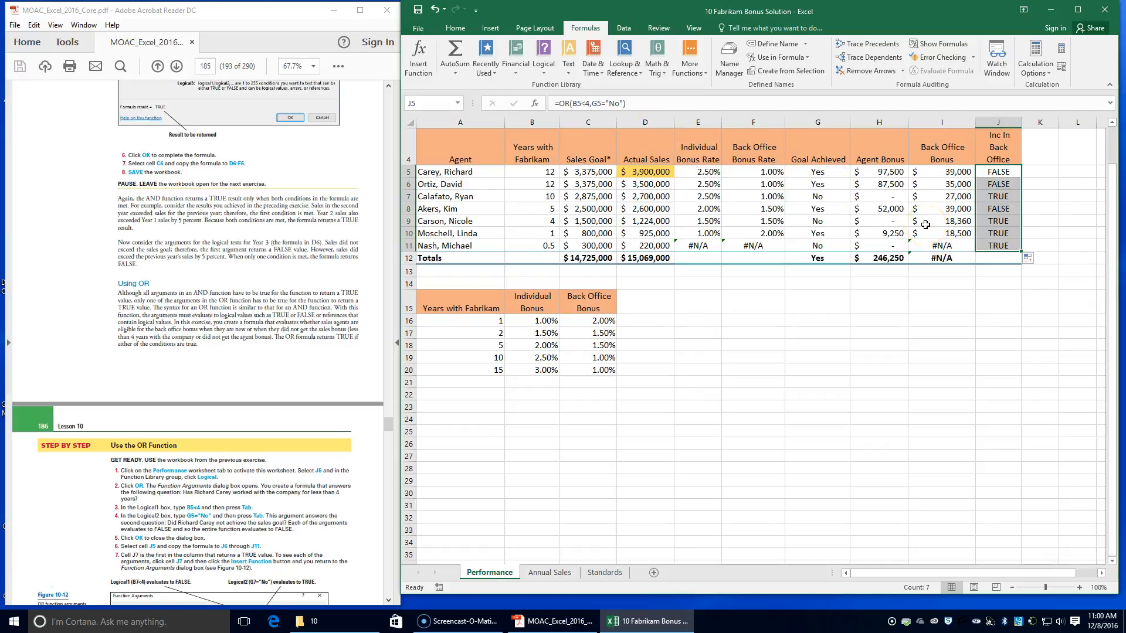
{"action": "left_click", "coordinate": [1005, 198]}
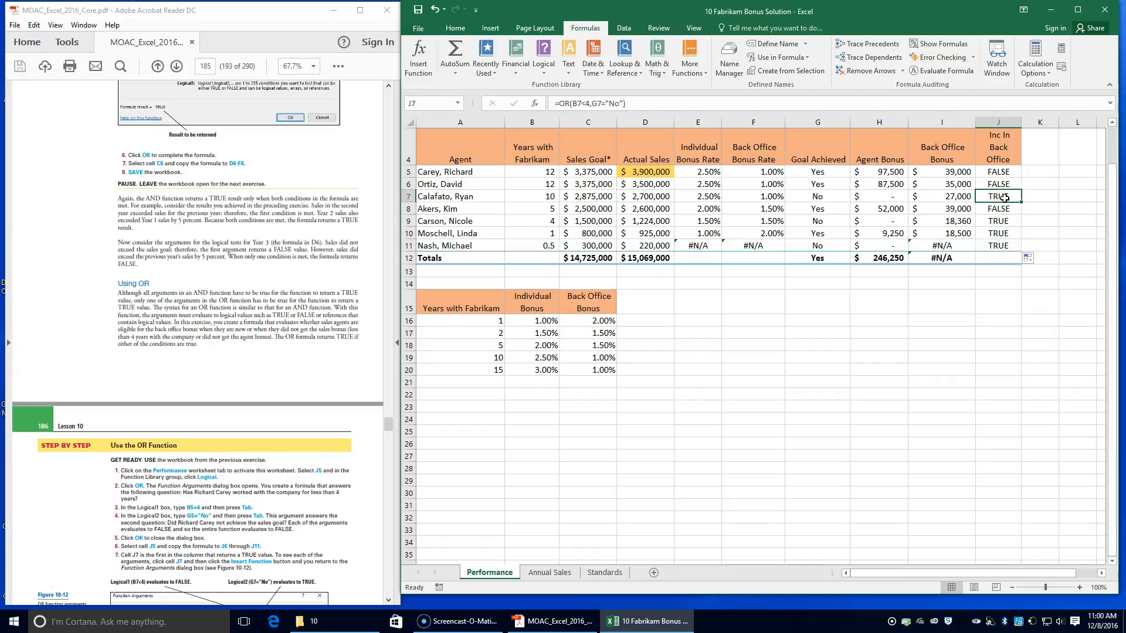
{"action": "left_click", "coordinate": [418, 66]}
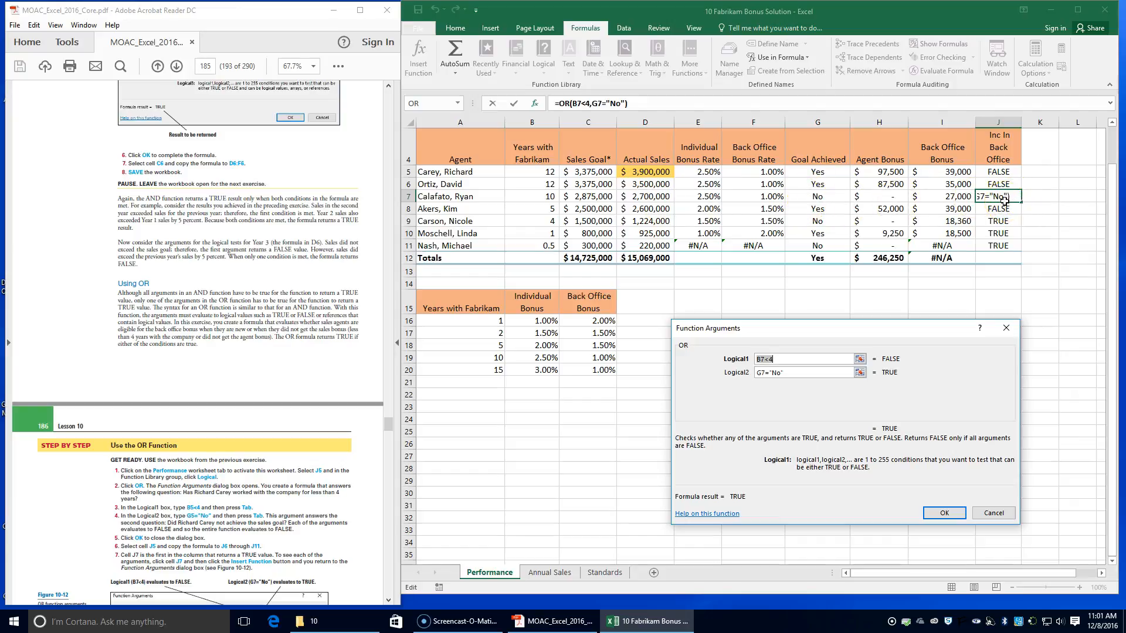
{"action": "scroll", "coordinate": [264, 466], "scroll_direction": "down", "scroll_amount": 4}
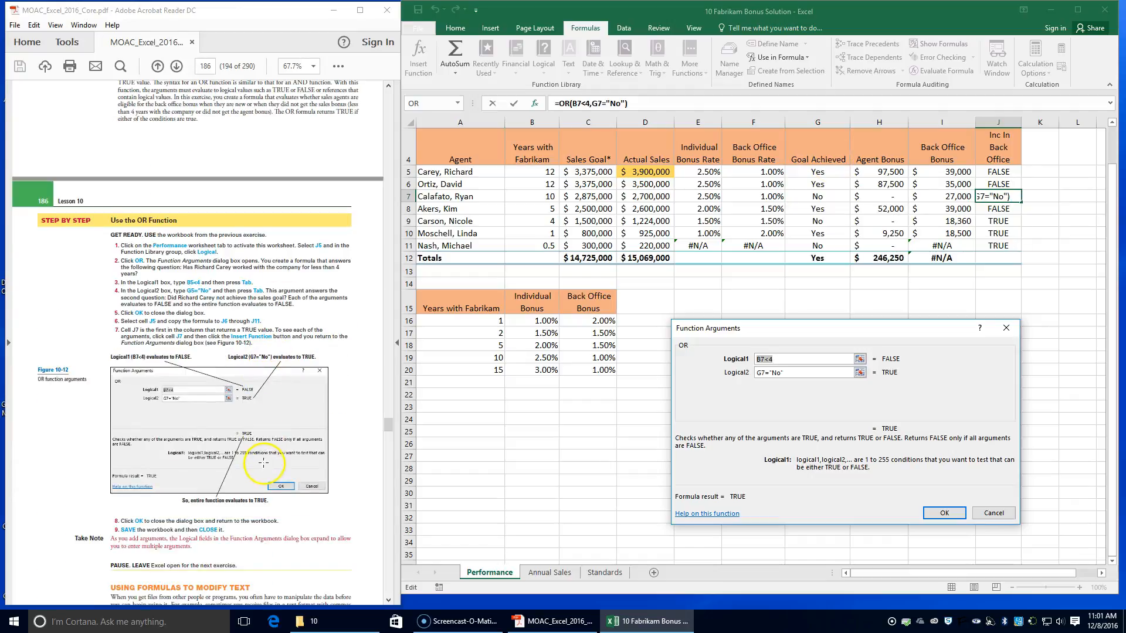
{"action": "left_click", "coordinate": [939, 512]}
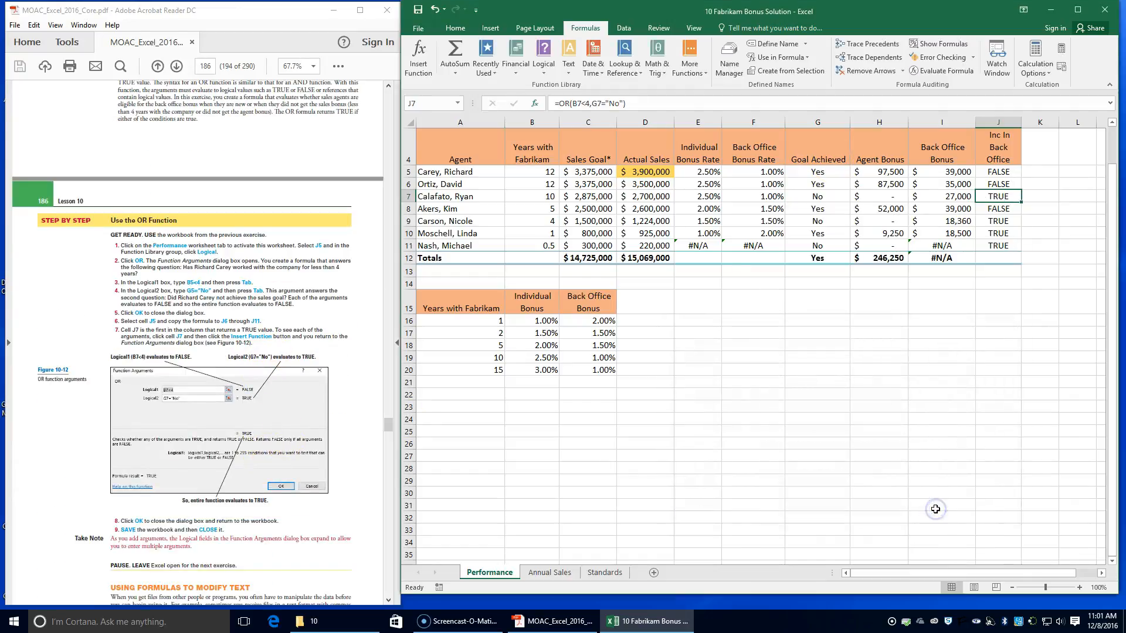
Step: Save and close the Fabrikam Bonus Solution workbook
{"action": "left_click", "coordinate": [417, 9]}
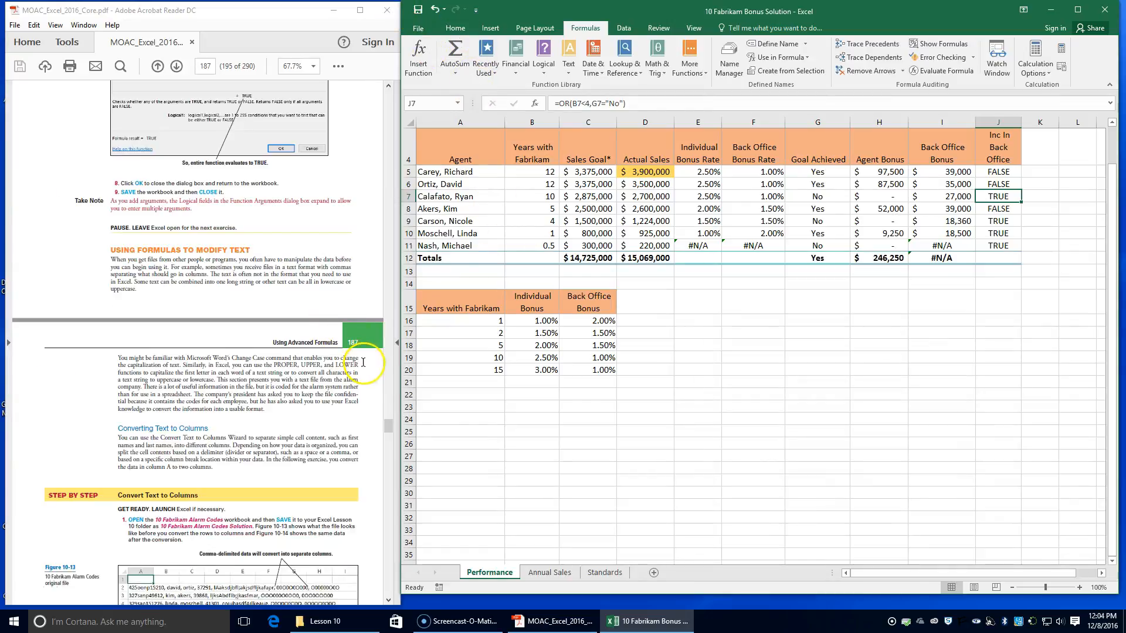
{"action": "left_click", "coordinate": [1108, 8]}
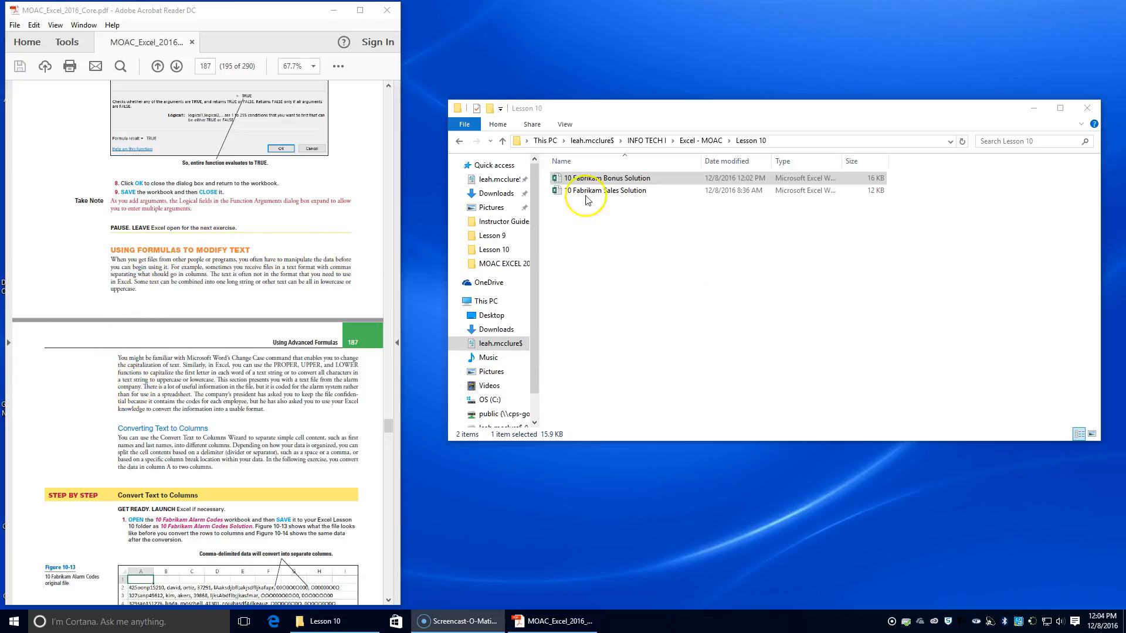
Step: Open the 10 Fabrikam Alarm Codes workbook from the Data_Files\10 folder, enable editing, and place its window beside the lesson PDF
{"action": "left_click", "coordinate": [698, 140]}
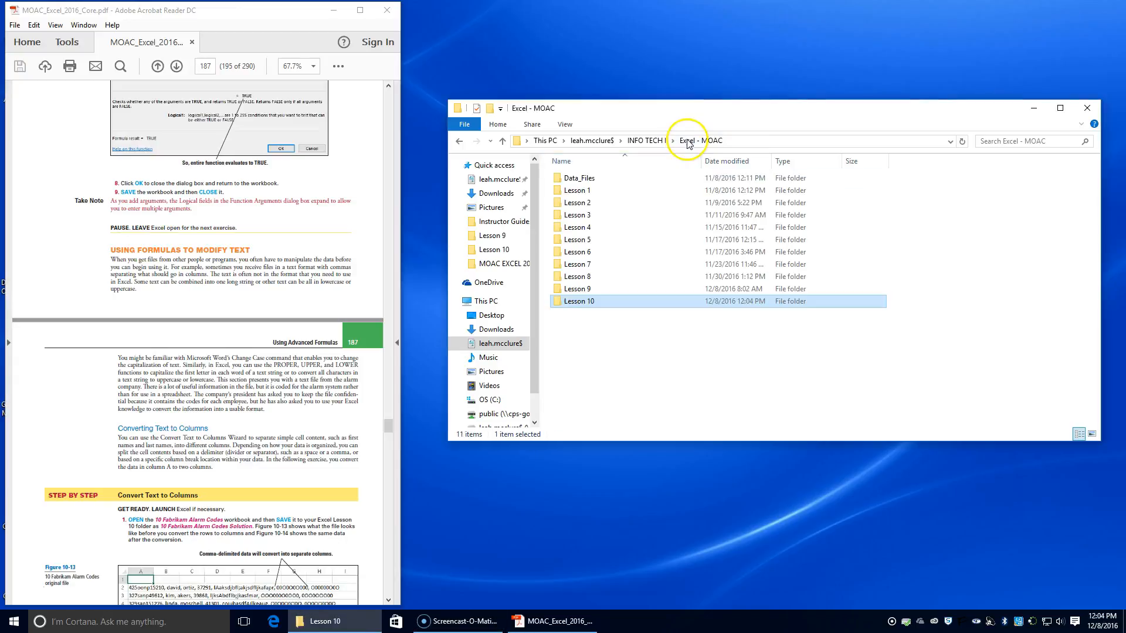
{"action": "double_click", "coordinate": [577, 178]}
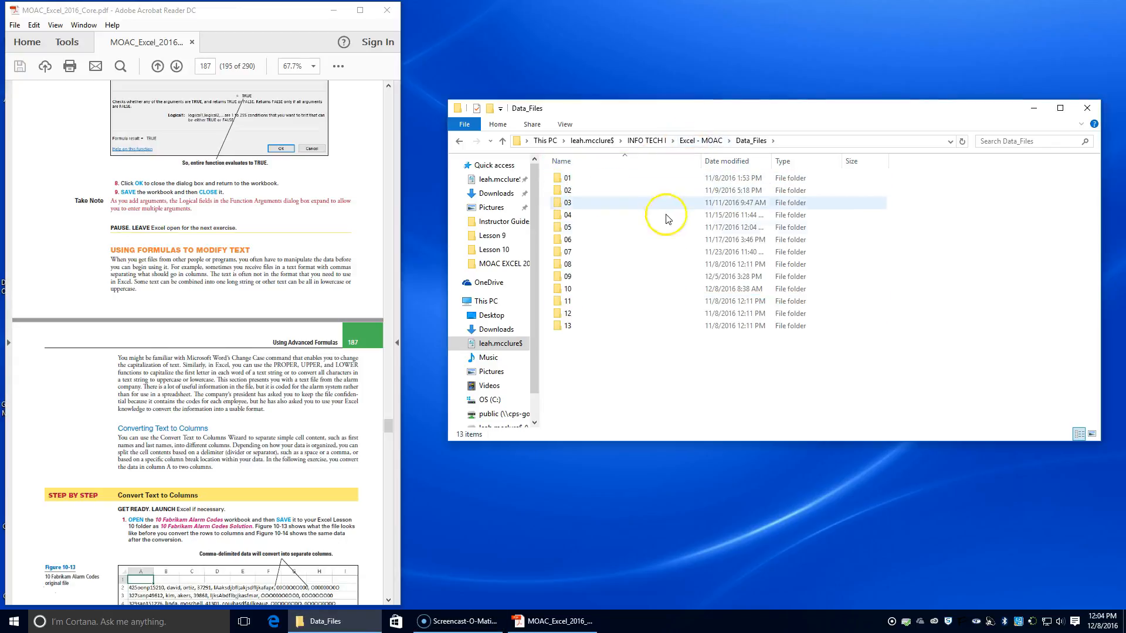
{"action": "double_click", "coordinate": [586, 289]}
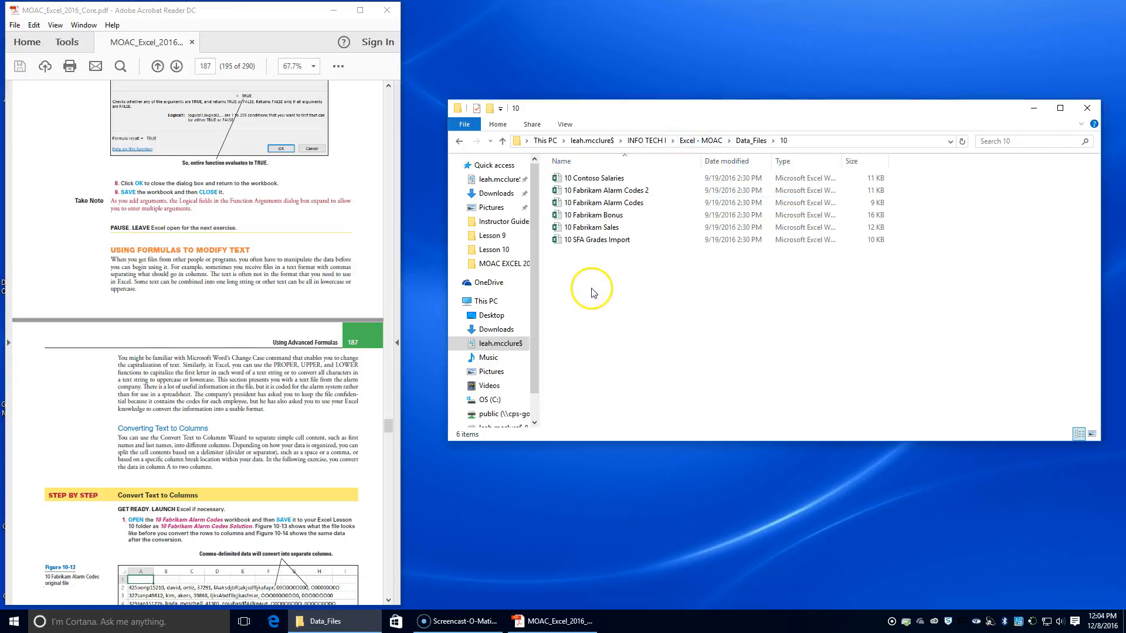
{"action": "double_click", "coordinate": [608, 203]}
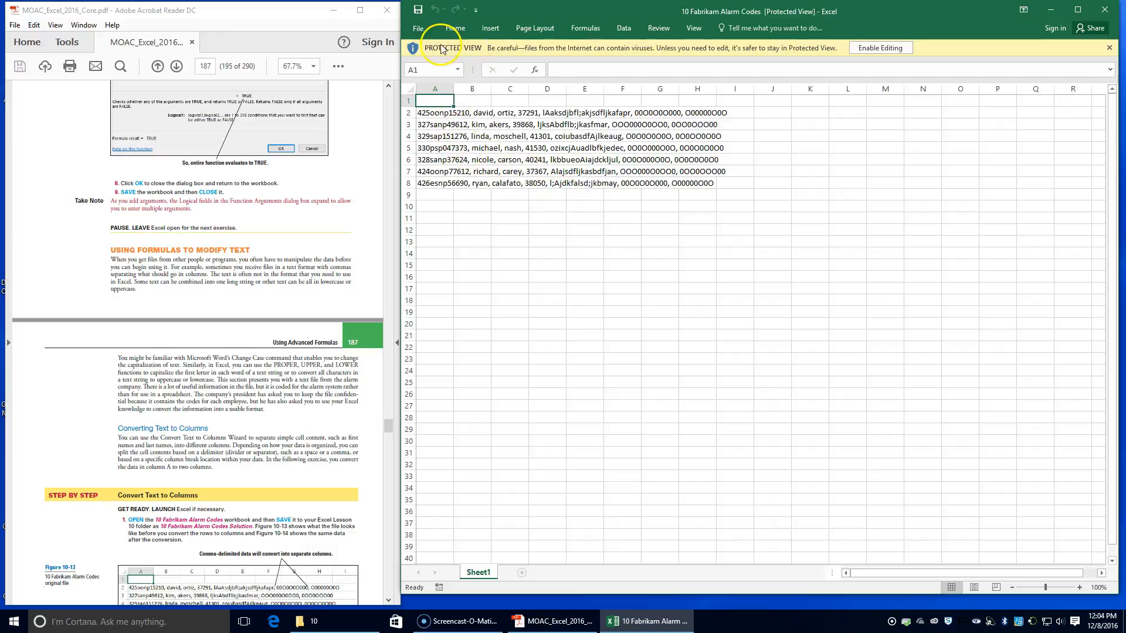
{"action": "left_click", "coordinate": [892, 50]}
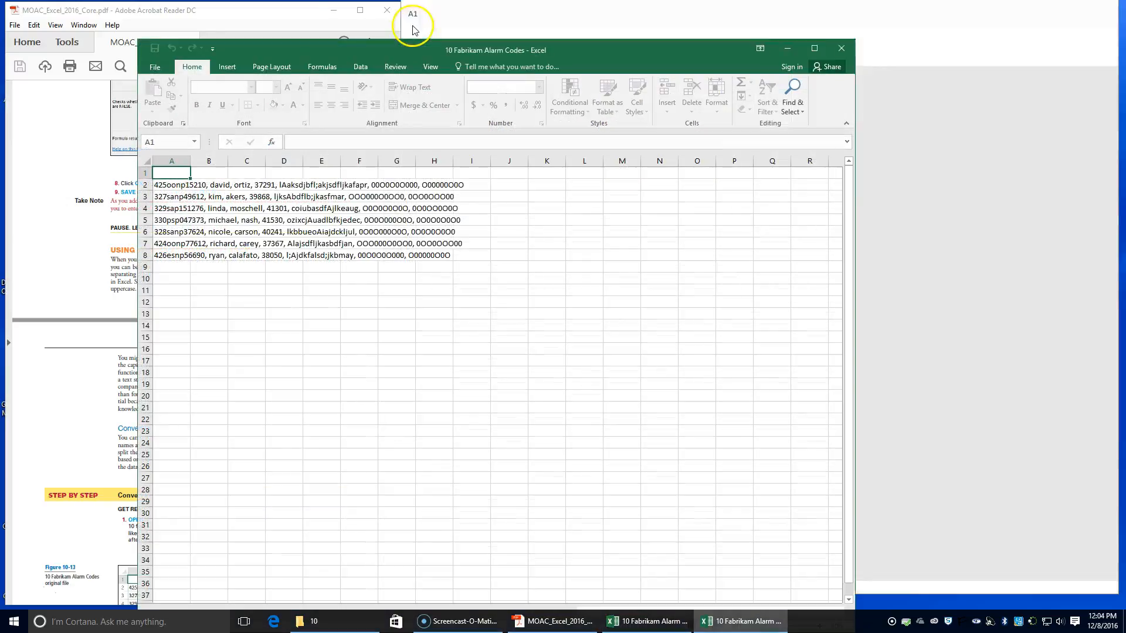
{"action": "left_click_drag", "start_coordinate": [578, 45], "coordinate": [876, 27]}
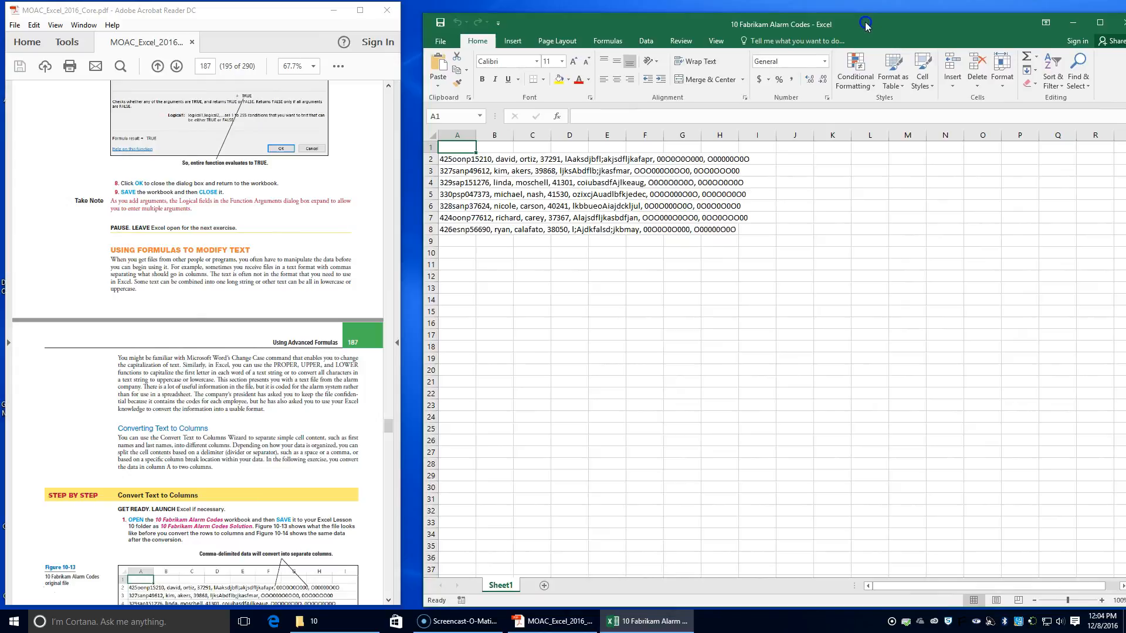
Step: Save a copy of the workbook in the Lesson 10 folder as 10 Fabrikam Alarm Codes Solution
{"action": "left_click", "coordinate": [440, 44]}
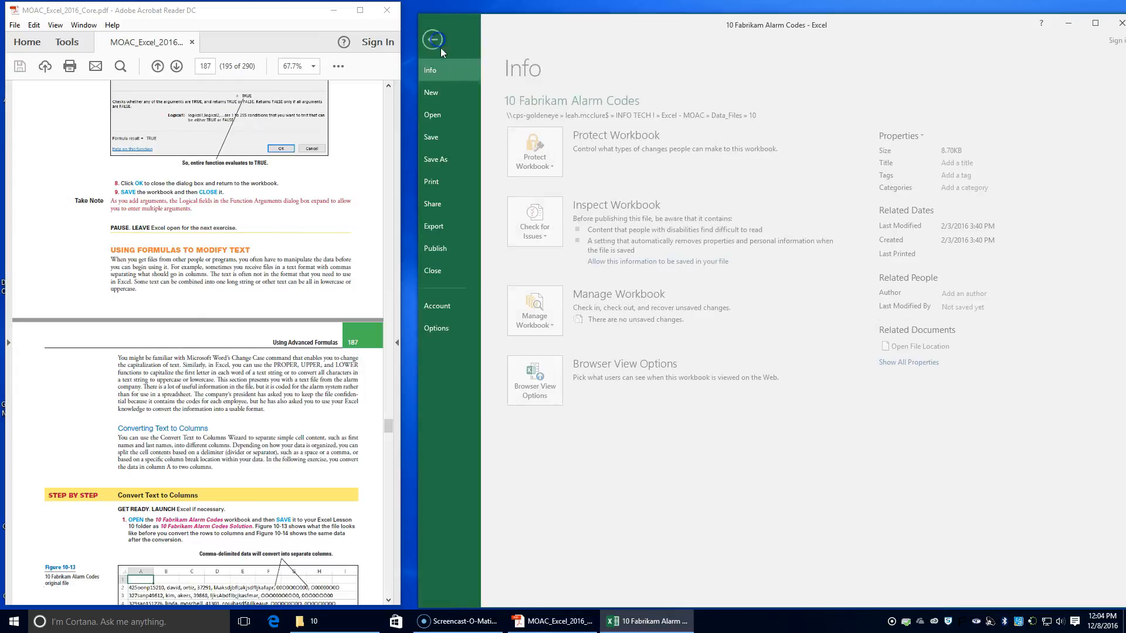
{"action": "left_click", "coordinate": [459, 163]}
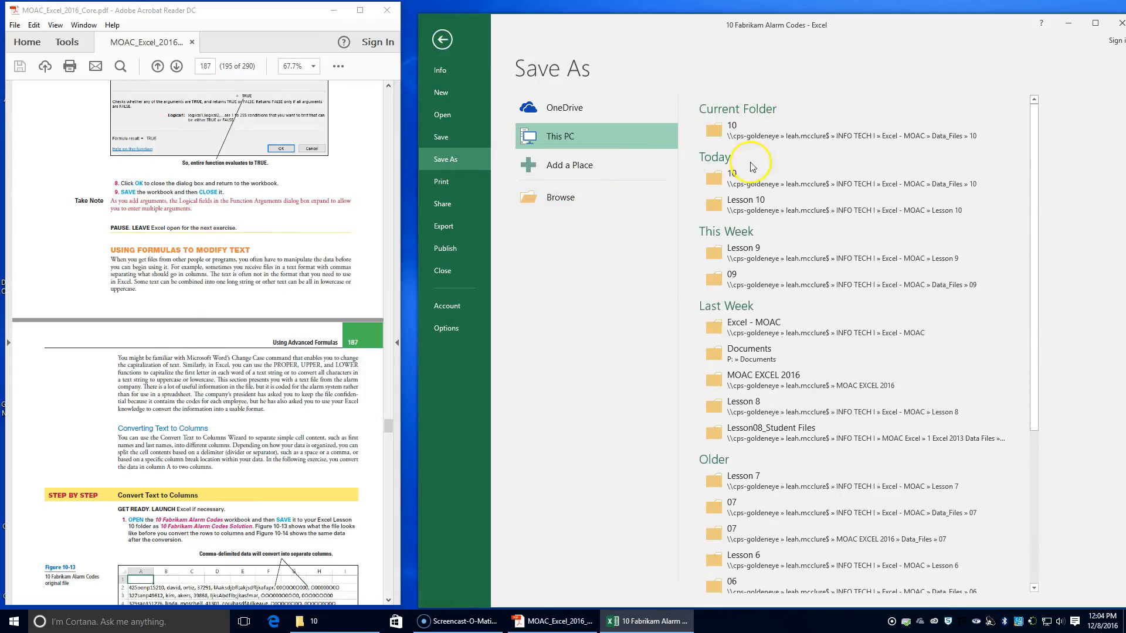
{"action": "left_click", "coordinate": [745, 203]}
{"action": "left_click", "coordinate": [606, 247]}
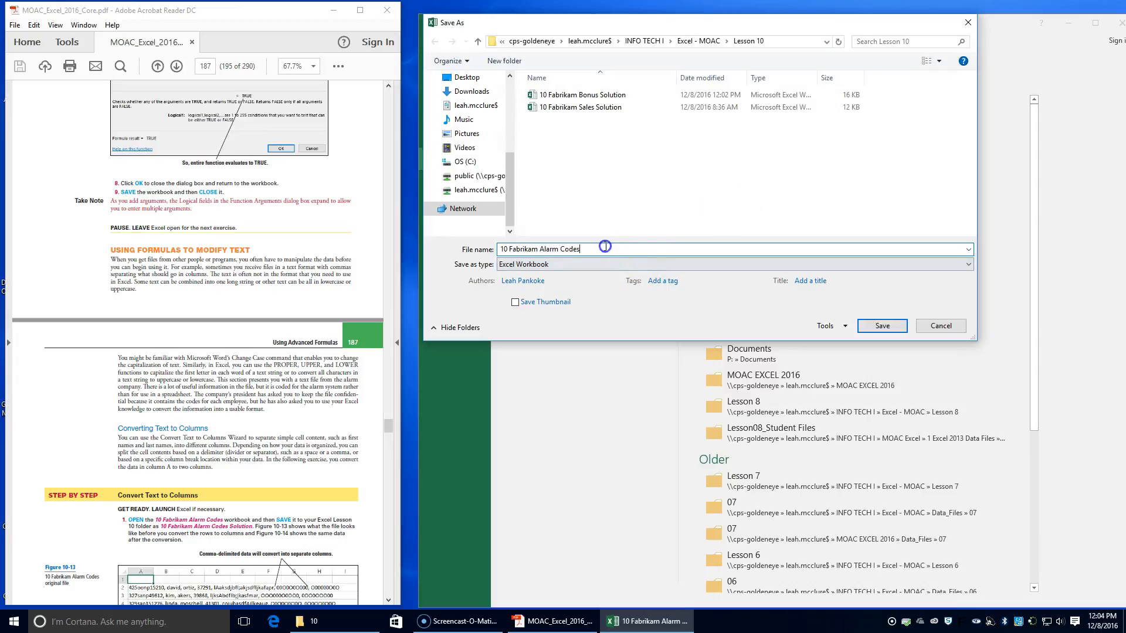
{"action": "left_click", "coordinate": [603, 251]}
{"action": "key", "text": "Return"}
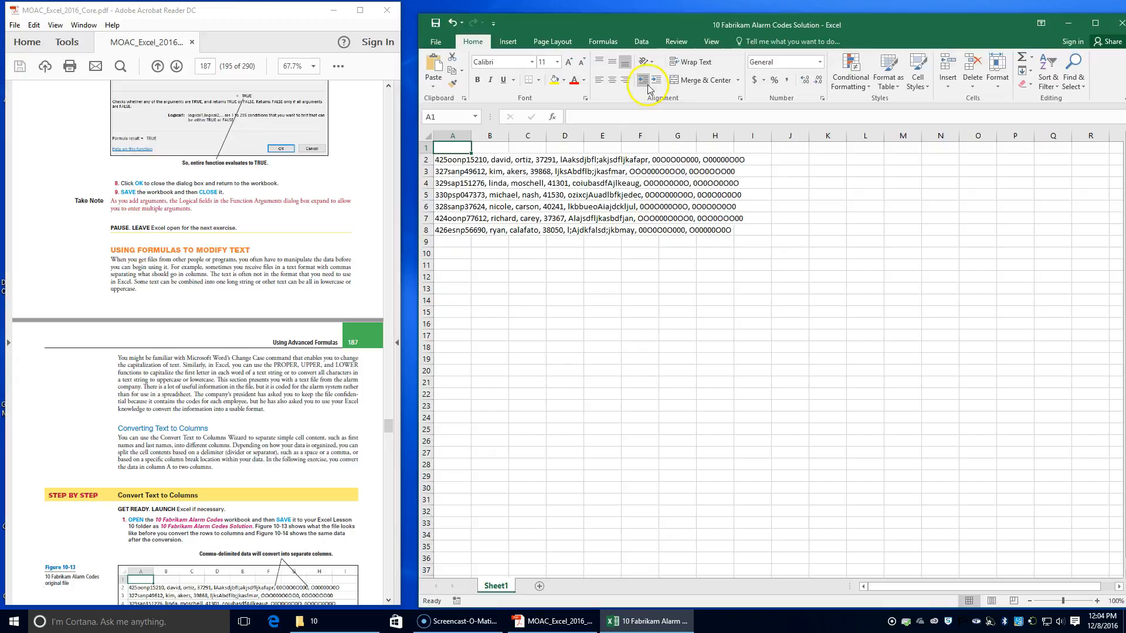
Step: Switch to Acrobat Reader and read the Convert Text to Columns exercise in the lesson PDF
{"action": "left_click", "coordinate": [134, 443]}
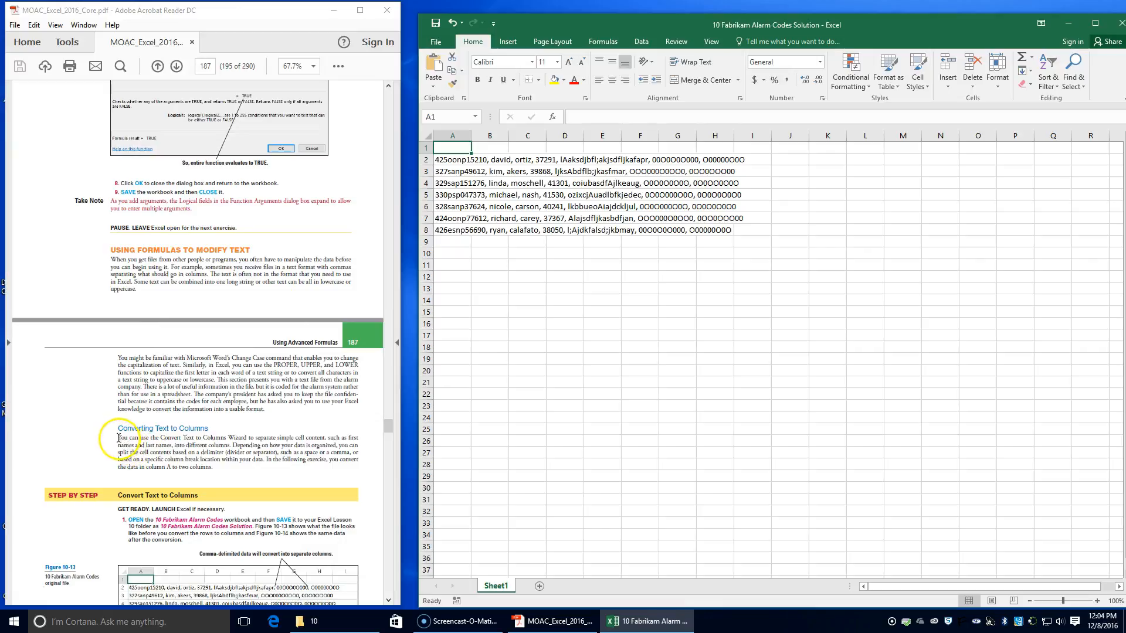
{"action": "scroll", "coordinate": [186, 531], "scroll_direction": "down", "scroll_amount": 3}
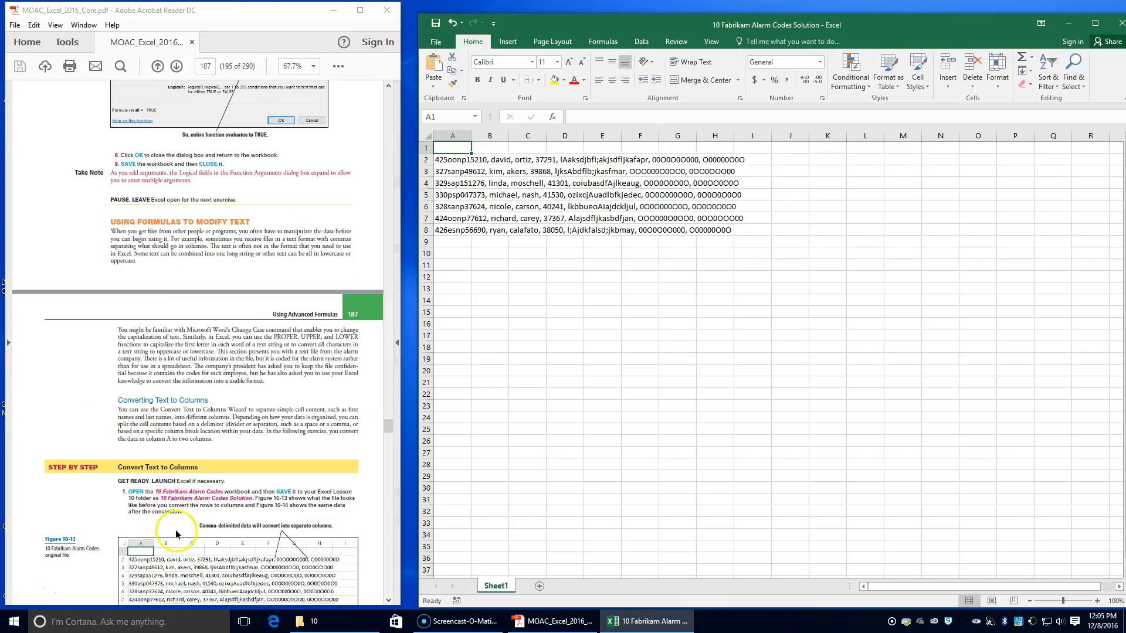
{"action": "scroll", "coordinate": [176, 526], "scroll_direction": "down", "scroll_amount": 1}
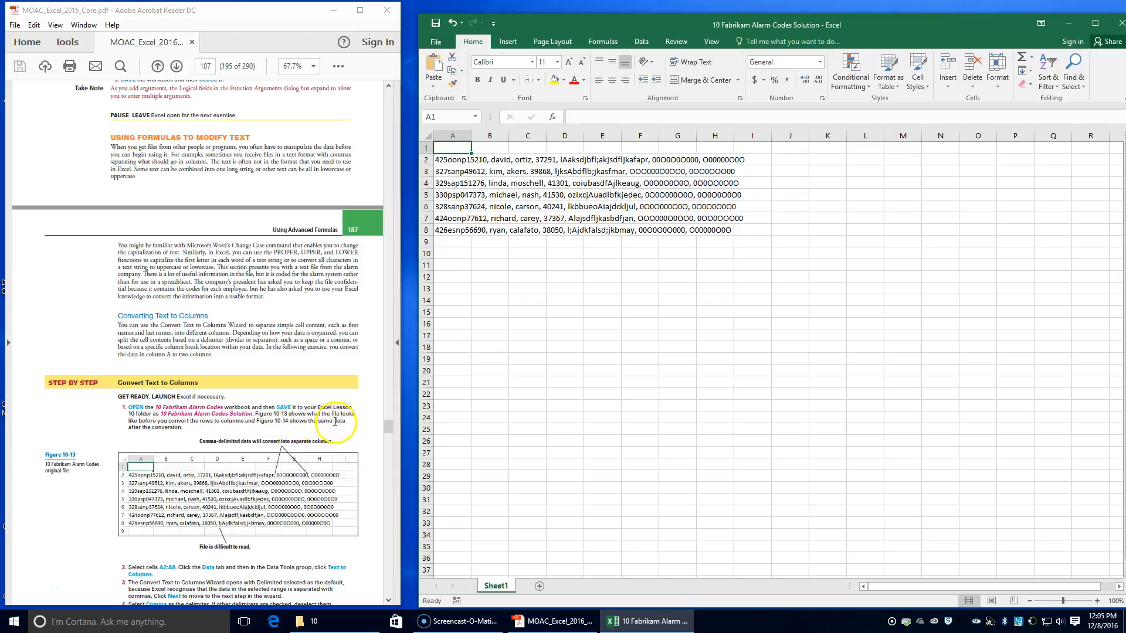
Step: Split cells A2:A8 into separate columns with Text to Columns as delimited data, using Comma as the only delimiter
{"action": "scroll", "coordinate": [206, 468], "scroll_direction": "down", "scroll_amount": 8}
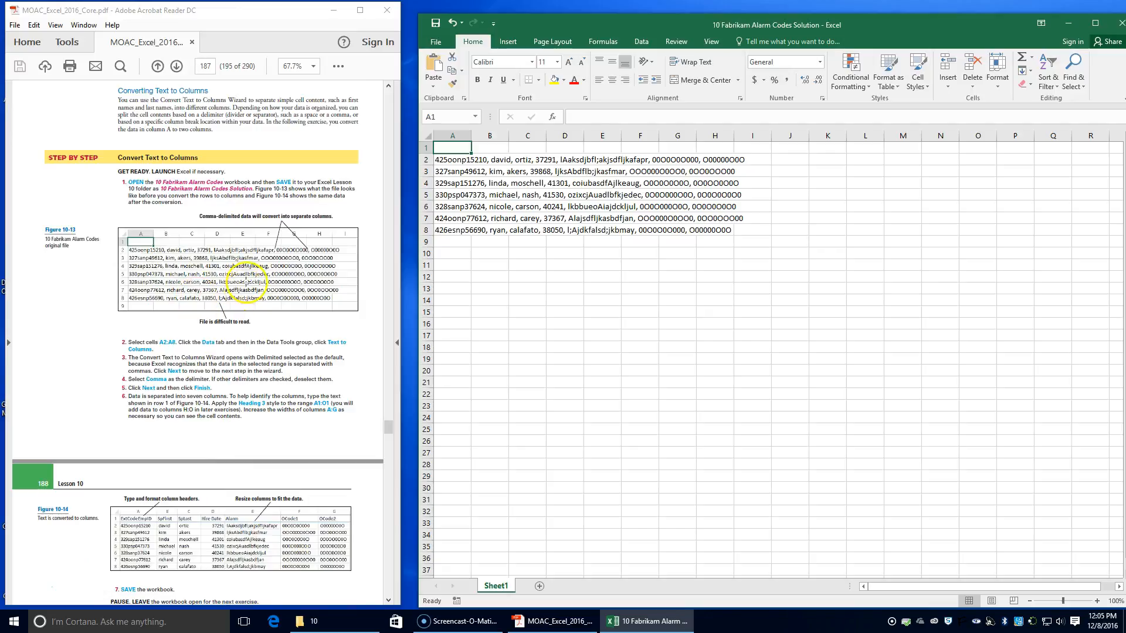
{"action": "scroll", "coordinate": [218, 496], "scroll_direction": "up", "scroll_amount": 2}
{"action": "scroll", "coordinate": [217, 500], "scroll_direction": "up", "scroll_amount": 1}
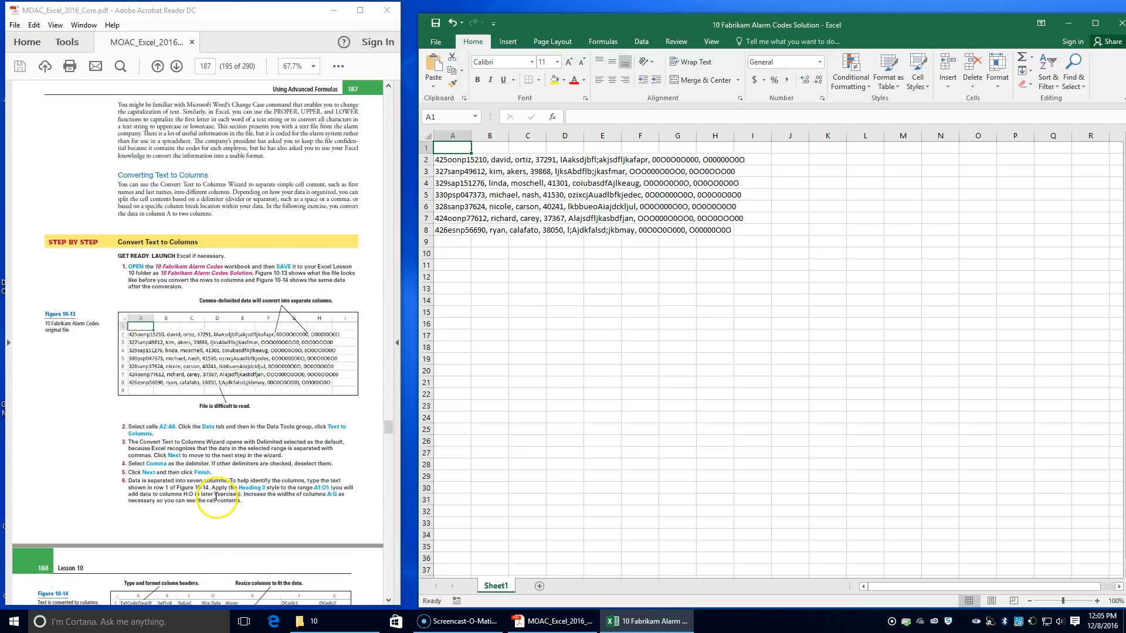
{"action": "left_click", "coordinate": [445, 159]}
{"action": "left_click_drag", "start_coordinate": [467, 163], "coordinate": [442, 232]}
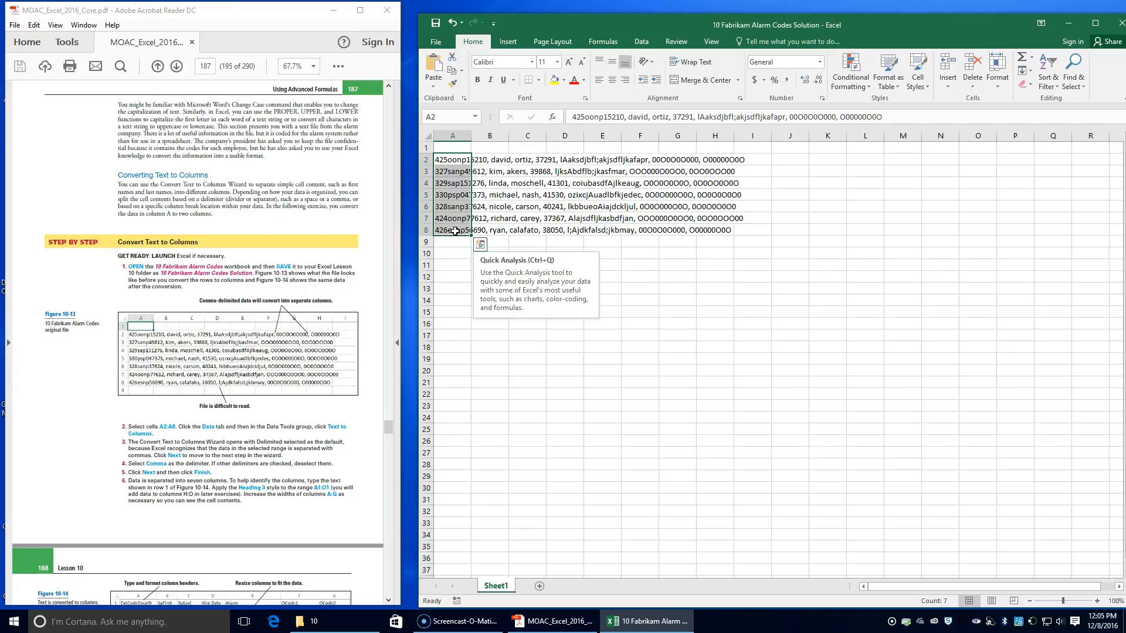
{"action": "left_click", "coordinate": [354, 473]}
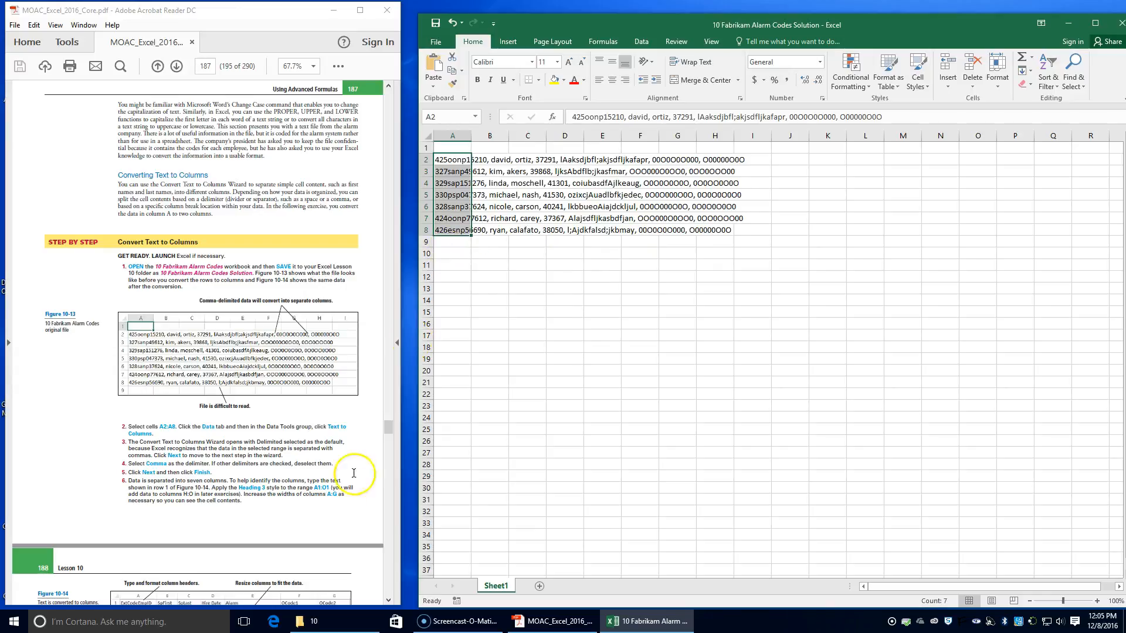
{"action": "left_click", "coordinate": [650, 43]}
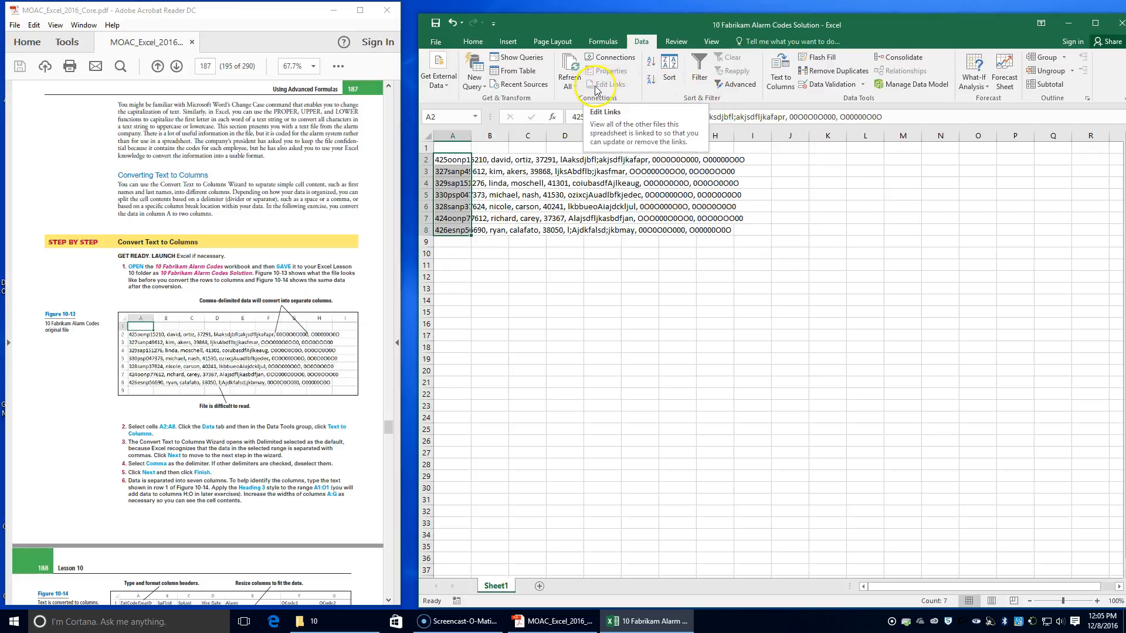
{"action": "left_click", "coordinate": [783, 86]}
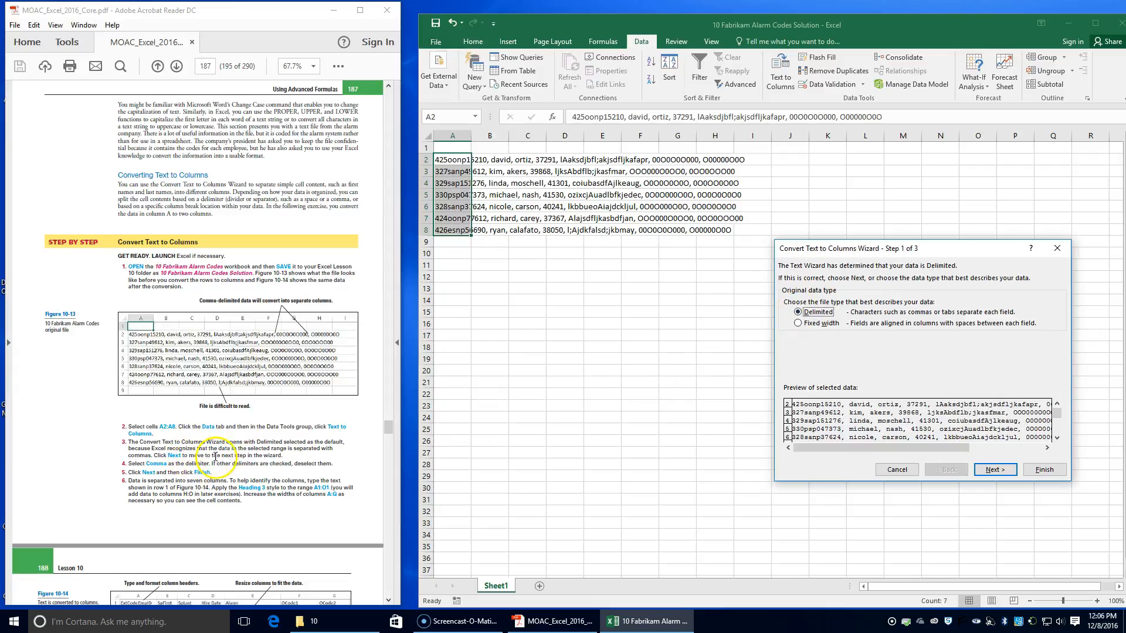
{"action": "left_click", "coordinate": [996, 469]}
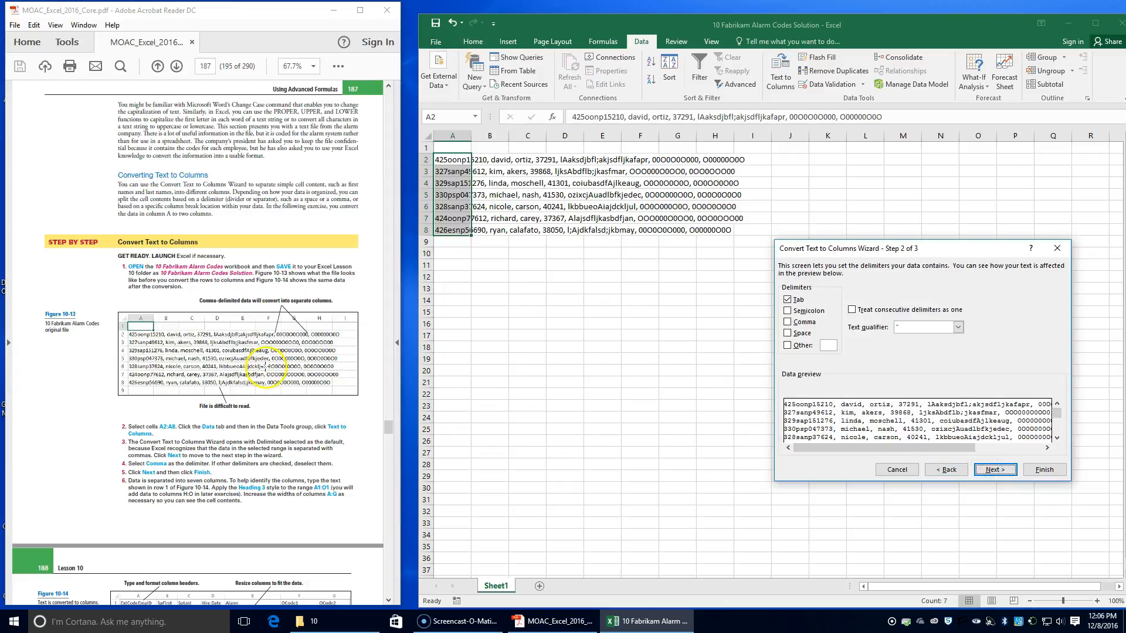
{"action": "left_click", "coordinate": [788, 322]}
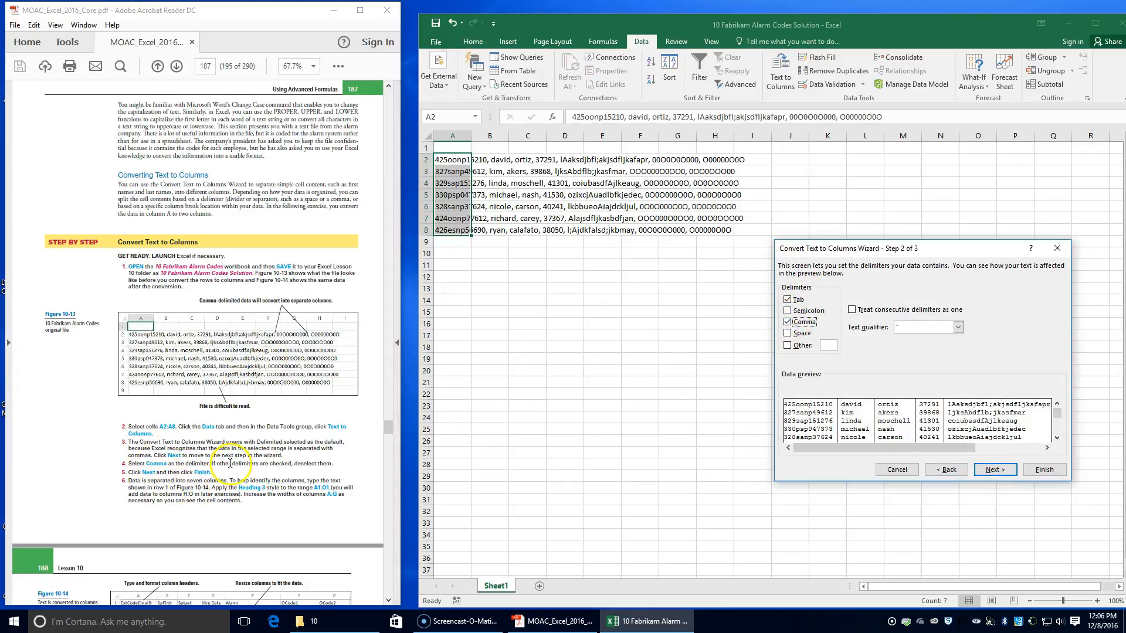
{"action": "left_click", "coordinate": [788, 300]}
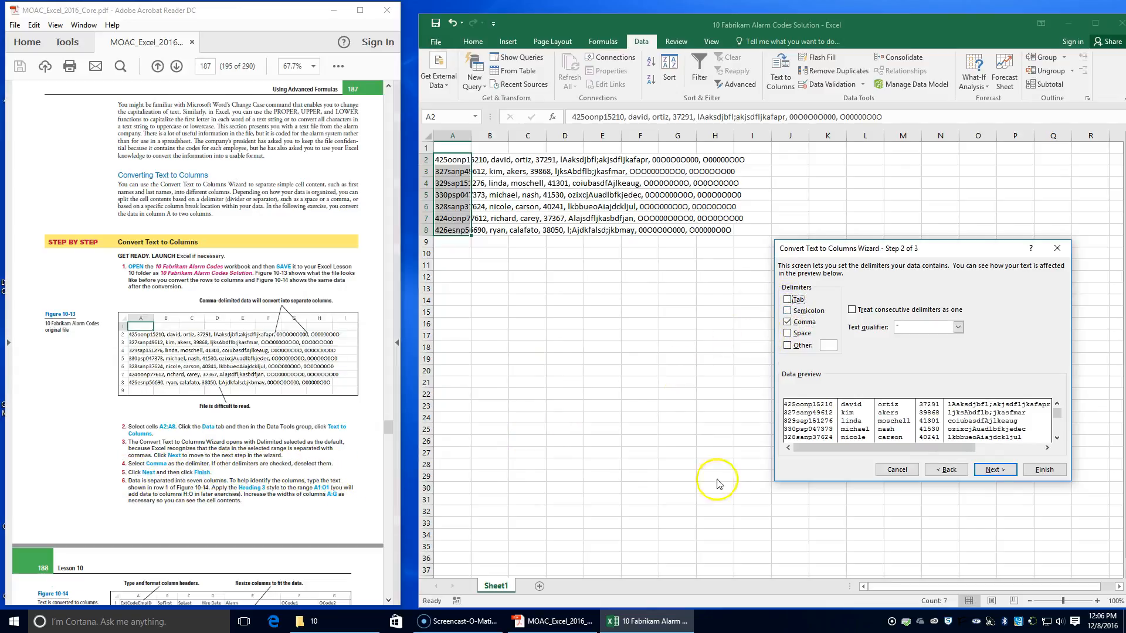
{"action": "left_click", "coordinate": [1003, 472]}
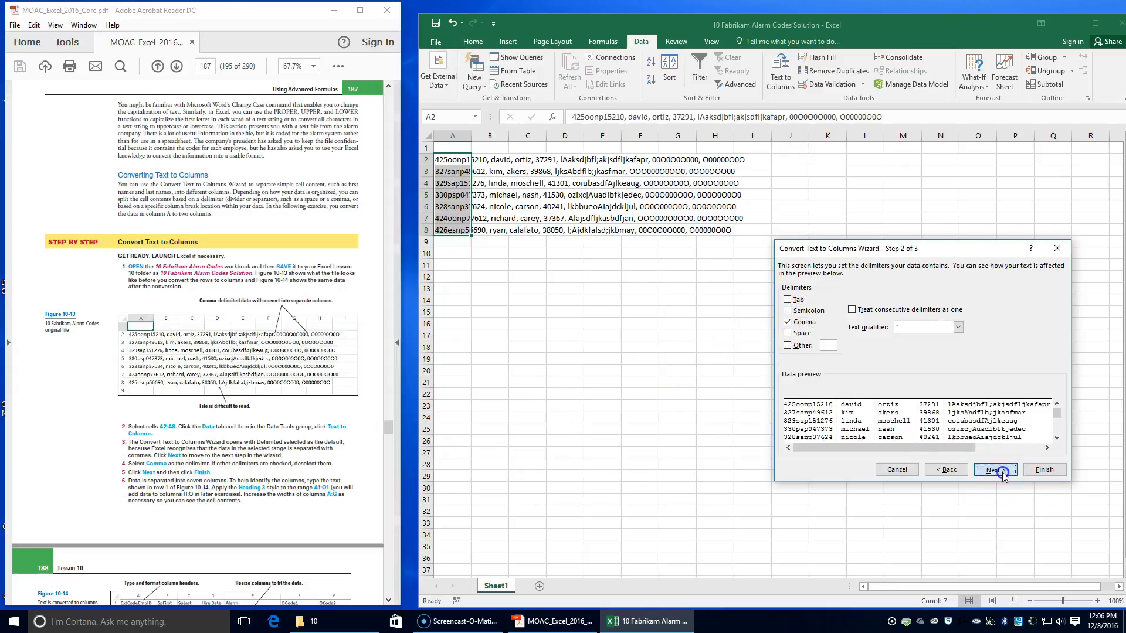
{"action": "left_click", "coordinate": [1052, 471]}
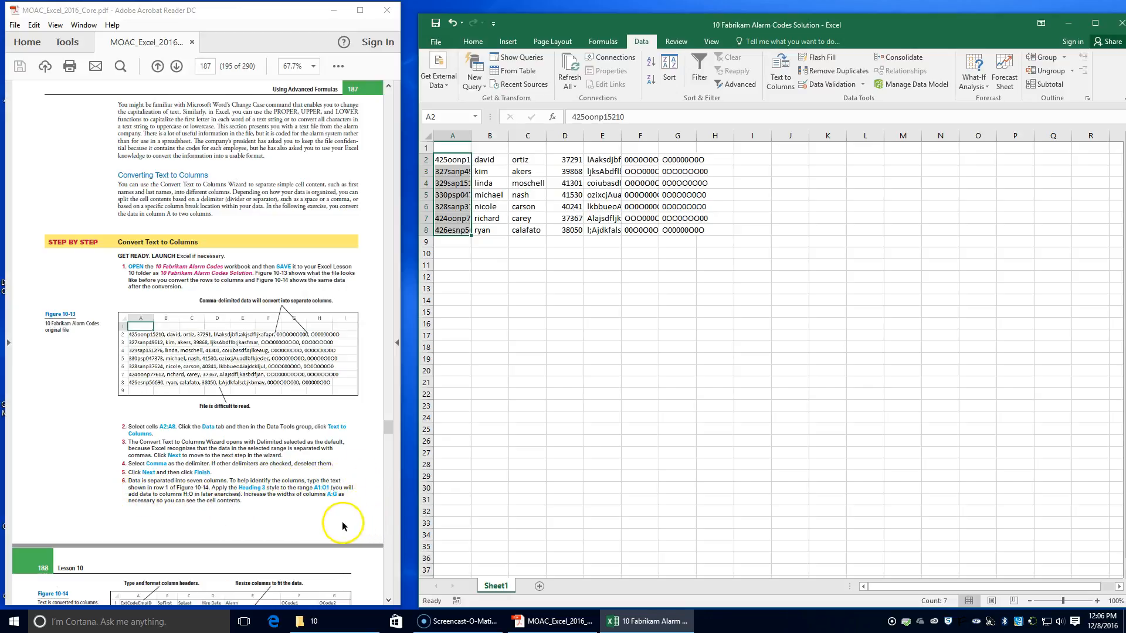
Step: Bring Figure 10-14 into view in the lesson PDF and widen the Acrobat Reader window to make the column headers readable
{"action": "scroll", "coordinate": [308, 511], "scroll_direction": "down", "scroll_amount": 3}
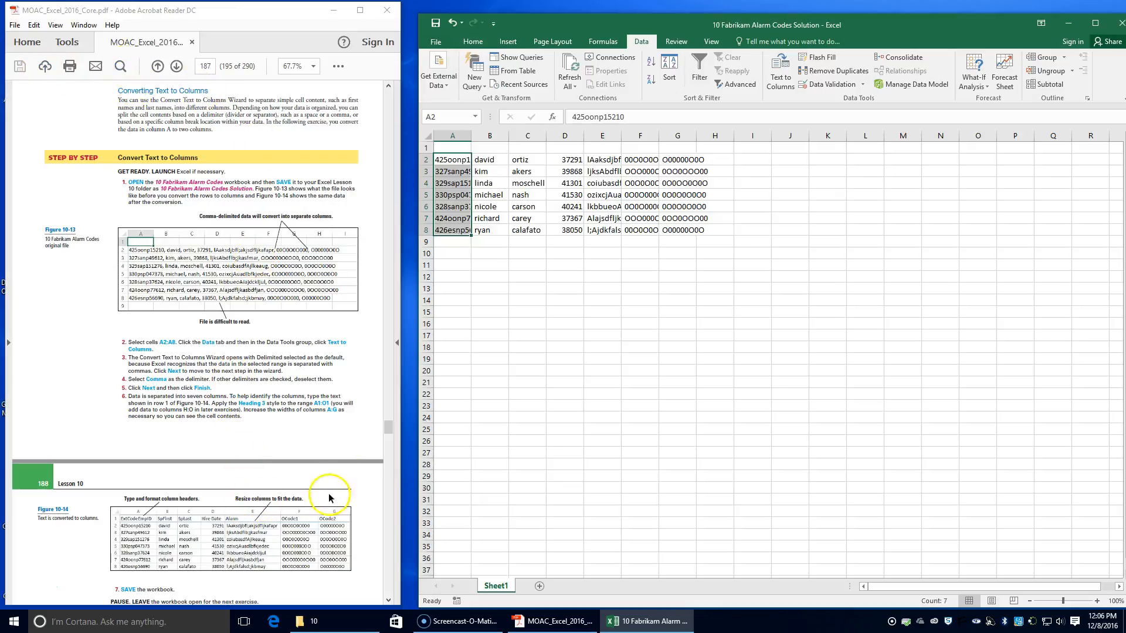
{"action": "left_click", "coordinate": [397, 342]}
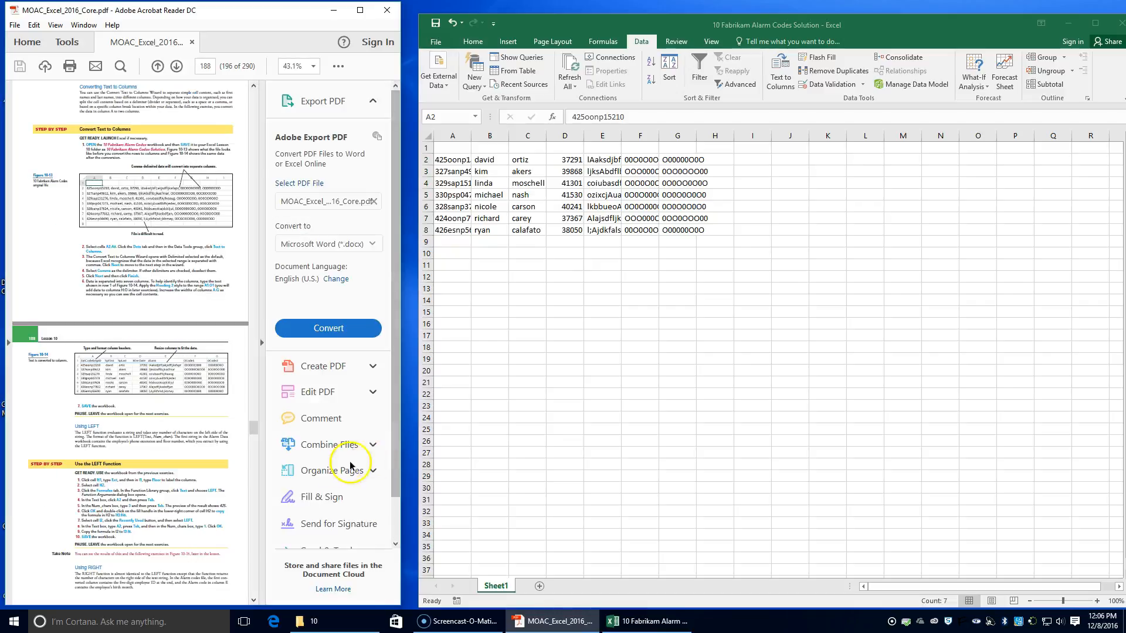
{"action": "left_click", "coordinate": [273, 355]}
{"action": "left_click_drag", "start_coordinate": [402, 346], "coordinate": [426, 343]}
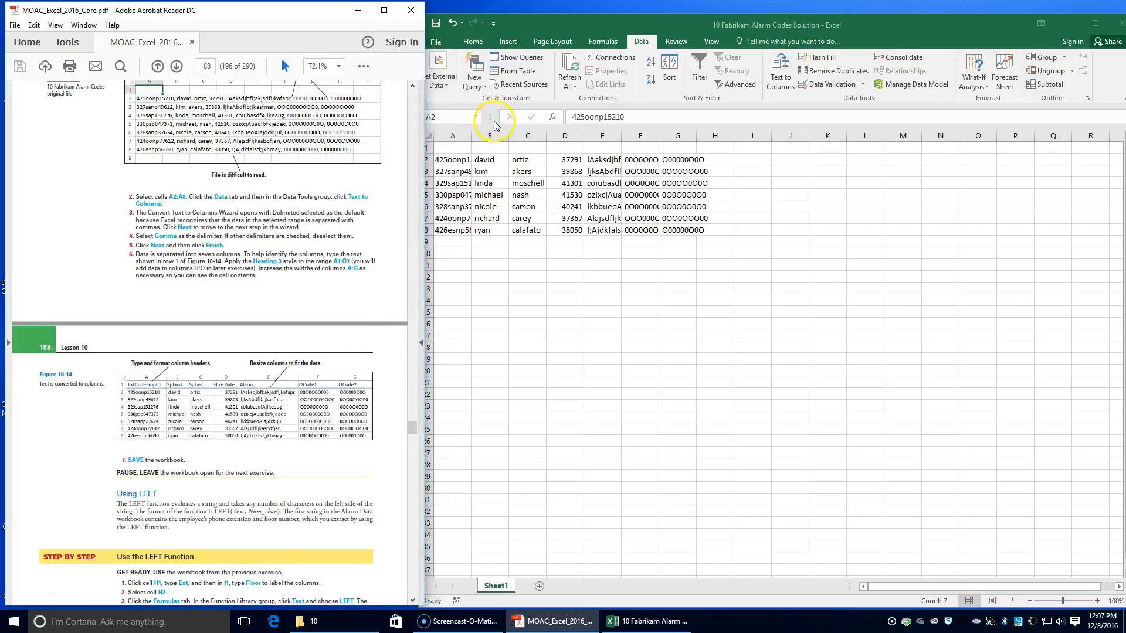
Step: Enter the column headers ExtCodeEmpID, SpFirst and SpLast in cells A1:C1 of the alarm codes worksheet
{"action": "left_click", "coordinate": [460, 150]}
{"action": "left_click", "coordinate": [454, 146]}
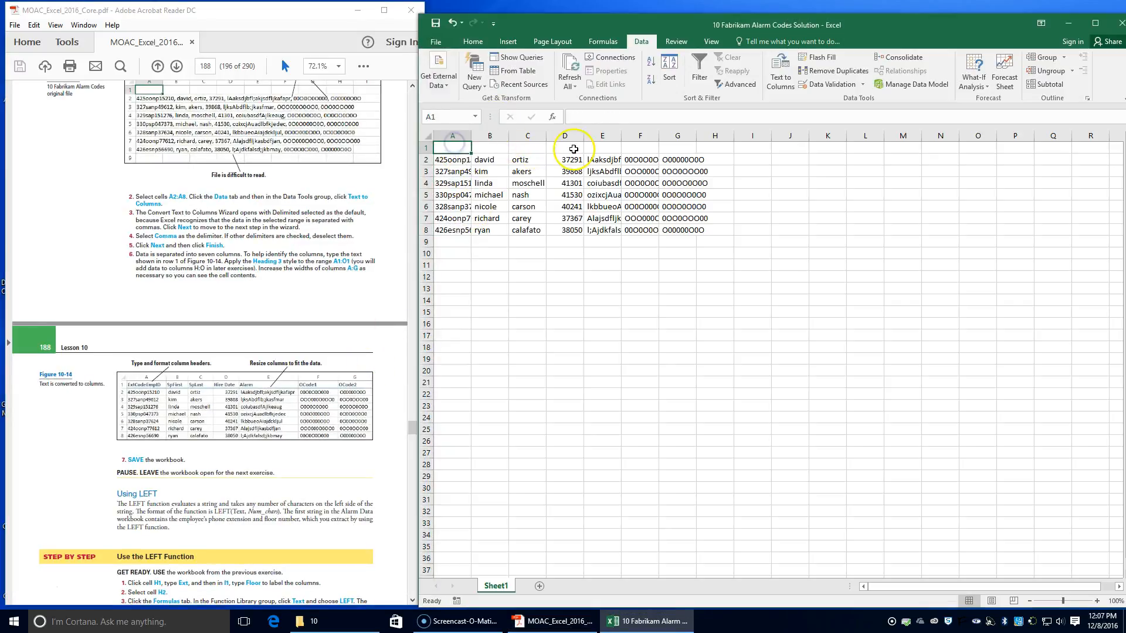
{"action": "type", "text": "ExtCodeEmpID"}
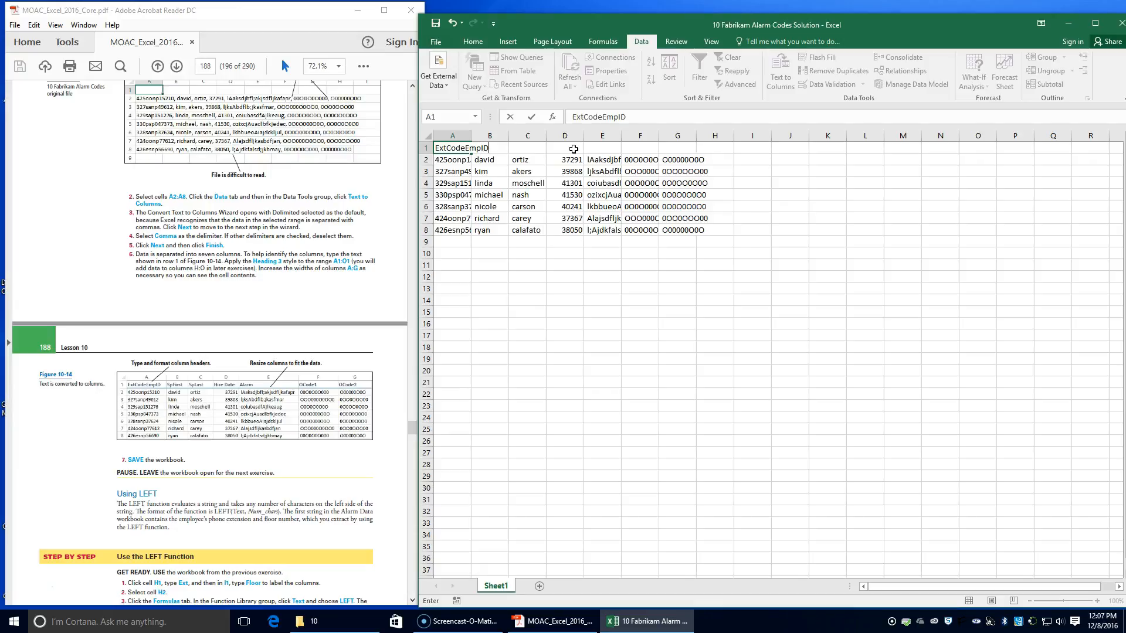
{"action": "key", "text": "Tab"}
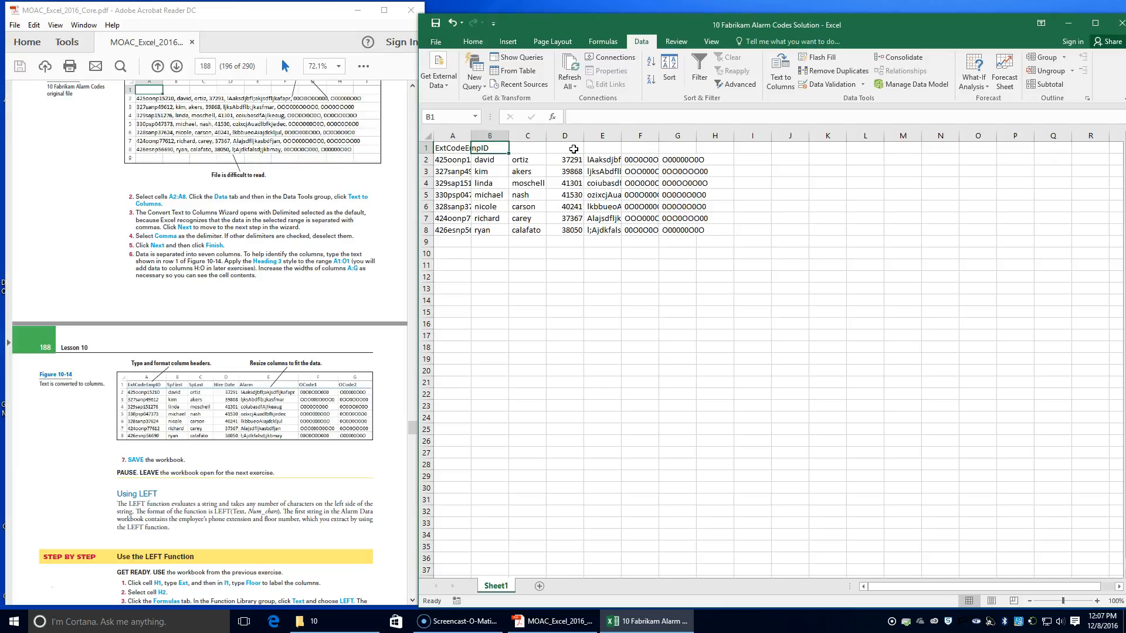
{"action": "type", "text": "SpFirst"}
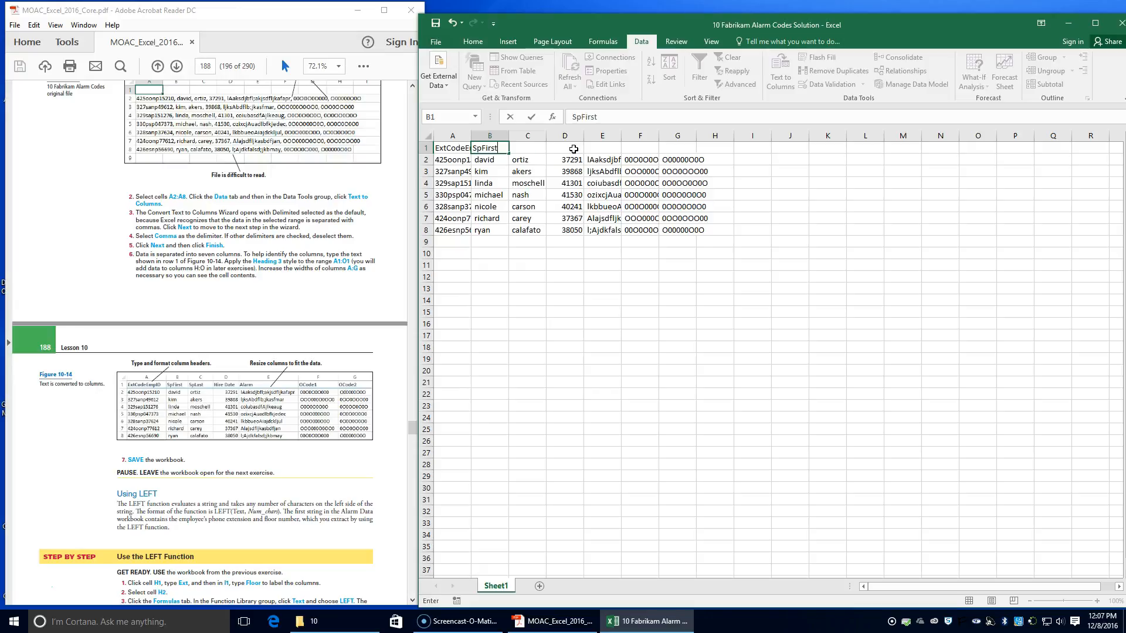
{"action": "key", "text": "Tab"}
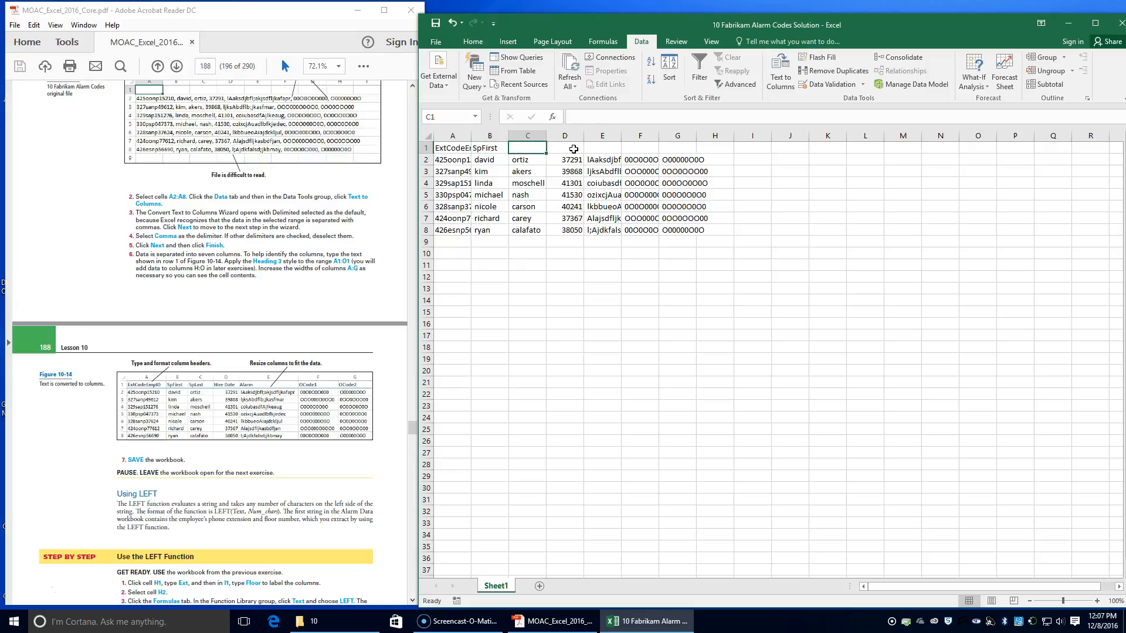
{"action": "type", "text": "SpLast"}
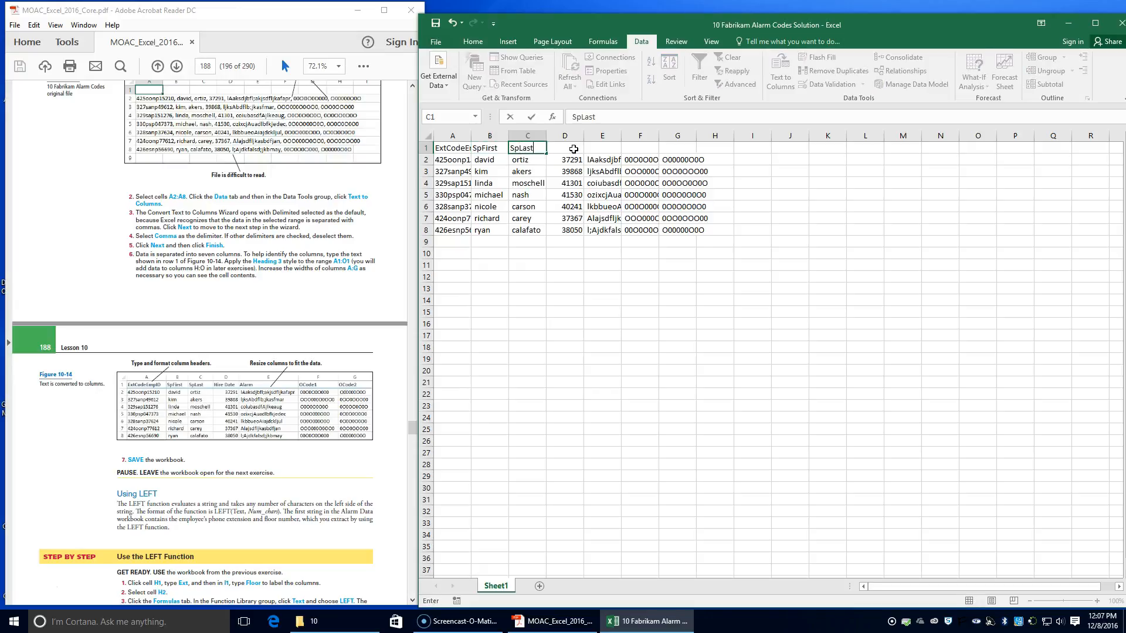
{"action": "key", "text": "Tab"}
Step: Enter the column headers Hire Date, Alarm, OCode1 and OCode2 in cells D1:G1
{"action": "type", "text": "Hire Date"}
{"action": "key", "text": "Tab"}
{"action": "type", "text": "A"}
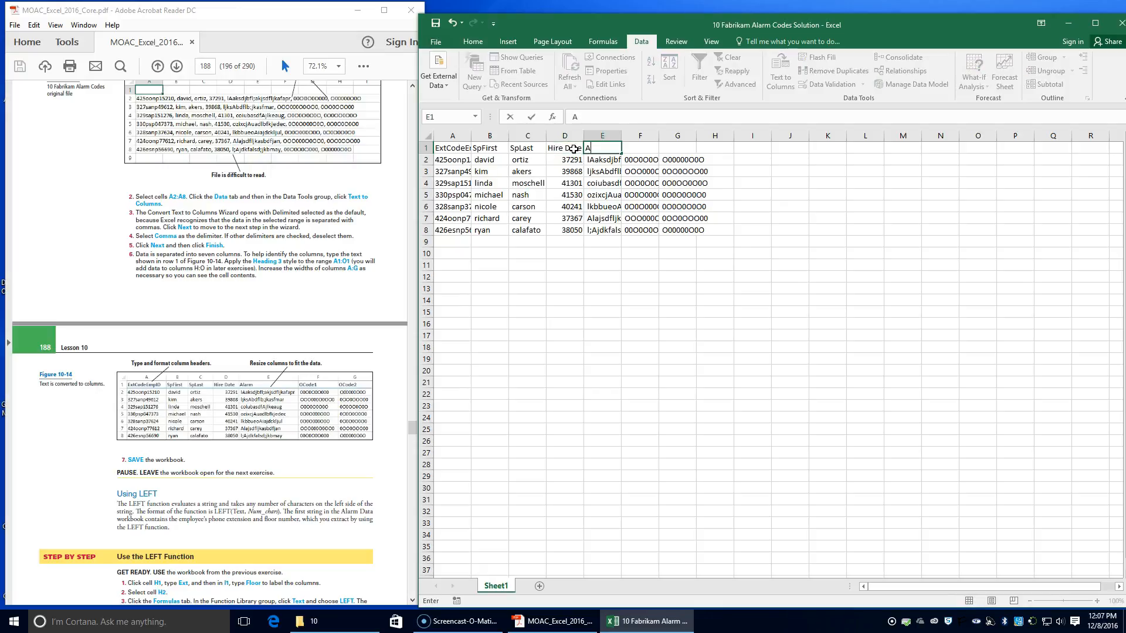
{"action": "key", "text": "Tab"}
{"action": "type", "text": "O"}
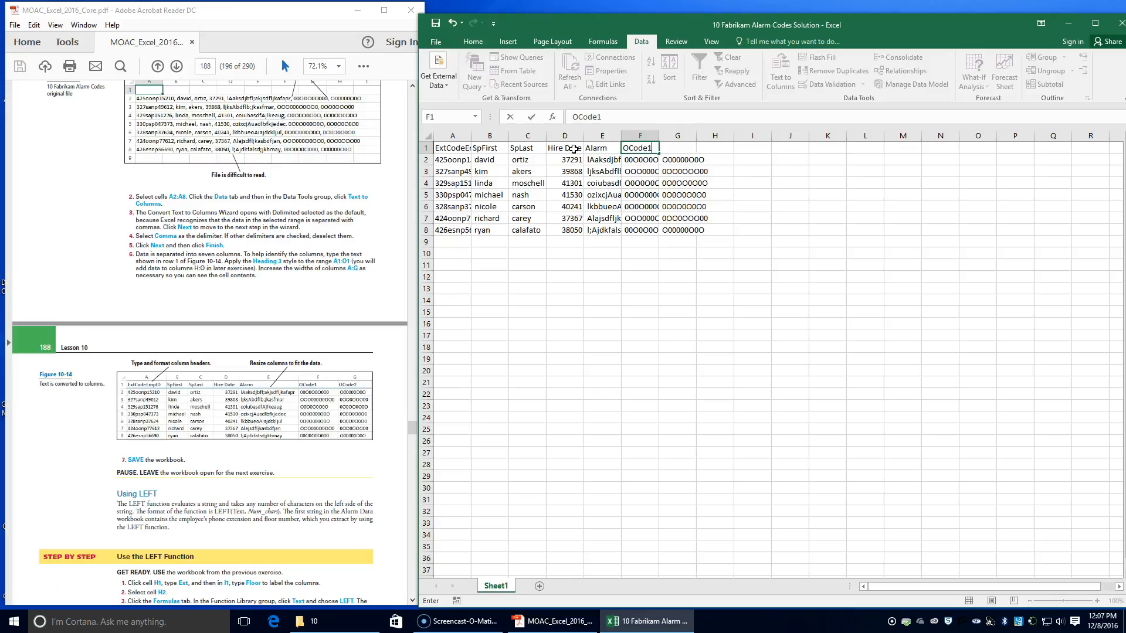
{"action": "key", "text": "Tab"}
{"action": "type", "text": "O"}
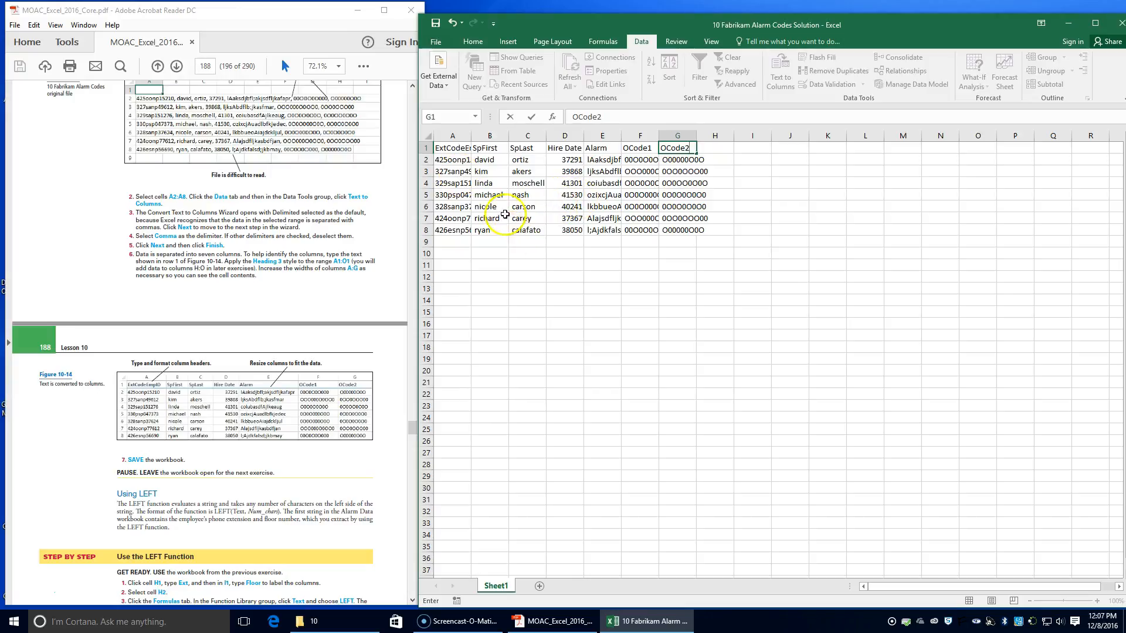
Step: Apply the Heading 3 cell style to the header range A1:G1
{"action": "left_click_drag", "start_coordinate": [441, 149], "coordinate": [688, 145]}
{"action": "left_click", "coordinate": [473, 41]}
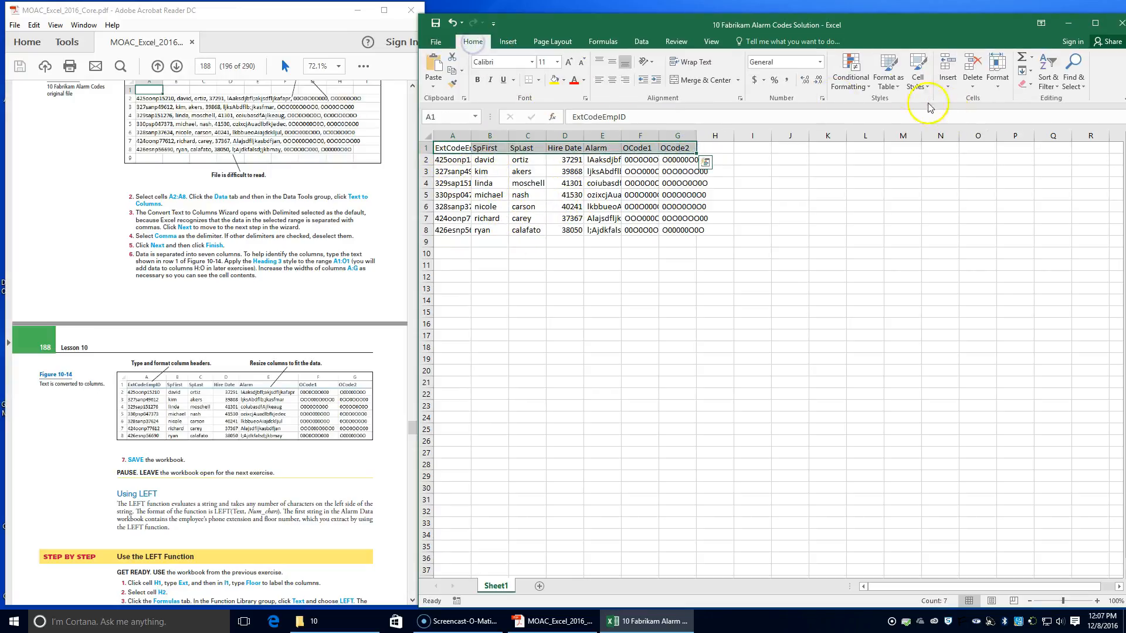
{"action": "left_click", "coordinate": [919, 82]}
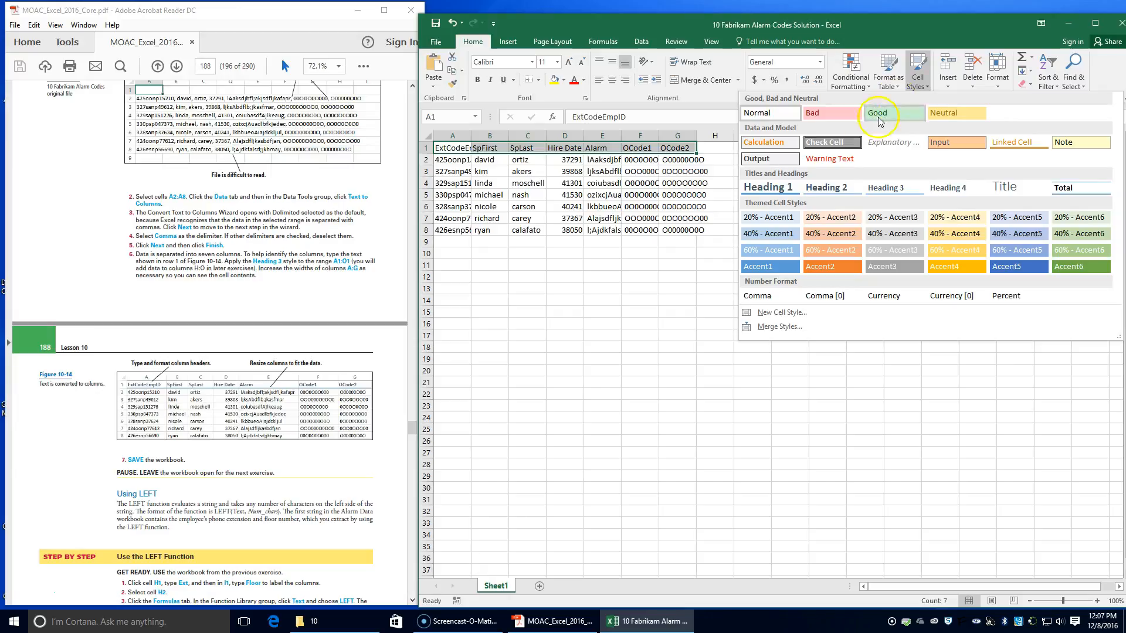
{"action": "left_click", "coordinate": [887, 188]}
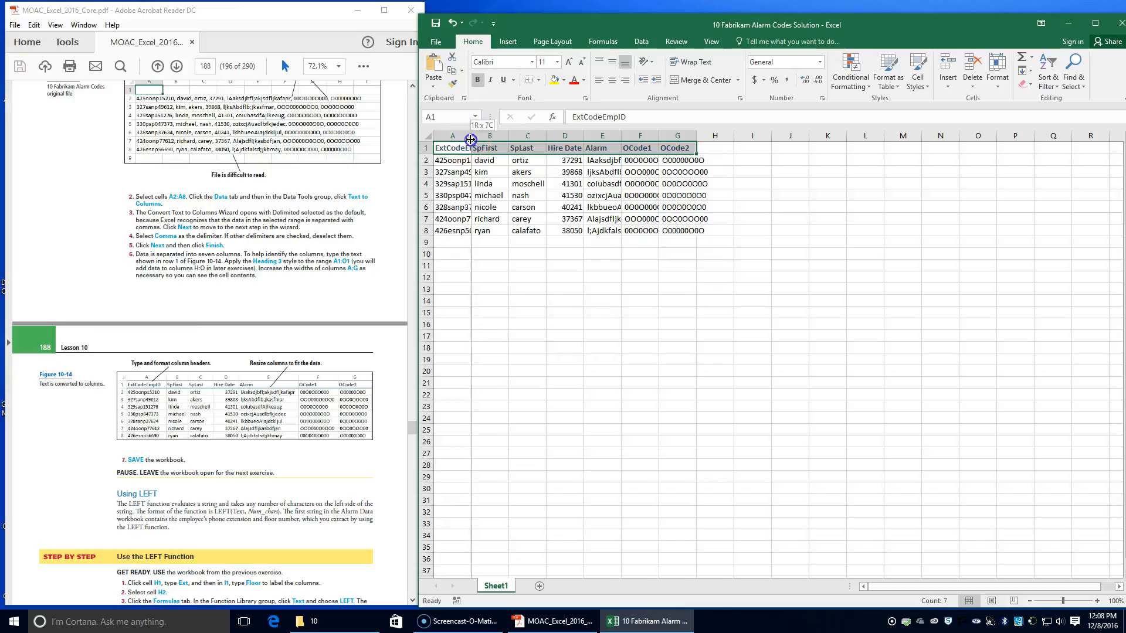
Step: Autofit the widths of columns A through G to their contents and save the workbook
{"action": "double_click", "coordinate": [470, 139]}
{"action": "double_click", "coordinate": [527, 136]}
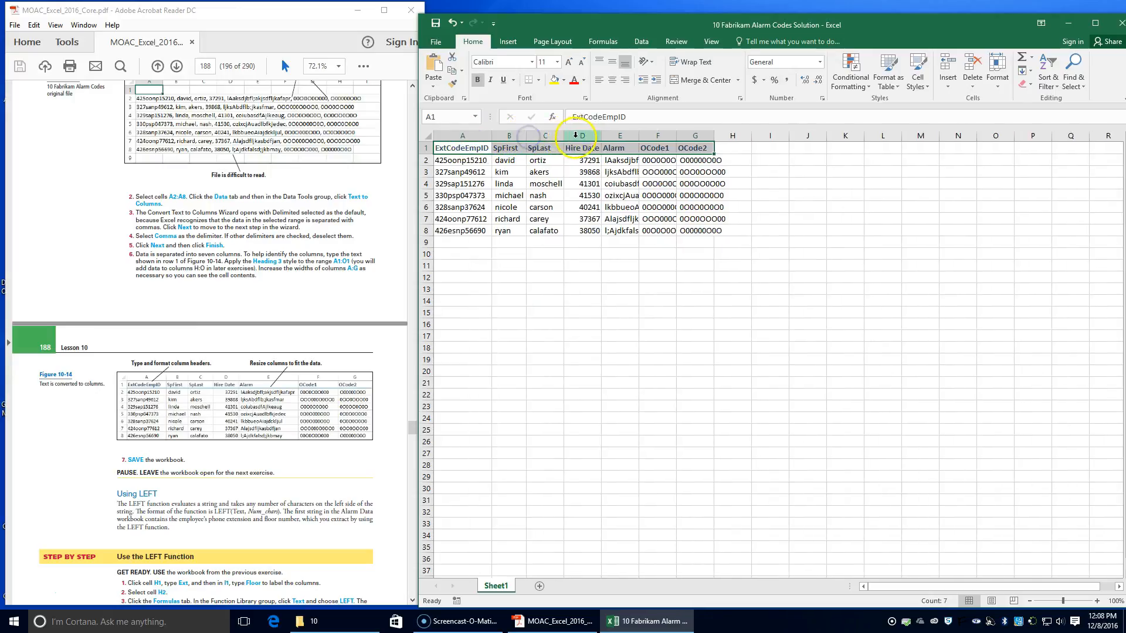
{"action": "double_click", "coordinate": [564, 136]}
{"action": "double_click", "coordinate": [602, 137]}
{"action": "double_click", "coordinate": [640, 139]}
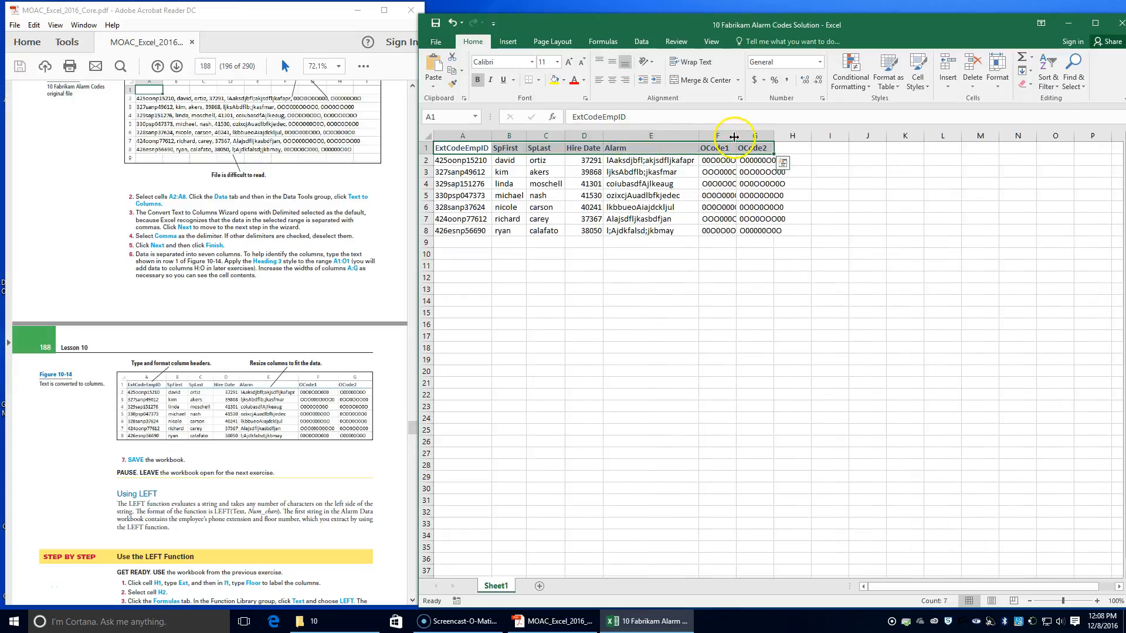
{"action": "double_click", "coordinate": [736, 138]}
{"action": "double_click", "coordinate": [798, 138]}
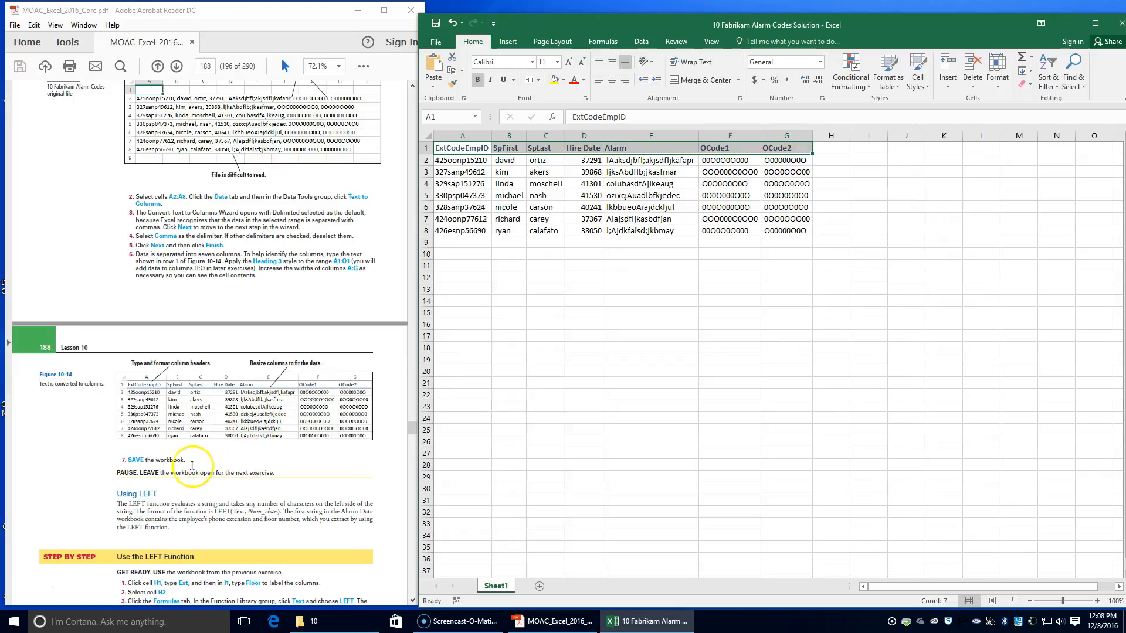
{"action": "left_click", "coordinate": [437, 24]}
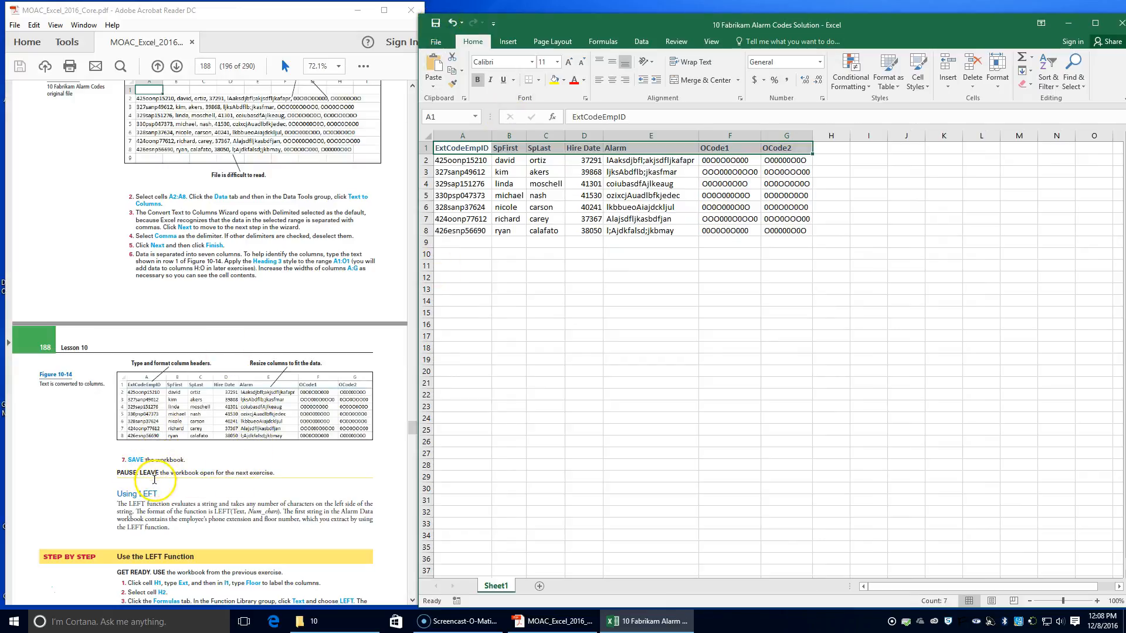
Step: Label the new columns for the LEFT function exercise with Ext in cell H1 and Floor in cell I1
{"action": "scroll", "coordinate": [153, 476], "scroll_direction": "down", "scroll_amount": 7}
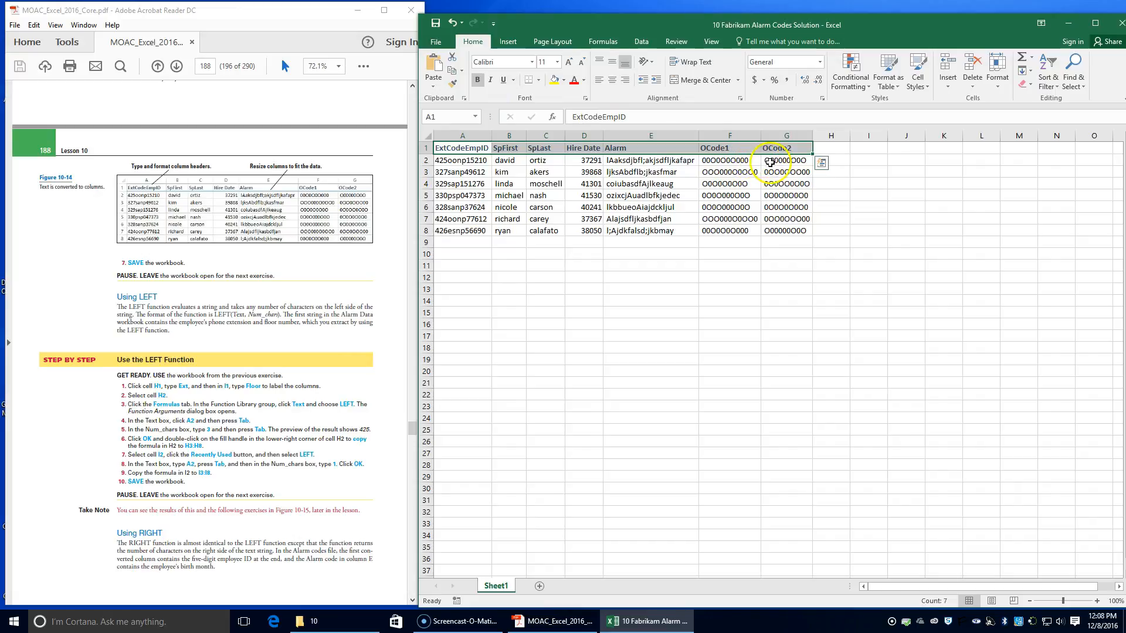
{"action": "left_click", "coordinate": [840, 149]}
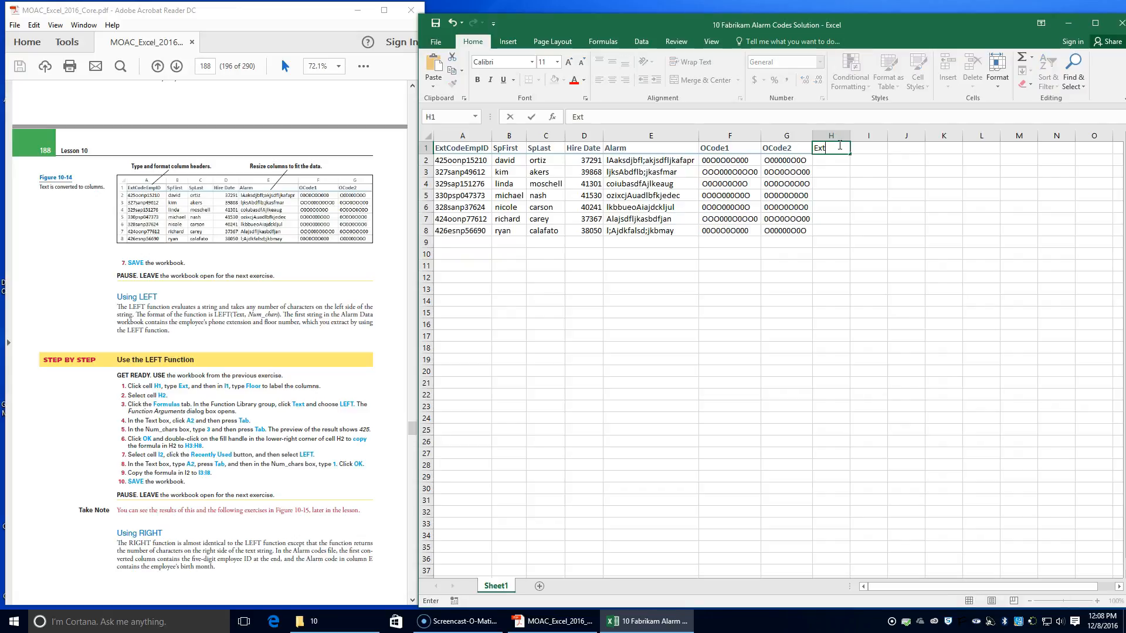
{"action": "type", "text": "Ext"}
{"action": "key", "text": "Tab"}
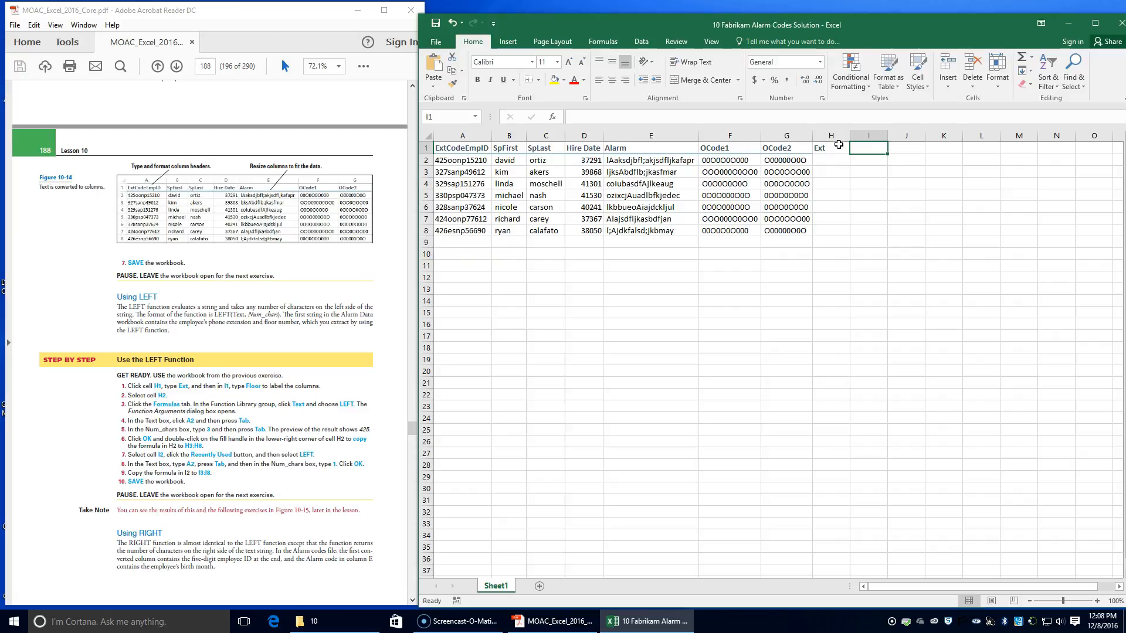
{"action": "type", "text": "Foo"}
{"action": "key", "text": "BackSpace"}
{"action": "key", "text": "BackSpace"}
{"action": "type", "text": "loor"}
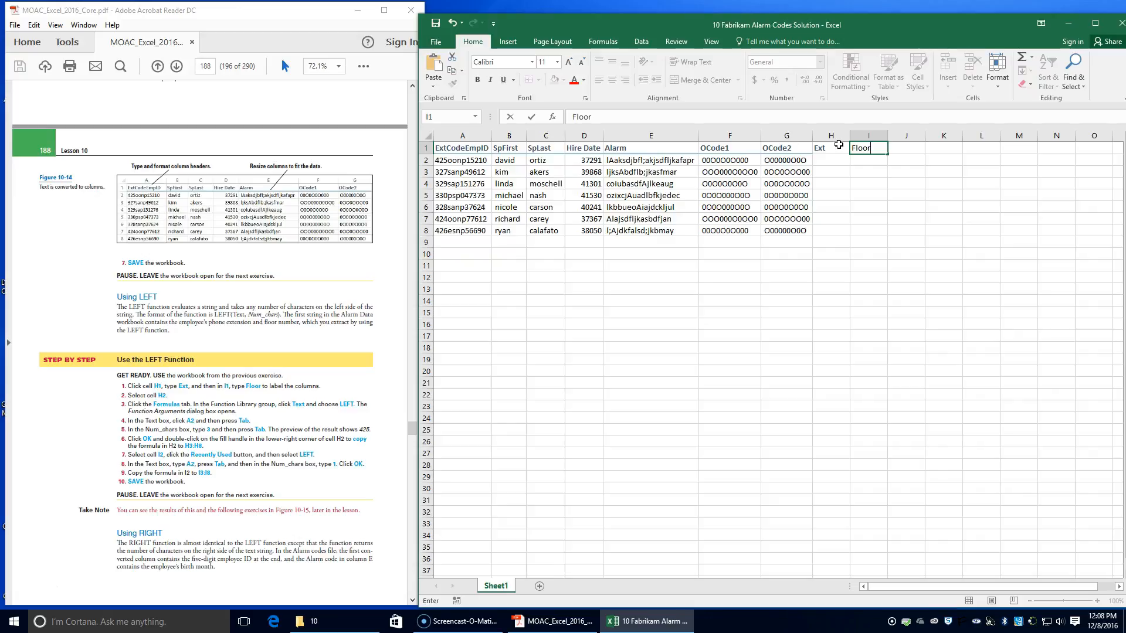
{"action": "left_click", "coordinate": [834, 158]}
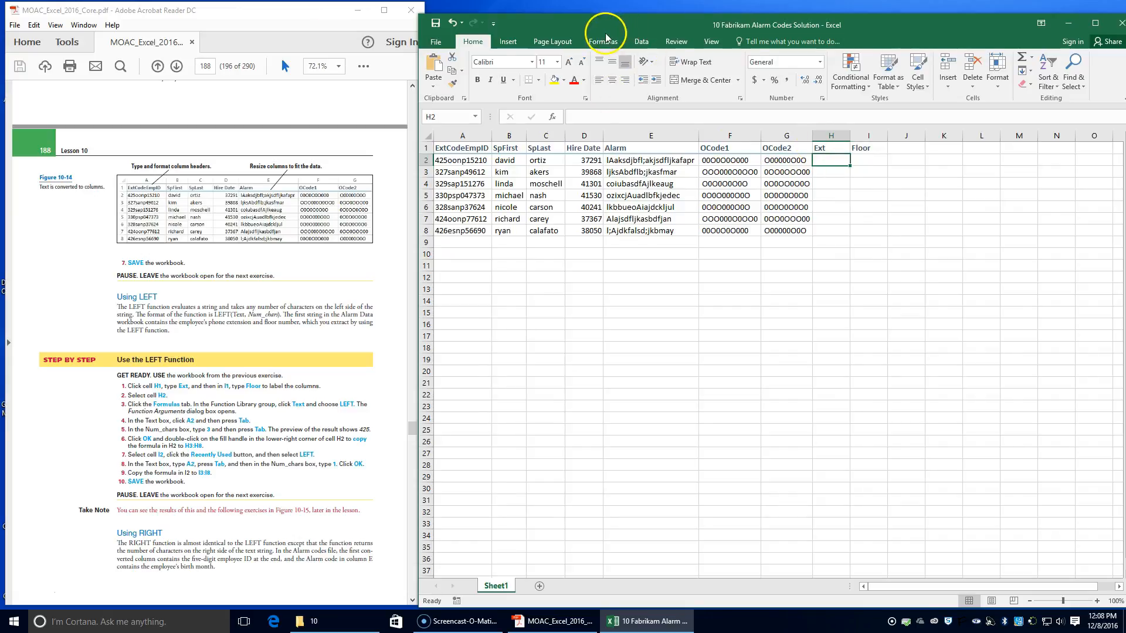
Step: Extract the first 3 characters of A2 into cell H2 with the LEFT function and copy the formula down to H8
{"action": "left_click", "coordinate": [604, 41]}
{"action": "left_click", "coordinate": [588, 91]}
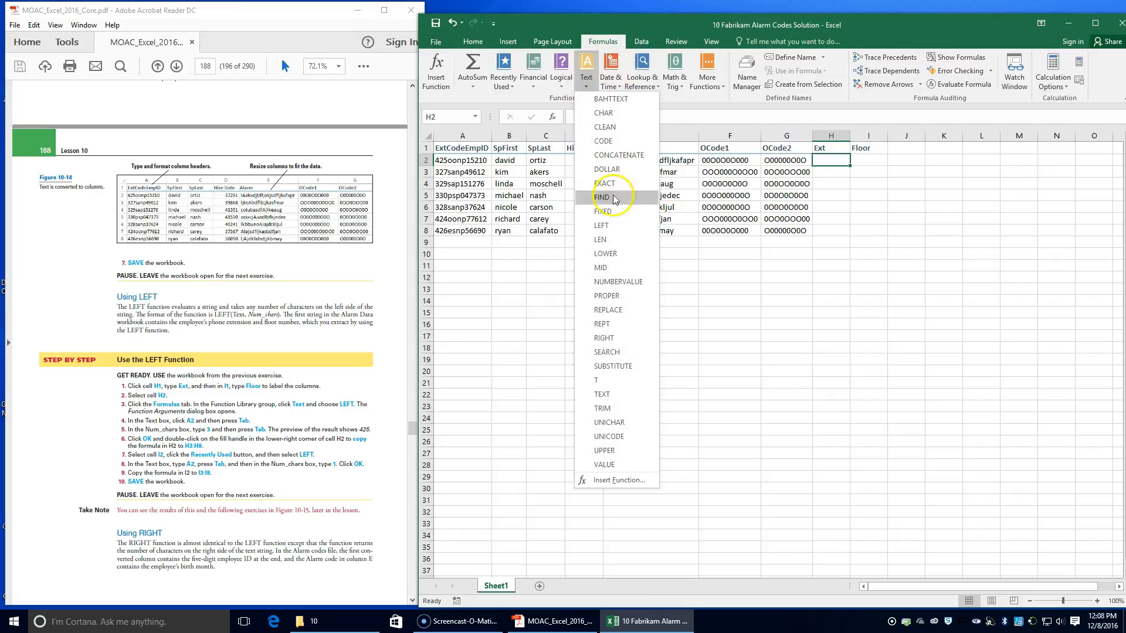
{"action": "left_click", "coordinate": [619, 220]}
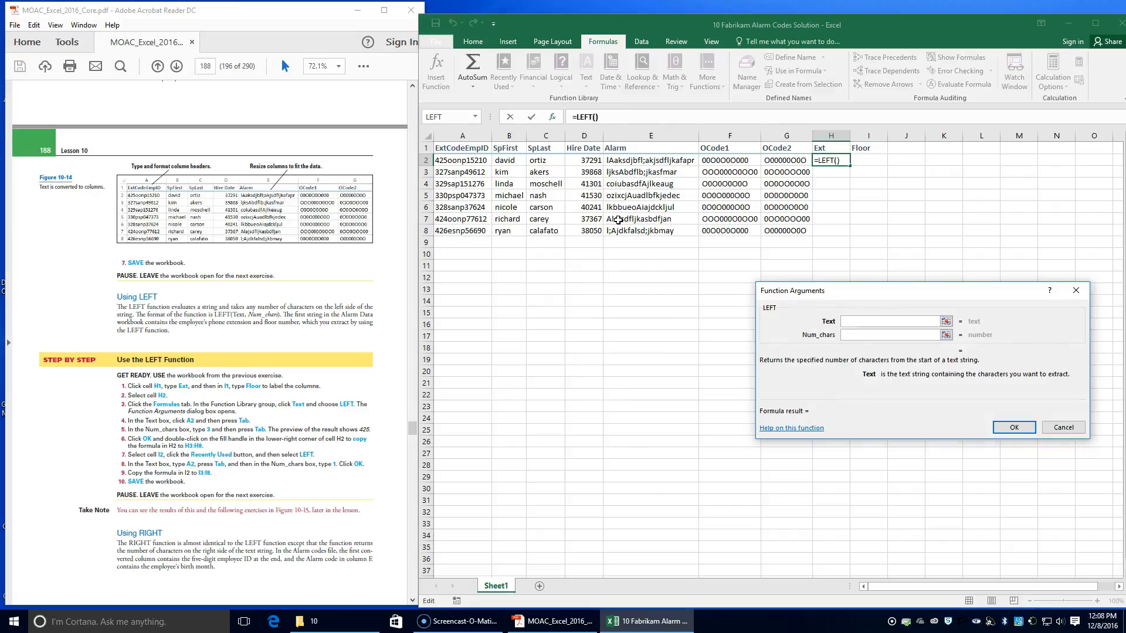
{"action": "left_click", "coordinate": [847, 322]}
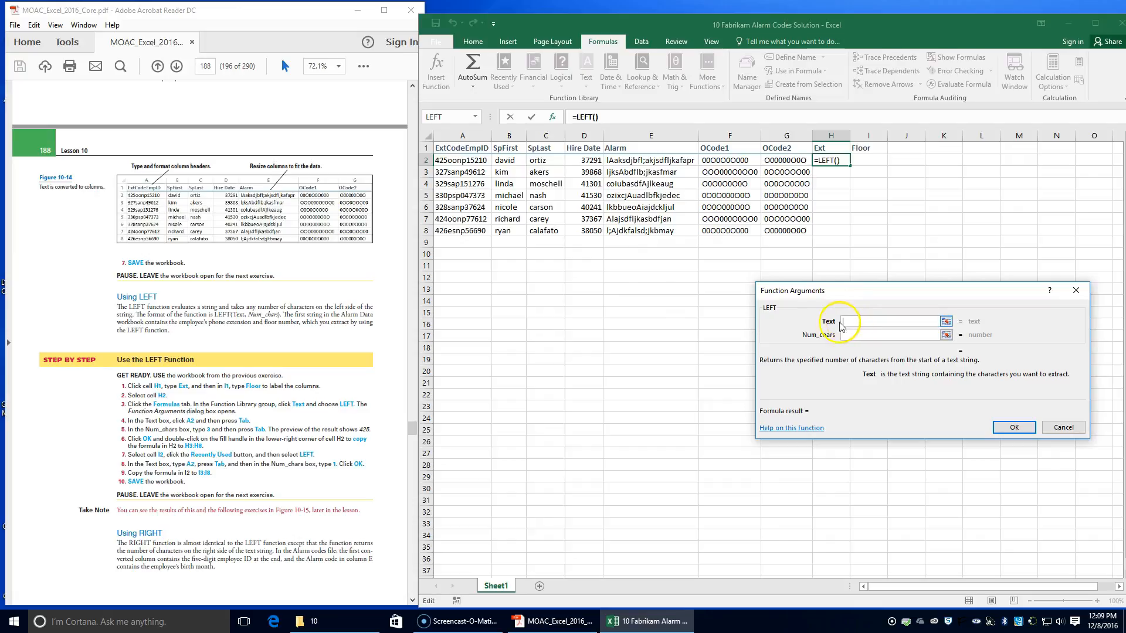
{"action": "left_click", "coordinate": [457, 159]}
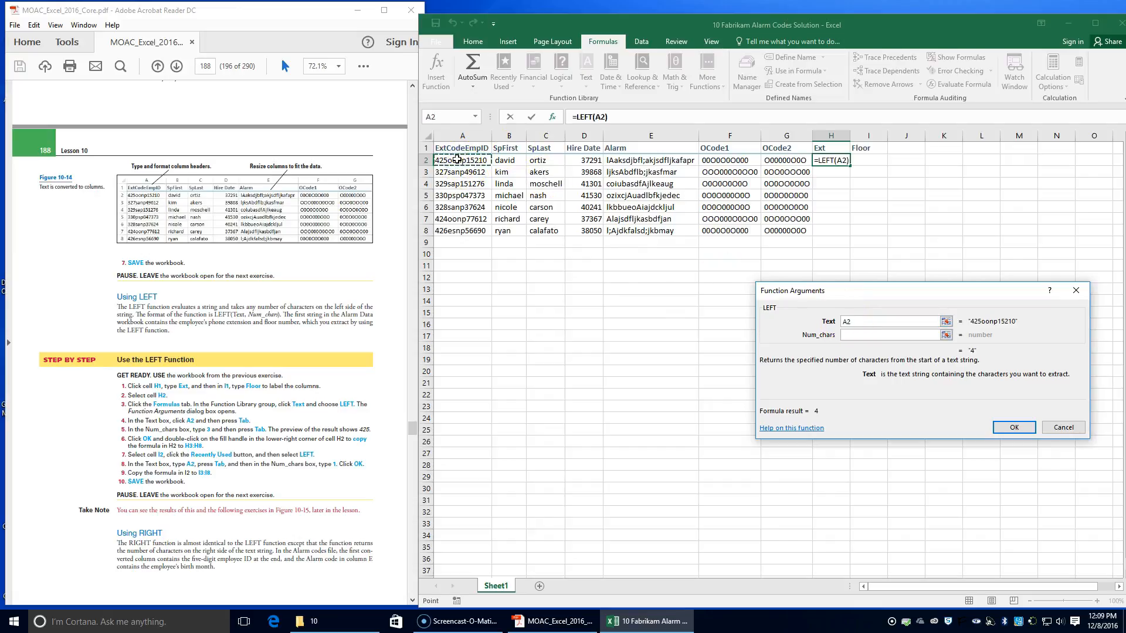
{"action": "key", "text": "Tab"}
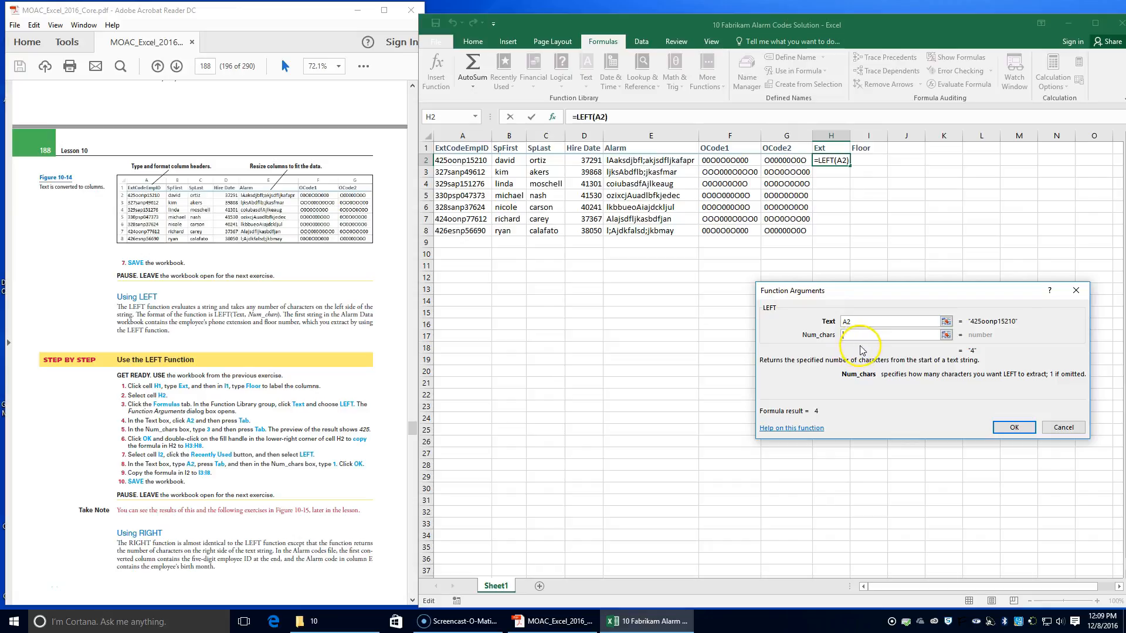
{"action": "type", "text": "3"}
{"action": "key", "text": "Tab"}
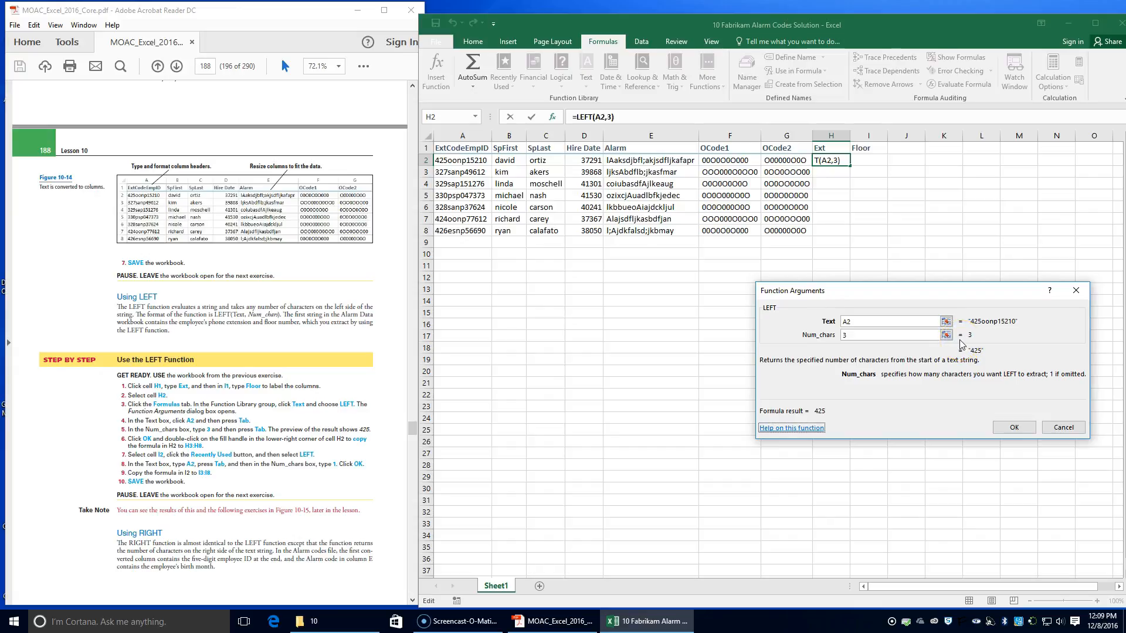
{"action": "left_click", "coordinate": [1011, 428]}
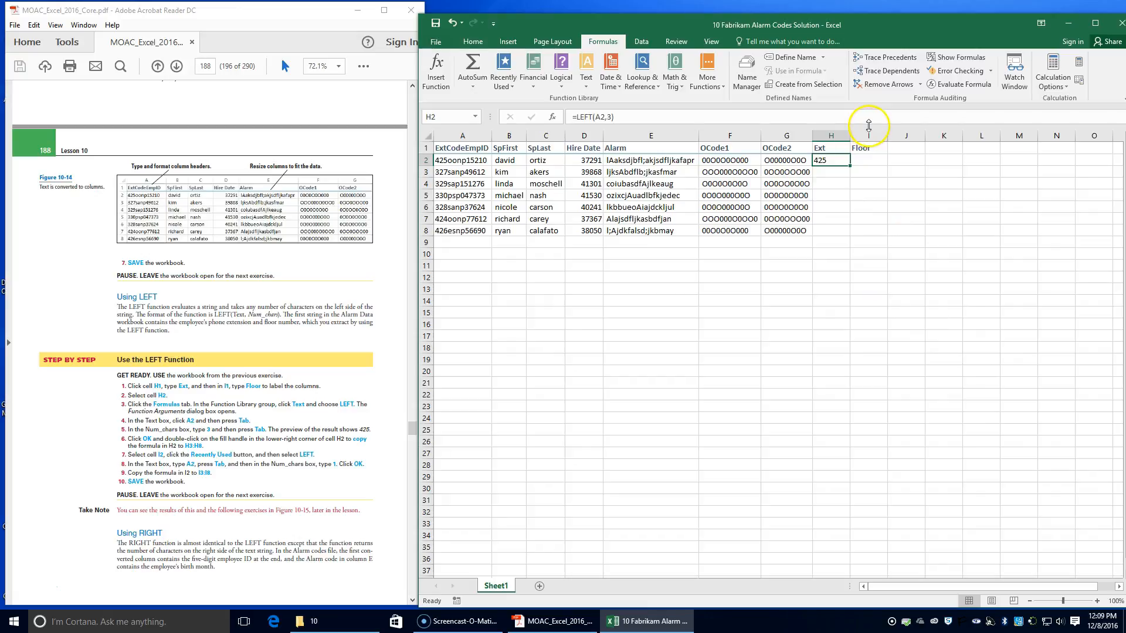
{"action": "double_click", "coordinate": [851, 164]}
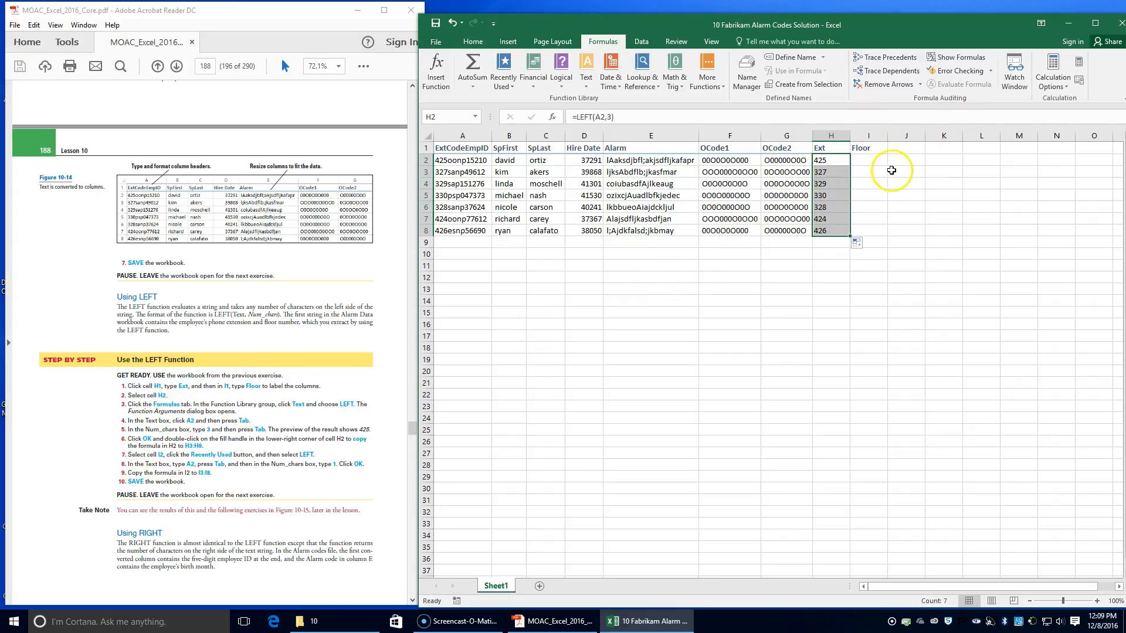
Step: Fill I2:I8 with a LEFT function returning the first 1 character of column A, starting from A2, and save the workbook
{"action": "left_click", "coordinate": [873, 161]}
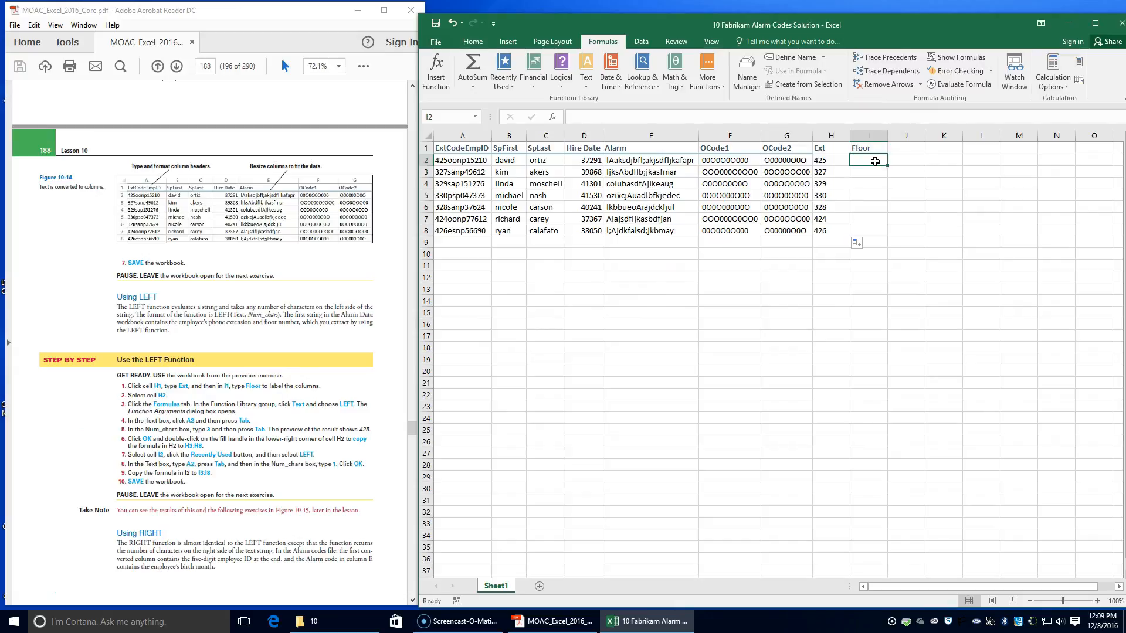
{"action": "left_click", "coordinate": [508, 83]}
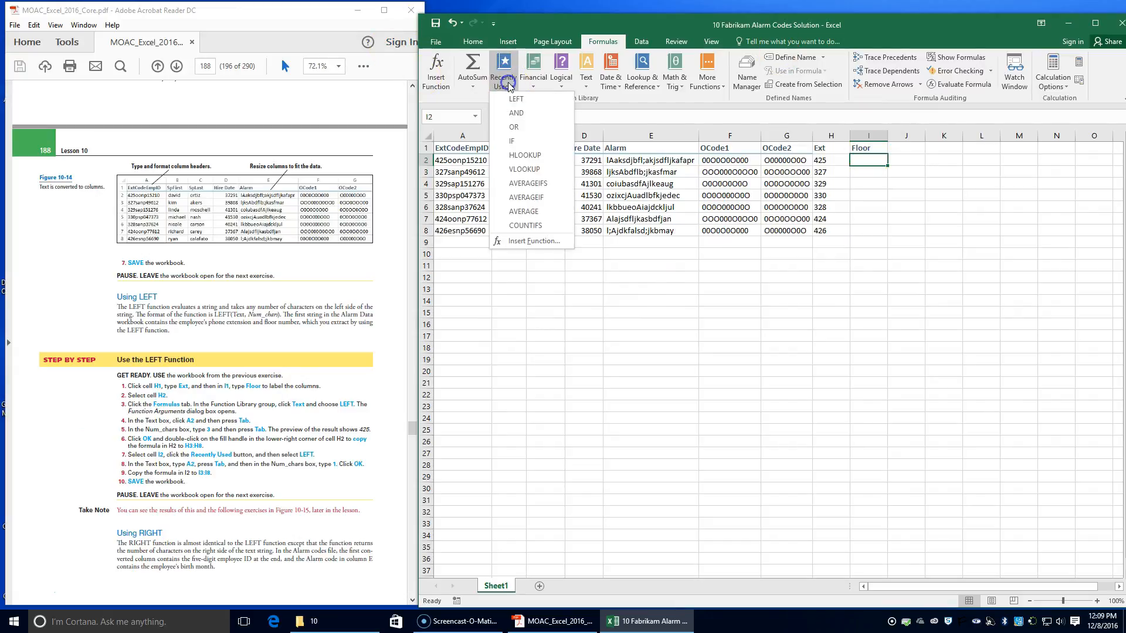
{"action": "left_click", "coordinate": [515, 98]}
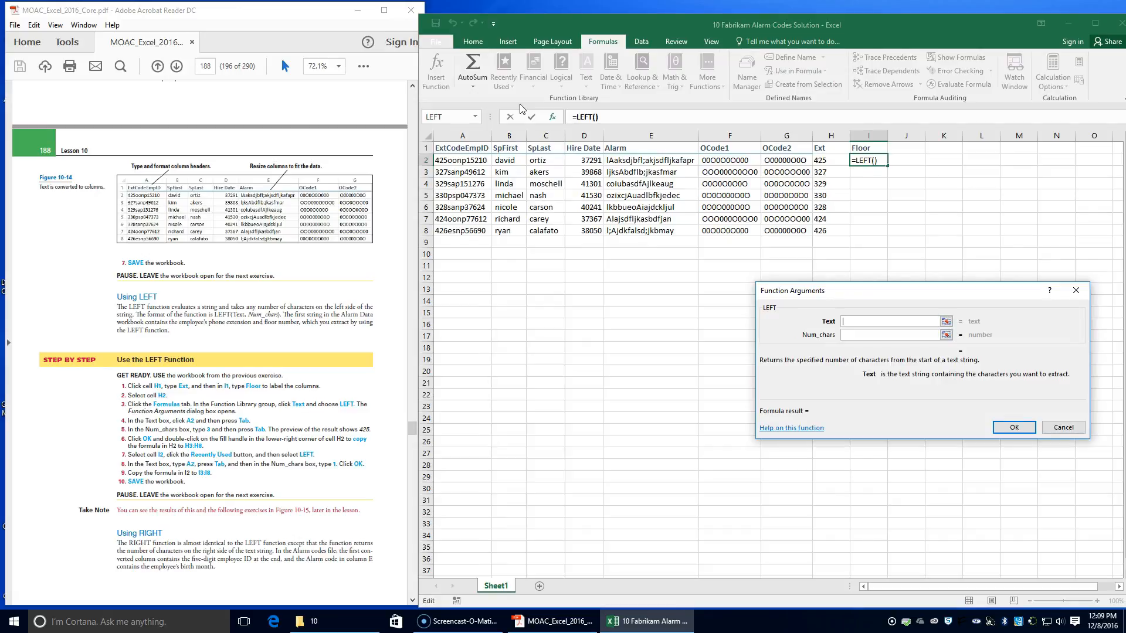
{"action": "type", "text": "a2"}
{"action": "key", "text": "Tab"}
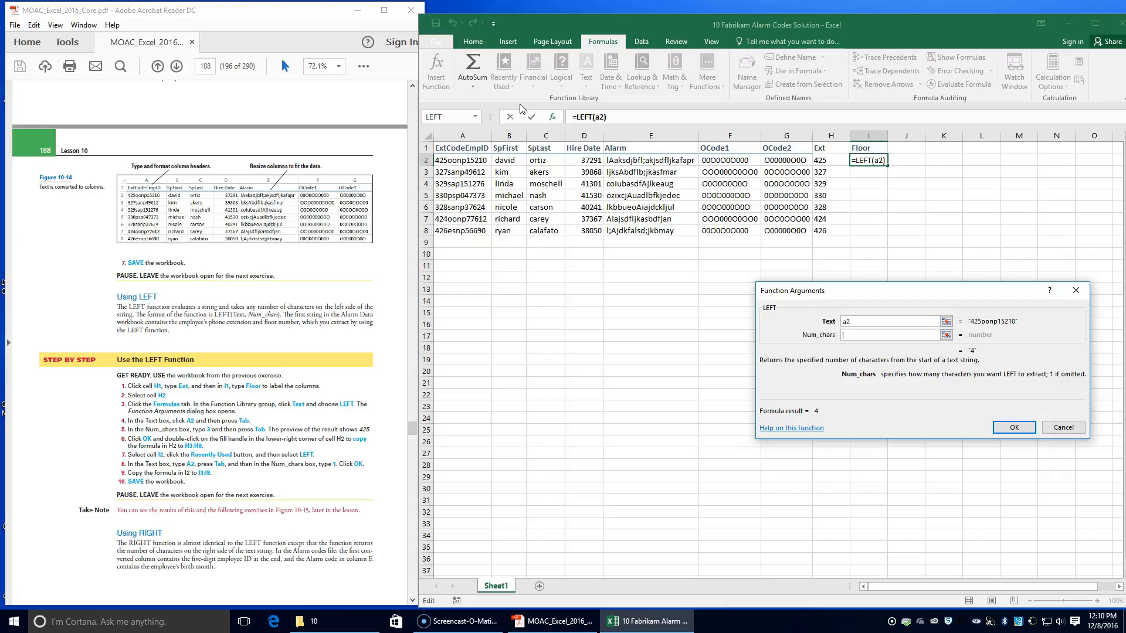
{"action": "type", "text": "1"}
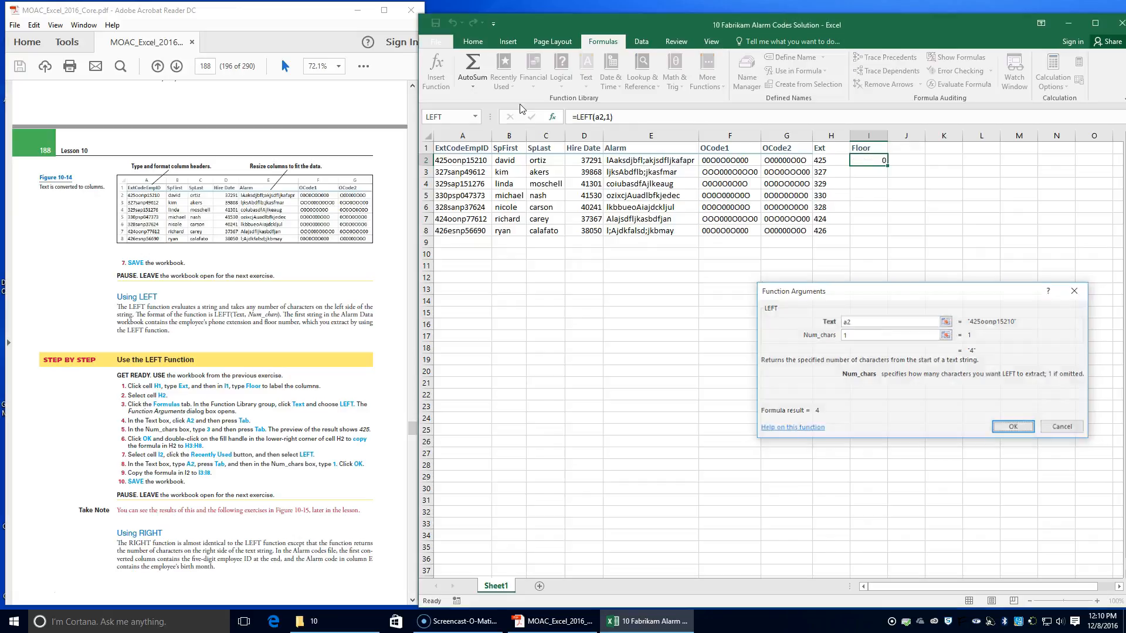
{"action": "key", "text": "Return"}
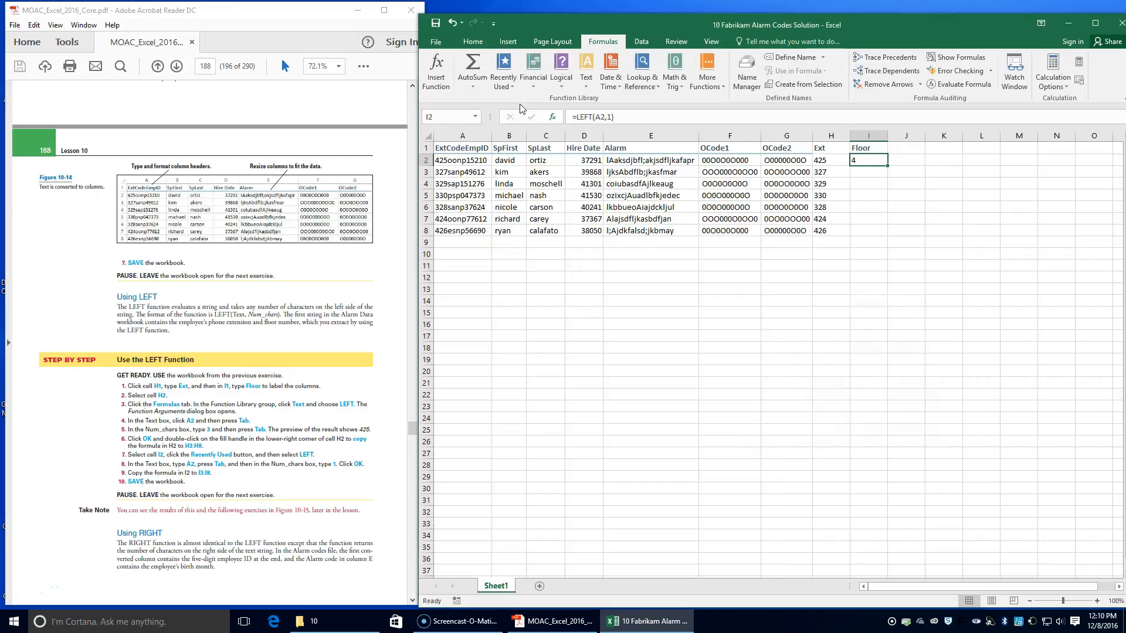
{"action": "double_click", "coordinate": [888, 168]}
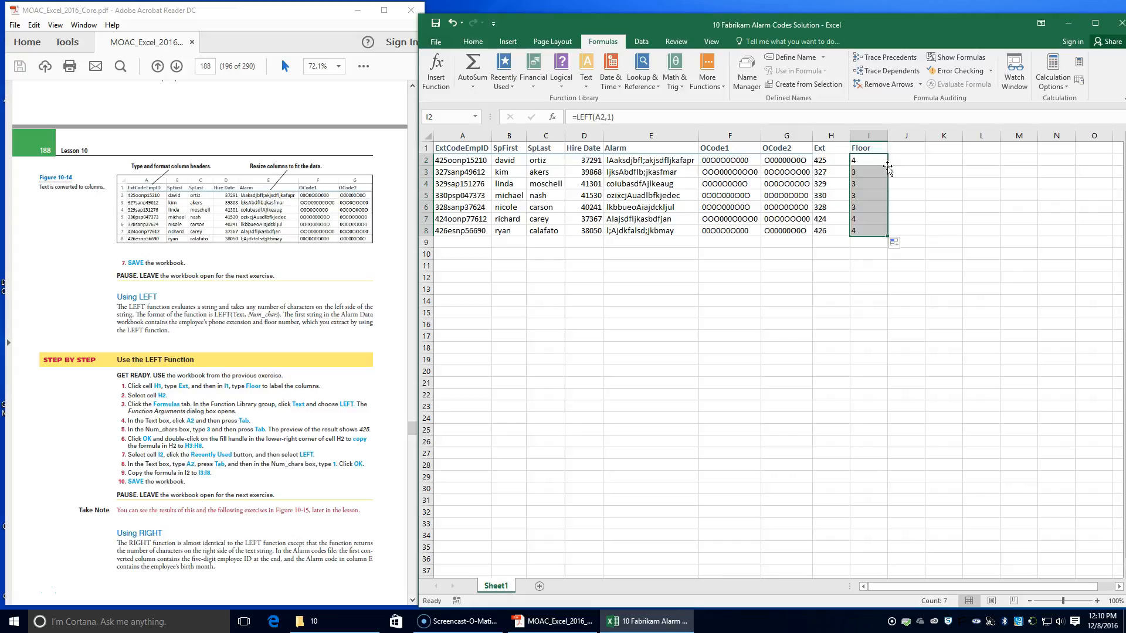
{"action": "left_click", "coordinate": [437, 25]}
Step: Label the new columns for the RIGHT function exercise with Birthday in cell J1 and EmplID in cell K1
{"action": "scroll", "coordinate": [206, 445], "scroll_direction": "down", "scroll_amount": 3}
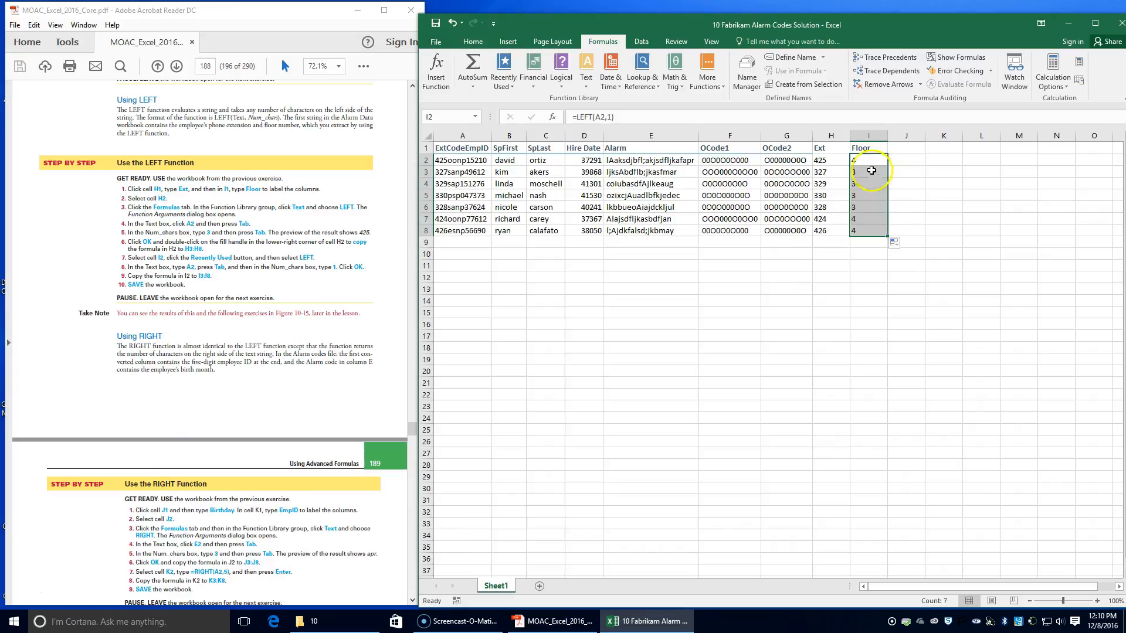
{"action": "left_click", "coordinate": [902, 147]}
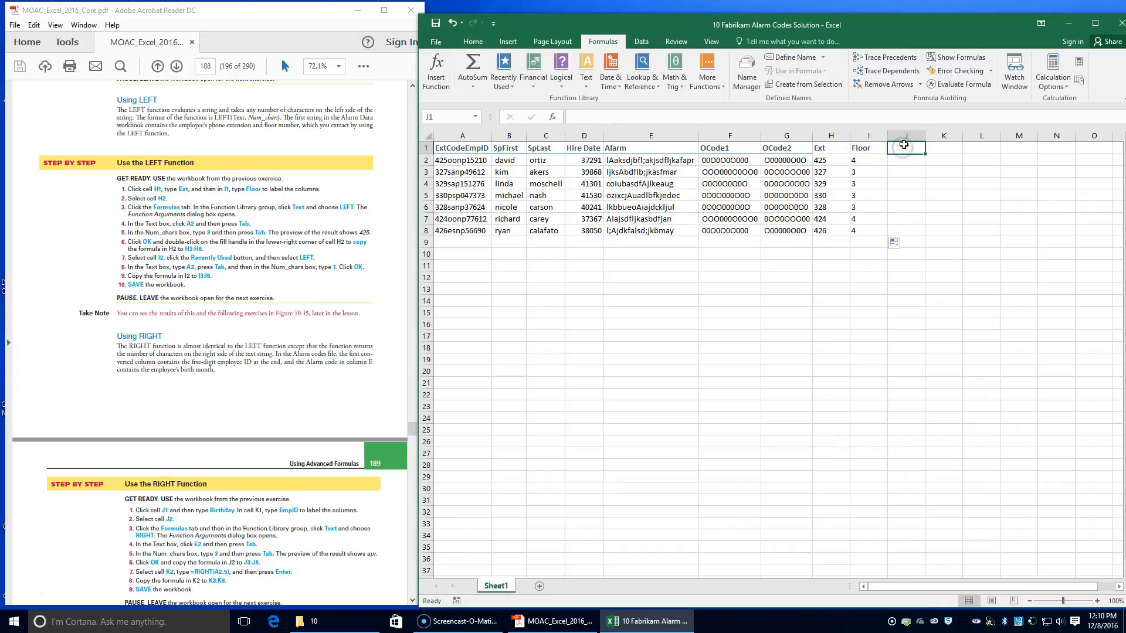
{"action": "type", "text": "Birthday"}
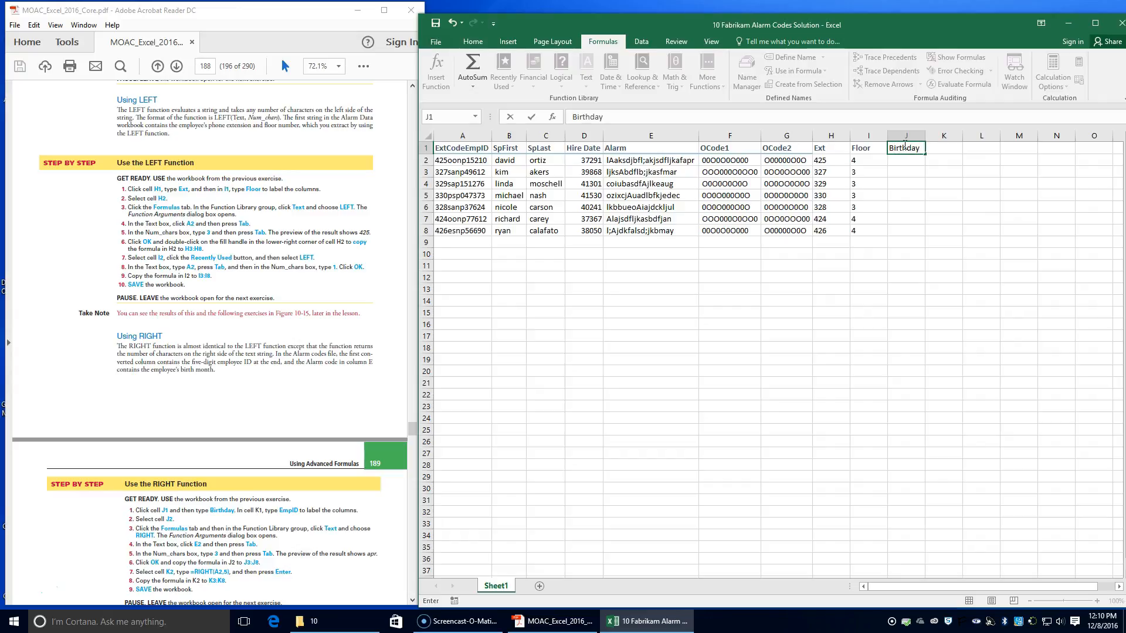
{"action": "key", "text": "Tab"}
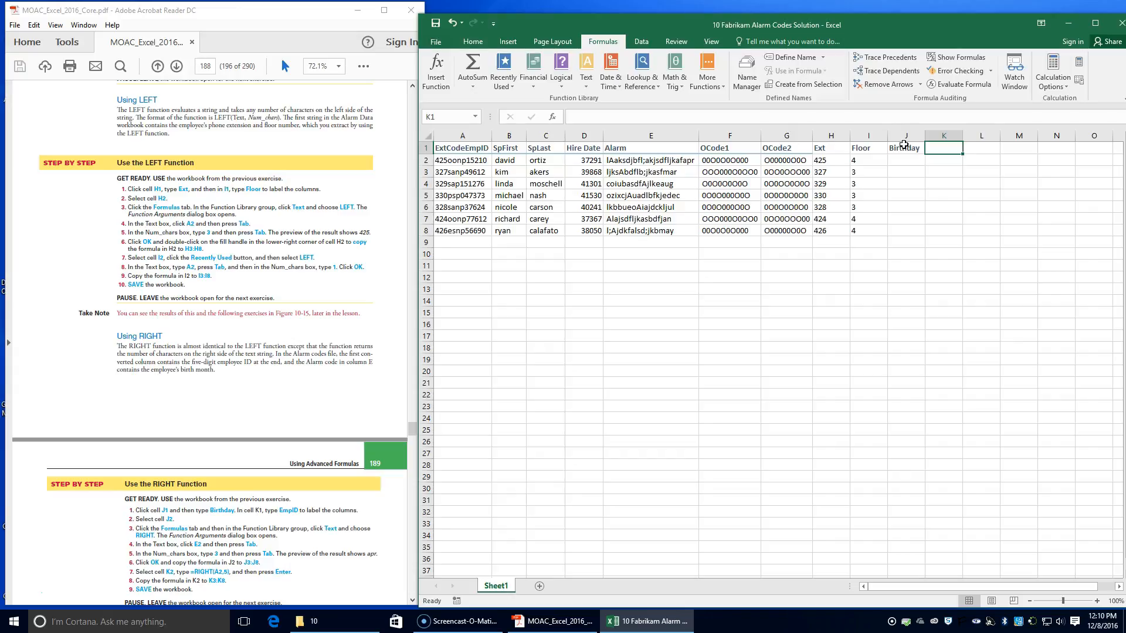
{"action": "type", "text": "Empl"}
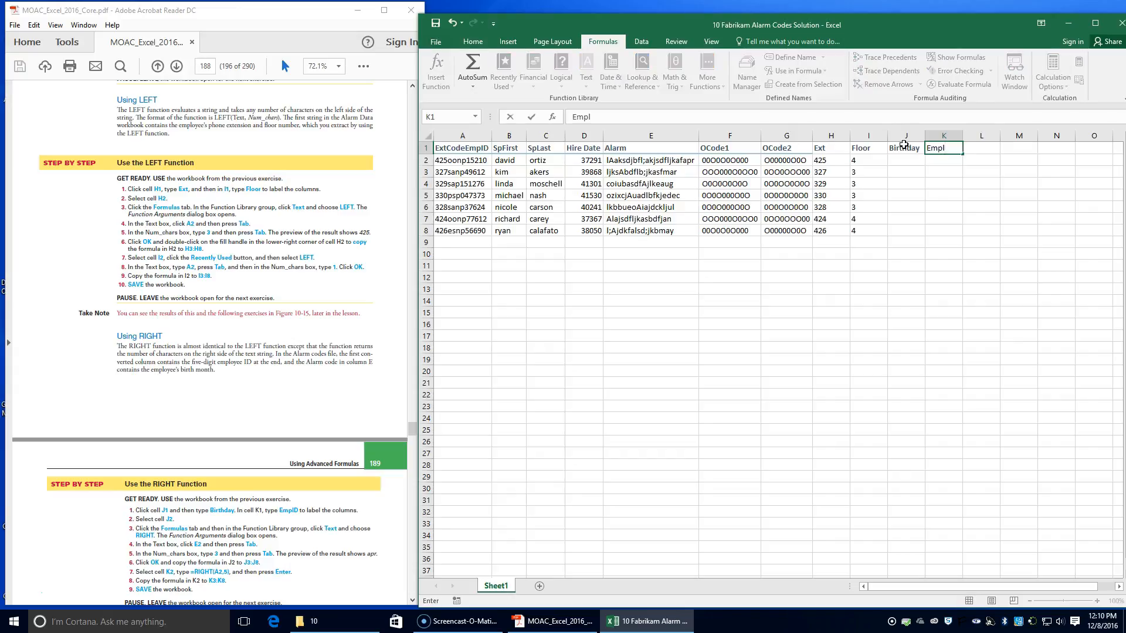
{"action": "type", "text": "ID"}
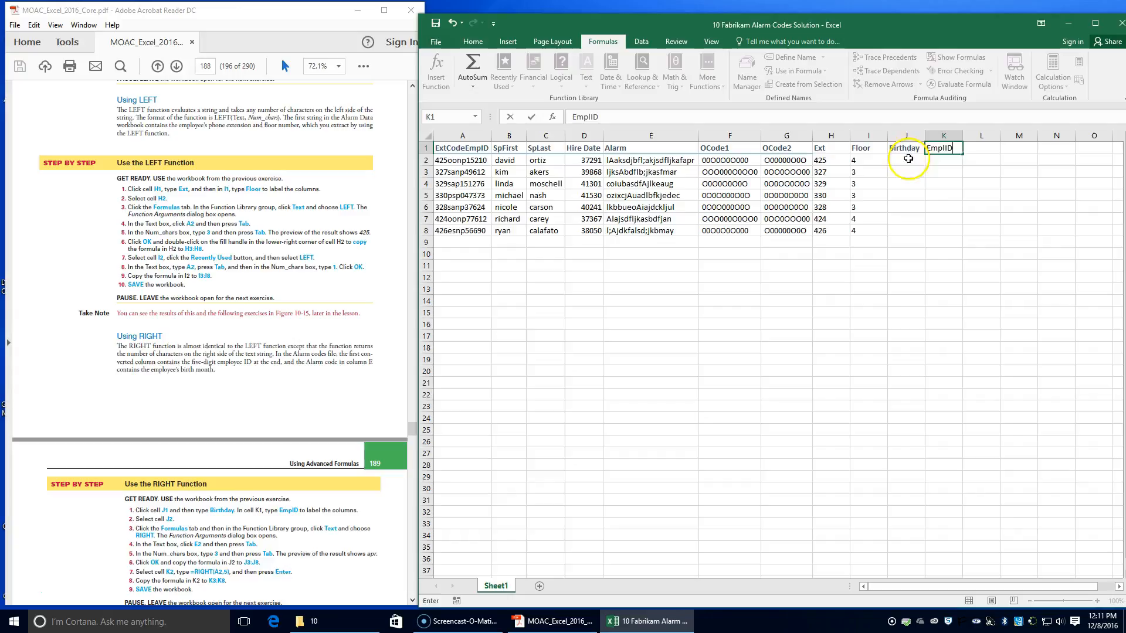
Step: Extract the last 3 characters of E2 into cell J2 with the RIGHT function and copy the formula down to J8
{"action": "left_click", "coordinate": [908, 160]}
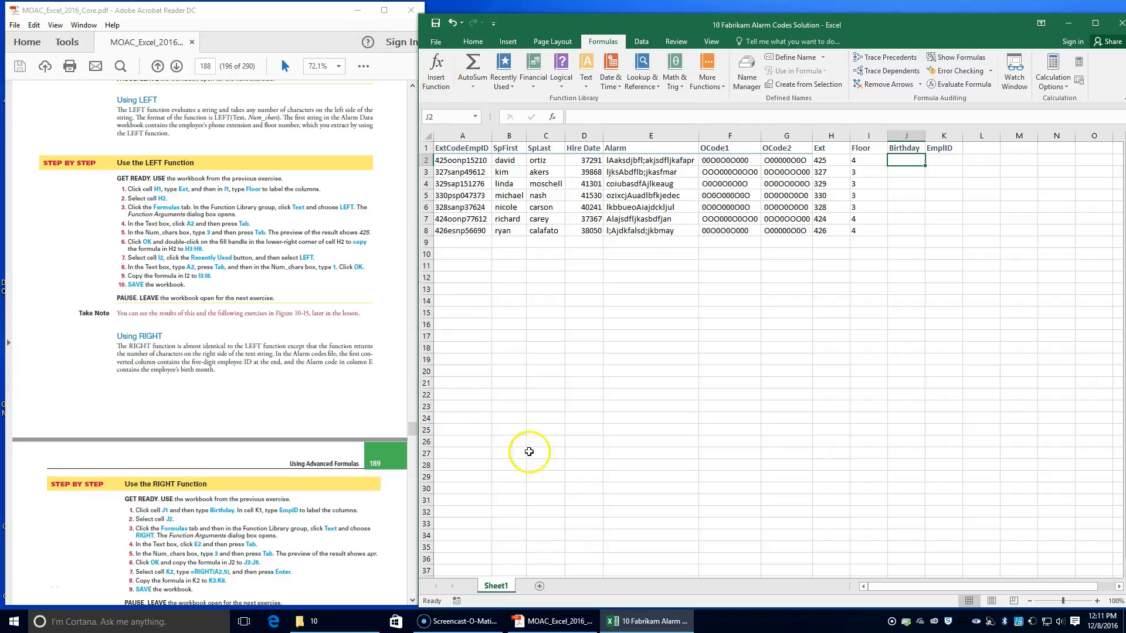
{"action": "left_click", "coordinate": [588, 83]}
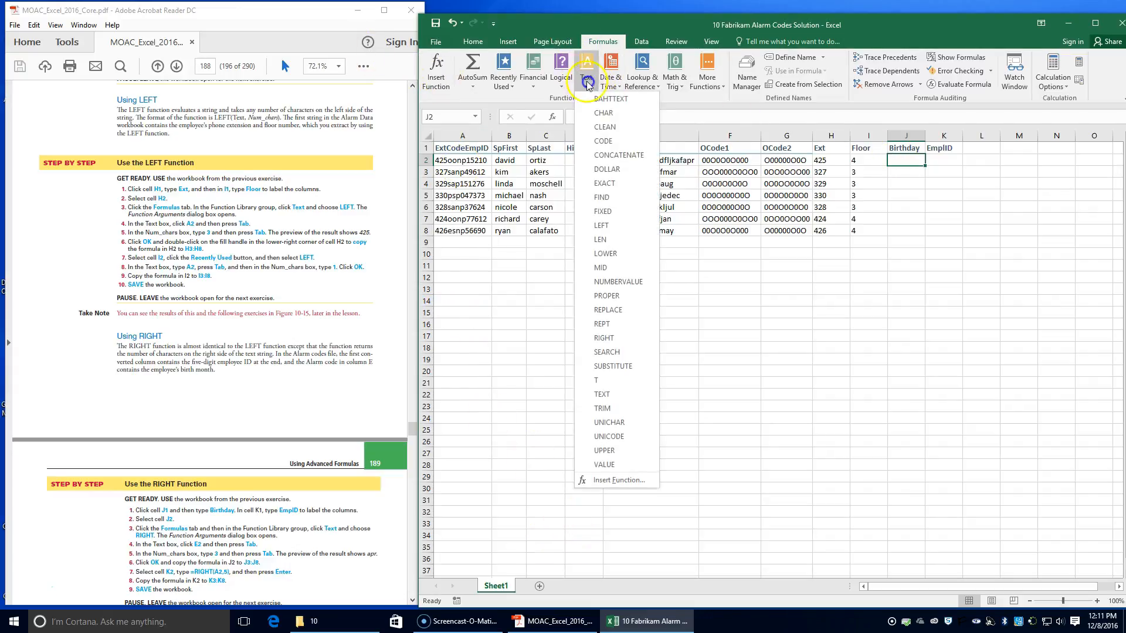
{"action": "left_click", "coordinate": [621, 338]}
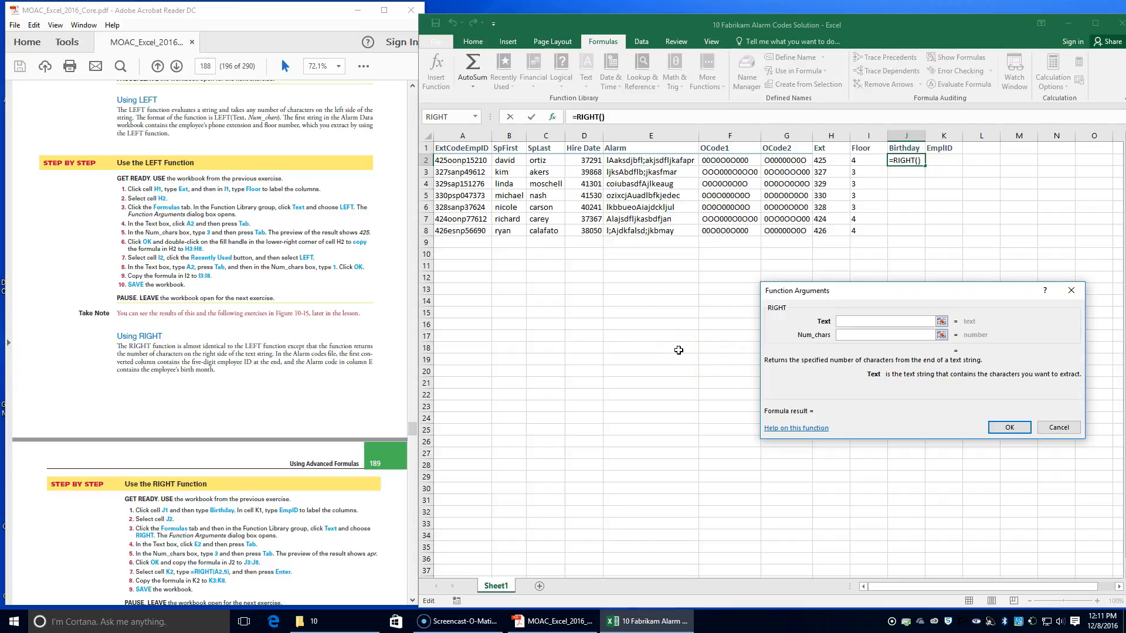
{"action": "left_click", "coordinate": [653, 159]}
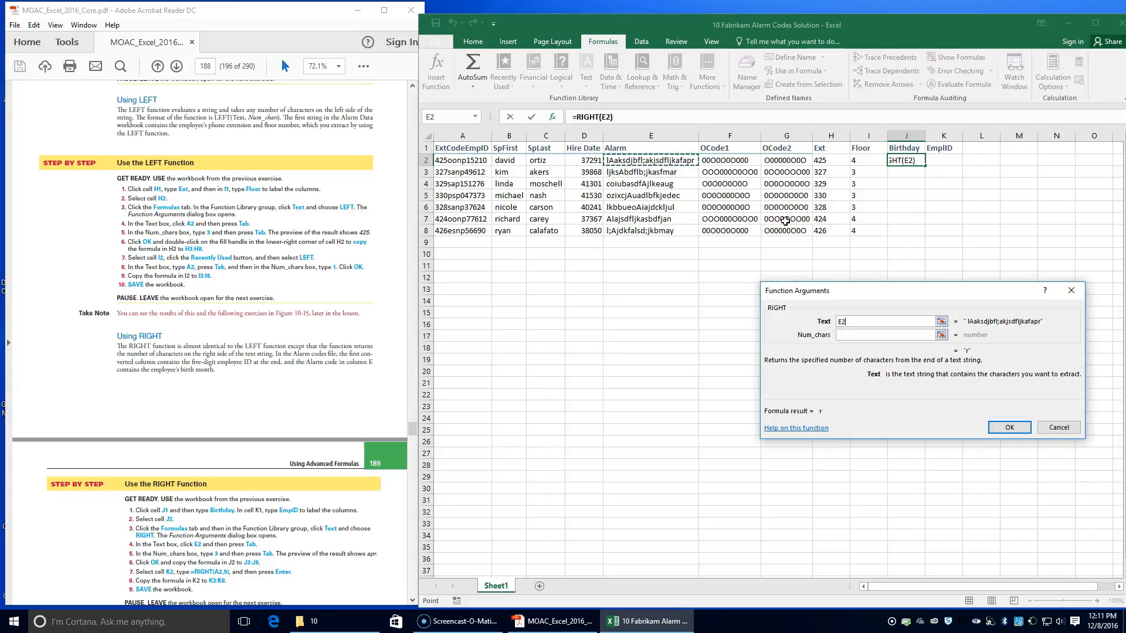
{"action": "key", "text": "Tab"}
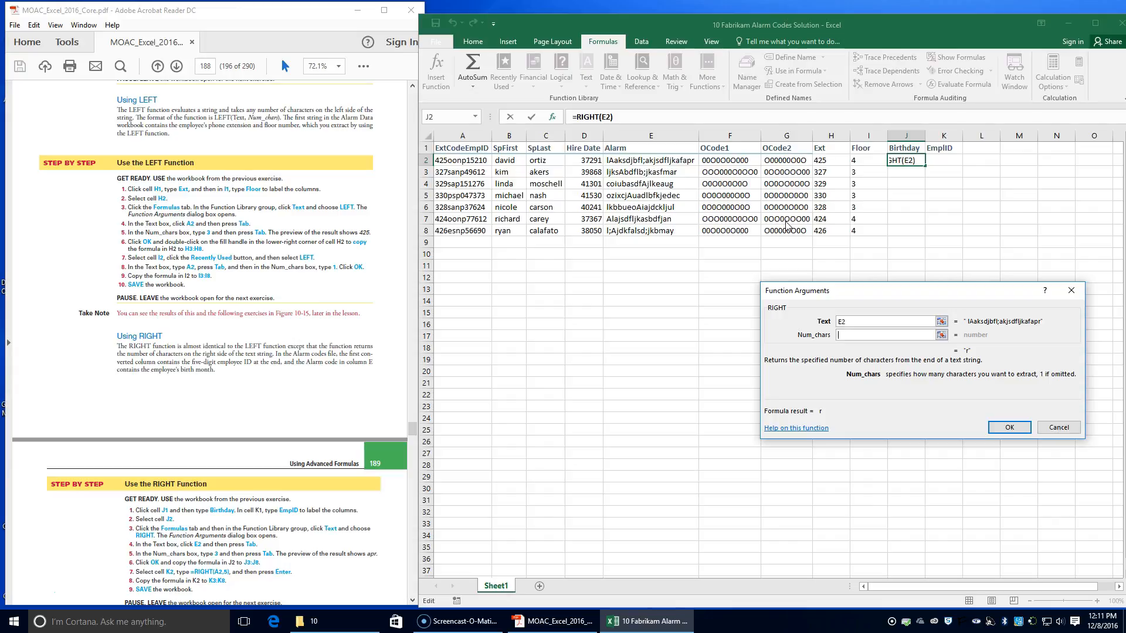
{"action": "type", "text": "3"}
{"action": "key", "text": "Tab"}
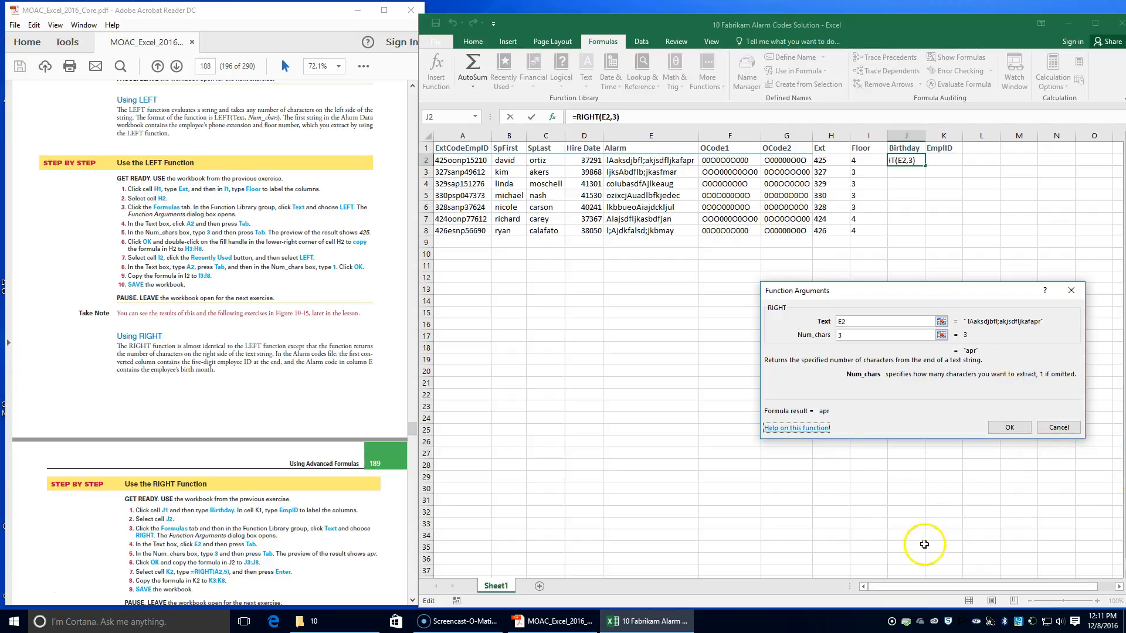
{"action": "left_click", "coordinate": [1009, 428]}
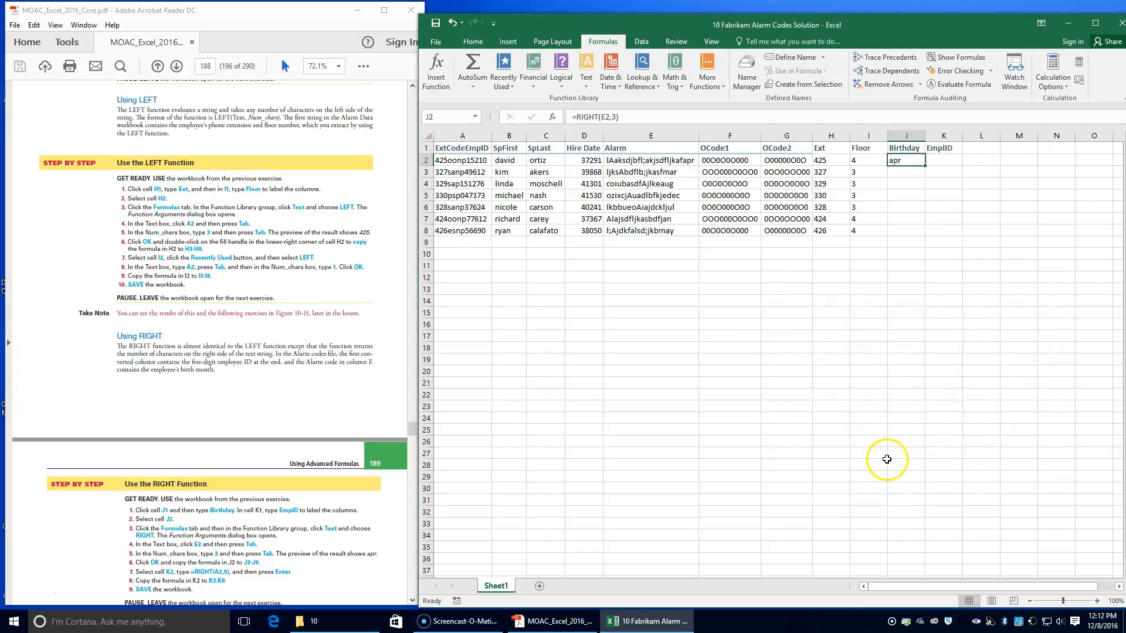
{"action": "double_click", "coordinate": [925, 166]}
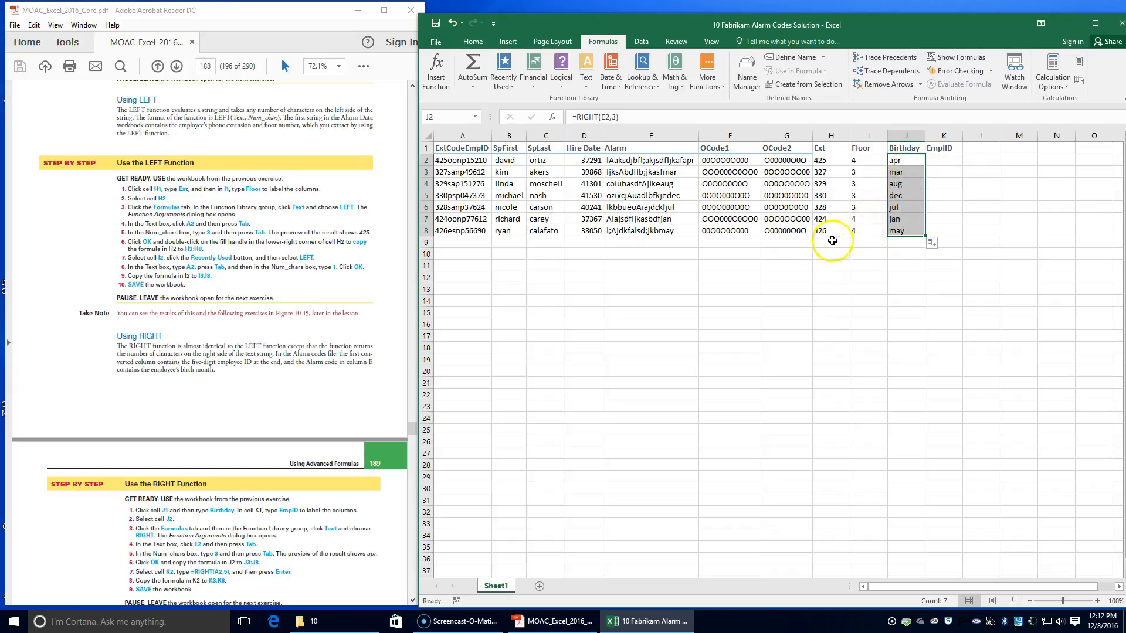
Step: Enter the formula =RIGHT(A2,5) in cell K2 to extract the five-digit employee ID
{"action": "left_click", "coordinate": [934, 159]}
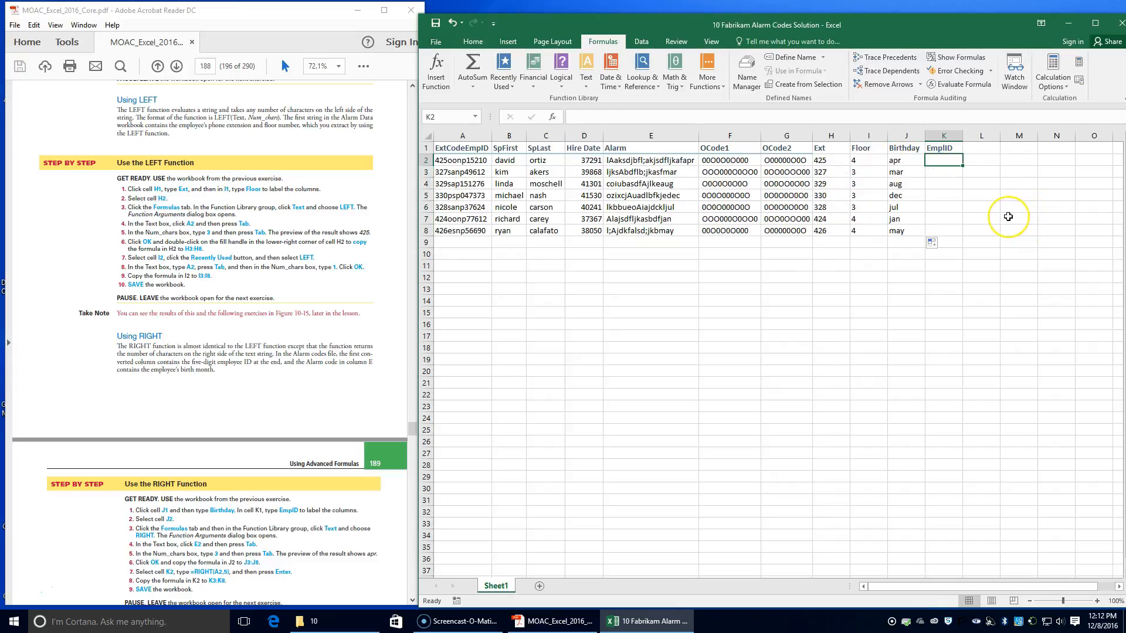
{"action": "type", "text": "="}
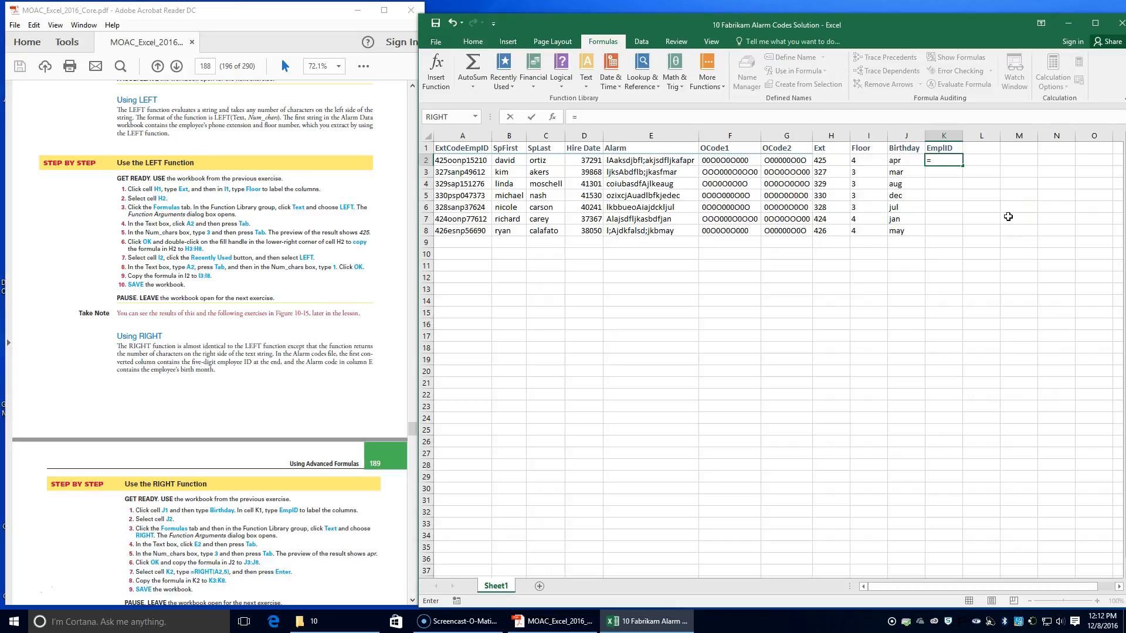
{"action": "type", "text": "Ri"}
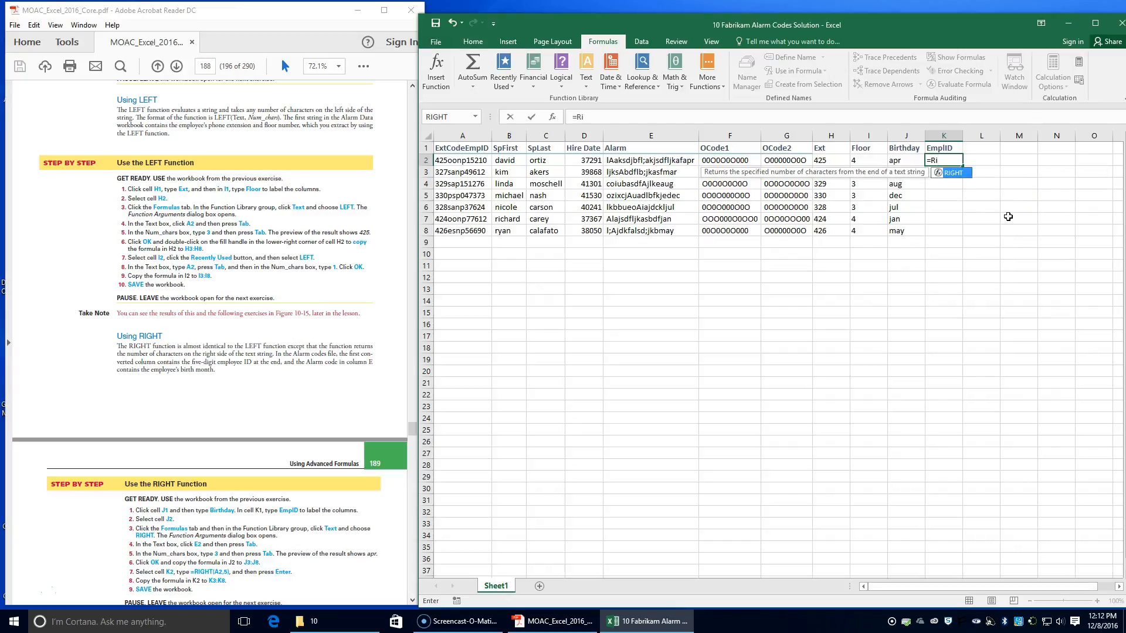
{"action": "key", "text": "Tab"}
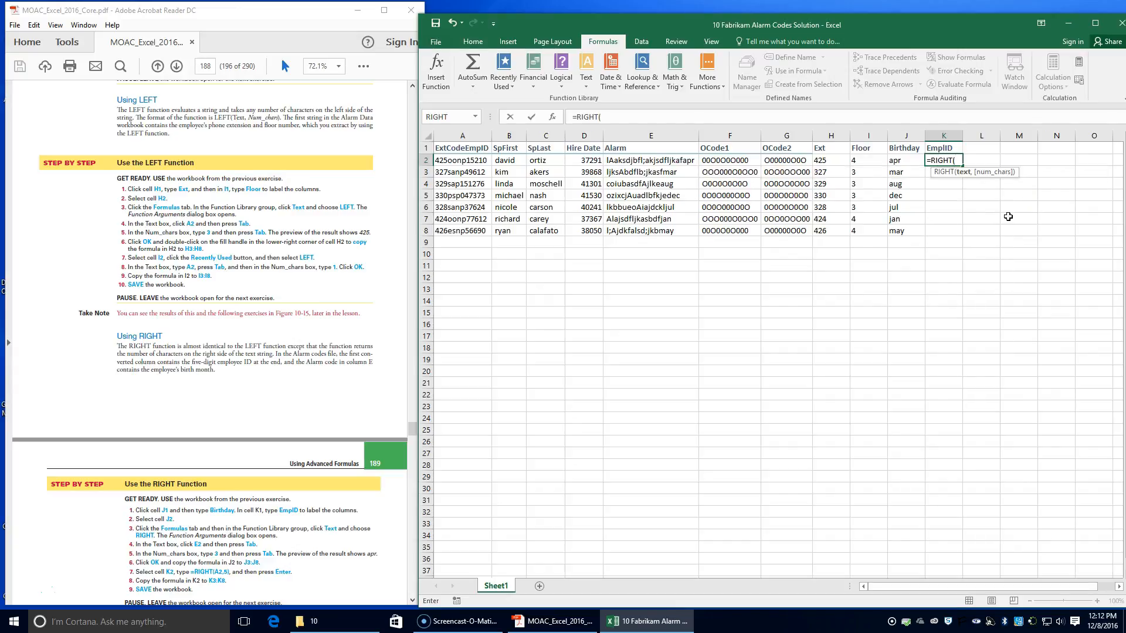
{"action": "type", "text": "a2,5"}
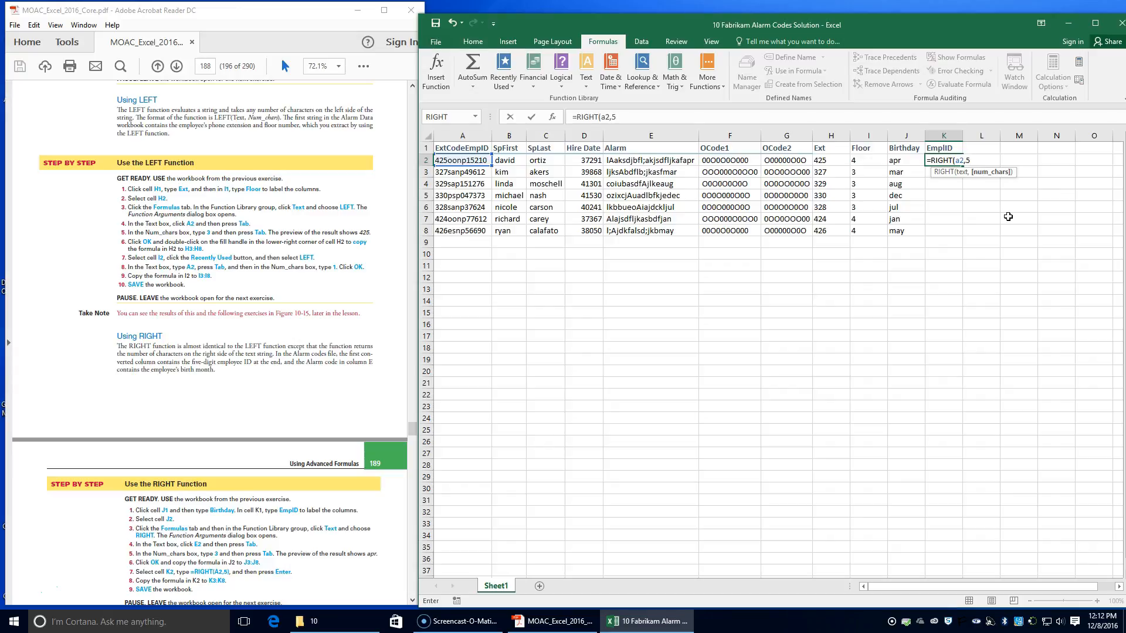
{"action": "key", "text": "Return"}
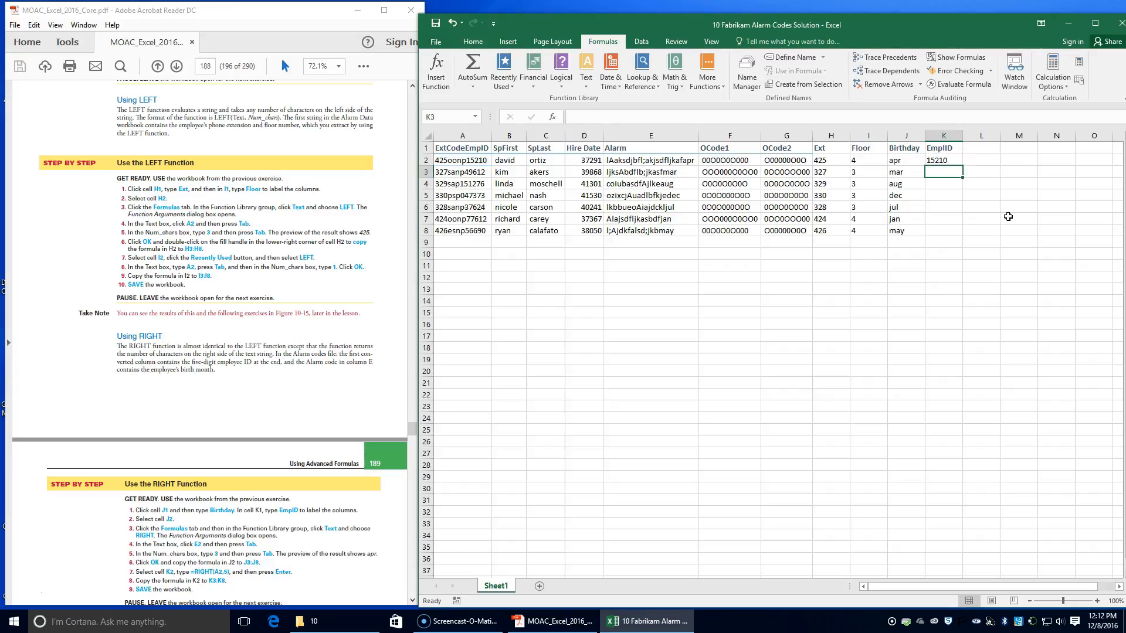
Step: Copy the RIGHT formula from cell K2 down to K8 to fill the EmplID column
{"action": "left_click", "coordinate": [953, 158]}
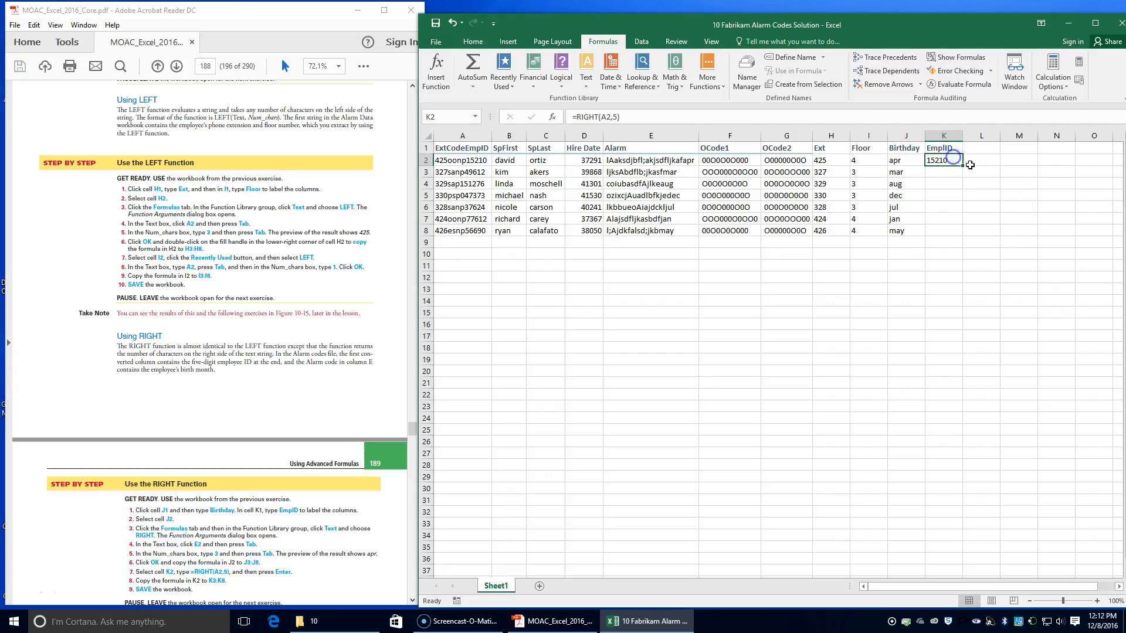
{"action": "double_click", "coordinate": [963, 165]}
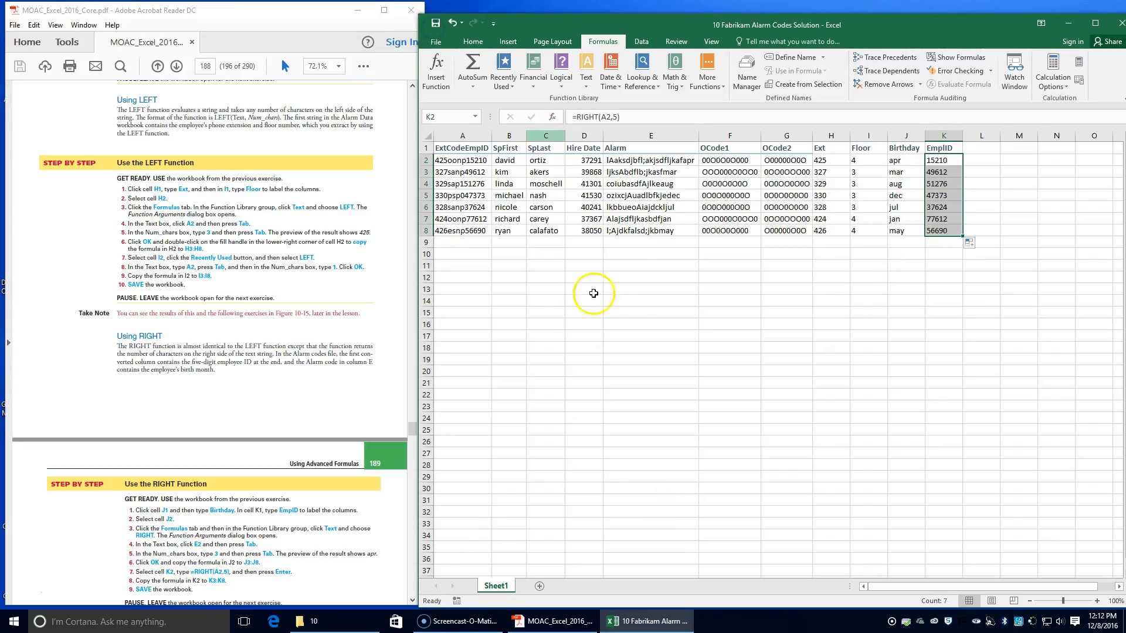
Step: Label the new columns for the MID function exercise with empcat1 in cell L1 and empcat2 in cell M1
{"action": "scroll", "coordinate": [251, 552], "scroll_direction": "down", "scroll_amount": 3}
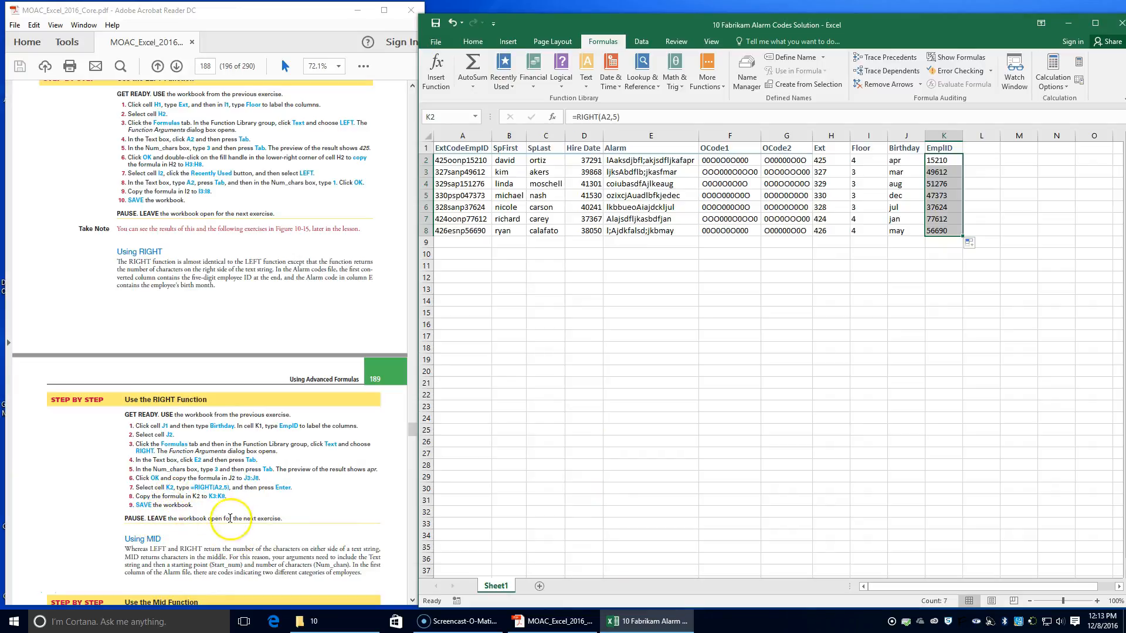
{"action": "scroll", "coordinate": [264, 489], "scroll_direction": "down", "scroll_amount": 9}
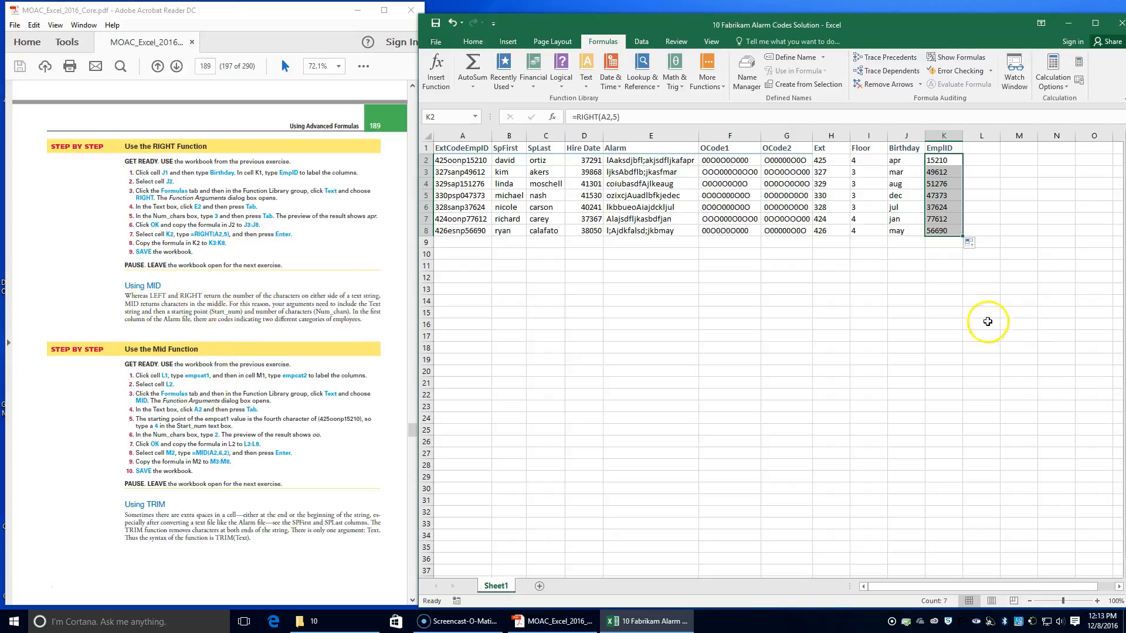
{"action": "left_click", "coordinate": [983, 149]}
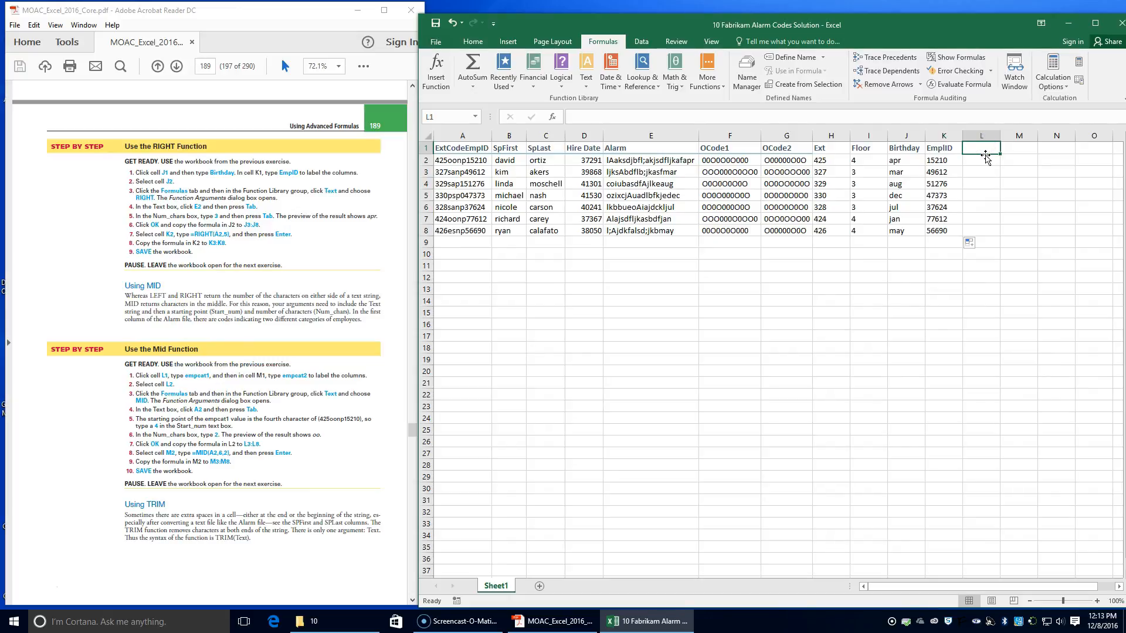
{"action": "type", "text": "emp"}
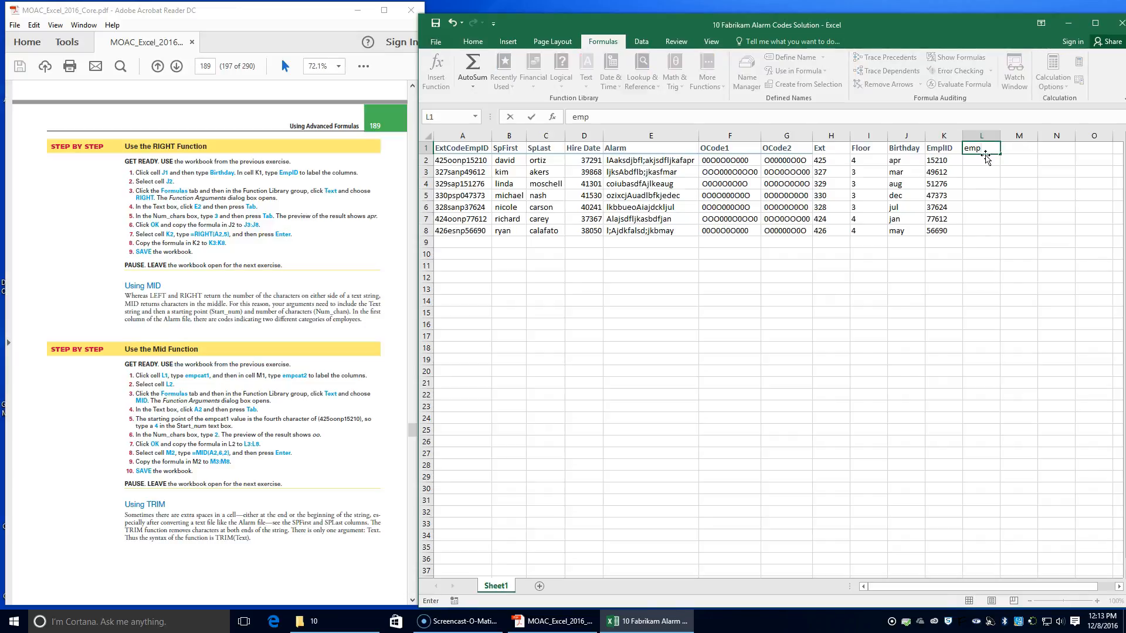
{"action": "type", "text": "cat1"}
{"action": "key", "text": "Tab"}
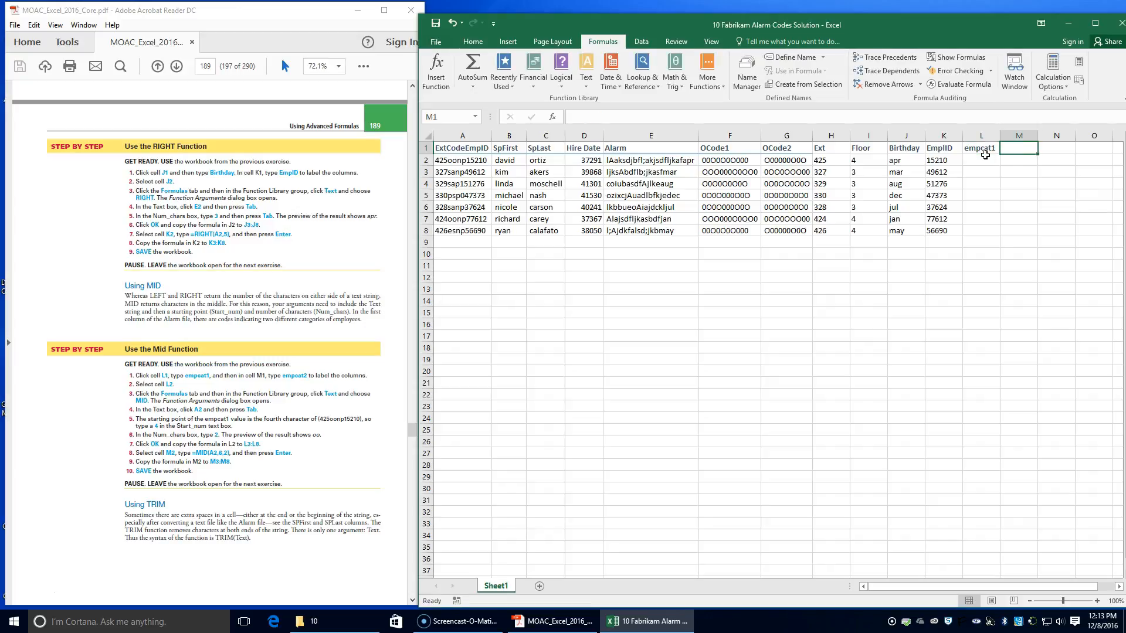
{"action": "type", "text": "em"}
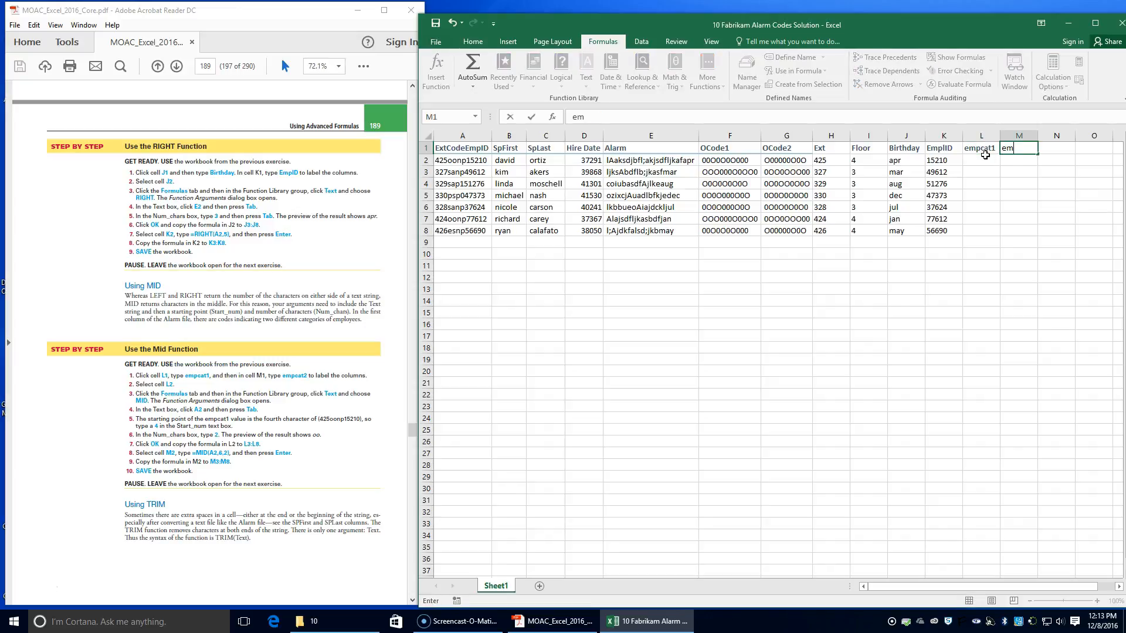
{"action": "type", "text": "pcat2"}
{"action": "left_click", "coordinate": [983, 151]}
Step: Insert a MID function in cell L2 with A2 as its Text argument
{"action": "left_click", "coordinate": [984, 160]}
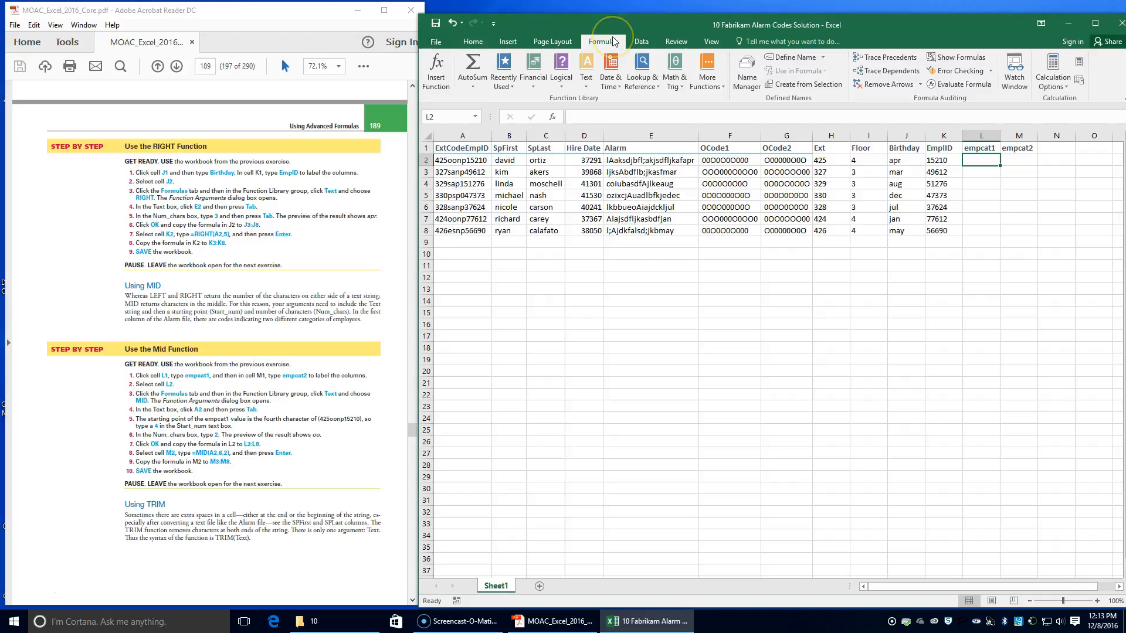
{"action": "left_click", "coordinate": [586, 77]}
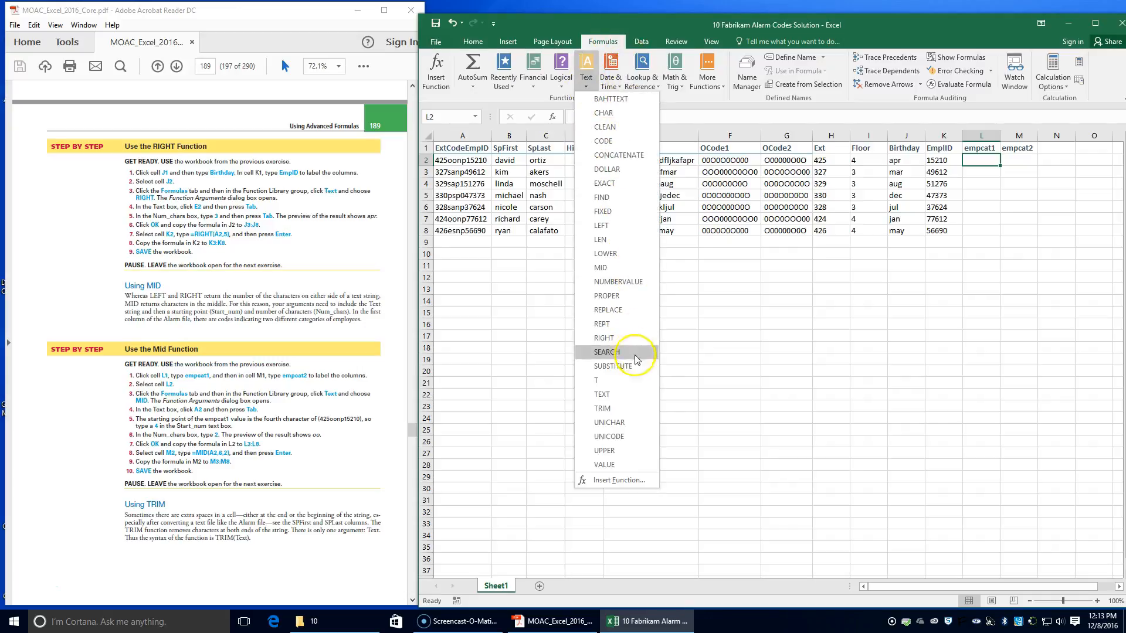
{"action": "left_click", "coordinate": [610, 267]}
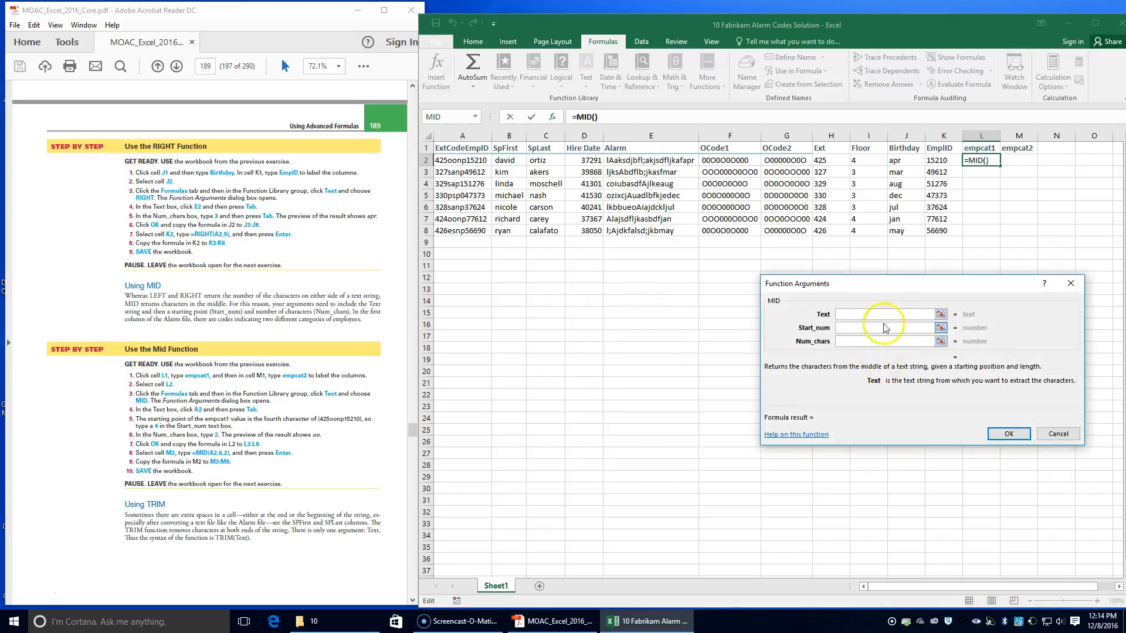
{"action": "type", "text": "a2"}
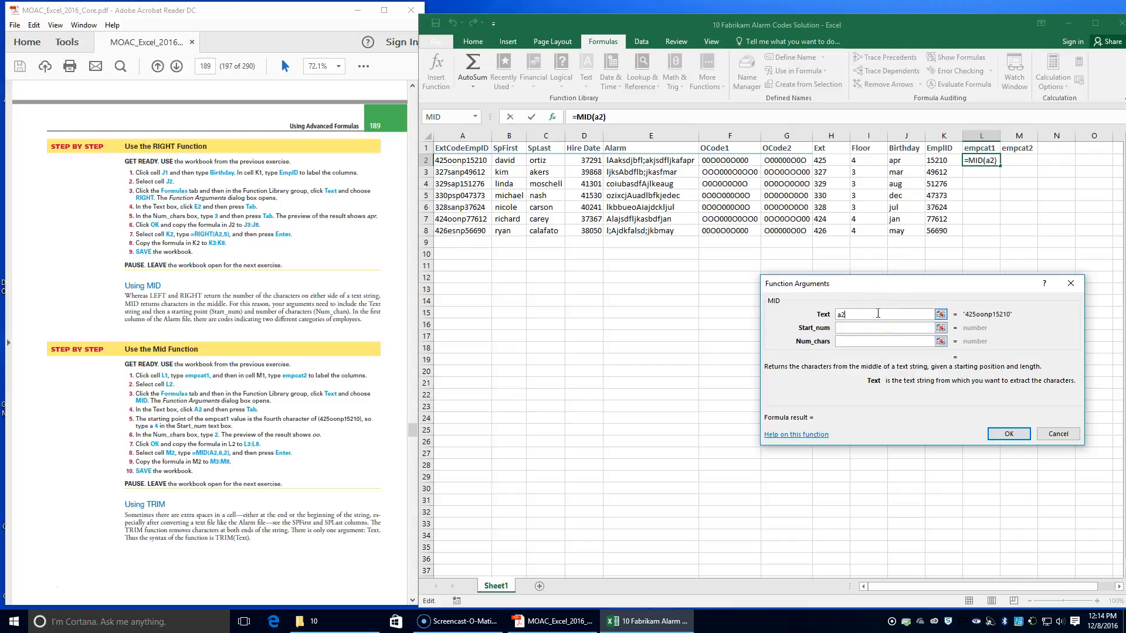
{"action": "key", "text": "Tab"}
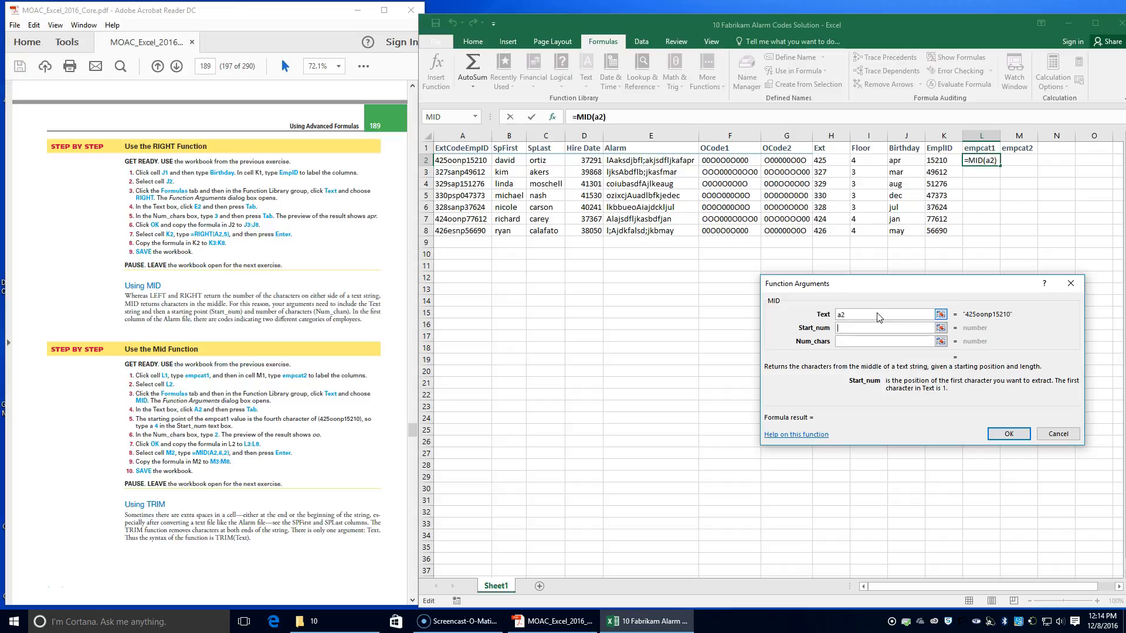
Step: Set the MID function's Start_num to 4 and Num_chars to 2, and copy the formula from L2 down to L8
{"action": "type", "text": "4"}
{"action": "key", "text": "Tab"}
{"action": "type", "text": "2"}
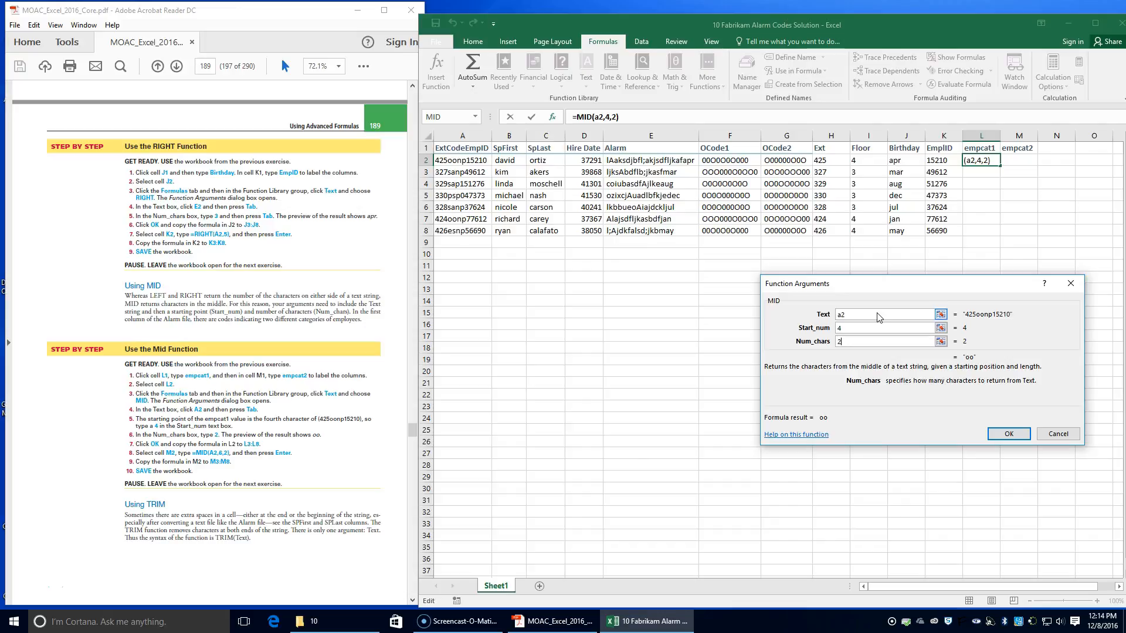
{"action": "left_click", "coordinate": [1009, 434]}
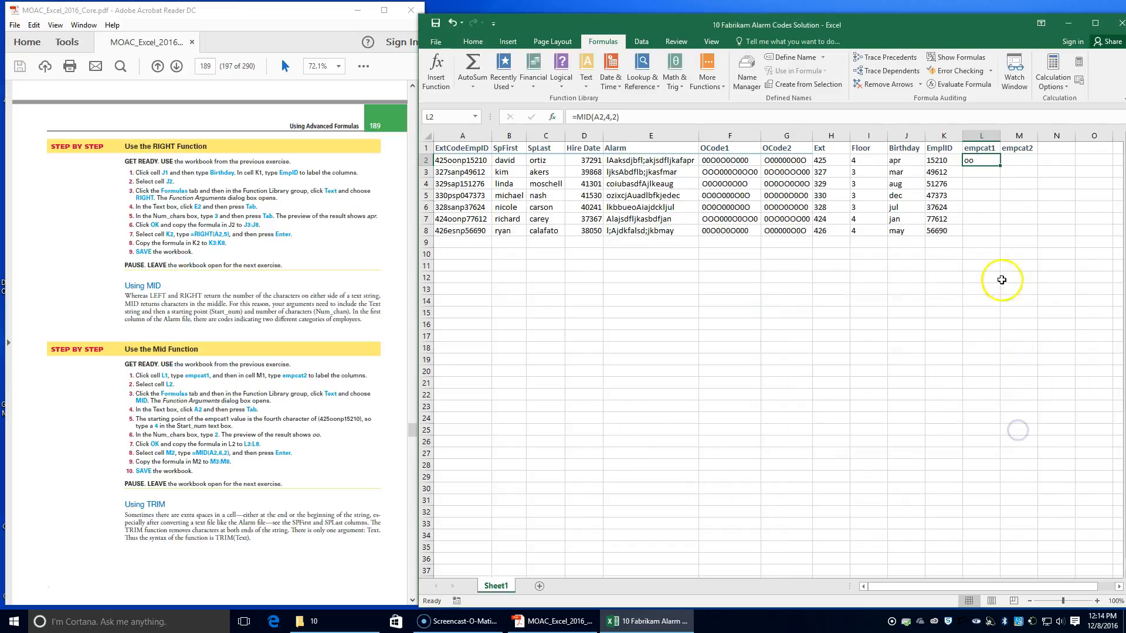
{"action": "double_click", "coordinate": [1000, 166]}
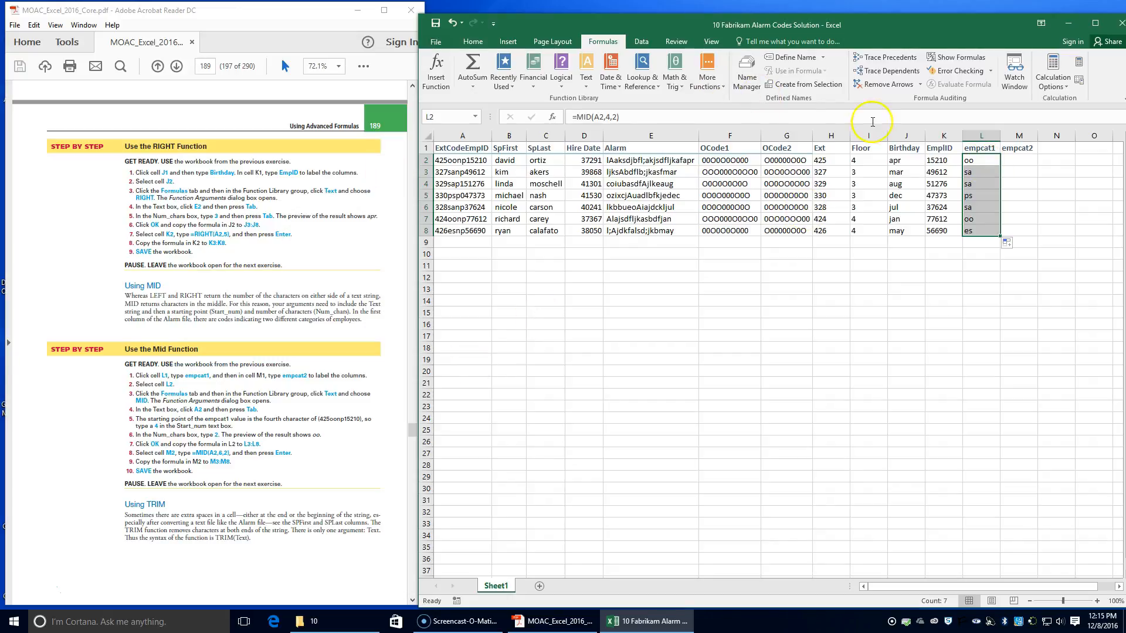
Step: Enter the formula =MID(A2,6,2) in cell M2 and copy it down to M8 to fill the empcat2 column
{"action": "left_click", "coordinate": [1021, 162]}
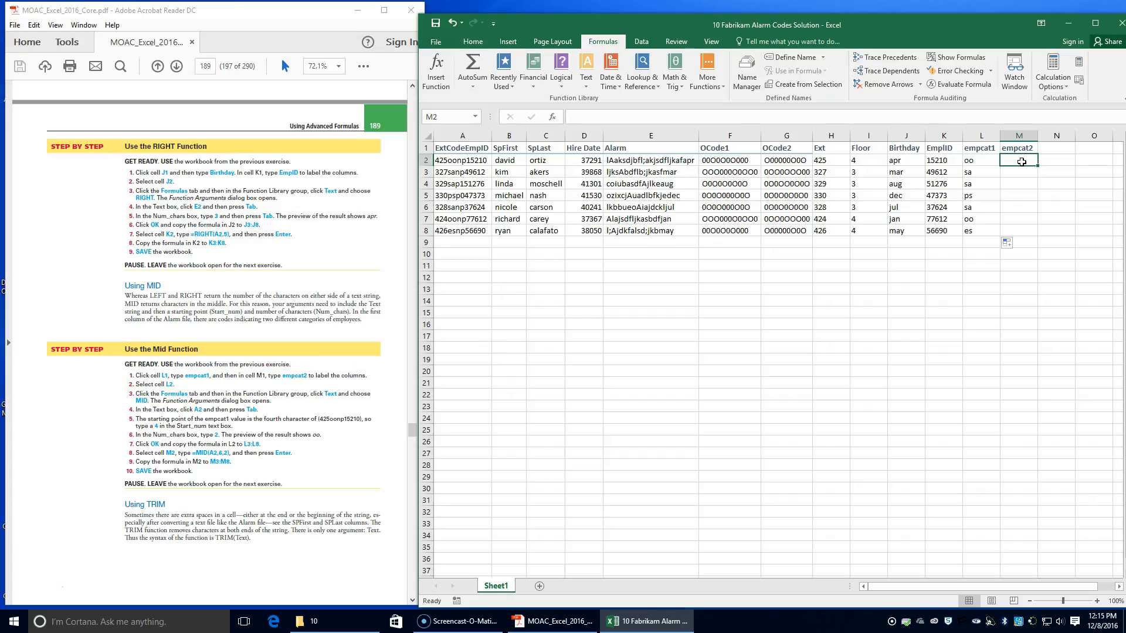
{"action": "type", "text": "=mid"}
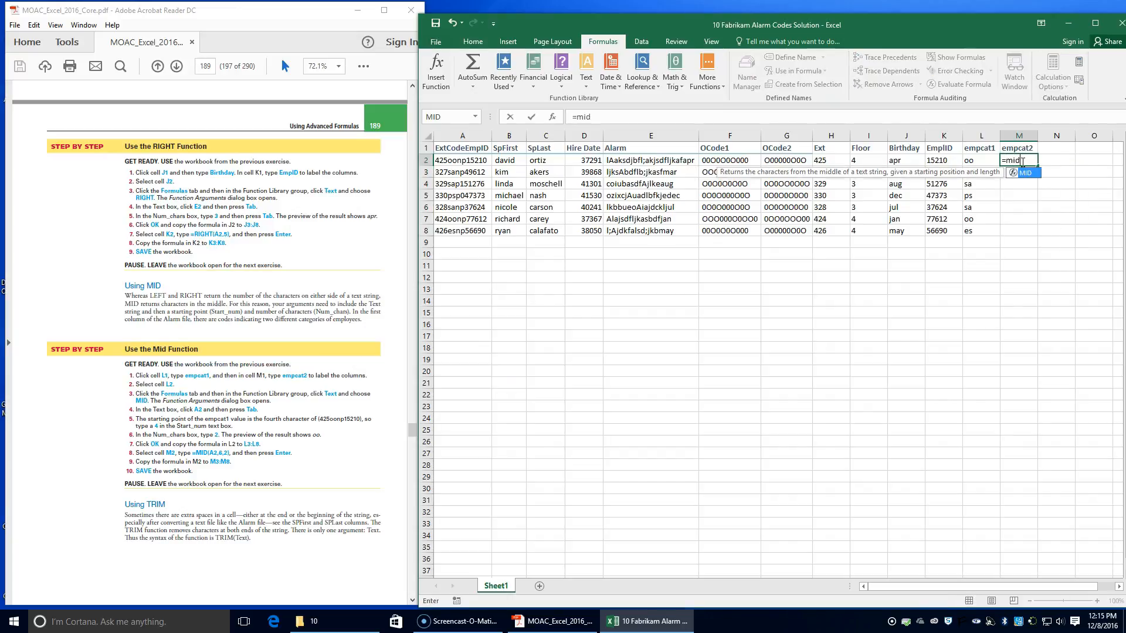
{"action": "key", "text": "BackSpace"}
{"action": "key", "text": "BackSpace"}
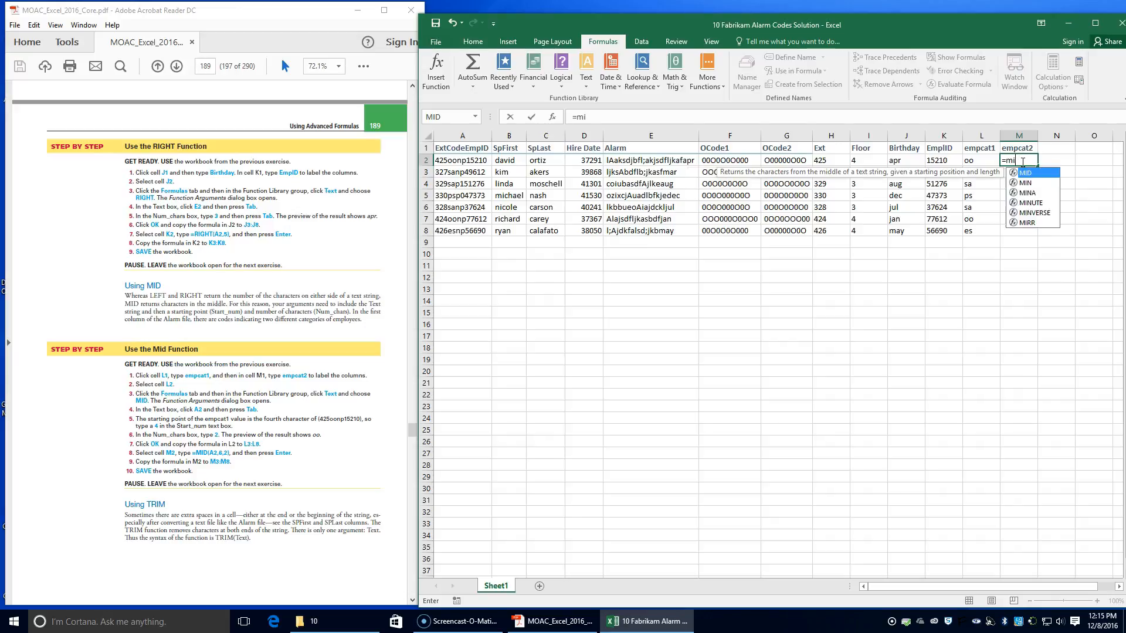
{"action": "type", "text": "i"}
{"action": "key", "text": "Tab"}
{"action": "type", "text": "("}
{"action": "key", "text": "BackSpace"}
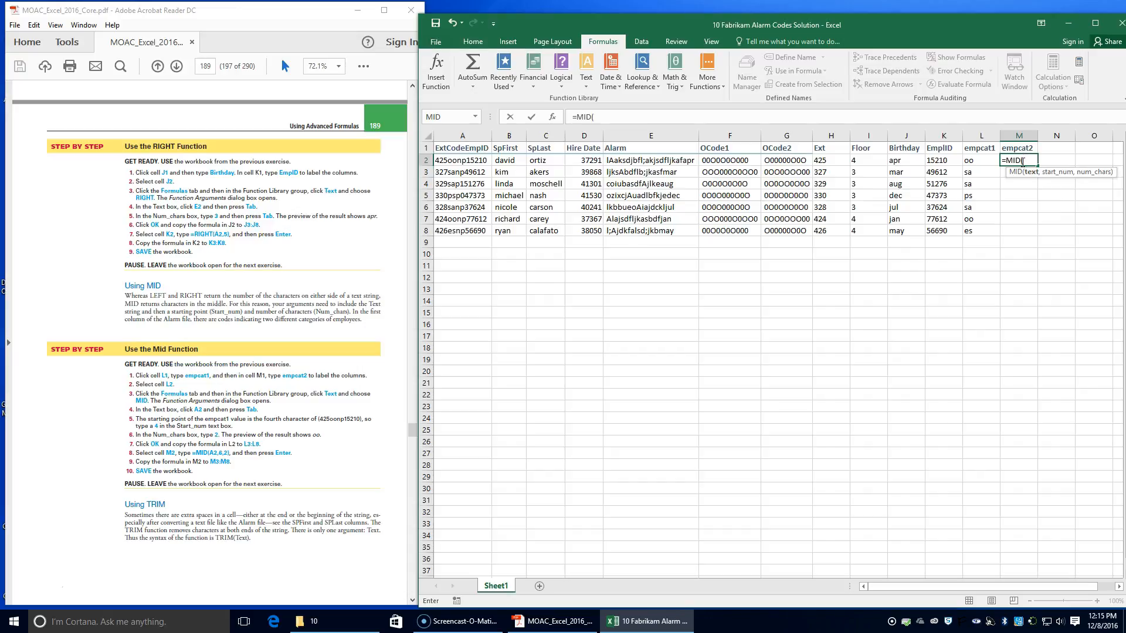
{"action": "type", "text": "a2,6"}
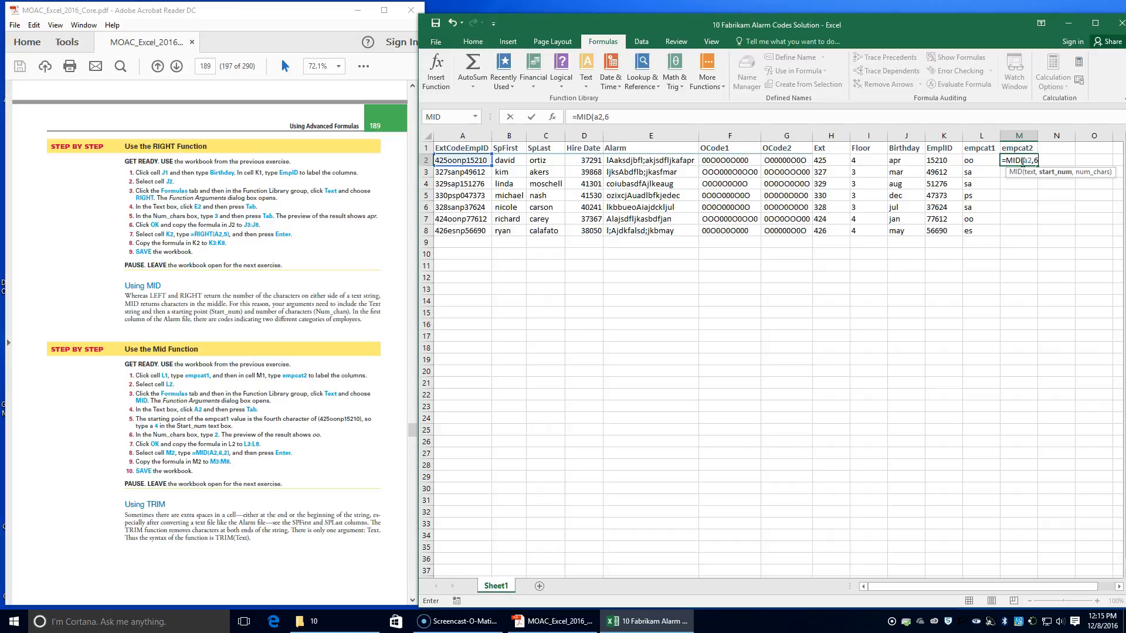
{"action": "type", "text": ",2)"}
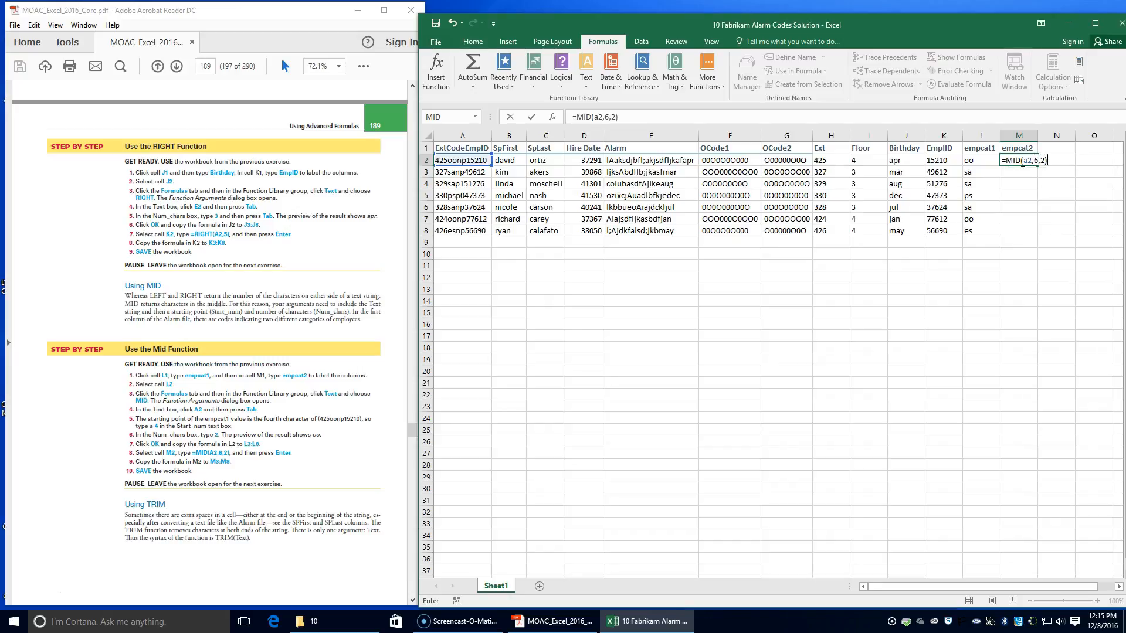
{"action": "key", "text": "Return"}
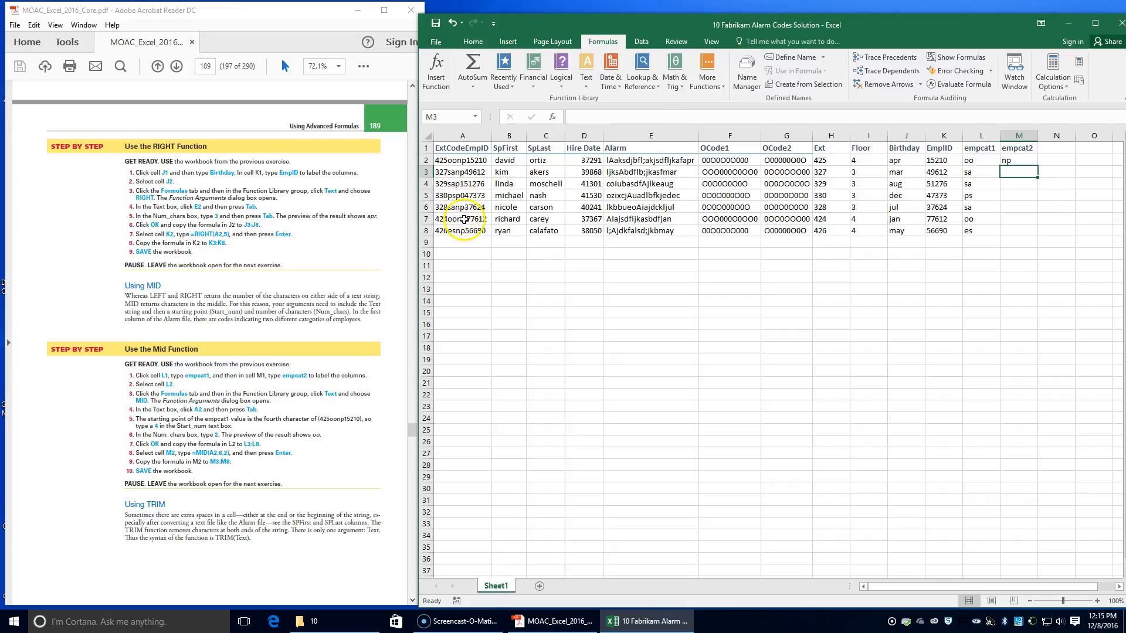
{"action": "left_click", "coordinate": [1019, 160]}
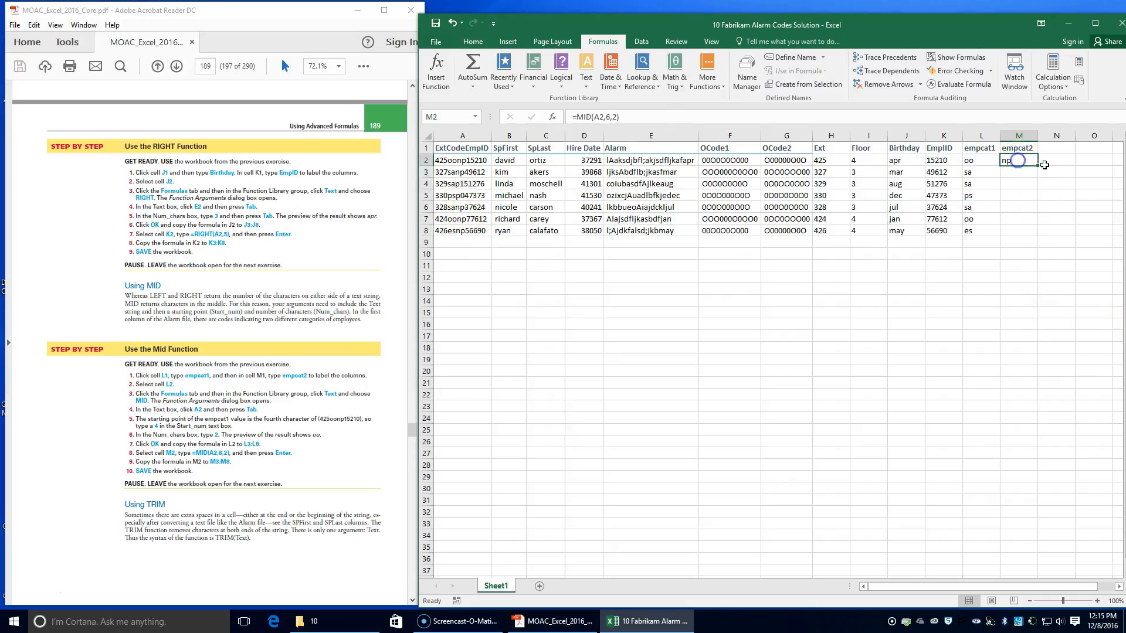
{"action": "double_click", "coordinate": [1038, 167]}
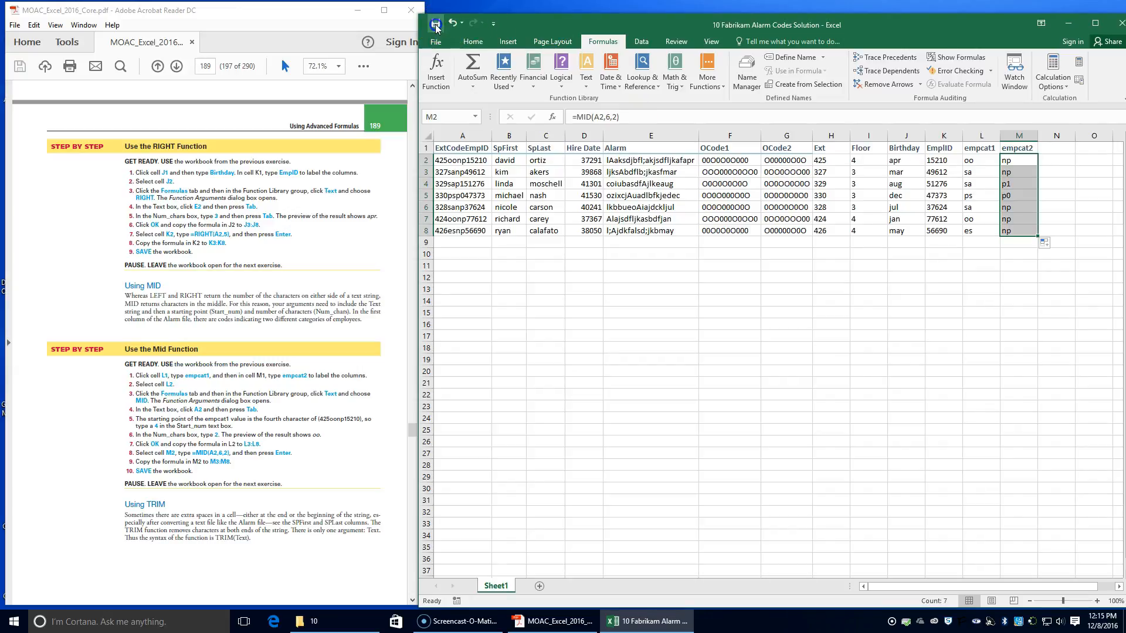
Step: Read the Using TRIM section and the TRIM function exercise on page 190 of the textbook PDF
{"action": "scroll", "coordinate": [199, 463], "scroll_direction": "down", "scroll_amount": 3}
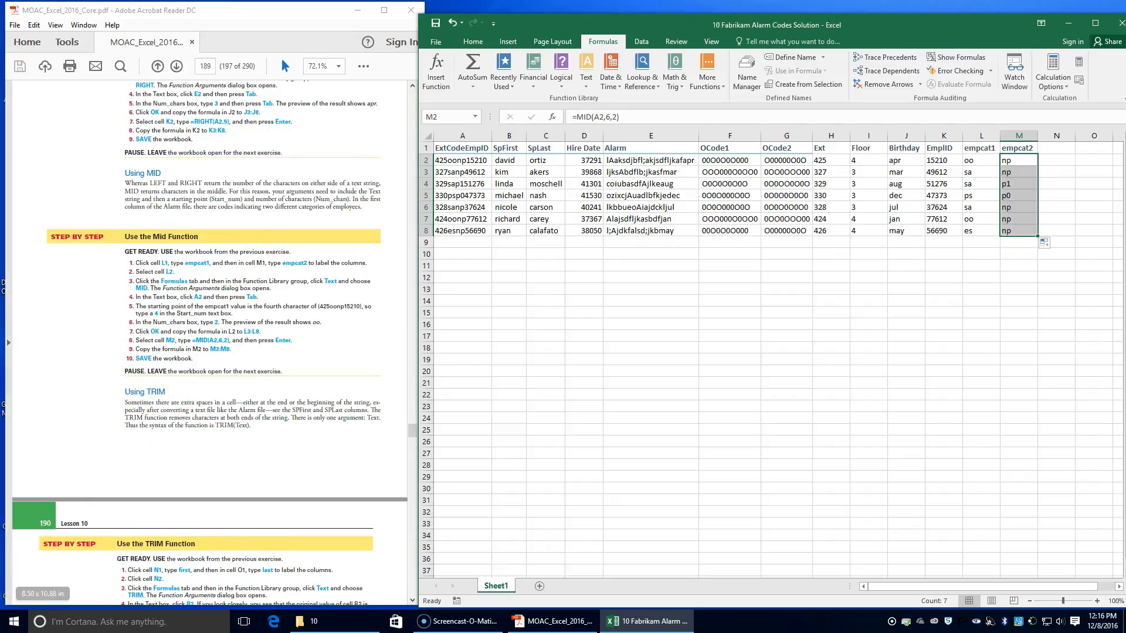
{"action": "scroll", "coordinate": [137, 250], "scroll_direction": "down", "scroll_amount": 4}
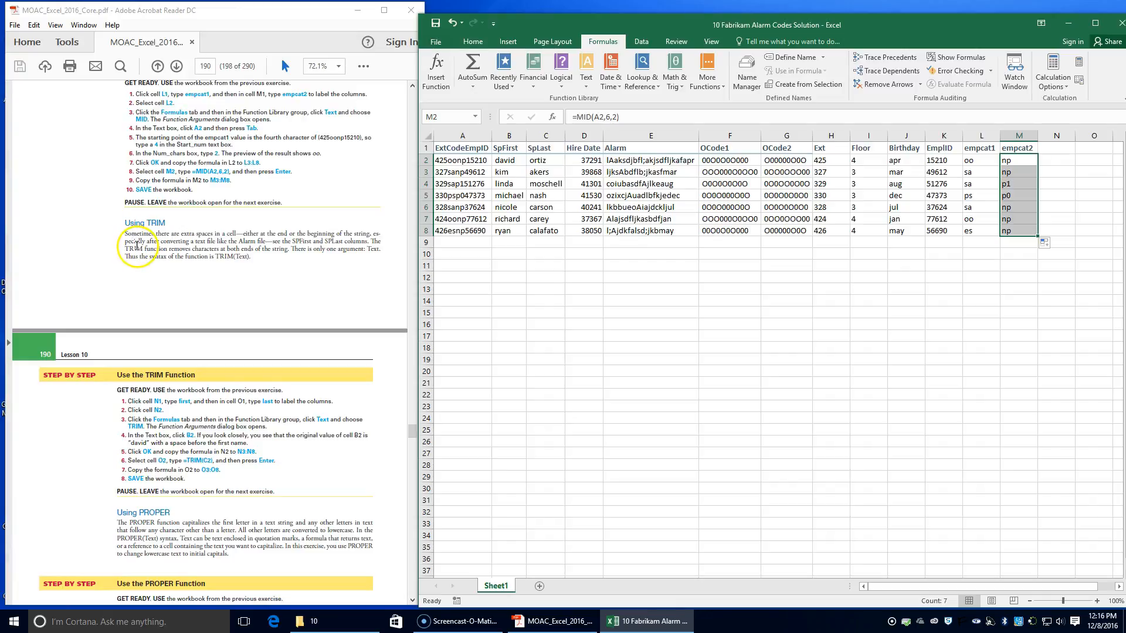
{"action": "scroll", "coordinate": [137, 250], "scroll_direction": "down", "scroll_amount": 1}
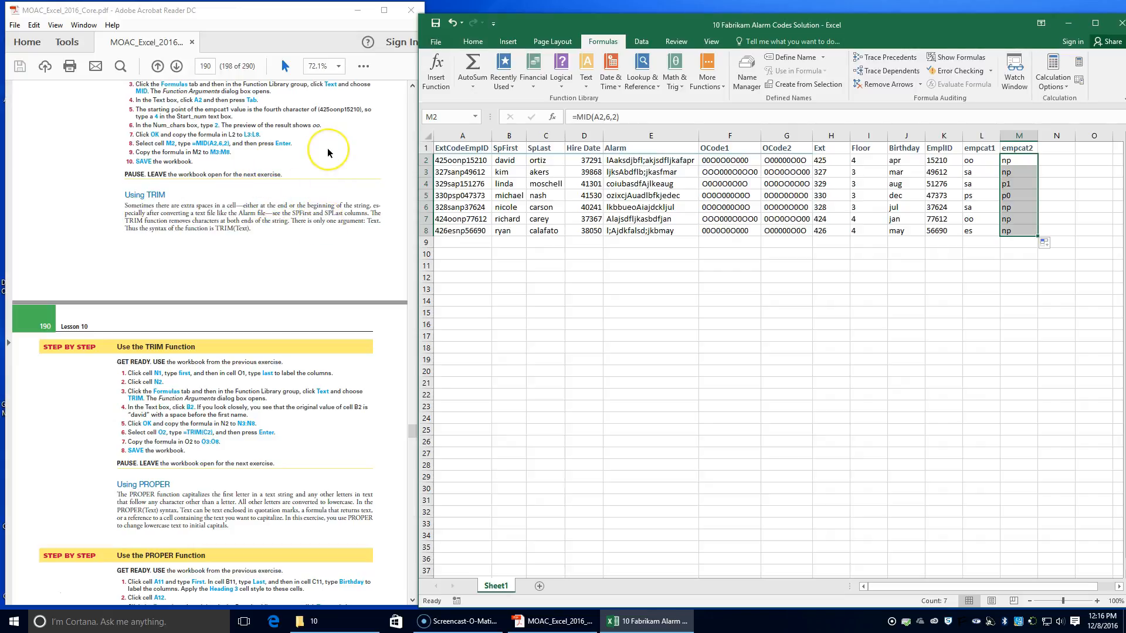
{"action": "scroll", "coordinate": [164, 97], "scroll_direction": "up", "scroll_amount": 1}
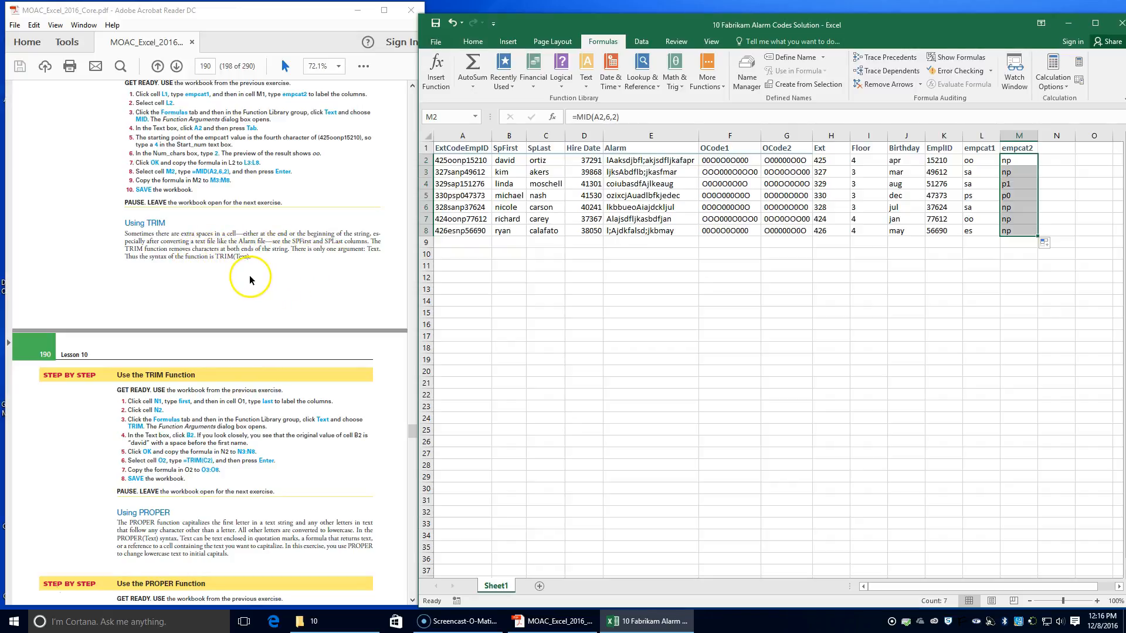
{"action": "scroll", "coordinate": [243, 272], "scroll_direction": "down", "scroll_amount": 2}
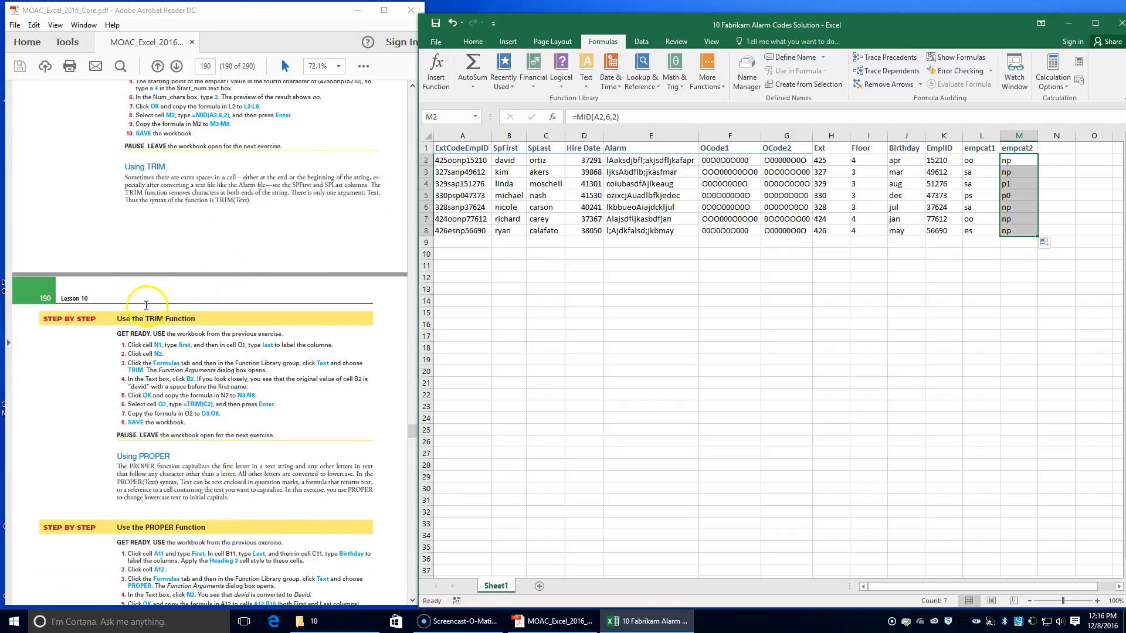
{"action": "left_click", "coordinate": [1055, 147]}
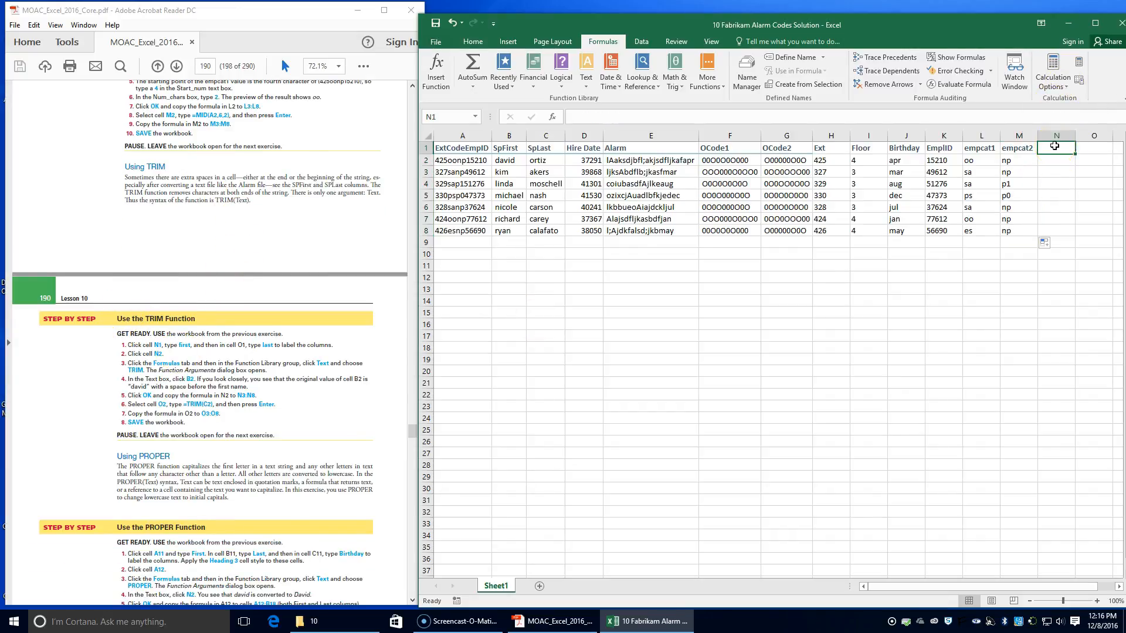
{"action": "type", "text": "First"}
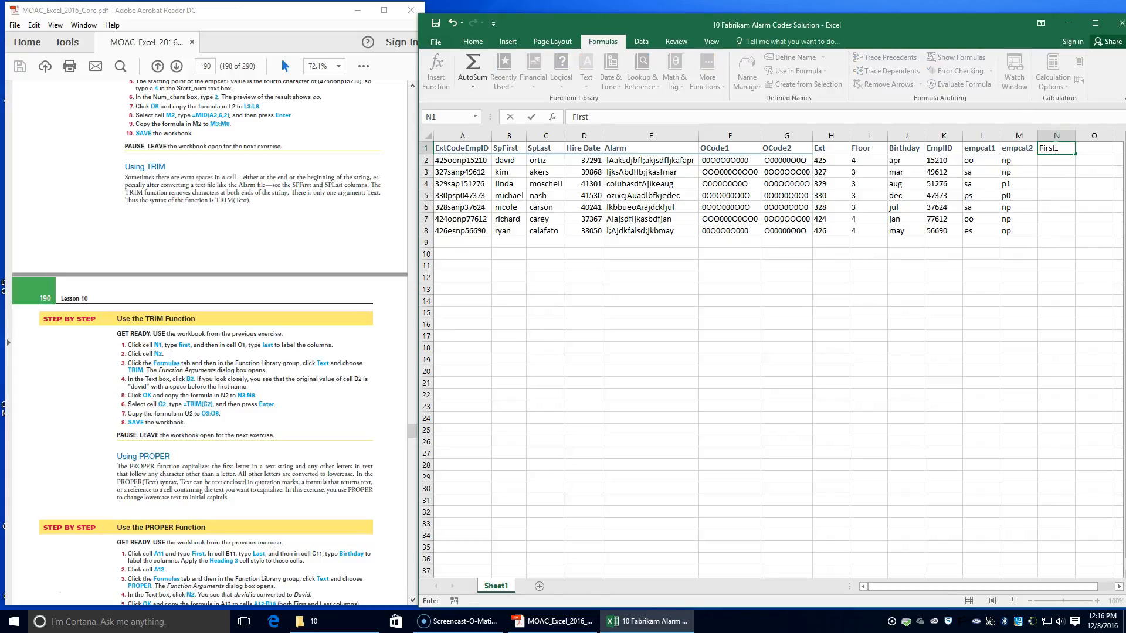
{"action": "key", "text": "Tab"}
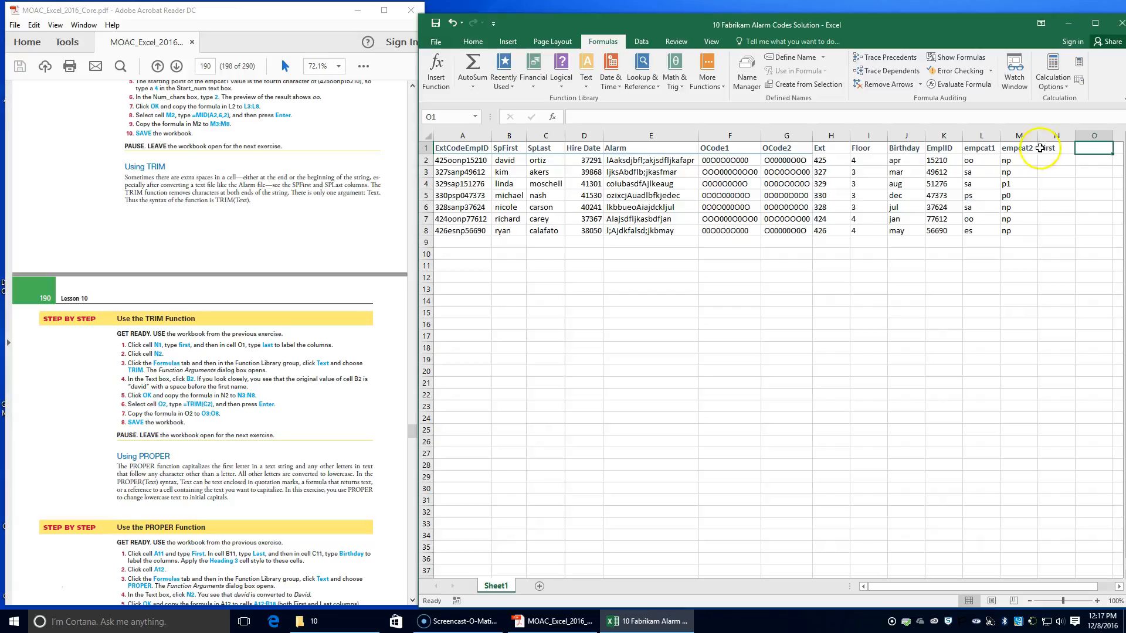
Step: Label the columns for the TRIM exercise with lowercase first in cell N1 and last in cell O1
{"action": "left_click", "coordinate": [1052, 149]}
{"action": "key", "text": "Delete"}
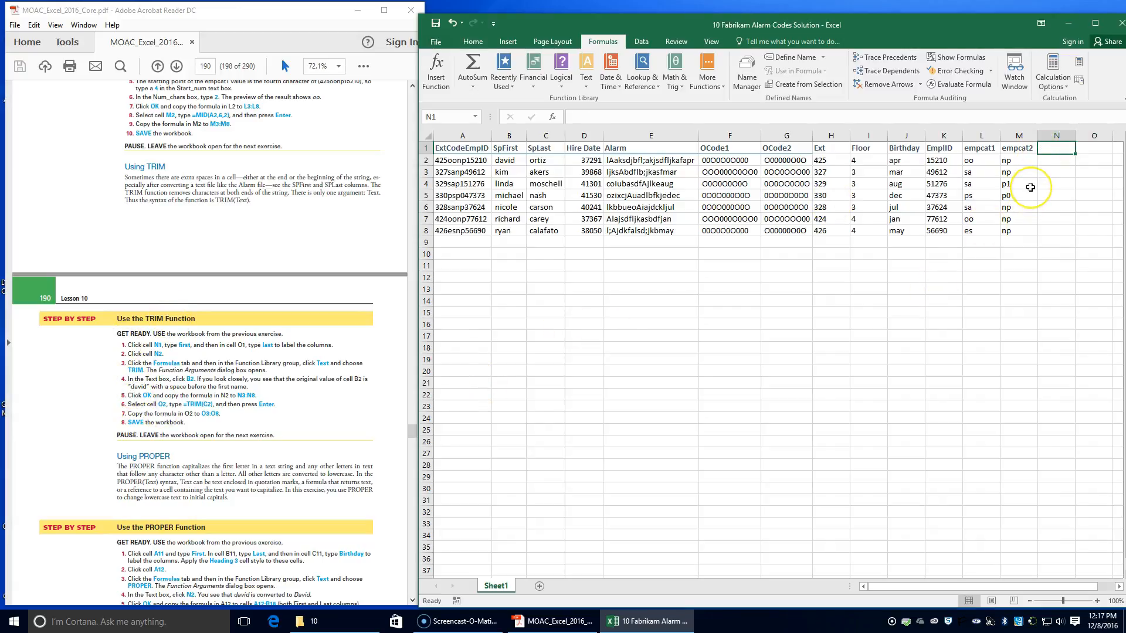
{"action": "type", "text": "first"}
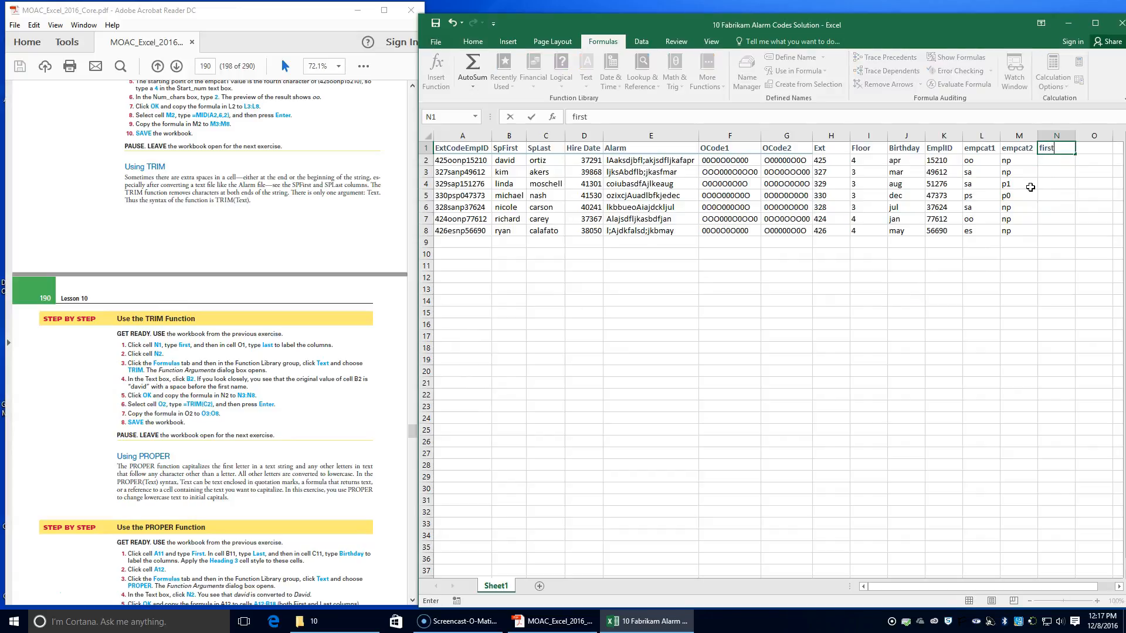
{"action": "key", "text": "Tab"}
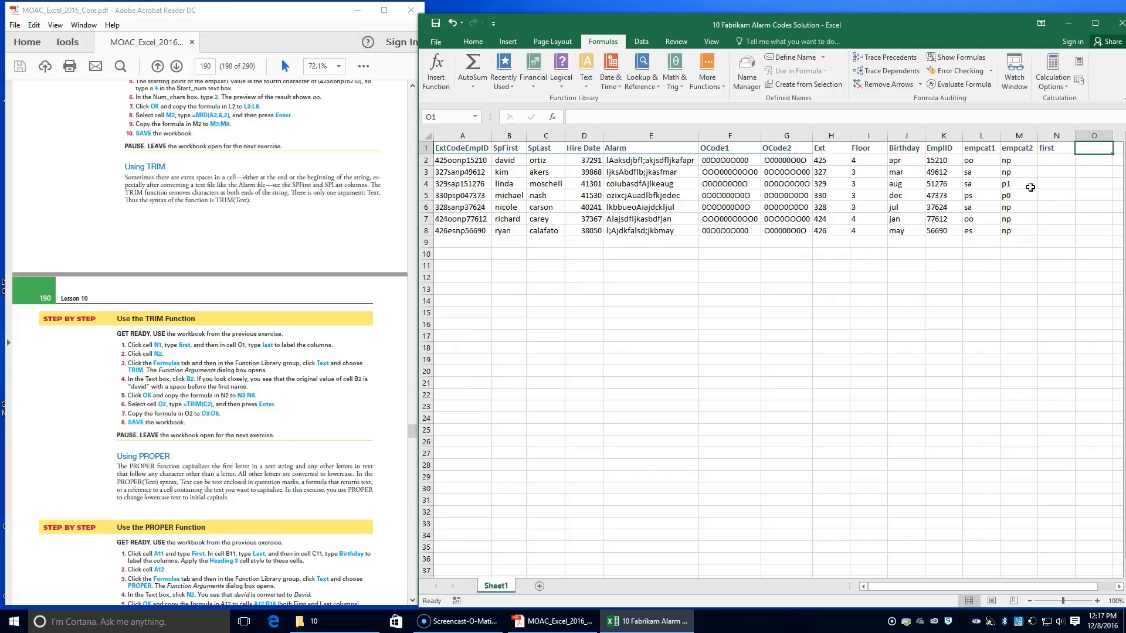
{"action": "type", "text": "last"}
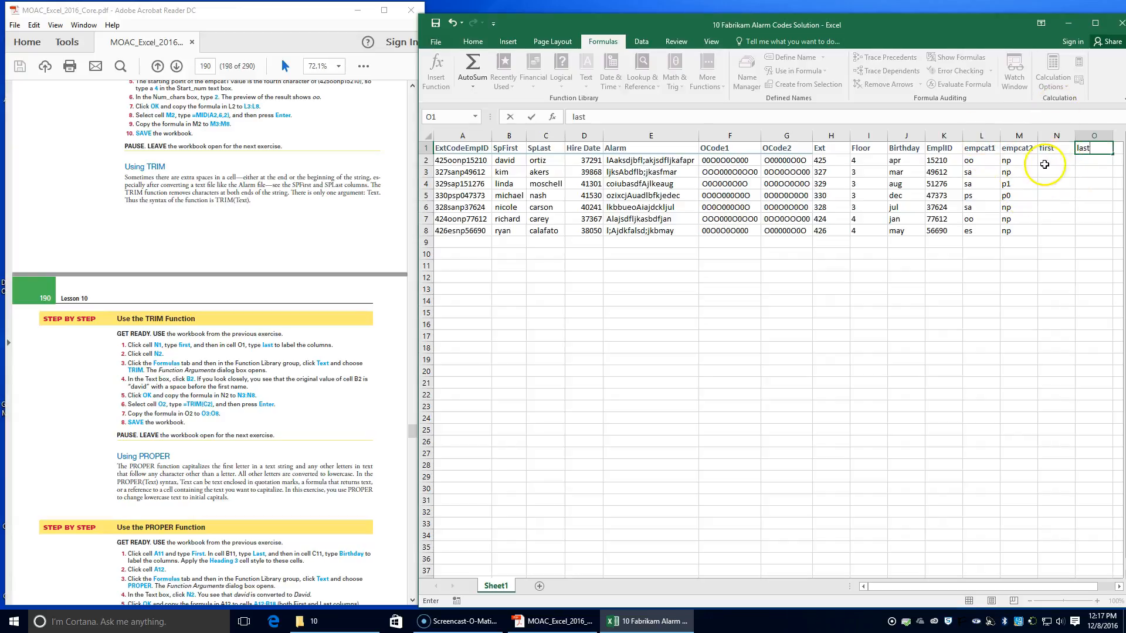
Step: Insert a TRIM function in cell N2 with B2 as its Text argument and copy it down to N8
{"action": "left_click", "coordinate": [1045, 164]}
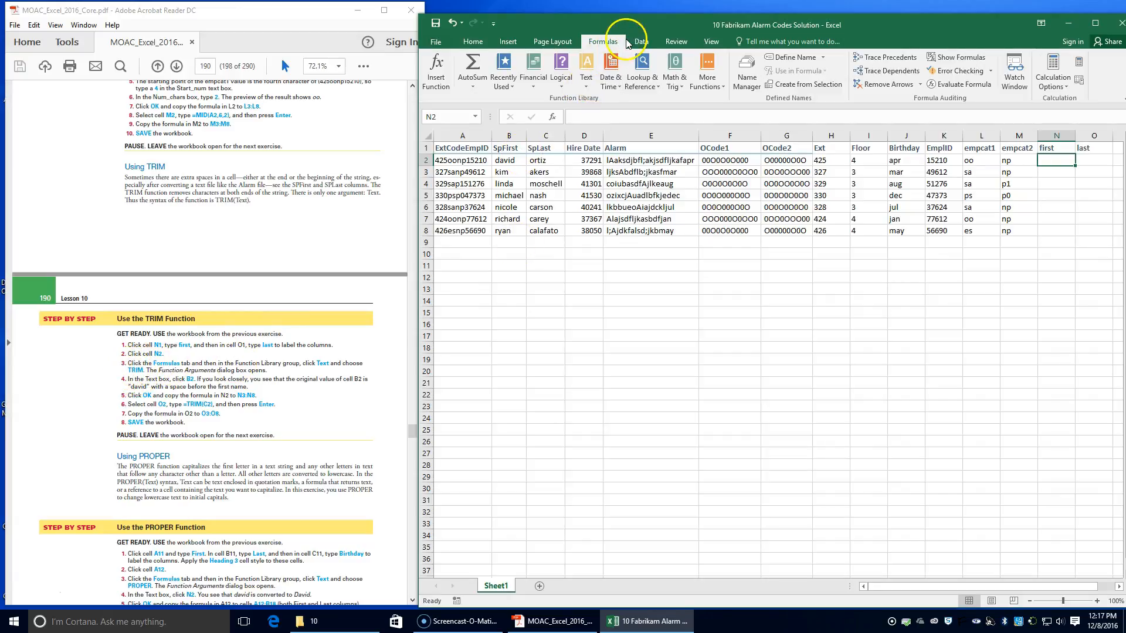
{"action": "left_click", "coordinate": [588, 75]}
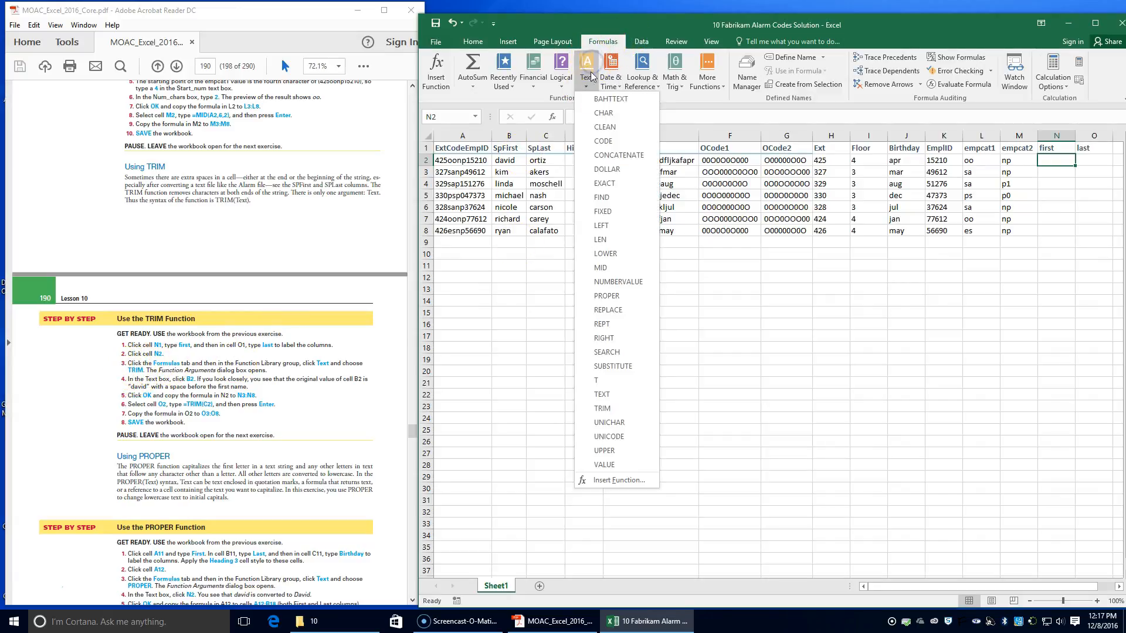
{"action": "left_click", "coordinate": [610, 409]}
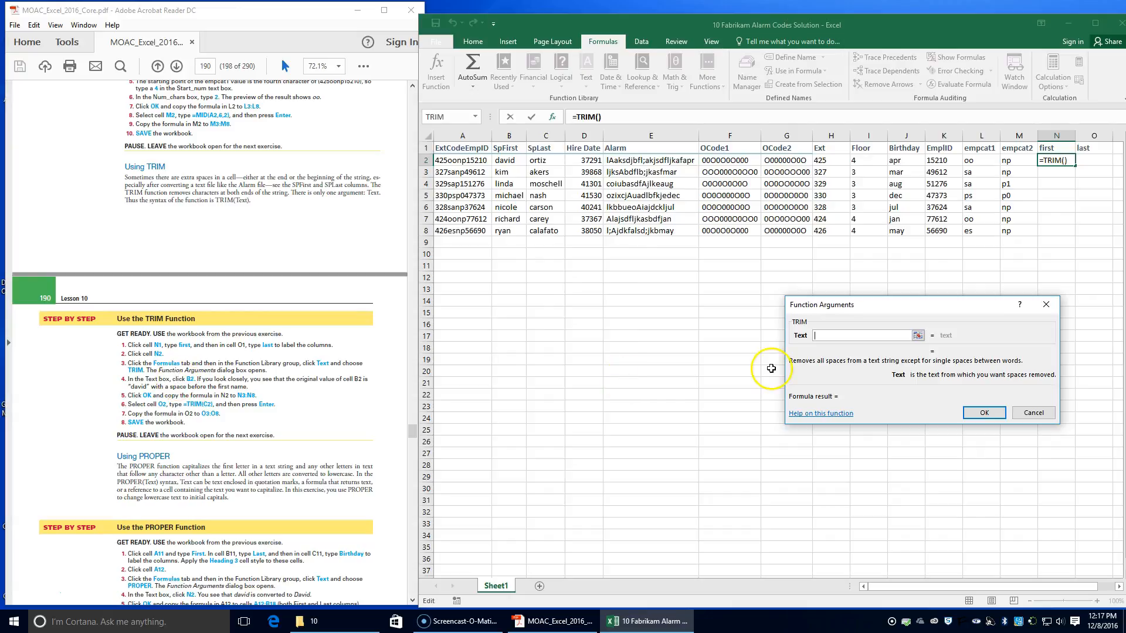
{"action": "type", "text": "b2"}
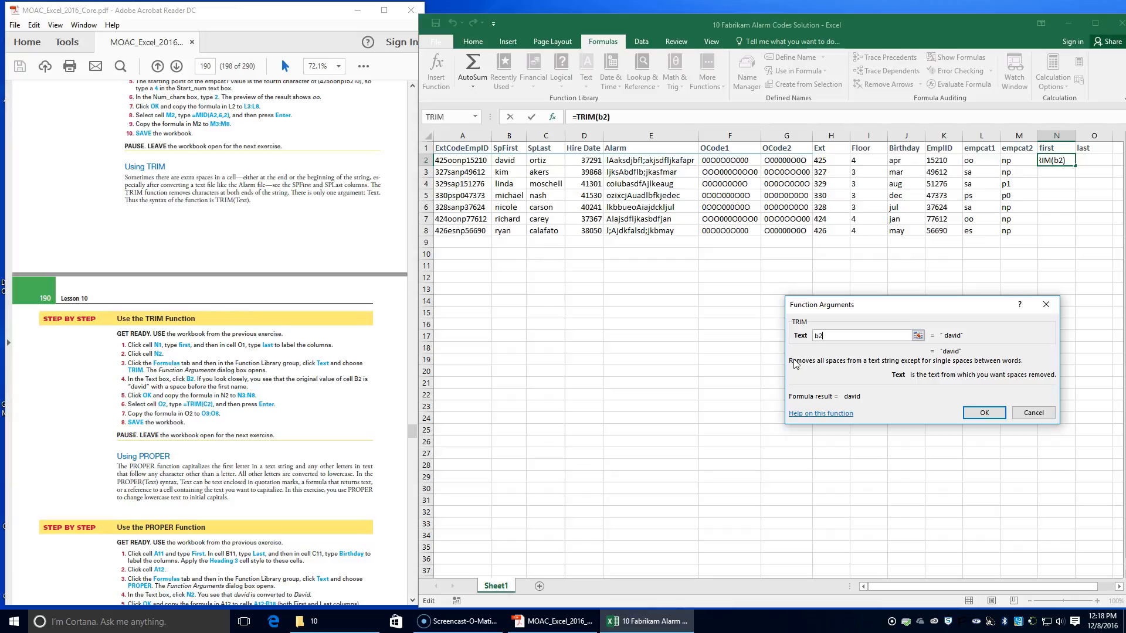
{"action": "key", "text": "Return"}
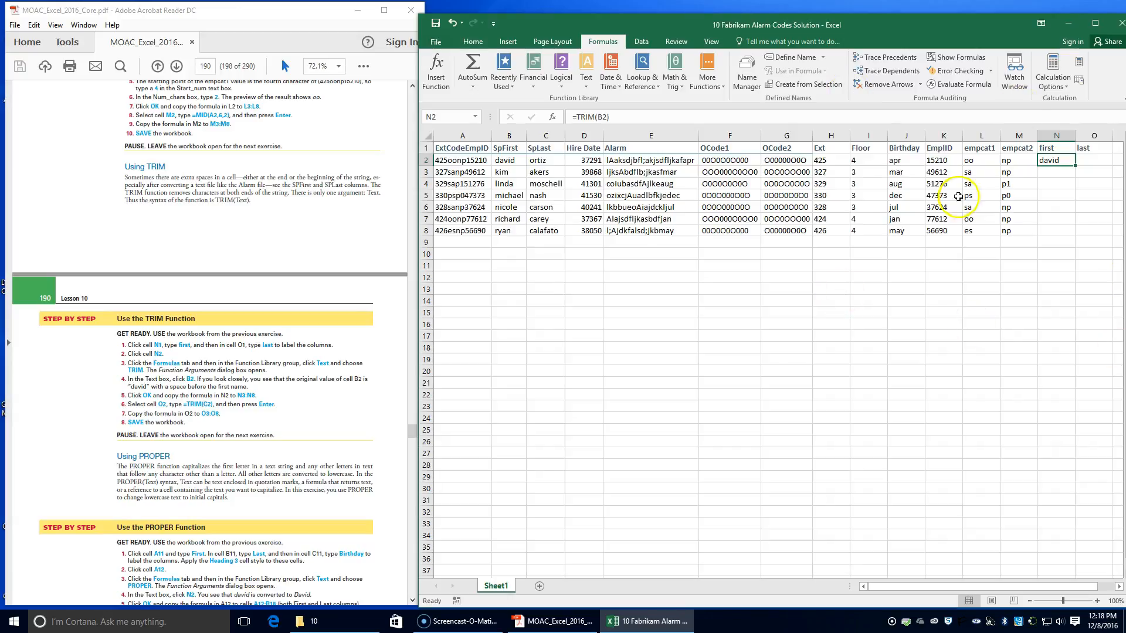
{"action": "double_click", "coordinate": [1076, 165]}
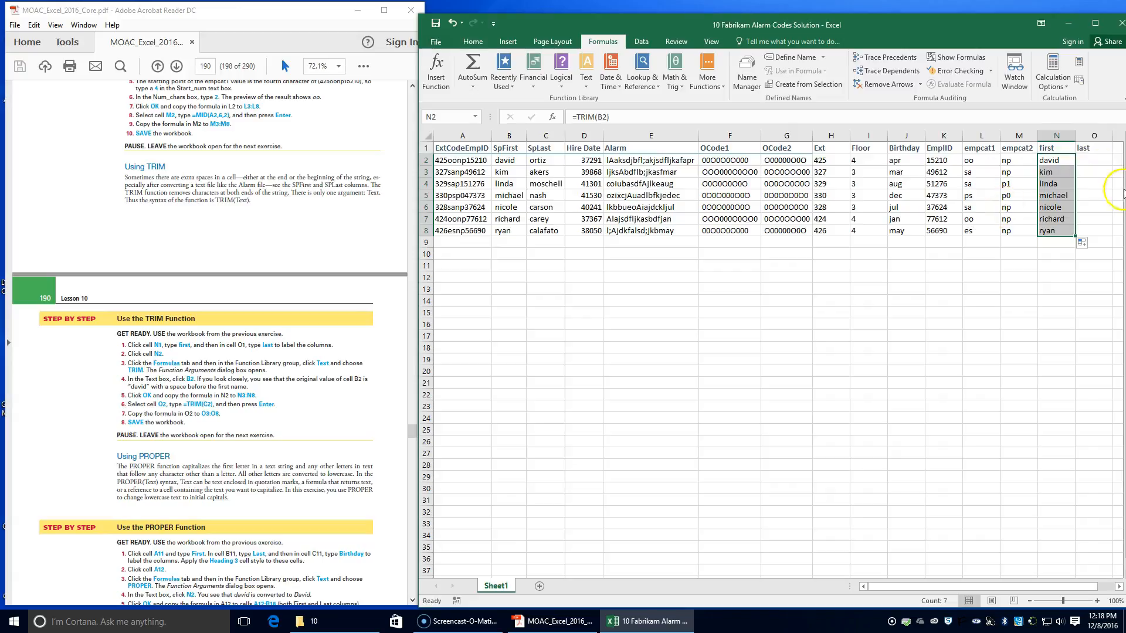
Step: Enter the formula =TRIM(C2) in cell O2 to remove extra spaces from the last name
{"action": "left_click", "coordinate": [1088, 158]}
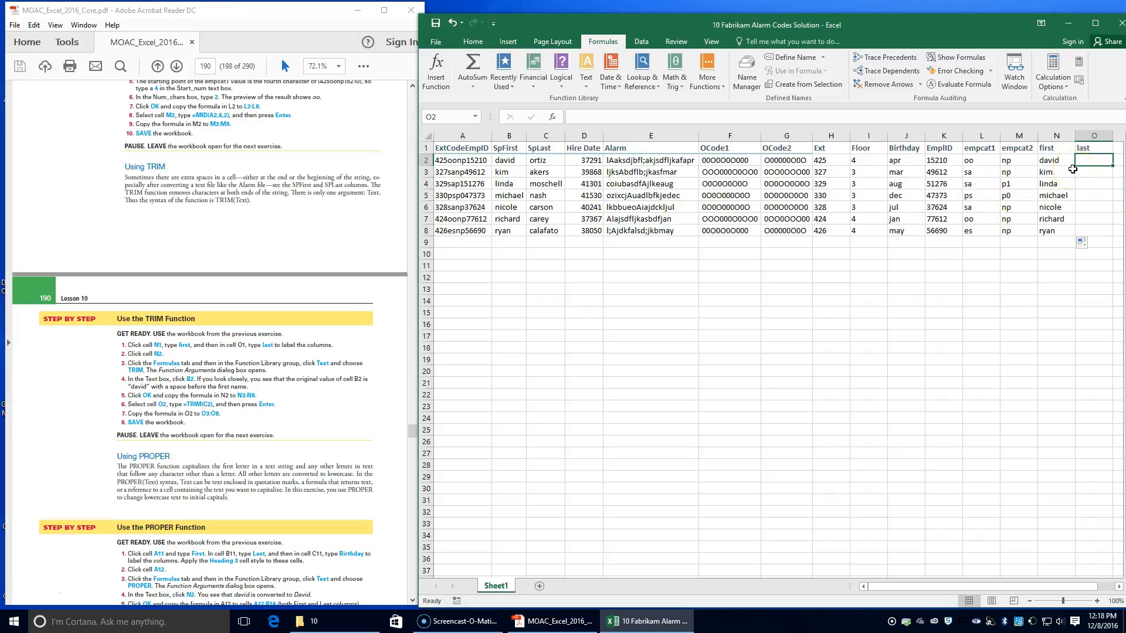
{"action": "type", "text": "=Trim"}
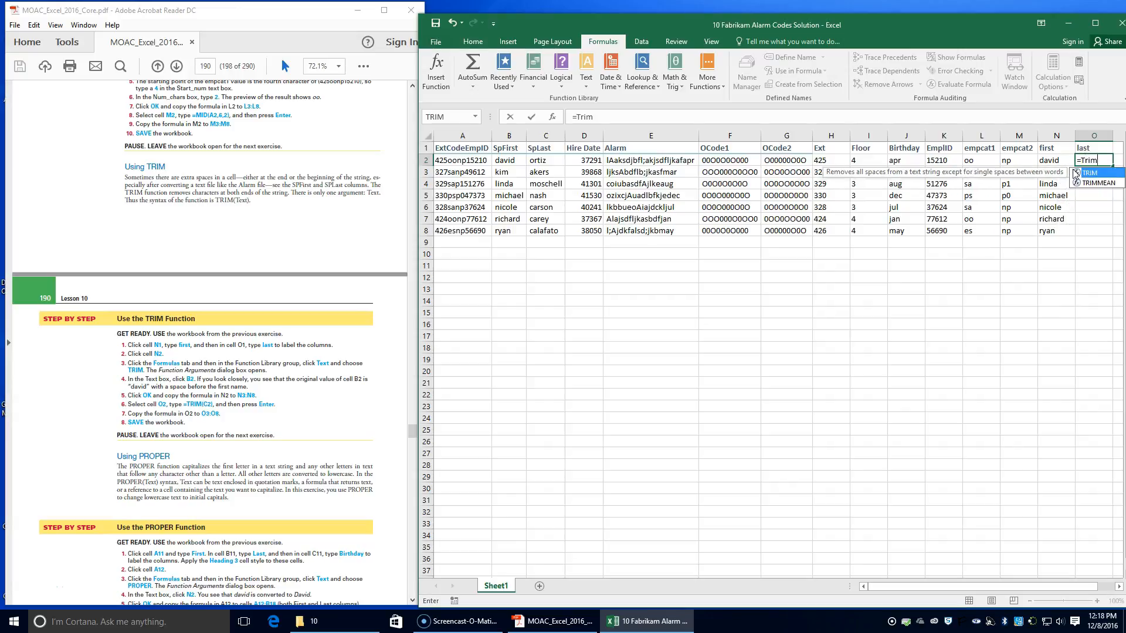
{"action": "type", "text": "(c2"}
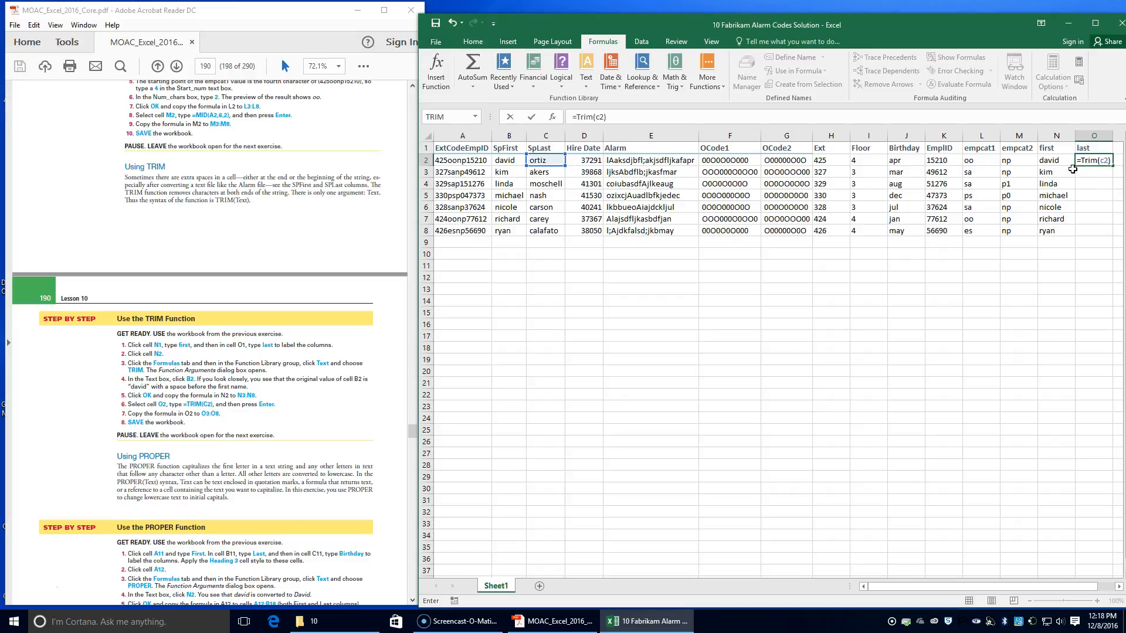
{"action": "key", "text": "Return"}
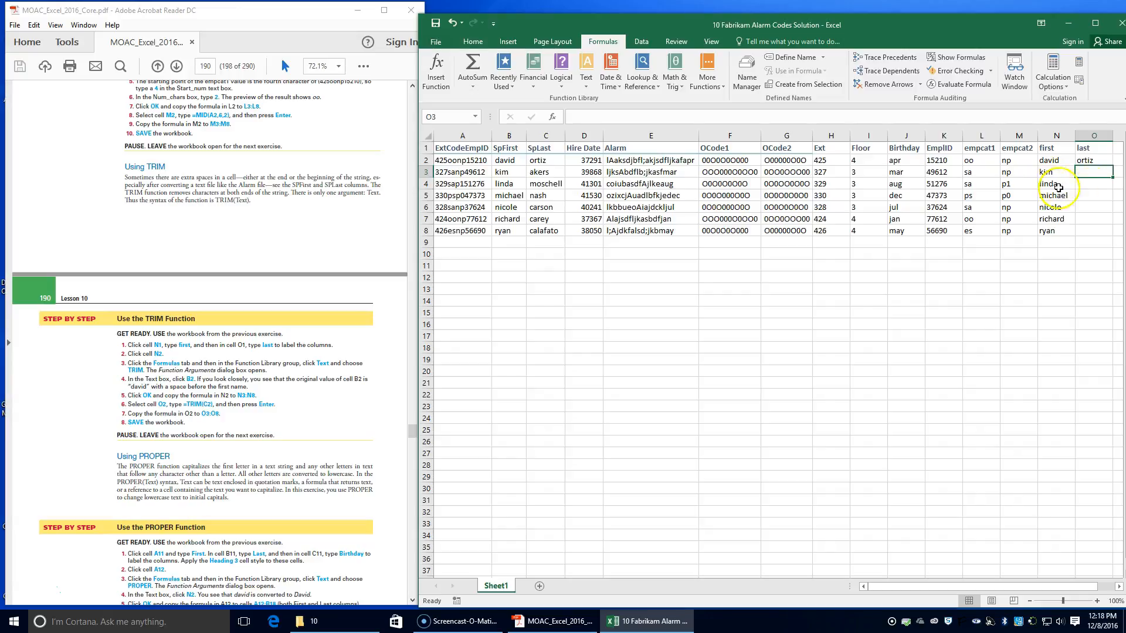
Step: Copy the TRIM formula in O2 down to O8 and save the workbook
{"action": "left_click", "coordinate": [1086, 162]}
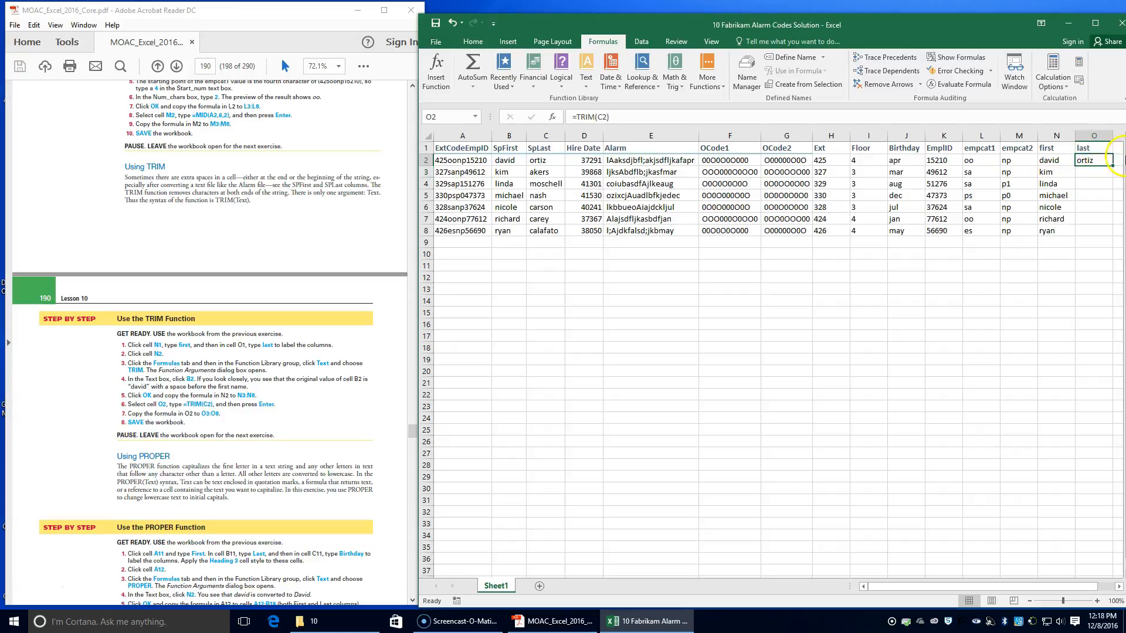
{"action": "double_click", "coordinate": [1113, 167]}
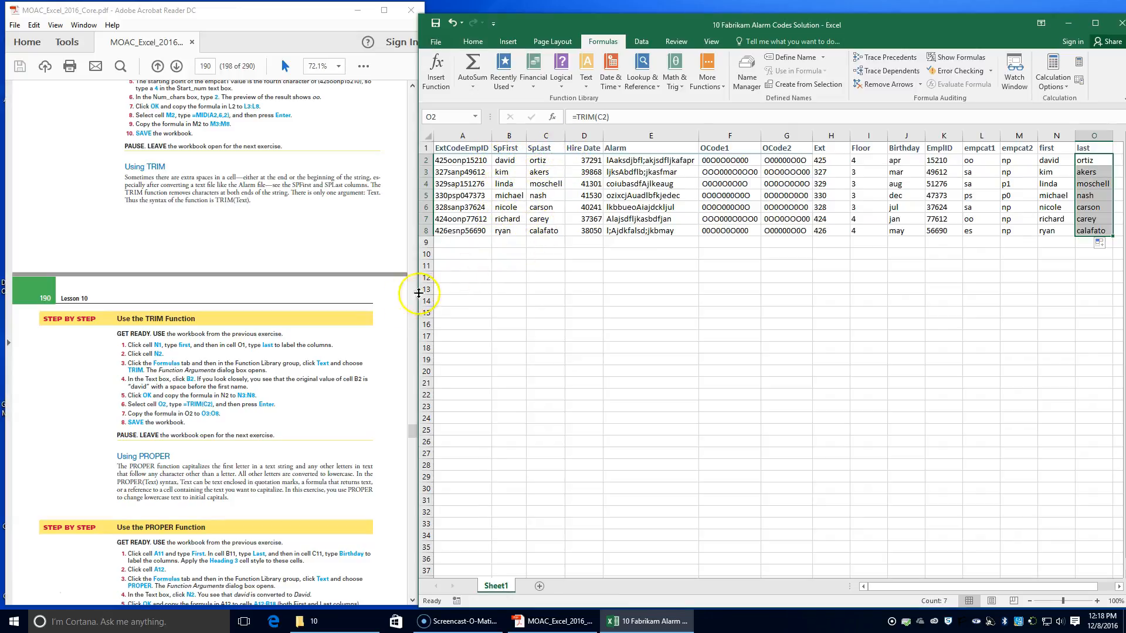
{"action": "scroll", "coordinate": [180, 378], "scroll_direction": "down", "scroll_amount": 2}
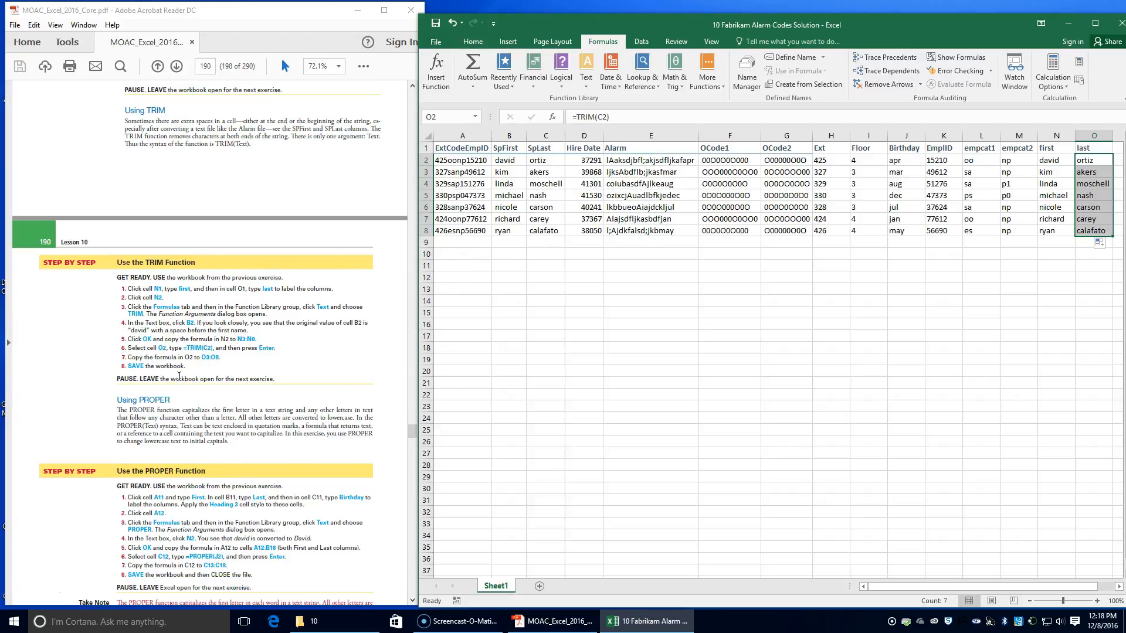
{"action": "left_click", "coordinate": [434, 25]}
Step: Label the columns for the PROPER exercise with First in A11, Last in B11 and Birthday in C11
{"action": "scroll", "coordinate": [257, 375], "scroll_direction": "down", "scroll_amount": 1}
{"action": "left_click", "coordinate": [247, 366]}
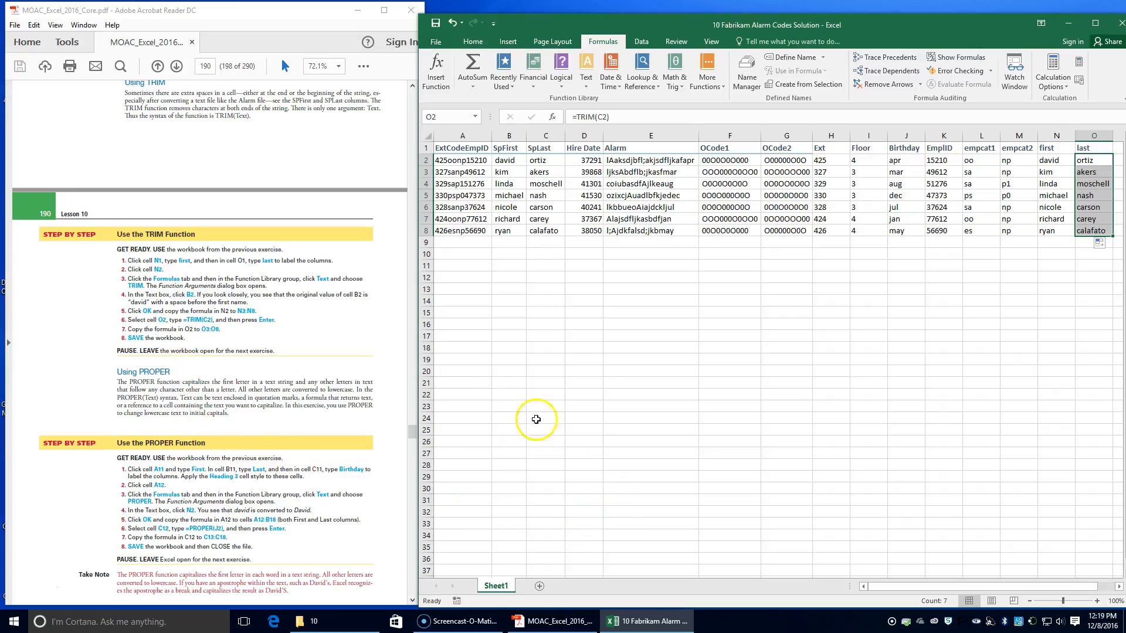
{"action": "left_click", "coordinate": [448, 267]}
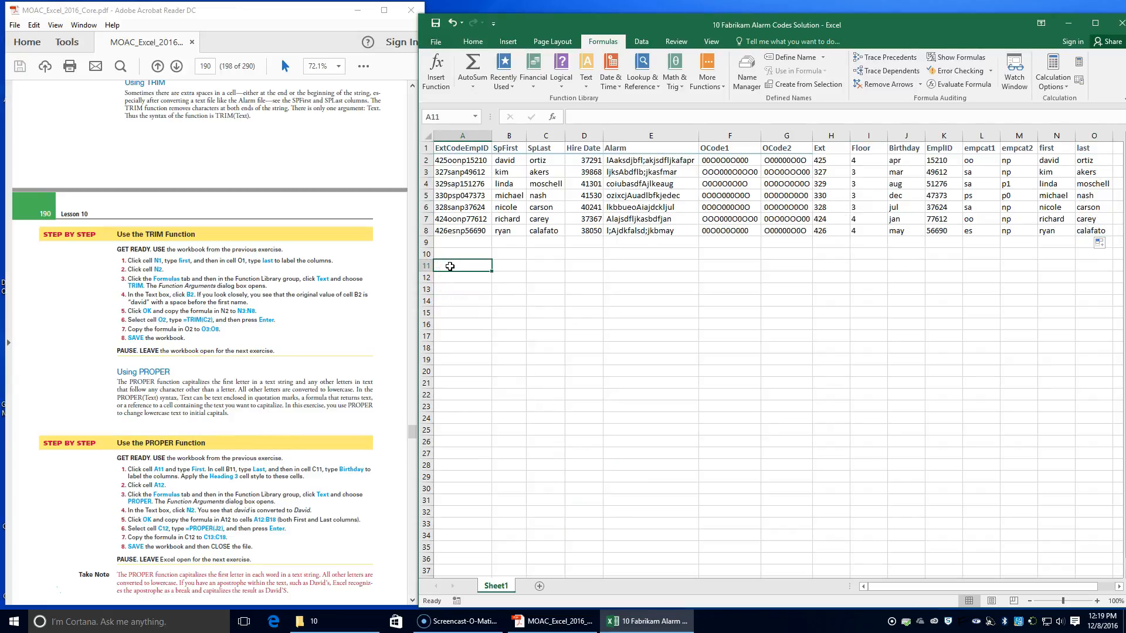
{"action": "type", "text": "First"}
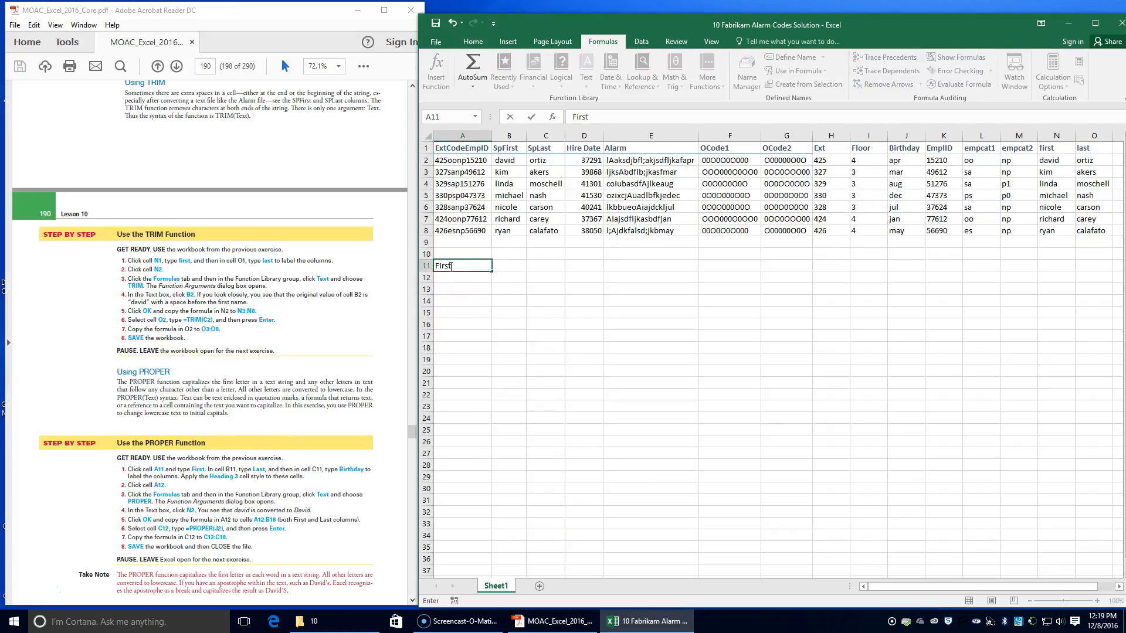
{"action": "key", "text": "Tab"}
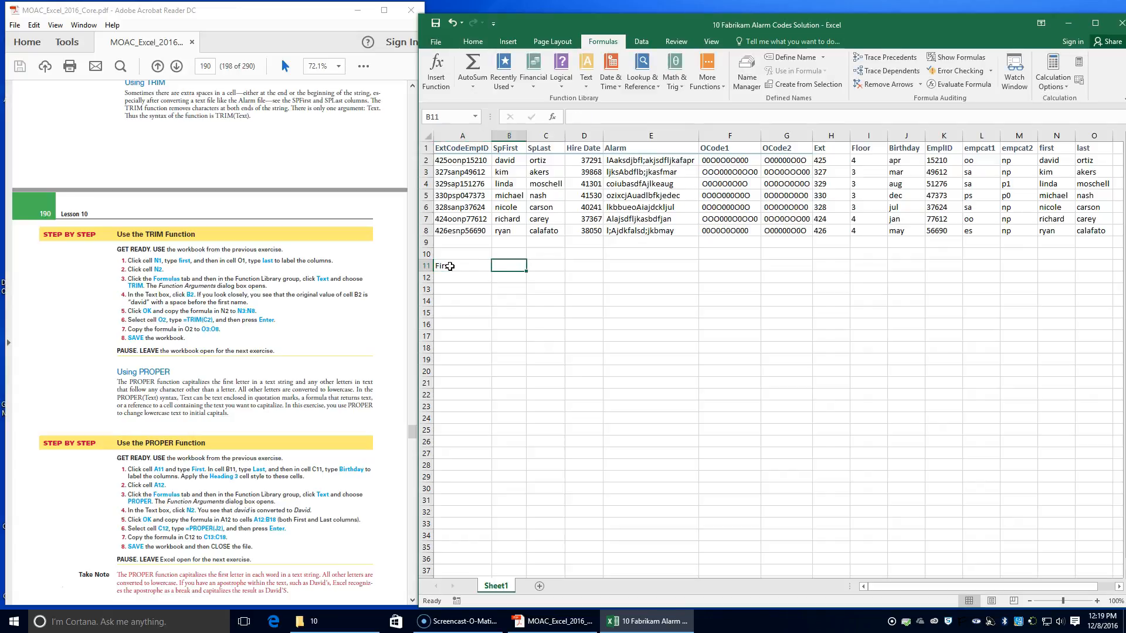
{"action": "type", "text": "Last"}
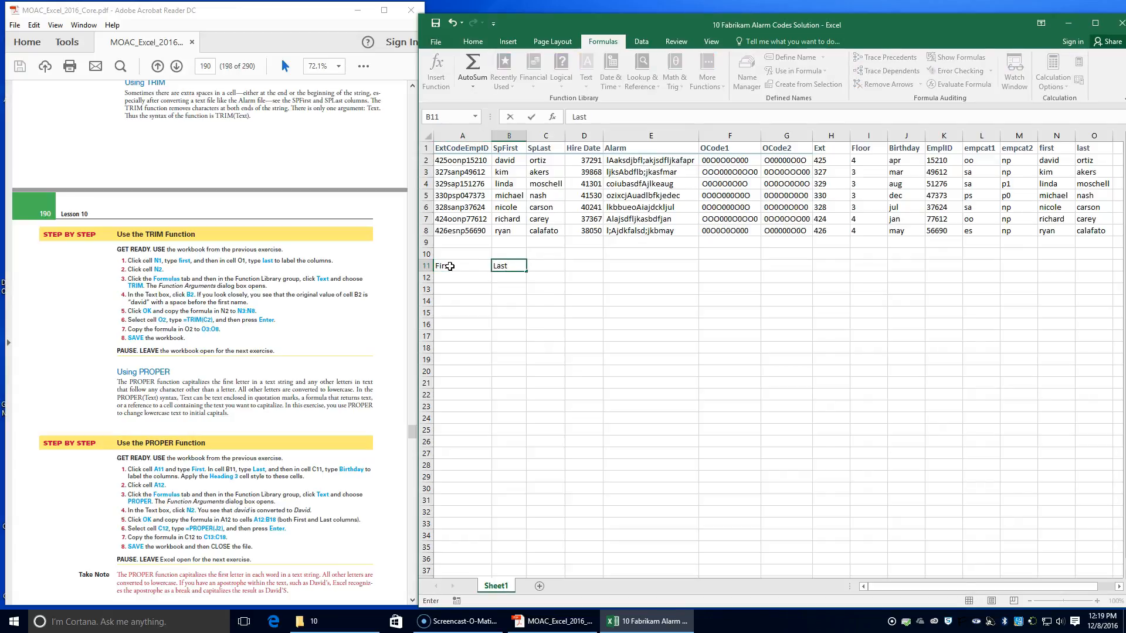
{"action": "key", "text": "Tab"}
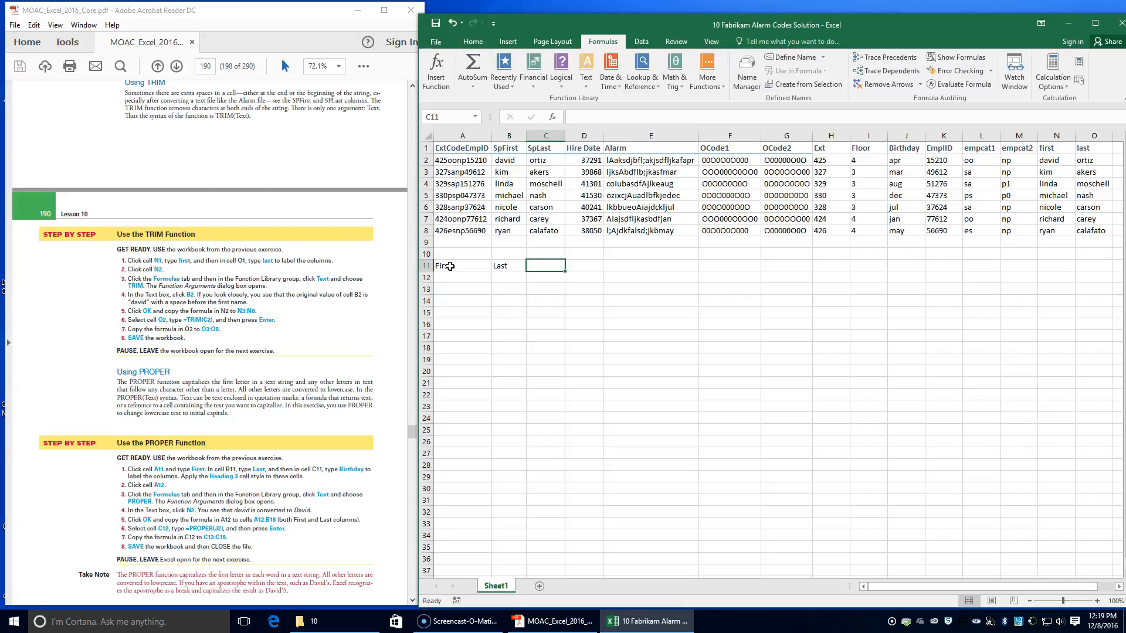
{"action": "type", "text": "Birthday"}
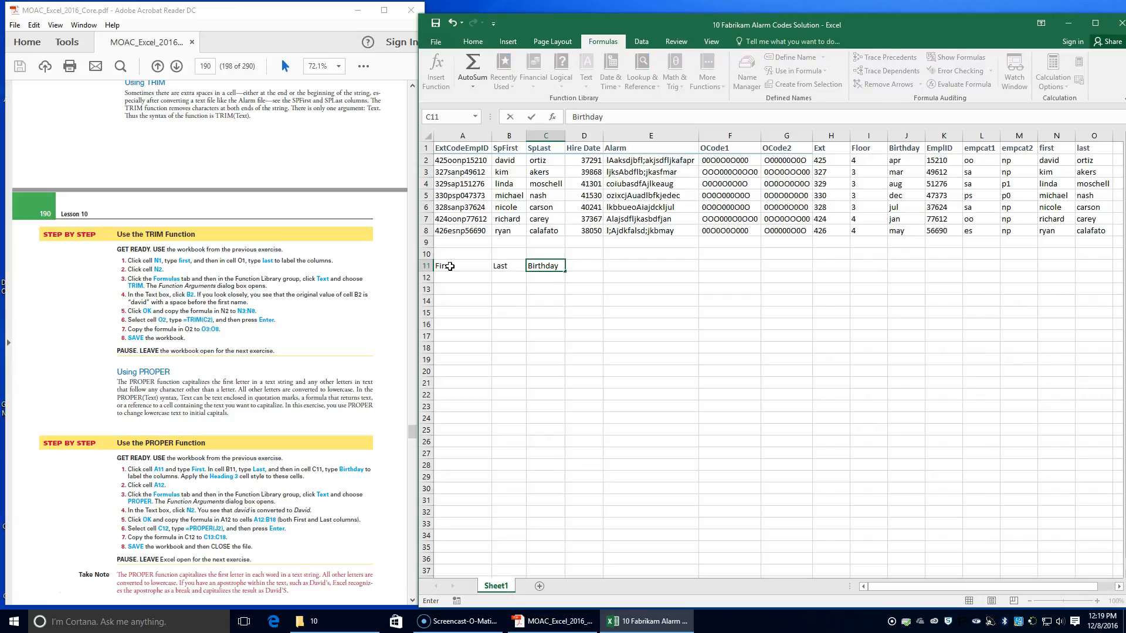
{"action": "key", "text": "Tab"}
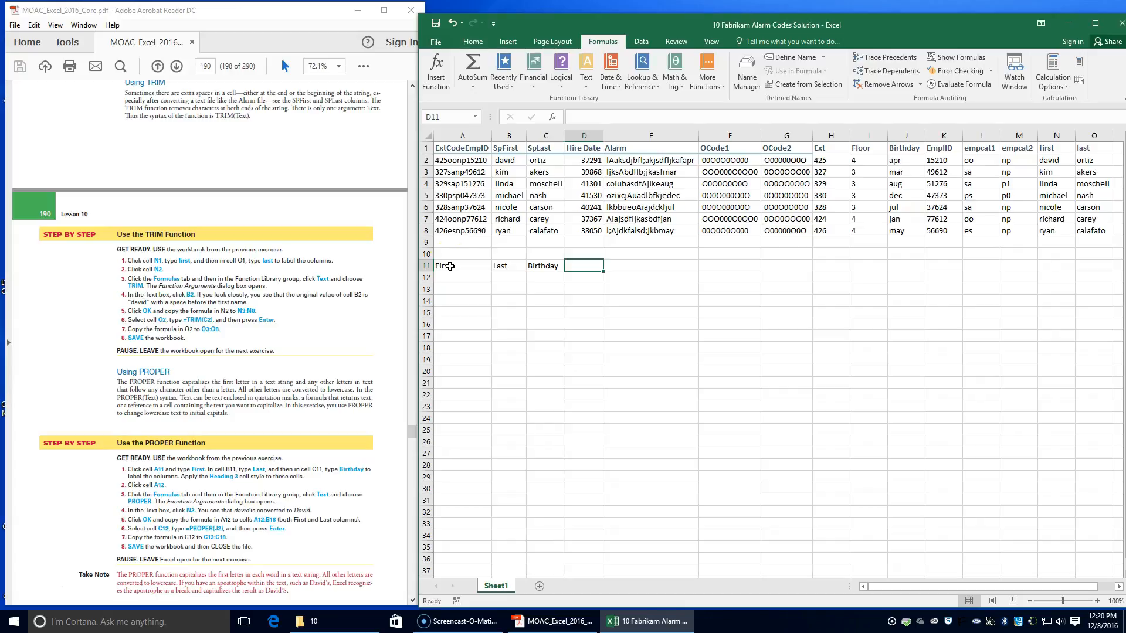
Step: Apply the Heading 3 cell style to the new labels in A11:C11
{"action": "left_click_drag", "start_coordinate": [447, 266], "coordinate": [548, 265]}
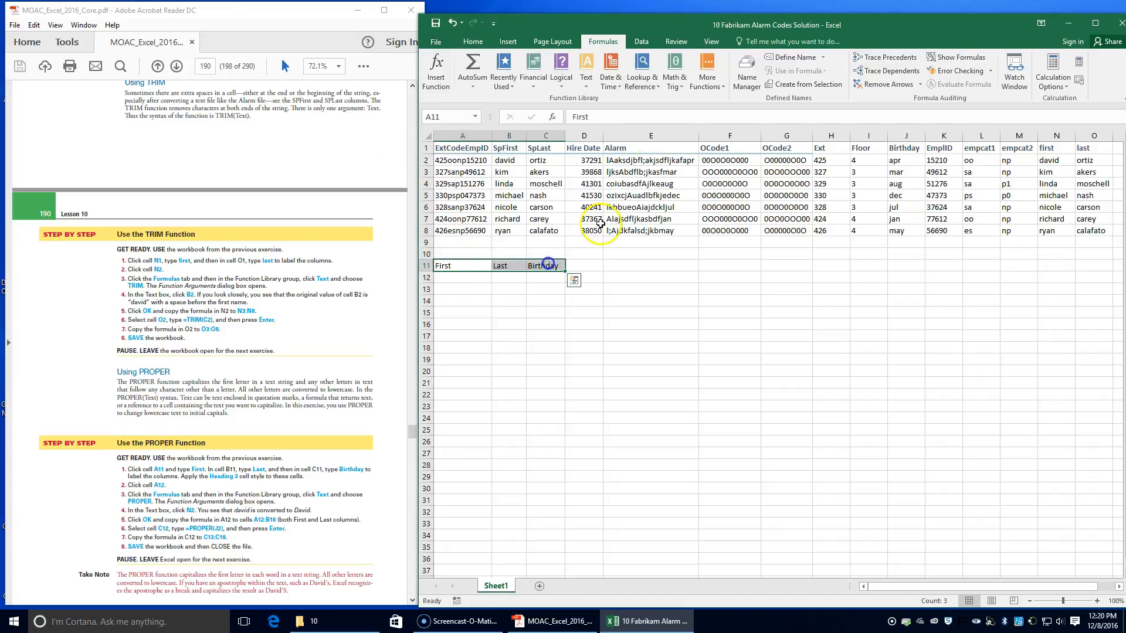
{"action": "left_click", "coordinate": [473, 41]}
{"action": "left_click", "coordinate": [919, 82]}
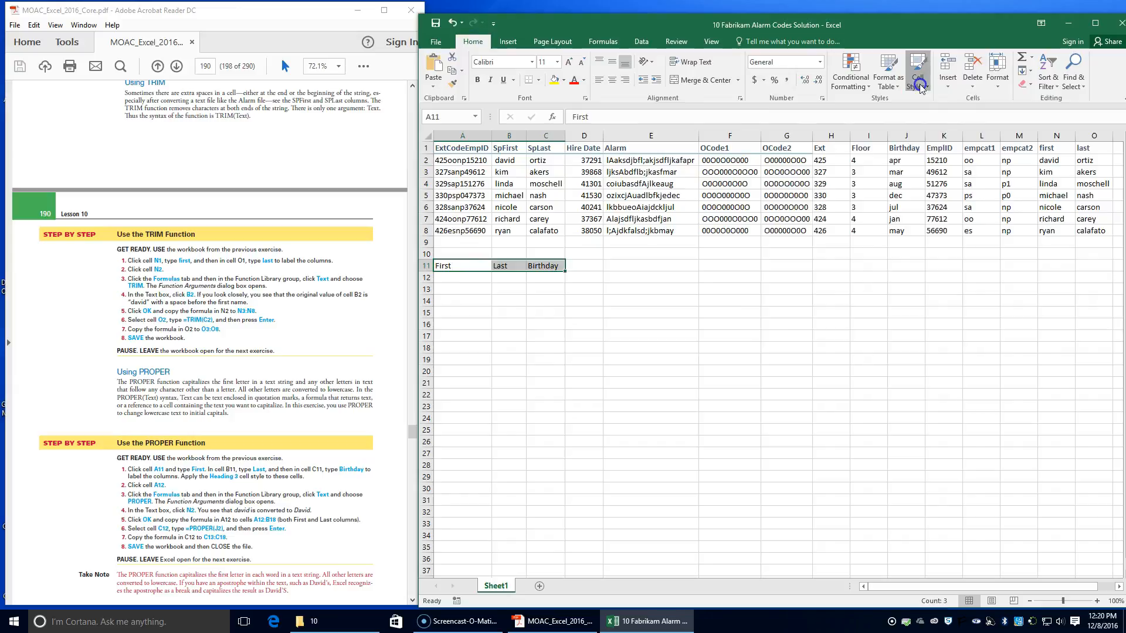
{"action": "left_click", "coordinate": [895, 189]}
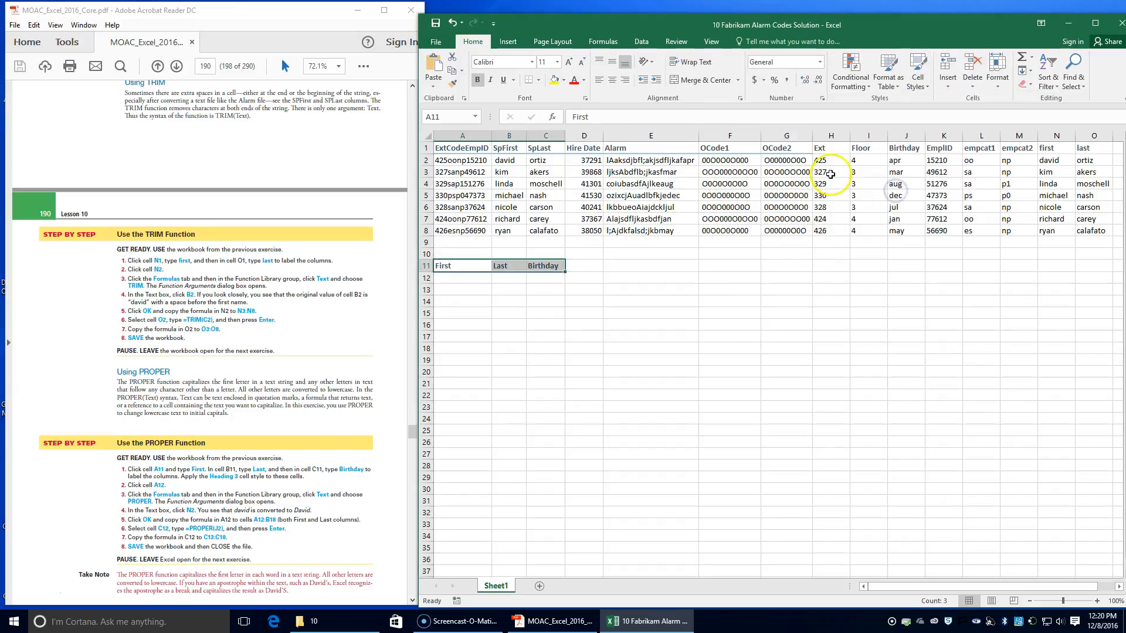
Step: Apply the Heading 3 cell style to the column labels in H1:O1
{"action": "left_click_drag", "start_coordinate": [822, 148], "coordinate": [1074, 146]}
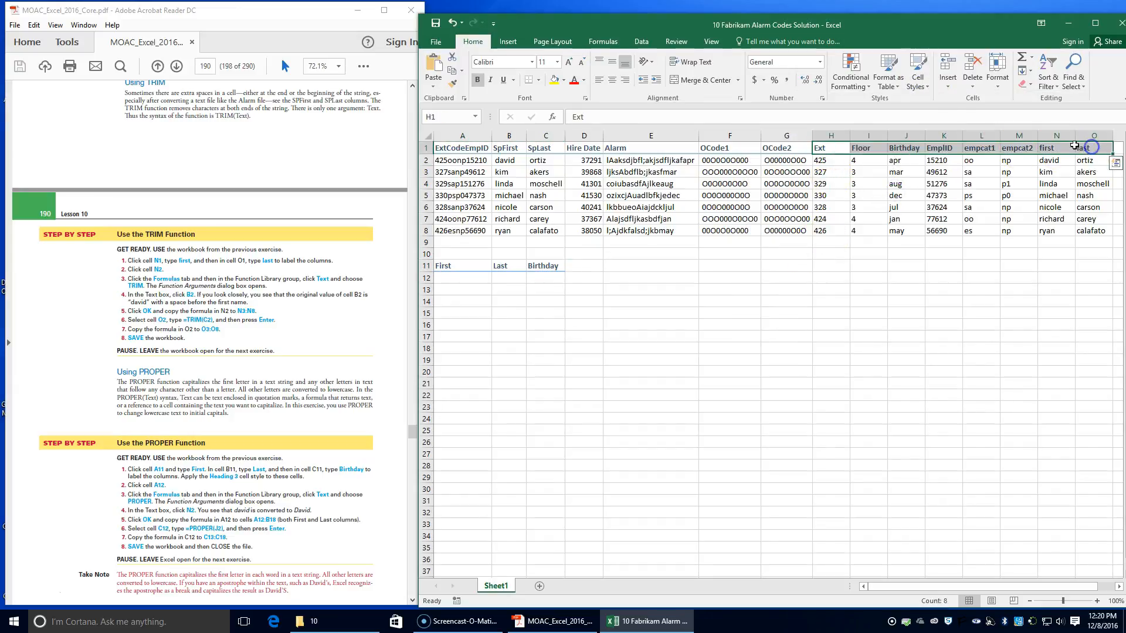
{"action": "left_click", "coordinate": [919, 82]}
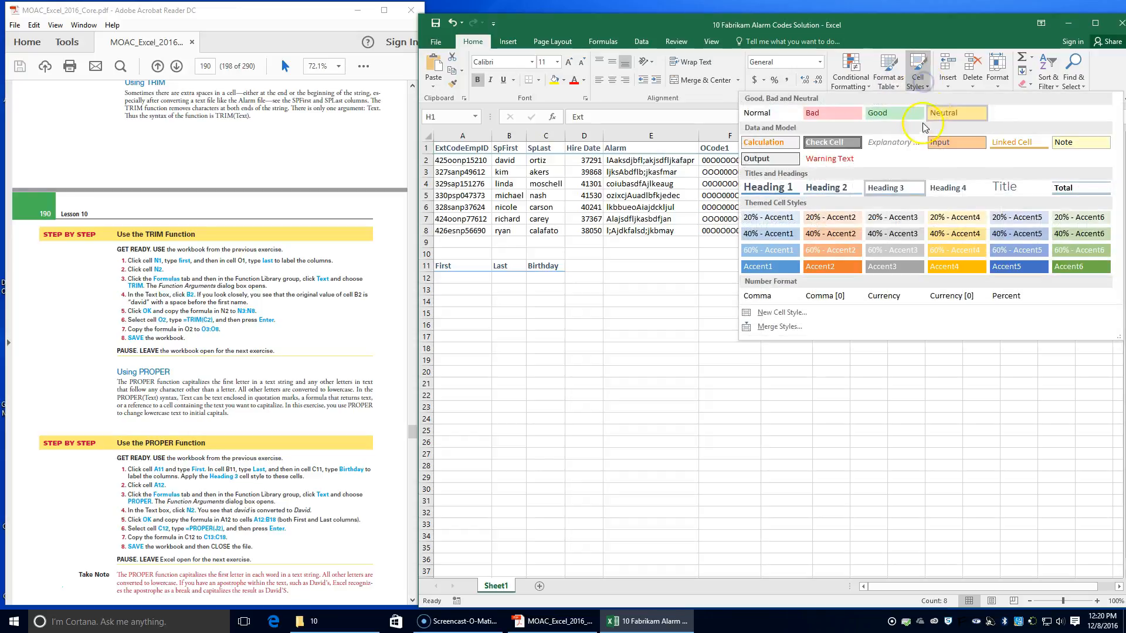
{"action": "left_click", "coordinate": [871, 186]}
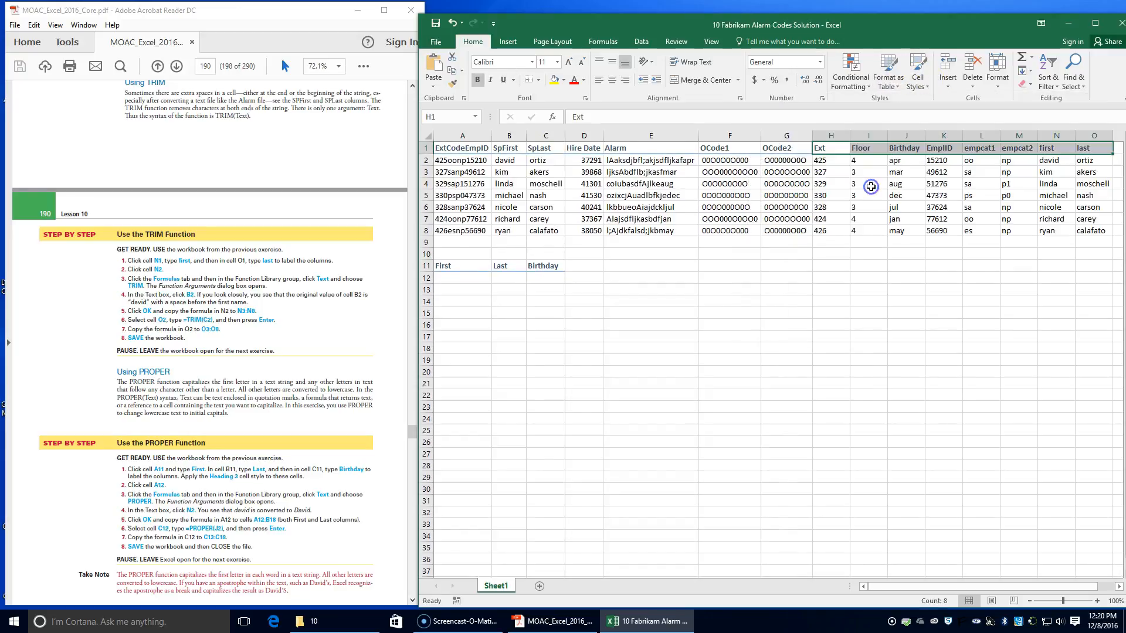
{"action": "left_click", "coordinate": [892, 287]}
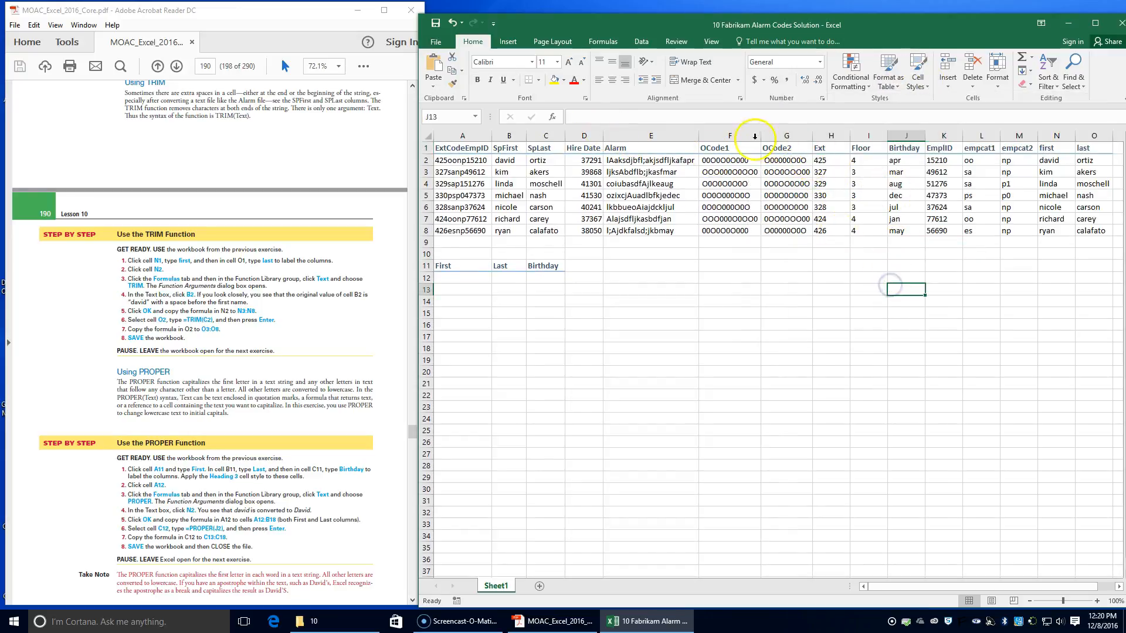
Step: Insert a PROPER function in cell A12 with N2 as its Text argument and copy it to A12:B18
{"action": "left_click", "coordinate": [456, 274]}
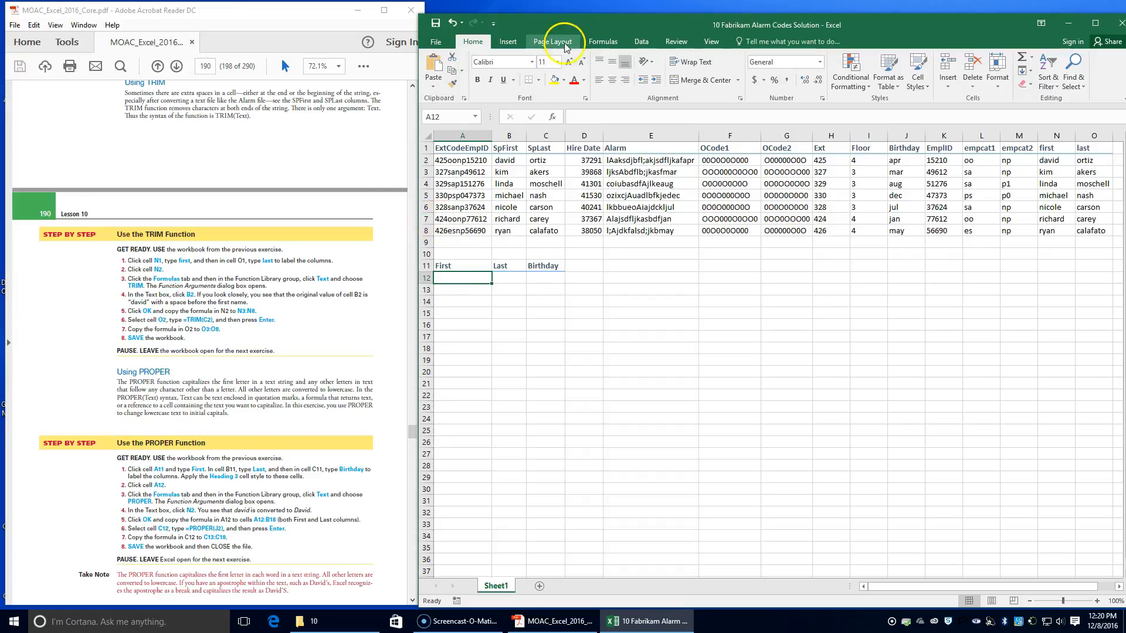
{"action": "left_click", "coordinate": [604, 42]}
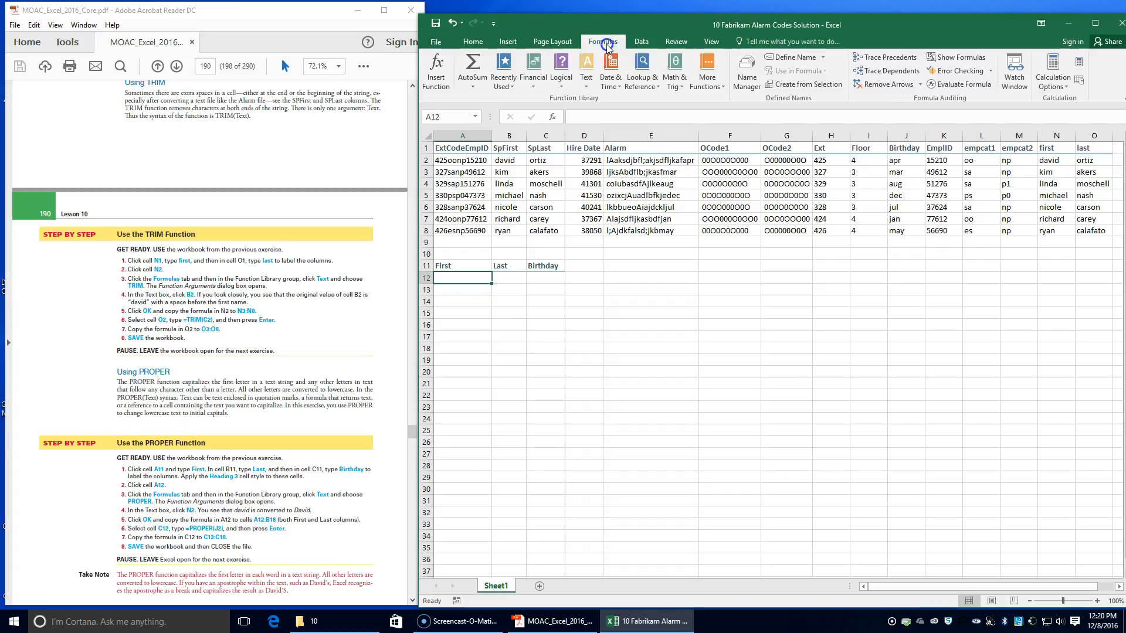
{"action": "left_click", "coordinate": [586, 76]}
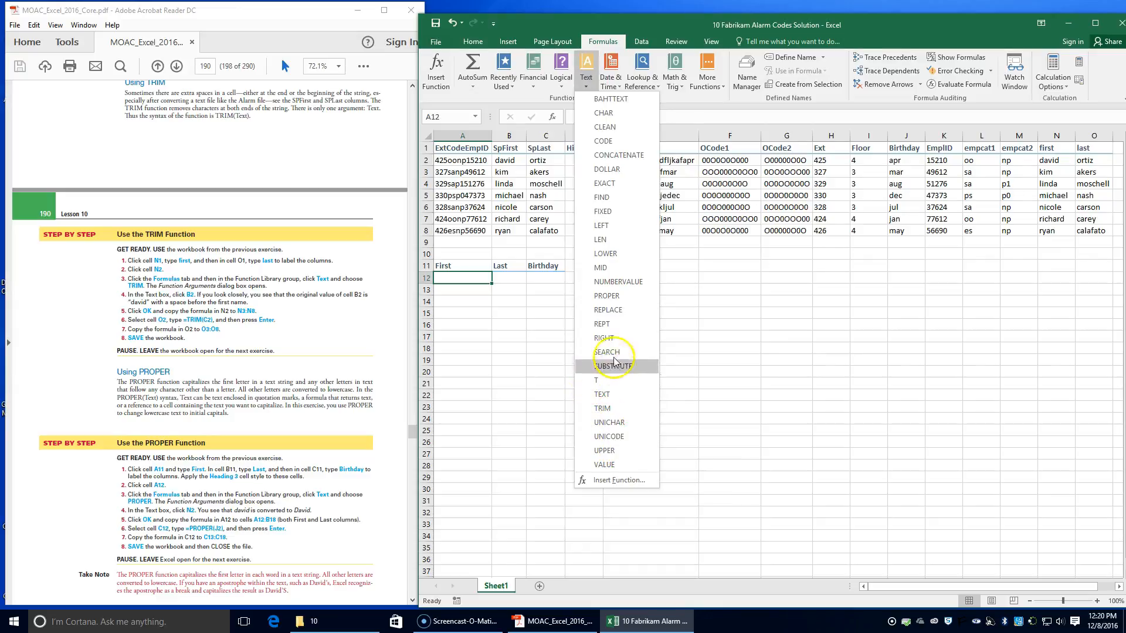
{"action": "left_click", "coordinate": [620, 296]}
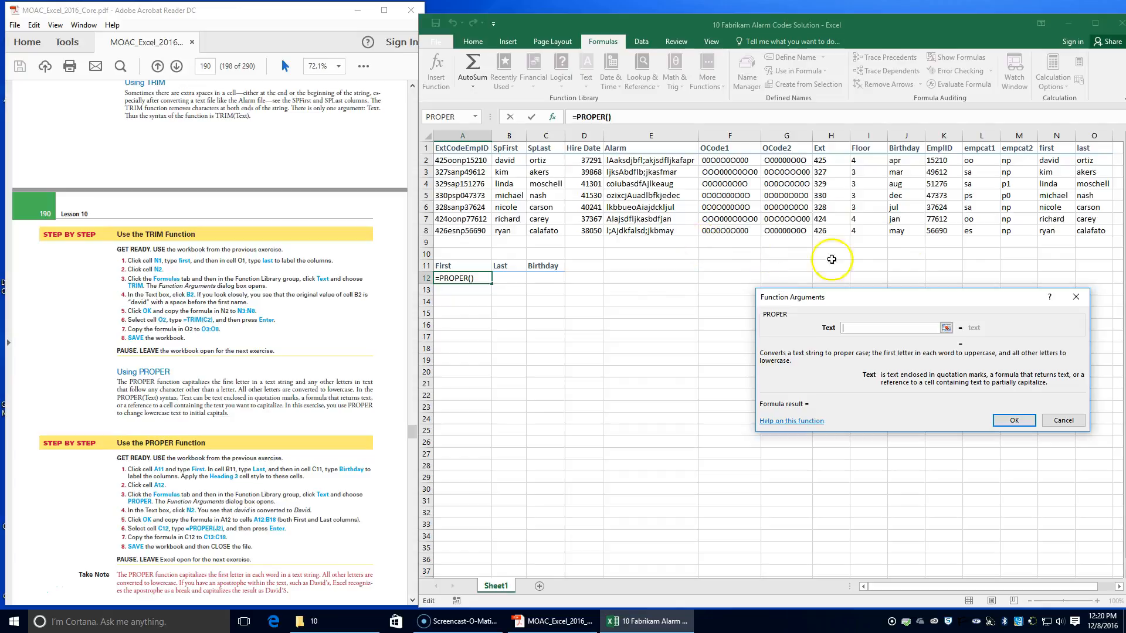
{"action": "left_click", "coordinate": [1054, 160]}
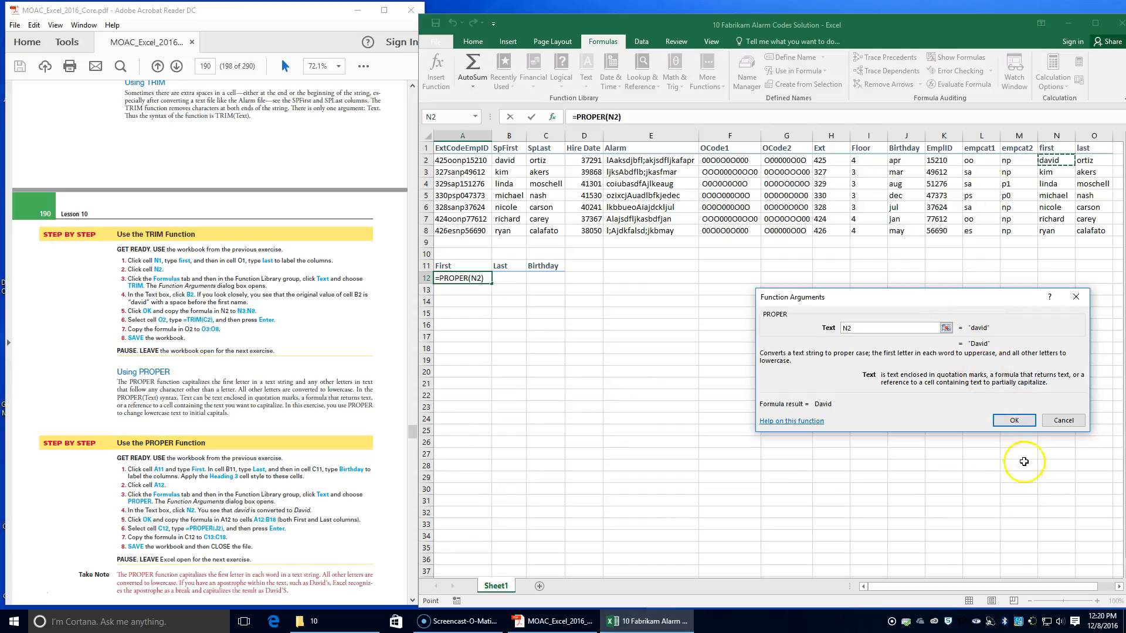
{"action": "left_click", "coordinate": [1014, 420]}
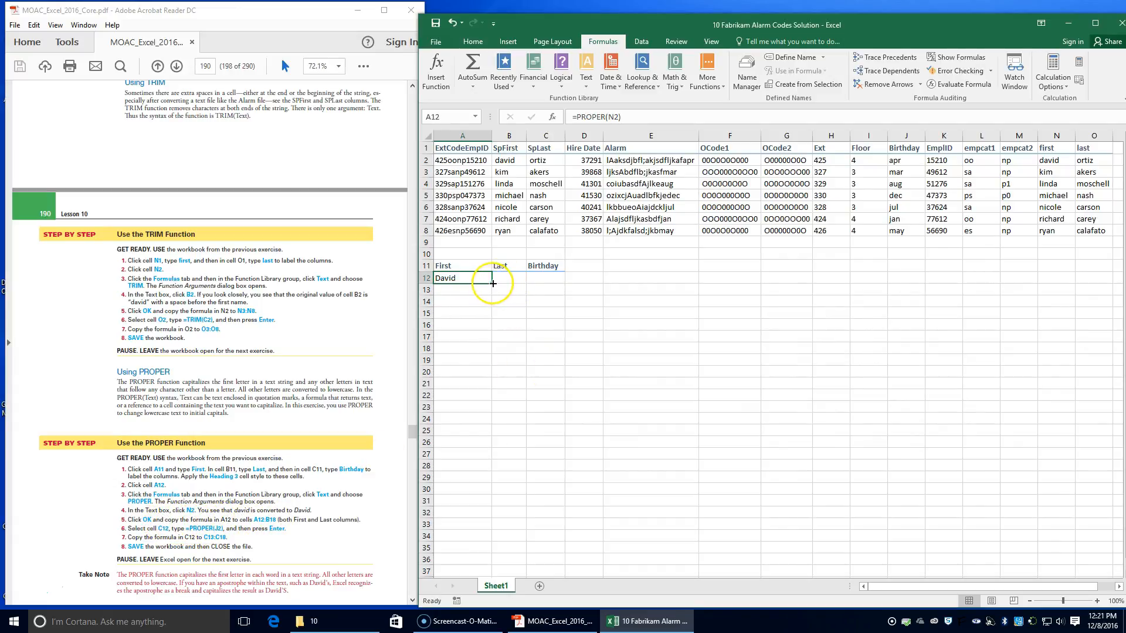
{"action": "left_click_drag", "start_coordinate": [493, 283], "coordinate": [516, 352]}
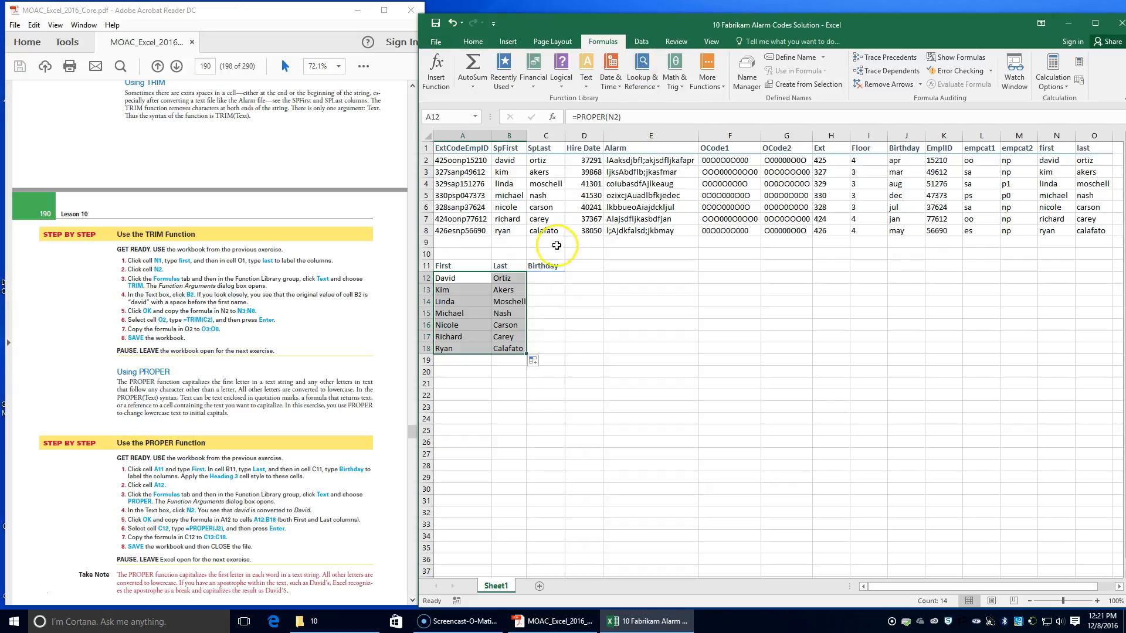
Step: Enter the formula =PROPER(J2) in cell C12 and copy it down to C18
{"action": "left_click", "coordinate": [549, 284]}
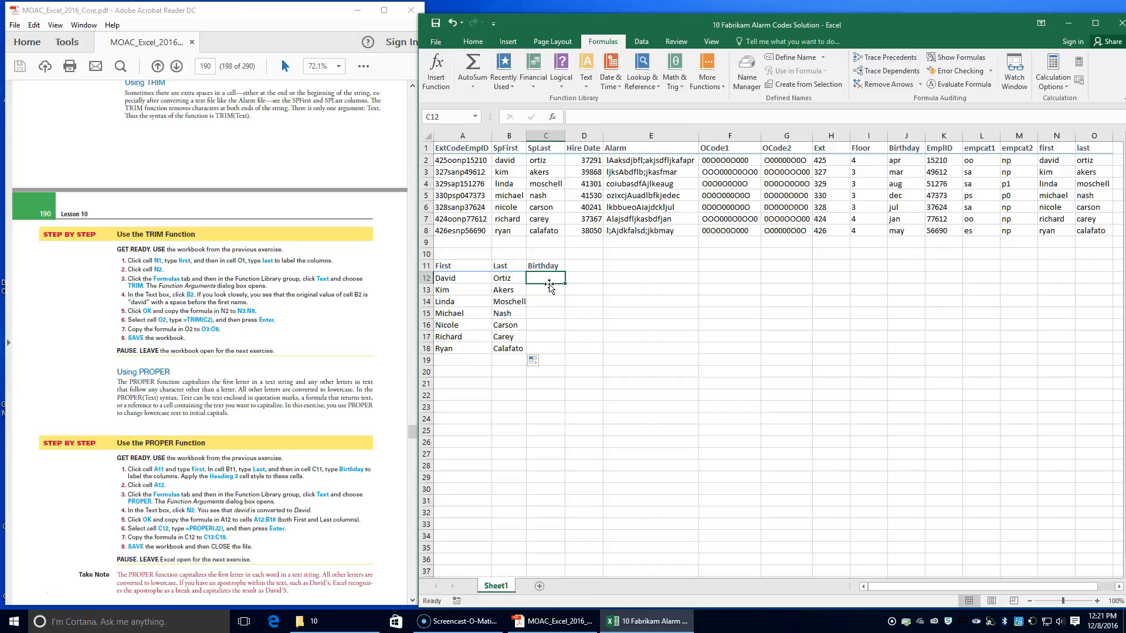
{"action": "type", "text": "="}
{"action": "type", "text": "prop"}
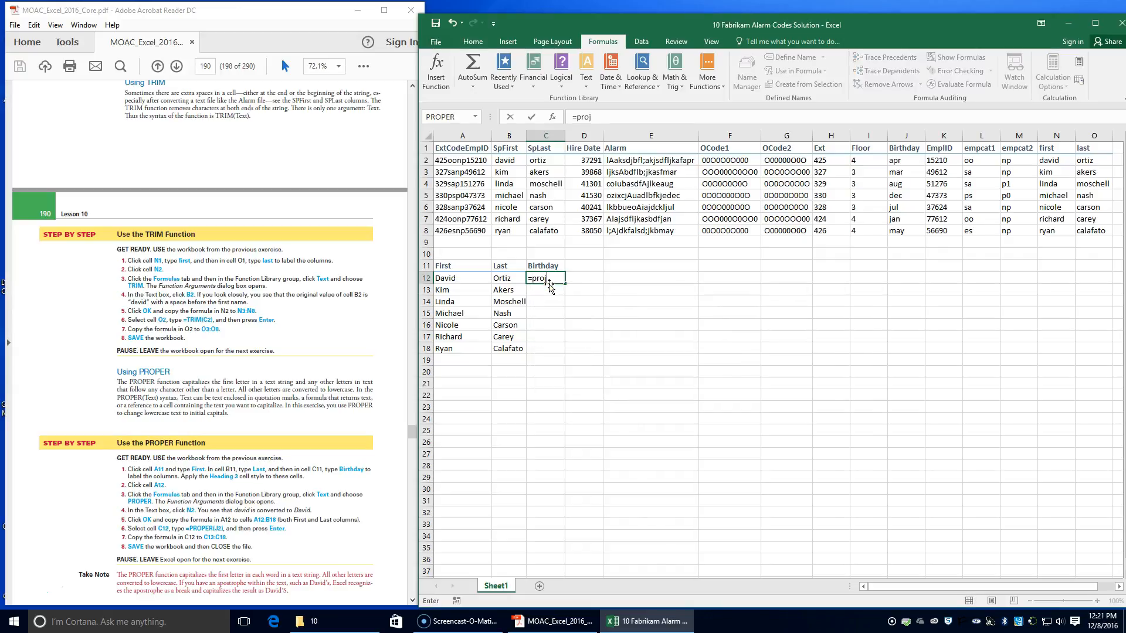
{"action": "double_click", "coordinate": [555, 290]}
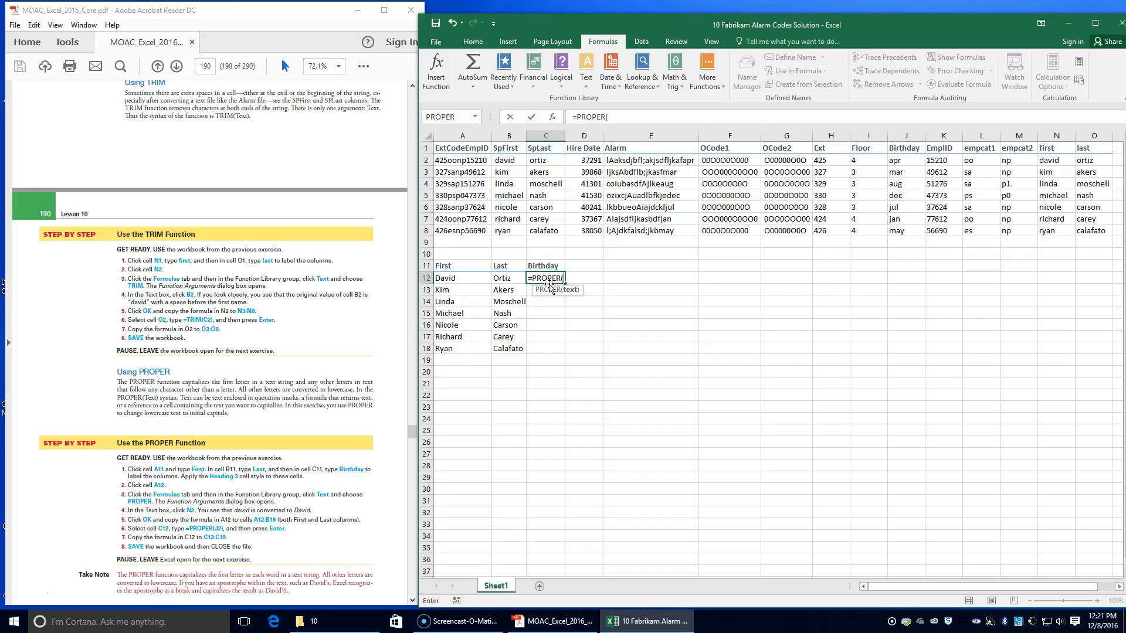
{"action": "type", "text": "j2)"}
{"action": "key", "text": "Return"}
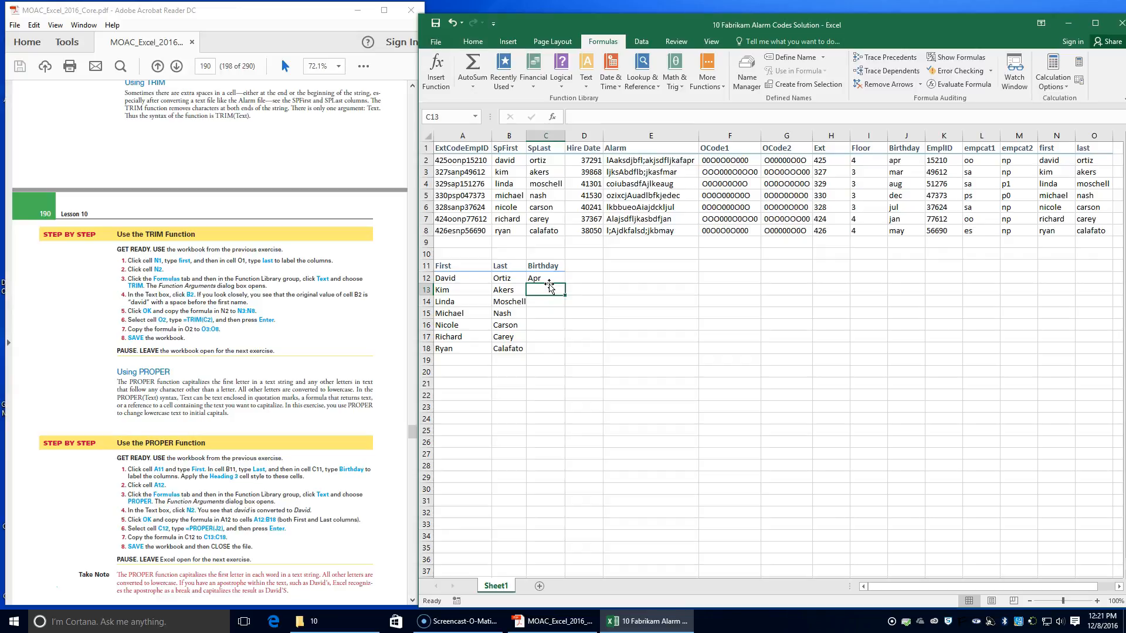
{"action": "left_click", "coordinate": [547, 279]}
{"action": "double_click", "coordinate": [564, 284]}
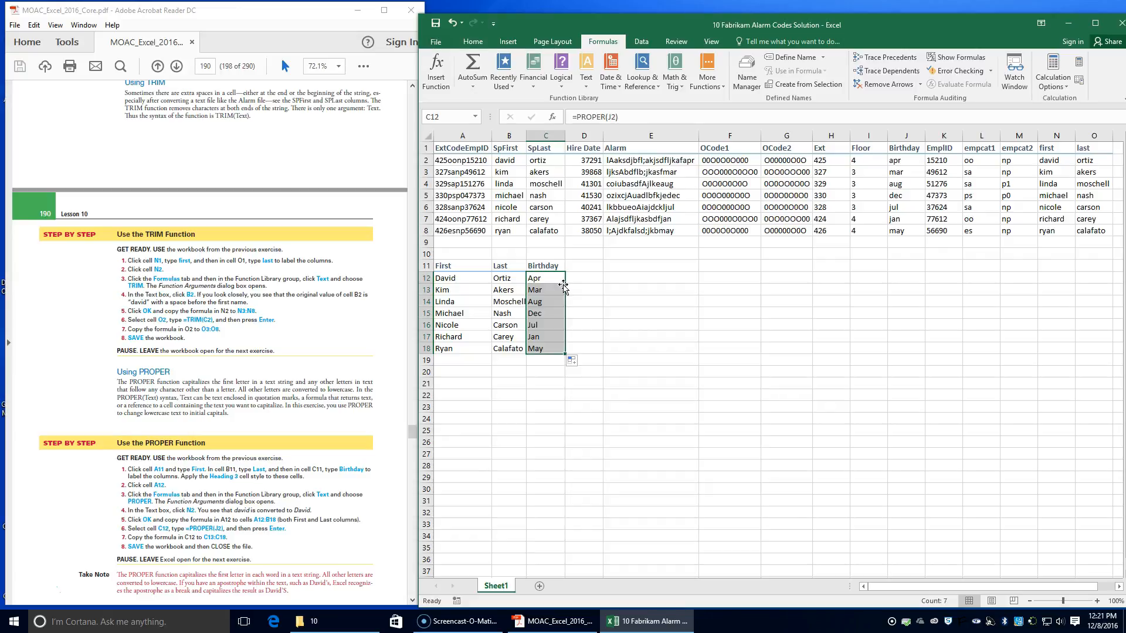
Step: Save the Fabrikam Alarm Codes Solution workbook and close it
{"action": "left_click", "coordinate": [436, 23]}
{"action": "left_click", "coordinate": [1120, 22]}
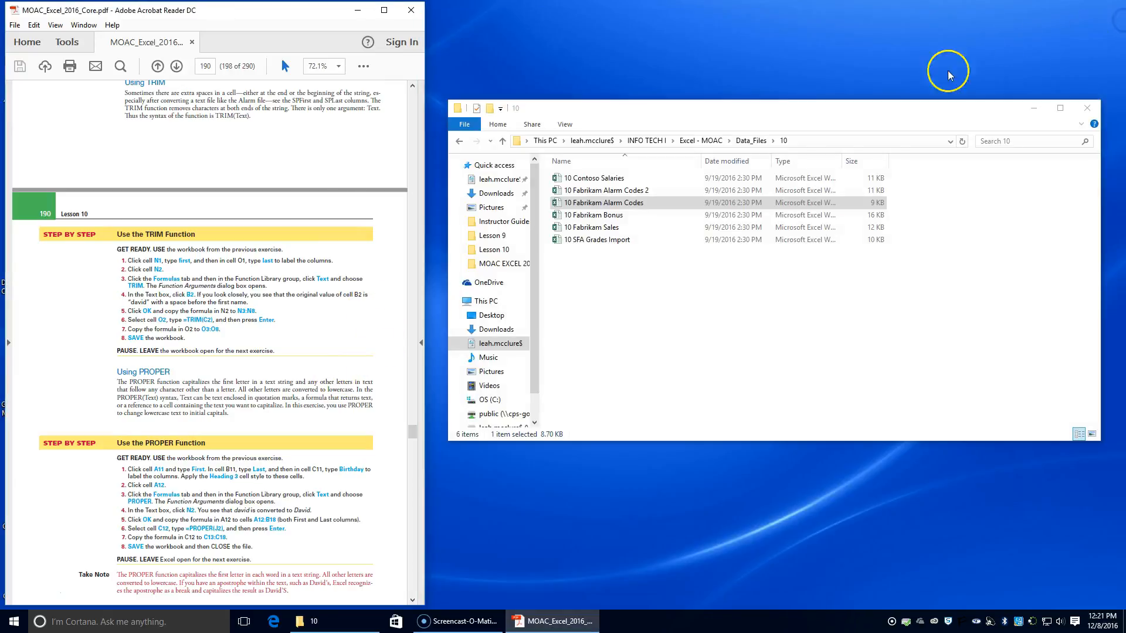
Step: Open the workbook 10 Fabrikam Alarm Codes 2 from the lesson 10 data folder, enable editing and place its window beside the textbook
{"action": "scroll", "coordinate": [243, 445], "scroll_direction": "down", "scroll_amount": 3}
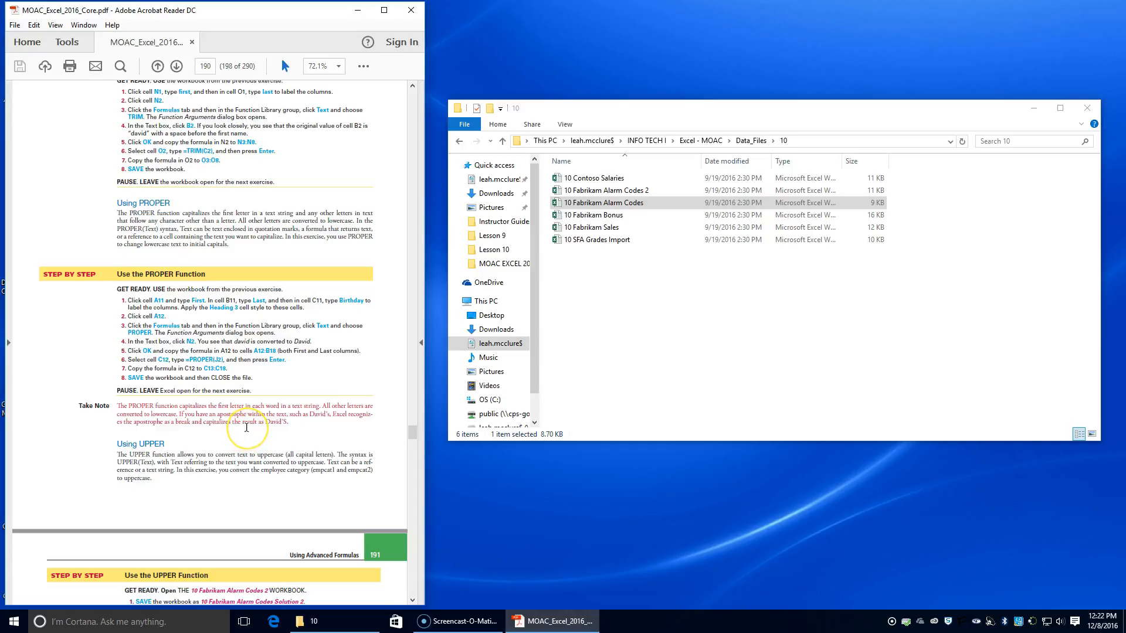
{"action": "double_click", "coordinate": [607, 191]}
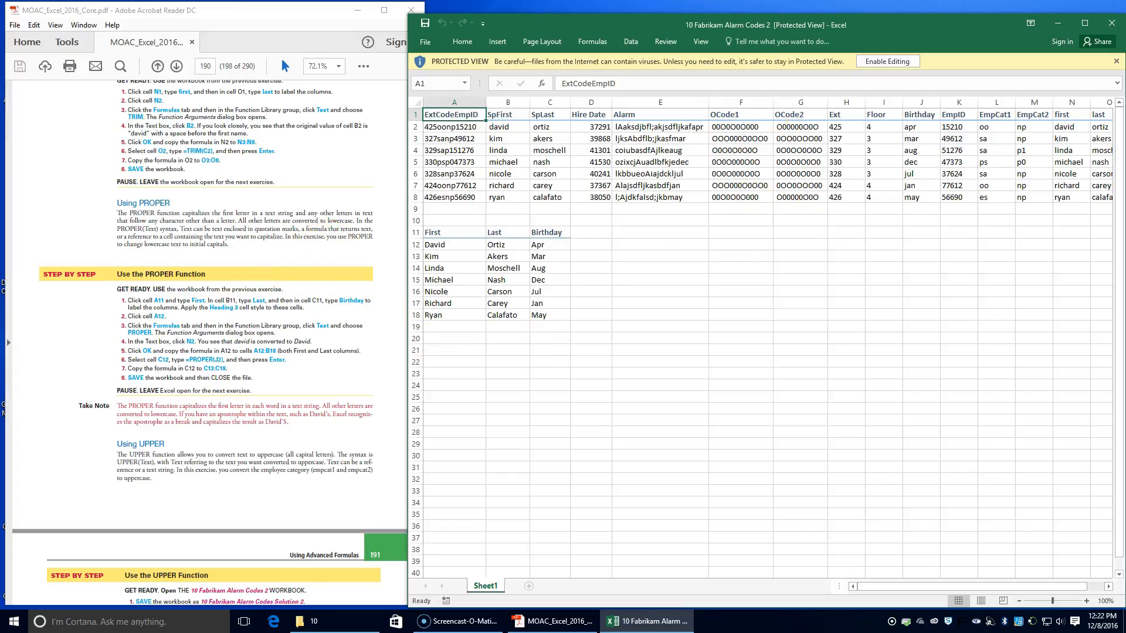
{"action": "left_click", "coordinate": [891, 61]}
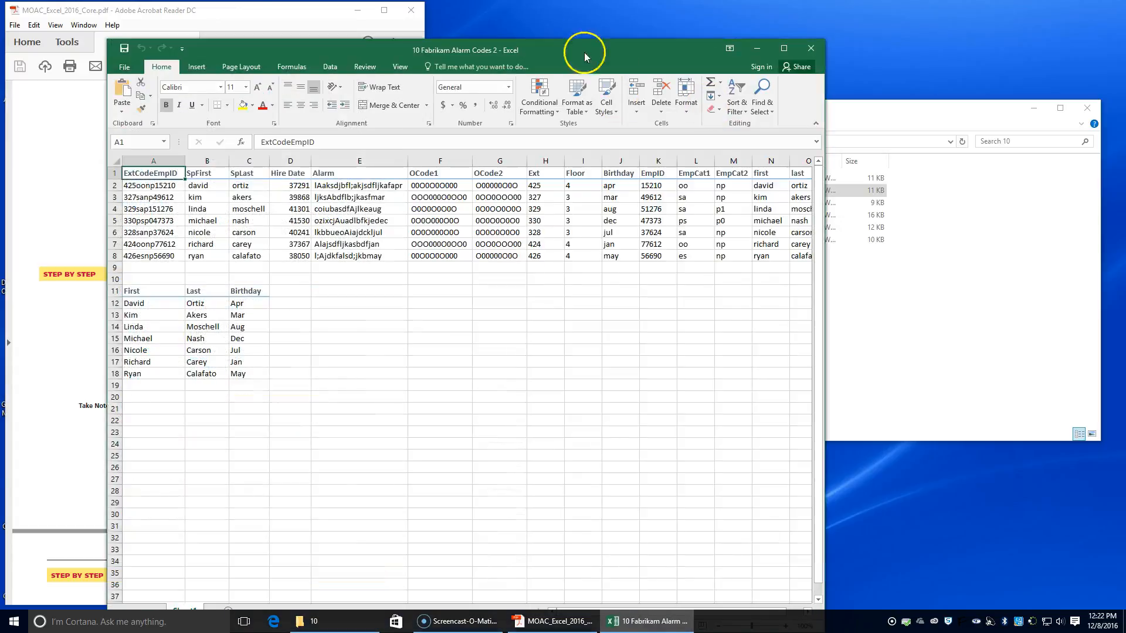
{"action": "left_click_drag", "start_coordinate": [605, 52], "coordinate": [922, 16]}
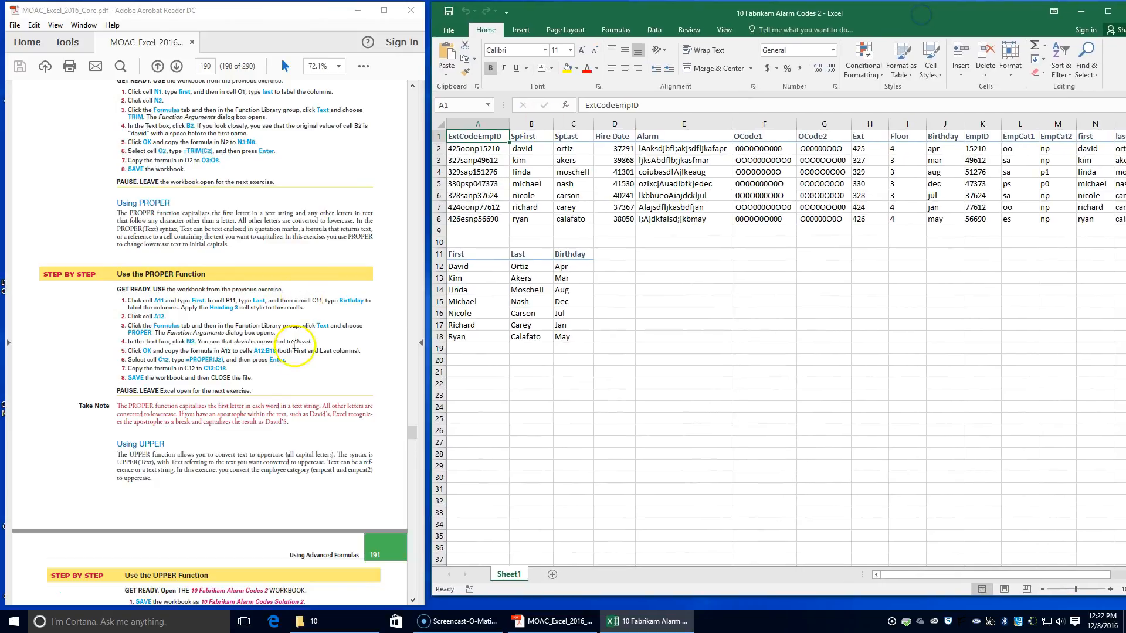
{"action": "scroll", "coordinate": [220, 489], "scroll_direction": "down", "scroll_amount": 3}
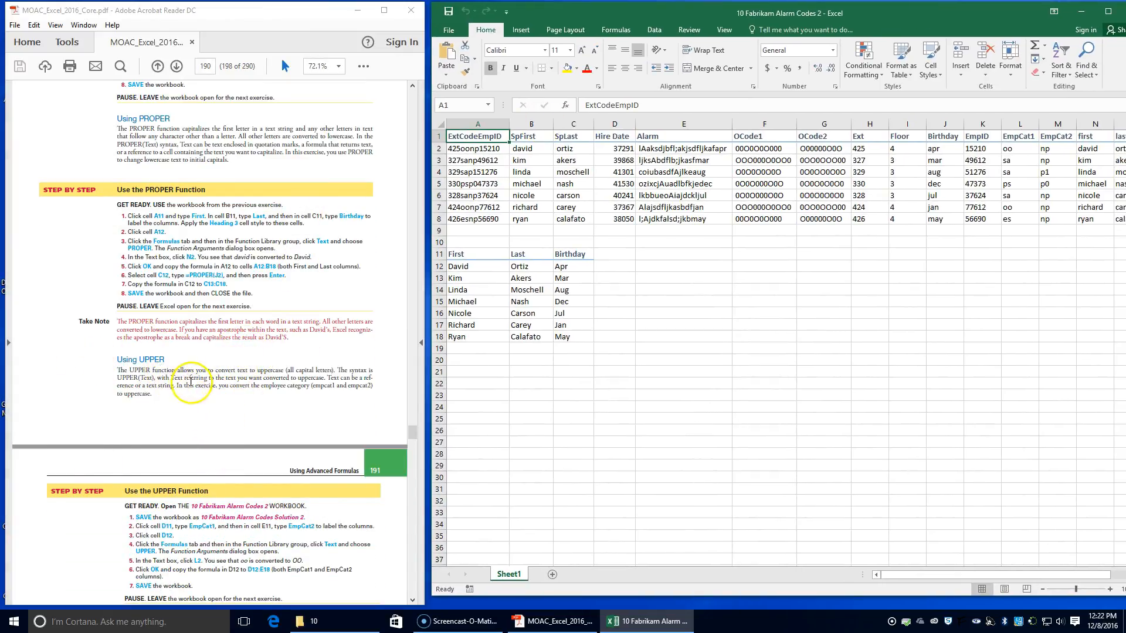
Step: Save a copy of the workbook as 10 Fabrikam Alarm Codes Solution 2 in the Lesson 10 folder
{"action": "left_click_drag", "start_coordinate": [152, 371], "coordinate": [208, 374]}
{"action": "left_click_drag", "start_coordinate": [219, 374], "coordinate": [289, 375]}
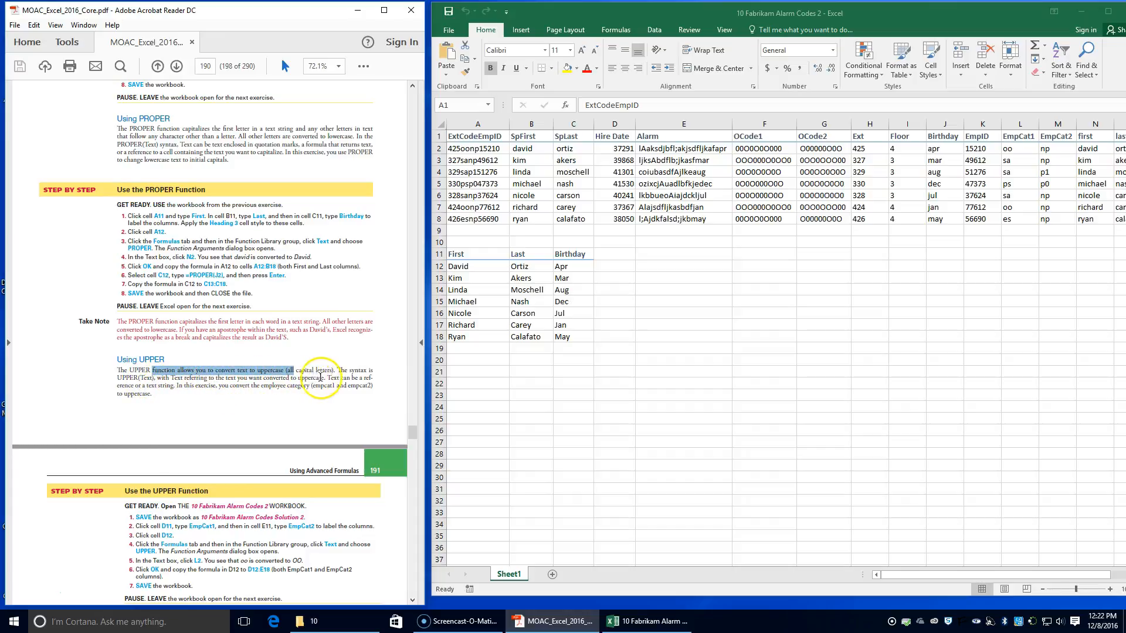
{"action": "scroll", "coordinate": [261, 499], "scroll_direction": "down", "scroll_amount": 2}
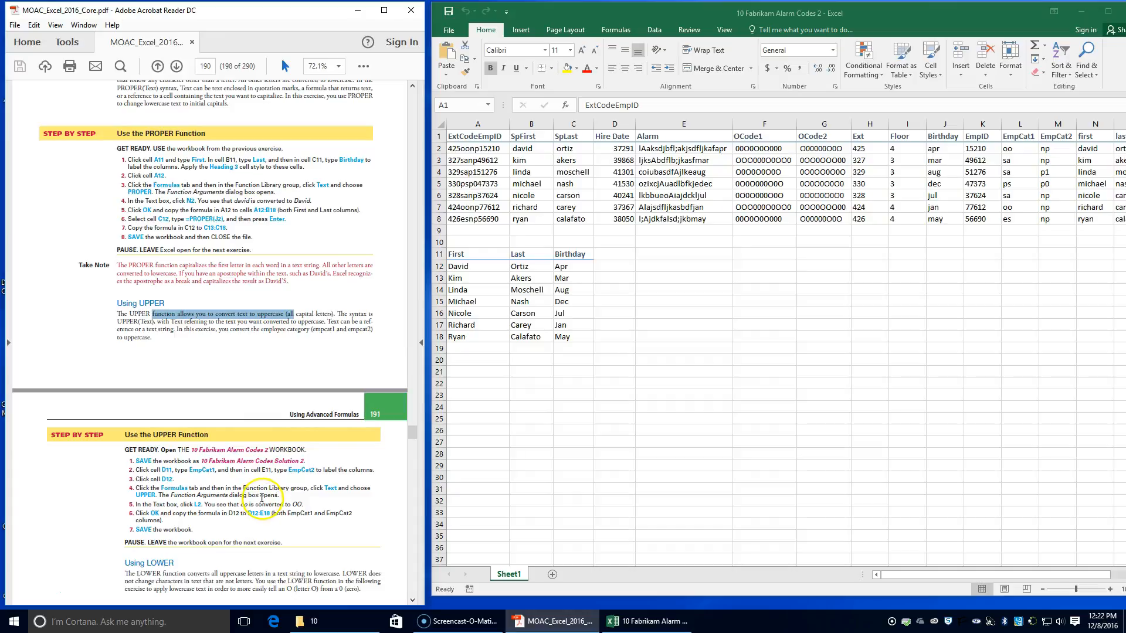
{"action": "left_click", "coordinate": [443, 30]}
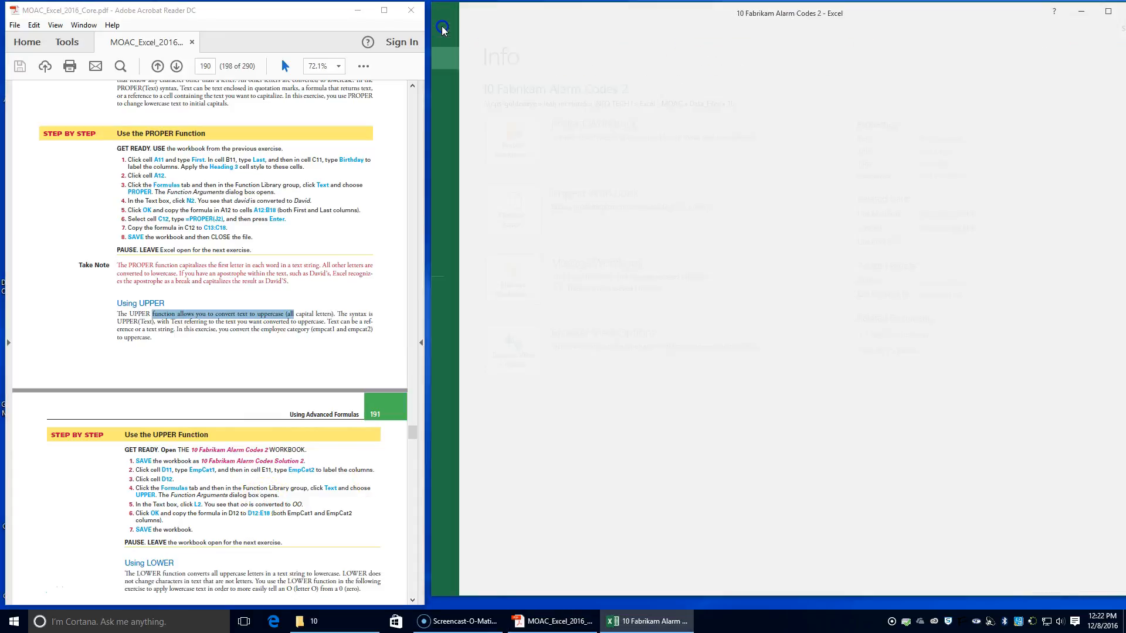
{"action": "left_click", "coordinate": [458, 147]}
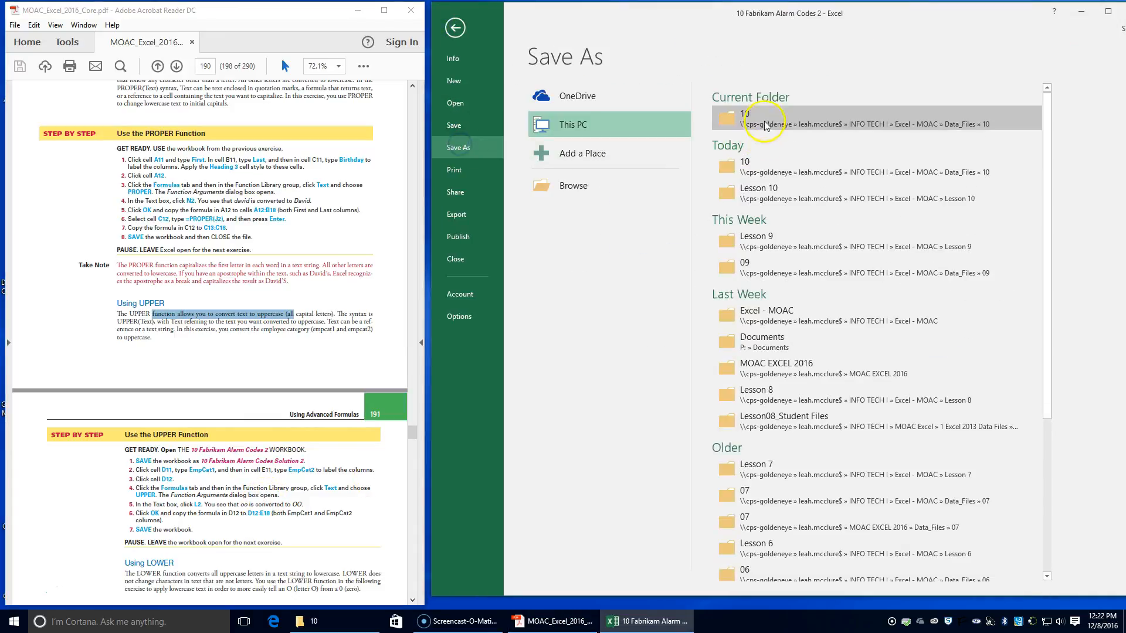
{"action": "left_click", "coordinate": [761, 189]}
{"action": "left_click", "coordinate": [608, 235]}
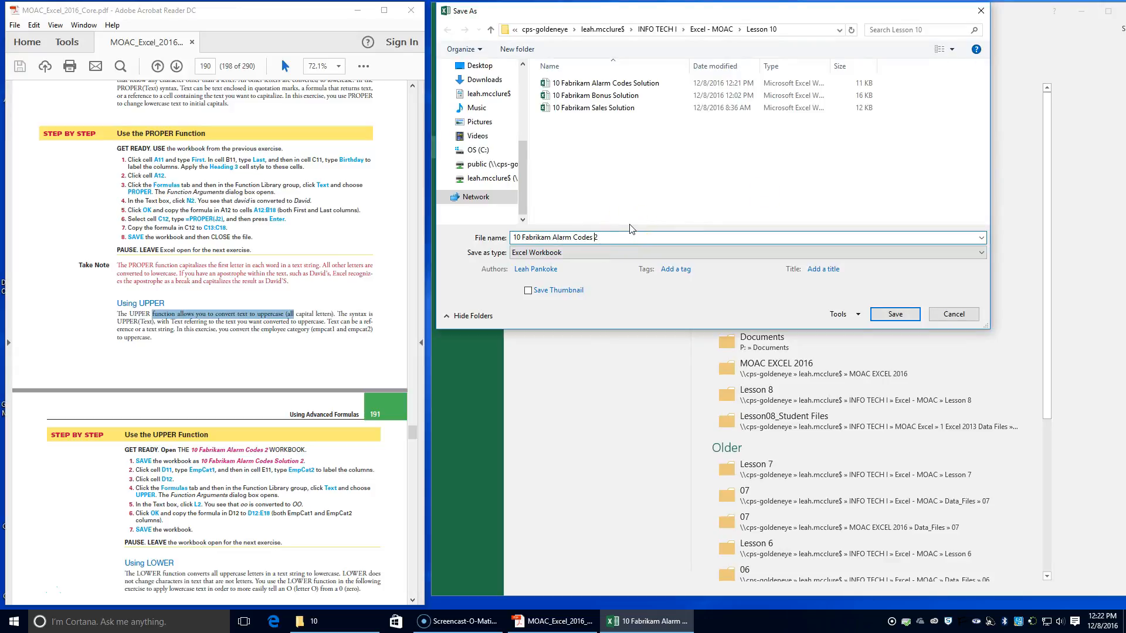
{"action": "type", "text": "Solution"}
{"action": "key", "text": "Return"}
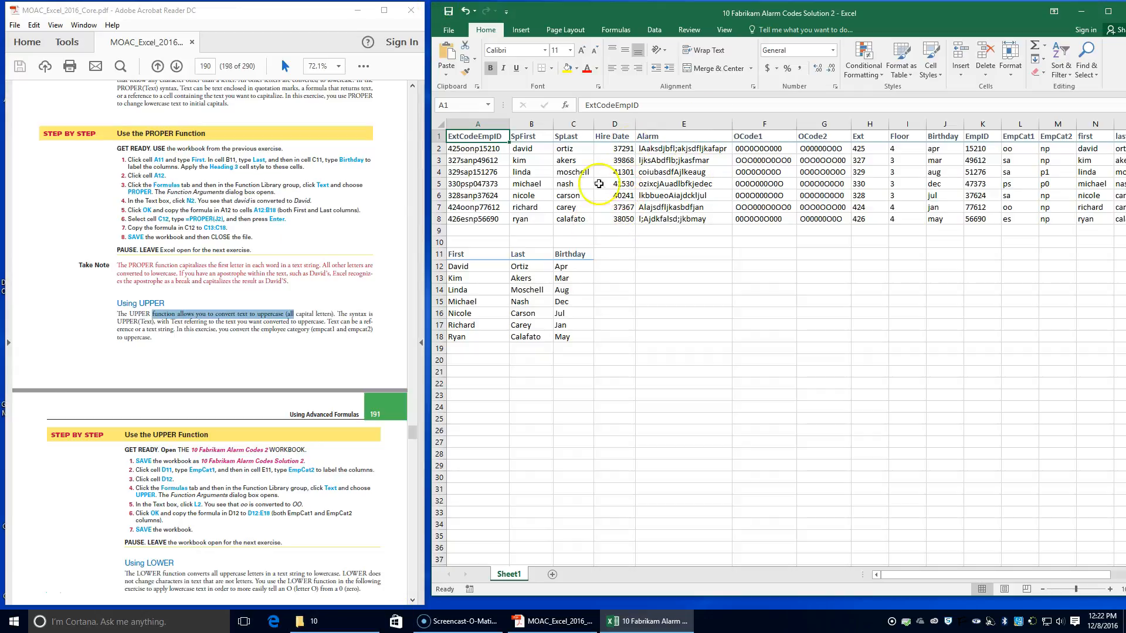
Step: Label cell D11 EmpCat1 and cell E11 EmpCat2
{"action": "left_click", "coordinate": [600, 252]}
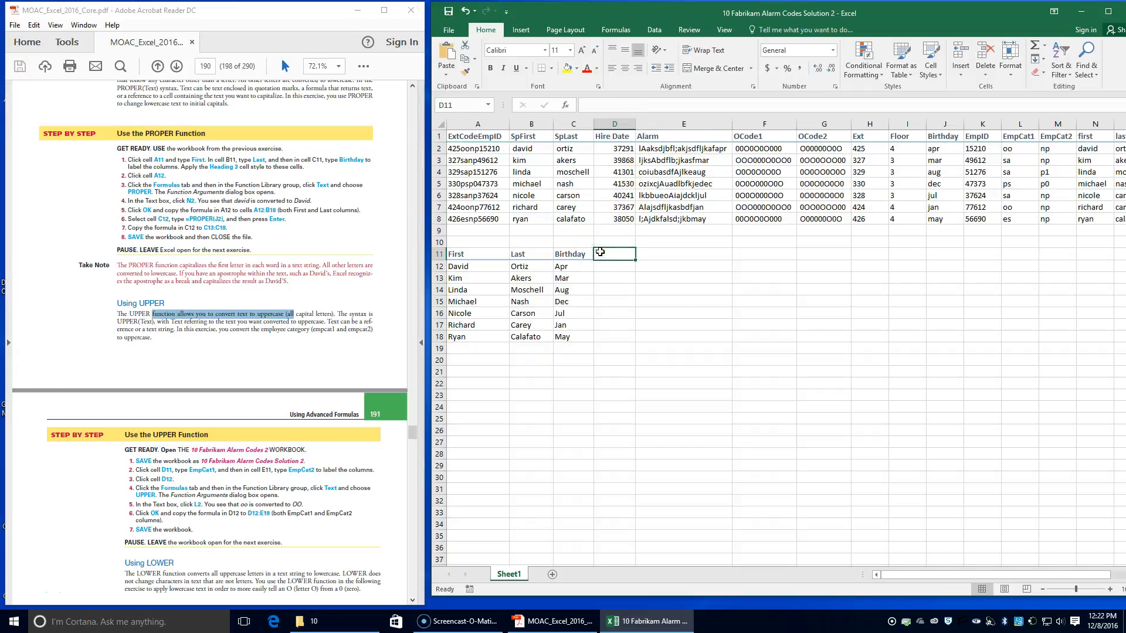
{"action": "type", "text": "EmpCat1"}
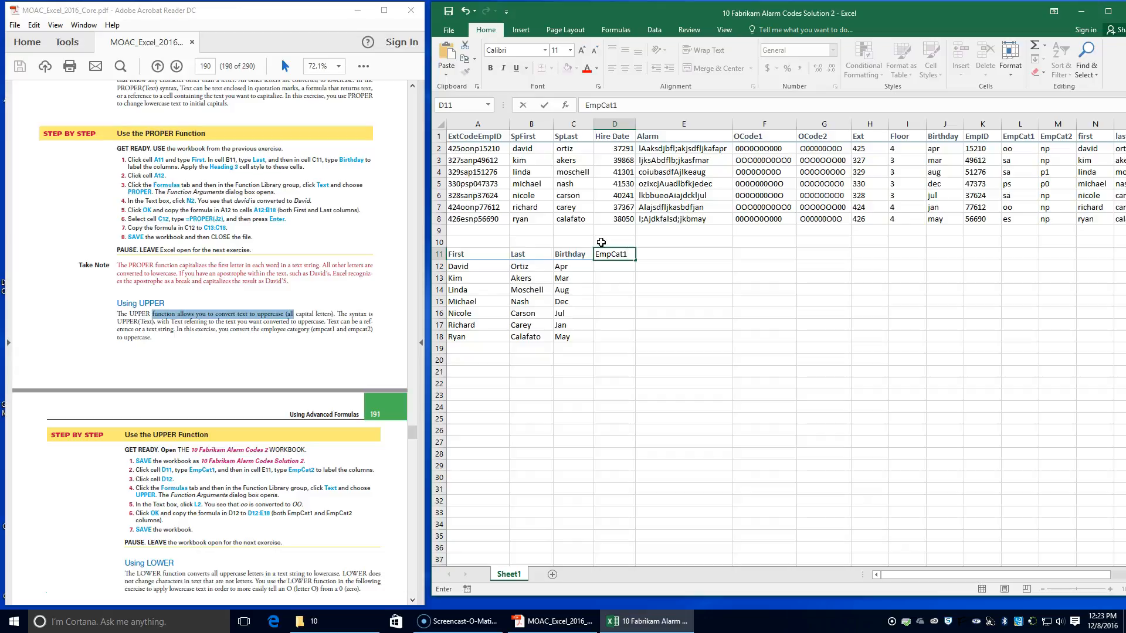
{"action": "key", "text": "Tab"}
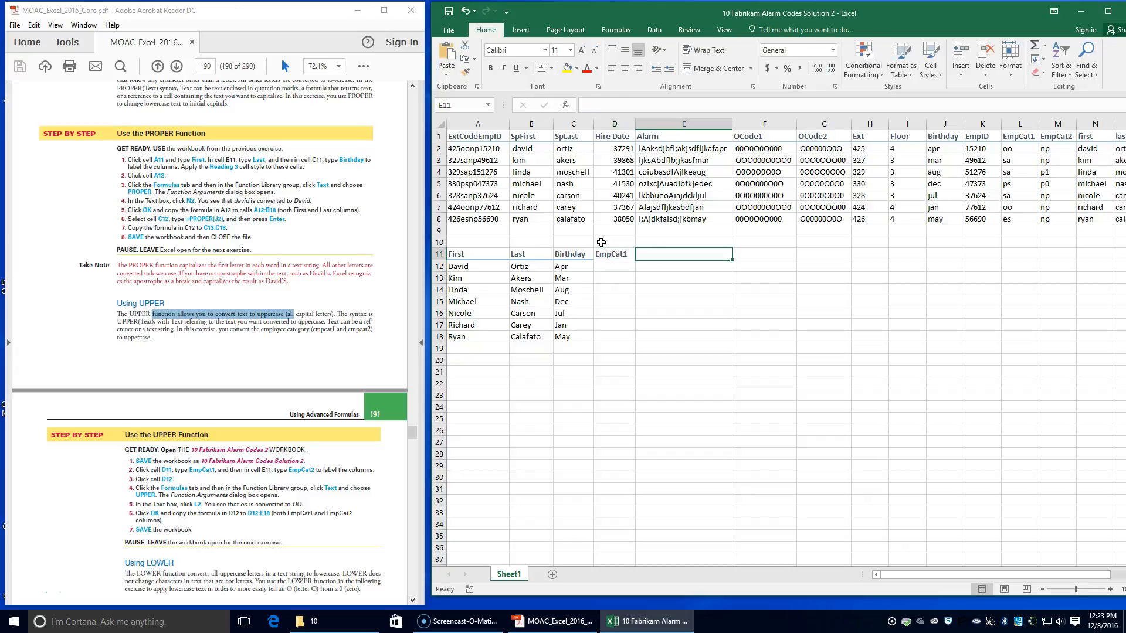
{"action": "type", "text": "EmpCat2"}
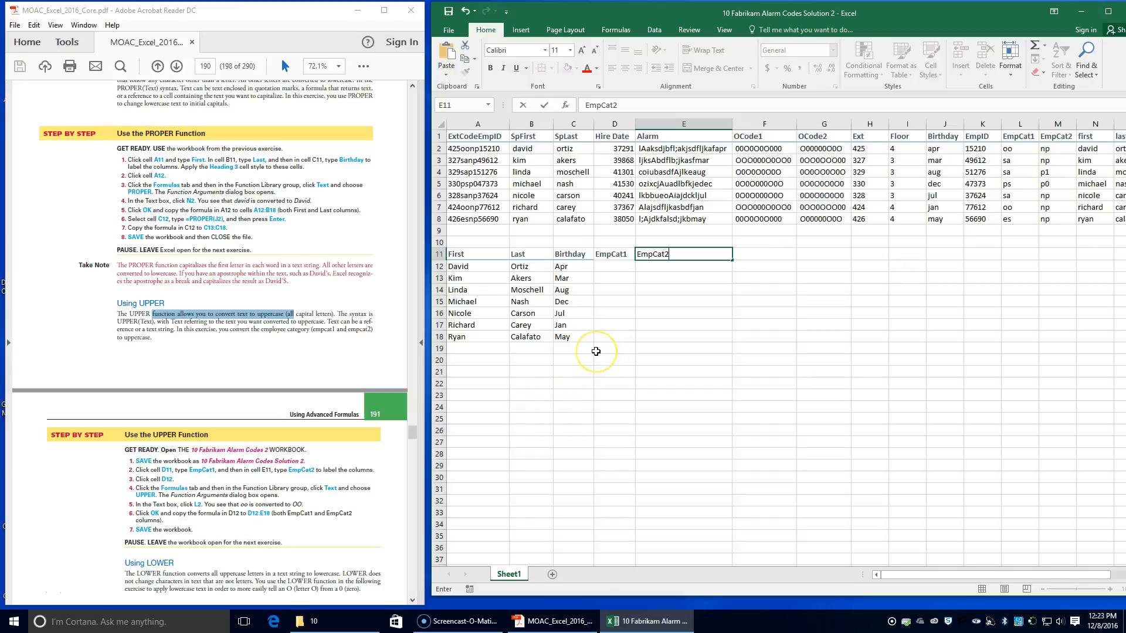
Step: Insert an UPPER function in cell D12 with L2 as its Text argument
{"action": "left_click", "coordinate": [615, 271]}
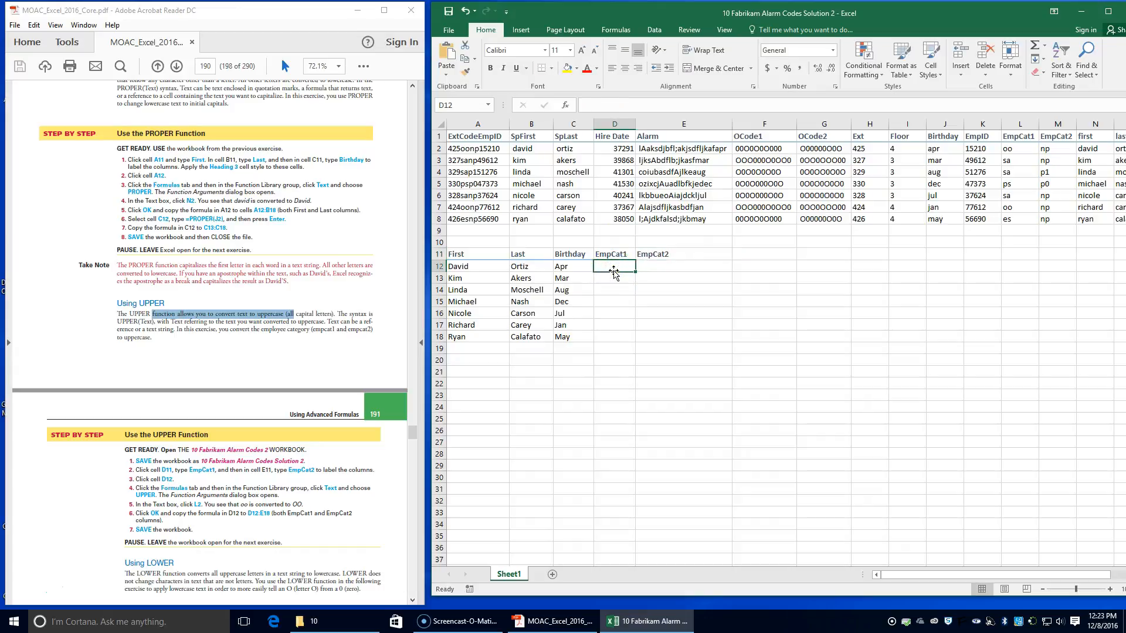
{"action": "left_click", "coordinate": [621, 34]}
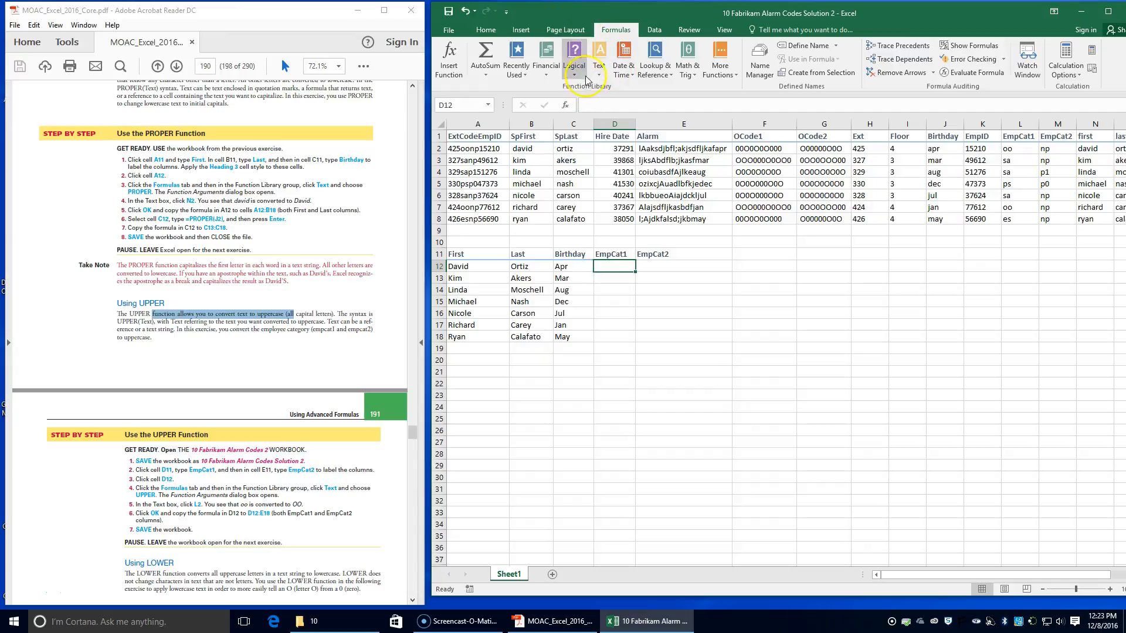
{"action": "left_click", "coordinate": [599, 65]}
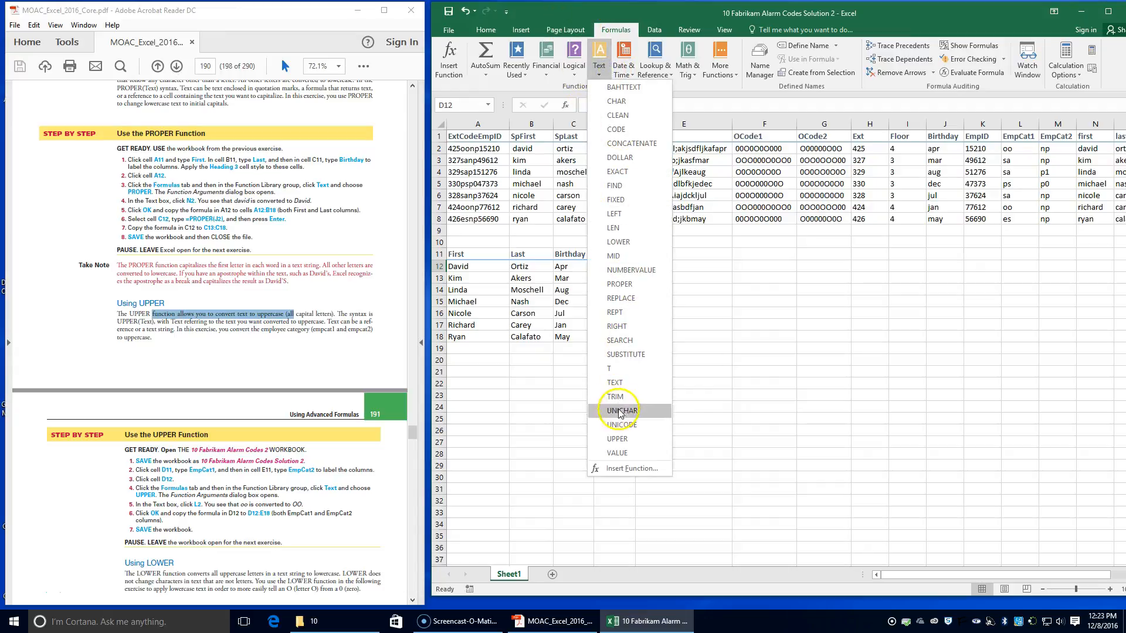
{"action": "left_click", "coordinate": [631, 440]}
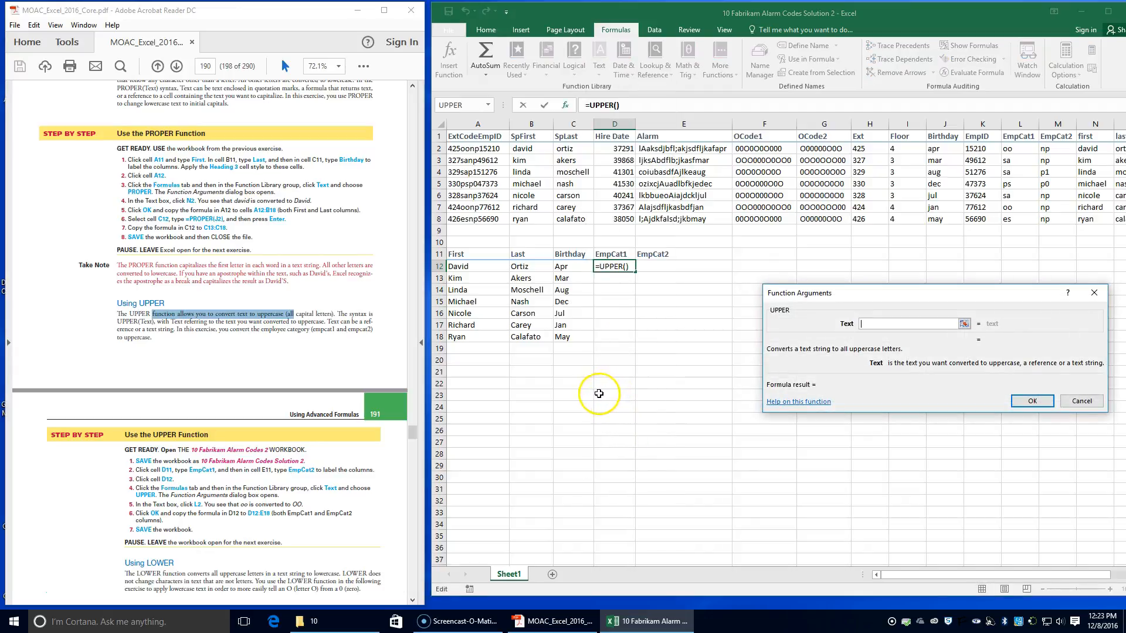
{"action": "type", "text": "l2"}
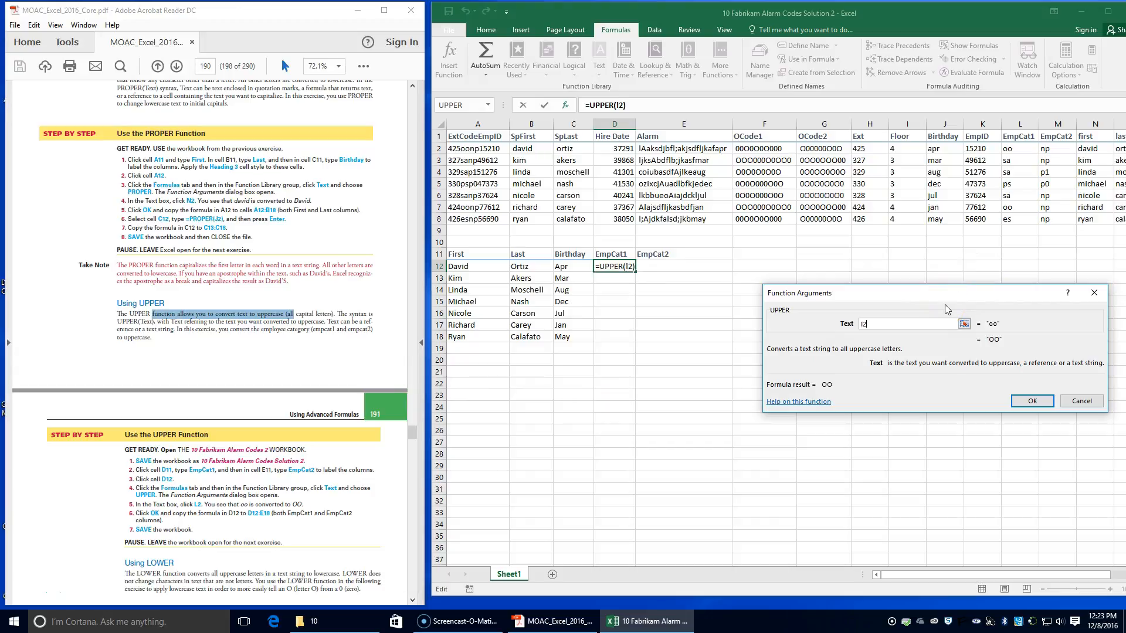
{"action": "key", "text": "BackSpace"}
{"action": "key", "text": "BackSpace"}
{"action": "type", "text": "L2"}
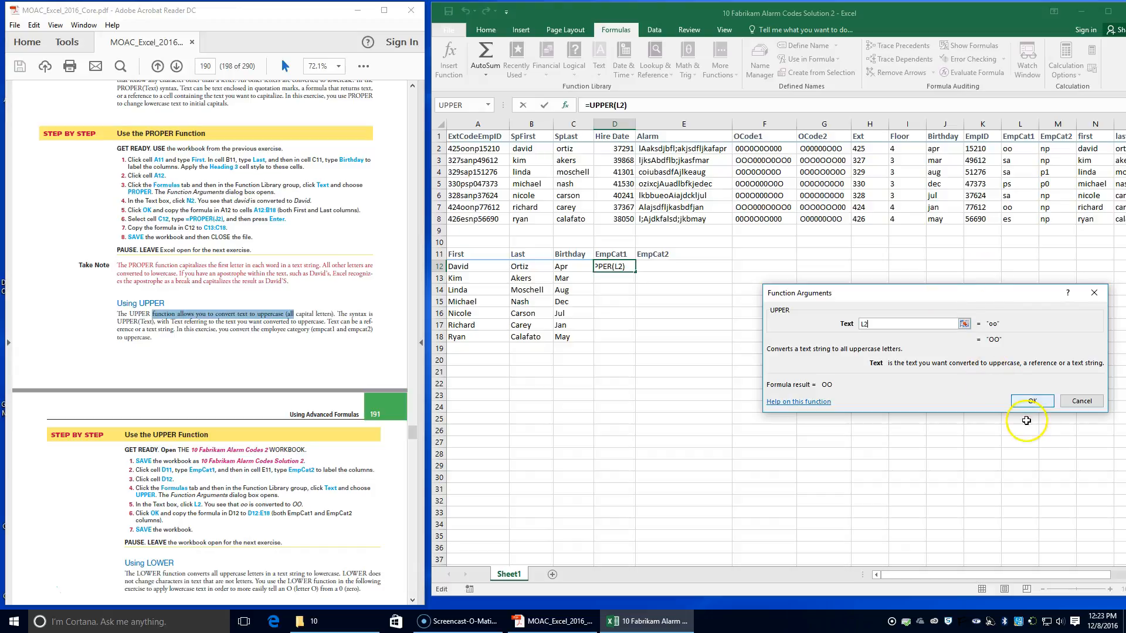
{"action": "left_click", "coordinate": [1024, 399]}
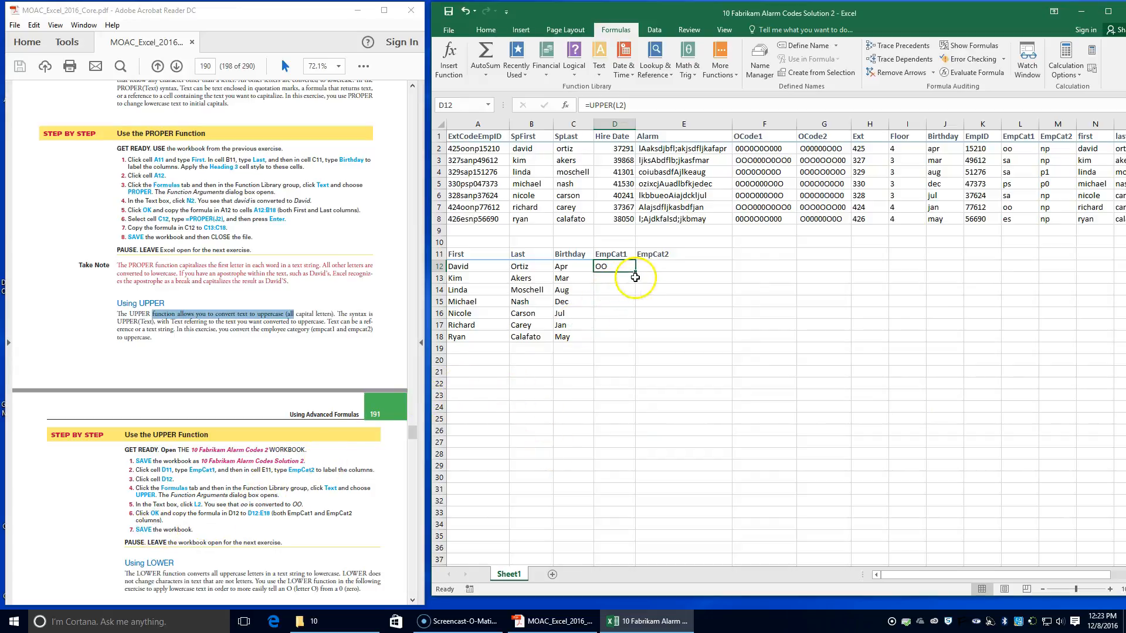
Step: Copy the UPPER formula from D12 through D12:E18 and save the workbook
{"action": "left_click_drag", "start_coordinate": [635, 273], "coordinate": [621, 346]}
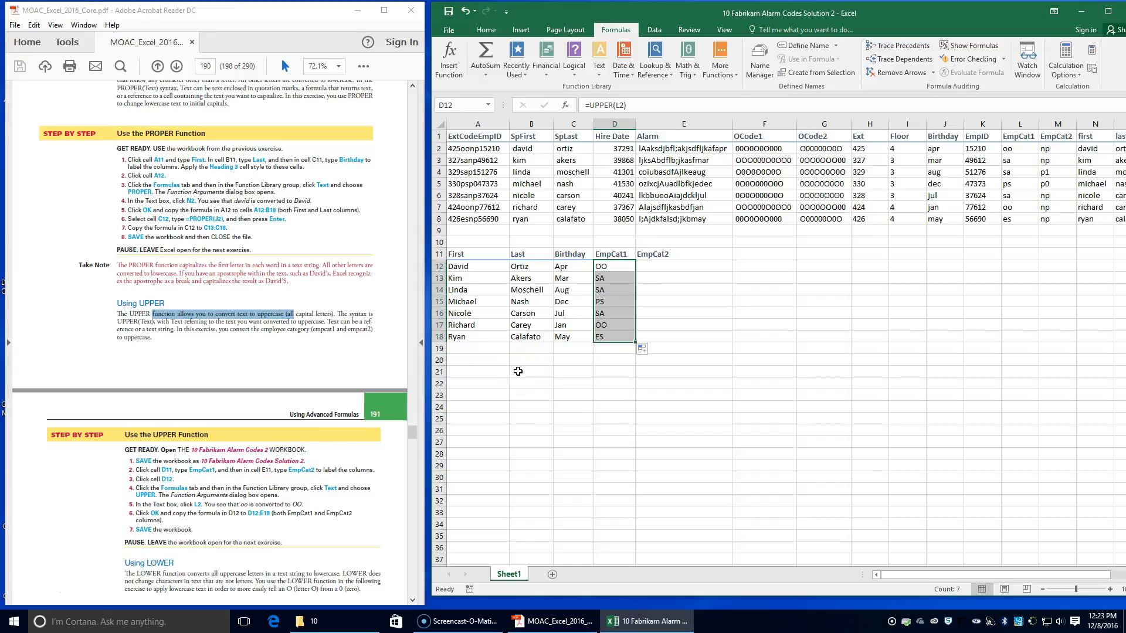
{"action": "left_click_drag", "start_coordinate": [635, 342], "coordinate": [712, 340]}
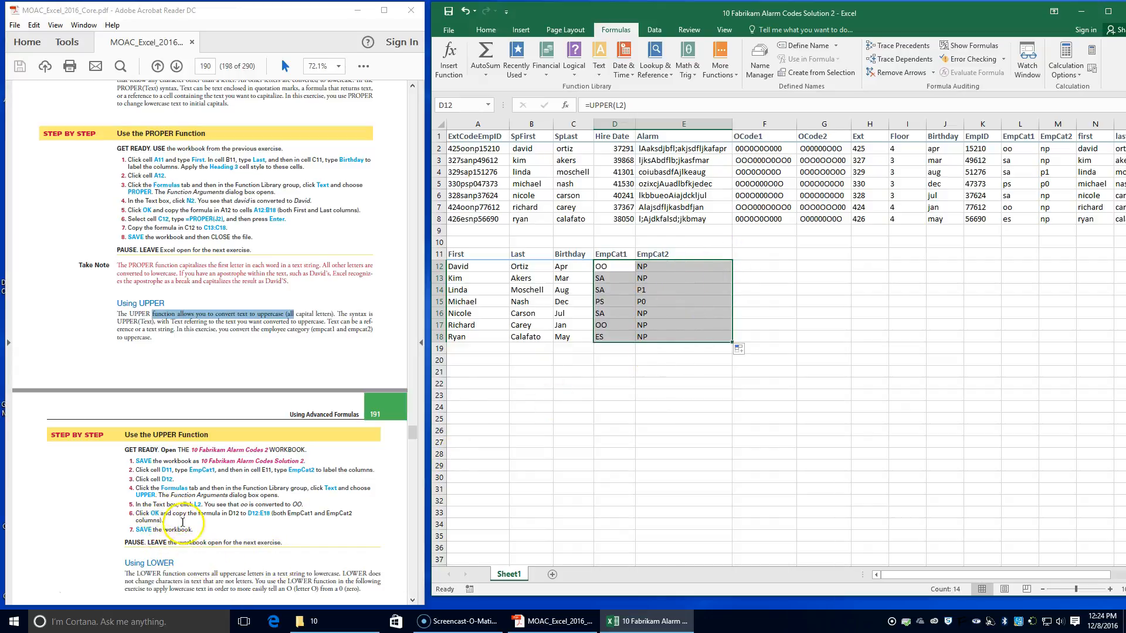
{"action": "left_click", "coordinate": [449, 11]}
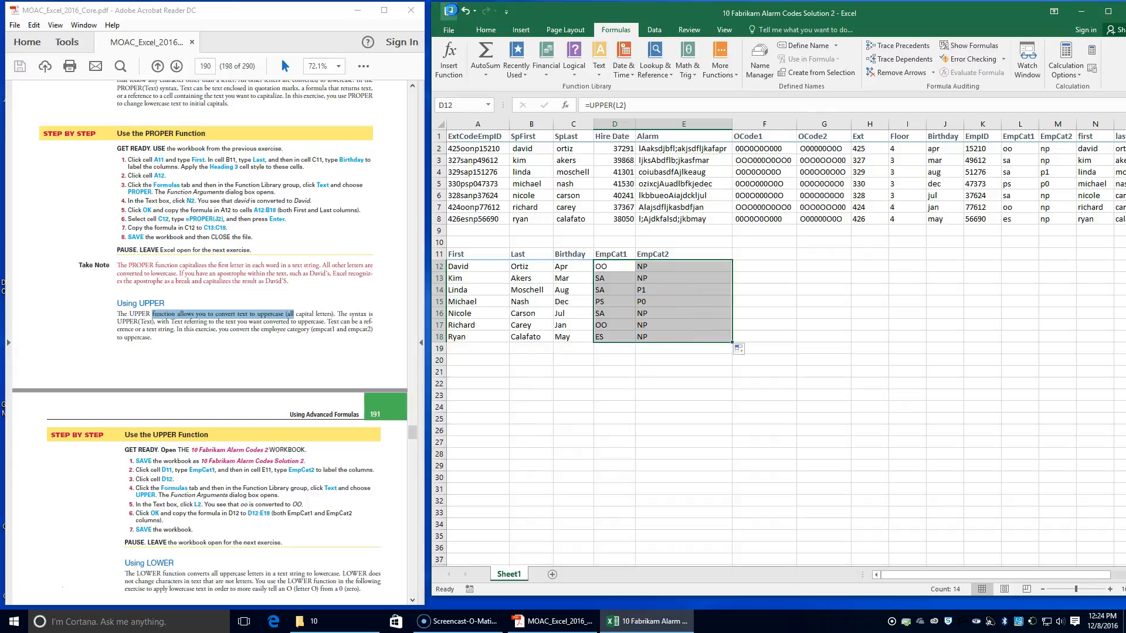
Step: Label cell F11 oCode1 and cell G11 oCode2
{"action": "scroll", "coordinate": [246, 481], "scroll_direction": "down", "scroll_amount": 3}
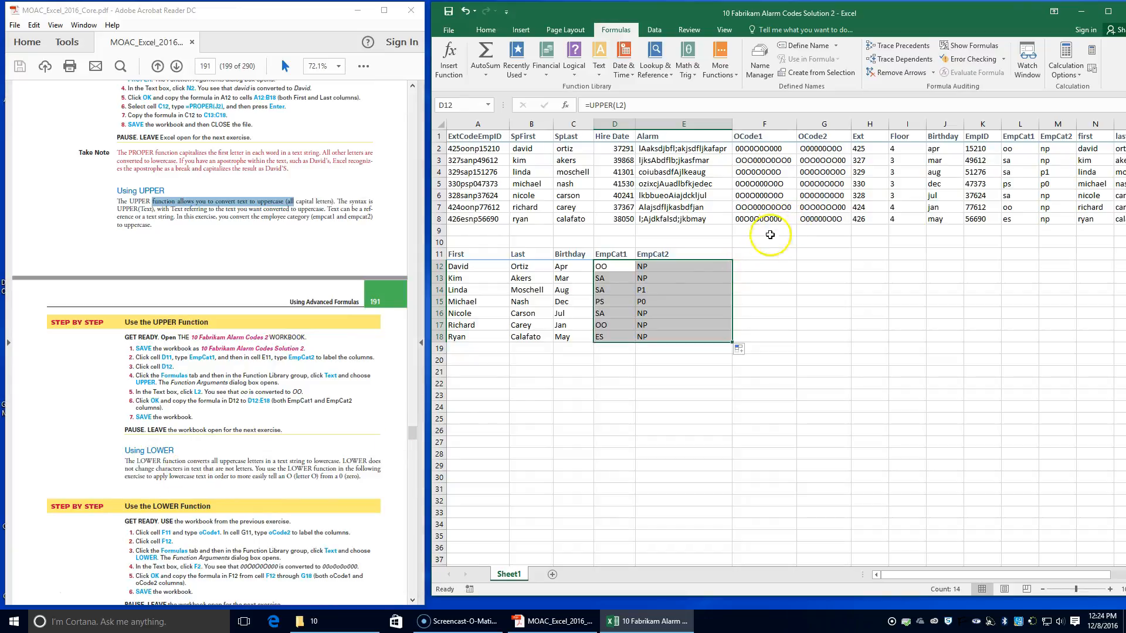
{"action": "left_click", "coordinate": [754, 255]}
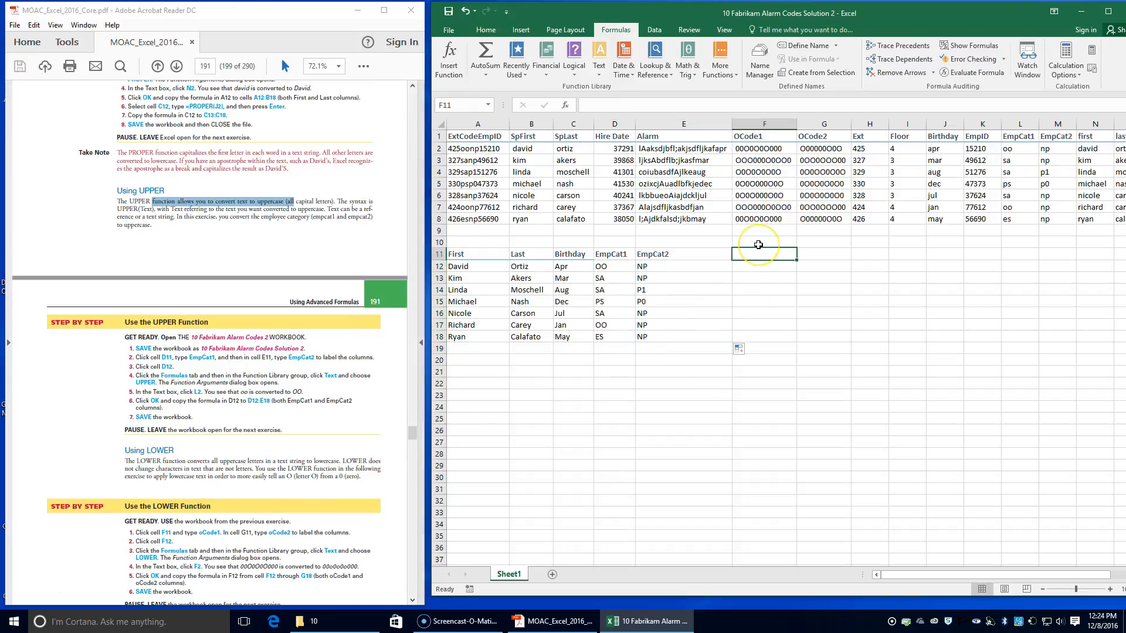
{"action": "type", "text": "oCode1"}
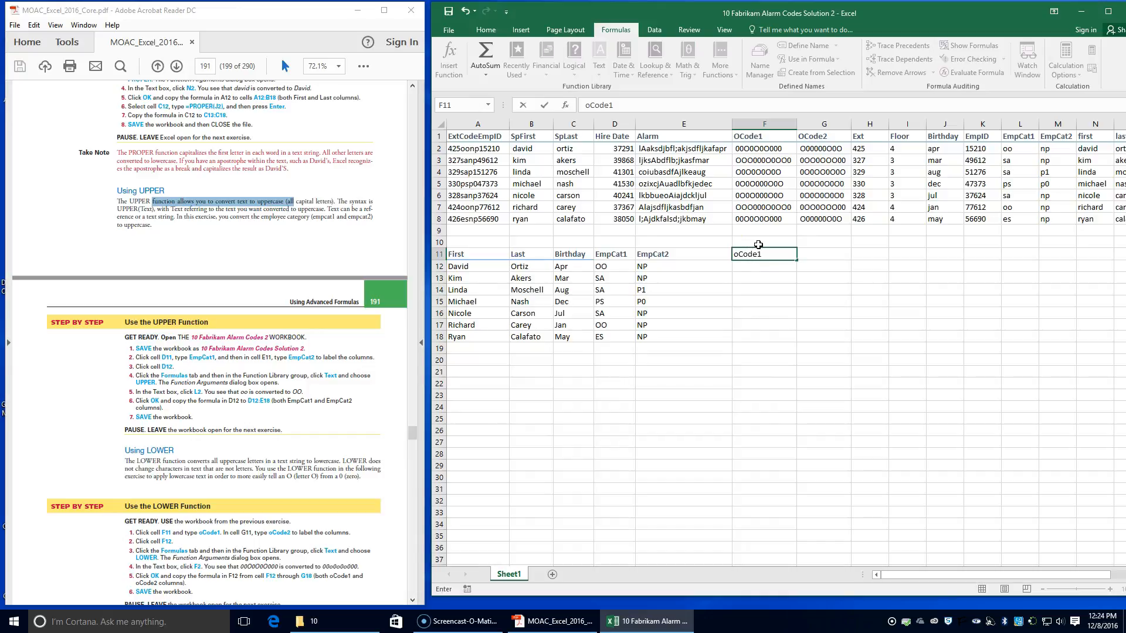
{"action": "key", "text": "Tab"}
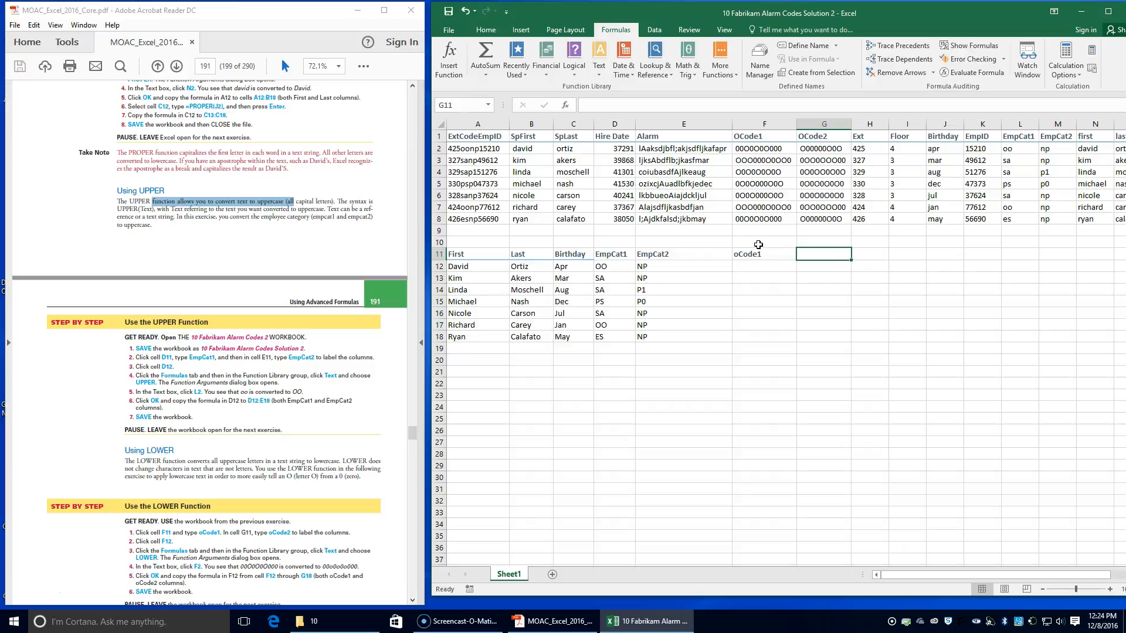
{"action": "type", "text": "oCode2"}
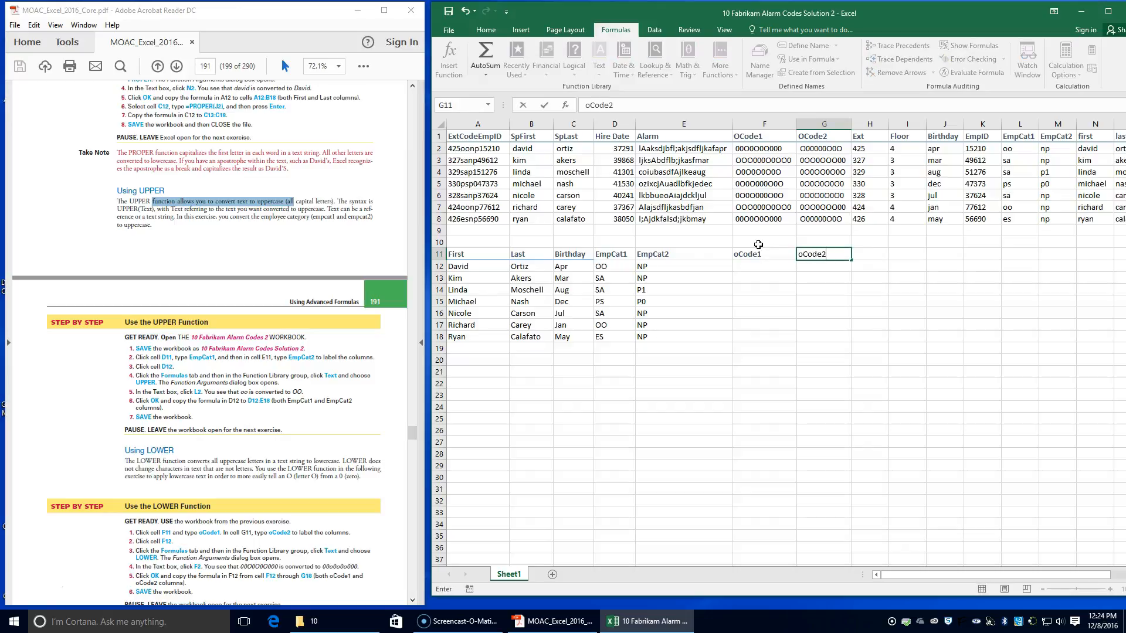
Step: Insert a LOWER function in cell F12 with F2 as its Text argument
{"action": "left_click", "coordinate": [763, 267]}
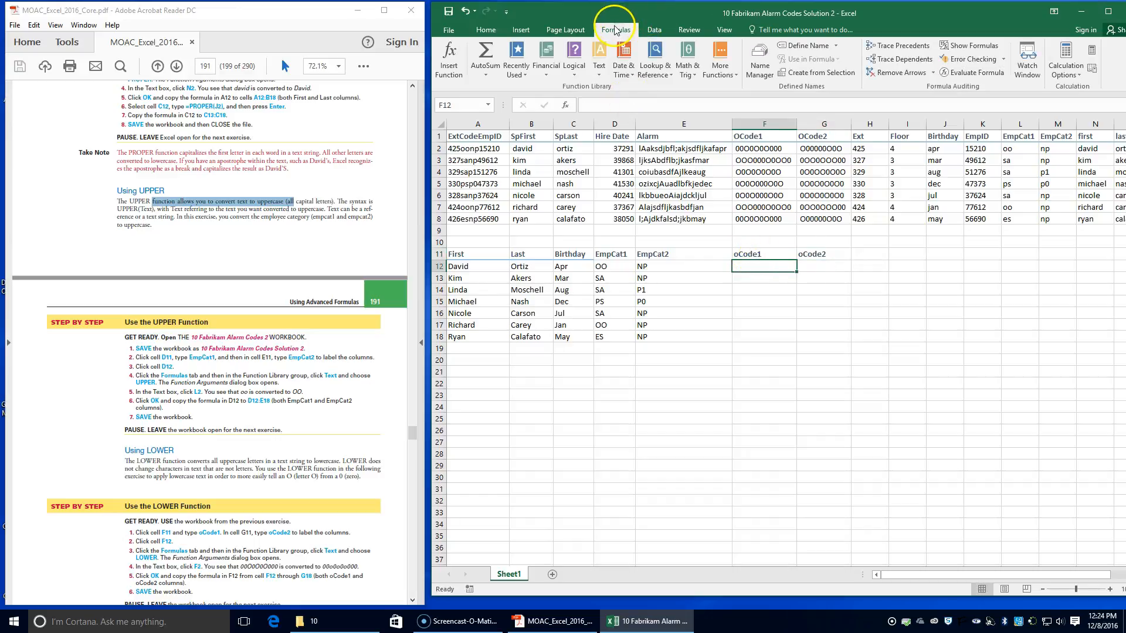
{"action": "left_click", "coordinate": [599, 65]}
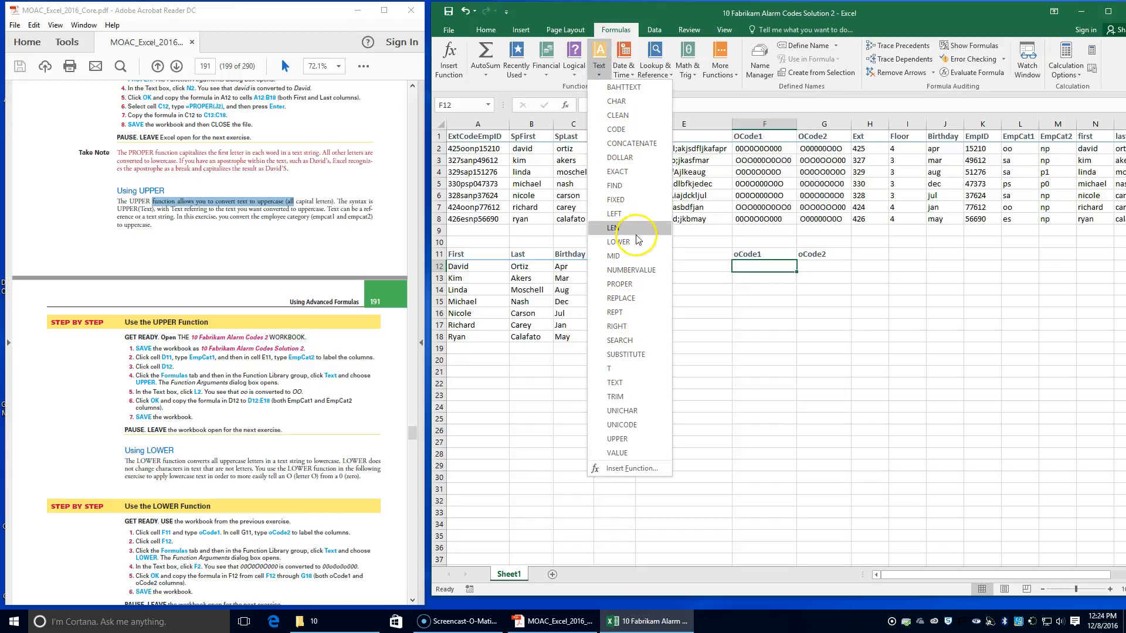
{"action": "left_click", "coordinate": [633, 242]}
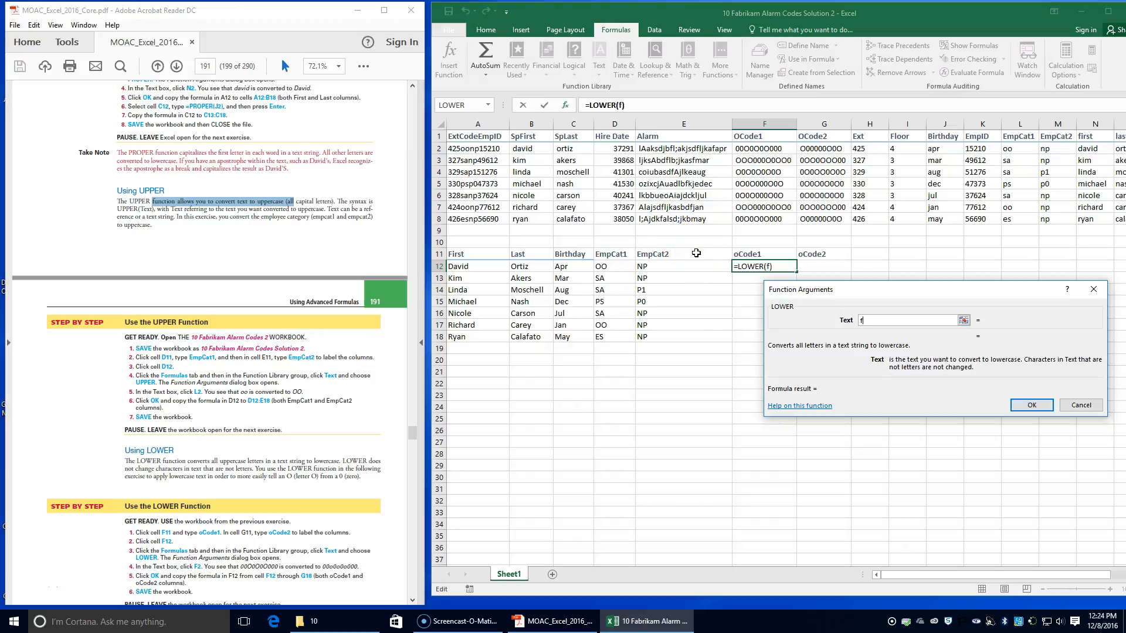
{"action": "type", "text": "2"}
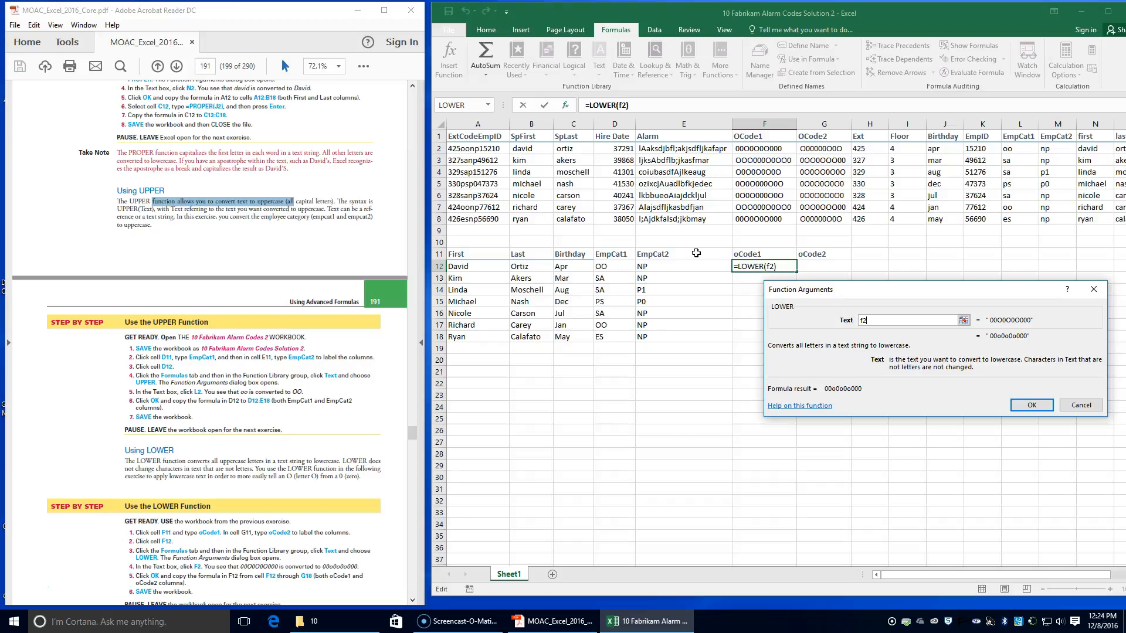
{"action": "key", "text": "Return"}
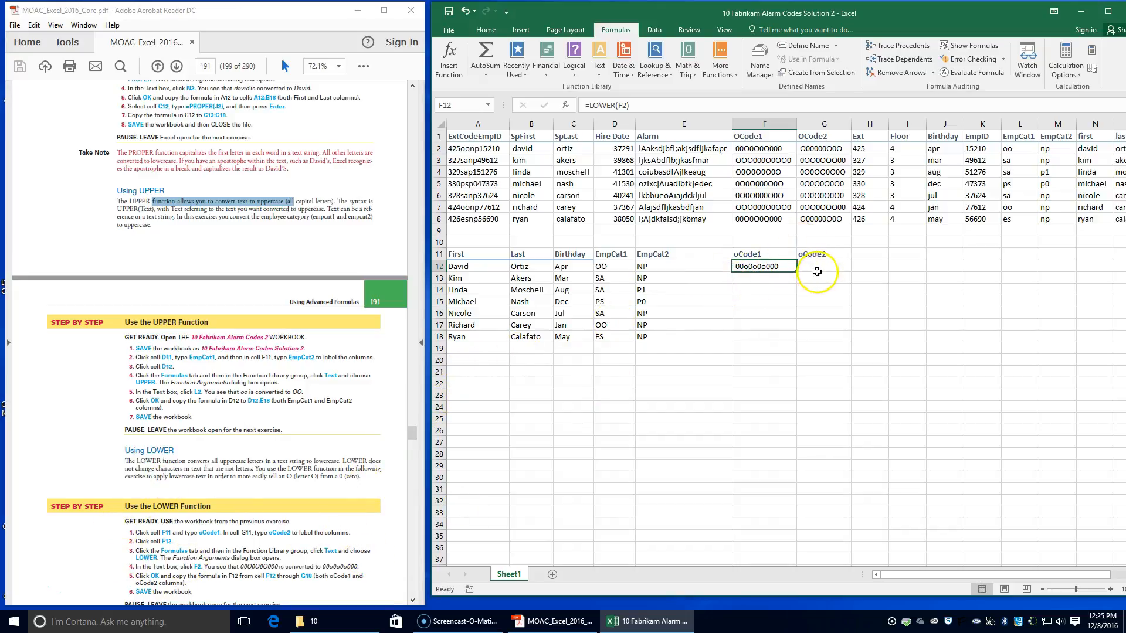
Step: Copy the LOWER formula from F12 through G18 and save the workbook
{"action": "scroll", "coordinate": [276, 416], "scroll_direction": "down", "scroll_amount": 1}
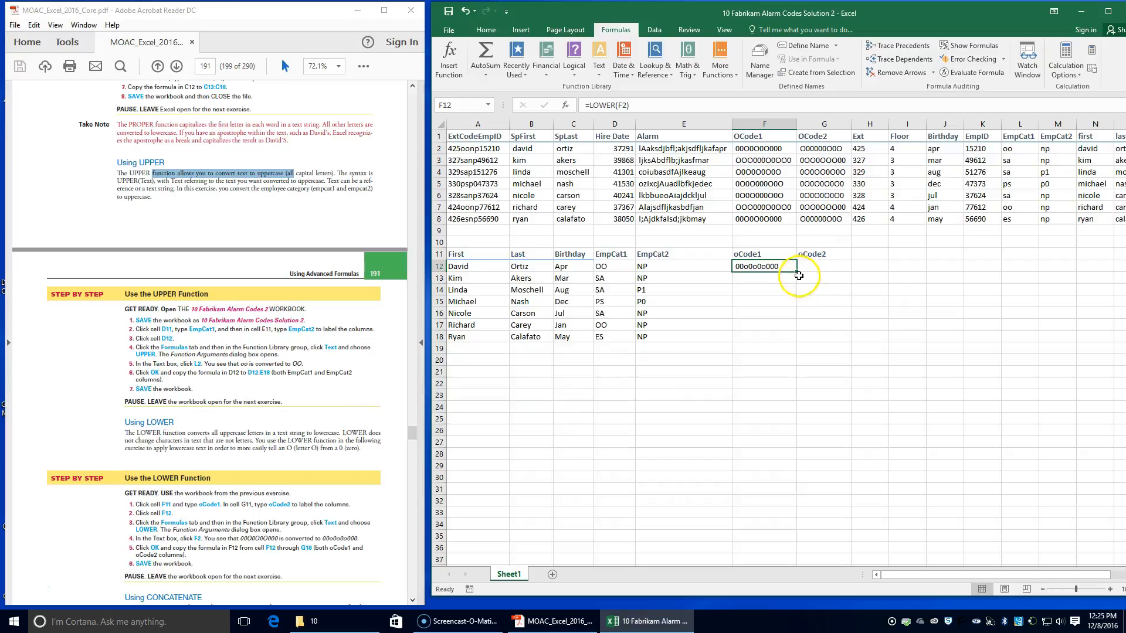
{"action": "left_click_drag", "start_coordinate": [798, 273], "coordinate": [847, 343]}
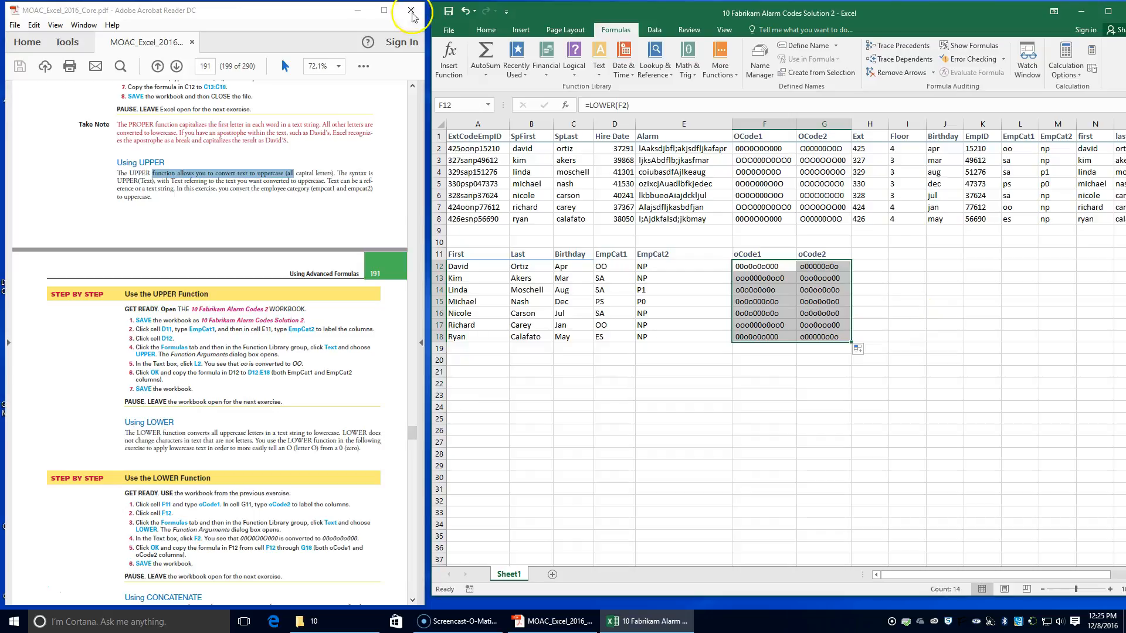
{"action": "left_click", "coordinate": [448, 10]}
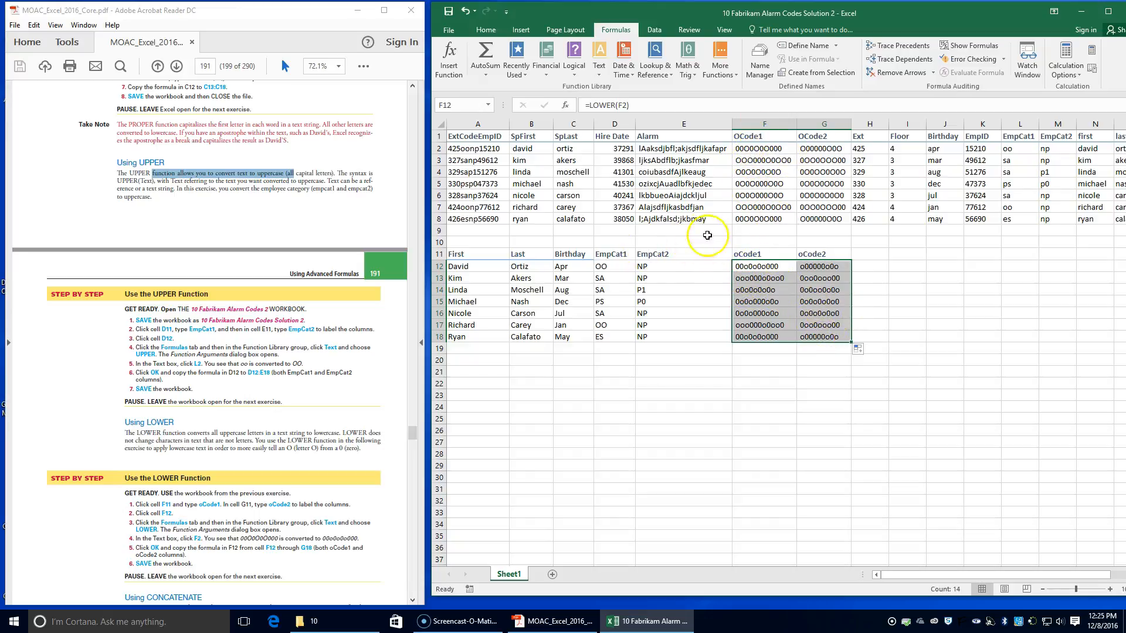
Step: Read the textbook's introduction to CONCATENATE and the start of its step-by-step exercise
{"action": "scroll", "coordinate": [277, 502], "scroll_direction": "down", "scroll_amount": 4}
{"action": "scroll", "coordinate": [277, 498], "scroll_direction": "down", "scroll_amount": 4}
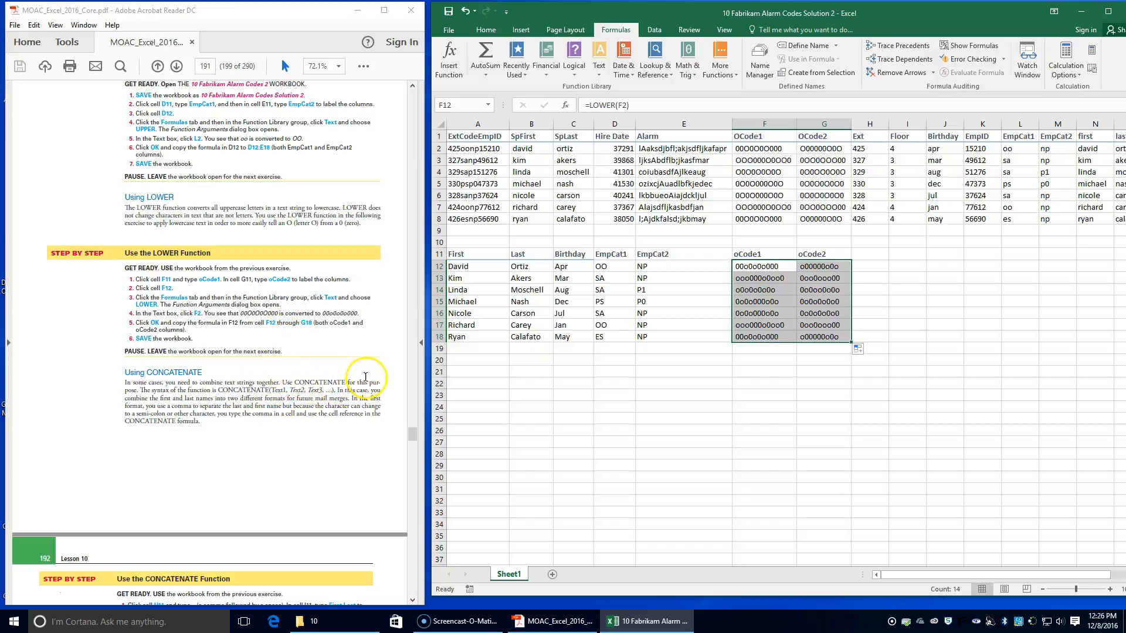
{"action": "scroll", "coordinate": [278, 437], "scroll_direction": "down", "scroll_amount": 3}
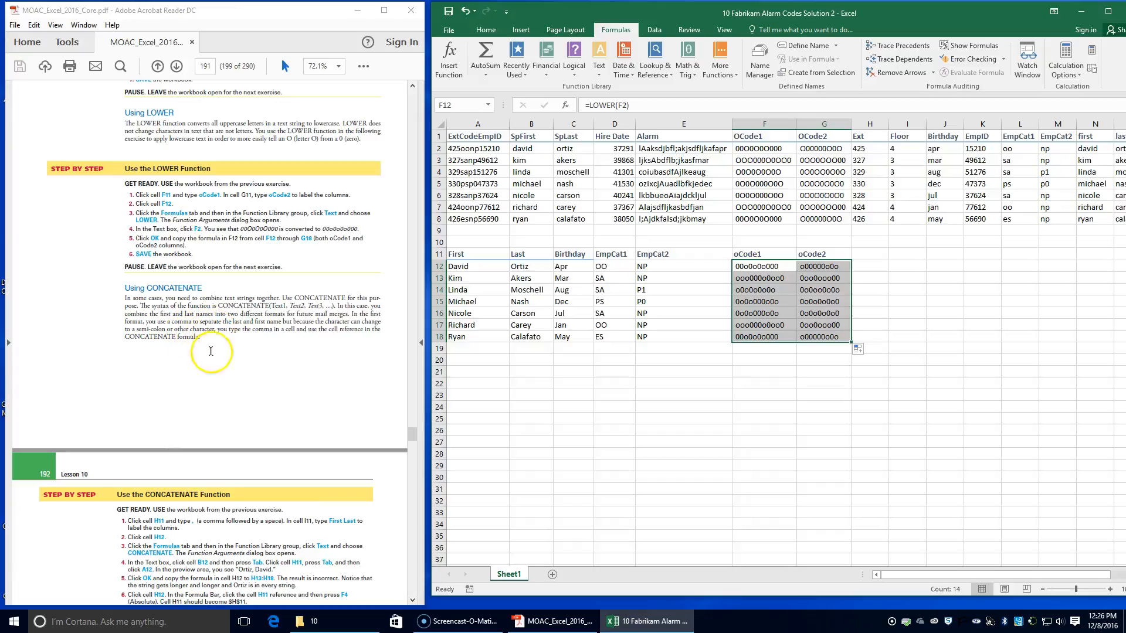
Step: Enter a comma followed by a space in cell H11 and label cell I11 First Last
{"action": "scroll", "coordinate": [188, 411], "scroll_direction": "down", "scroll_amount": 2}
{"action": "scroll", "coordinate": [188, 410], "scroll_direction": "down", "scroll_amount": 2}
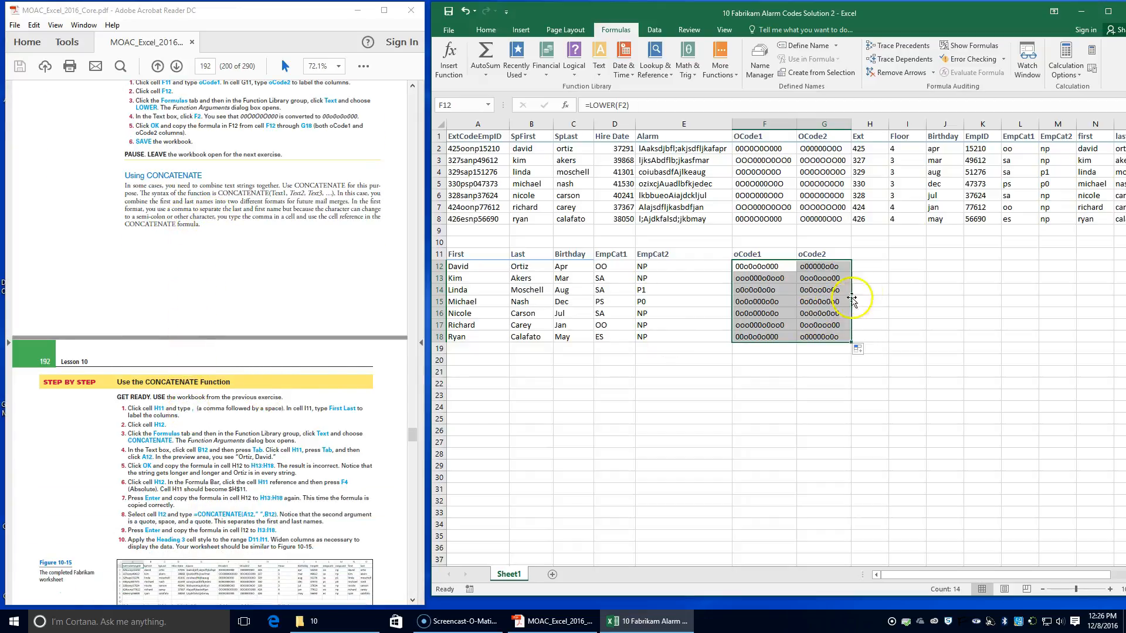
{"action": "left_click", "coordinate": [866, 254]}
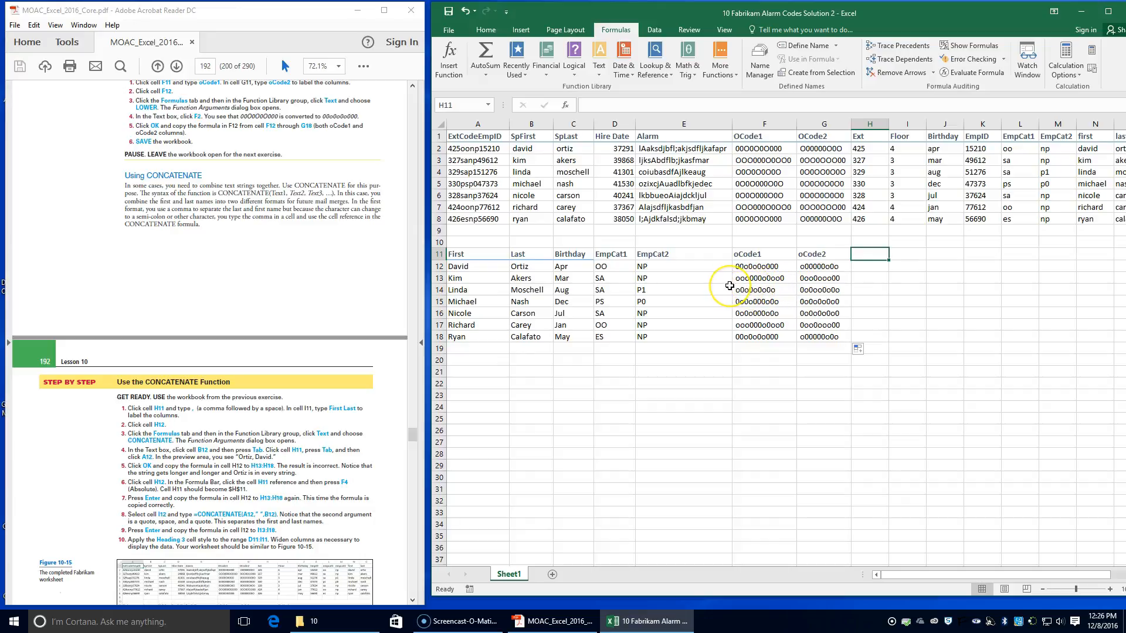
{"action": "type", "text": ","}
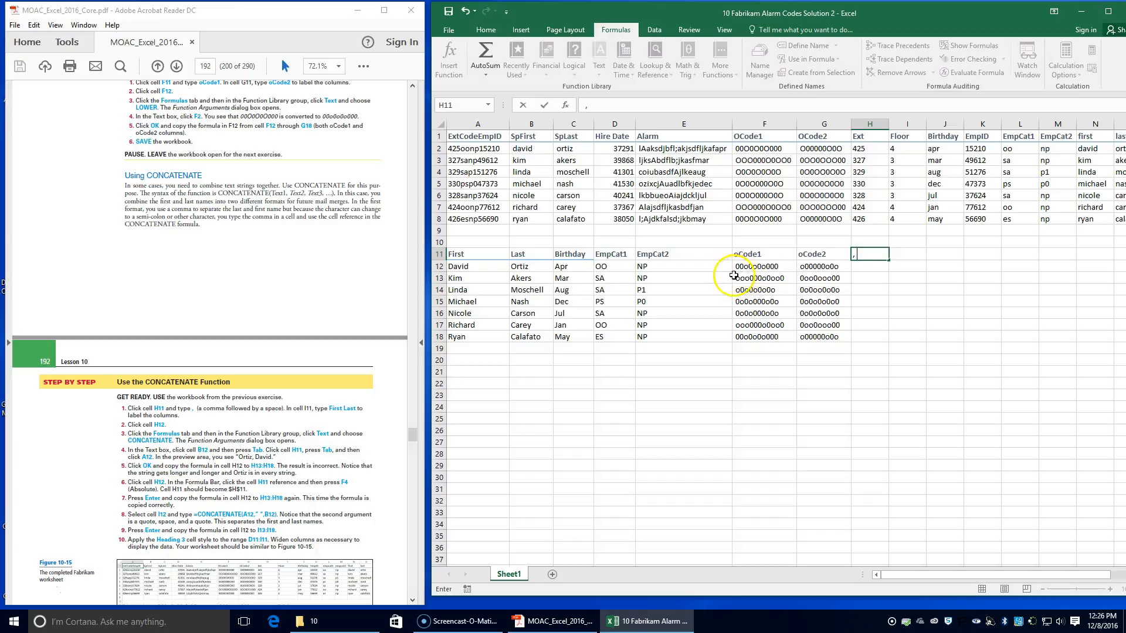
{"action": "left_click", "coordinate": [904, 254]}
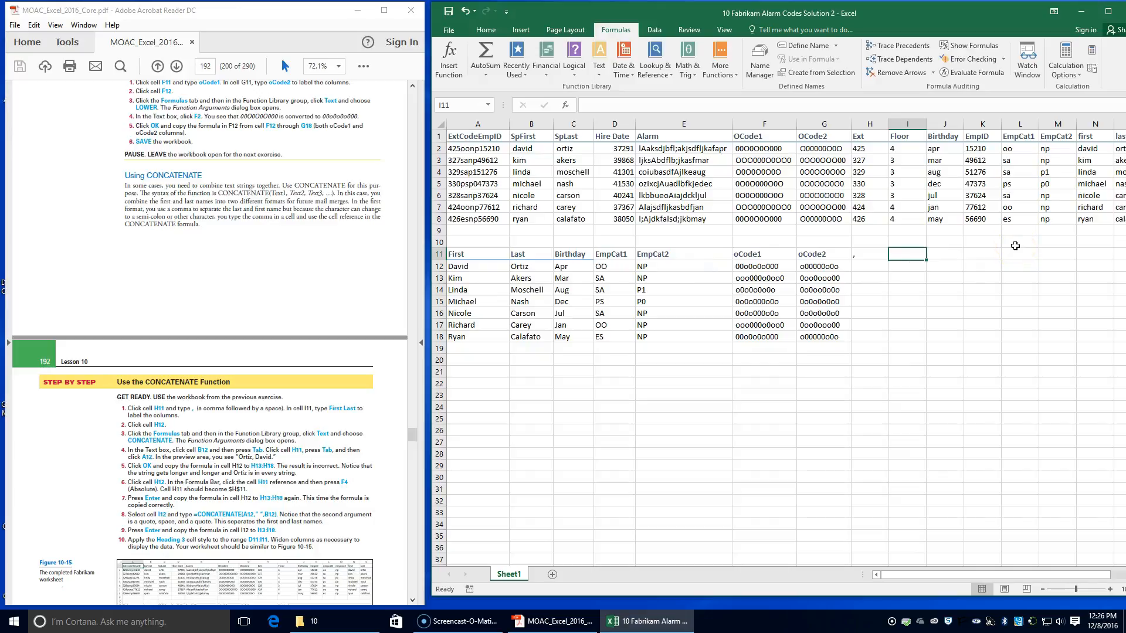
{"action": "type", "text": "First Last"}
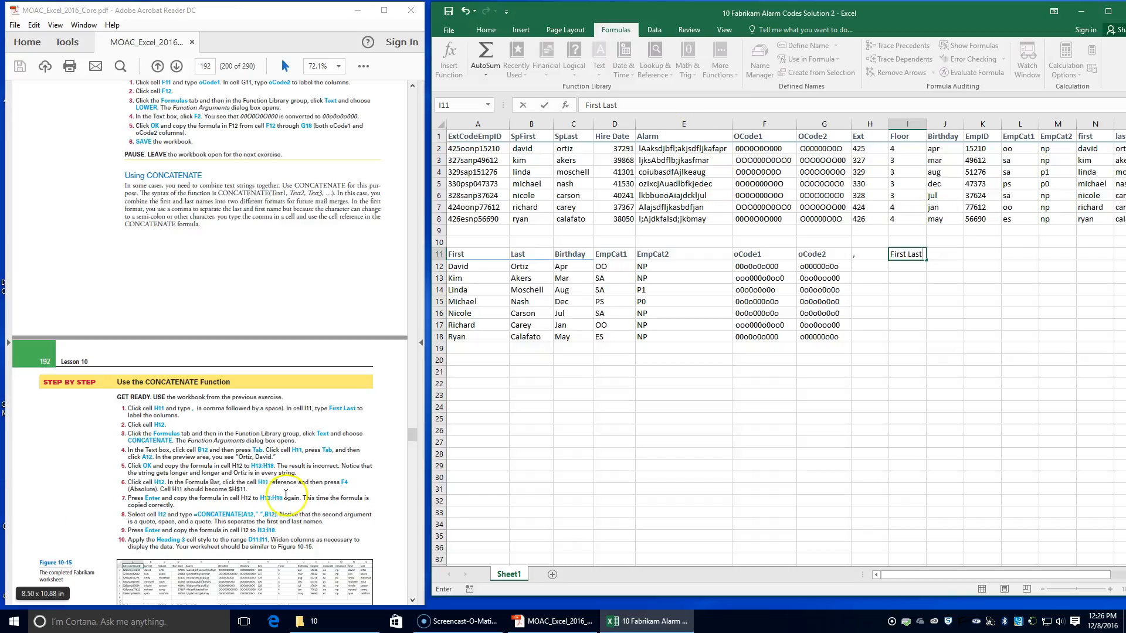
Step: Insert a CONCATENATE function in cell H12 joining B12, H11 and A12, and copy it down through H18
{"action": "left_click", "coordinate": [856, 265]}
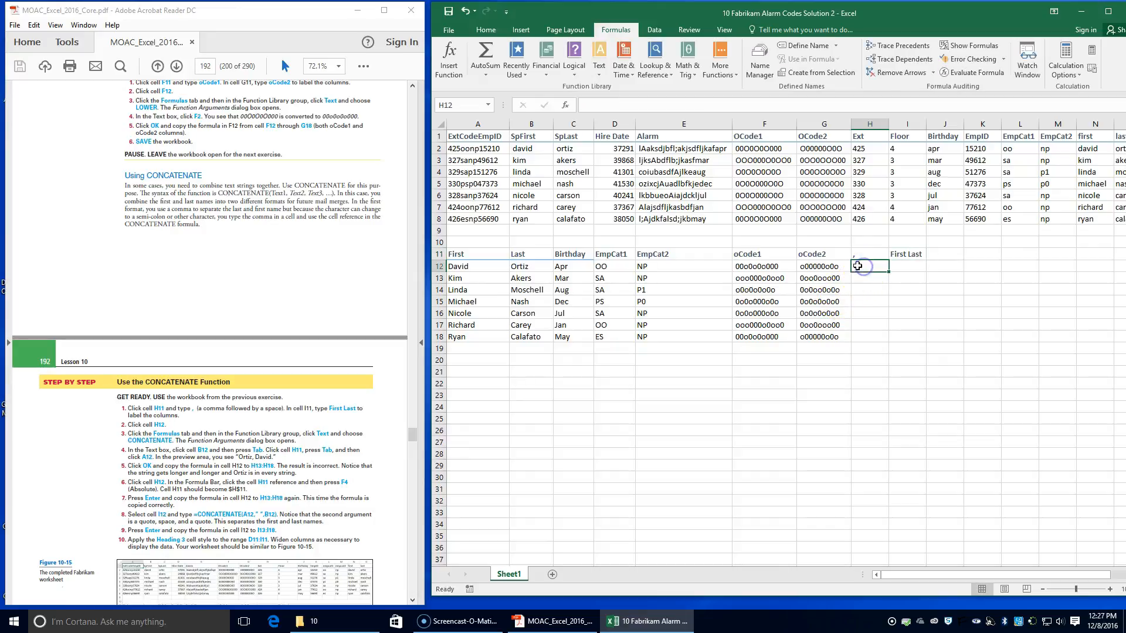
{"action": "left_click", "coordinate": [600, 69]}
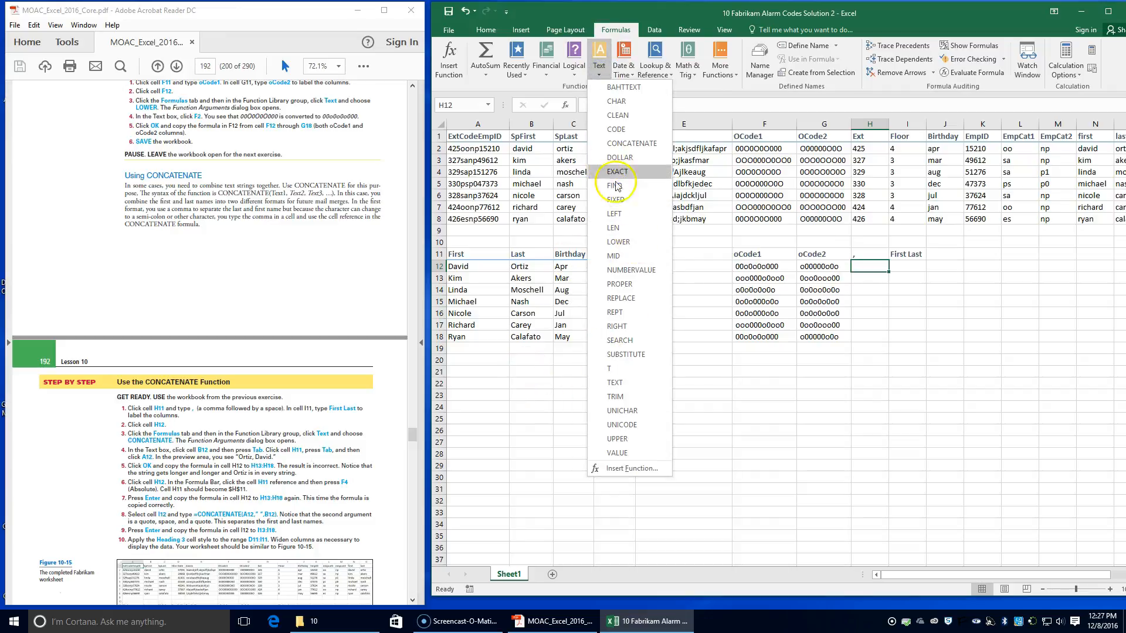
{"action": "left_click", "coordinate": [623, 143]}
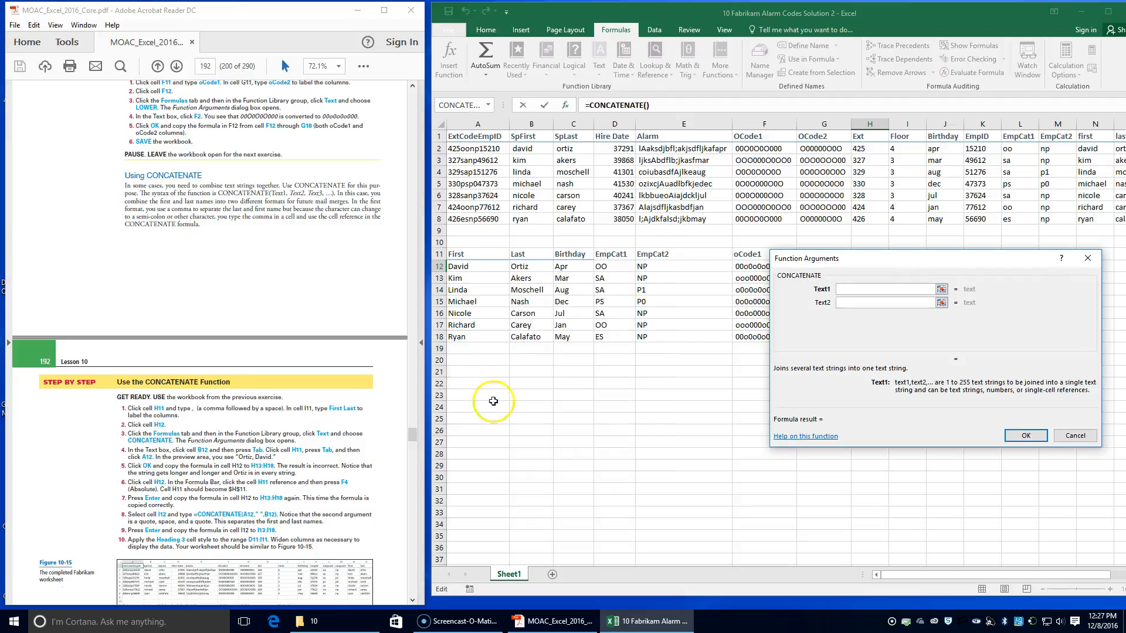
{"action": "type", "text": "b12"}
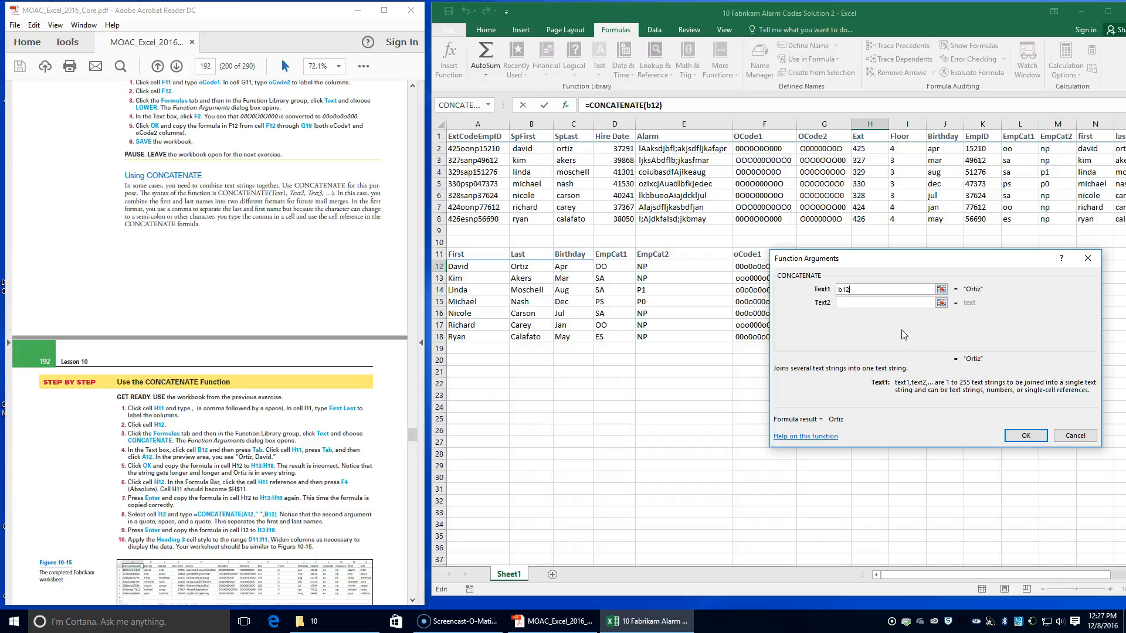
{"action": "key", "text": "Tab"}
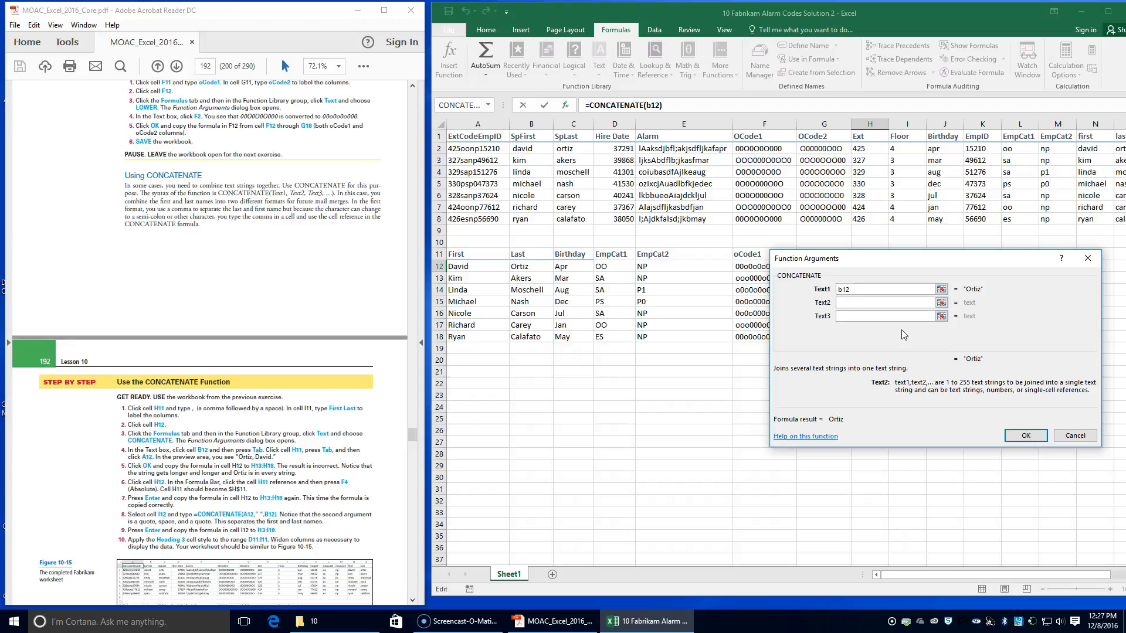
{"action": "left_click_drag", "start_coordinate": [903, 257], "coordinate": [905, 335]}
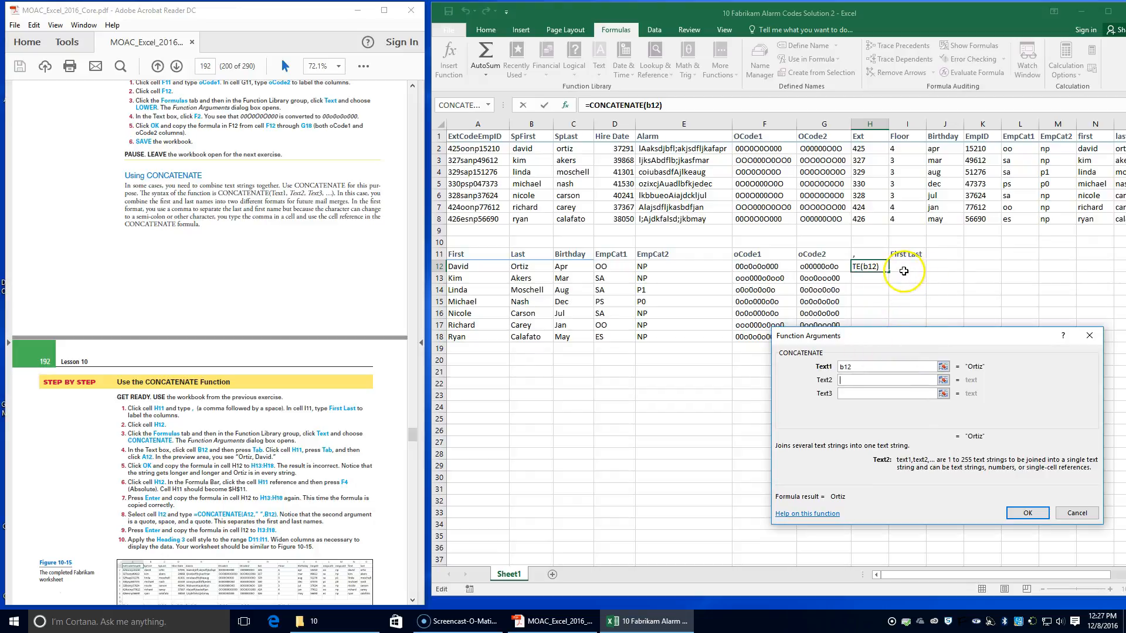
{"action": "left_click", "coordinate": [866, 253]}
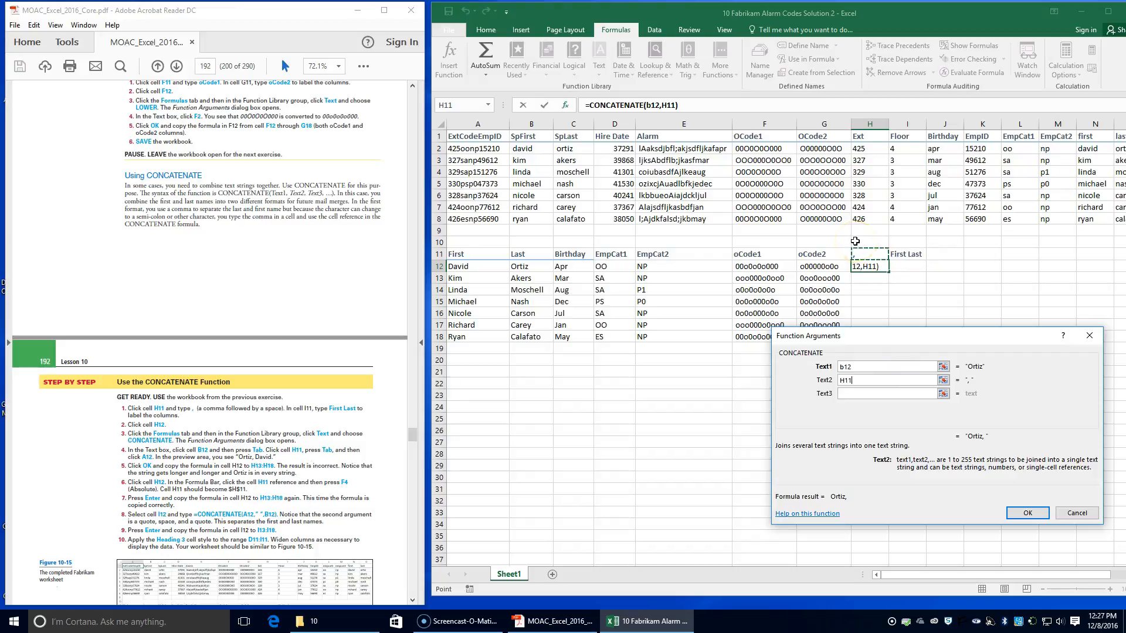
{"action": "key", "text": "Tab"}
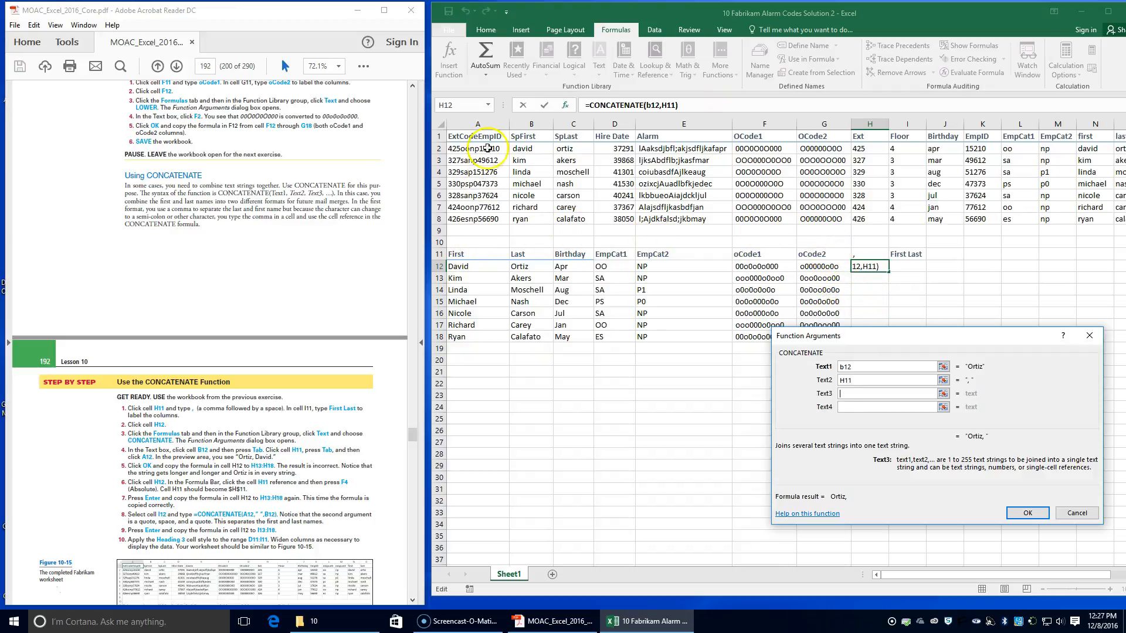
{"action": "left_click", "coordinate": [465, 266]}
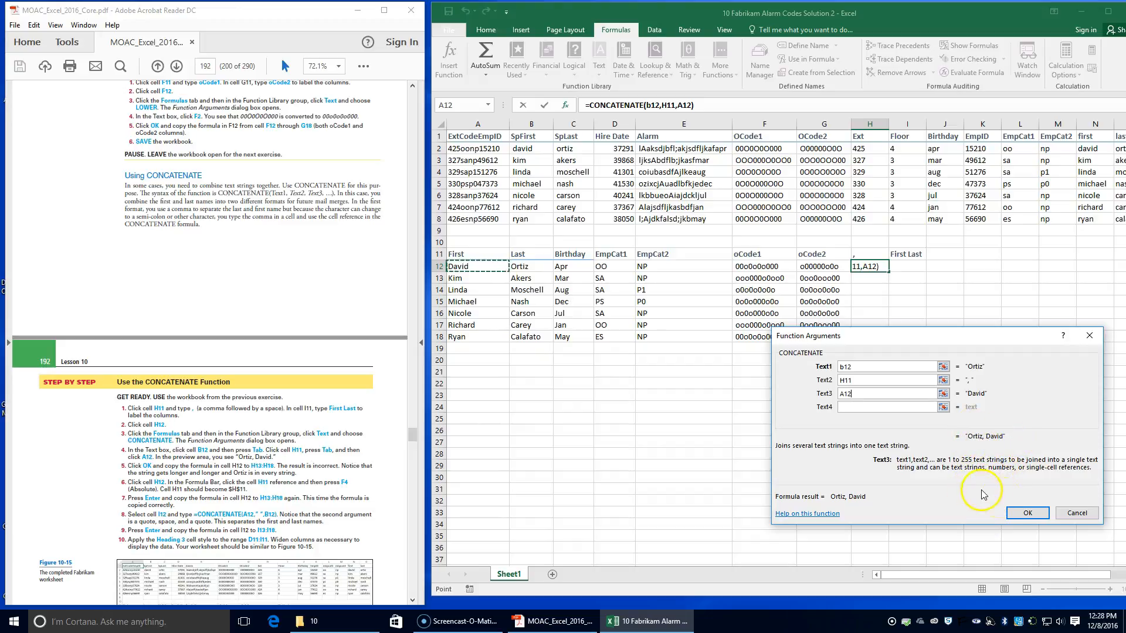
{"action": "left_click", "coordinate": [1026, 514]}
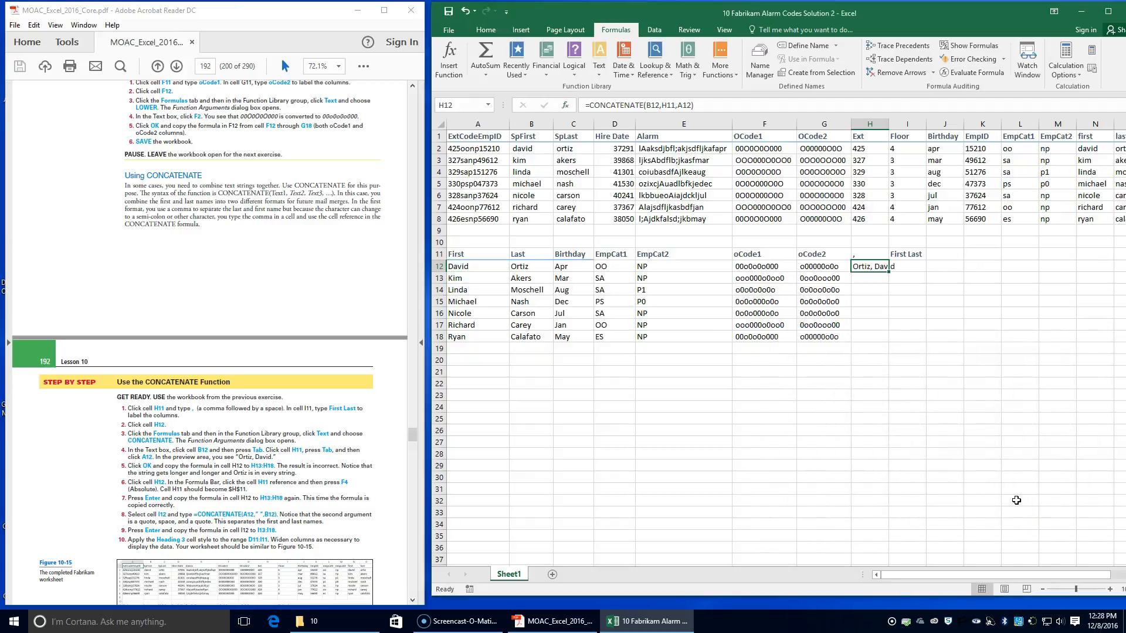
{"action": "double_click", "coordinate": [890, 272]}
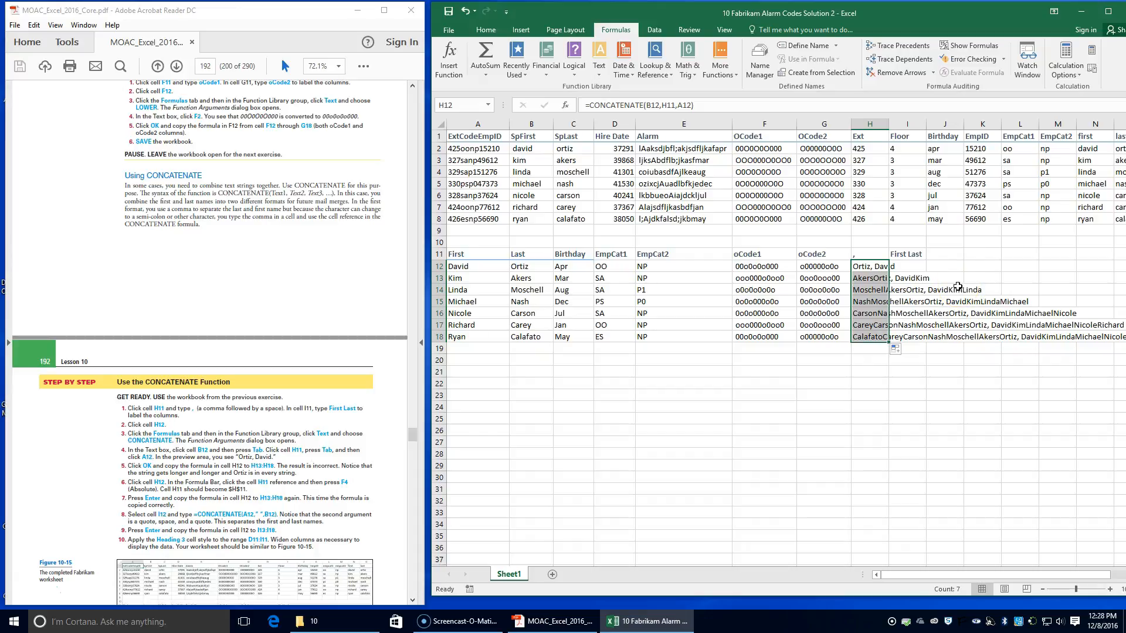
Step: Make the H11 reference in H12's CONCATENATE formula absolute ($H$11) and copy the formula down through H18 again
{"action": "double_click", "coordinate": [867, 267]}
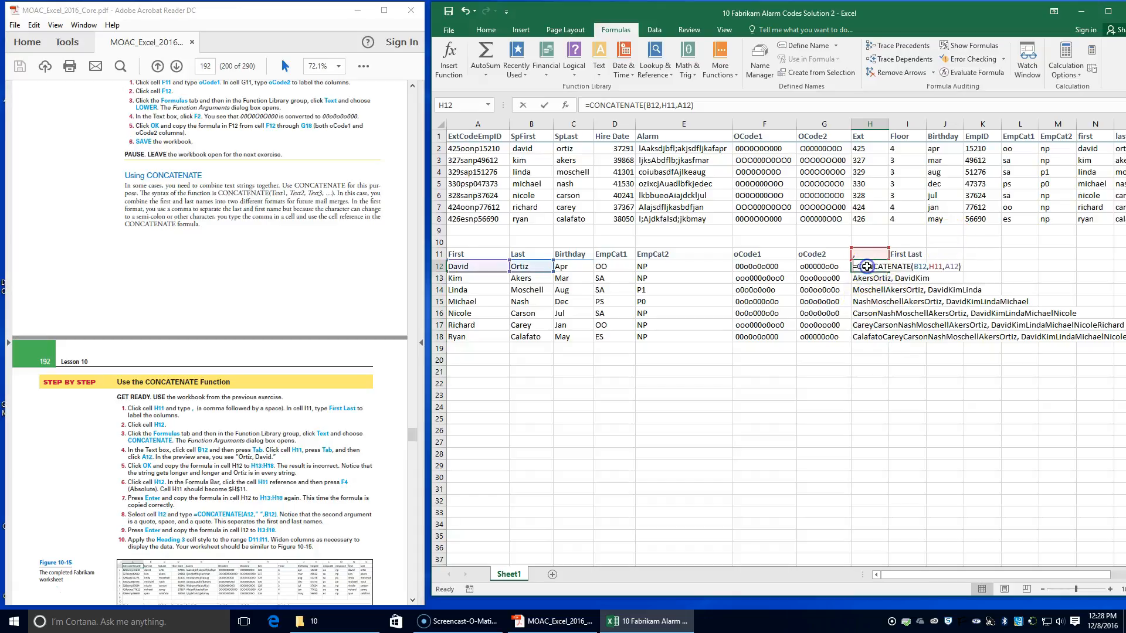
{"action": "left_click", "coordinate": [436, 64]}
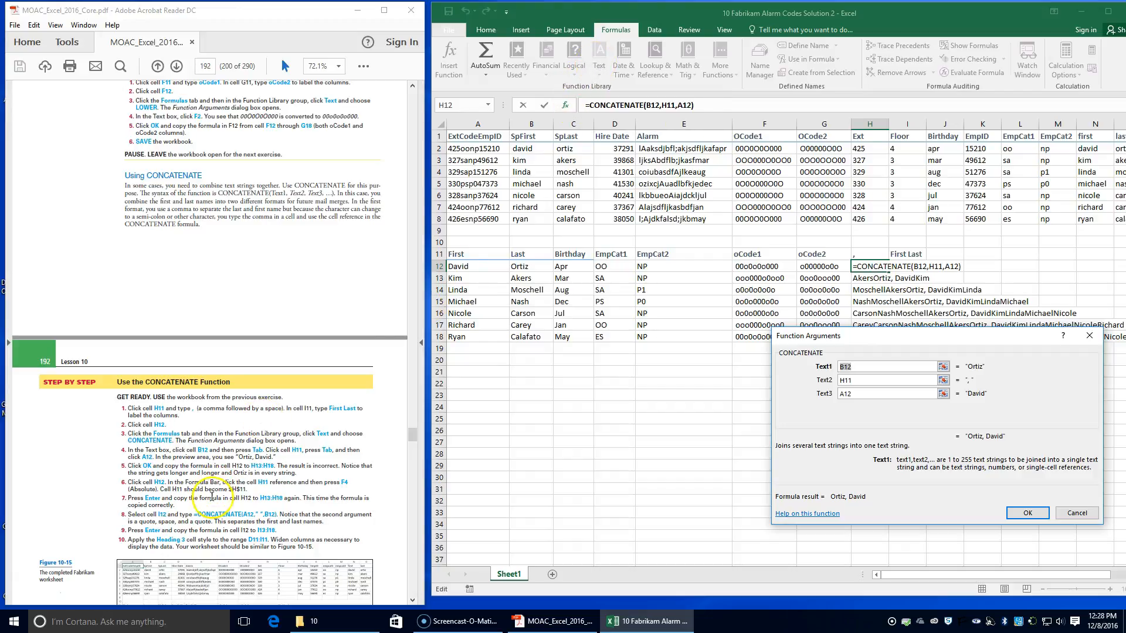
{"action": "left_click", "coordinate": [842, 380]}
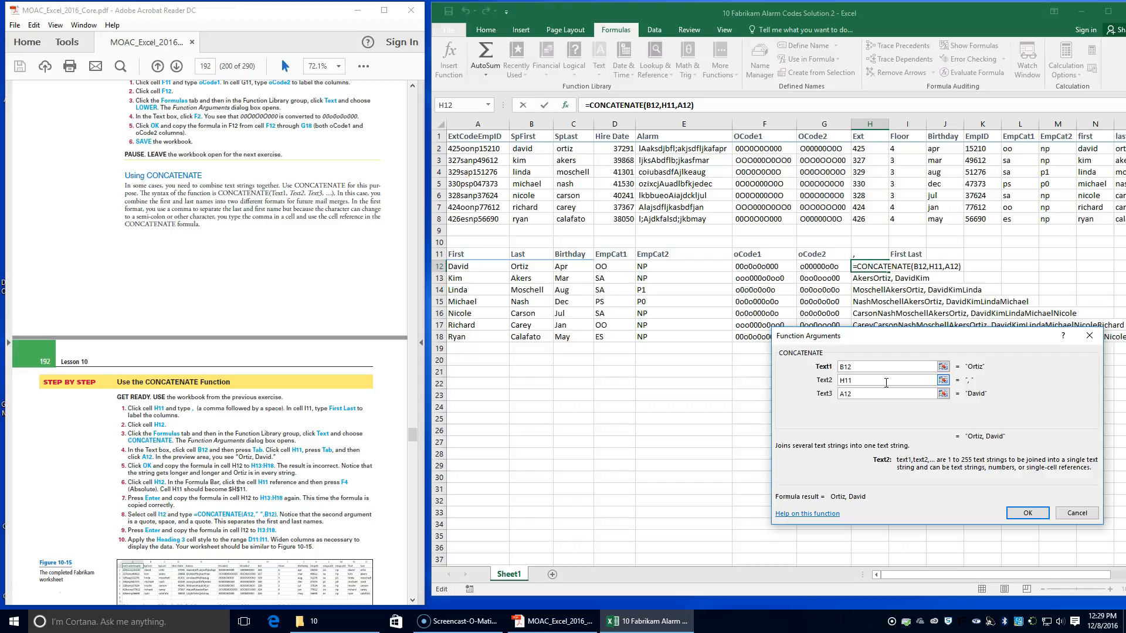
{"action": "key", "text": "F4"}
{"action": "key", "text": "Return"}
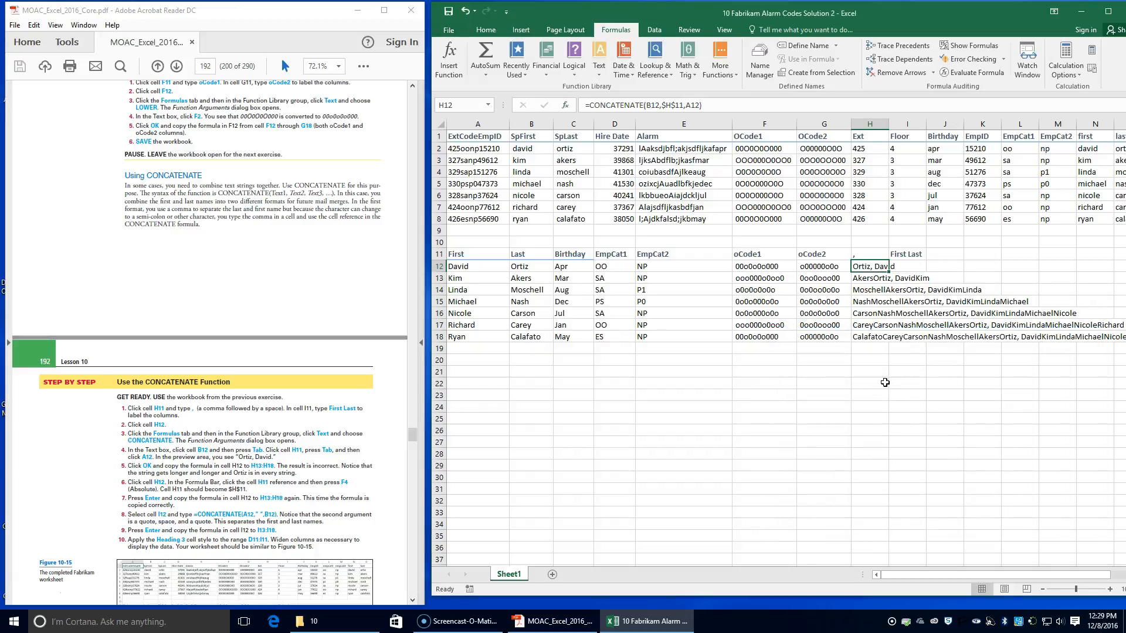
{"action": "double_click", "coordinate": [888, 272]}
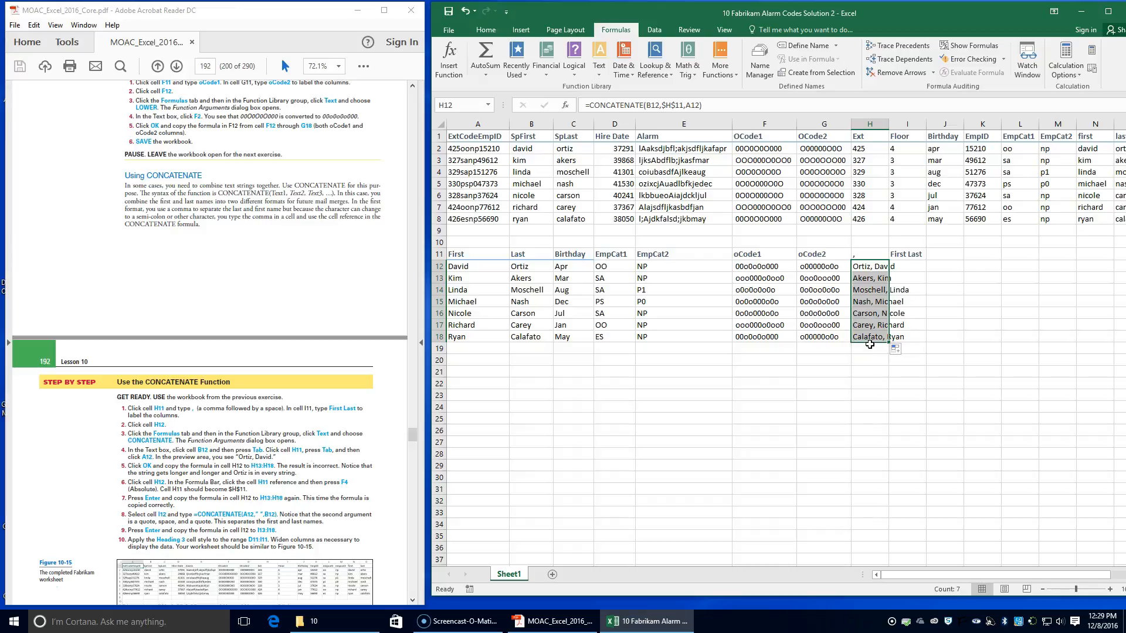
Step: Enter =CONCATENATE(A12," ",B12) in cell I12 and copy the formula down through I18
{"action": "left_click", "coordinate": [917, 267]}
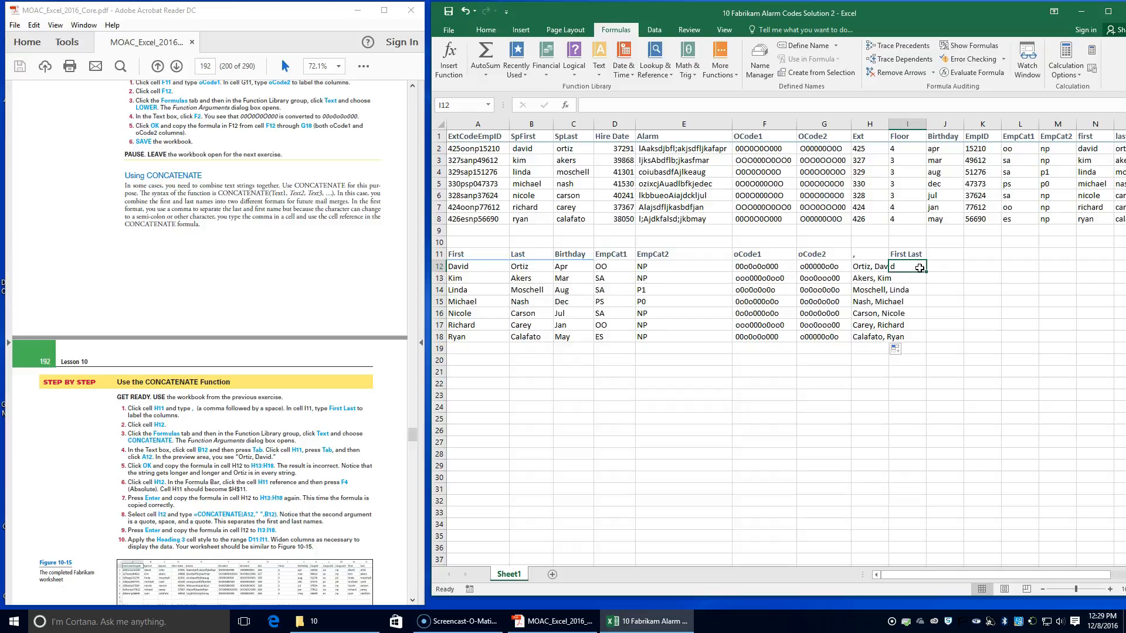
{"action": "type", "text": "=con"}
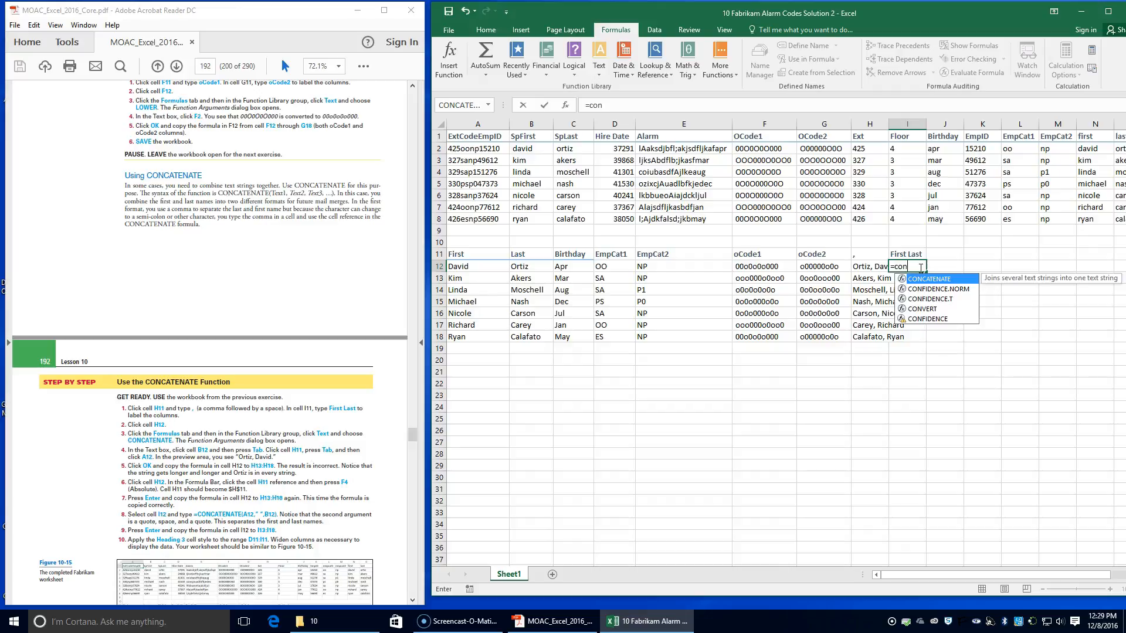
{"action": "key", "text": "Tab"}
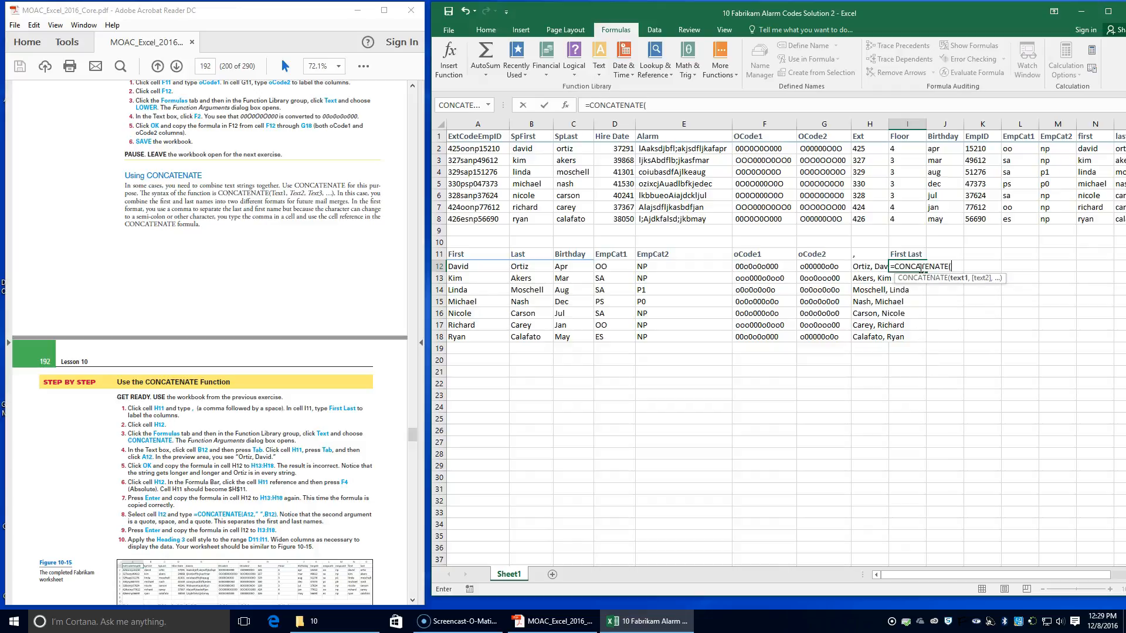
{"action": "type", "text": "a12"}
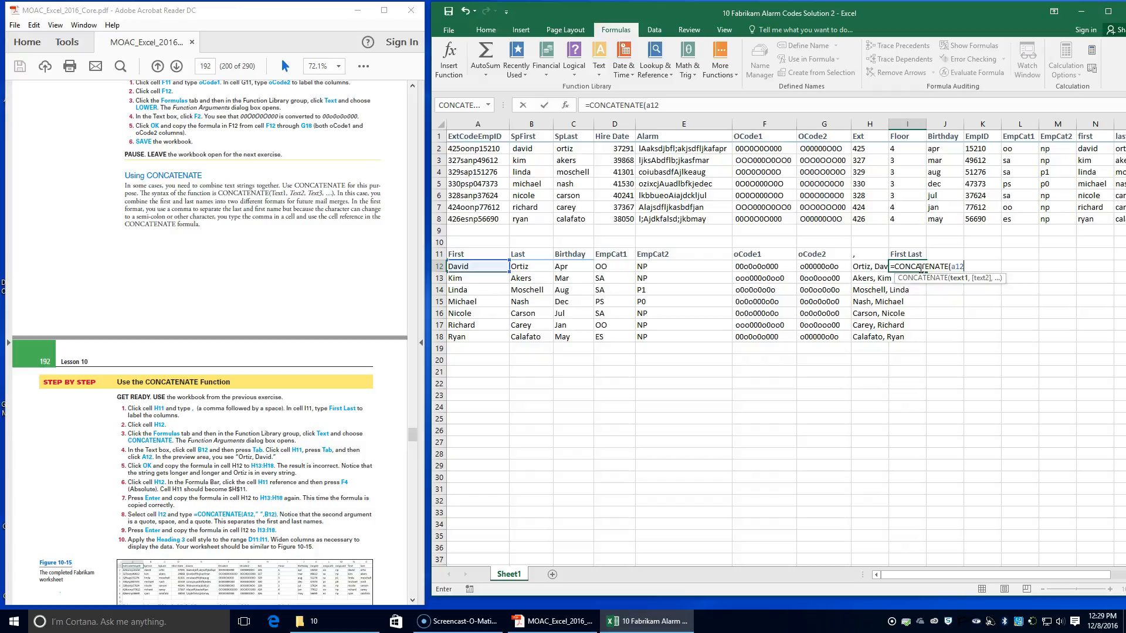
{"action": "type", "text": ",\" \",b12"}
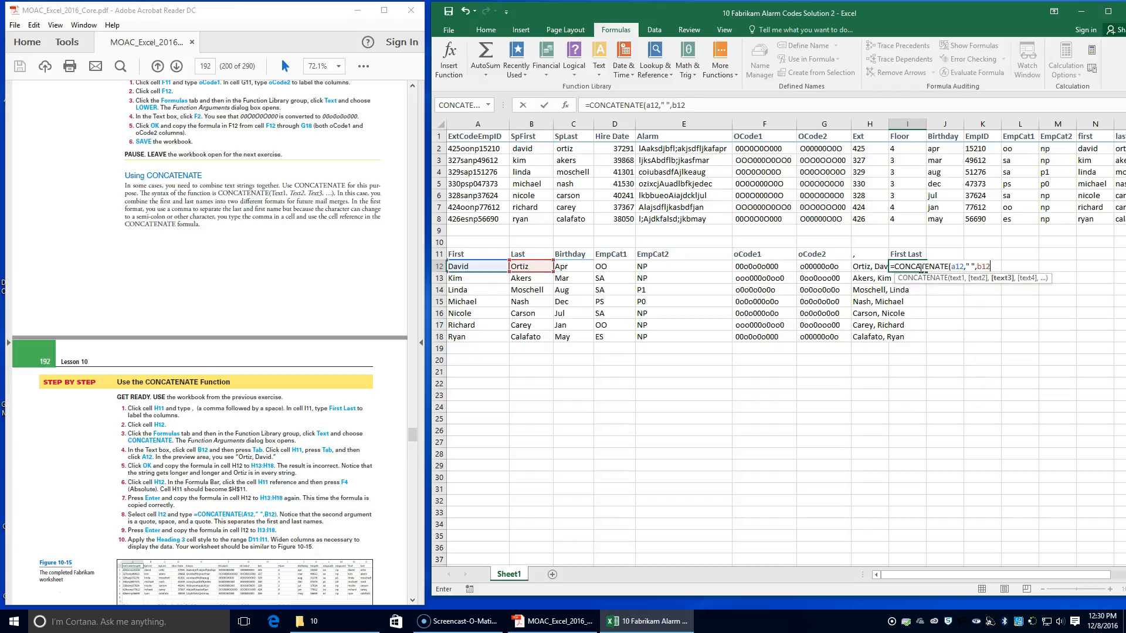
{"action": "type", "text": ")"}
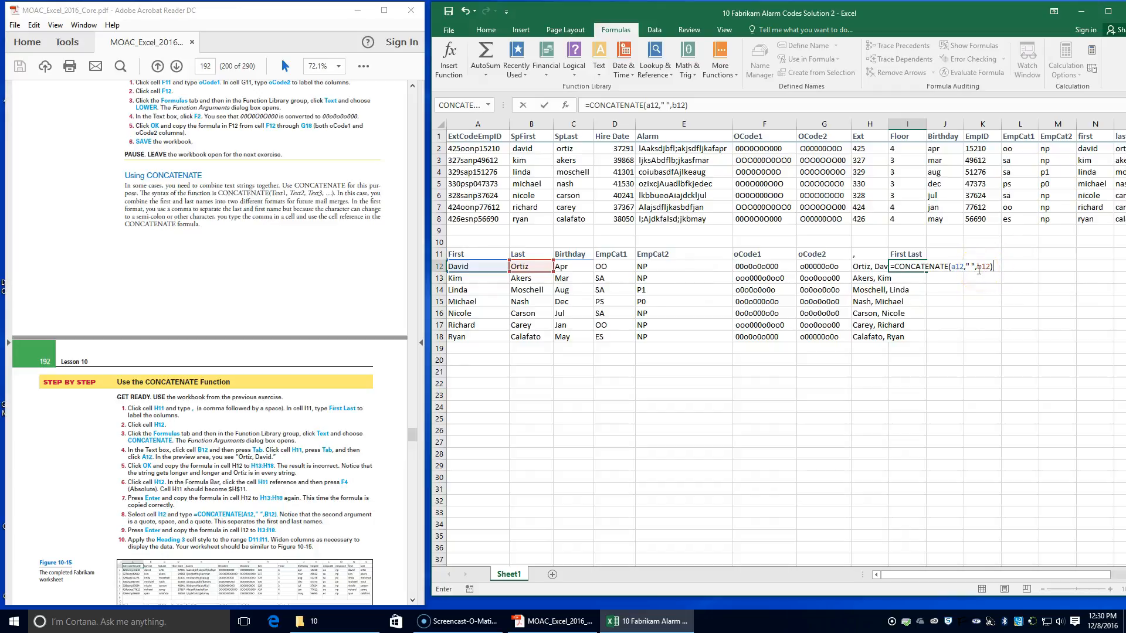
{"action": "key", "text": "Return"}
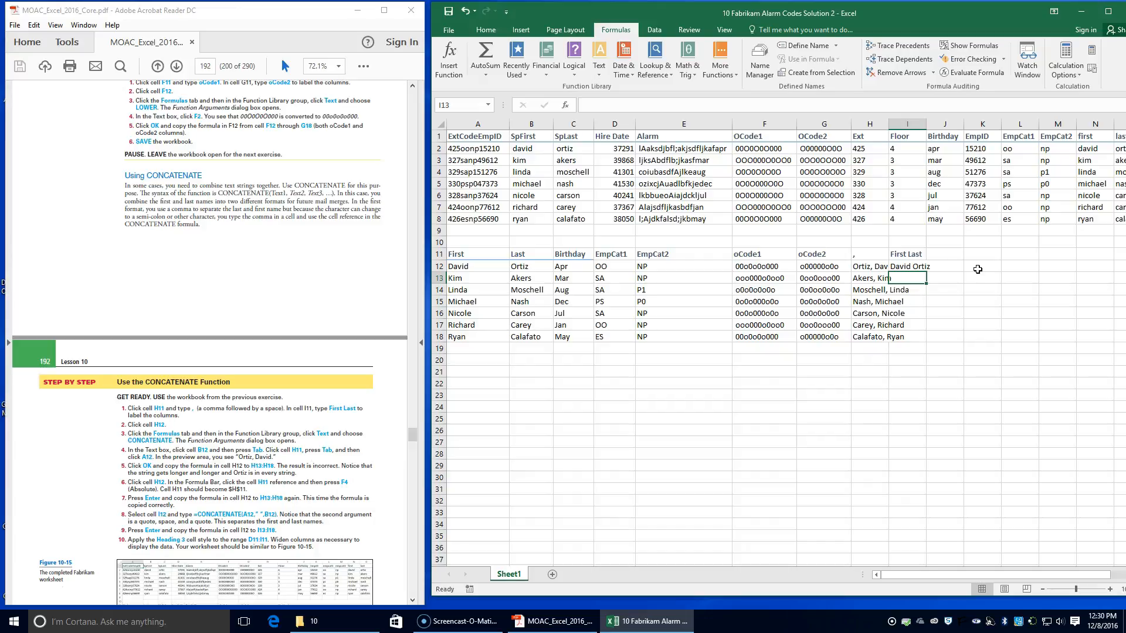
{"action": "left_click", "coordinate": [906, 267]}
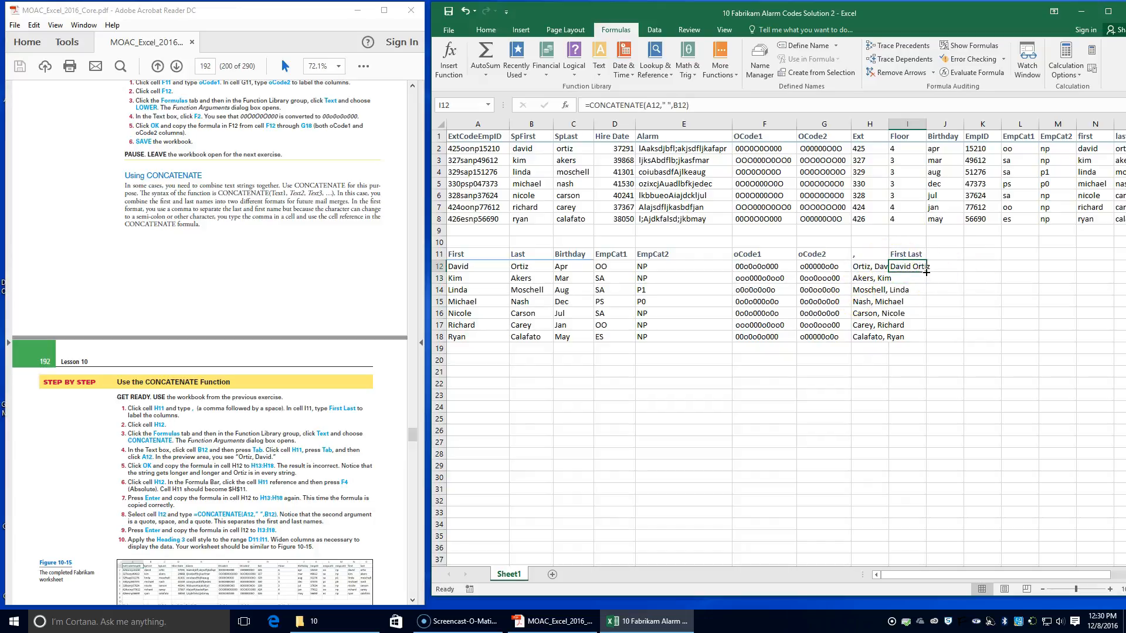
{"action": "double_click", "coordinate": [927, 272]}
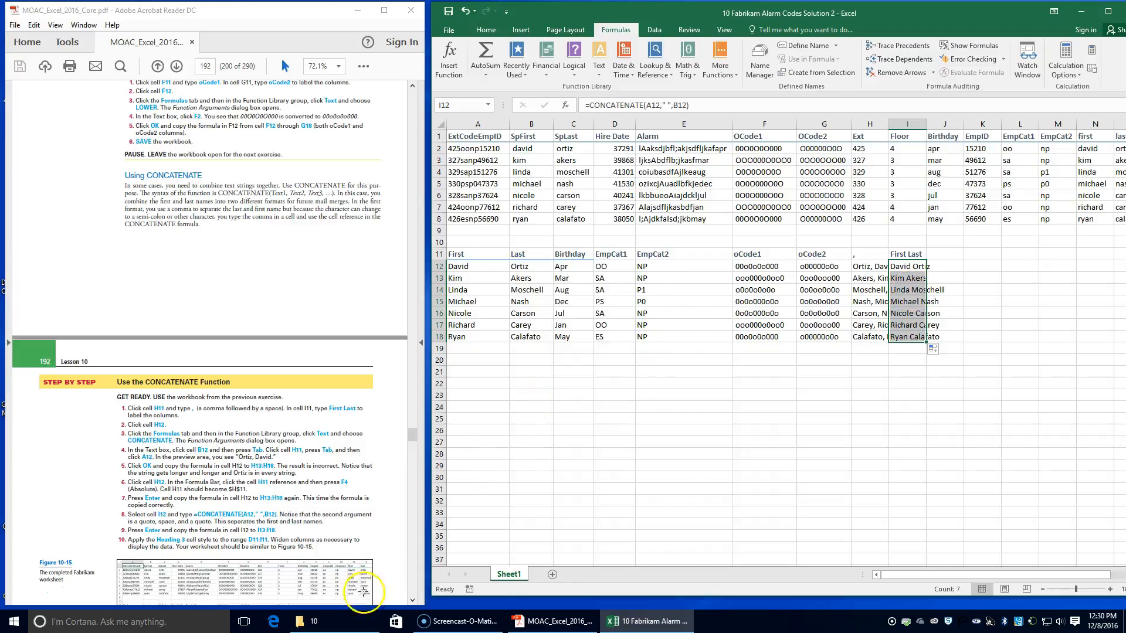
Step: Apply the Heading 3 cell style to D11:I11 and autofit the widths of columns H and I
{"action": "left_click", "coordinate": [606, 254]}
{"action": "left_click_drag", "start_coordinate": [606, 254], "coordinate": [922, 257]}
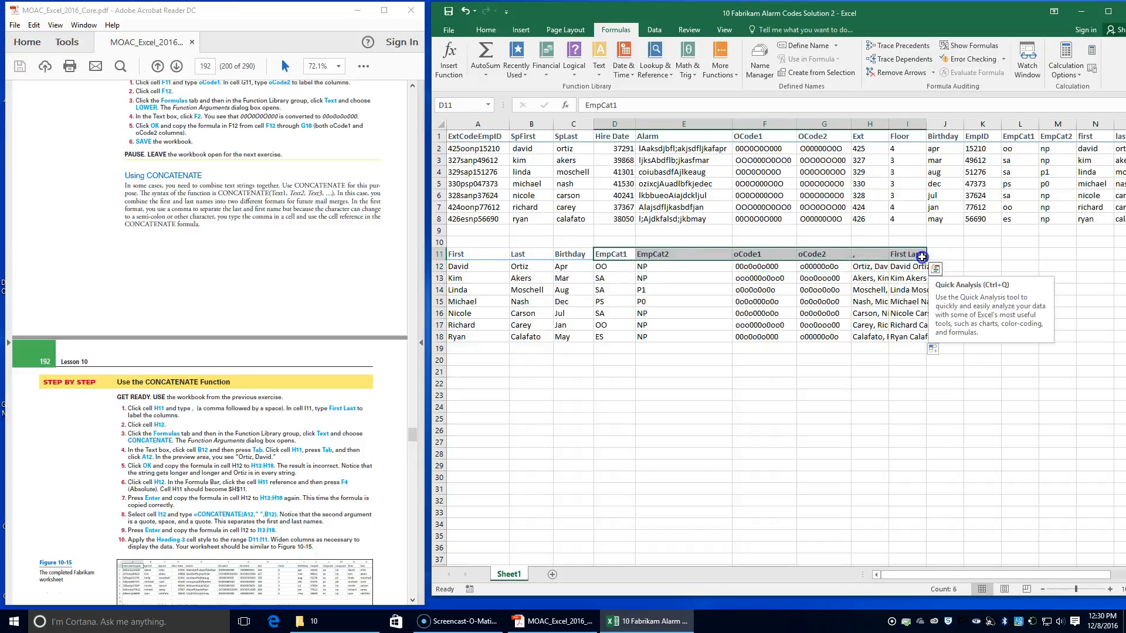
{"action": "left_click", "coordinate": [486, 29]}
{"action": "left_click", "coordinate": [942, 75]}
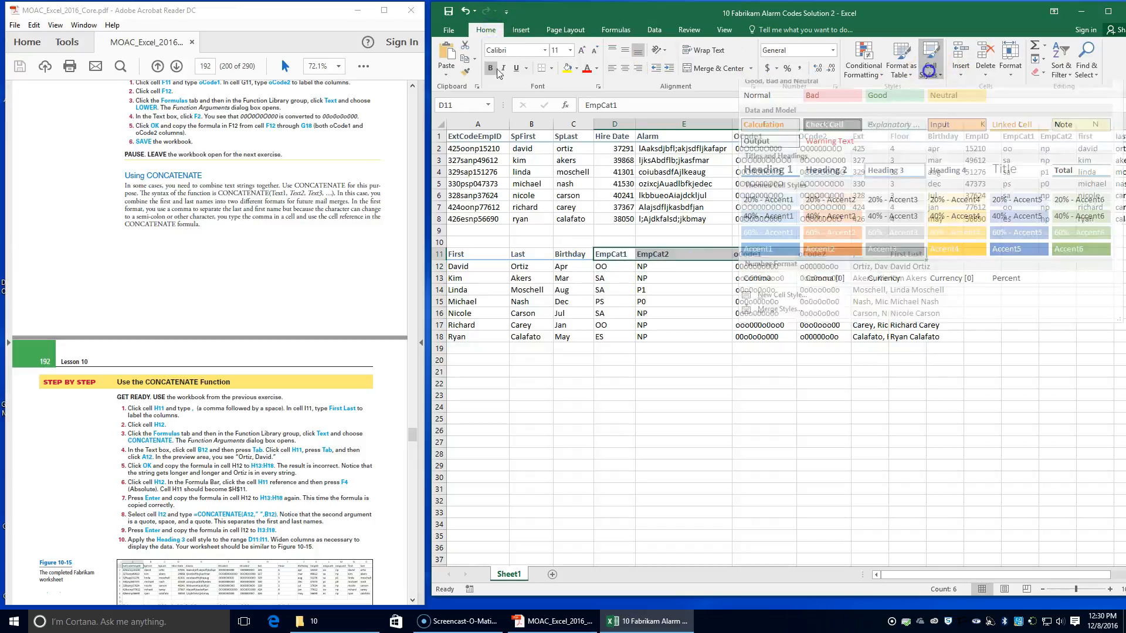
{"action": "left_click", "coordinate": [899, 173]}
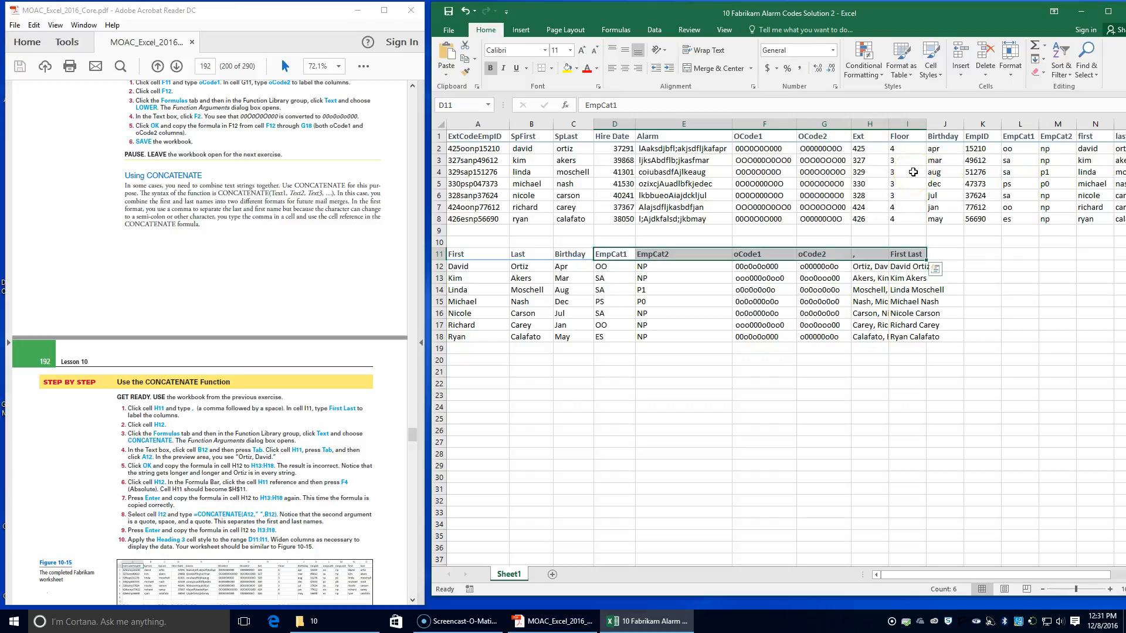
{"action": "double_click", "coordinate": [890, 123]}
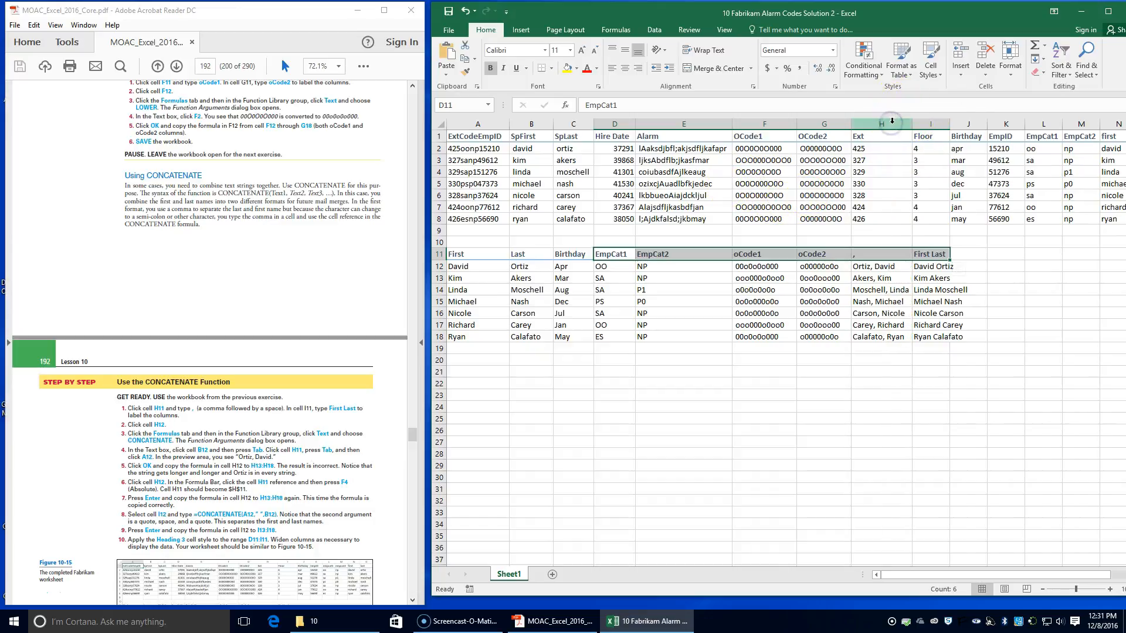
{"action": "double_click", "coordinate": [951, 123]}
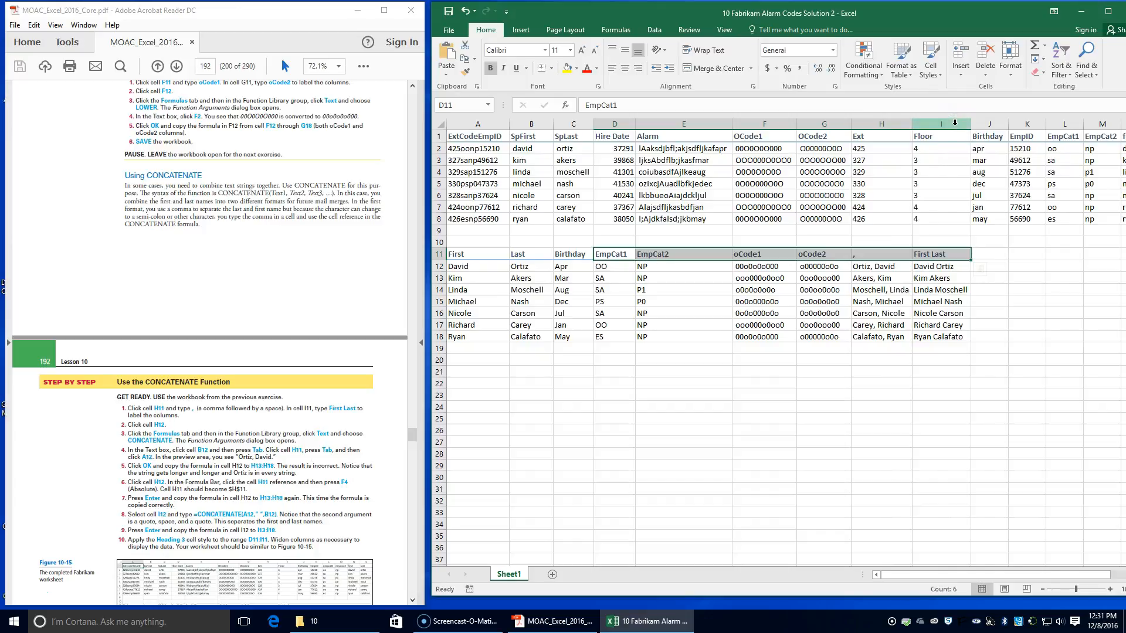
Step: Save the Fabrikam Alarm Codes Solution 2 workbook after comparing it with Figure 10-15 in the lesson PDF
{"action": "scroll", "coordinate": [200, 434], "scroll_direction": "down", "scroll_amount": 3}
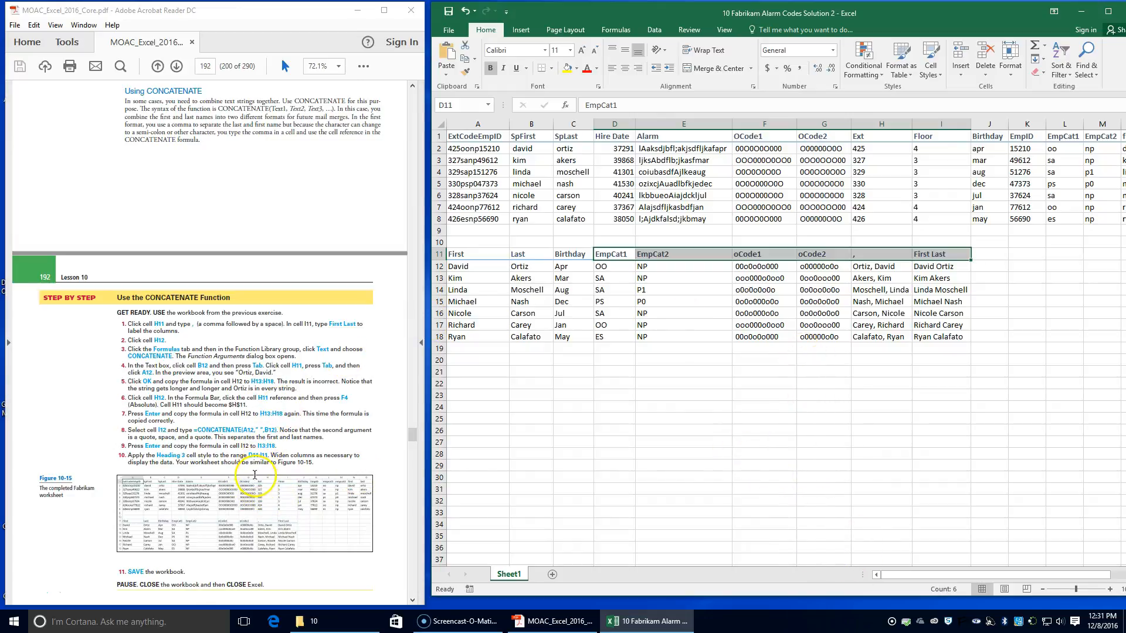
{"action": "scroll", "coordinate": [258, 478], "scroll_direction": "down", "scroll_amount": 2}
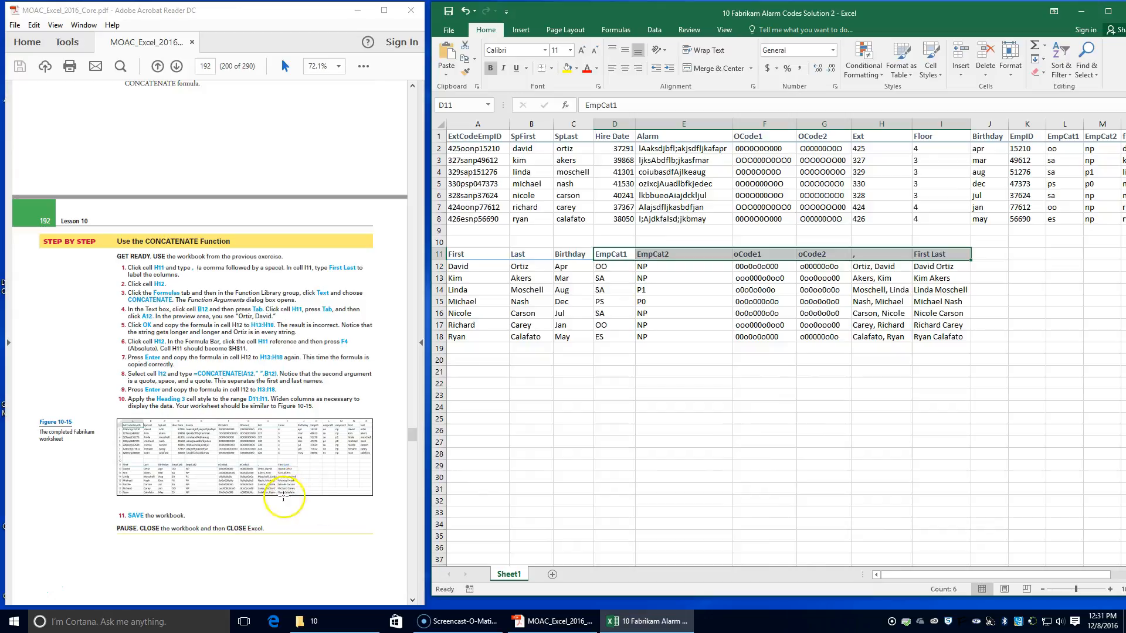
{"action": "left_click", "coordinate": [449, 13]}
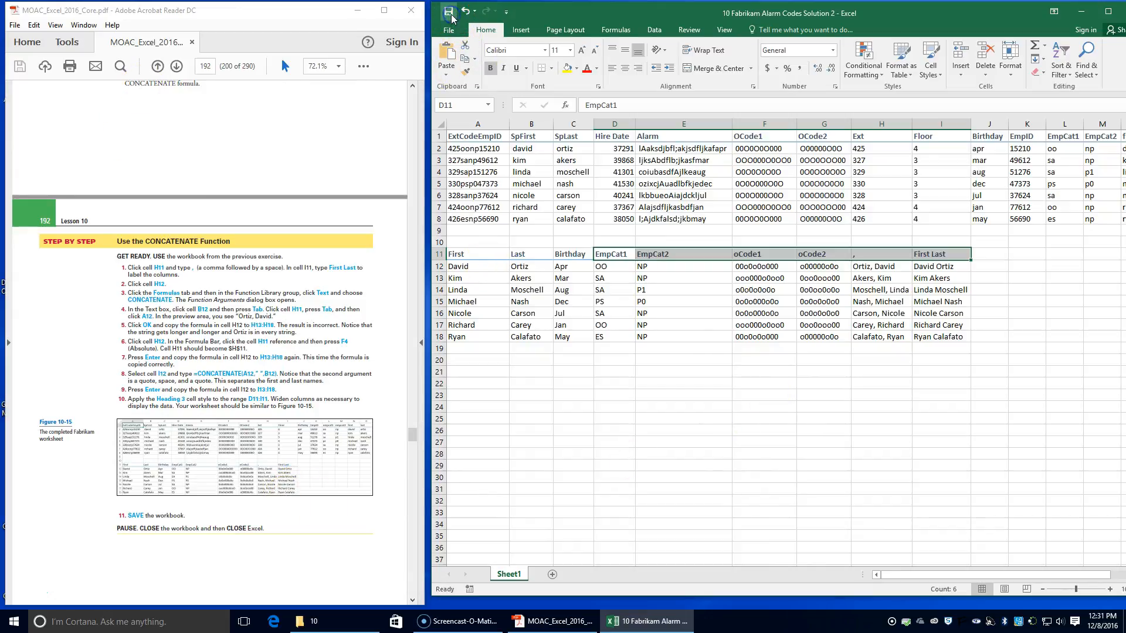
Step: Close the Fabrikam Alarm Codes Solution 2 workbook along with Excel, and close the MOAC Excel 2016 lesson PDF
{"action": "scroll", "coordinate": [255, 413], "scroll_direction": "down", "scroll_amount": 2}
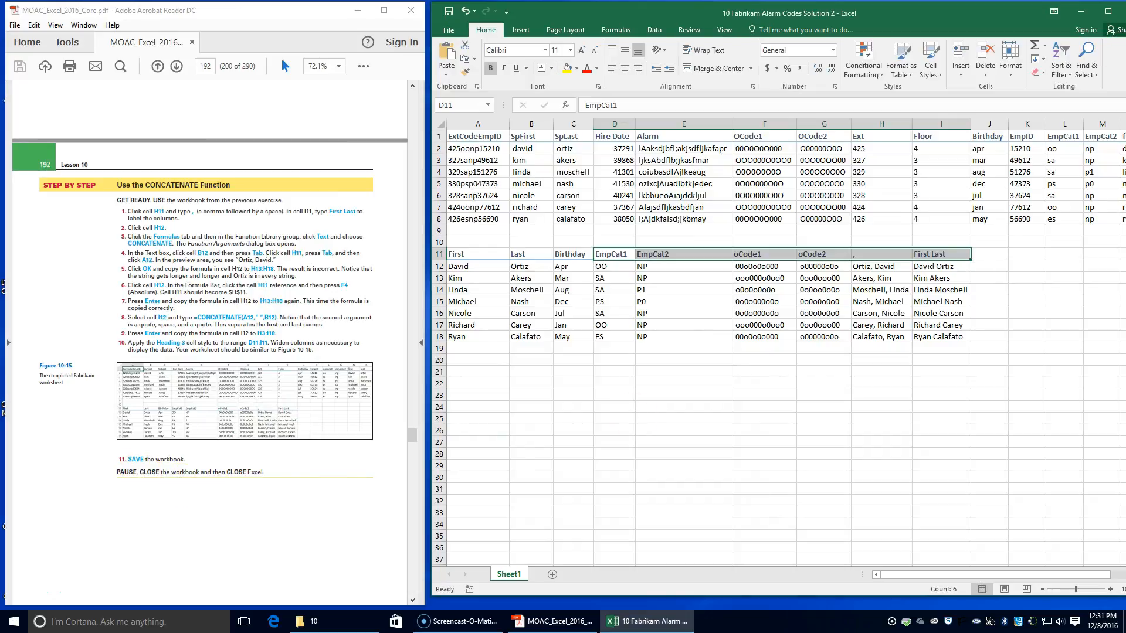
{"action": "left_click_drag", "start_coordinate": [1016, 12], "coordinate": [958, 11]}
{"action": "left_click", "coordinate": [1083, 11]}
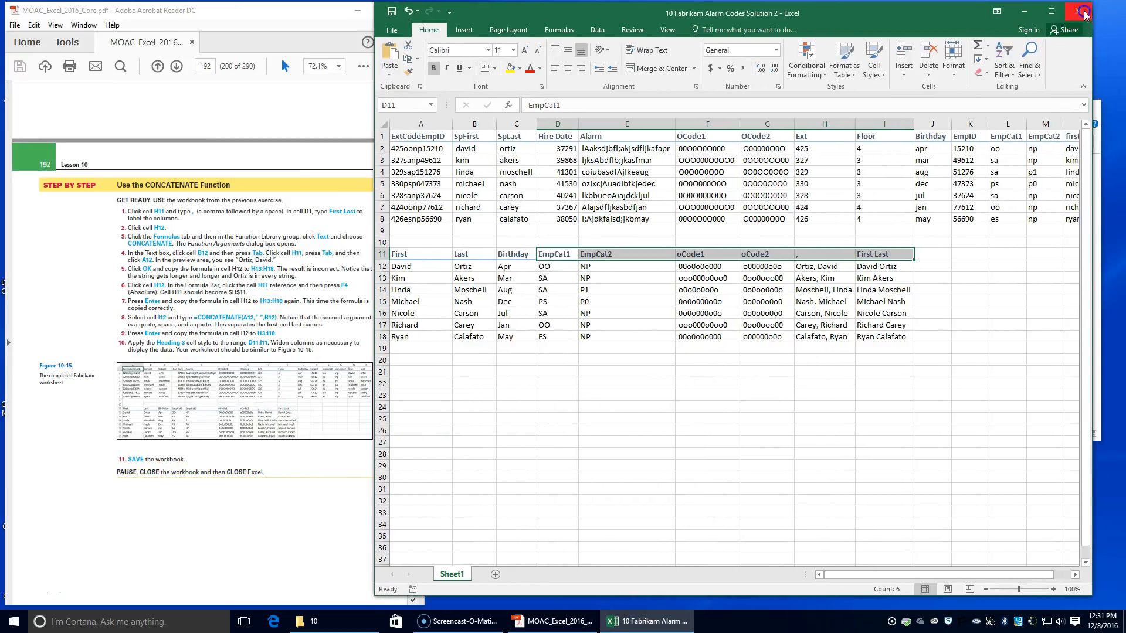
{"action": "left_click", "coordinate": [410, 15]}
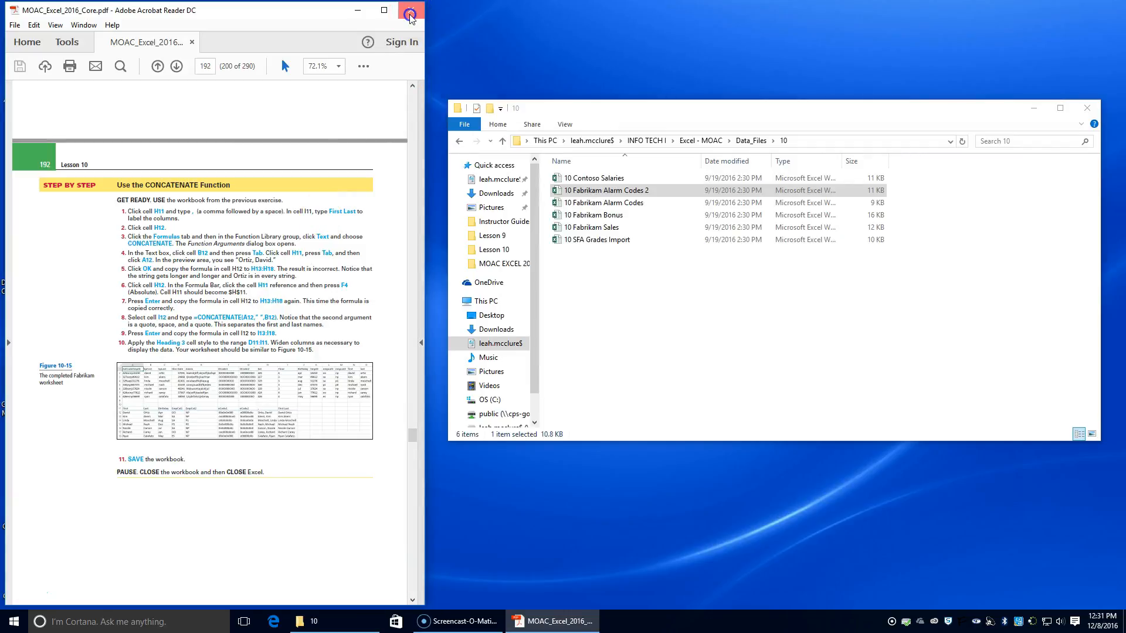